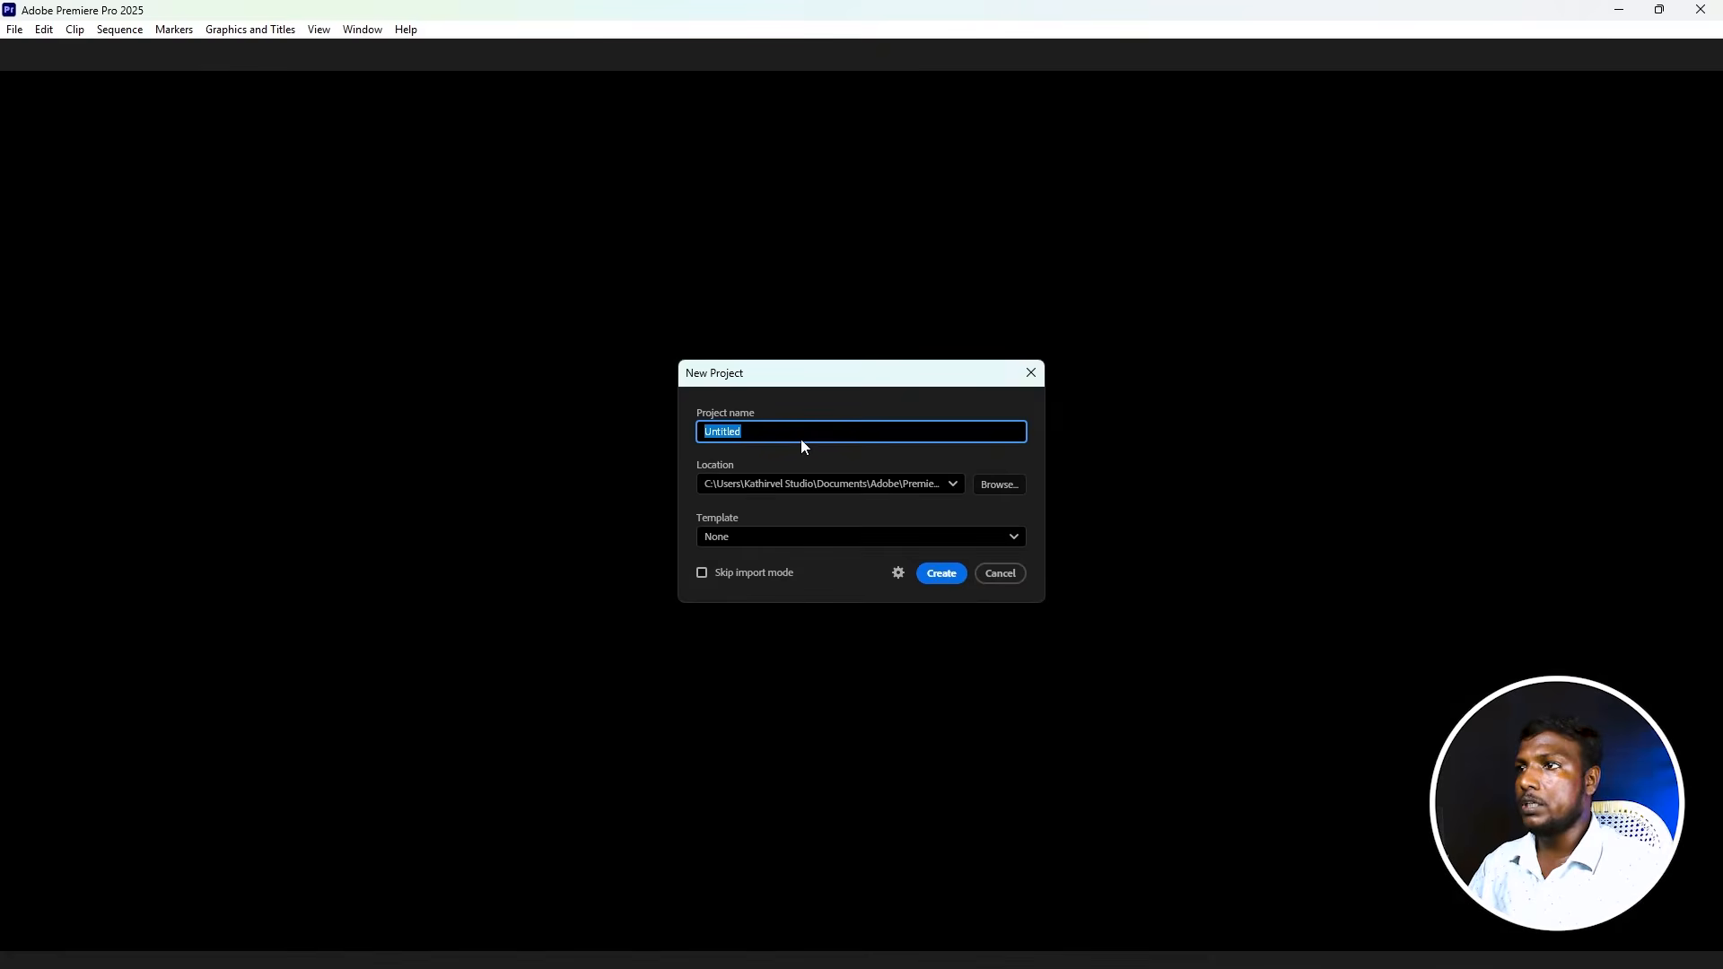
- Create the project Wedding Tittle without importing media and move the Project panel into the Effect Controls panel group
type("Wedding Tittle")
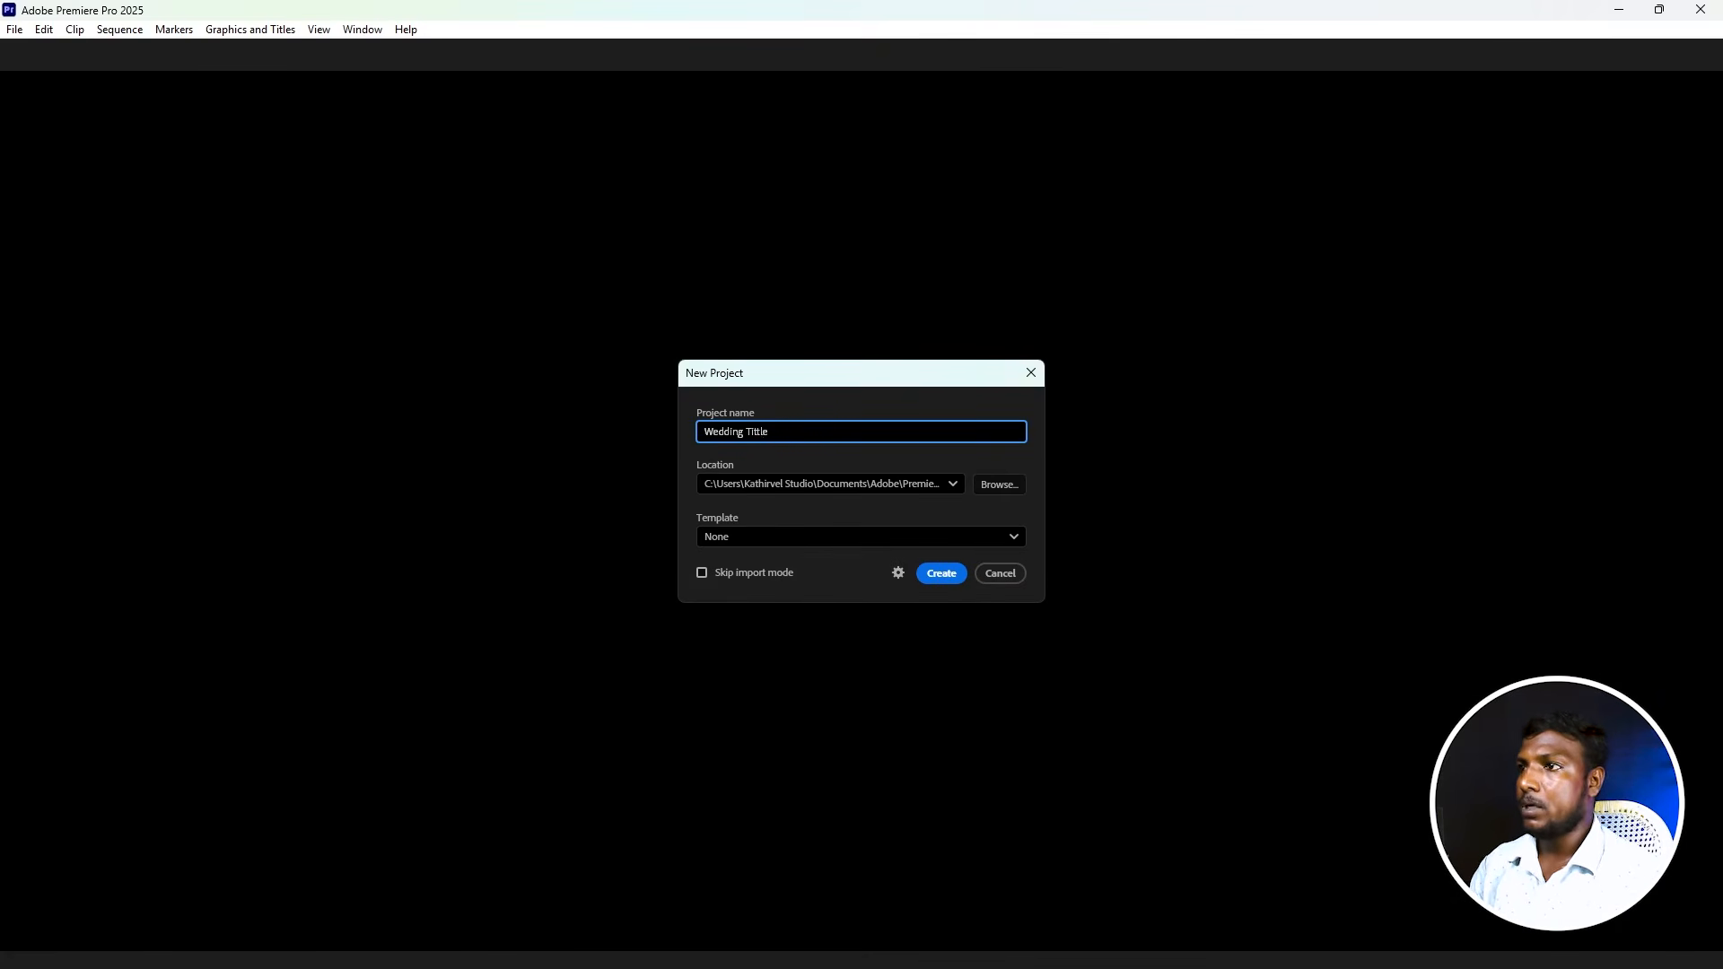
key("Return")
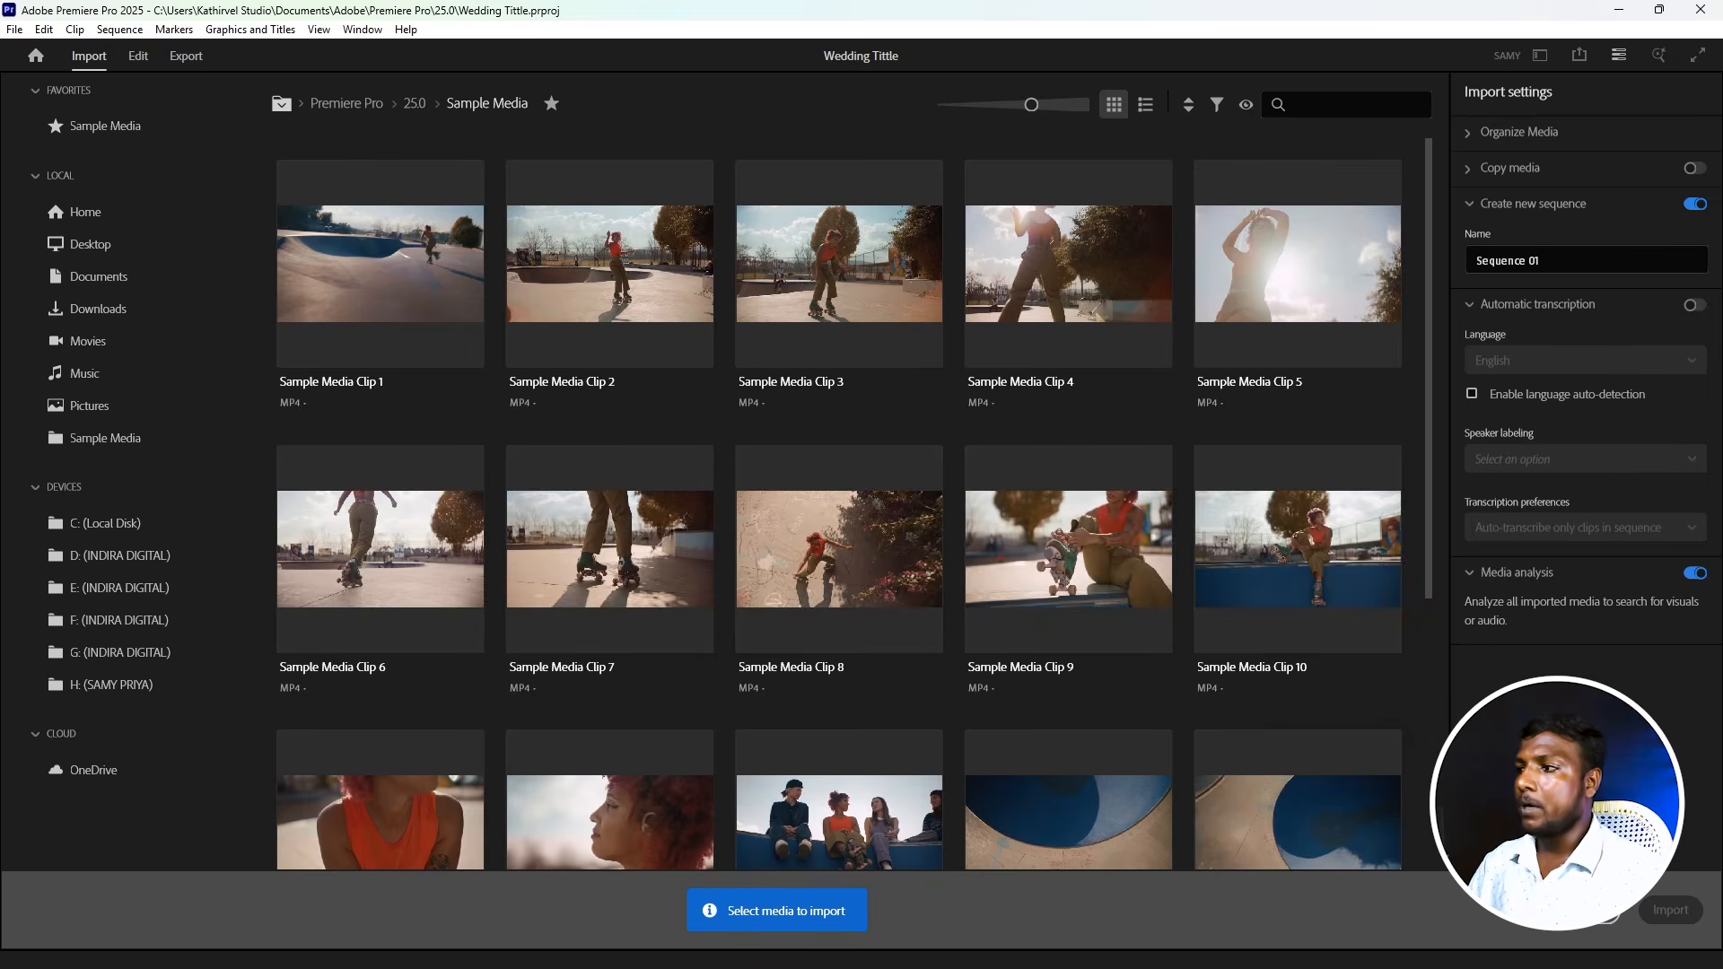
left_click(1594, 910)
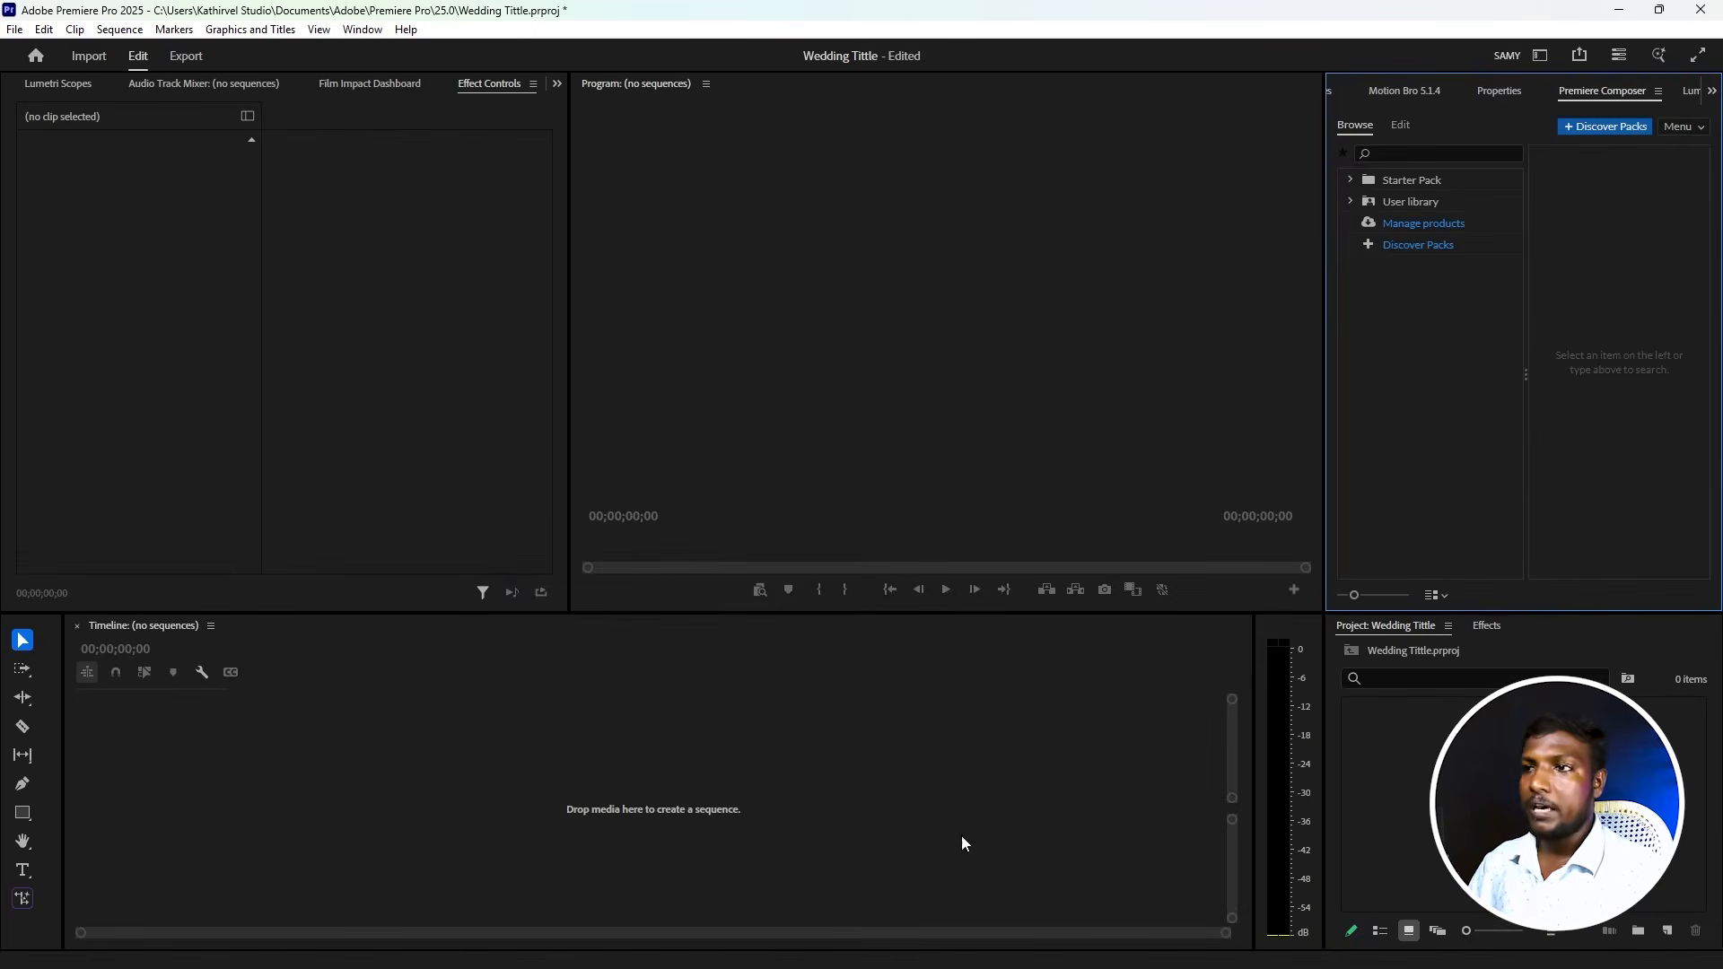
left_click_drag(1387, 626, 325, 99)
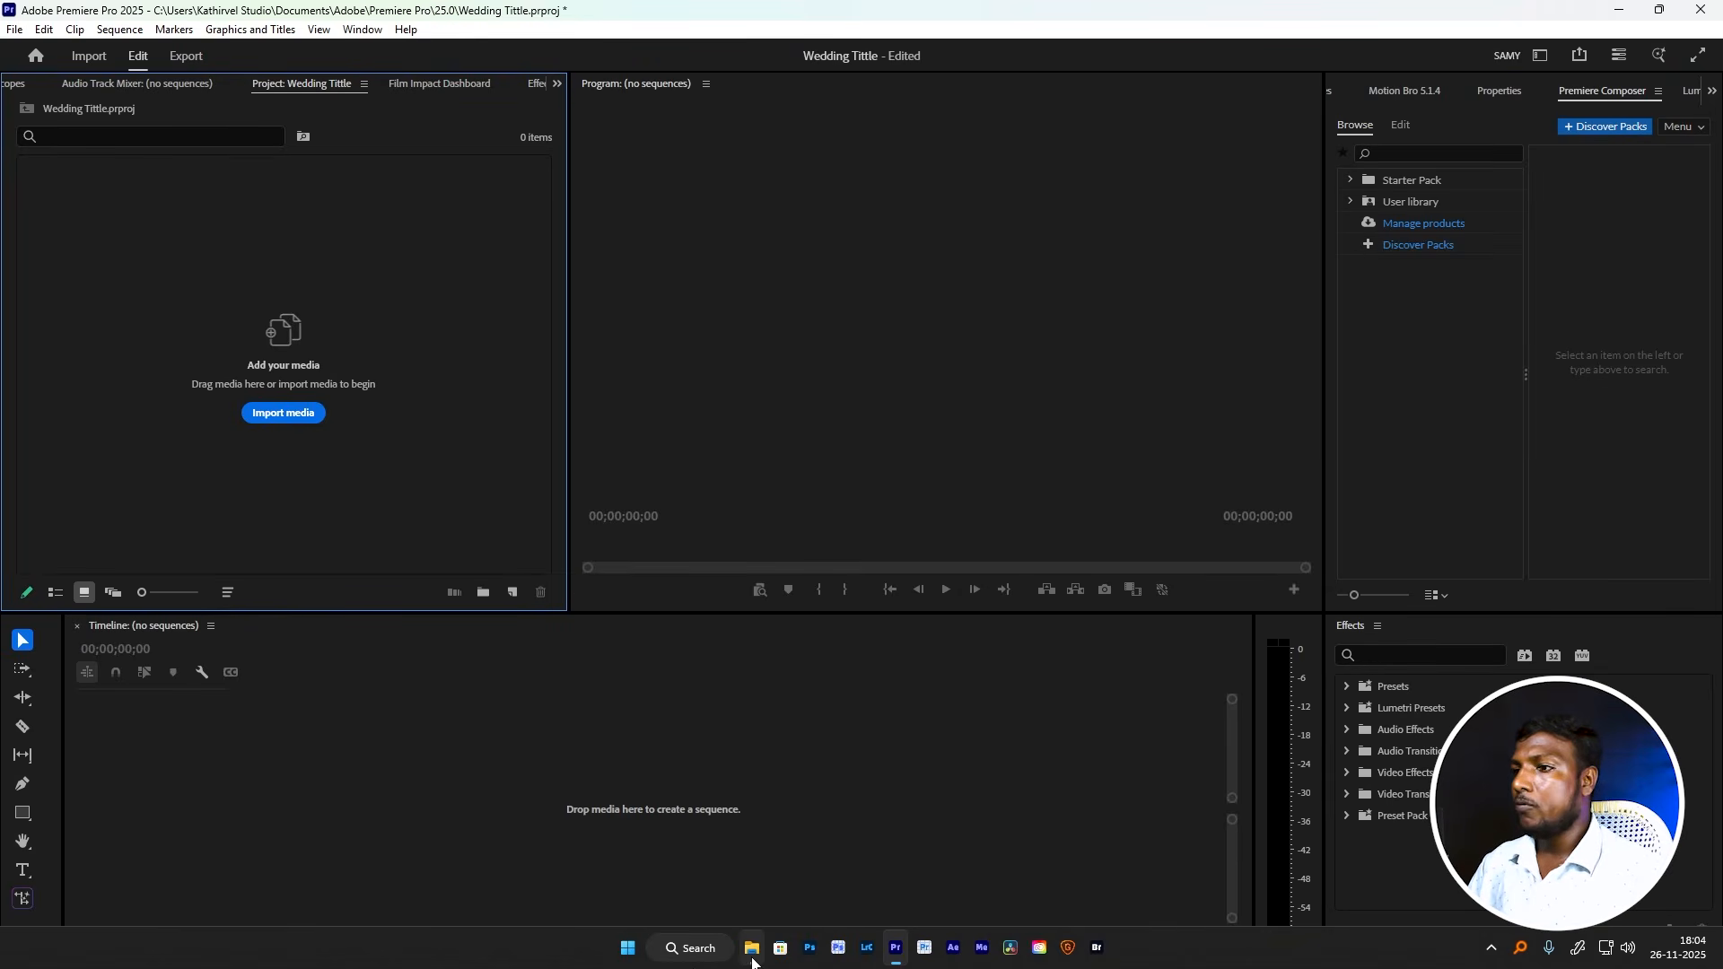
- Switch to File Explorer and preview the couple pictures Couple_01.psd to Couple_03.psd in the Tittle folder
left_click(752, 949)
scroll(752, 680, "up", 2)
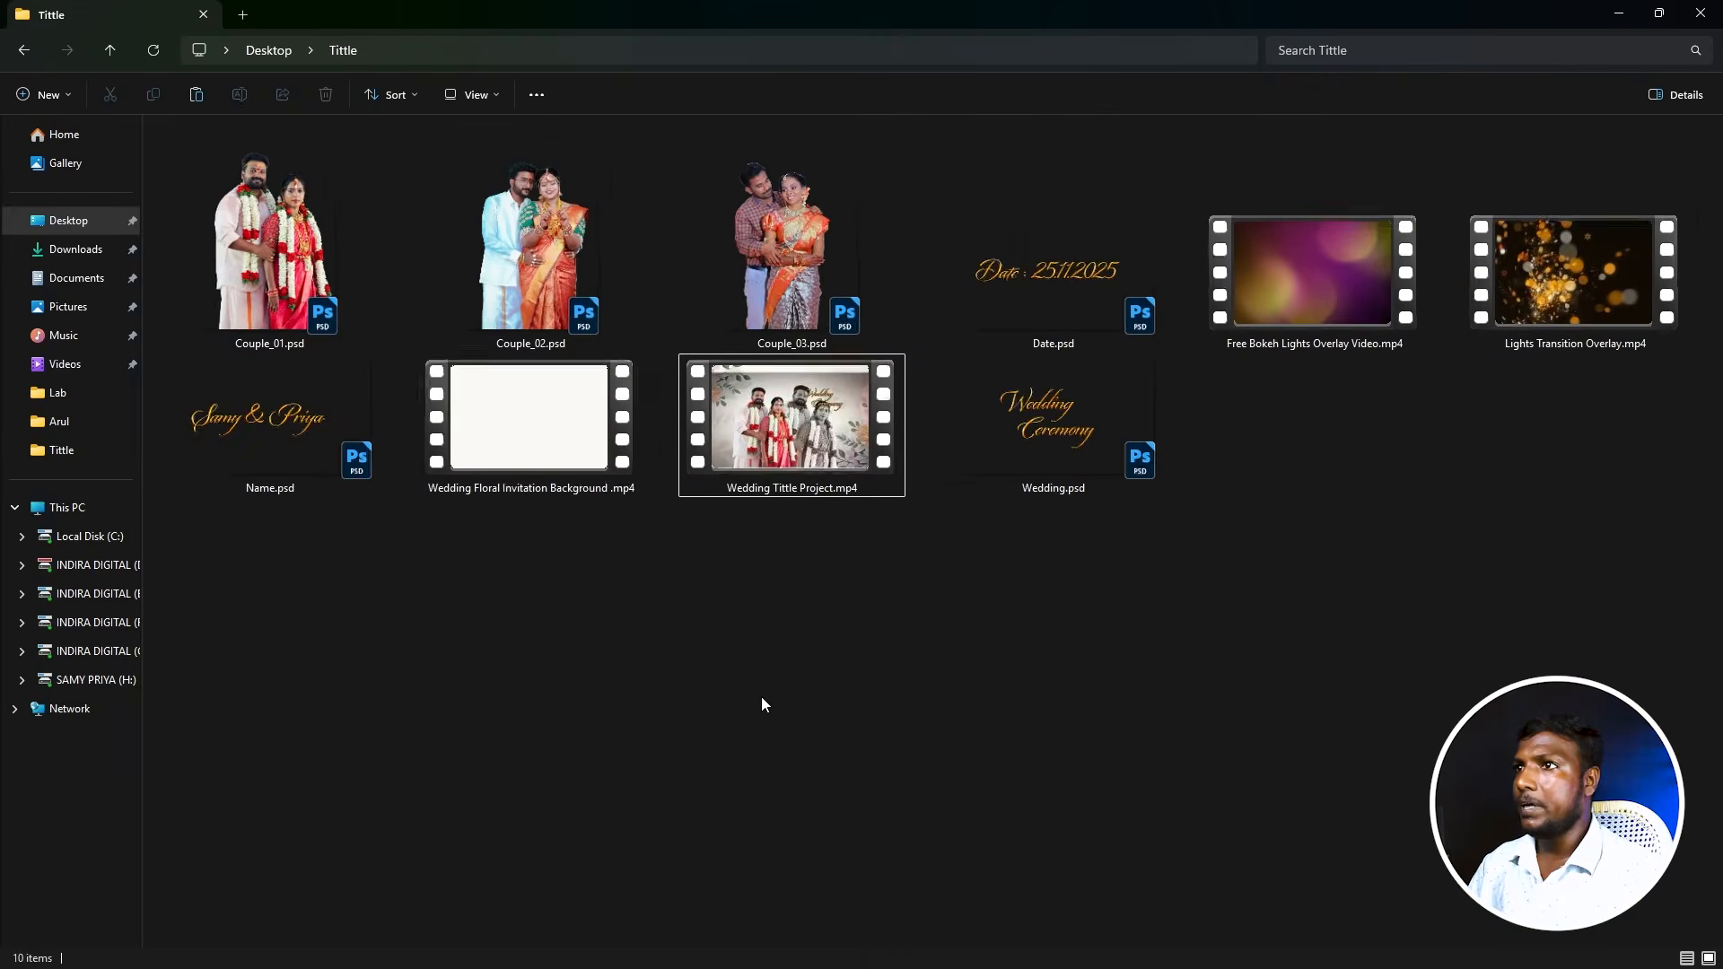
scroll(763, 709, "up", 1)
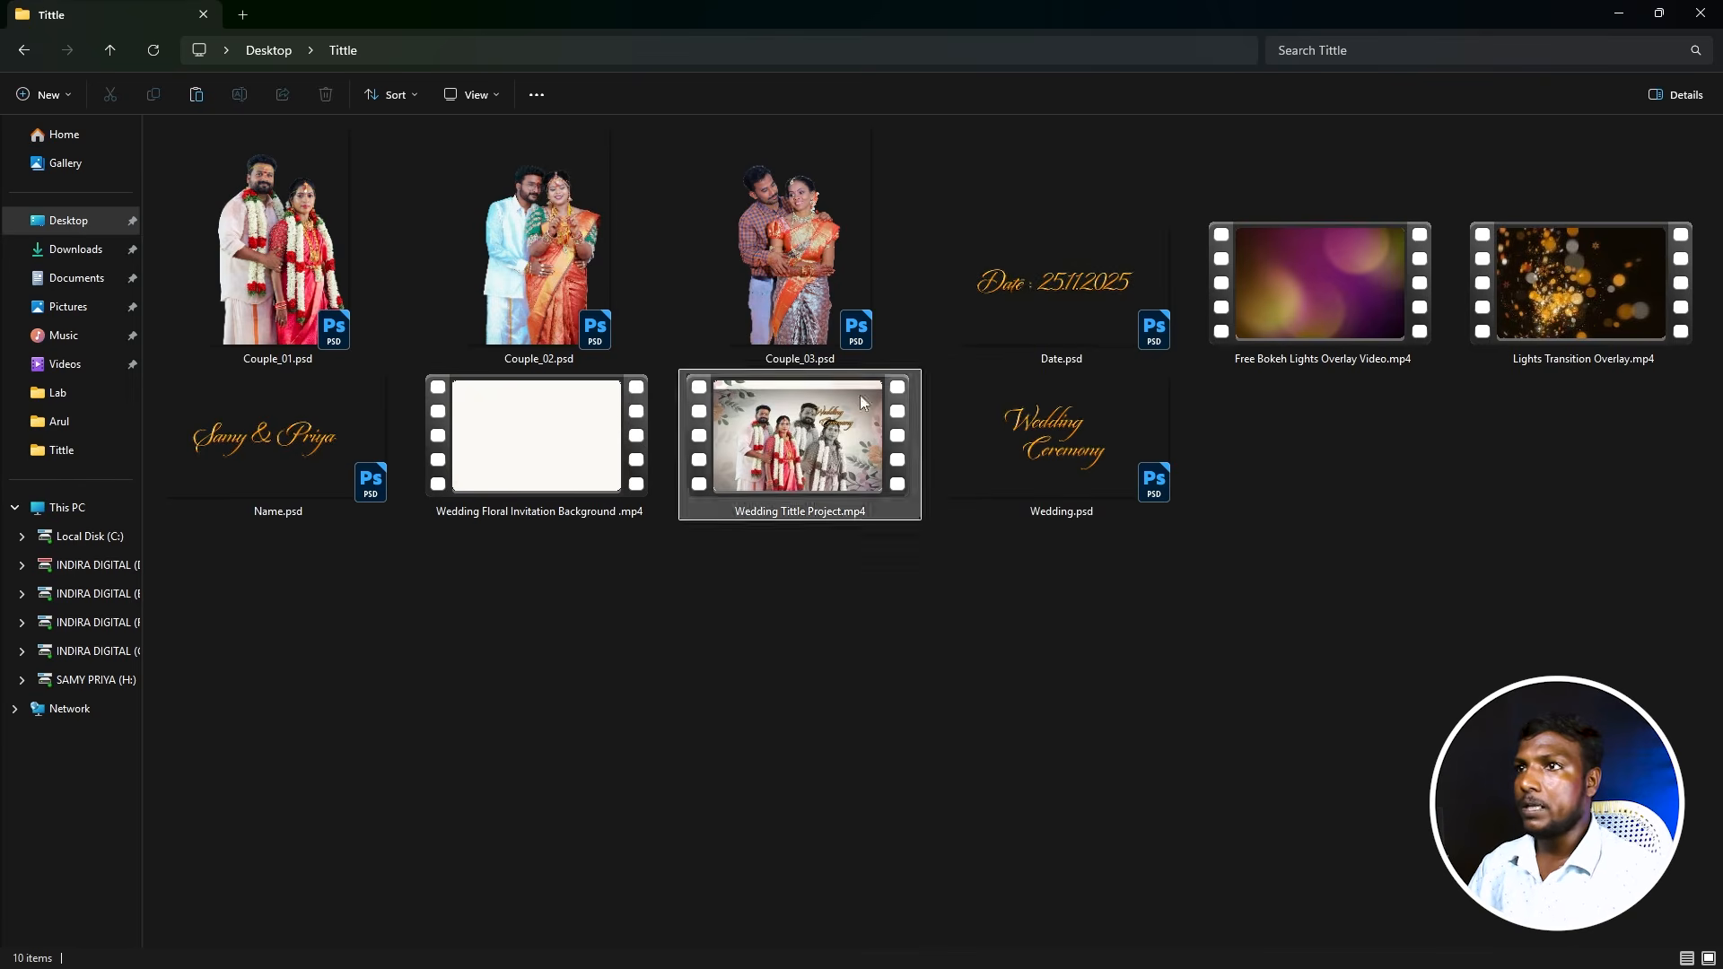
left_click(781, 283)
left_click(308, 260)
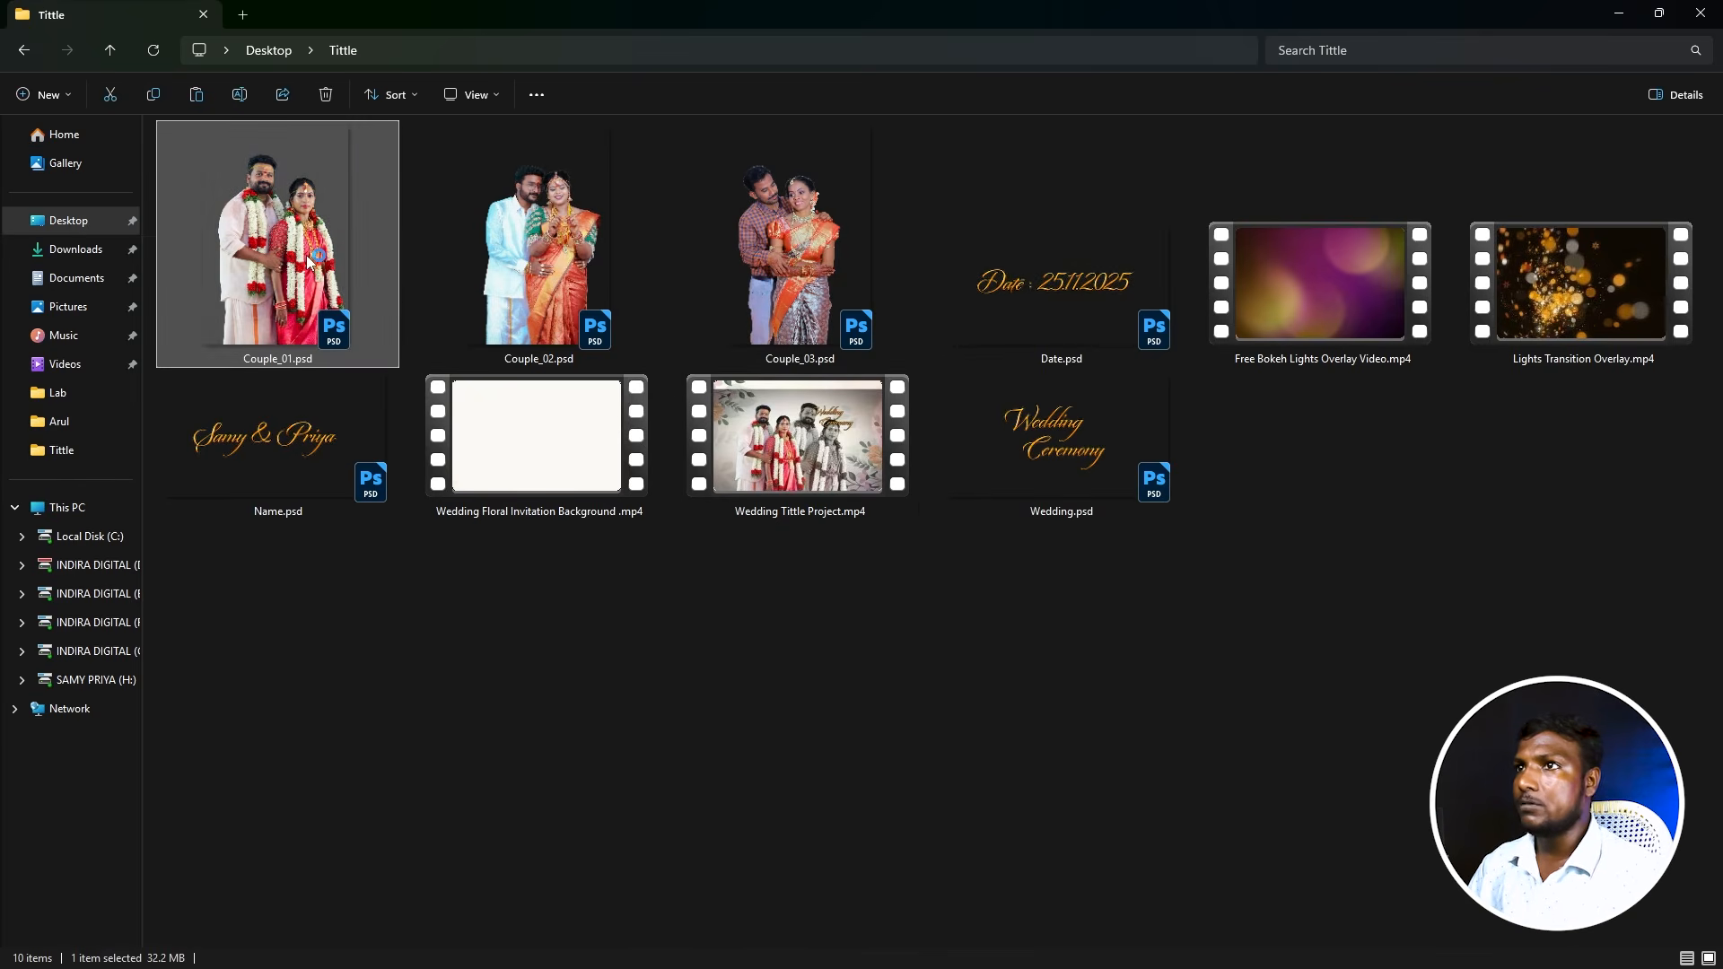
double_click(357, 310)
key("Right")
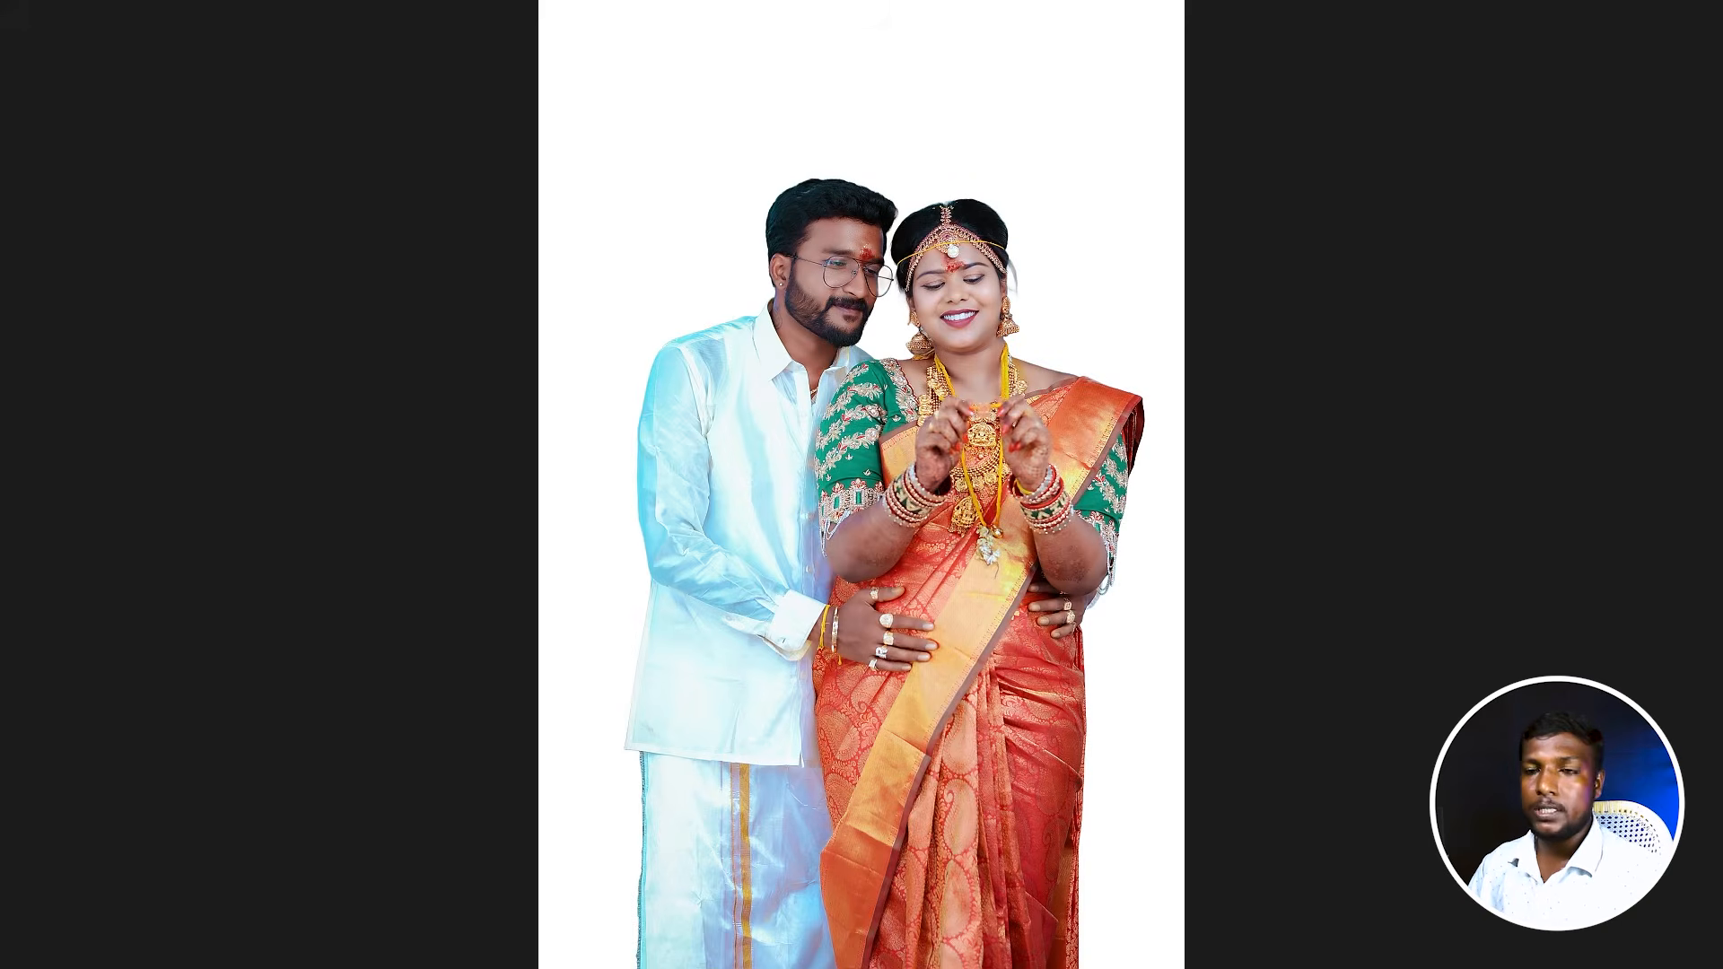
key("Right")
key("Escape")
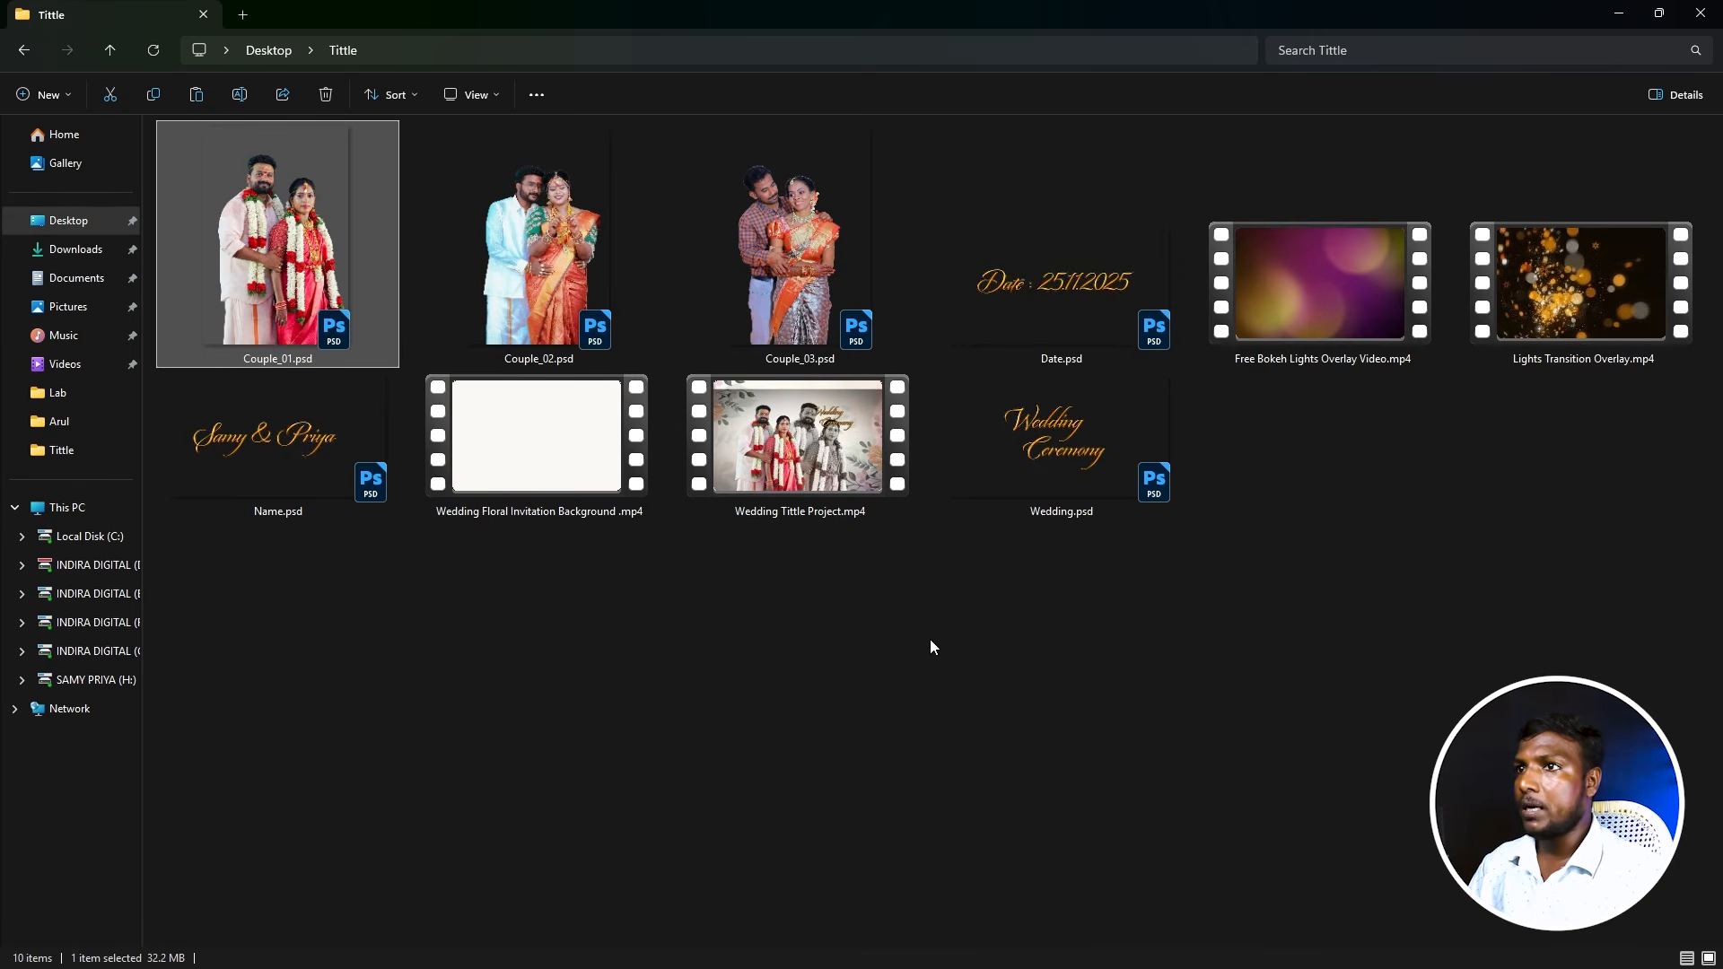
- Review the text PSD files and the two light overlay videos in the Tittle folder
left_click(1028, 488)
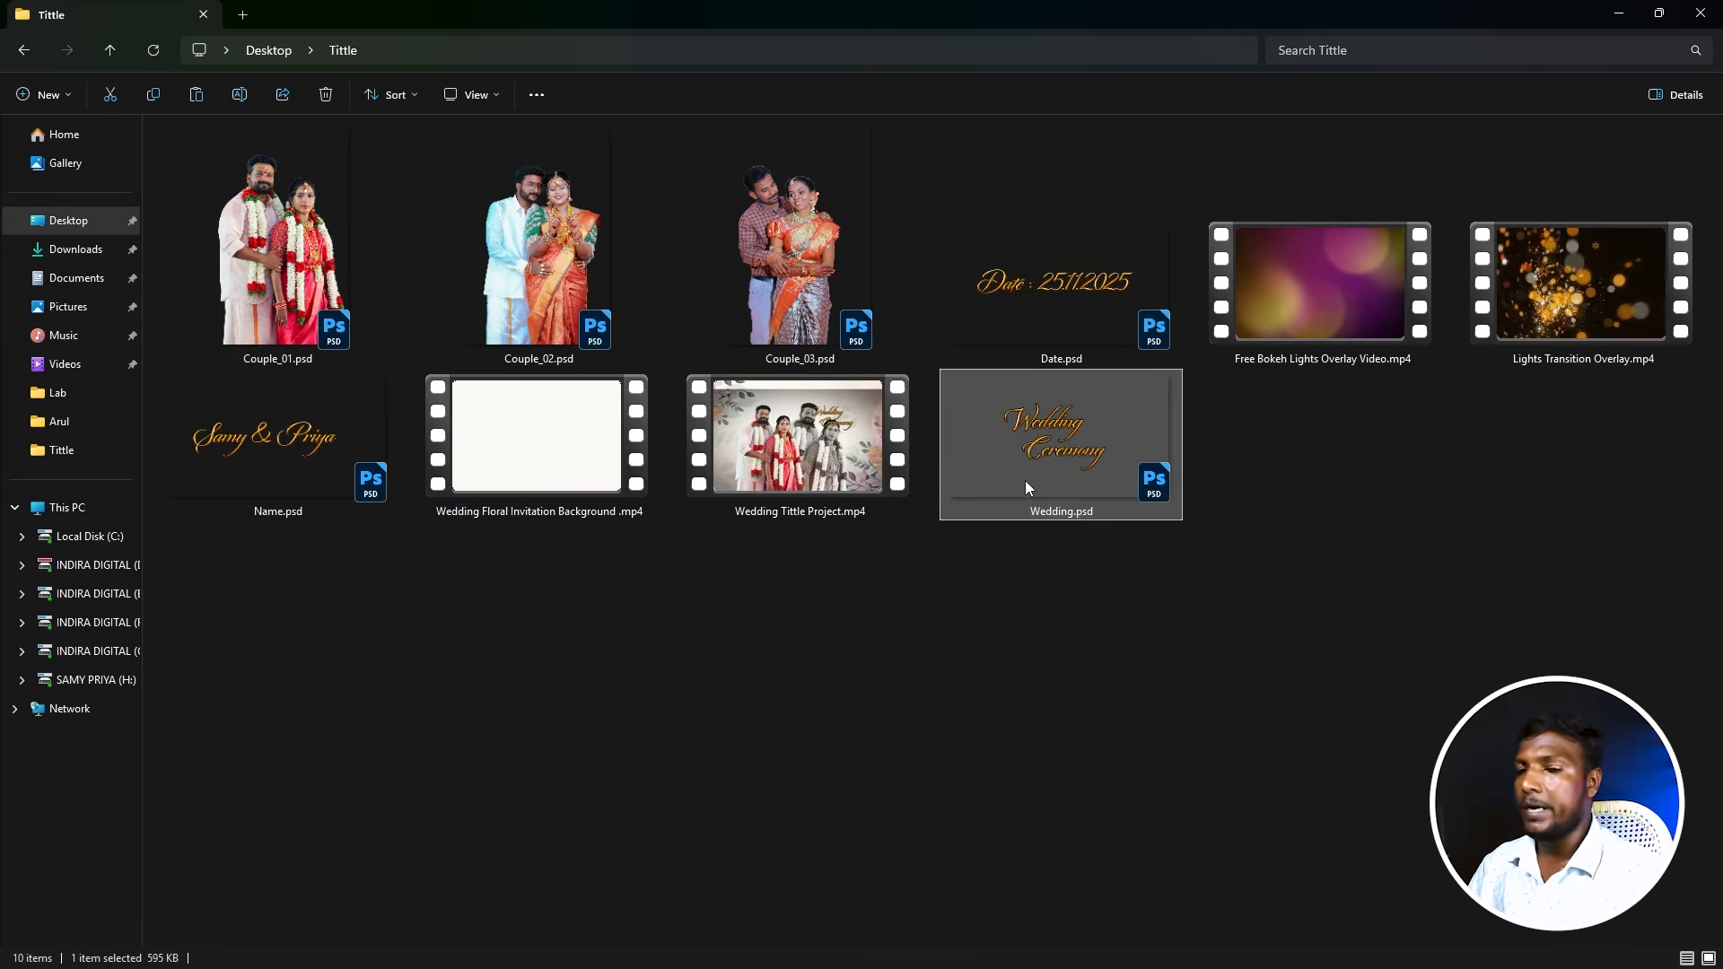
left_click(354, 411)
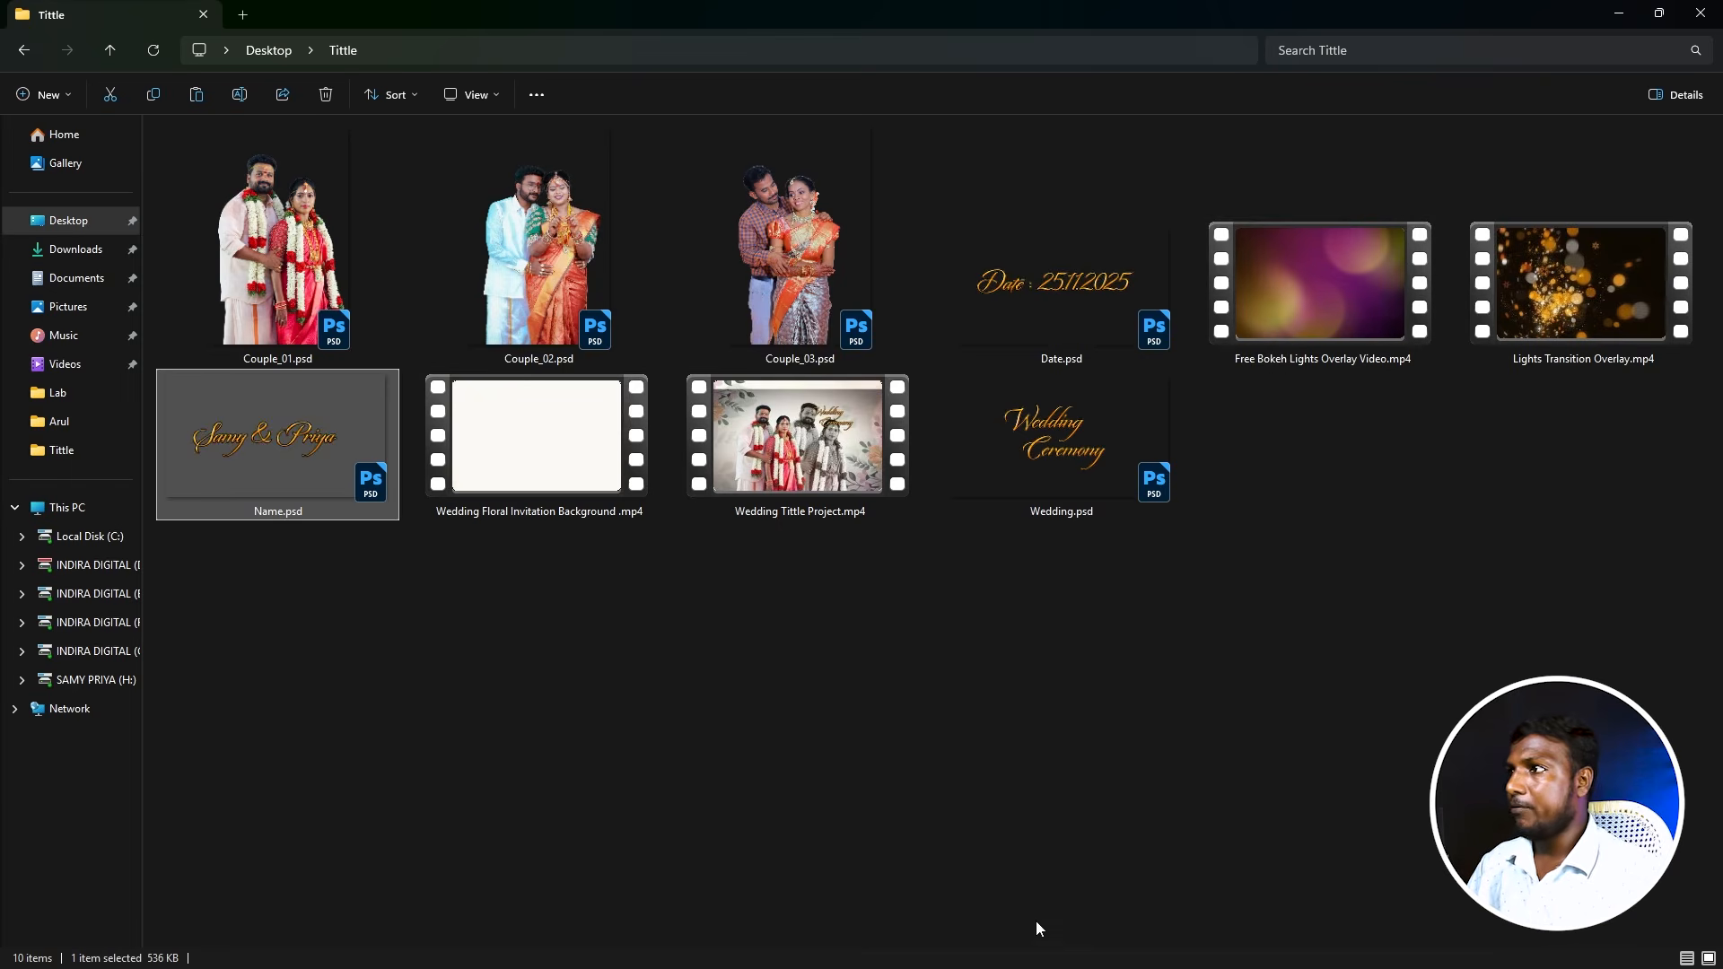
left_click(1312, 359)
left_click(1599, 304)
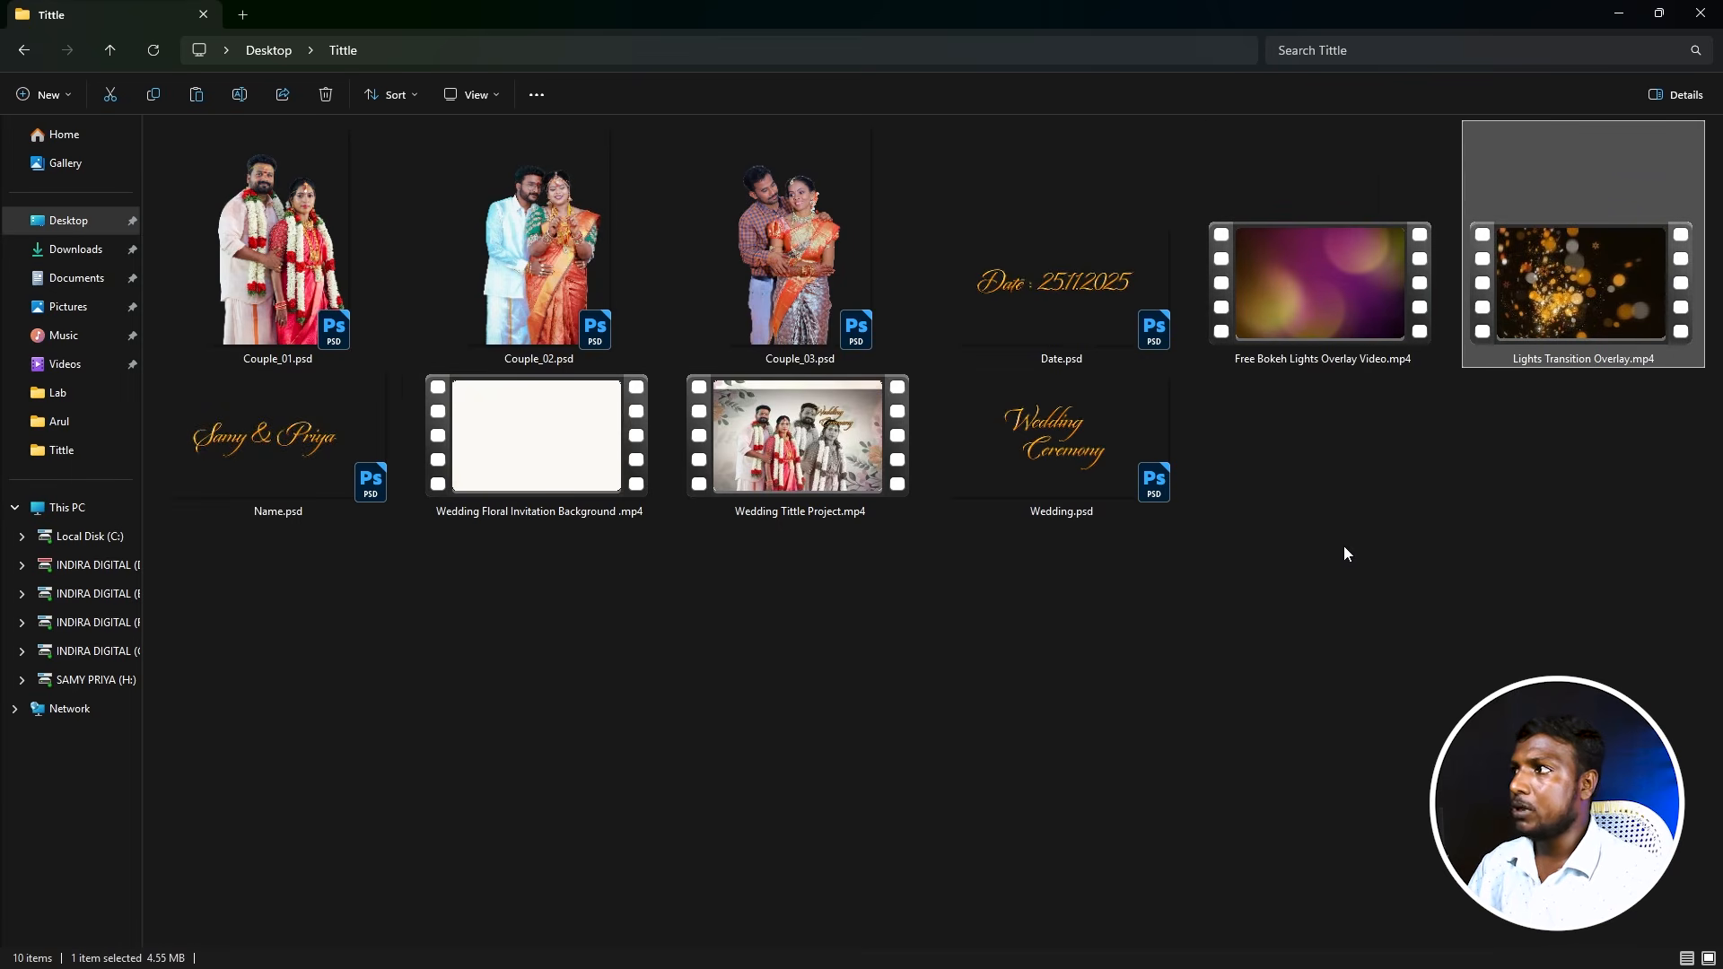
- Switch back to Premiere Pro, create a bin named Couple Picture in the project and open it
mouse_move(818, 962)
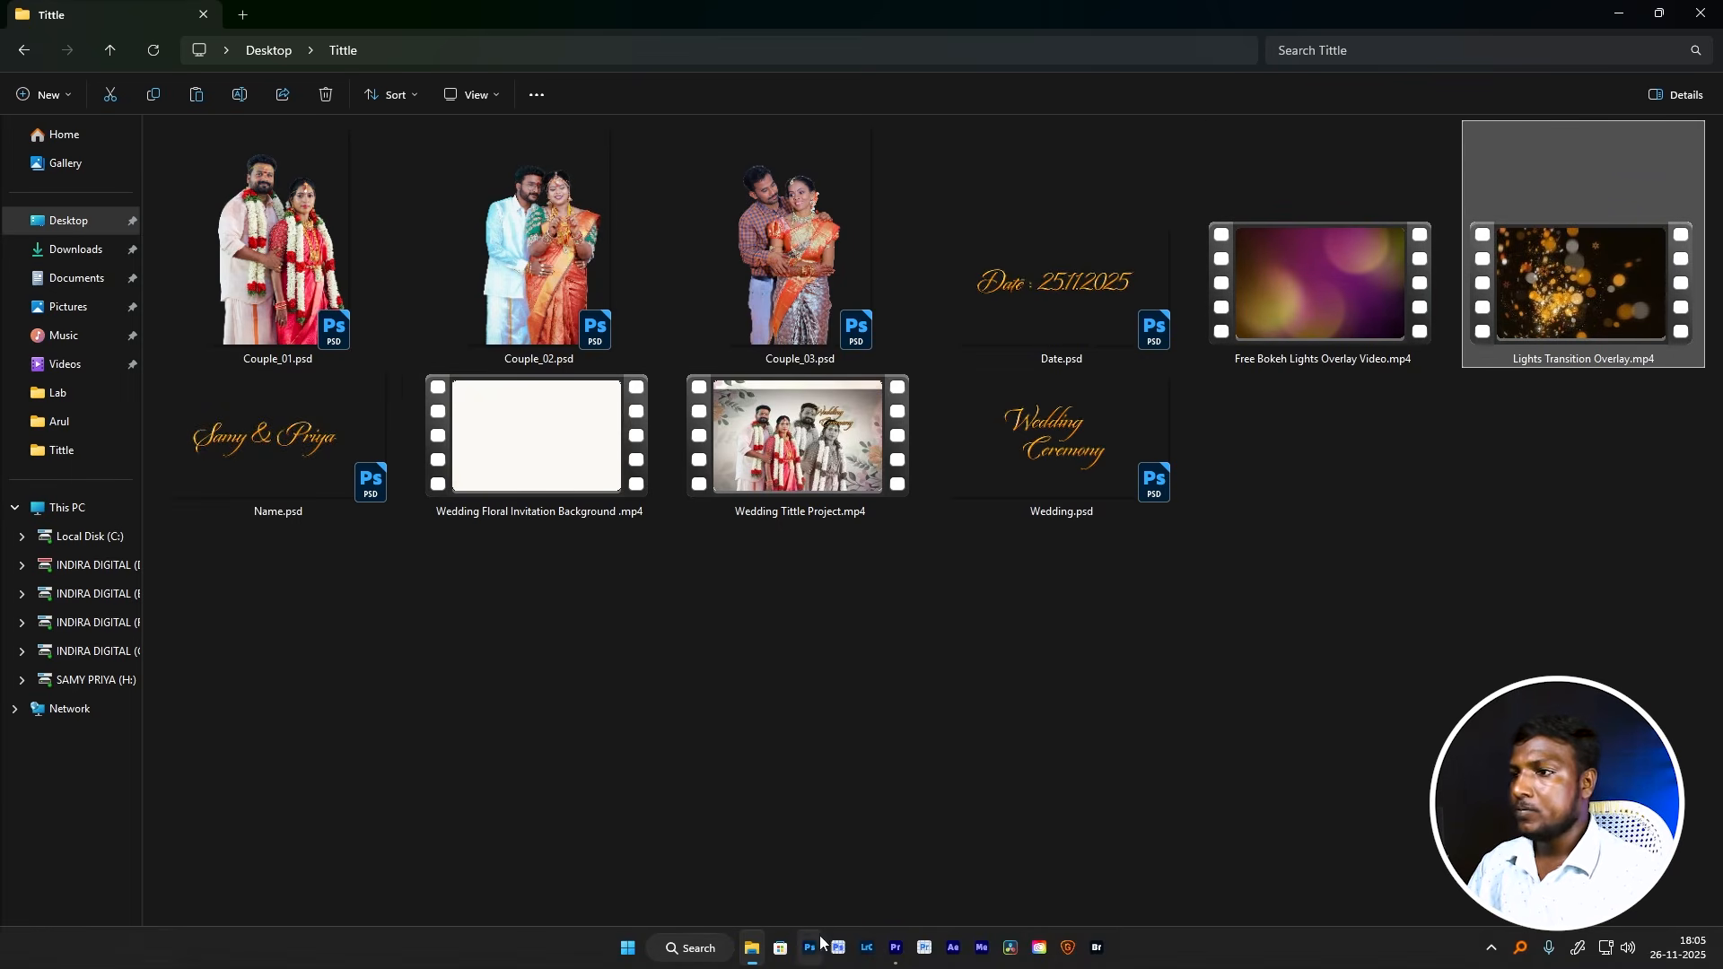
left_click(895, 949)
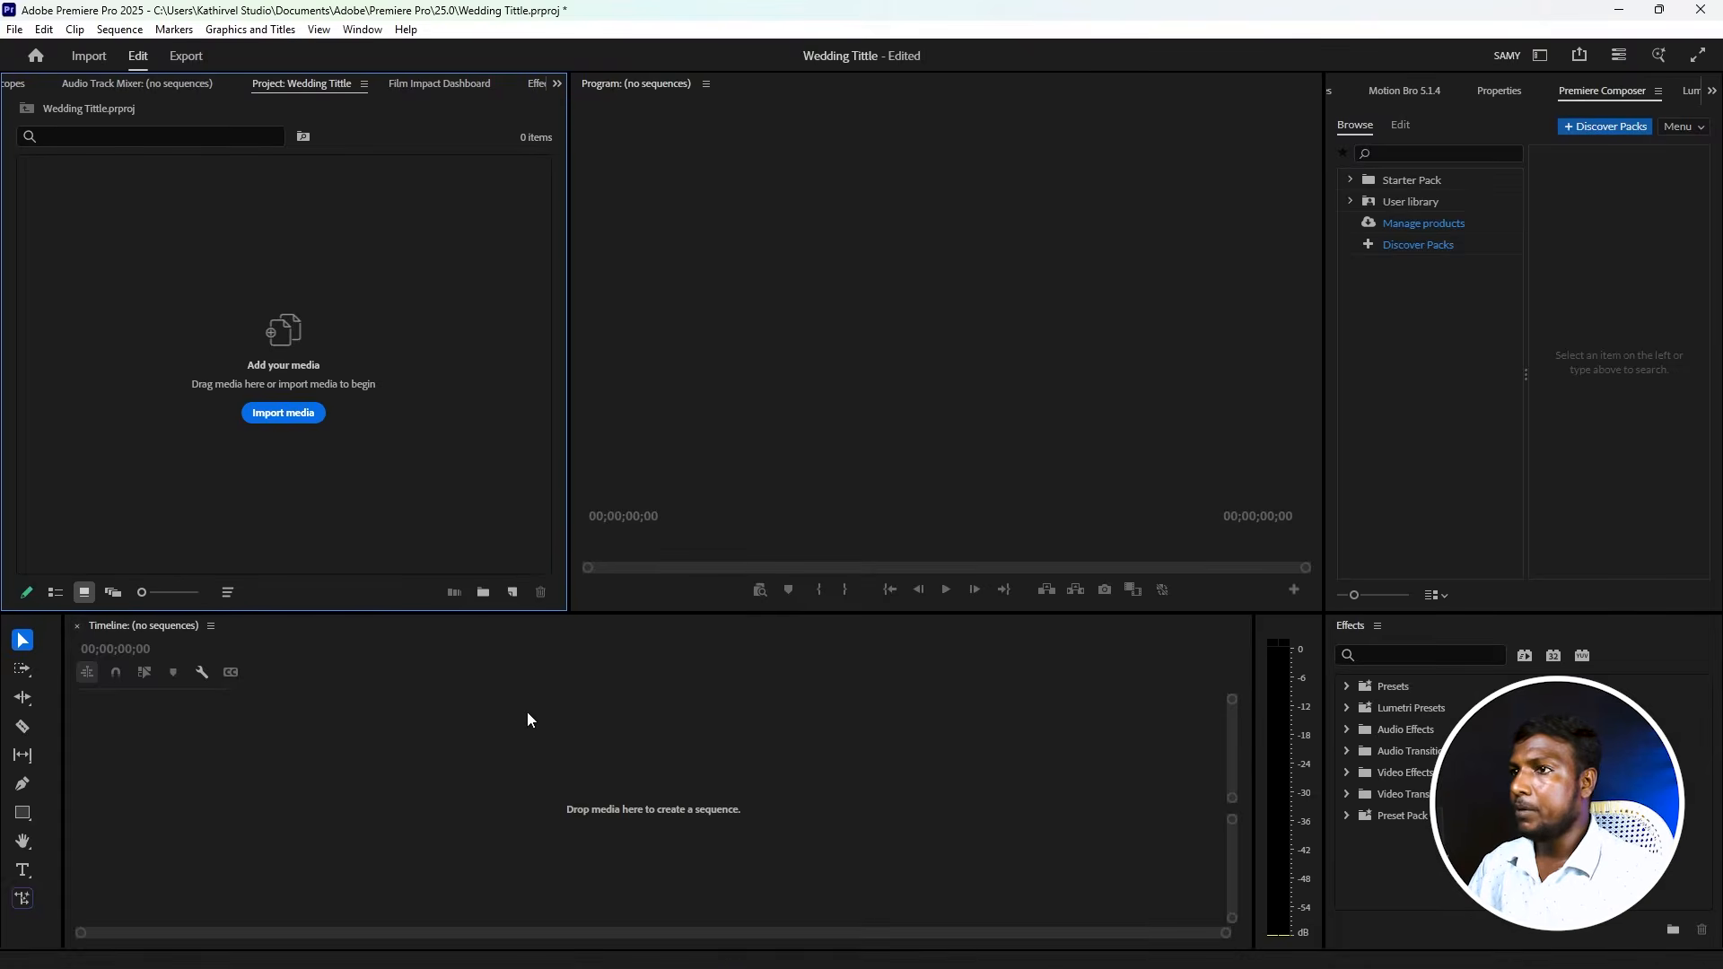
right_click(426, 363)
left_click(480, 400)
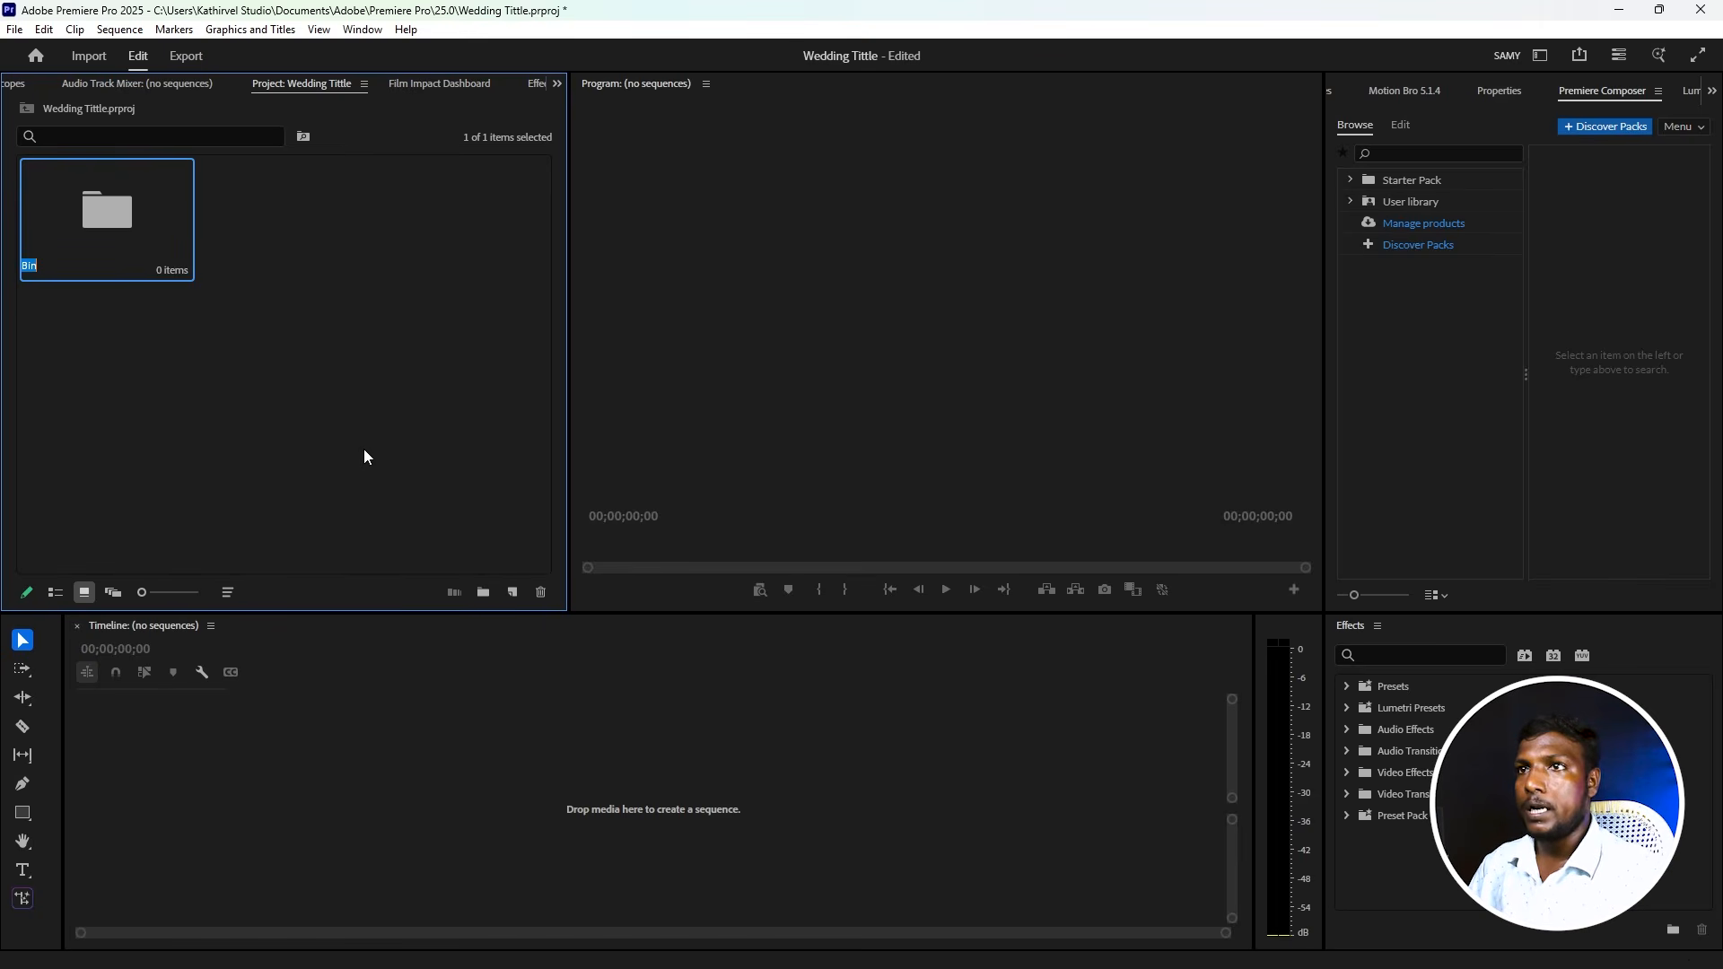
type("Couple")
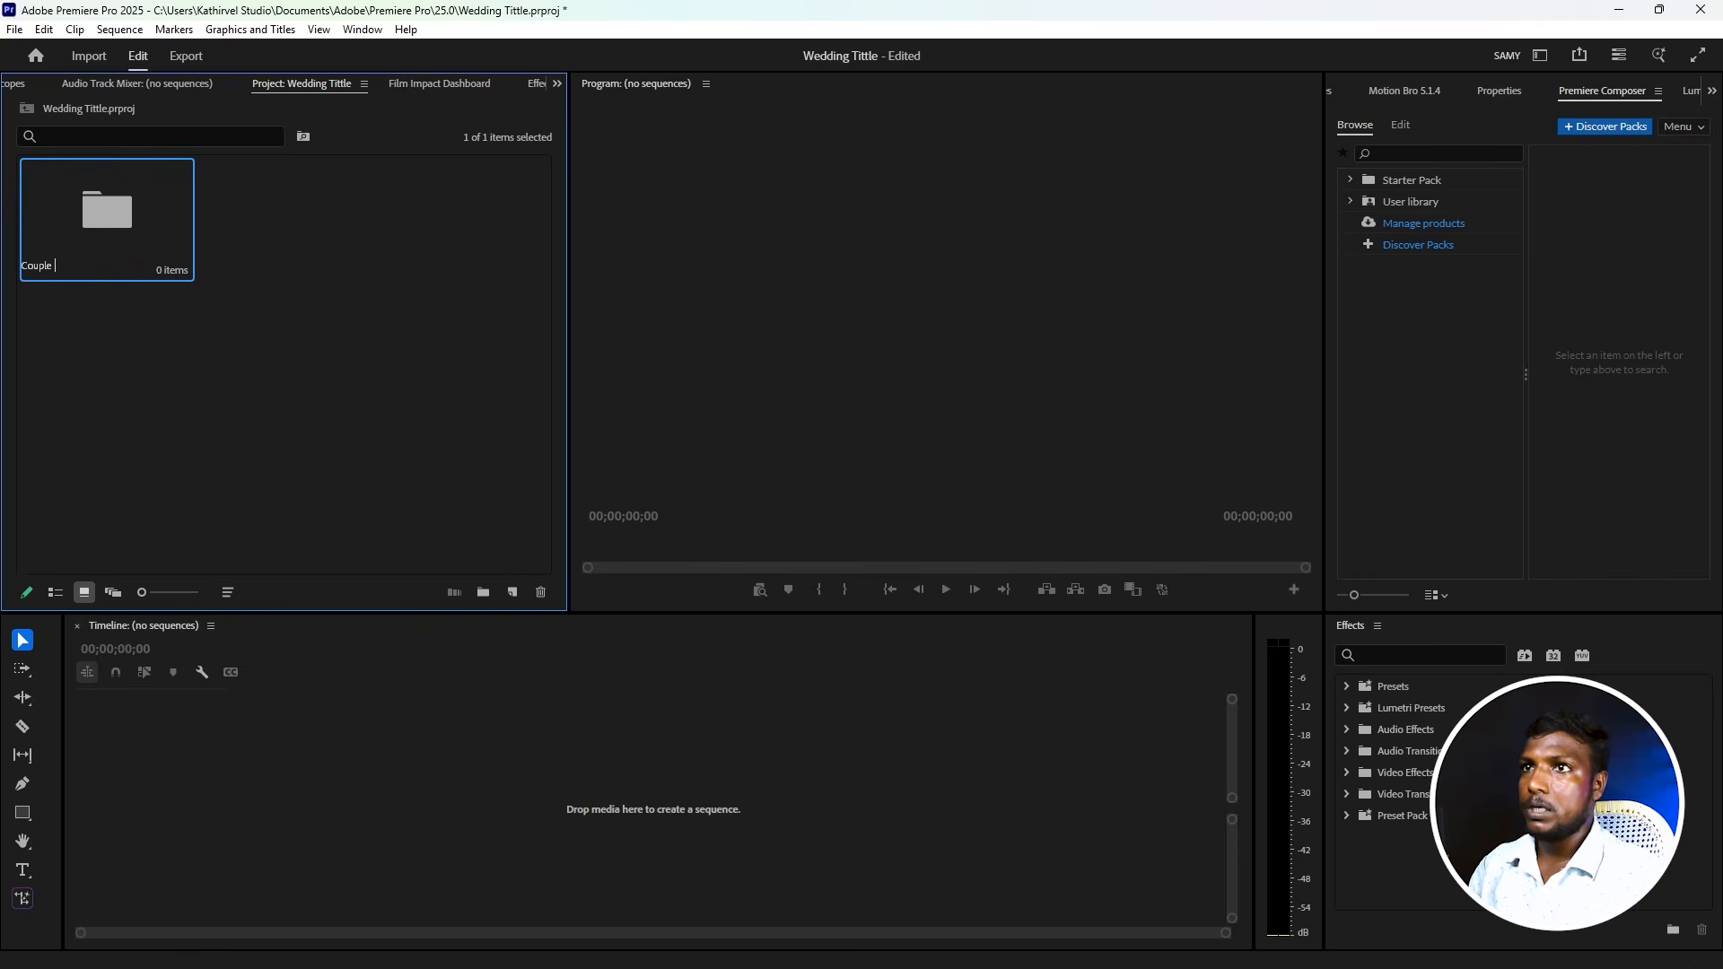
type(" Picture")
key("Return")
left_click(262, 358)
left_click(126, 233)
double_click(127, 237)
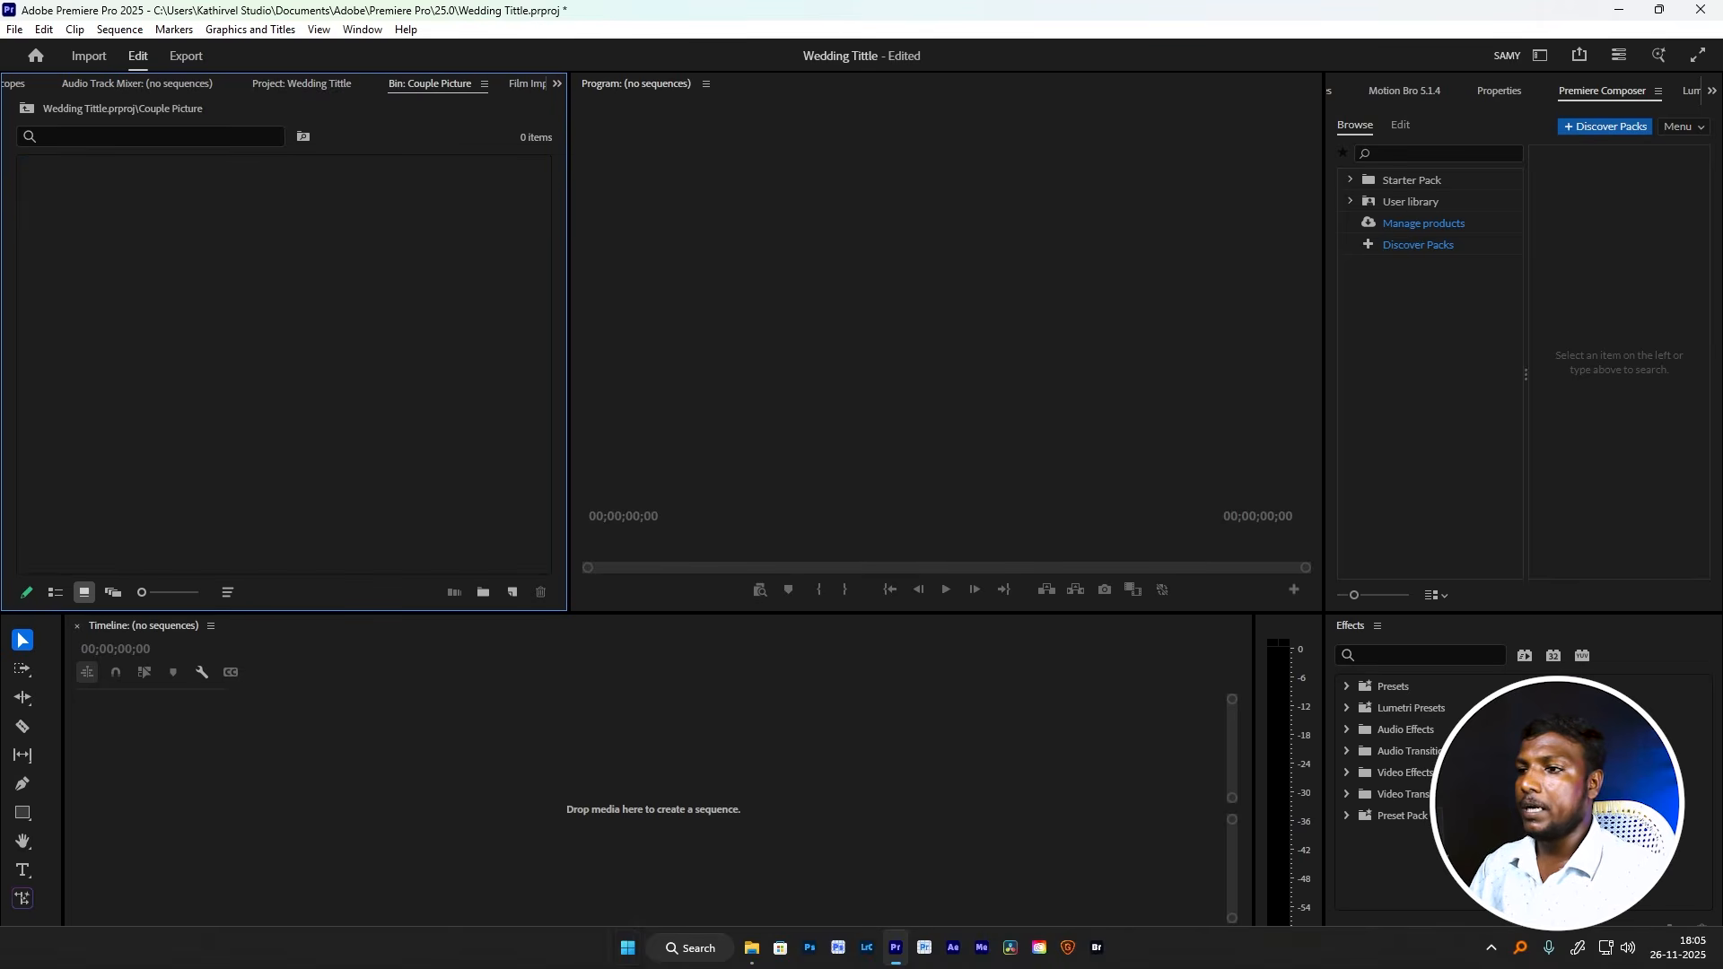
- Import Couple_01.psd, Couple_02.psd and Couple_03.psd from the Tittle folder into the Couple Picture bin with all layers merged
left_click(752, 949)
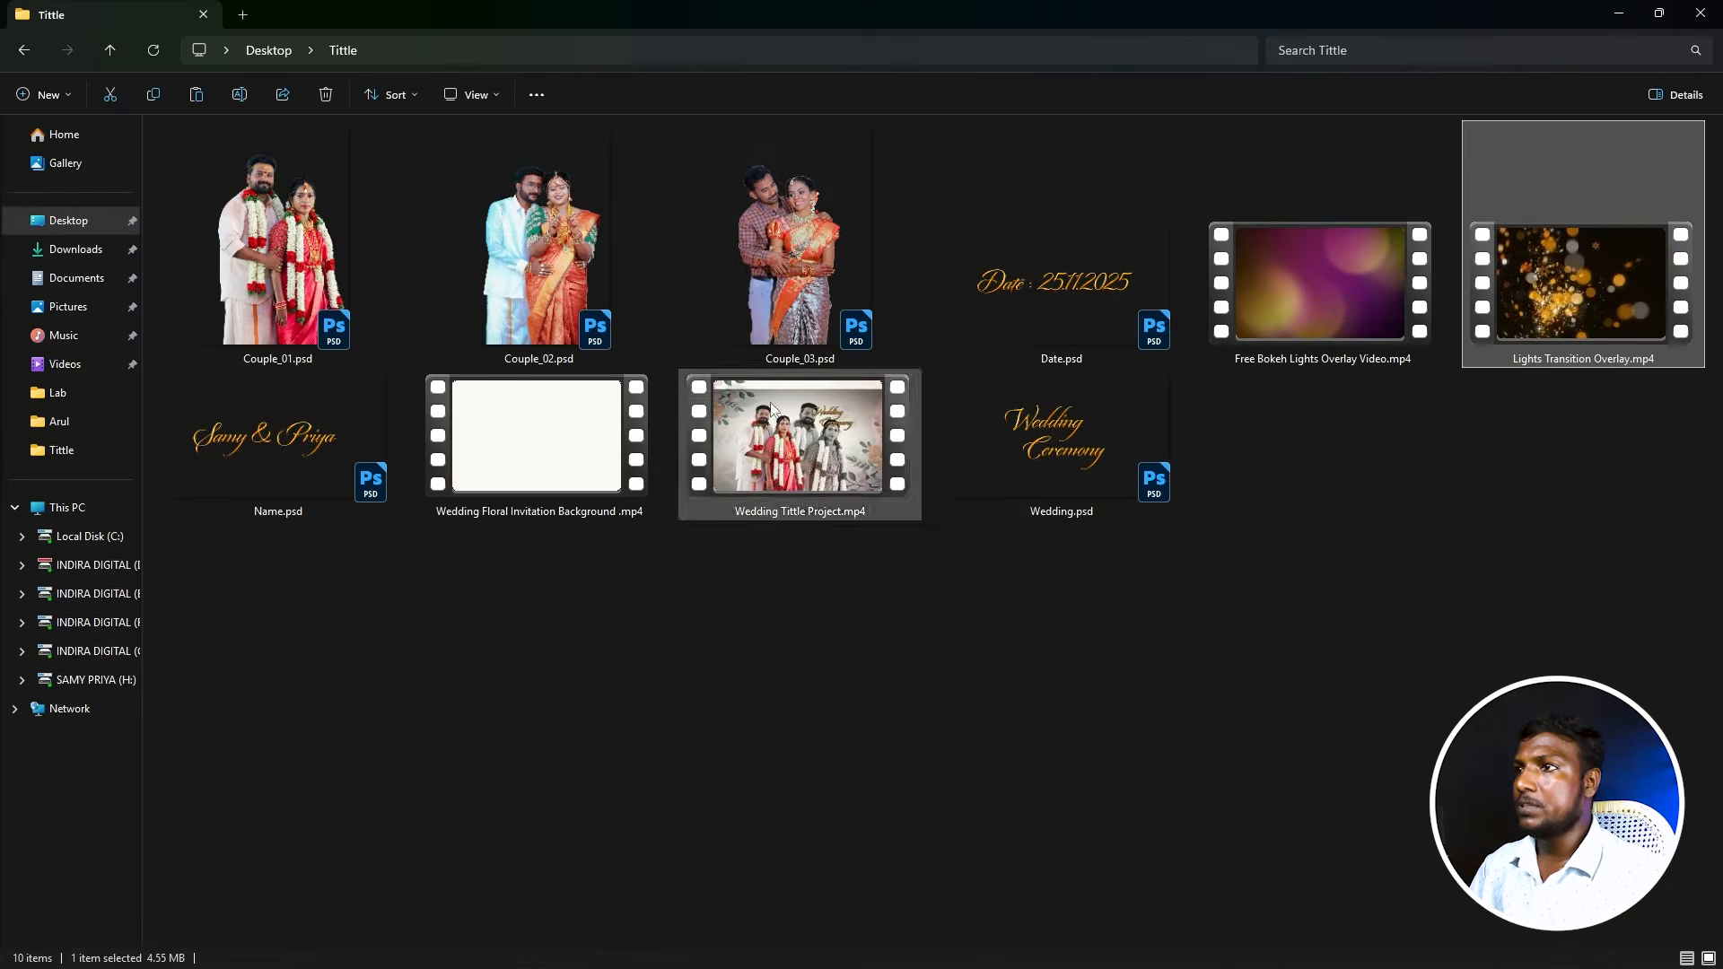
left_click(758, 289)
left_click(294, 262, "shift")
key("alt+Tab")
left_click_drag(294, 264, 279, 399)
left_click(989, 423)
left_click(994, 424)
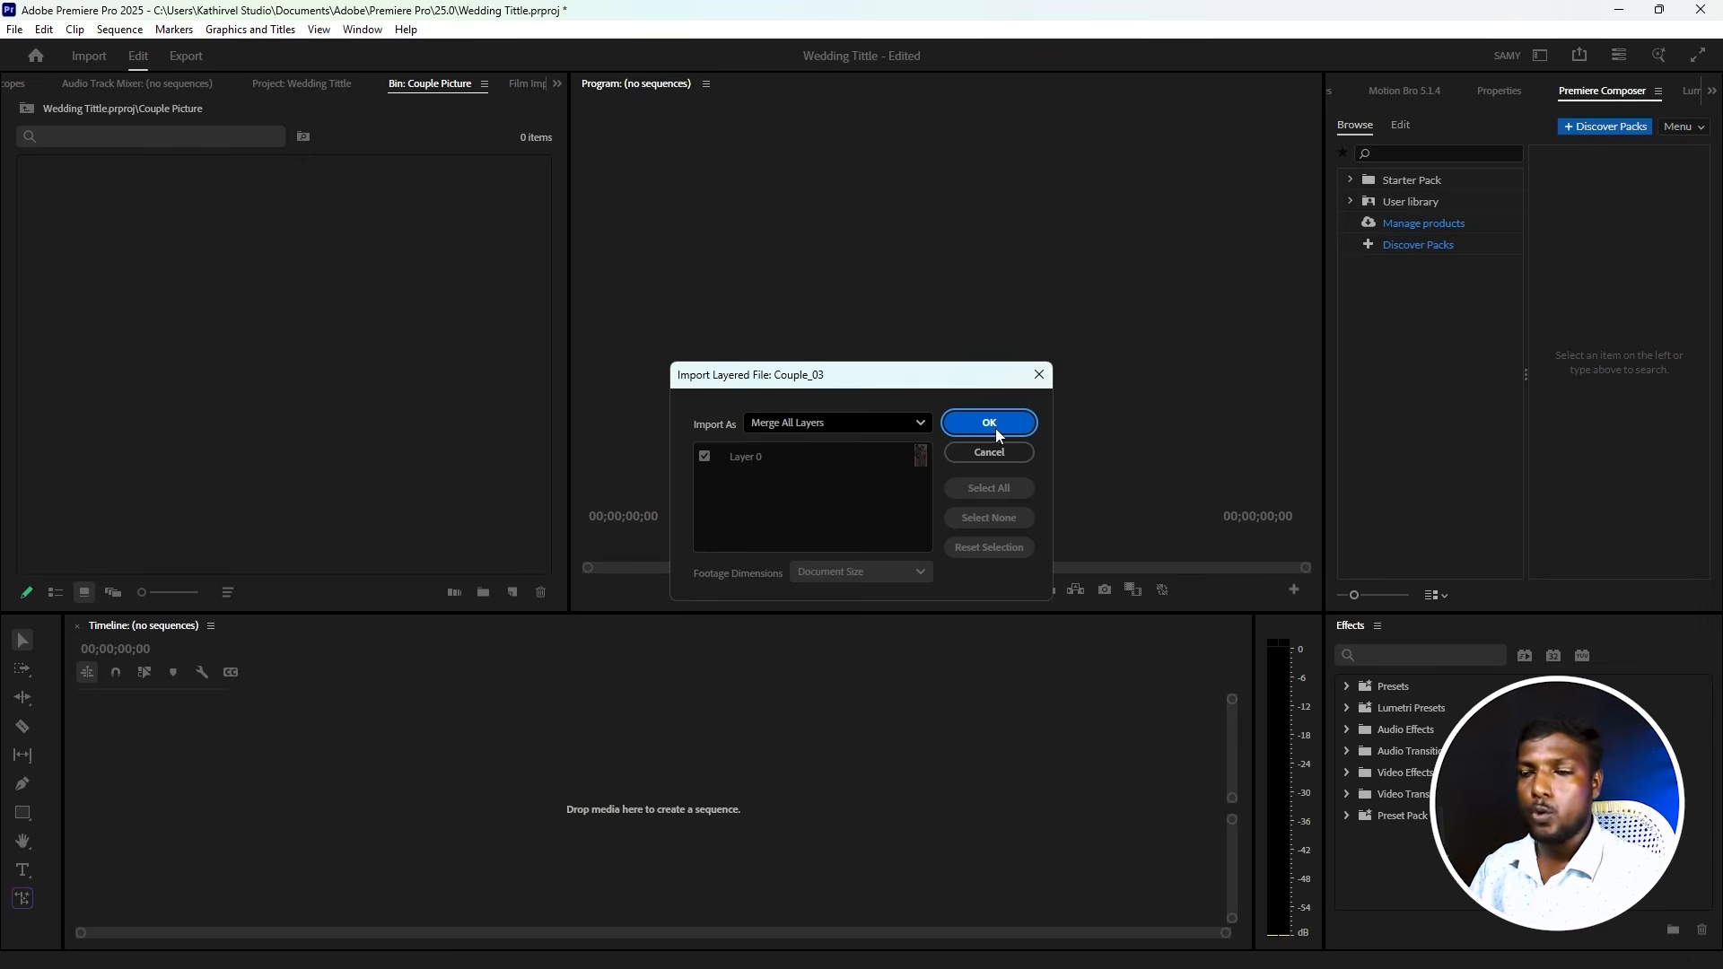
left_click(994, 427)
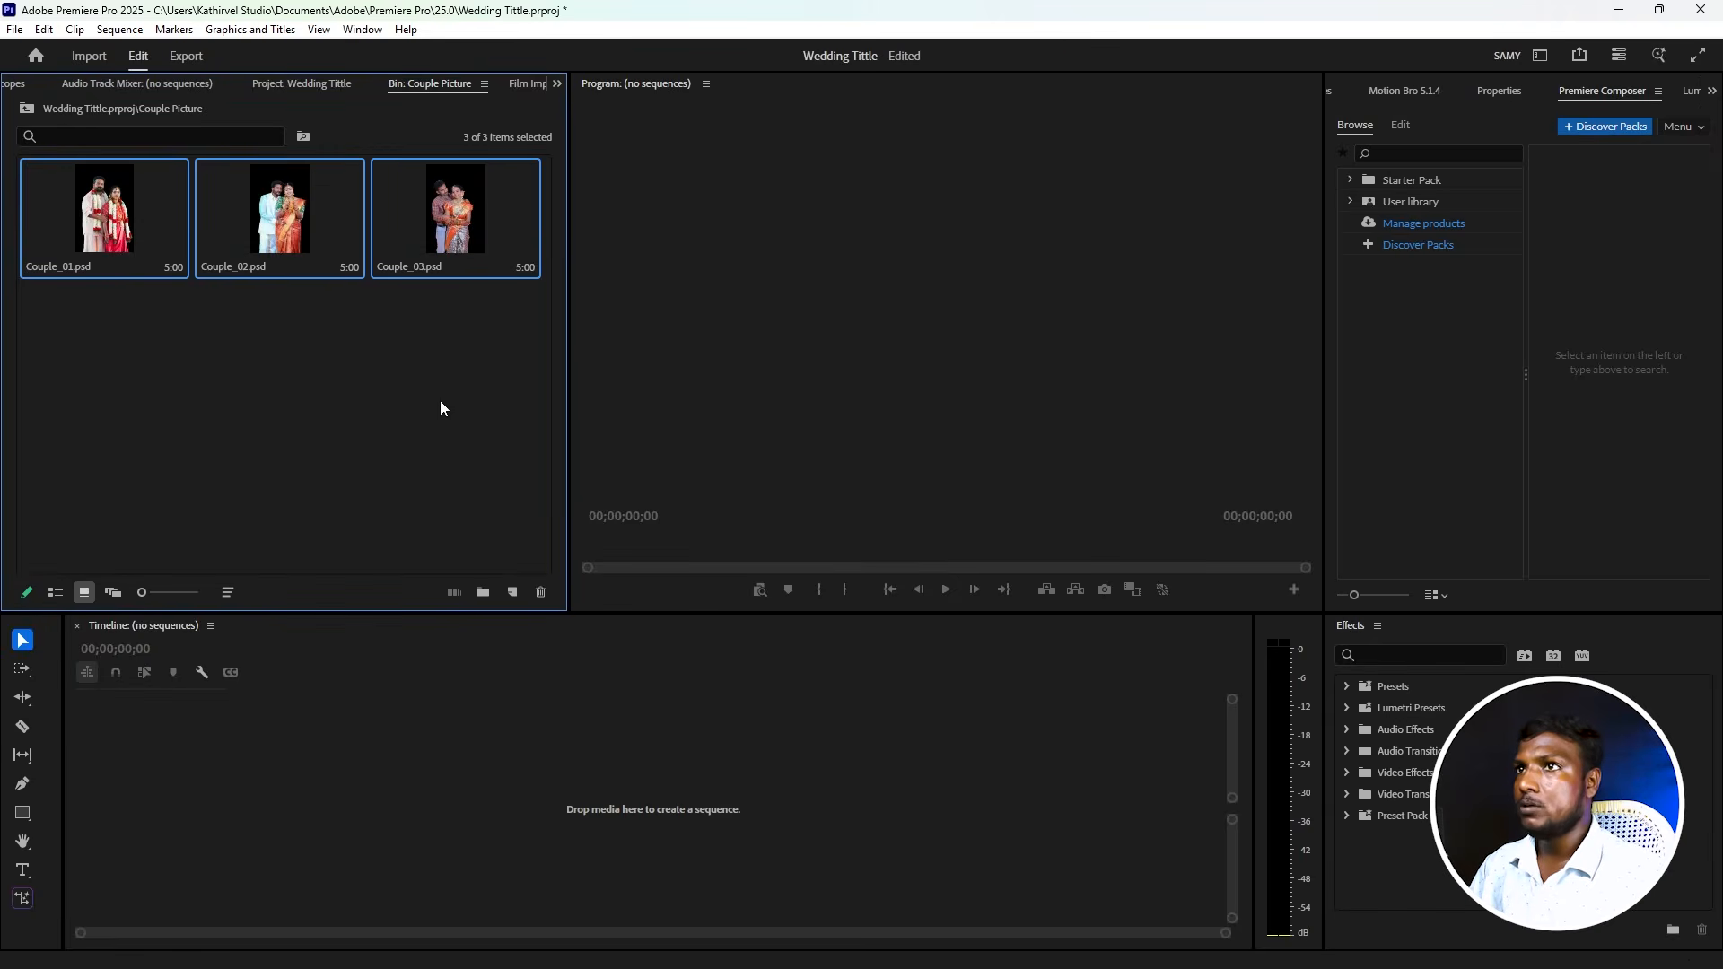
- Create a second bin named Text PSD File at the project's root level and open it
left_click(287, 84)
key("alt+Tab")
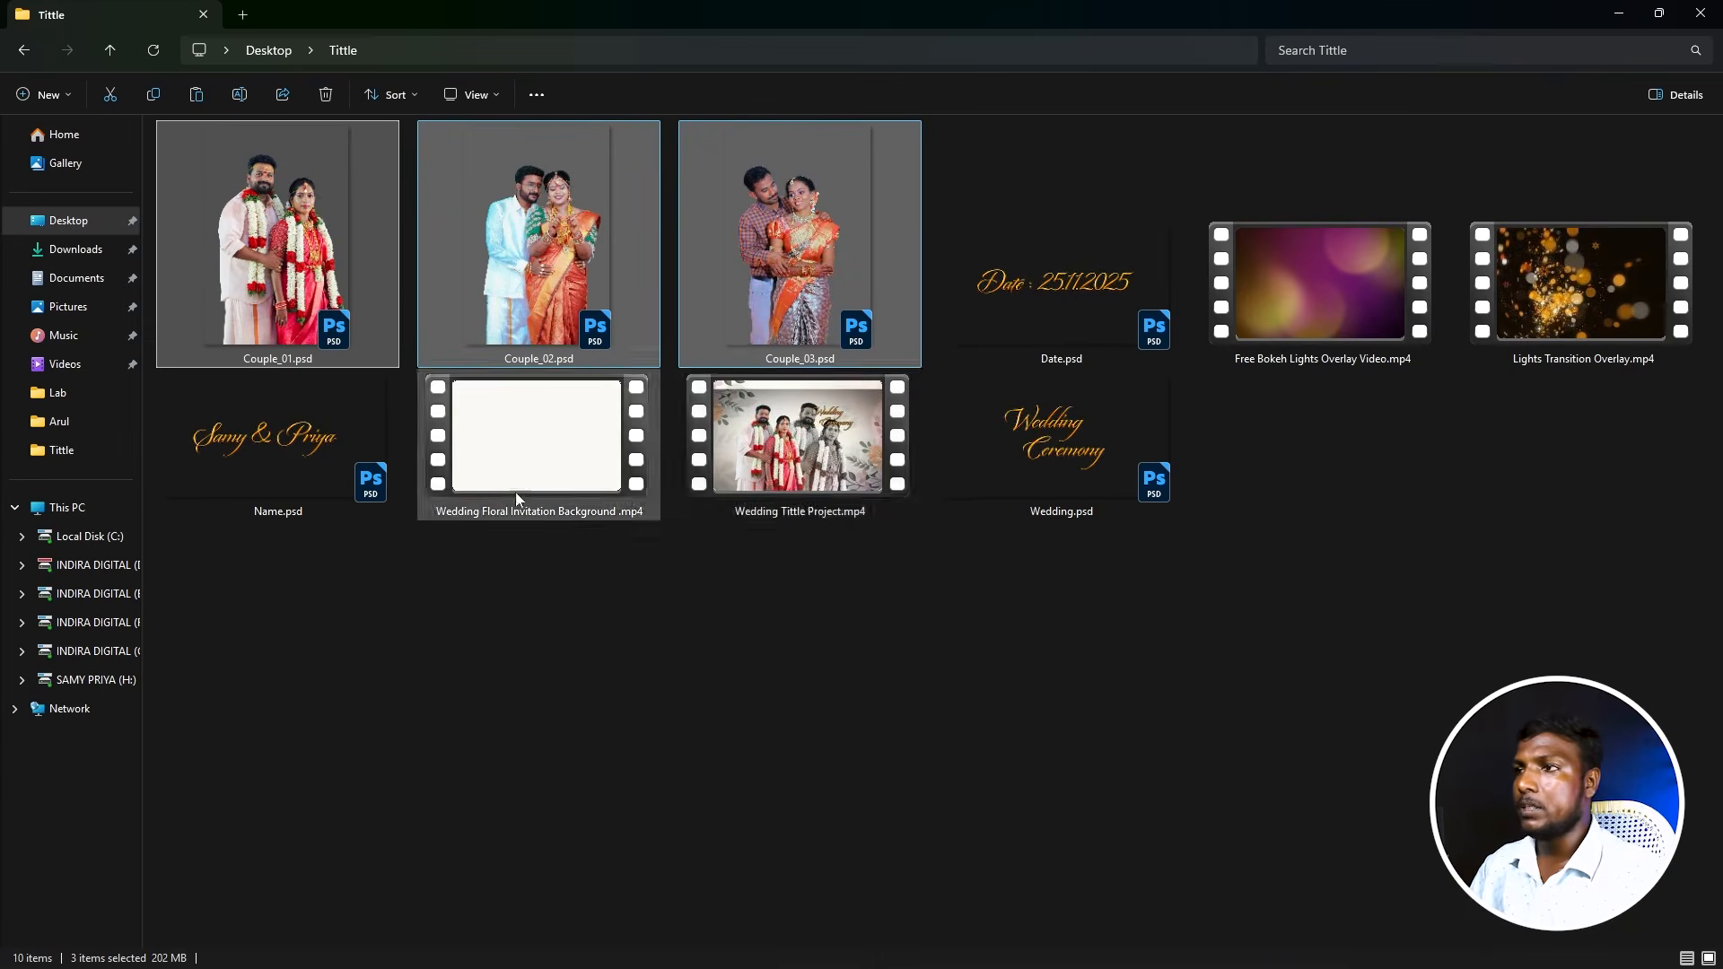
left_click(831, 594)
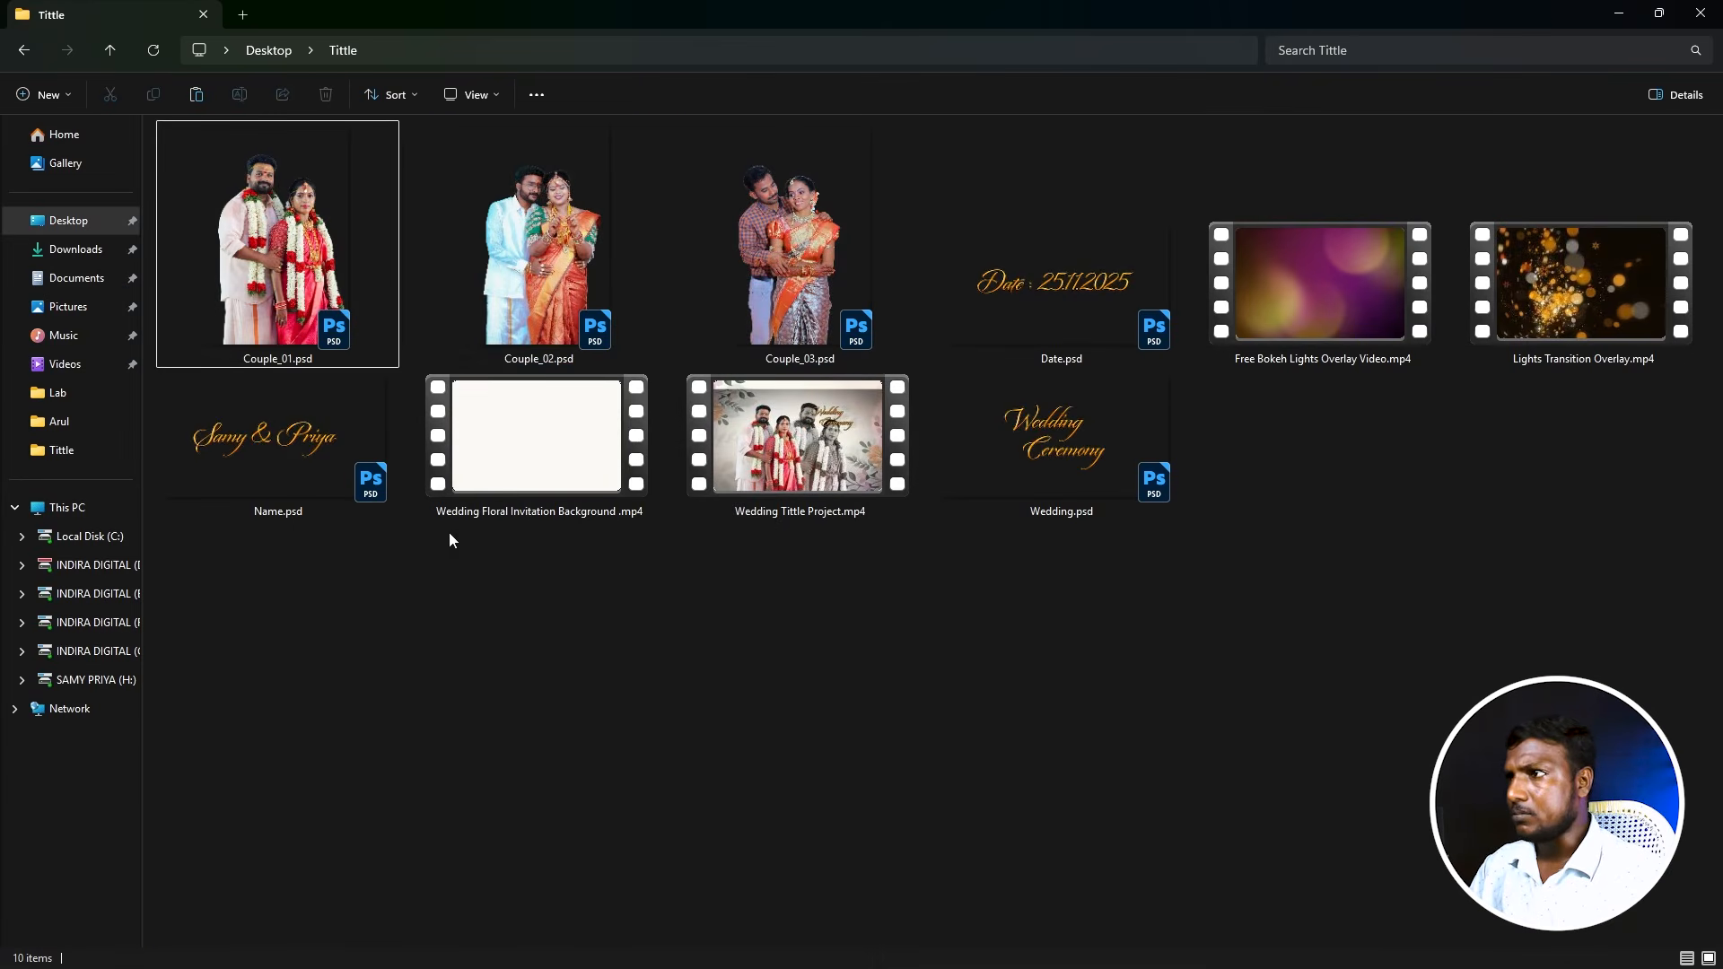
key("alt+Tab")
left_click(335, 338)
right_click(336, 338)
left_click(401, 375)
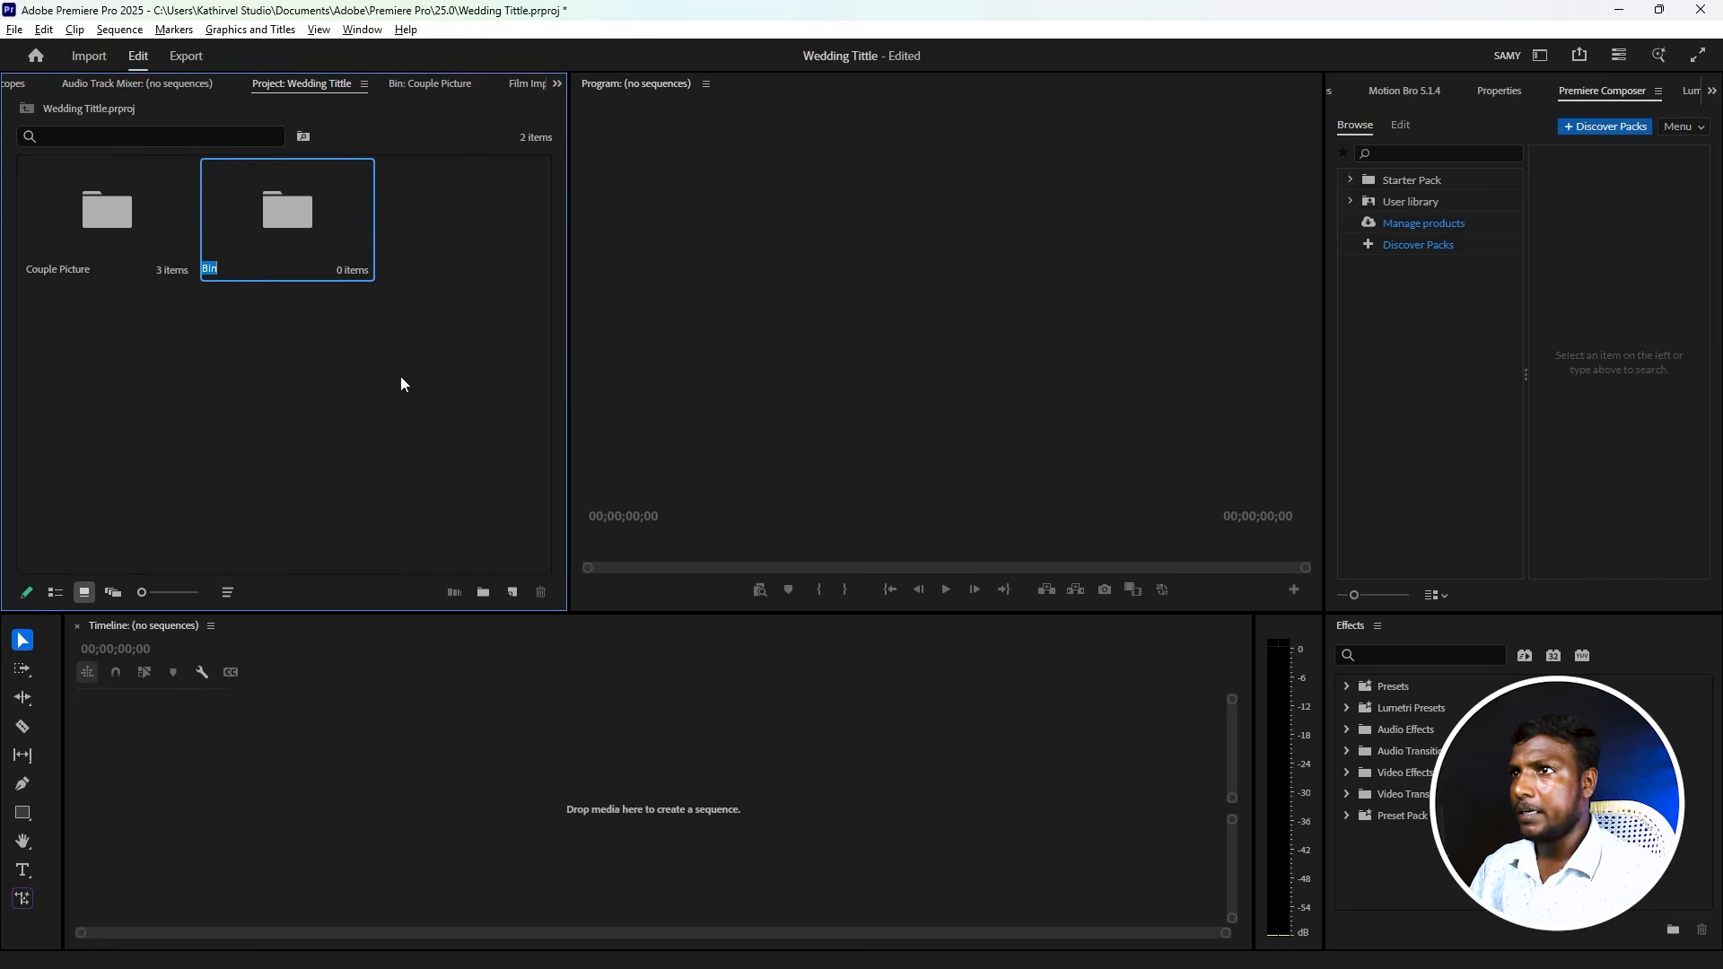
type("Text")
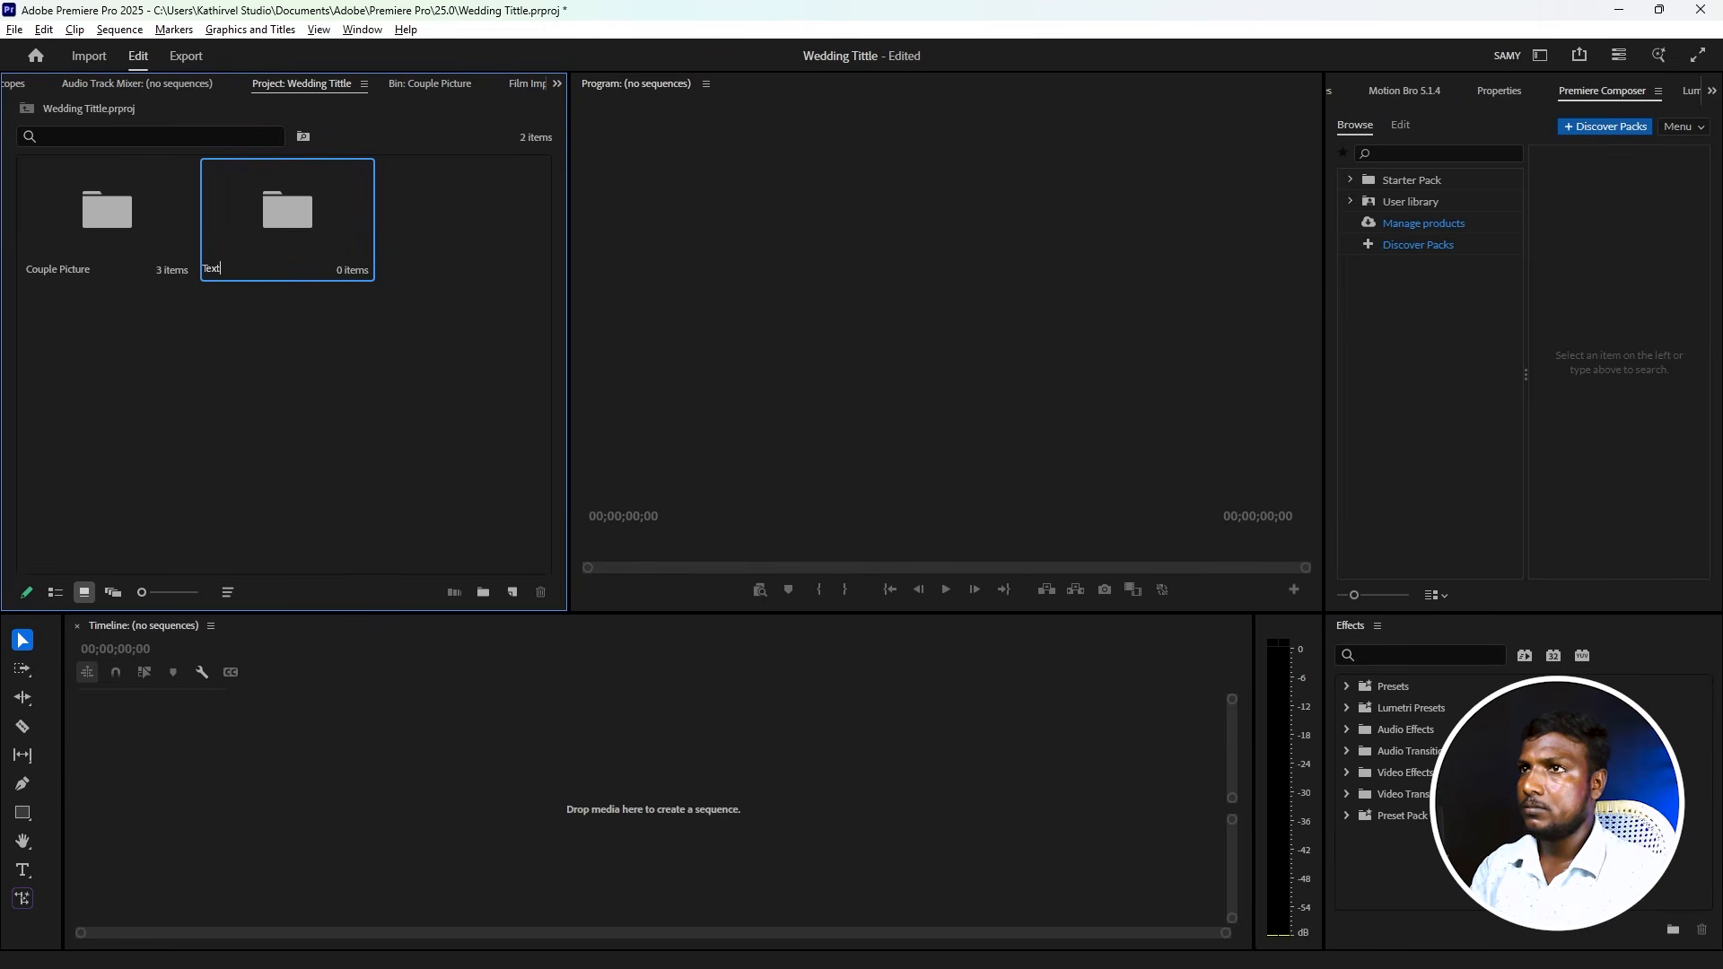
type(" PSD File")
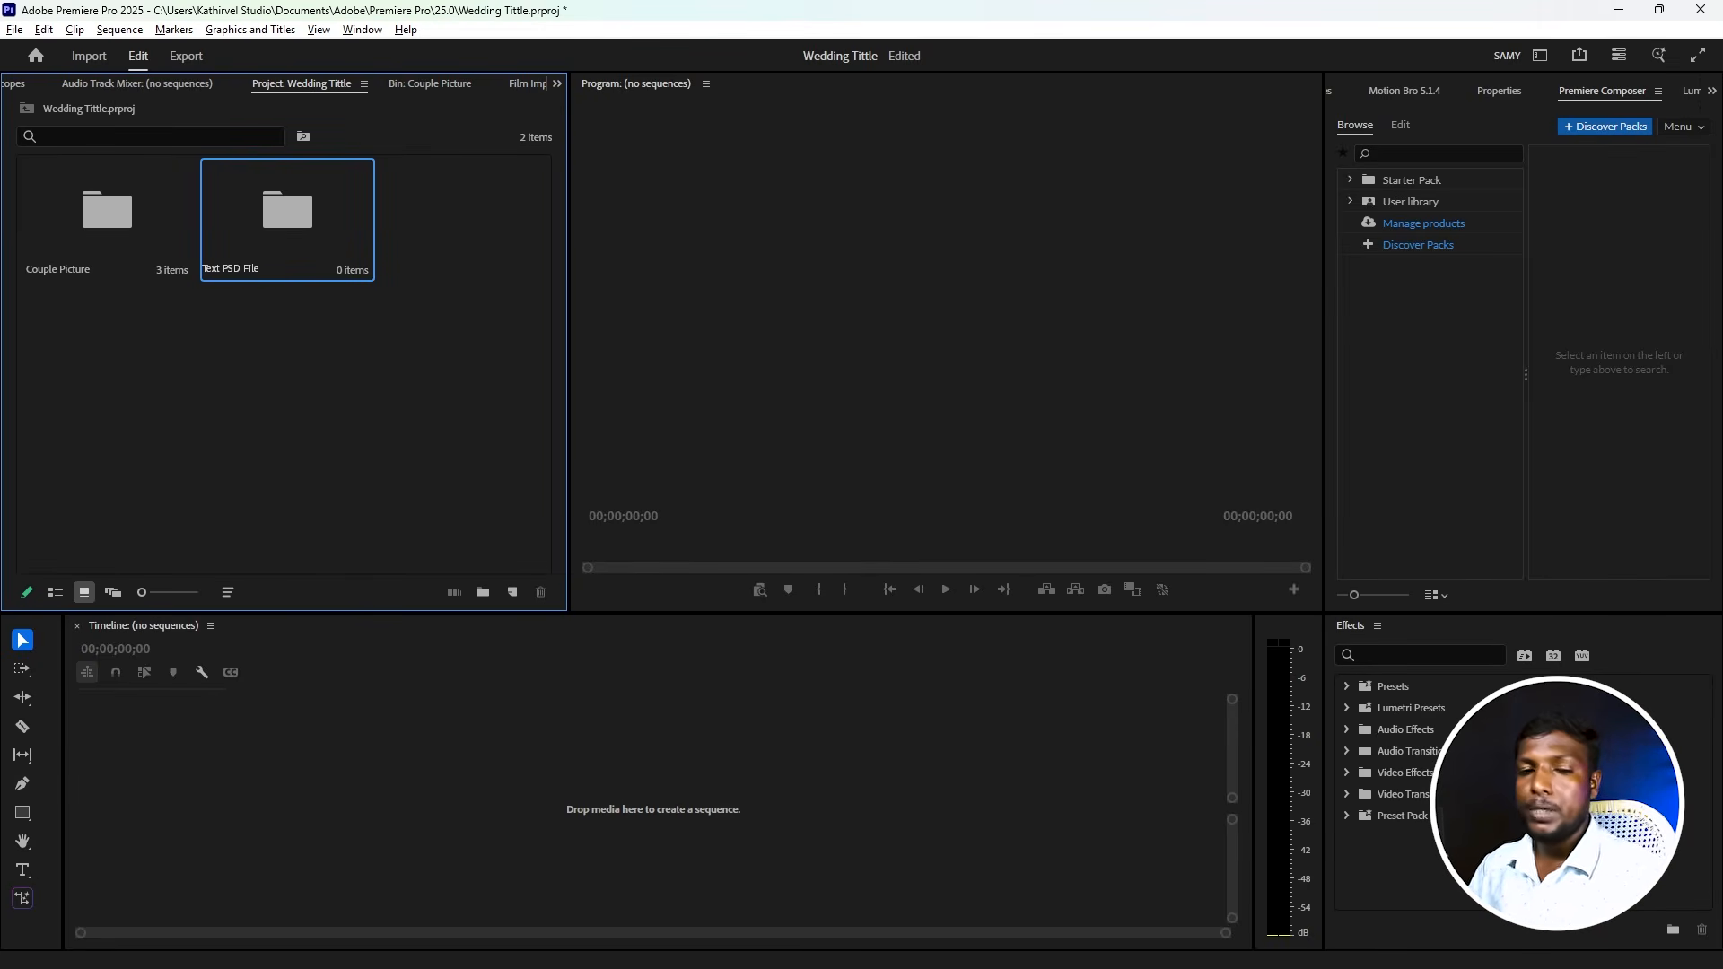
key("Tab")
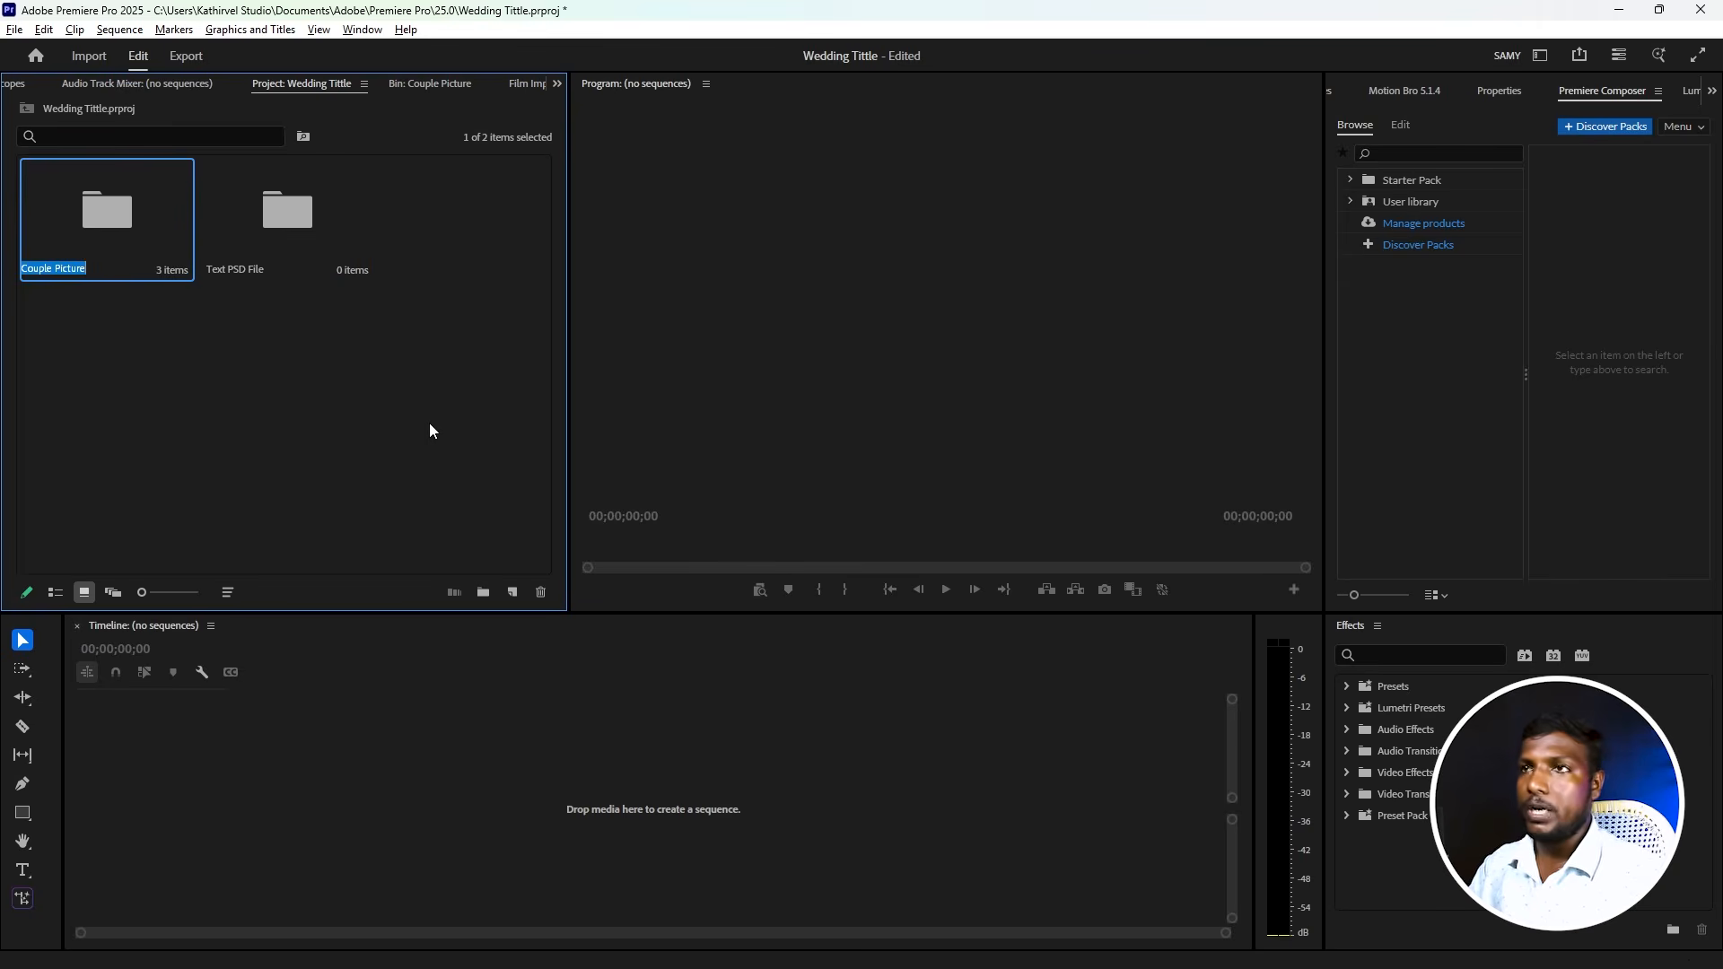
double_click(256, 221)
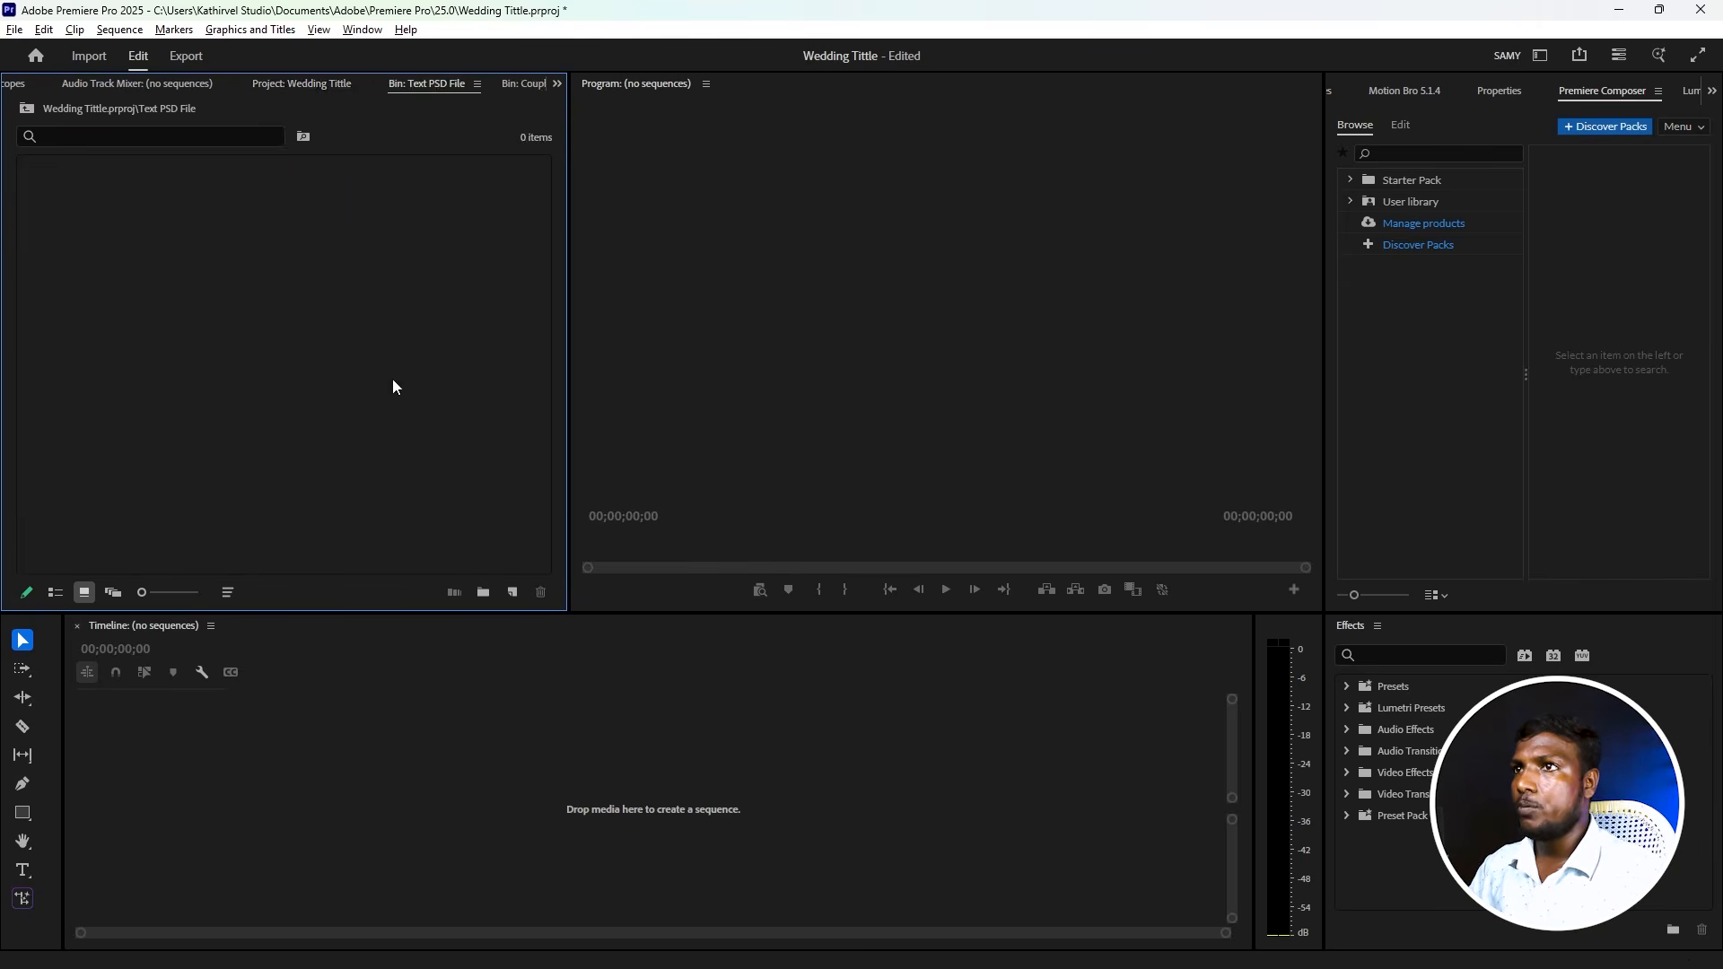
- Import Date.psd, Name.psd and Wedding.psd from the Tittle folder into the Text PSD File bin, accepting the layered-file import settings
key("alt+Tab")
left_click(1007, 334)
left_click(1011, 408, "ctrl")
left_click(336, 433, "ctrl")
left_click_drag(1023, 393, 314, 355)
key("alt+Tab")
left_click(1016, 429)
left_click(1012, 428)
left_click(997, 427)
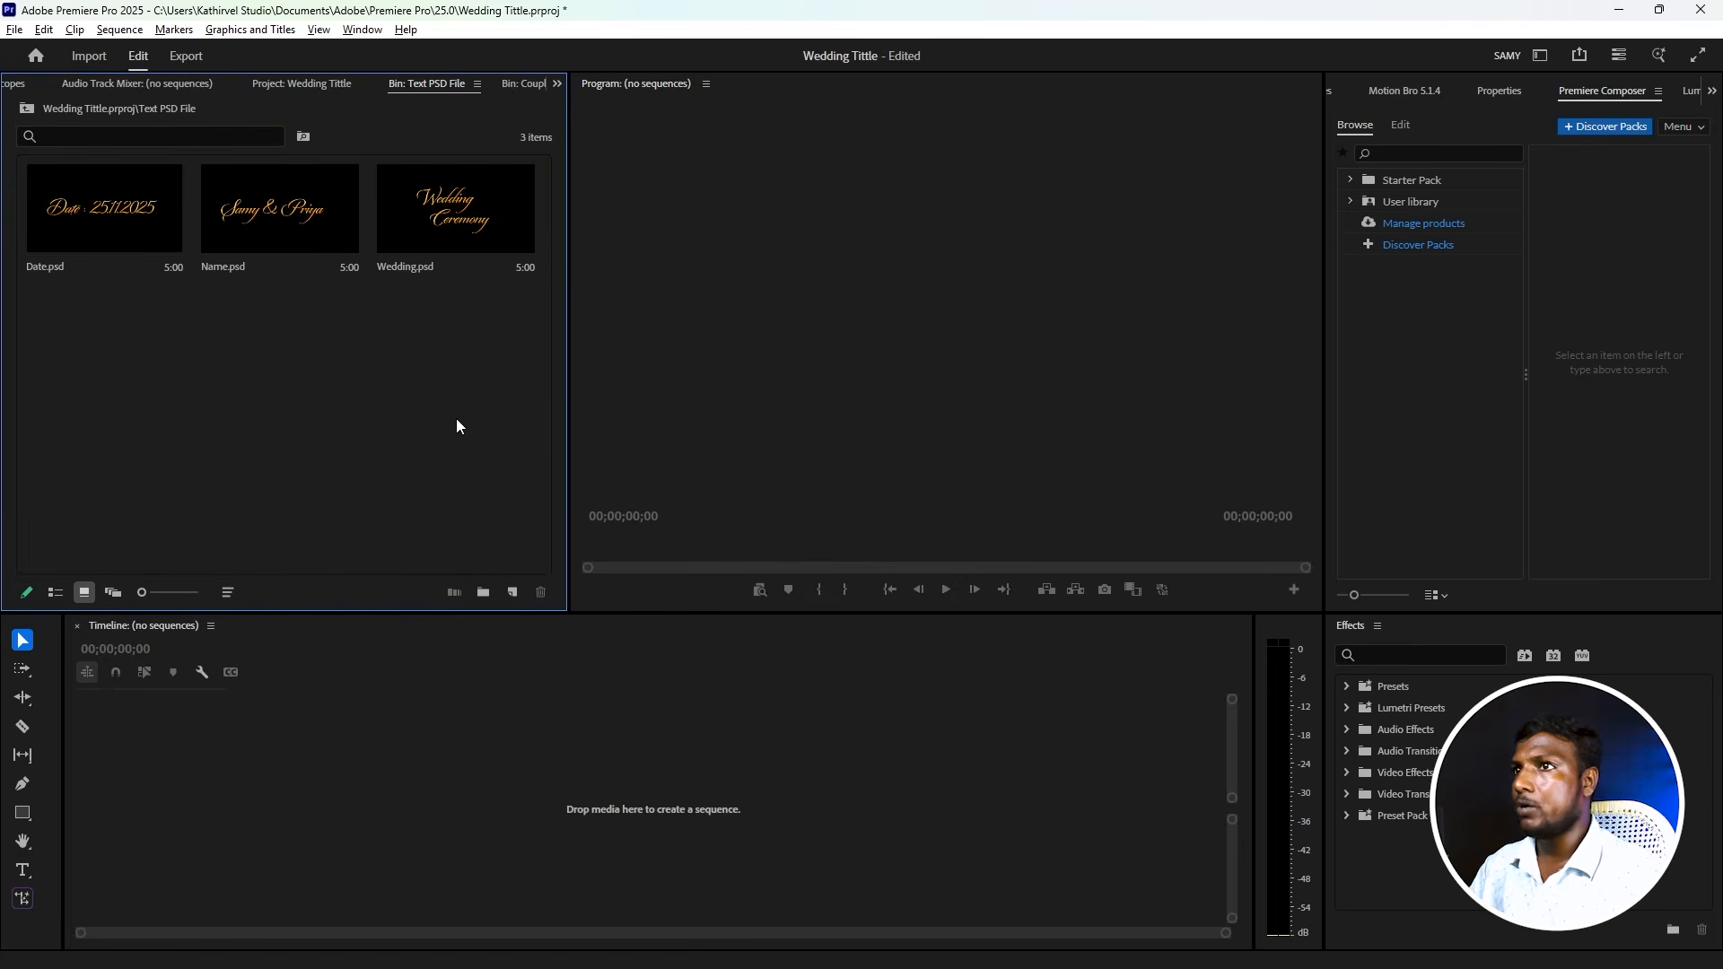
- Create a third bin named Clips at the project's root level and open it
left_click(325, 84)
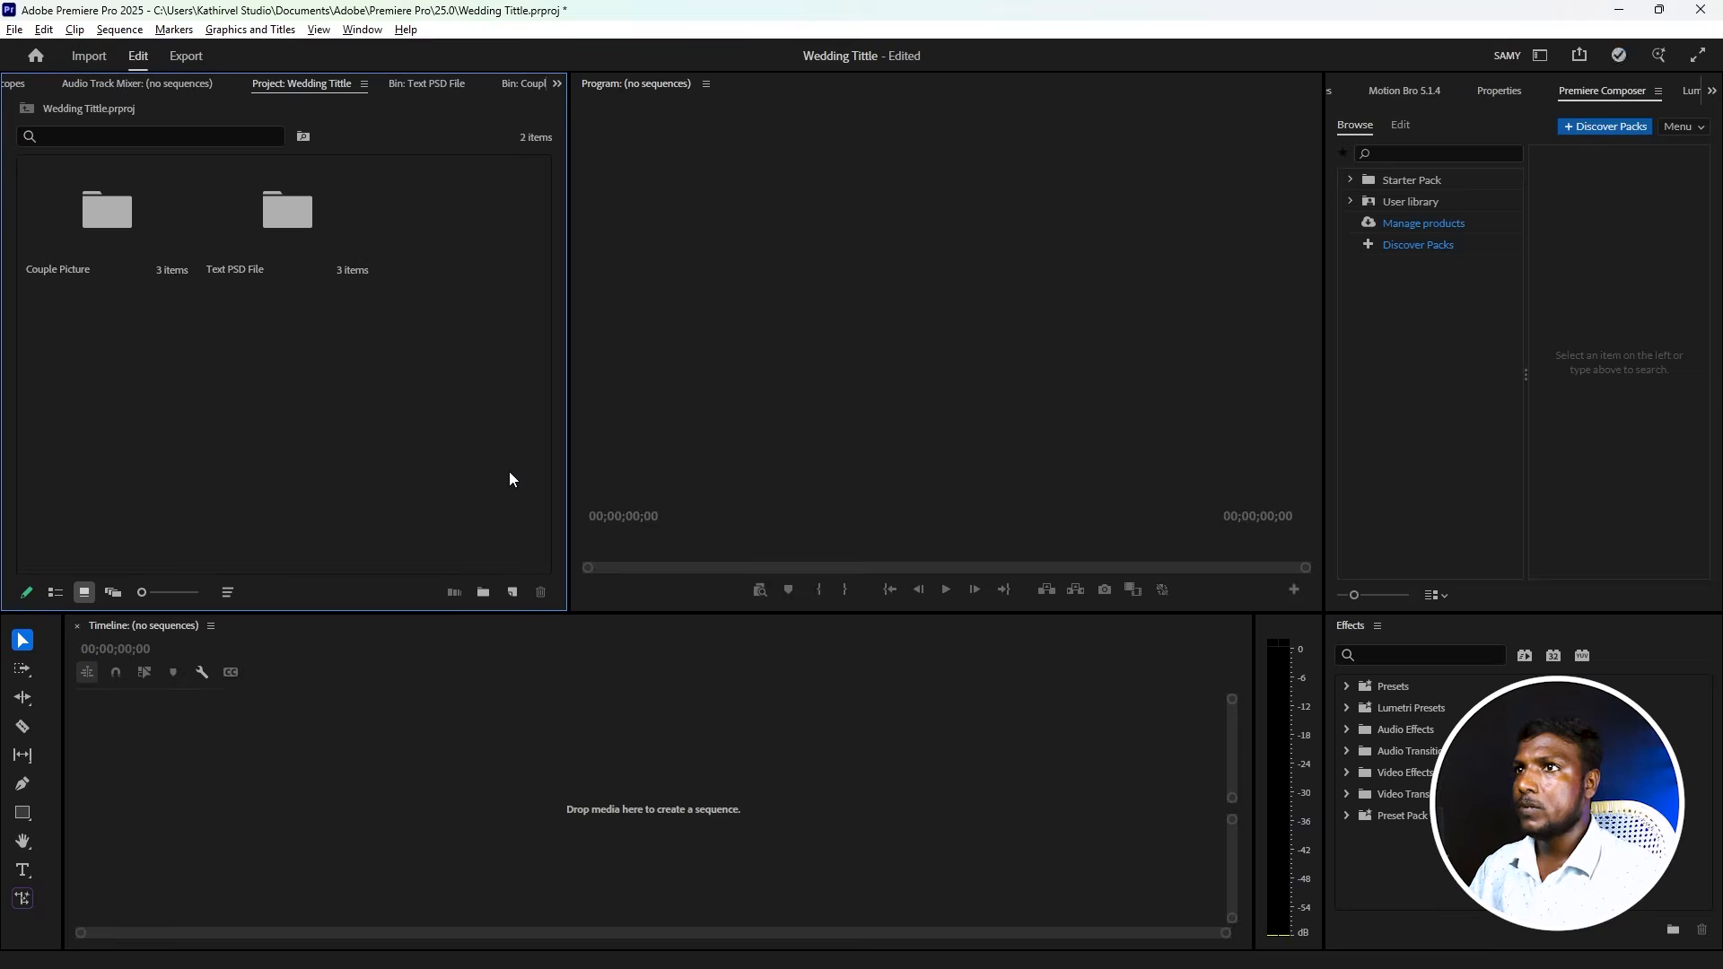
key("alt+Tab")
left_click(1317, 303)
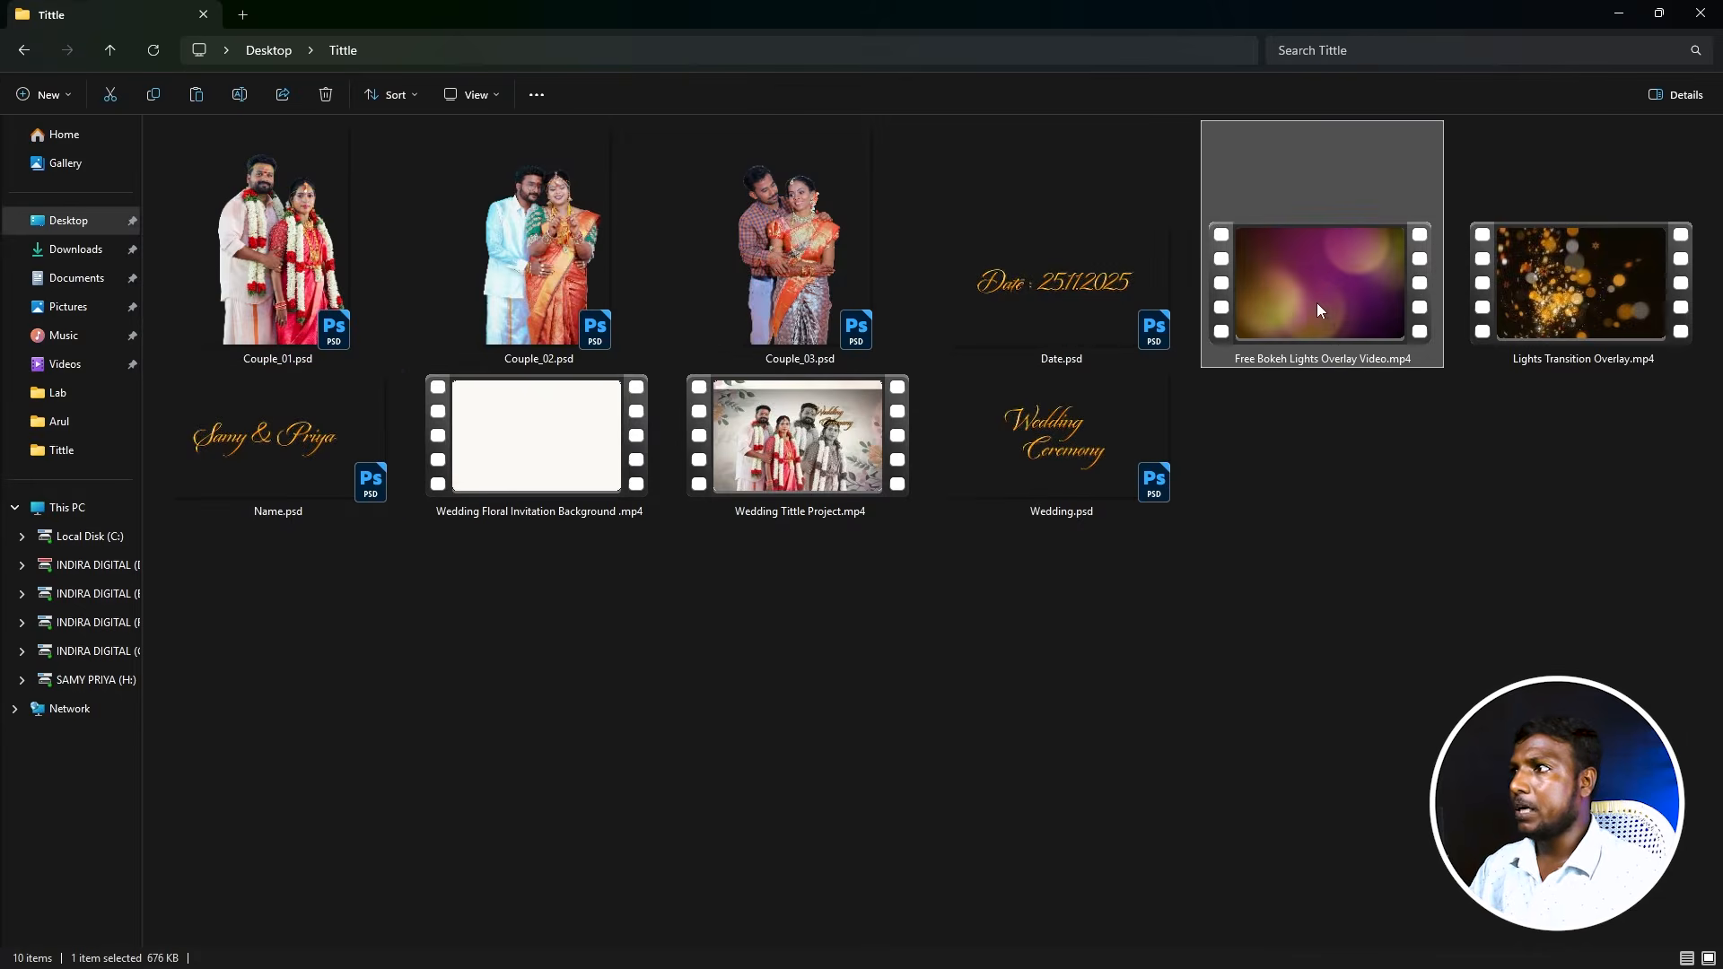
left_click(1603, 326)
key("alt+Tab")
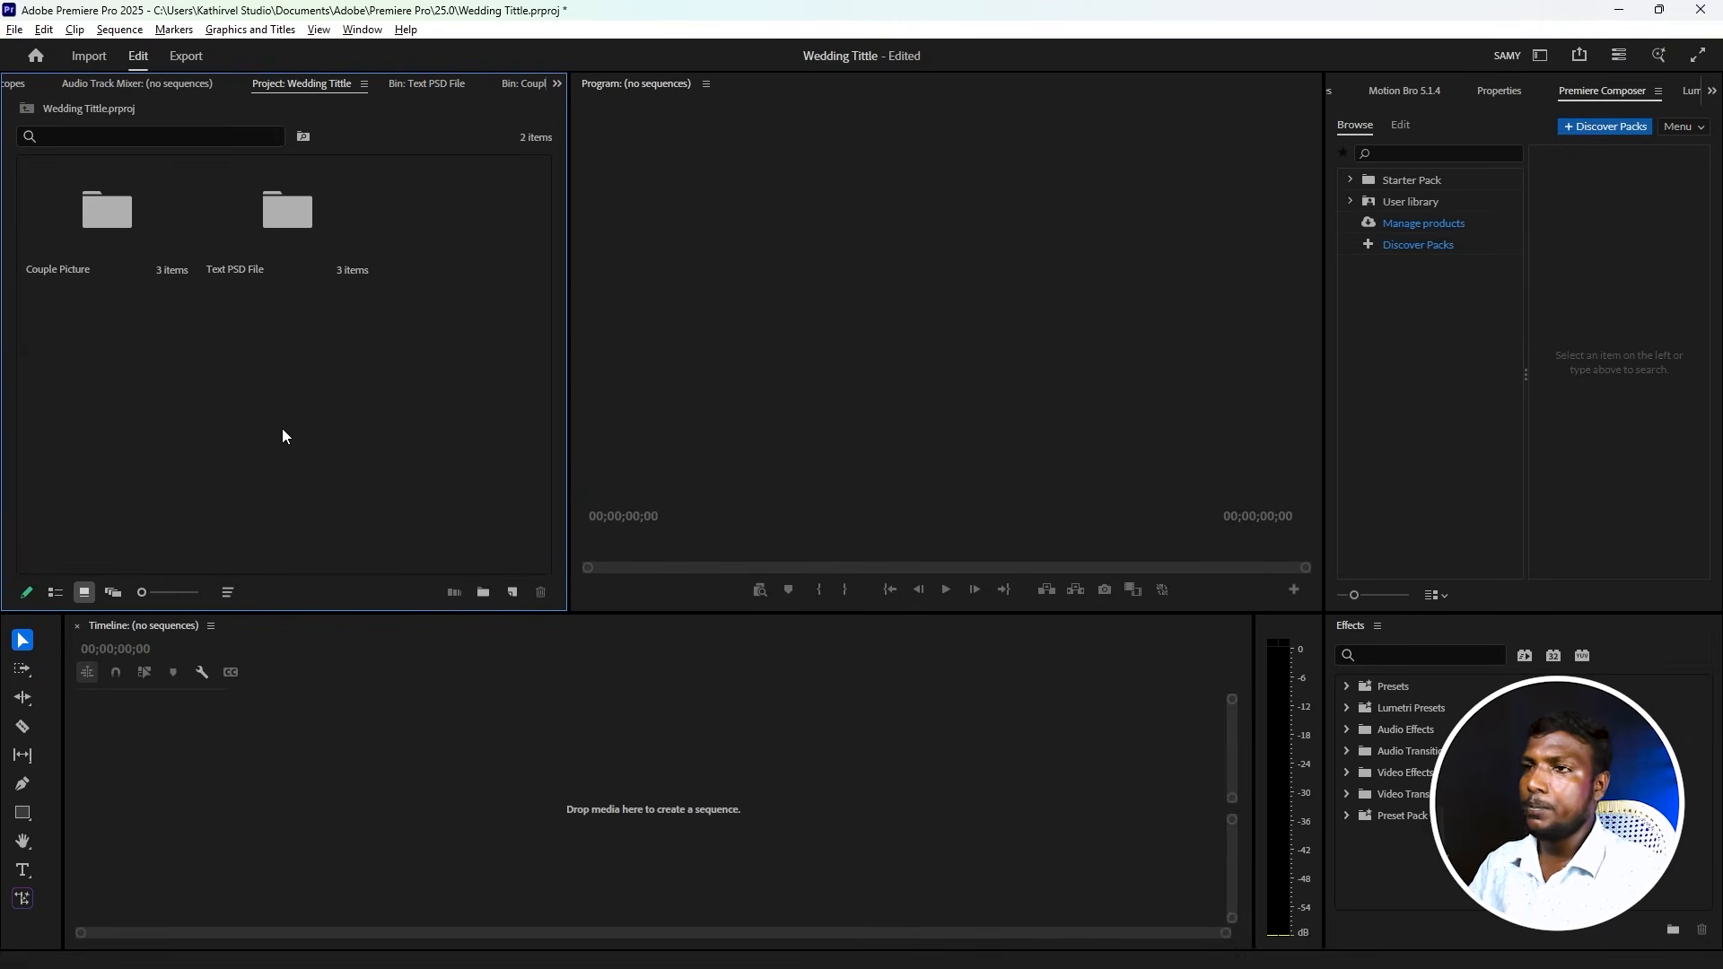
right_click(282, 428)
left_click(325, 438)
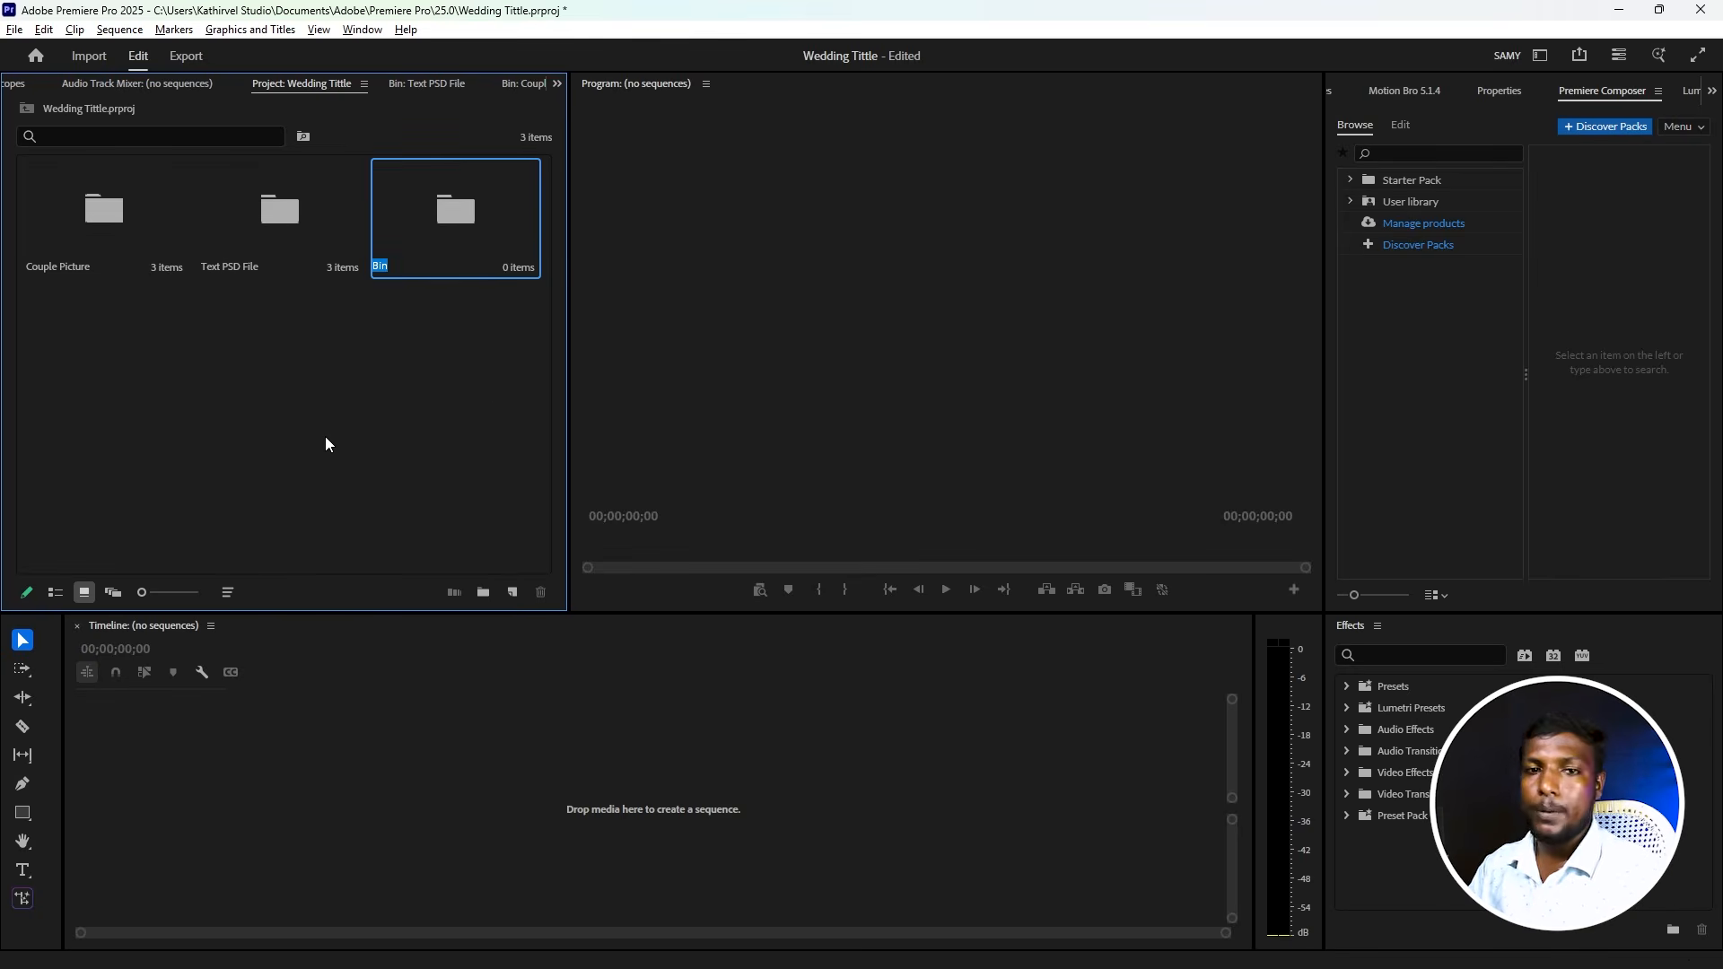
type("Clipsa")
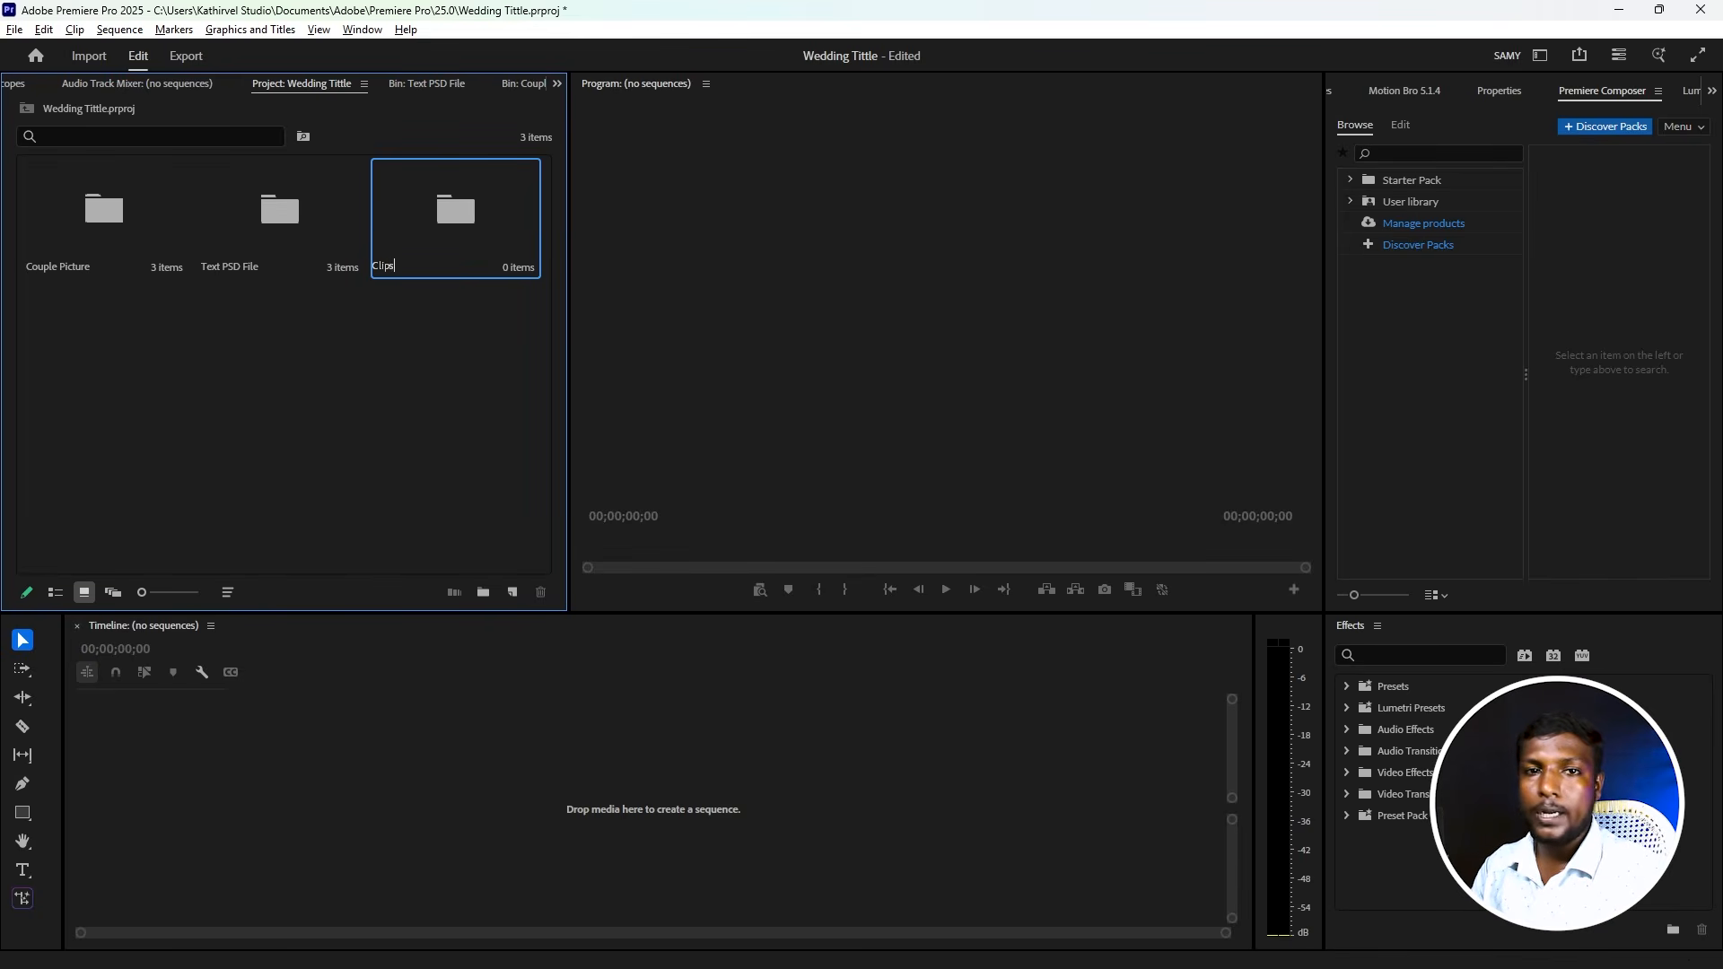
key("Return")
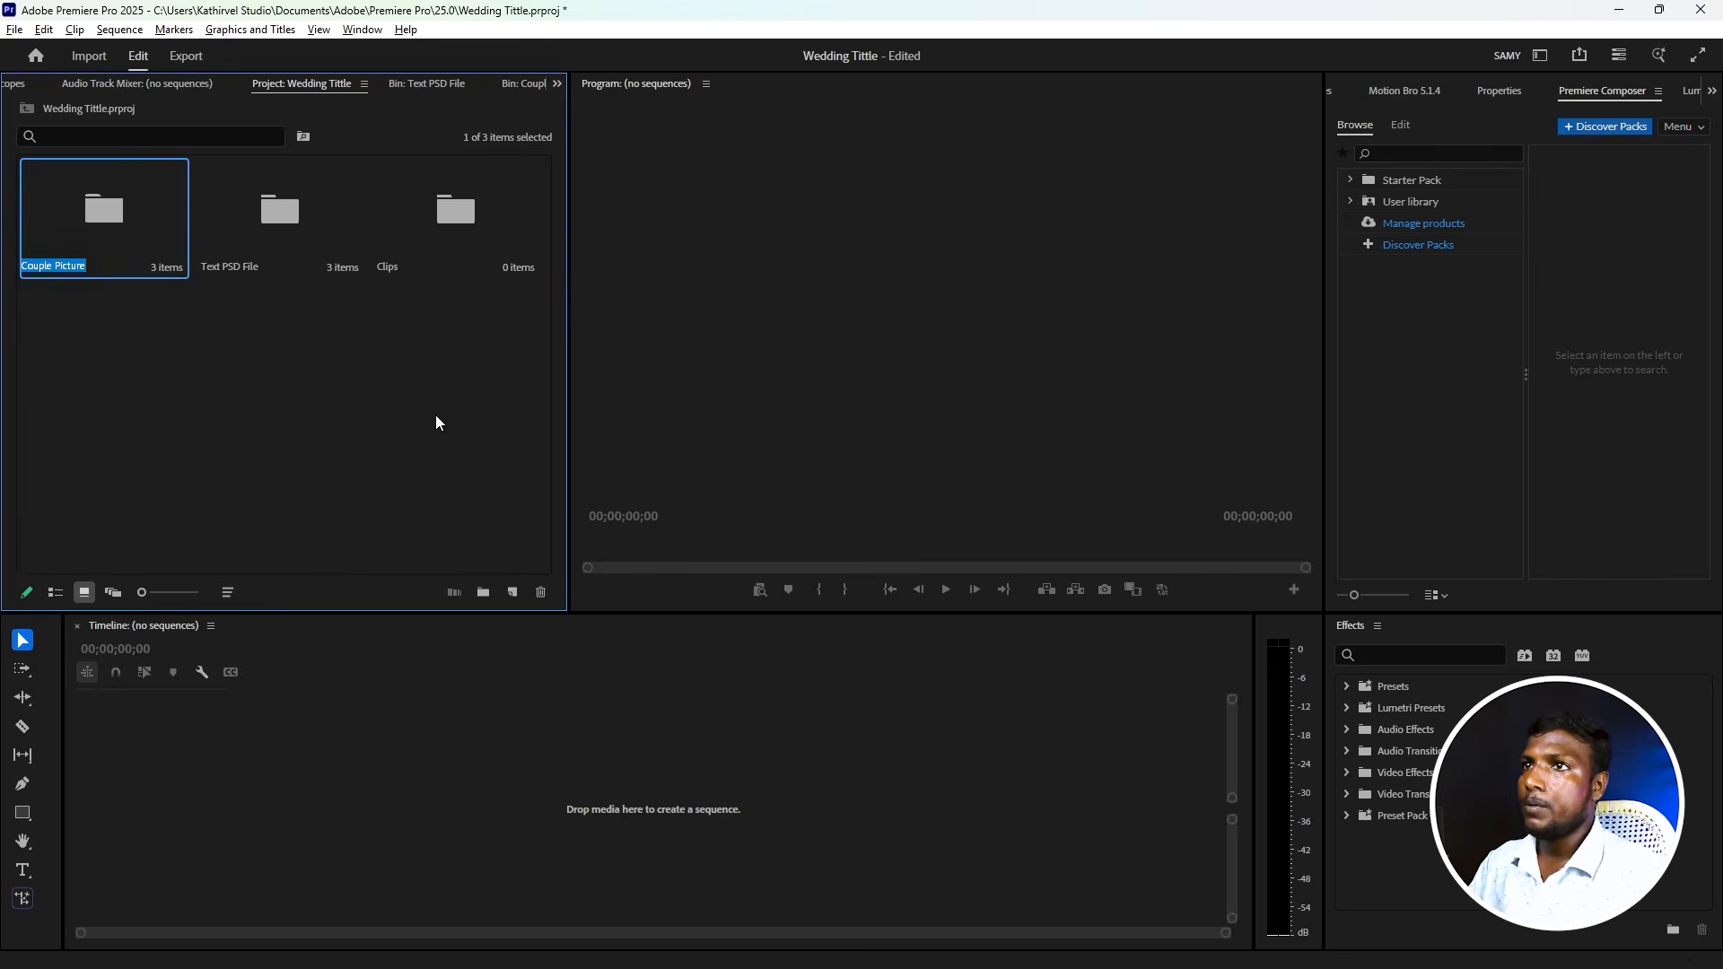
double_click(454, 215)
- Import the floral invitation background, bokeh lights overlay and lights transition overlay videos from the Tittle folder into the Clips bin, and return to the project root
key("alt+Tab")
left_click(592, 450)
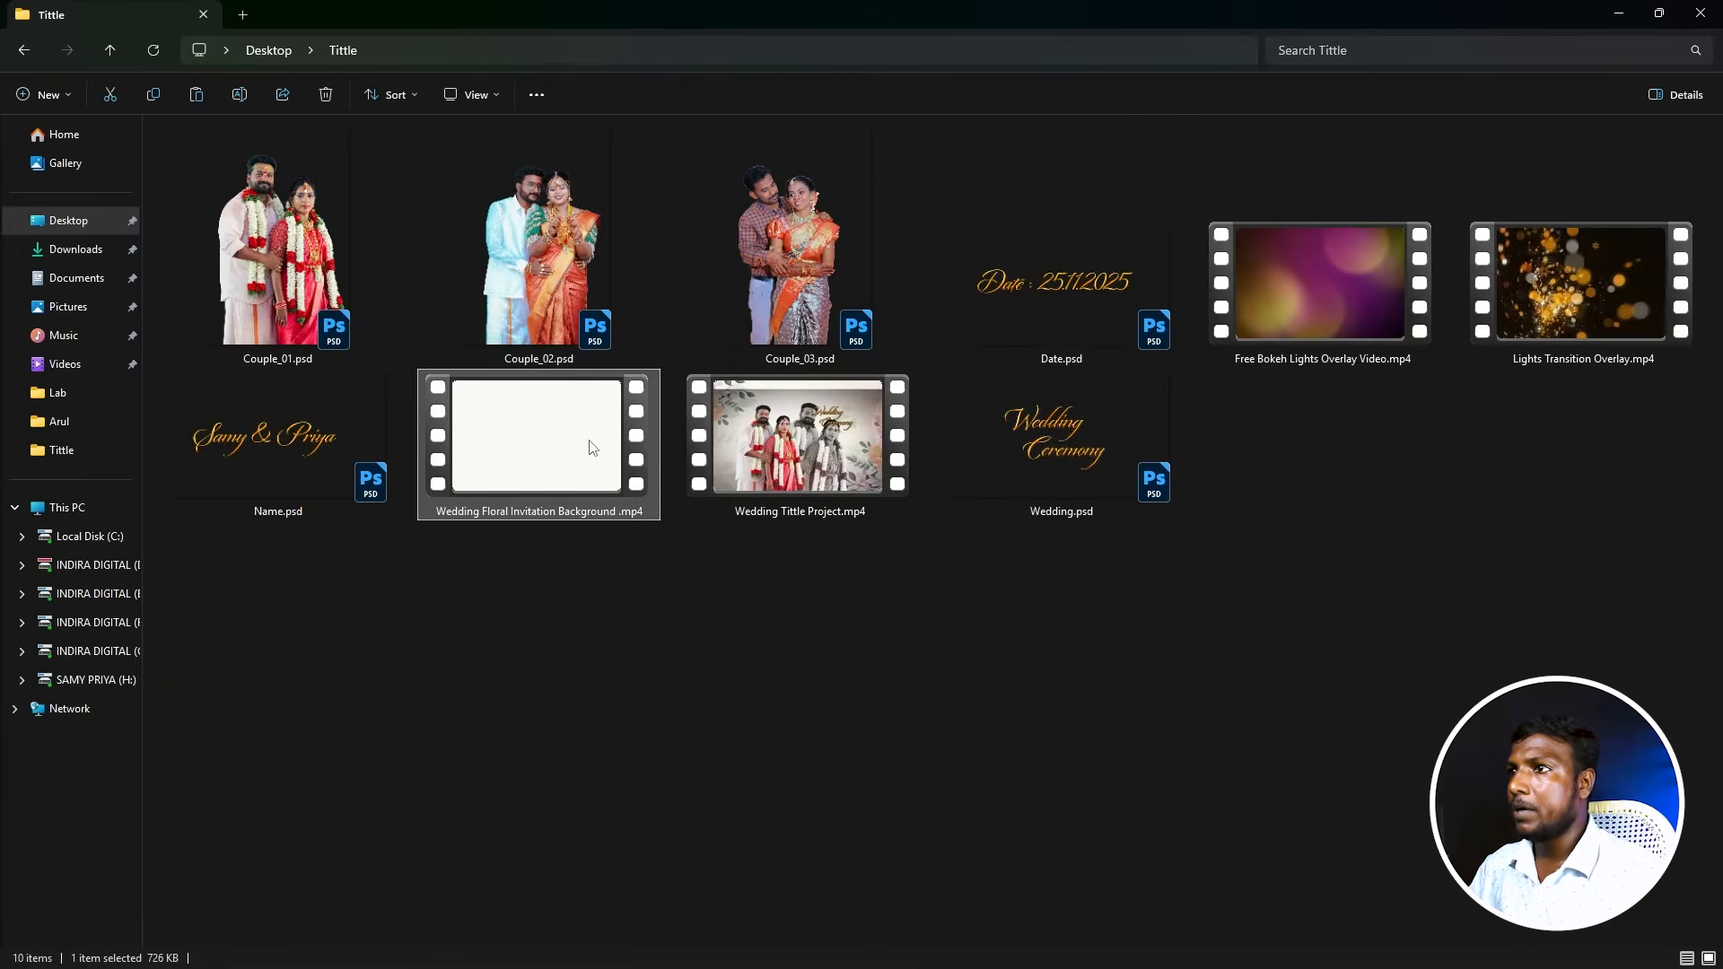
left_click_drag(1372, 446, 1560, 324)
left_click_drag(1335, 327, 327, 350)
key("alt+Tab")
left_click(317, 83)
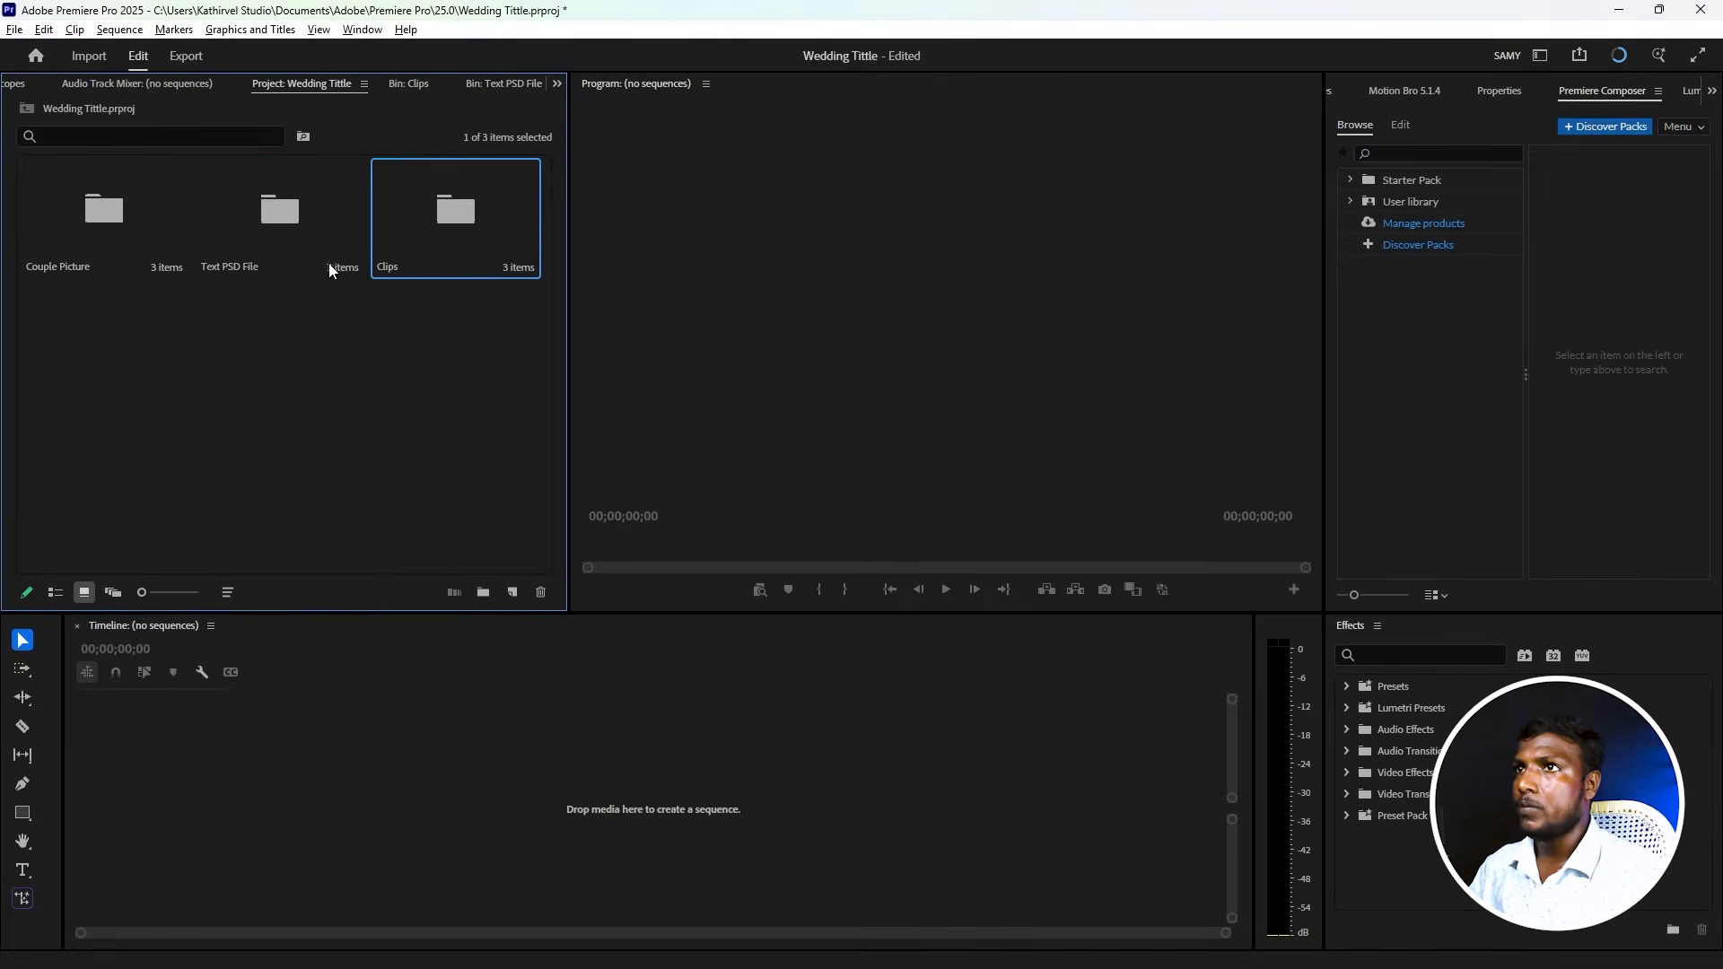
- Create a new 1920 x 1080 sequence at the project root with a timebase of 60.00 frames/second
left_click(312, 458)
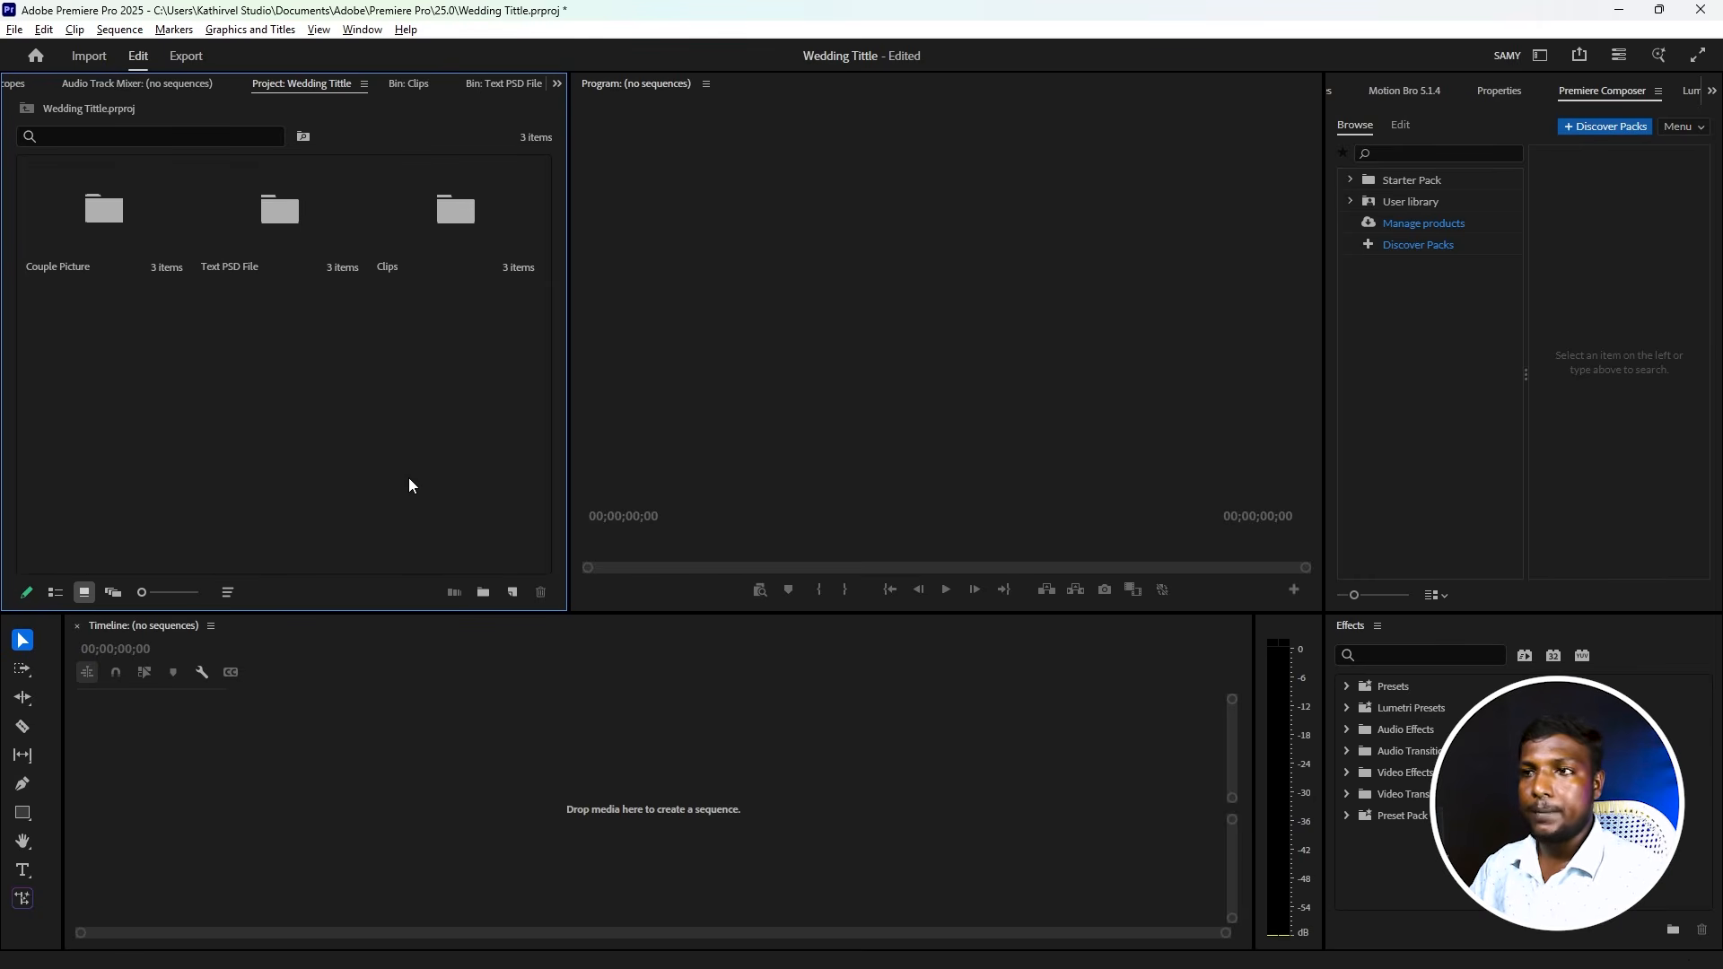
left_click(513, 592)
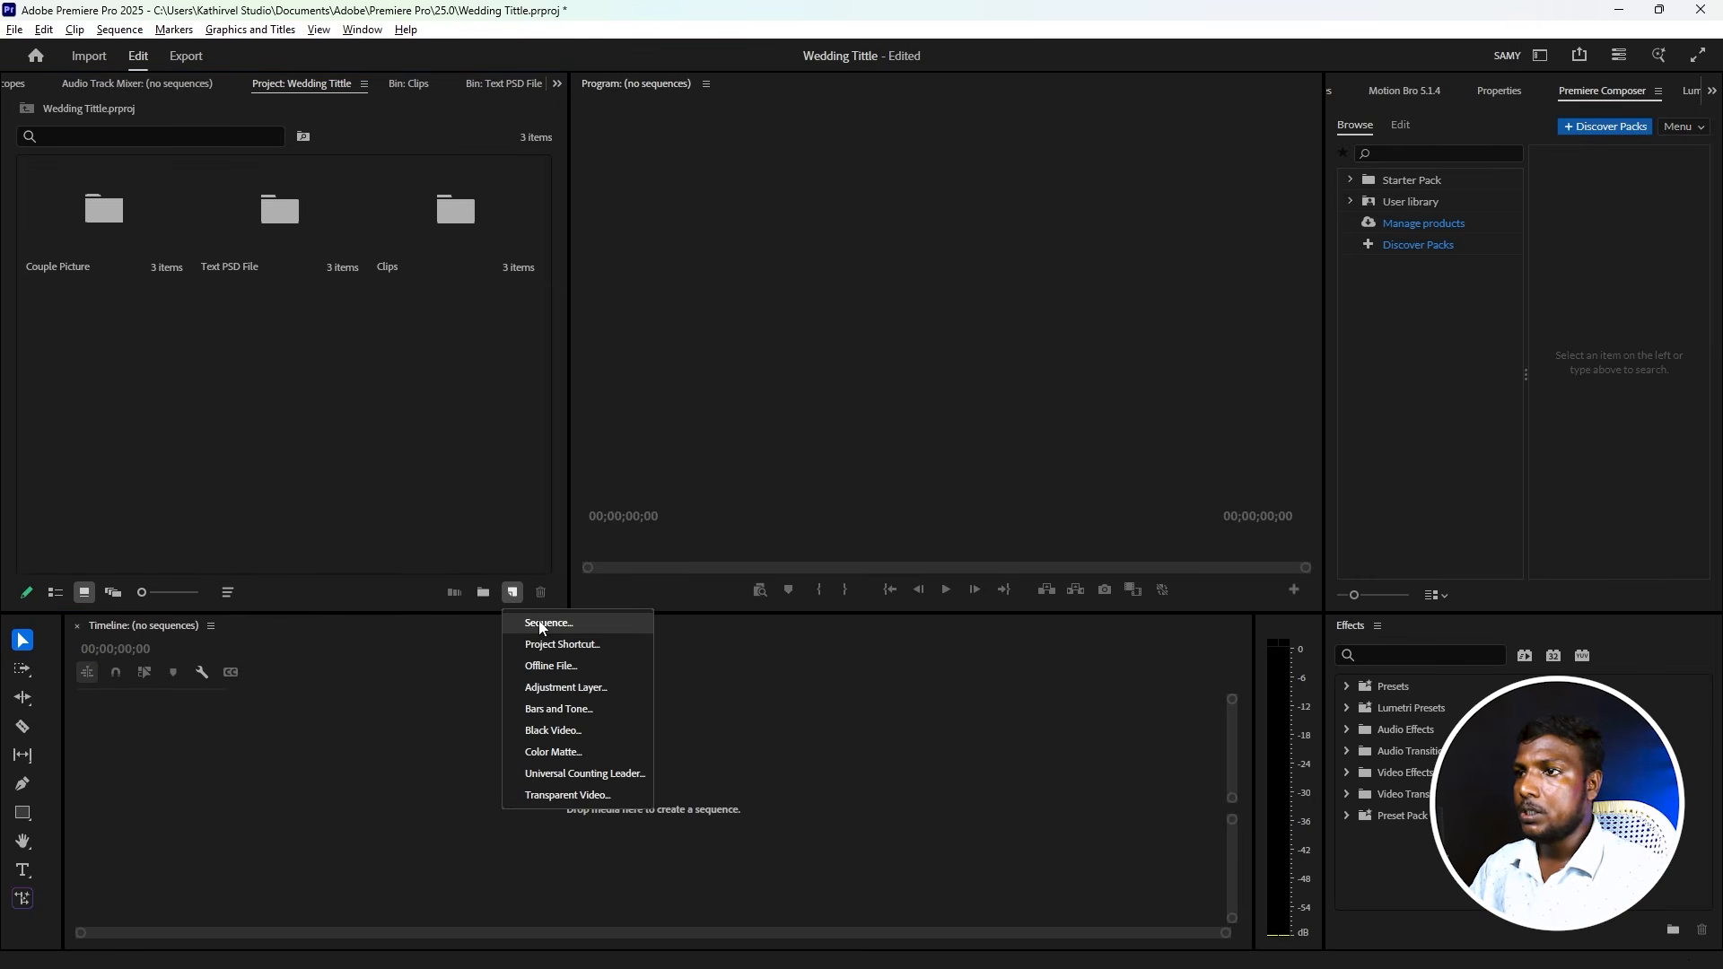
left_click(16, 30)
mouse_move(72, 52)
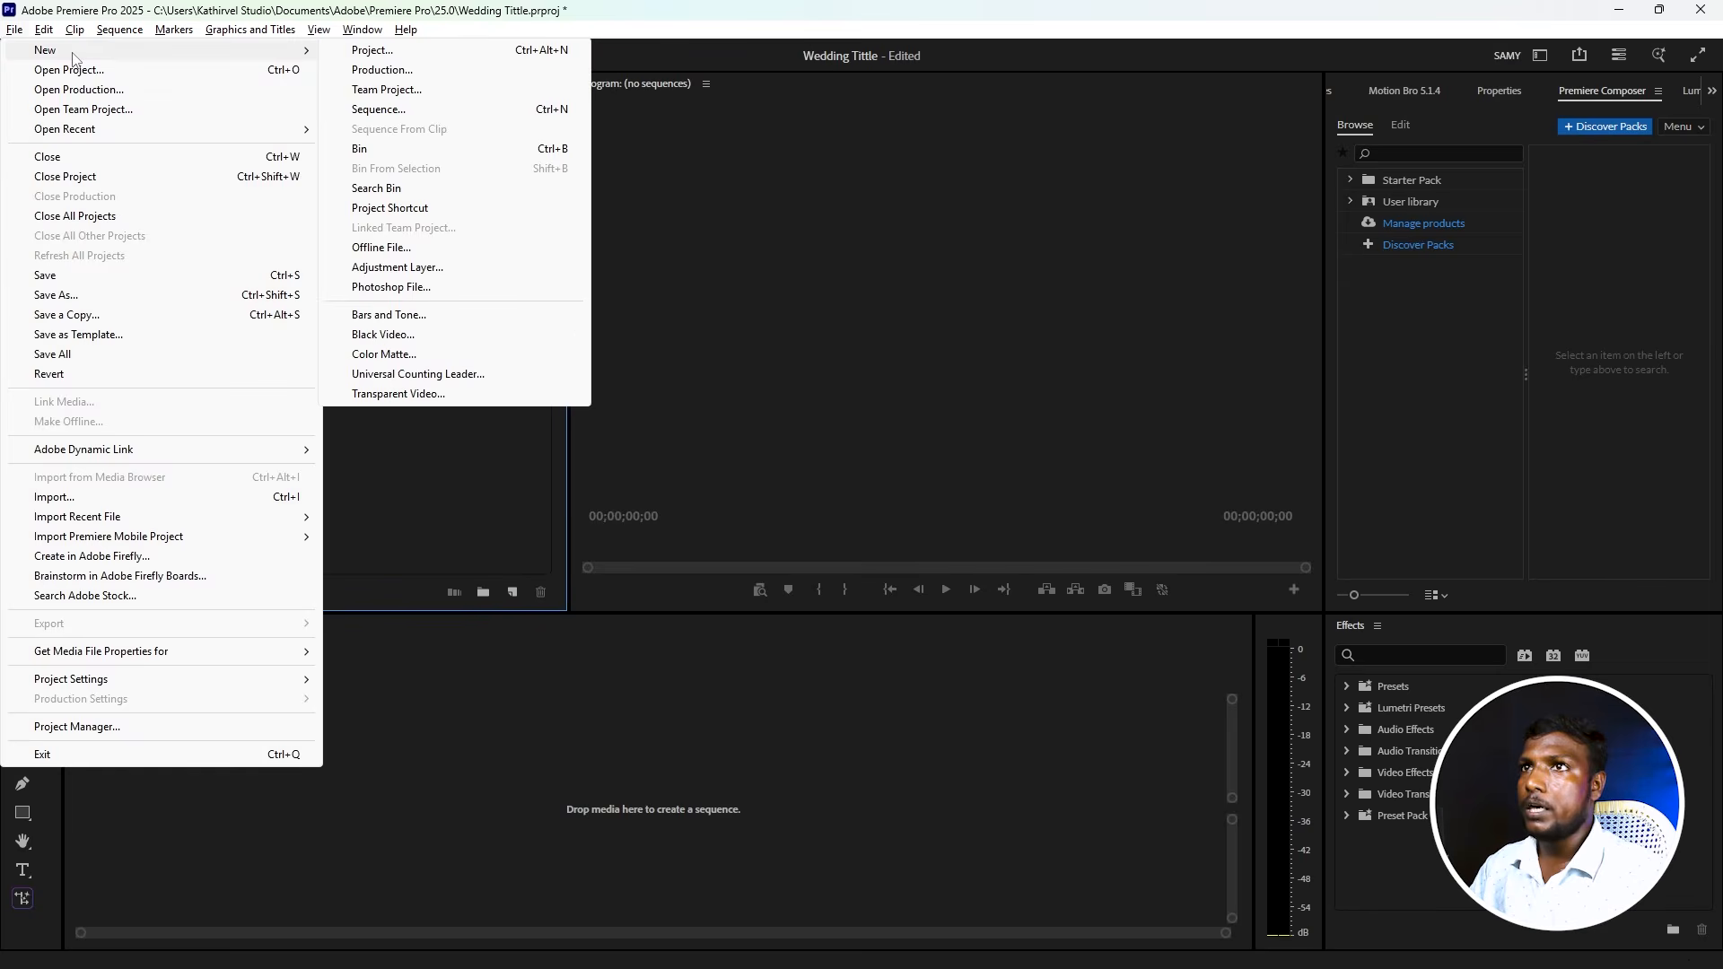
left_click(379, 110)
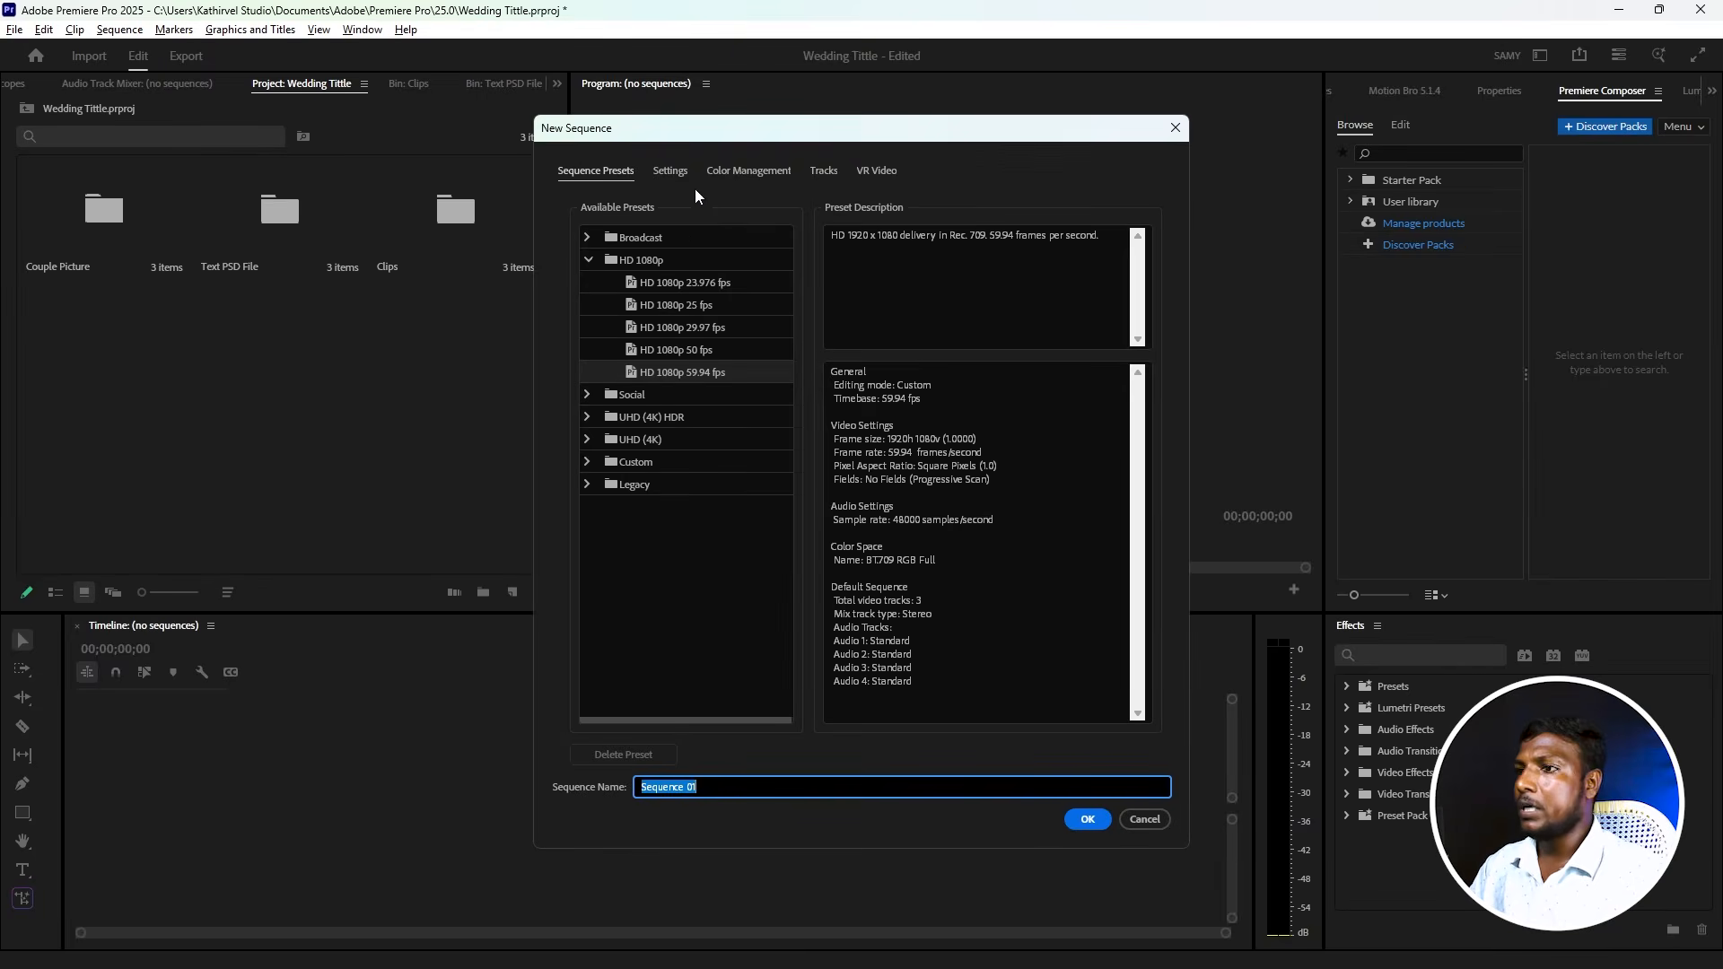
left_click(670, 170)
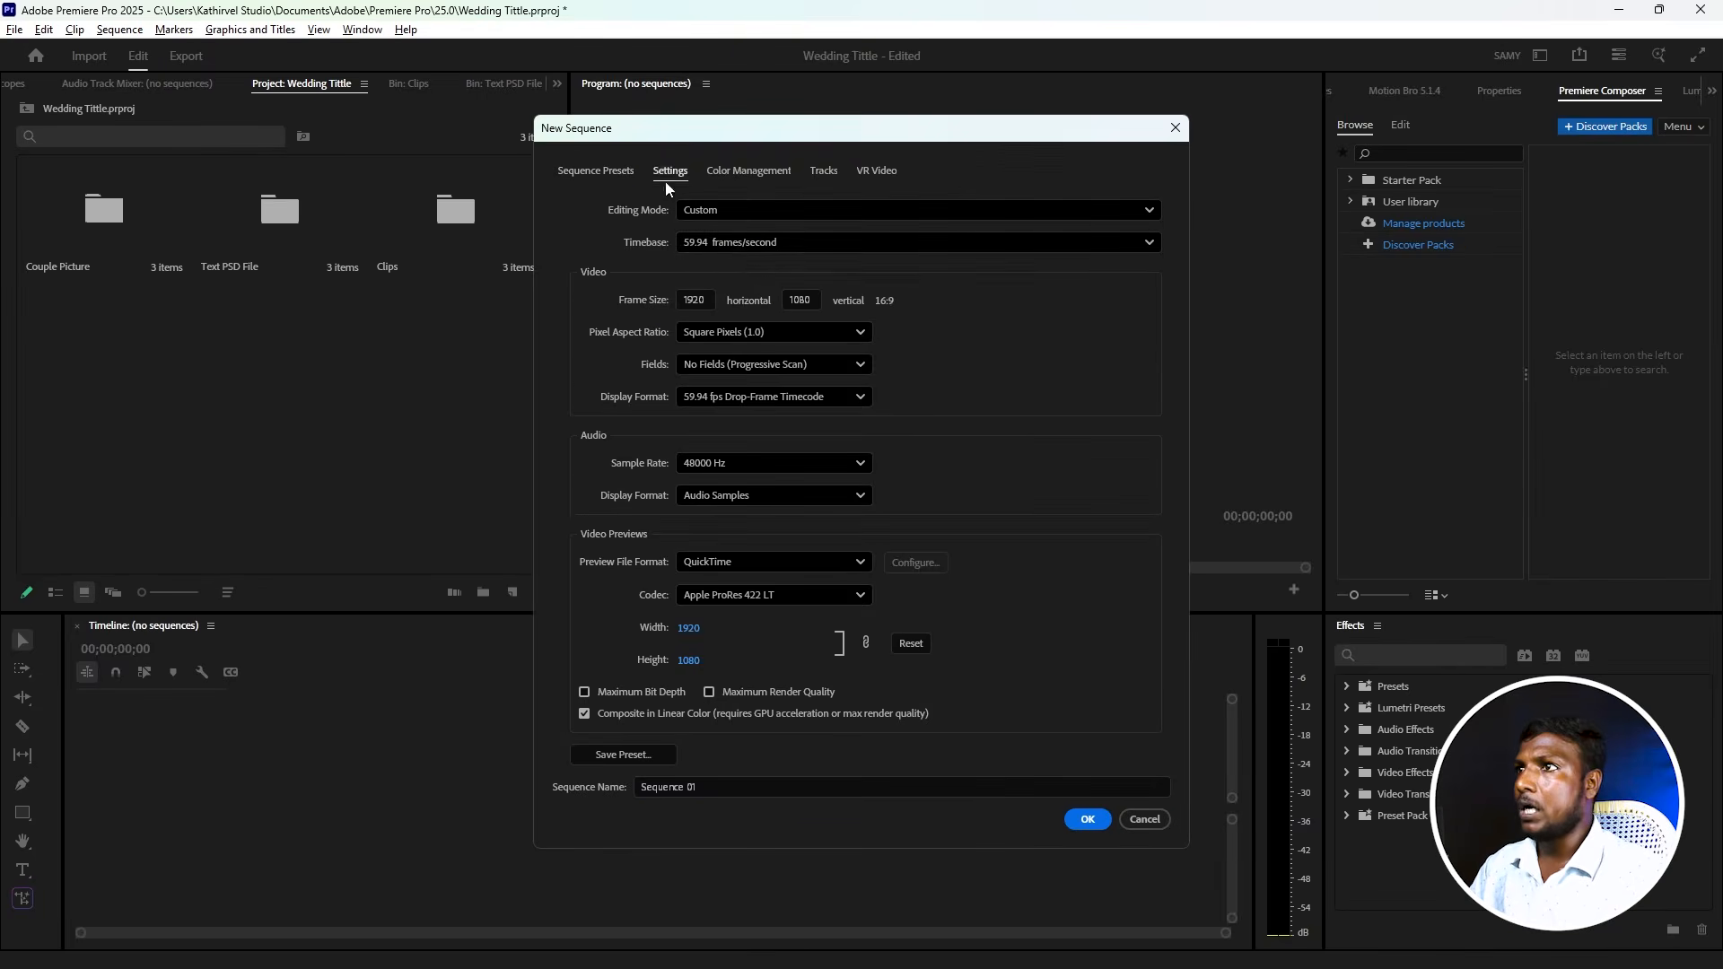
left_click(759, 245)
left_click(745, 492)
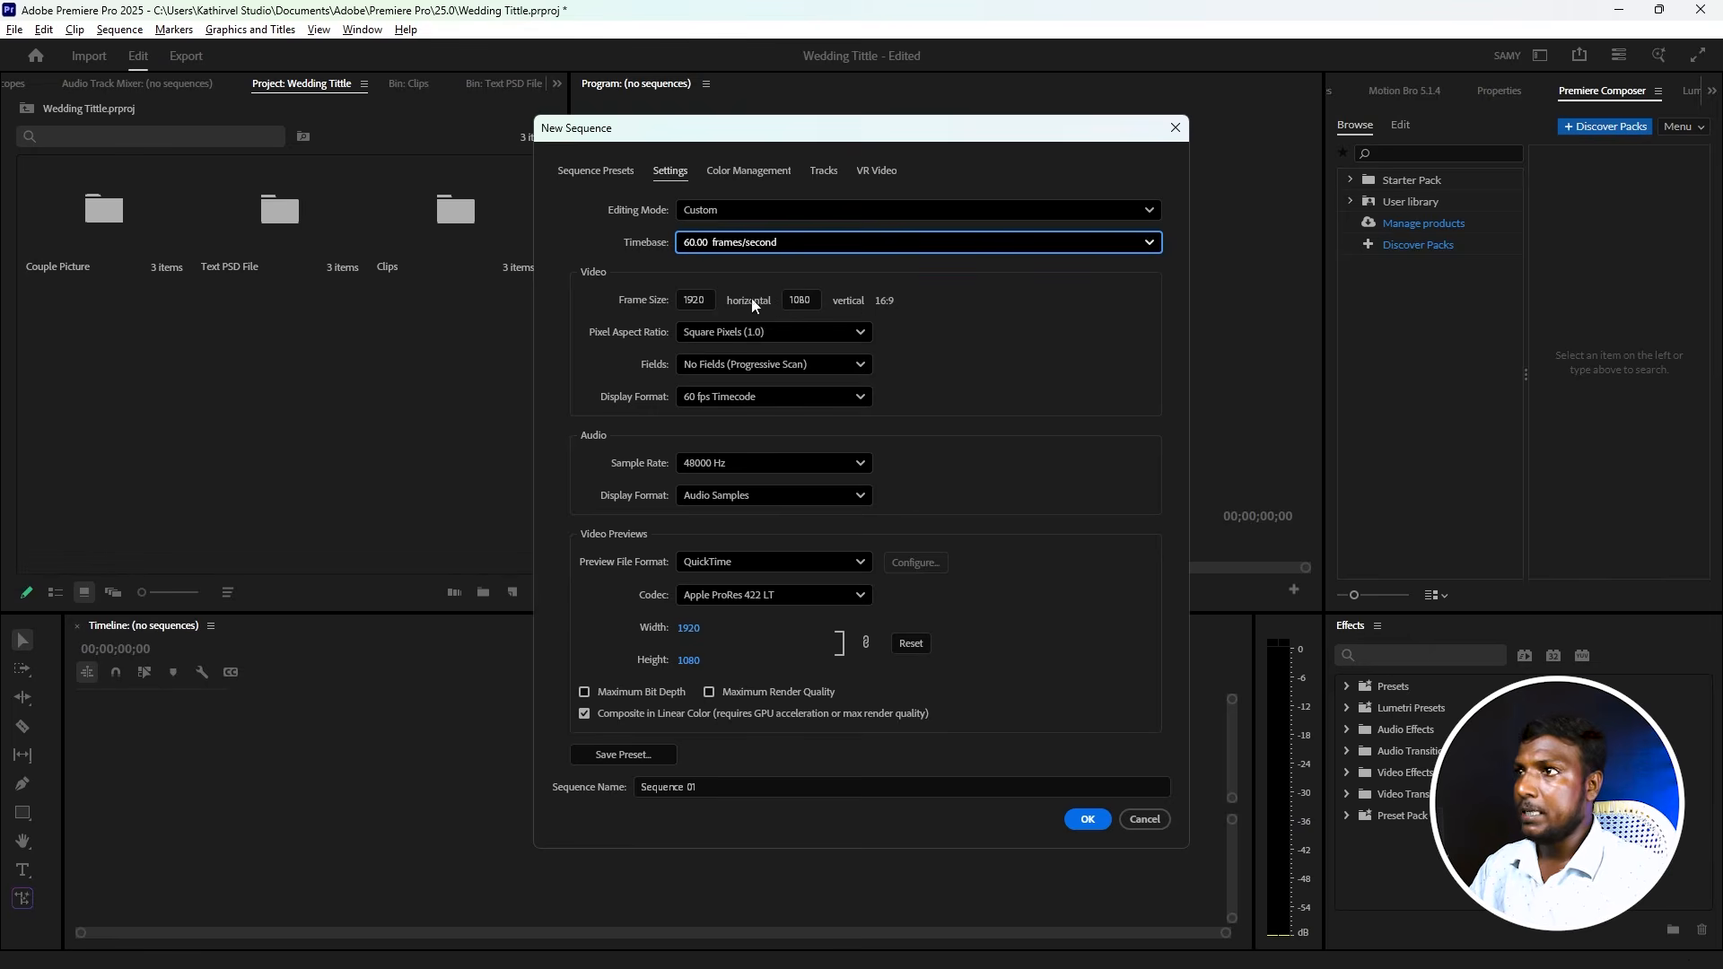
left_click(1087, 820)
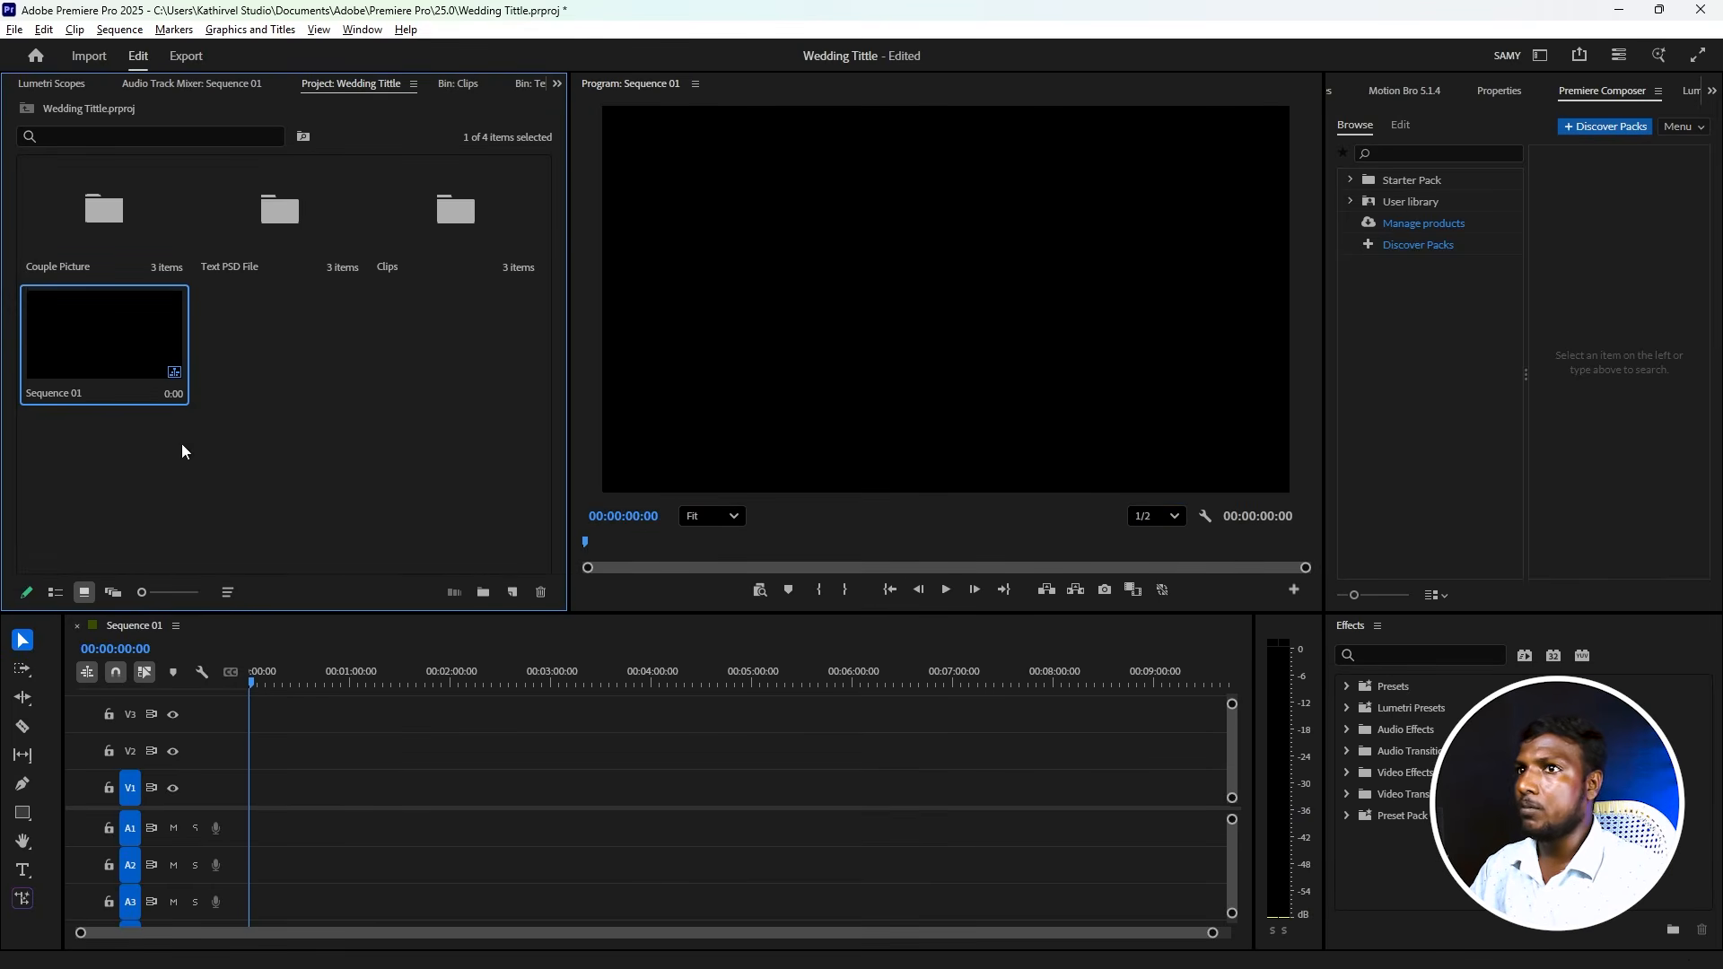
- Rename the new sequence in the project as Main
right_click(51, 402)
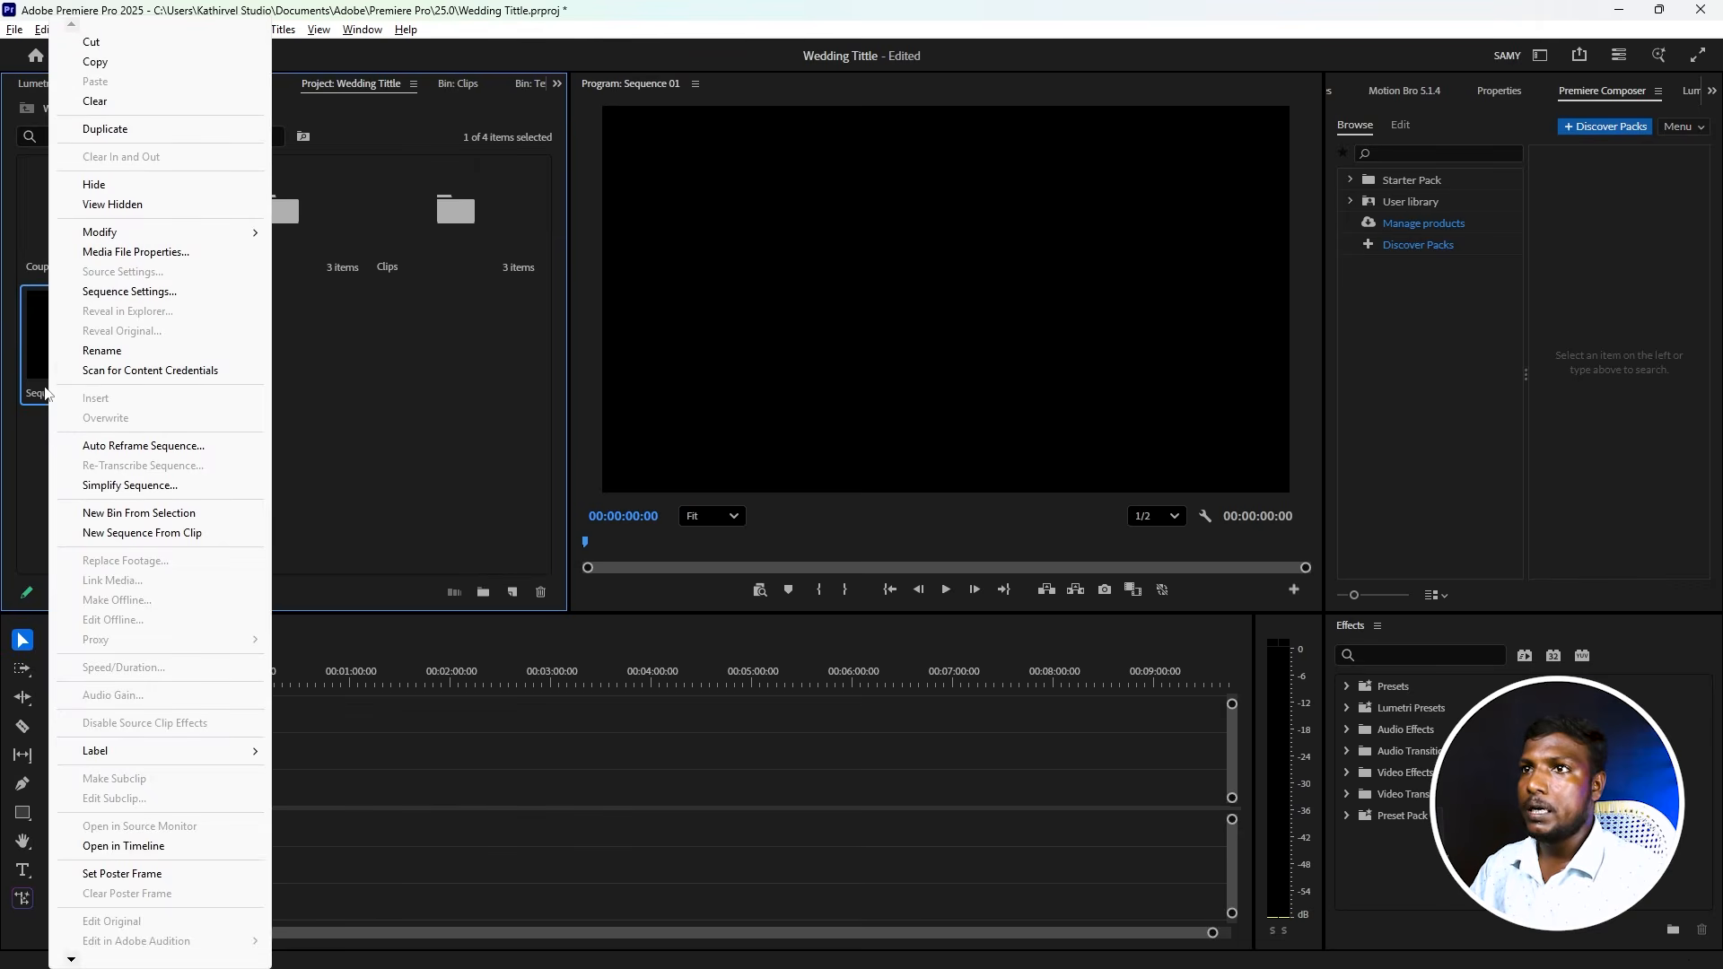
left_click(98, 353)
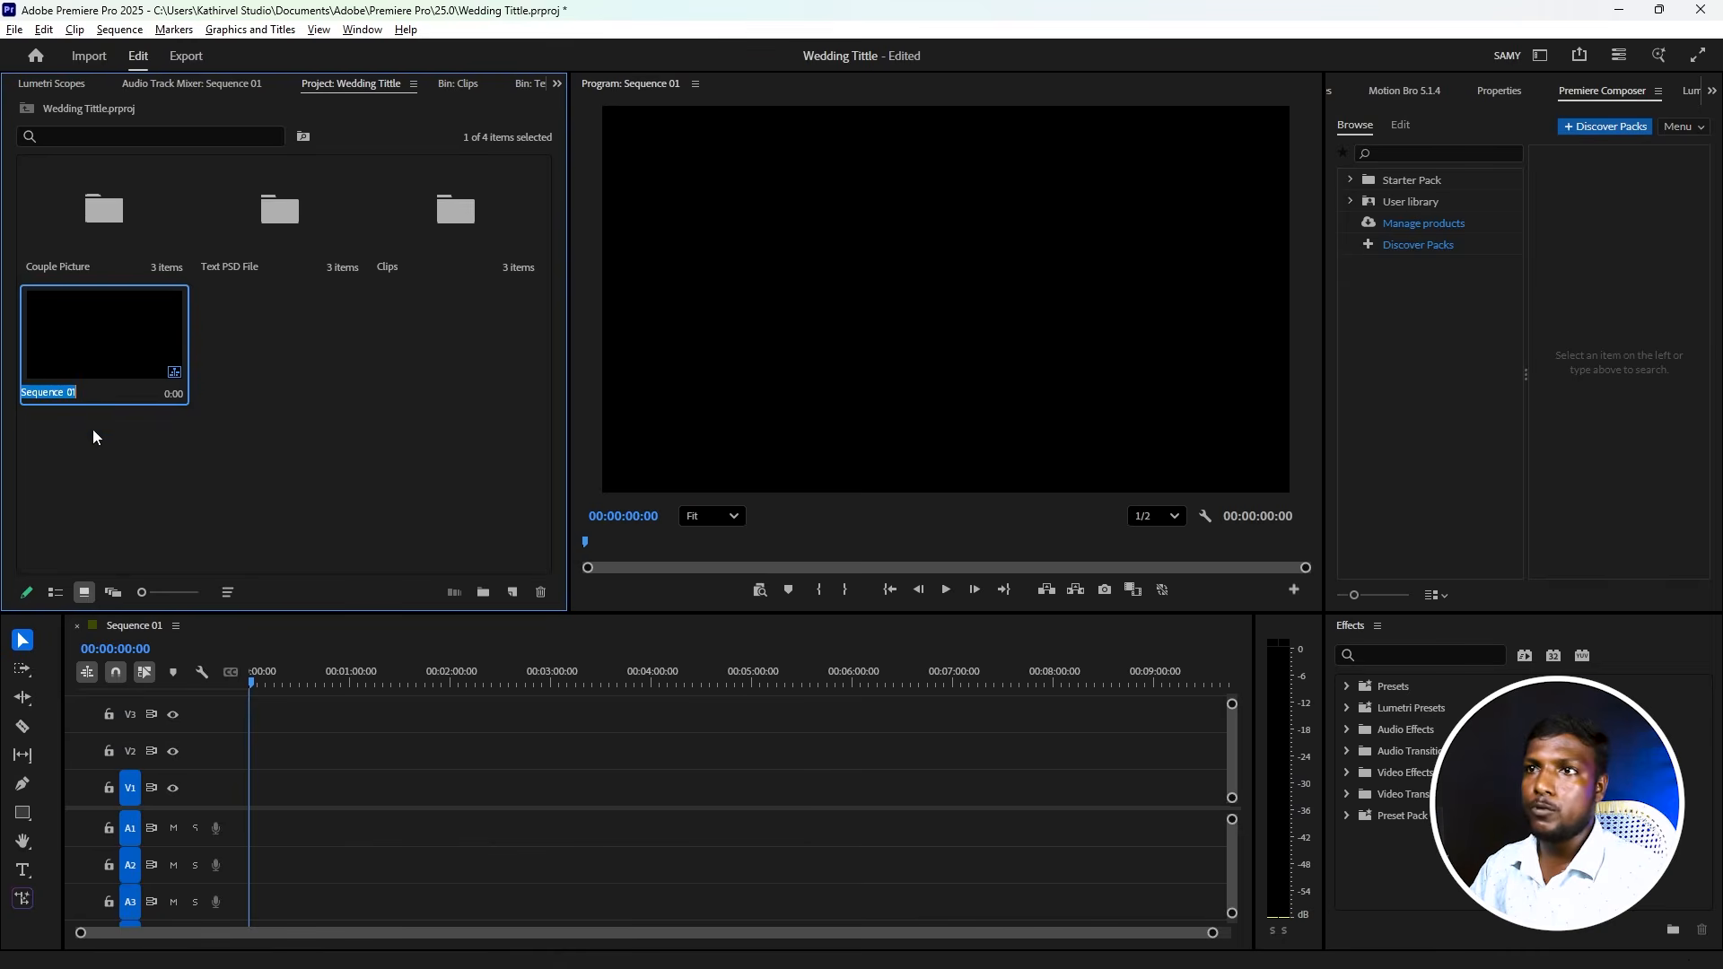
type("Main")
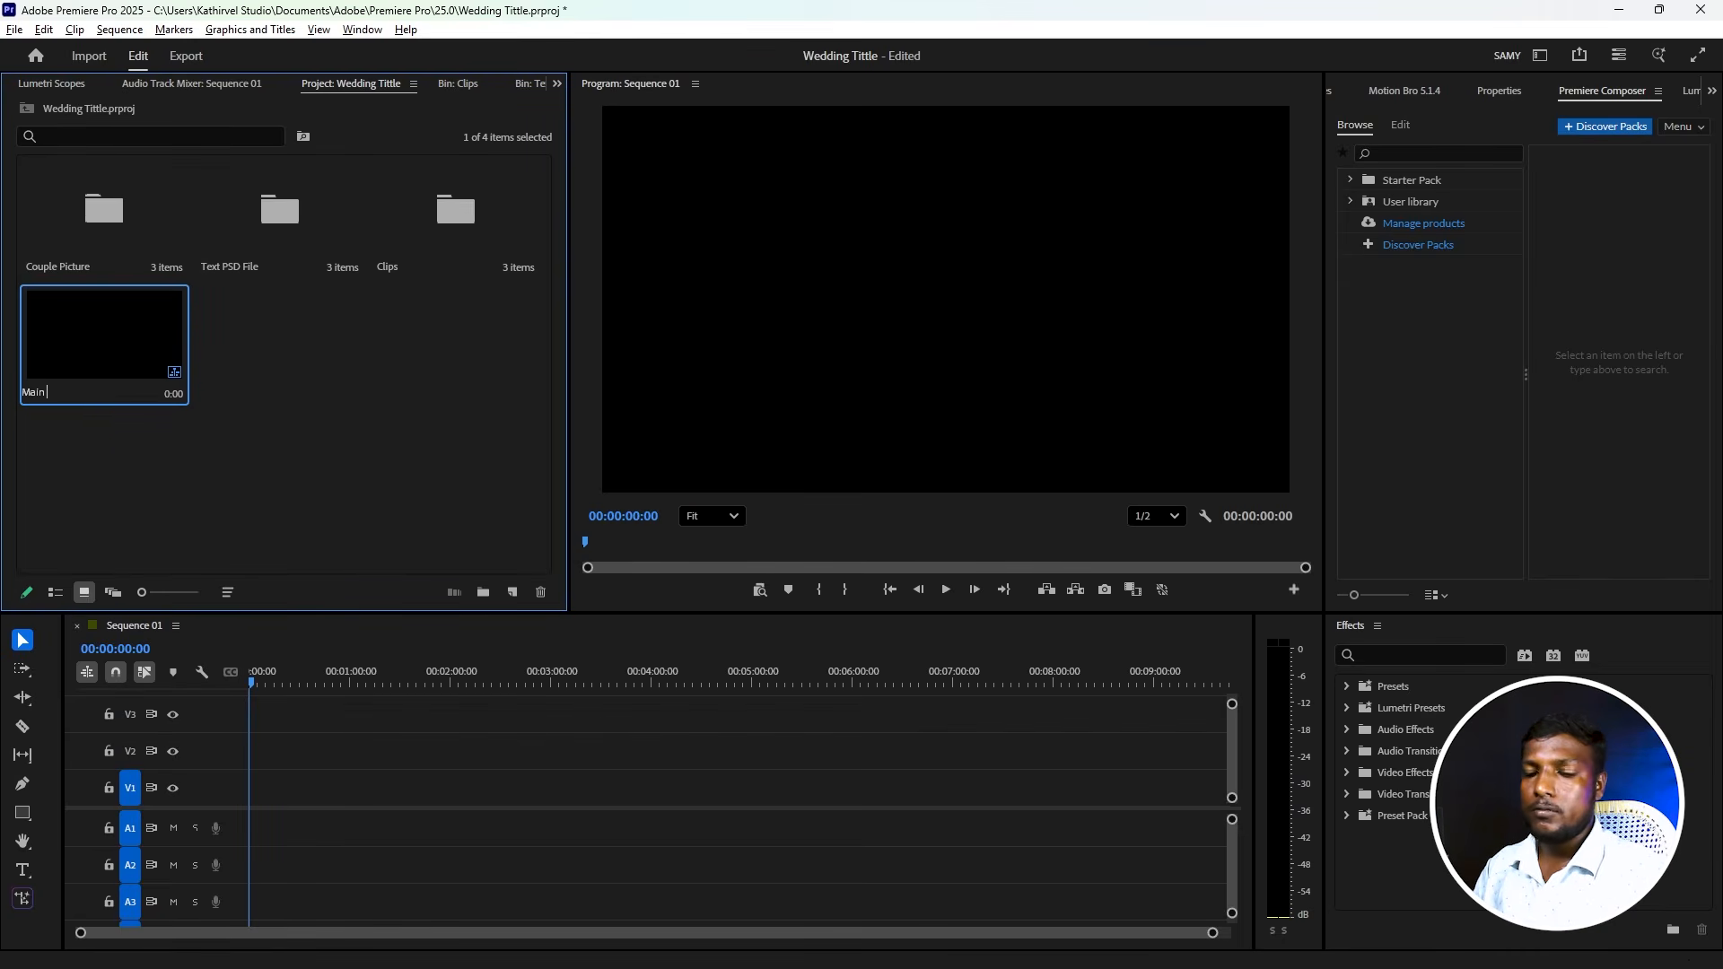
key("Return")
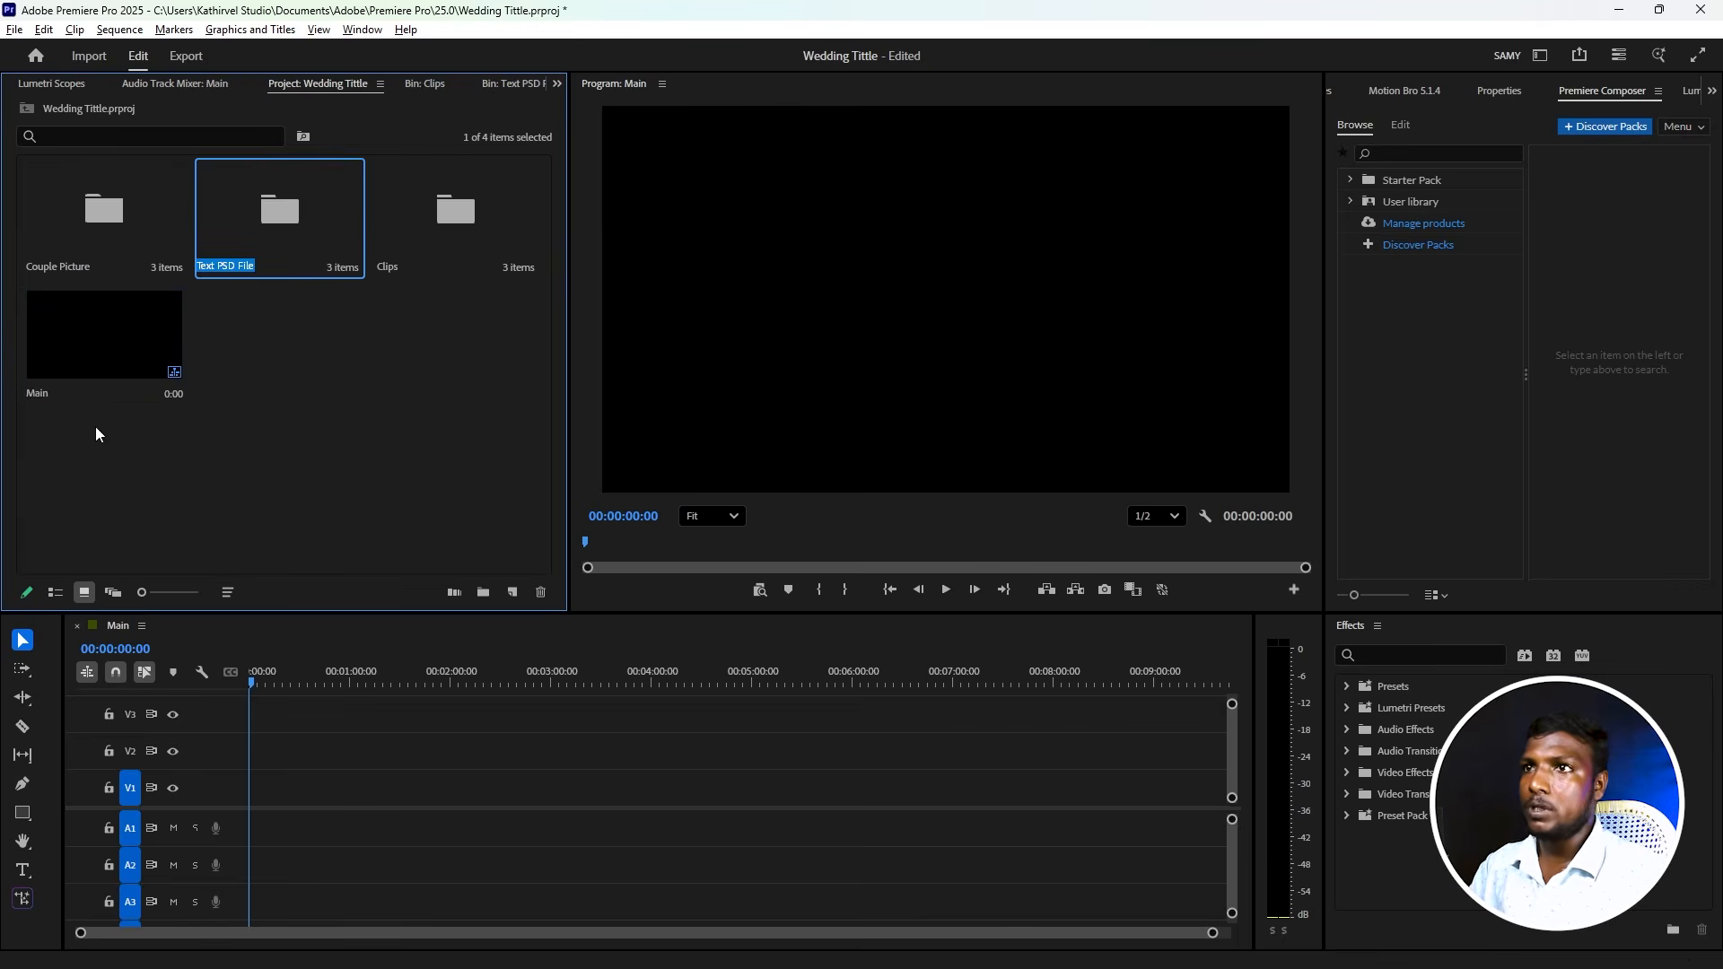
left_click(136, 359)
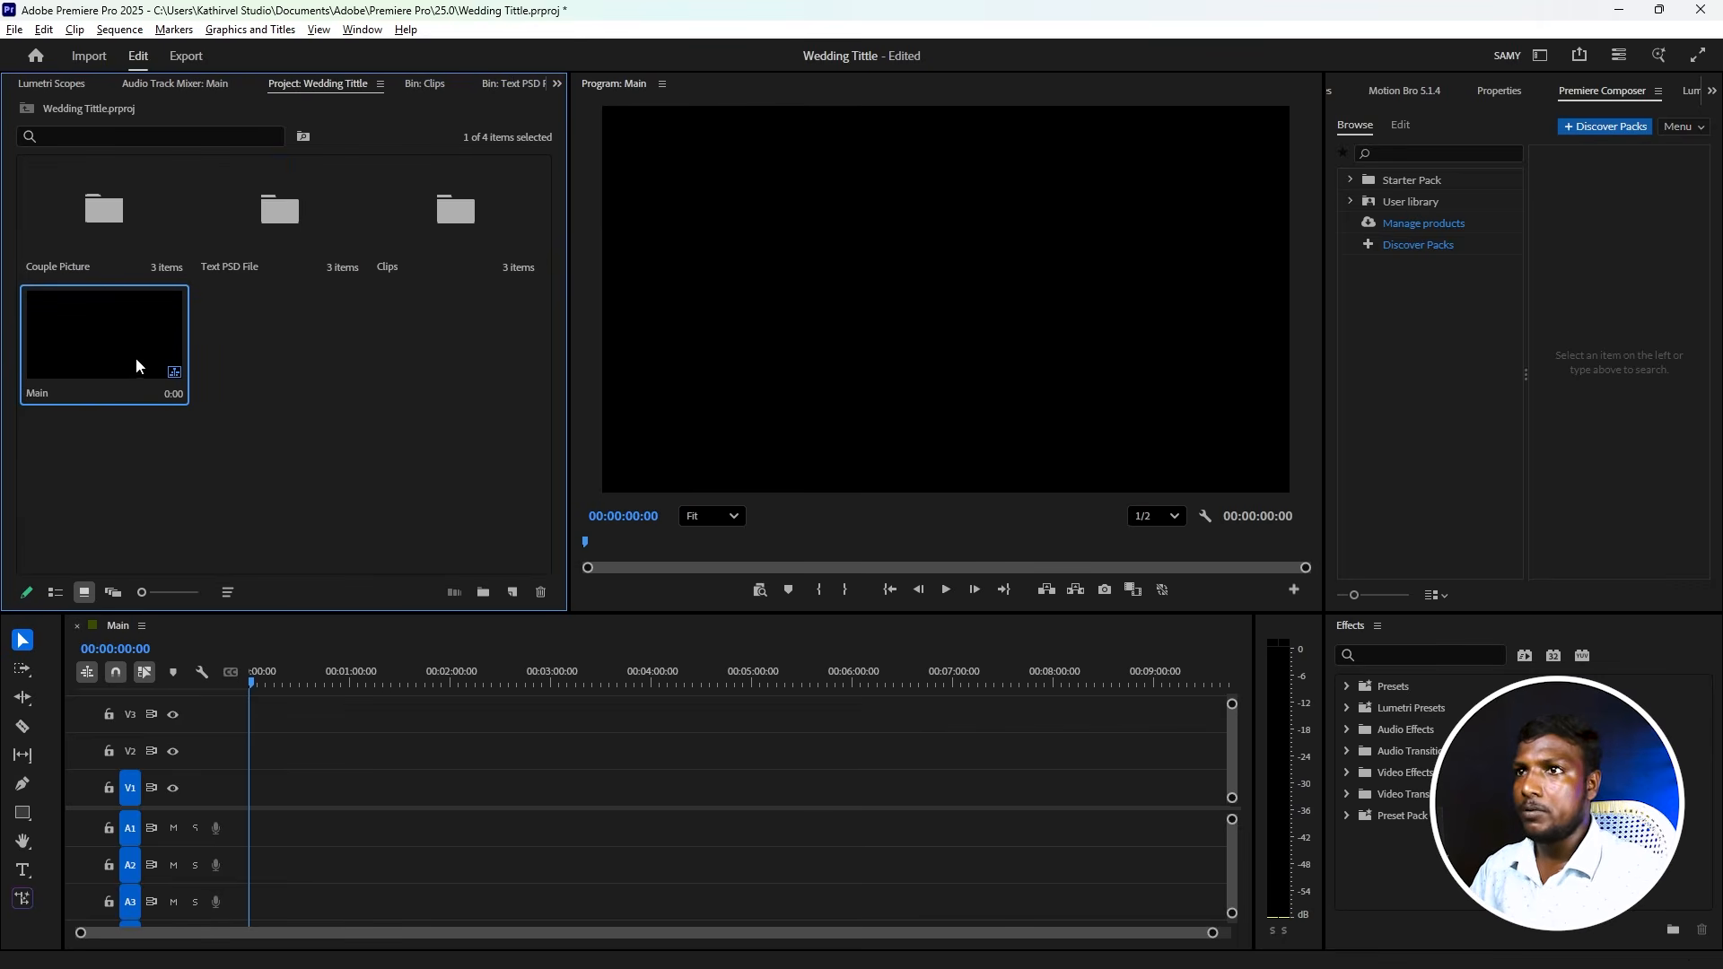
- Create a second 1920 x 1080 sequence named Wedding Ceremony with a timebase of 60.00 frames/second
left_click(511, 591)
left_click(543, 622)
left_click(689, 177)
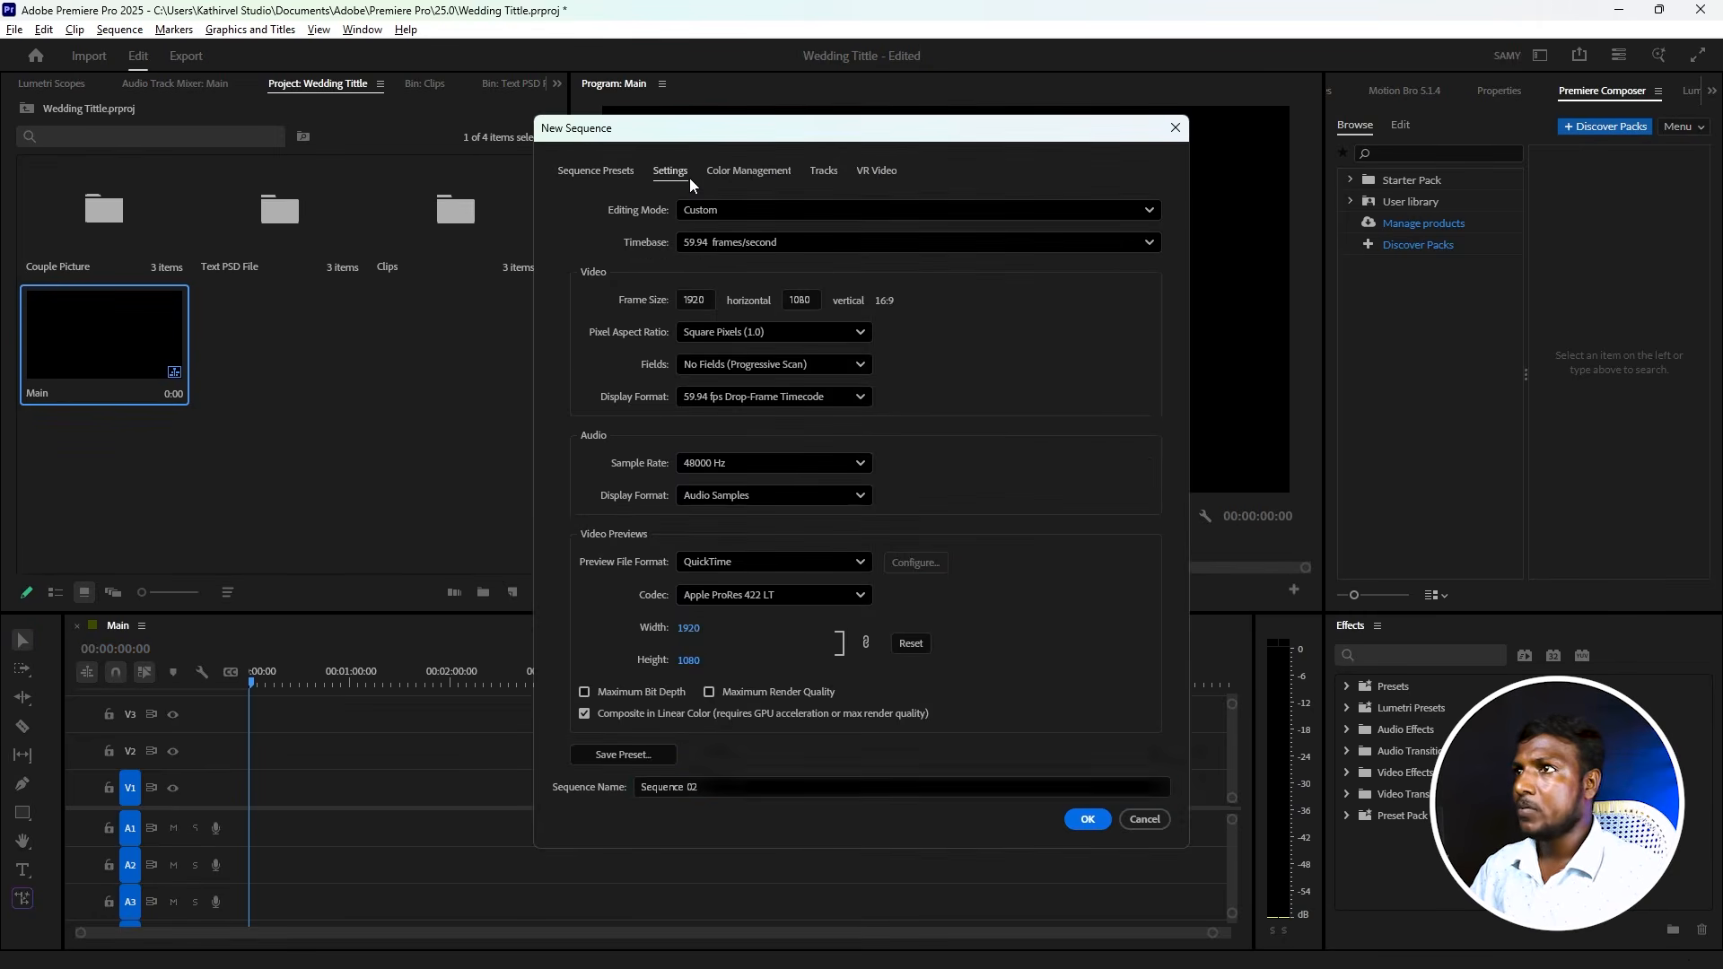
left_click(723, 244)
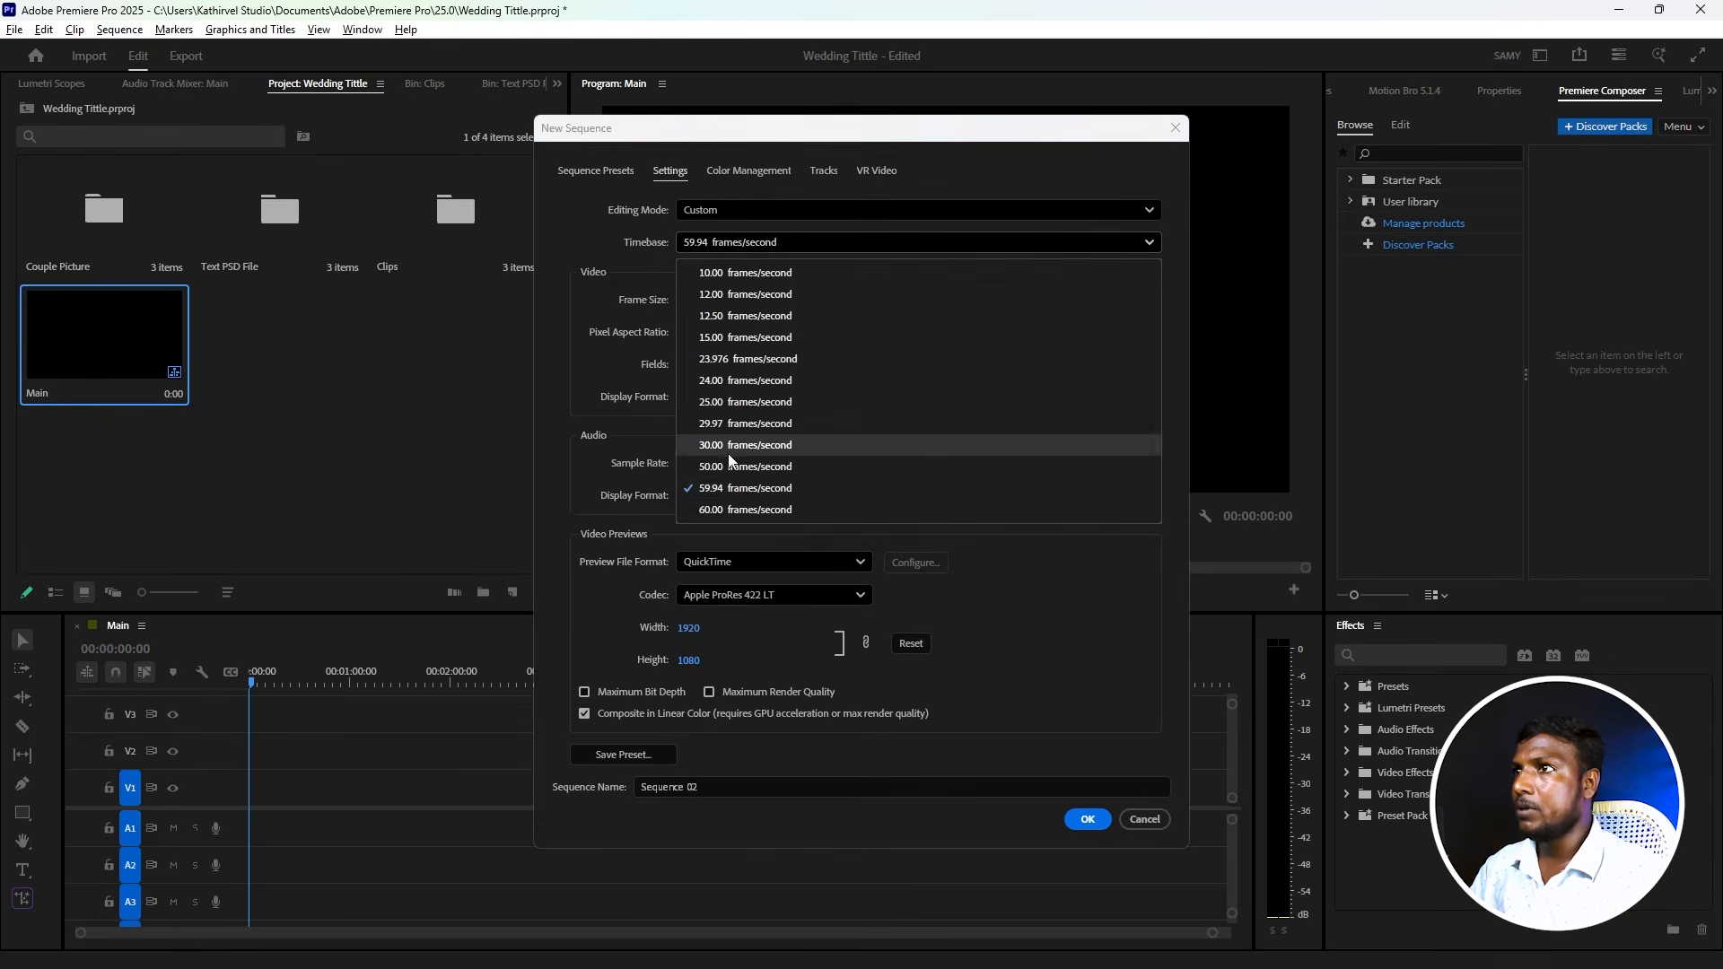
left_click(736, 509)
left_click(716, 786)
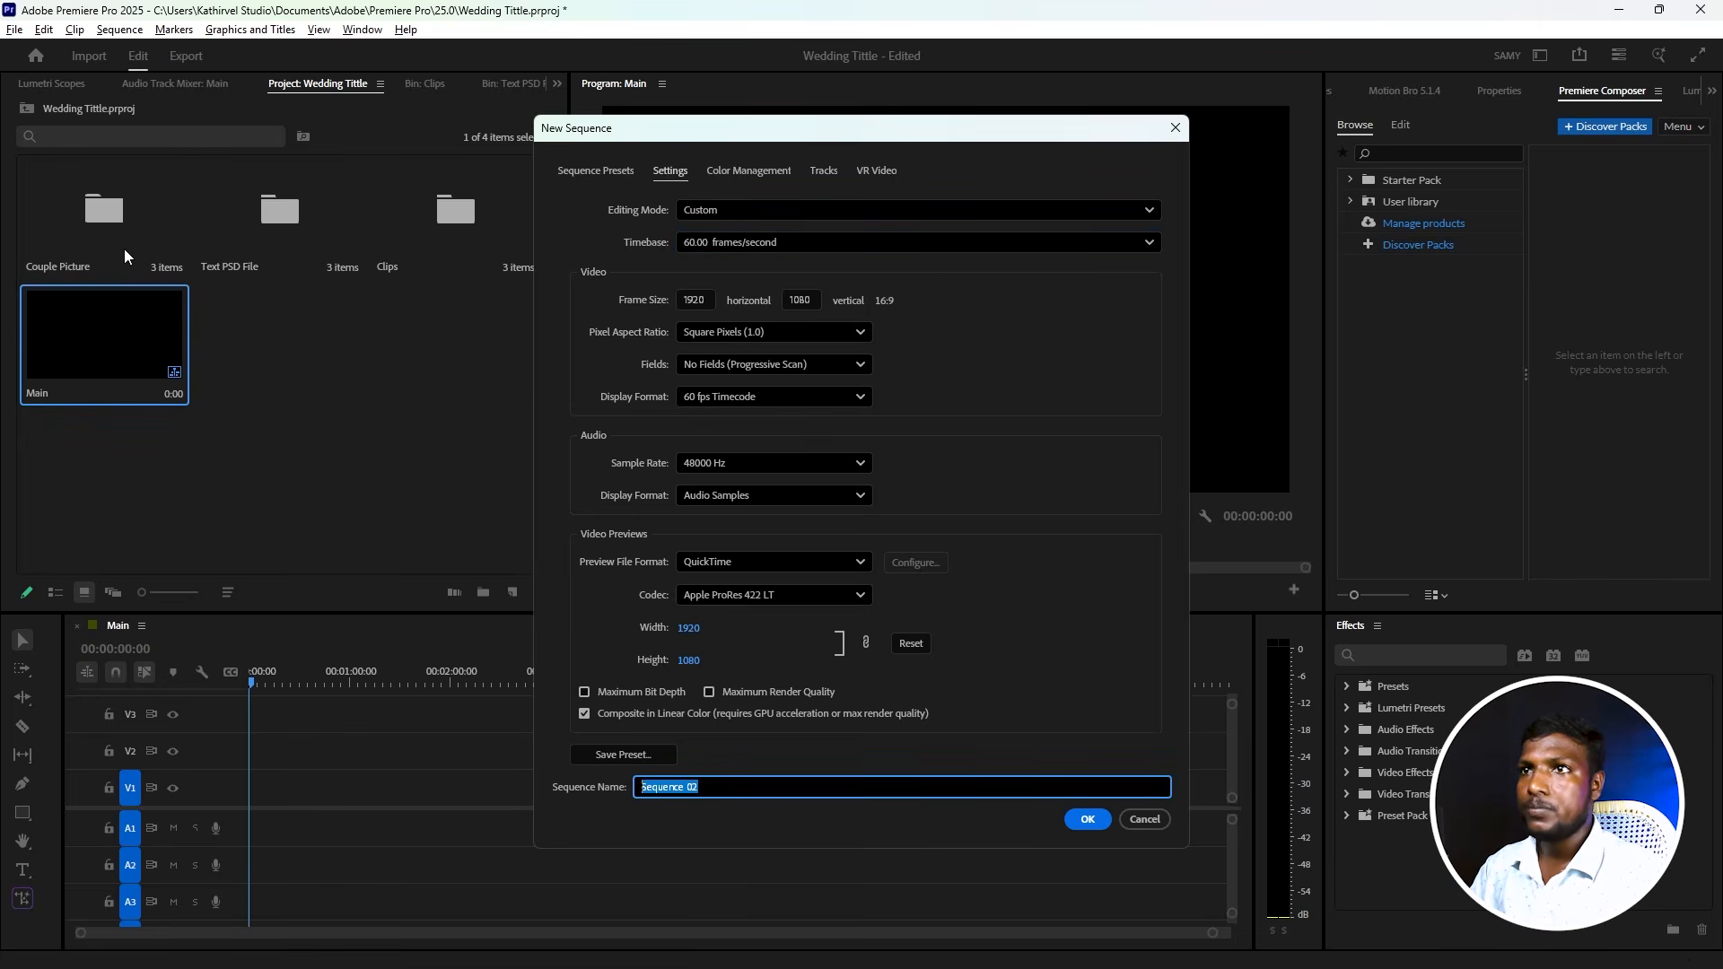
mouse_move(630, 966)
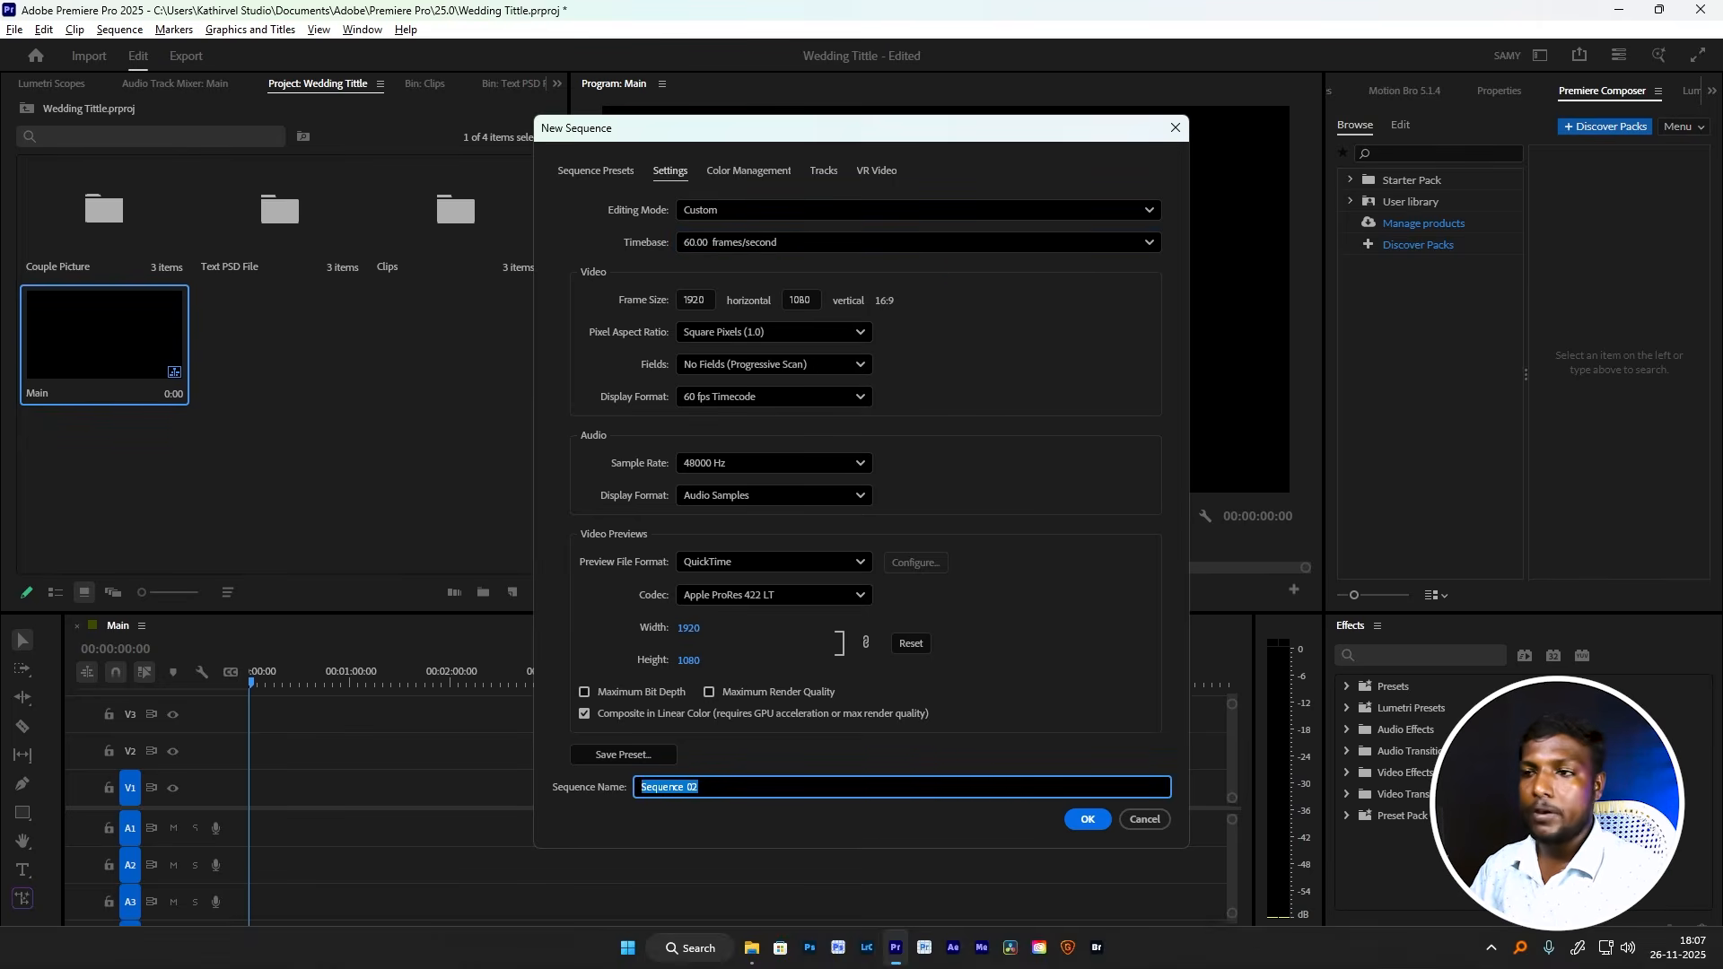
left_click(748, 957)
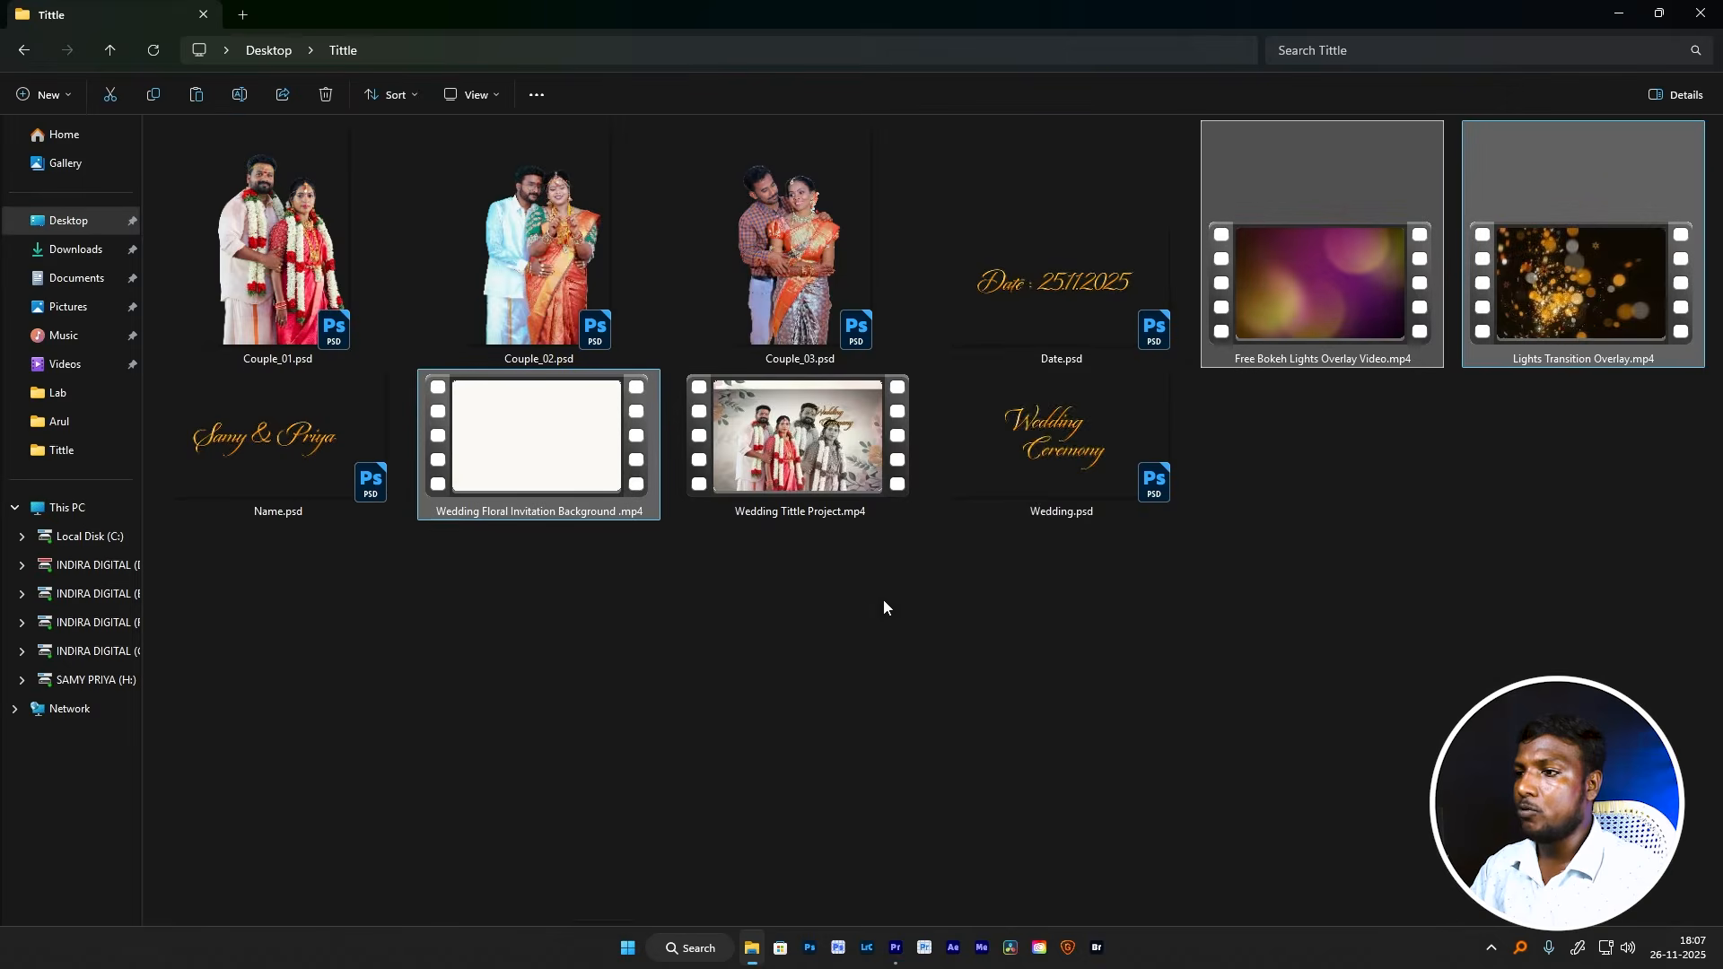
left_click(1045, 453)
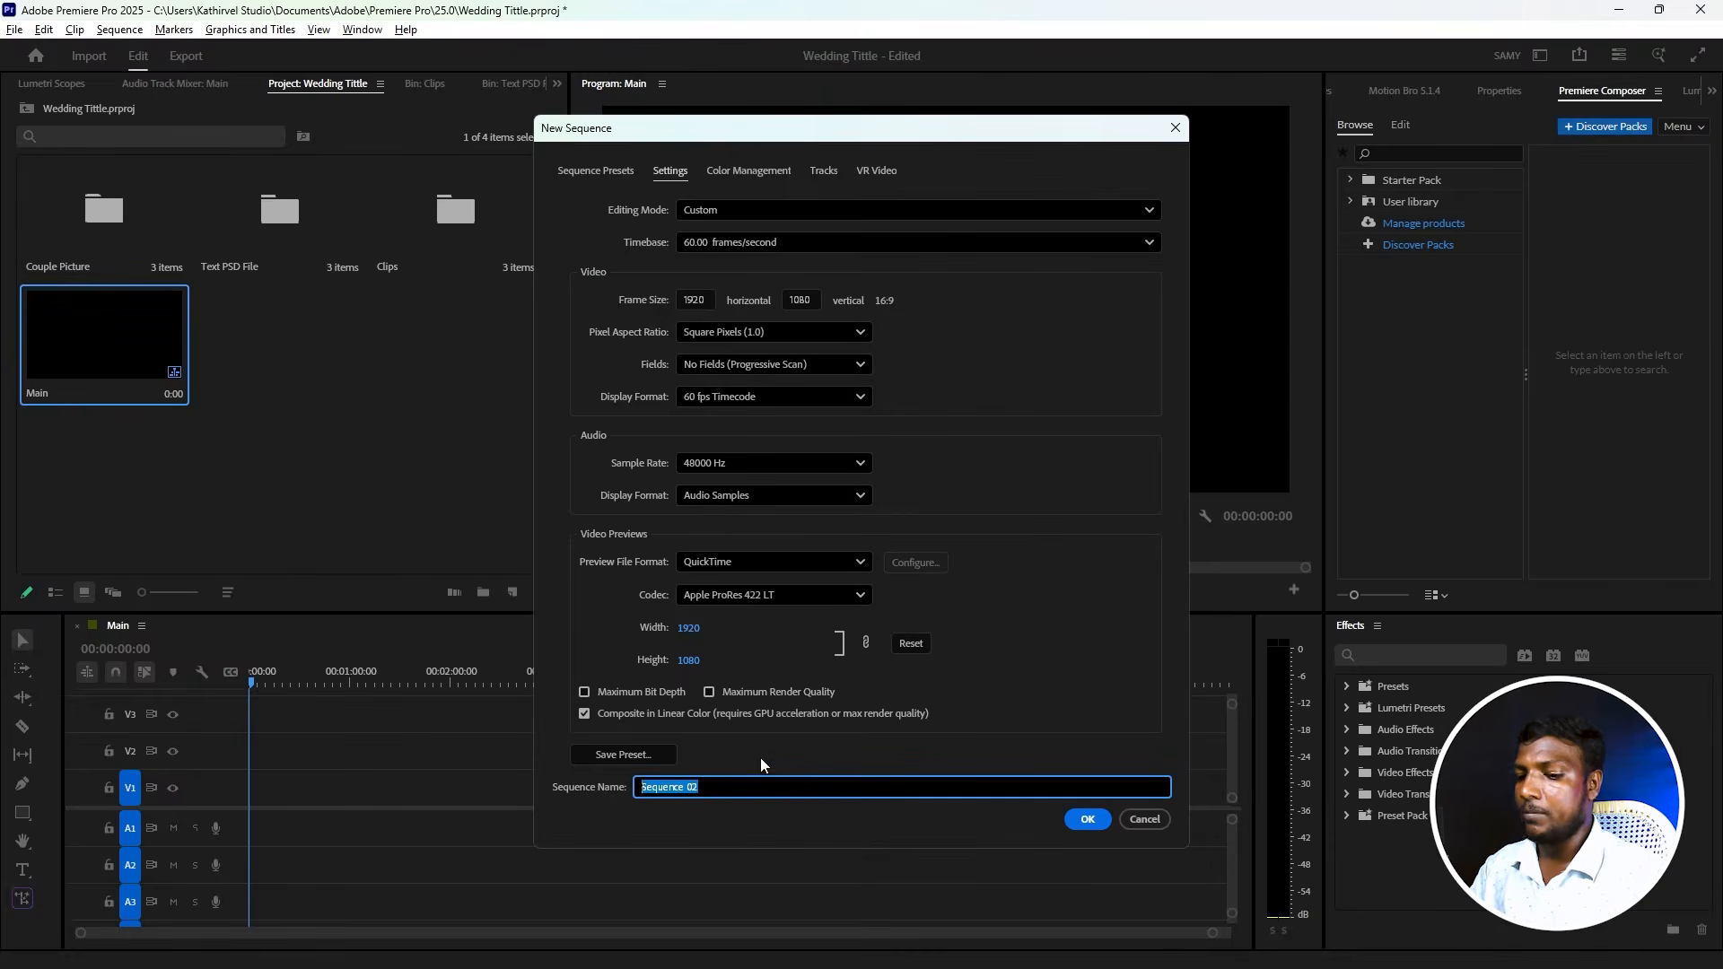
type("We")
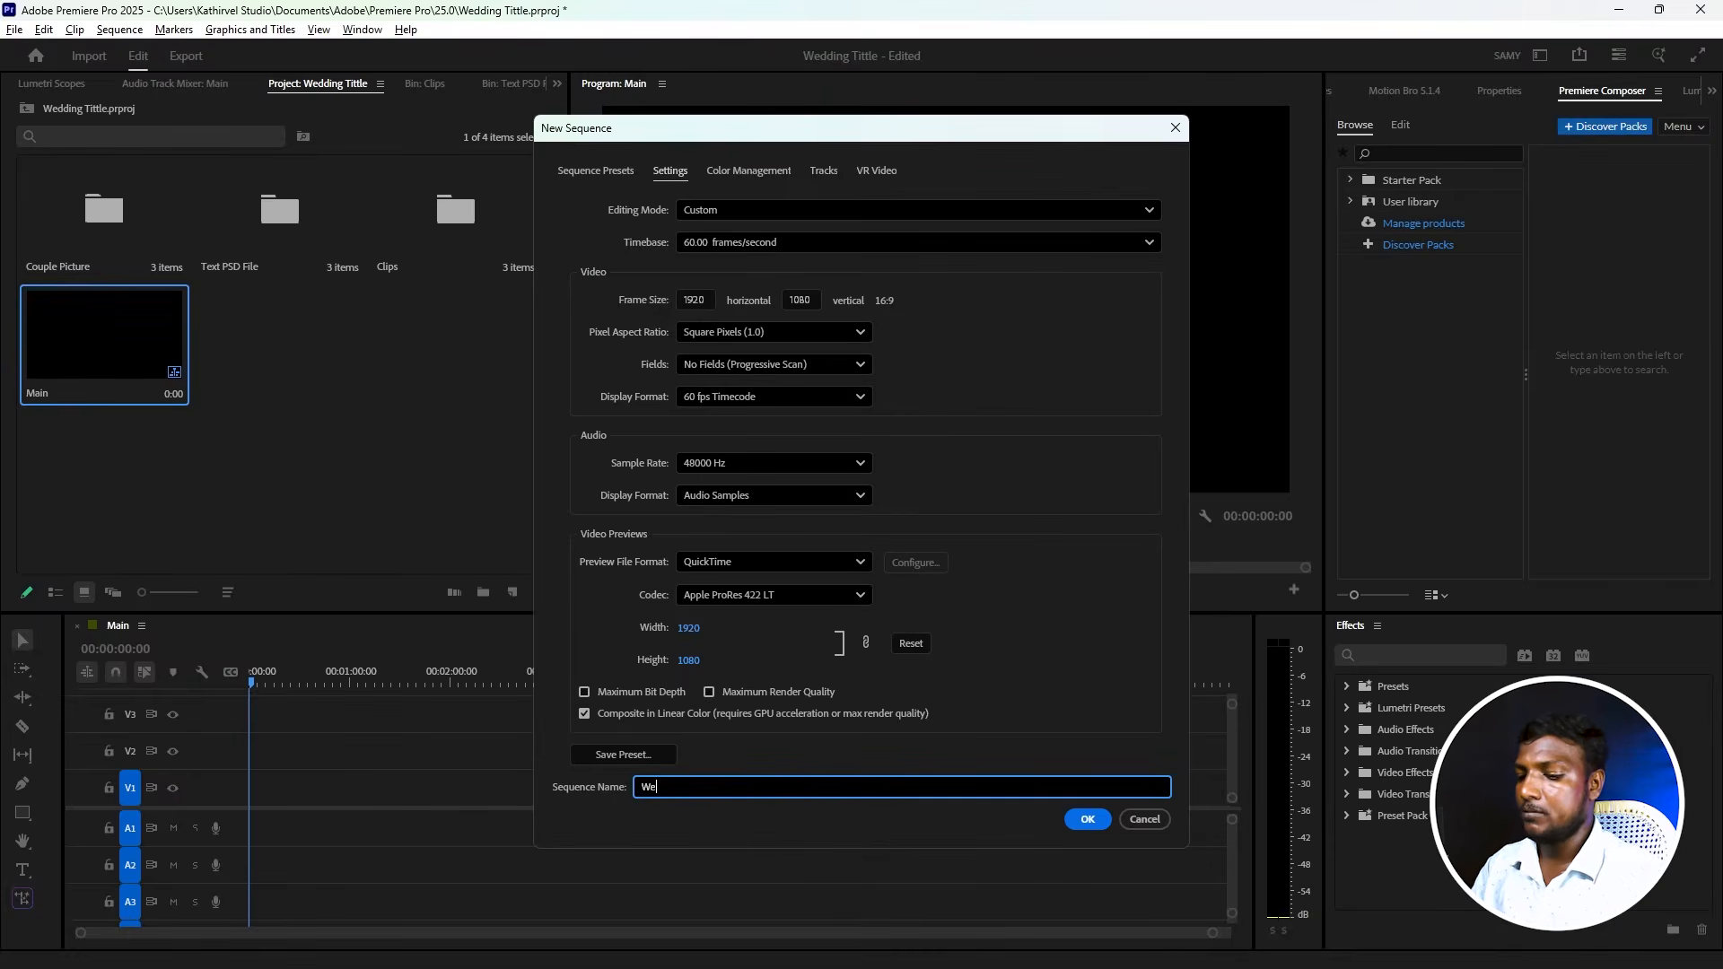
type("dding Ceremony")
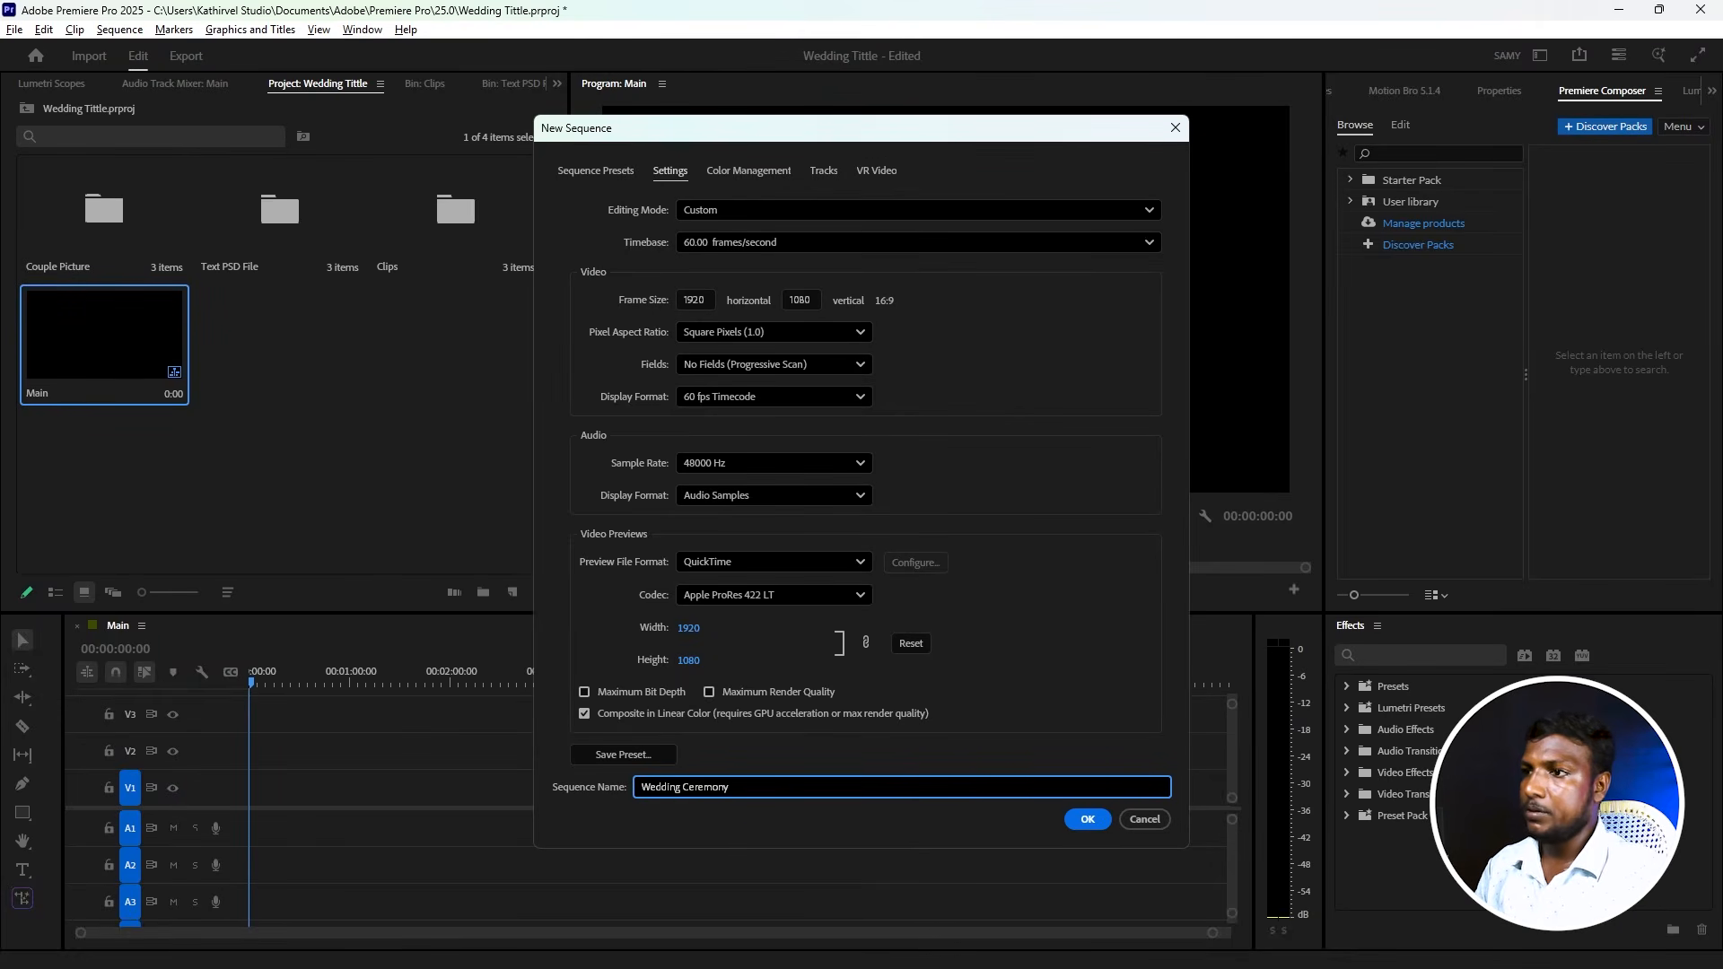
left_click(1081, 819)
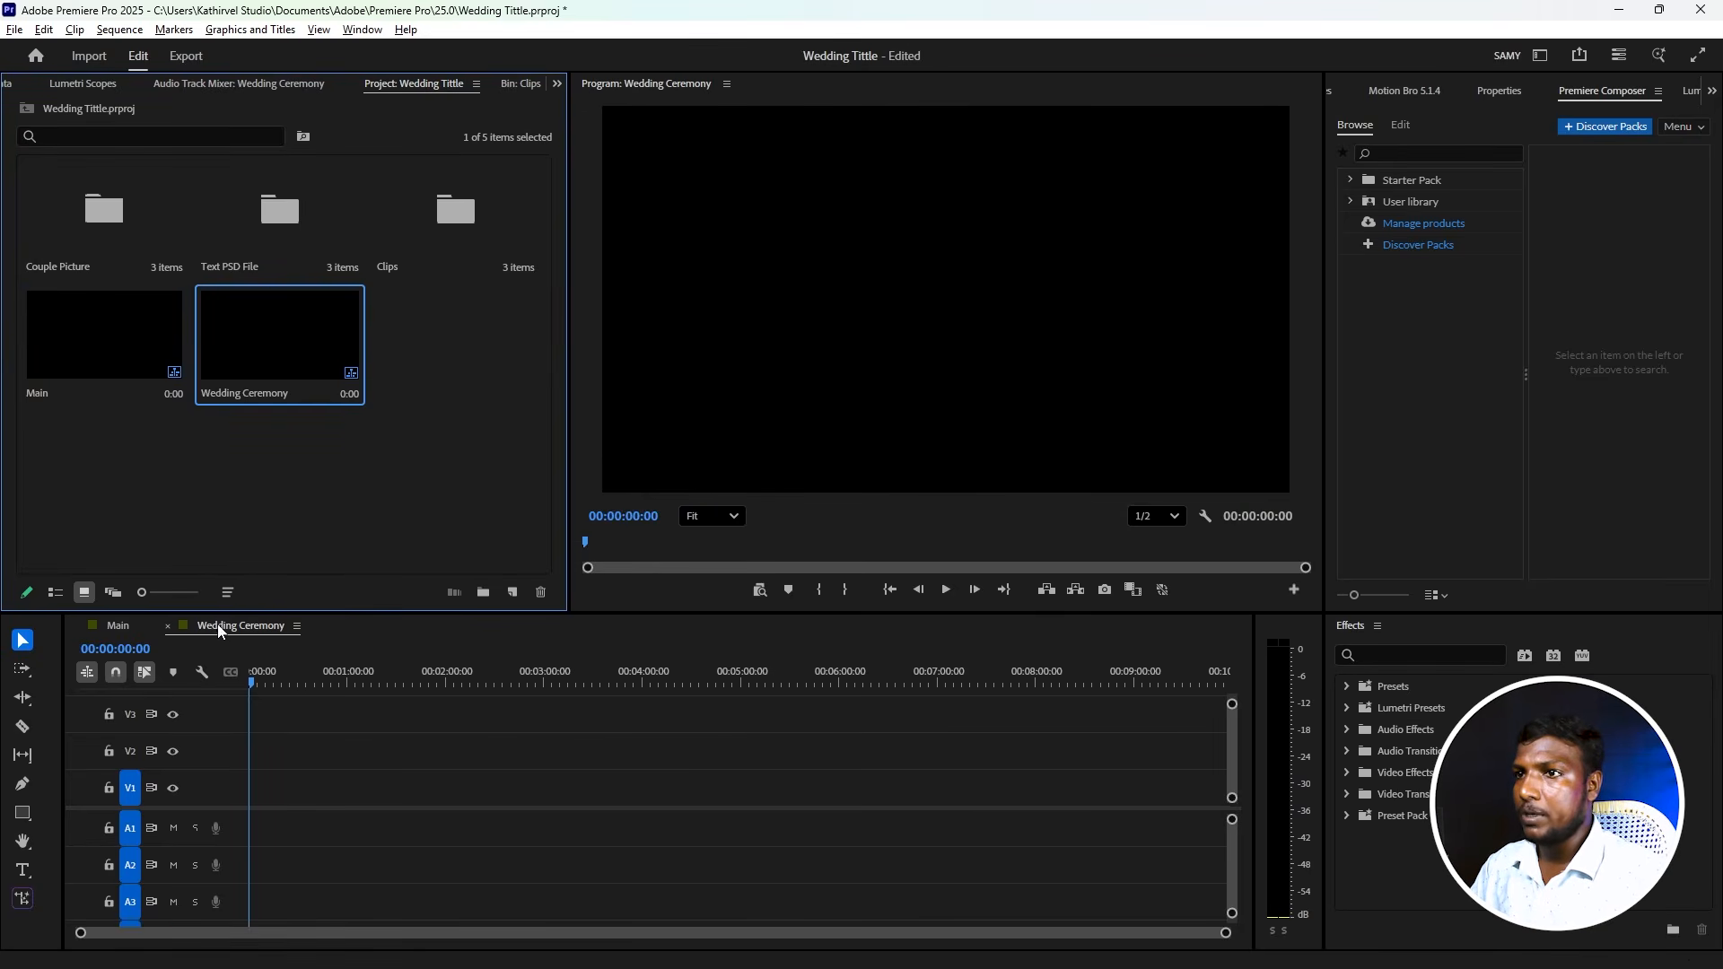
- Set the label colour of the Wedding Ceremony sequence to Violet
right_click(288, 407)
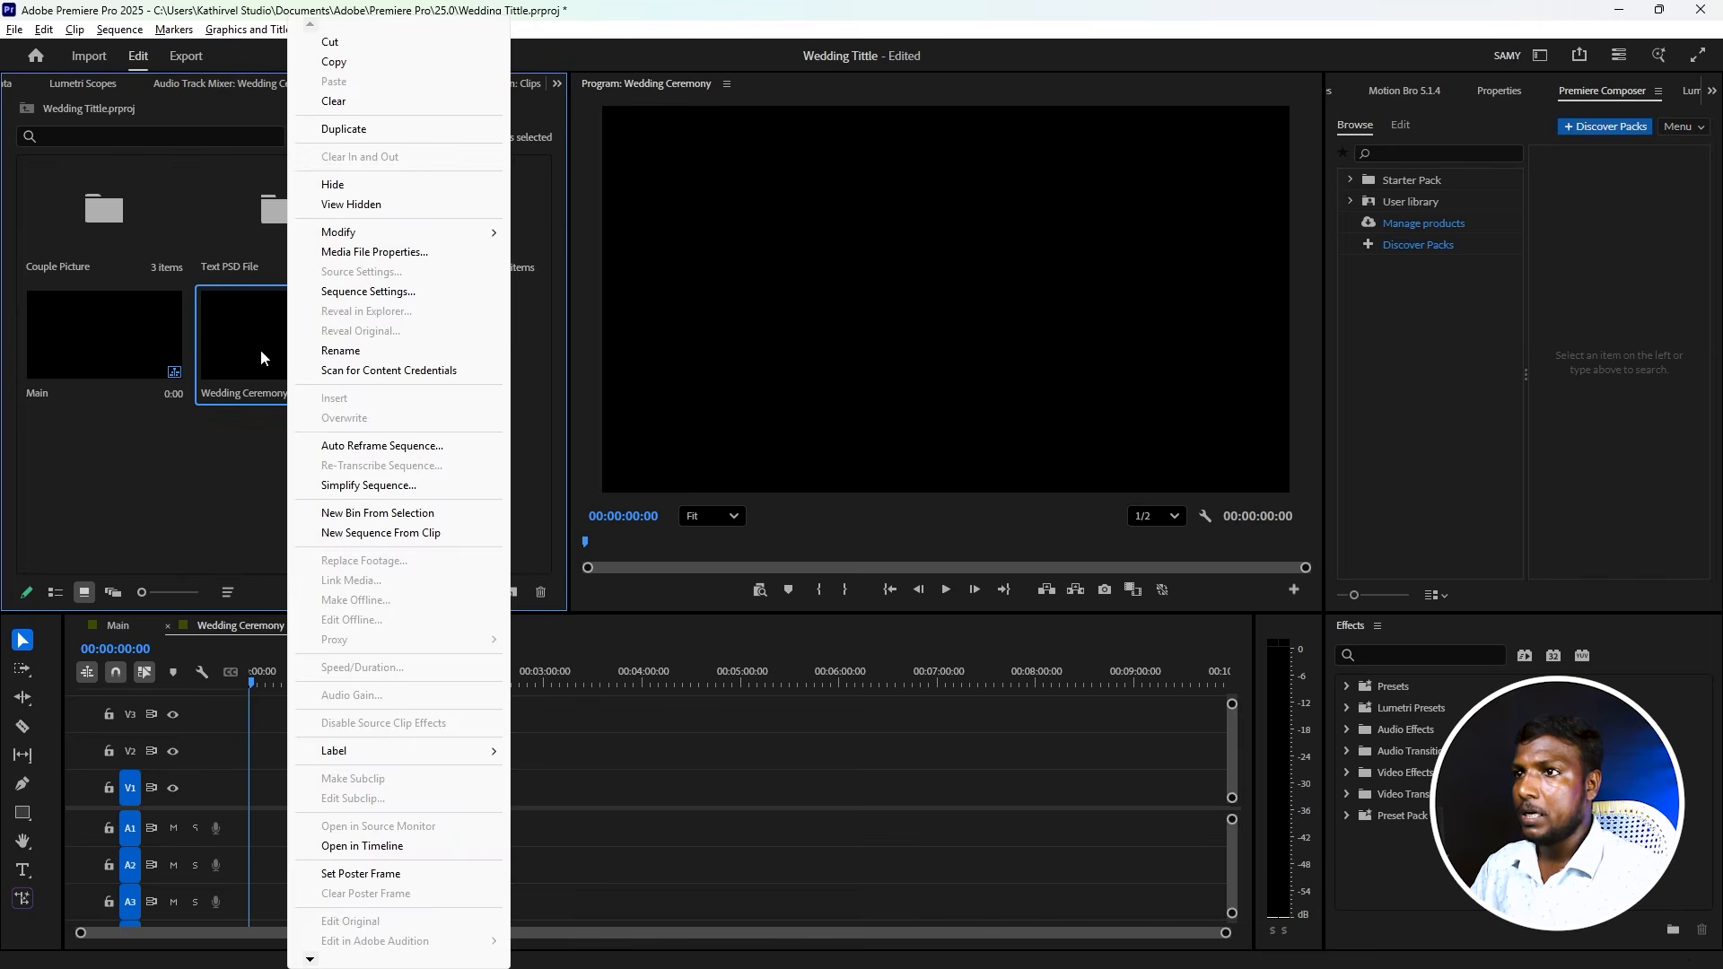
mouse_move(469, 758)
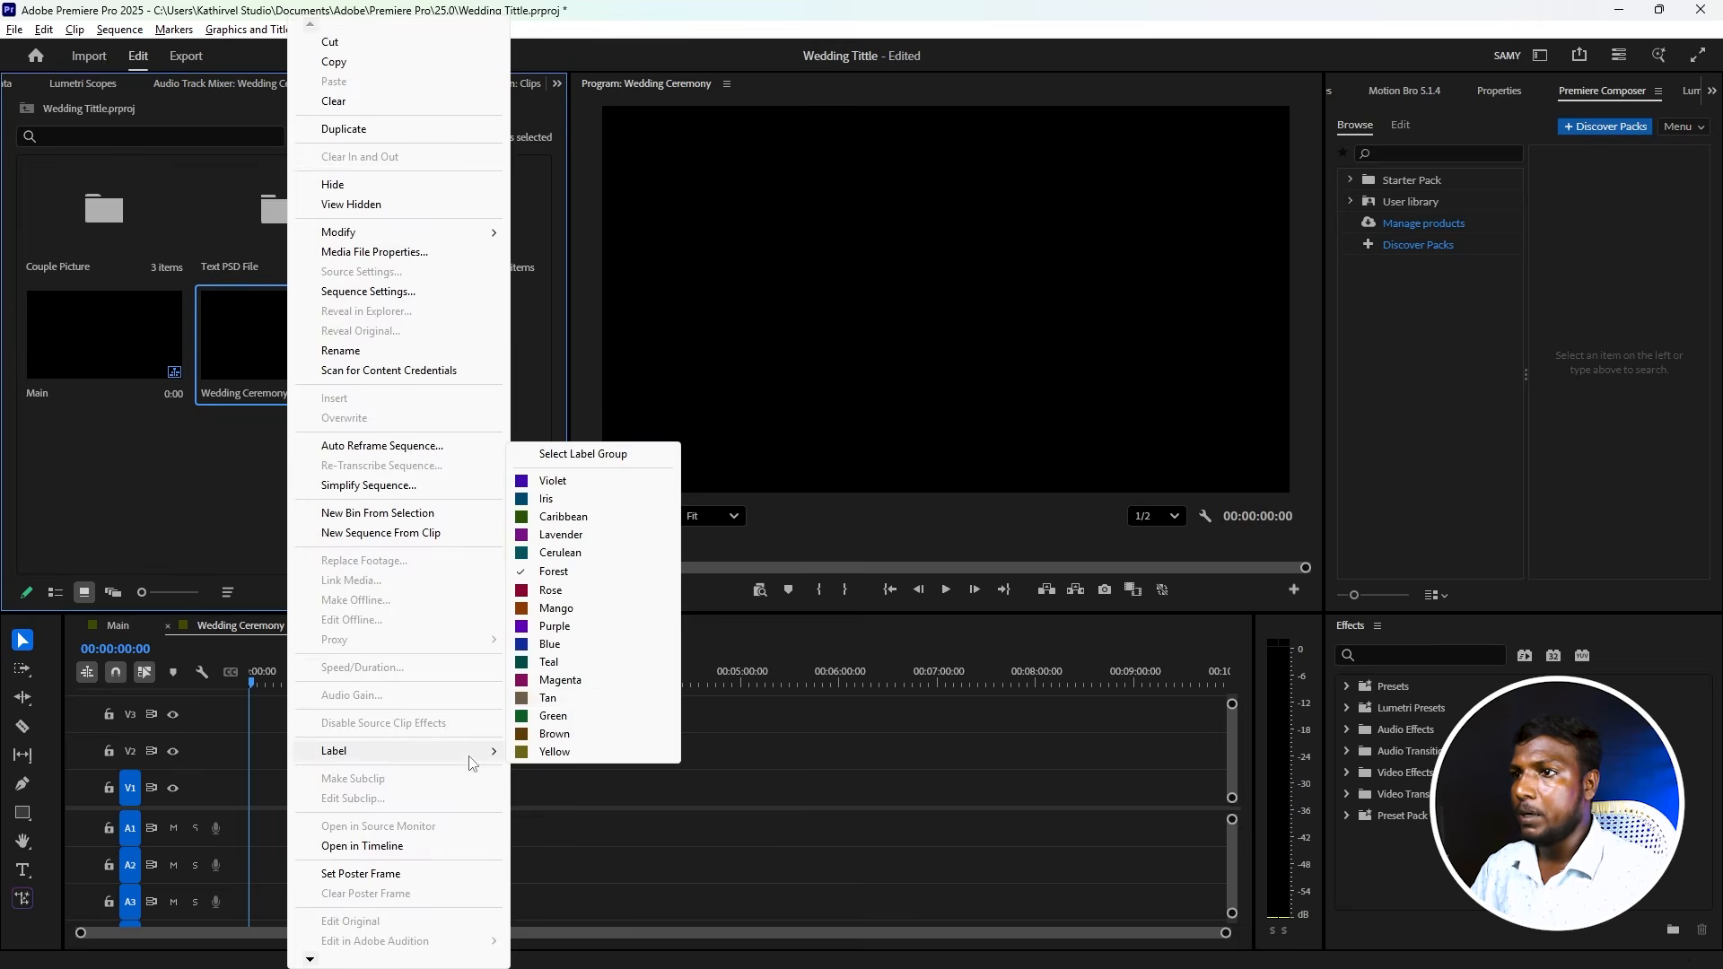
left_click(551, 483)
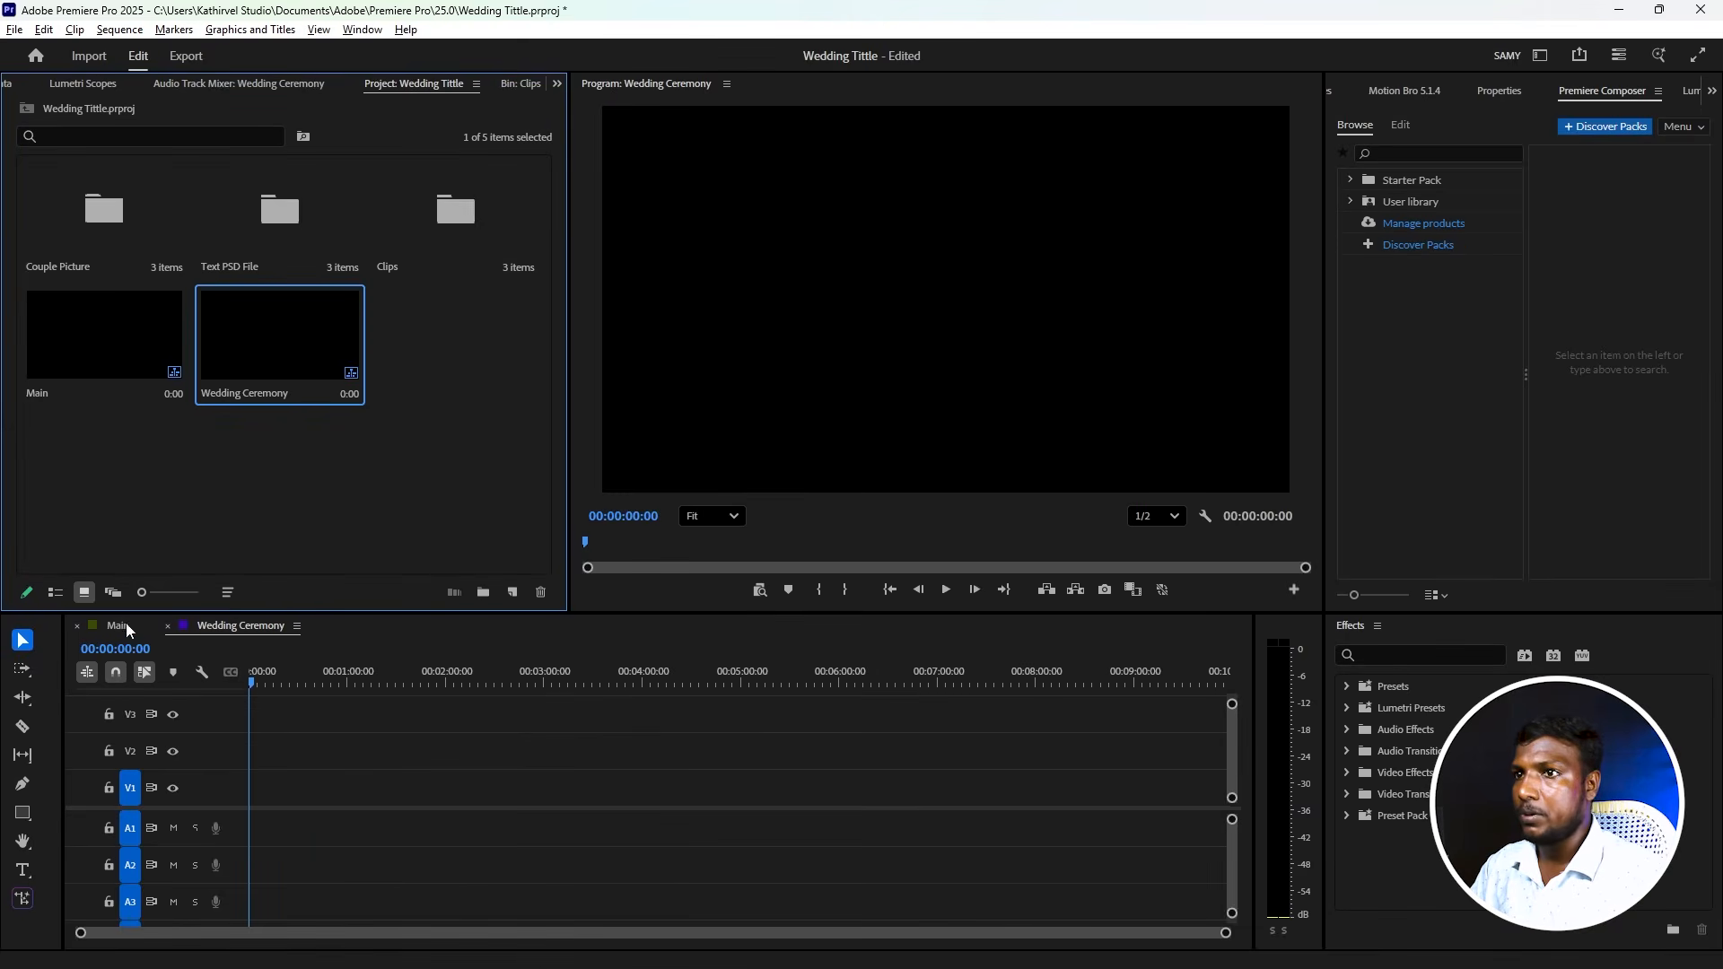
left_click(229, 630)
left_click(345, 521)
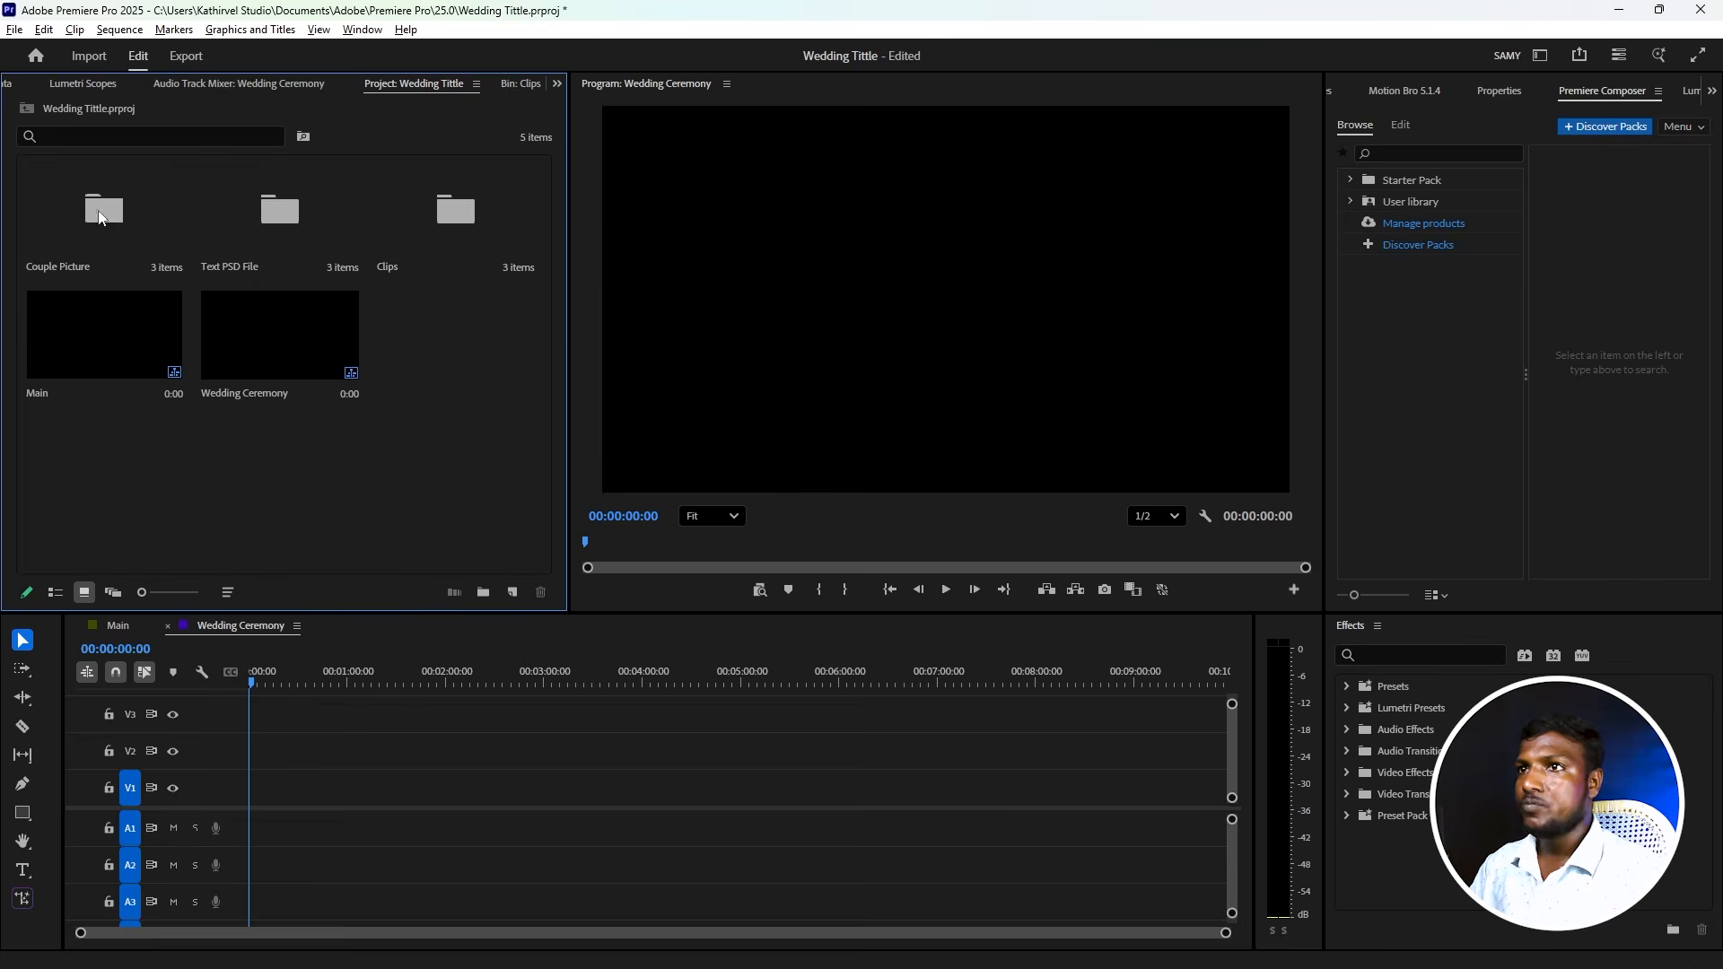
- Place the Wedding Floral Invitation Background clip at the start of track V1, keeping the existing sequence settings, and preview it from the beginning
double_click(446, 216)
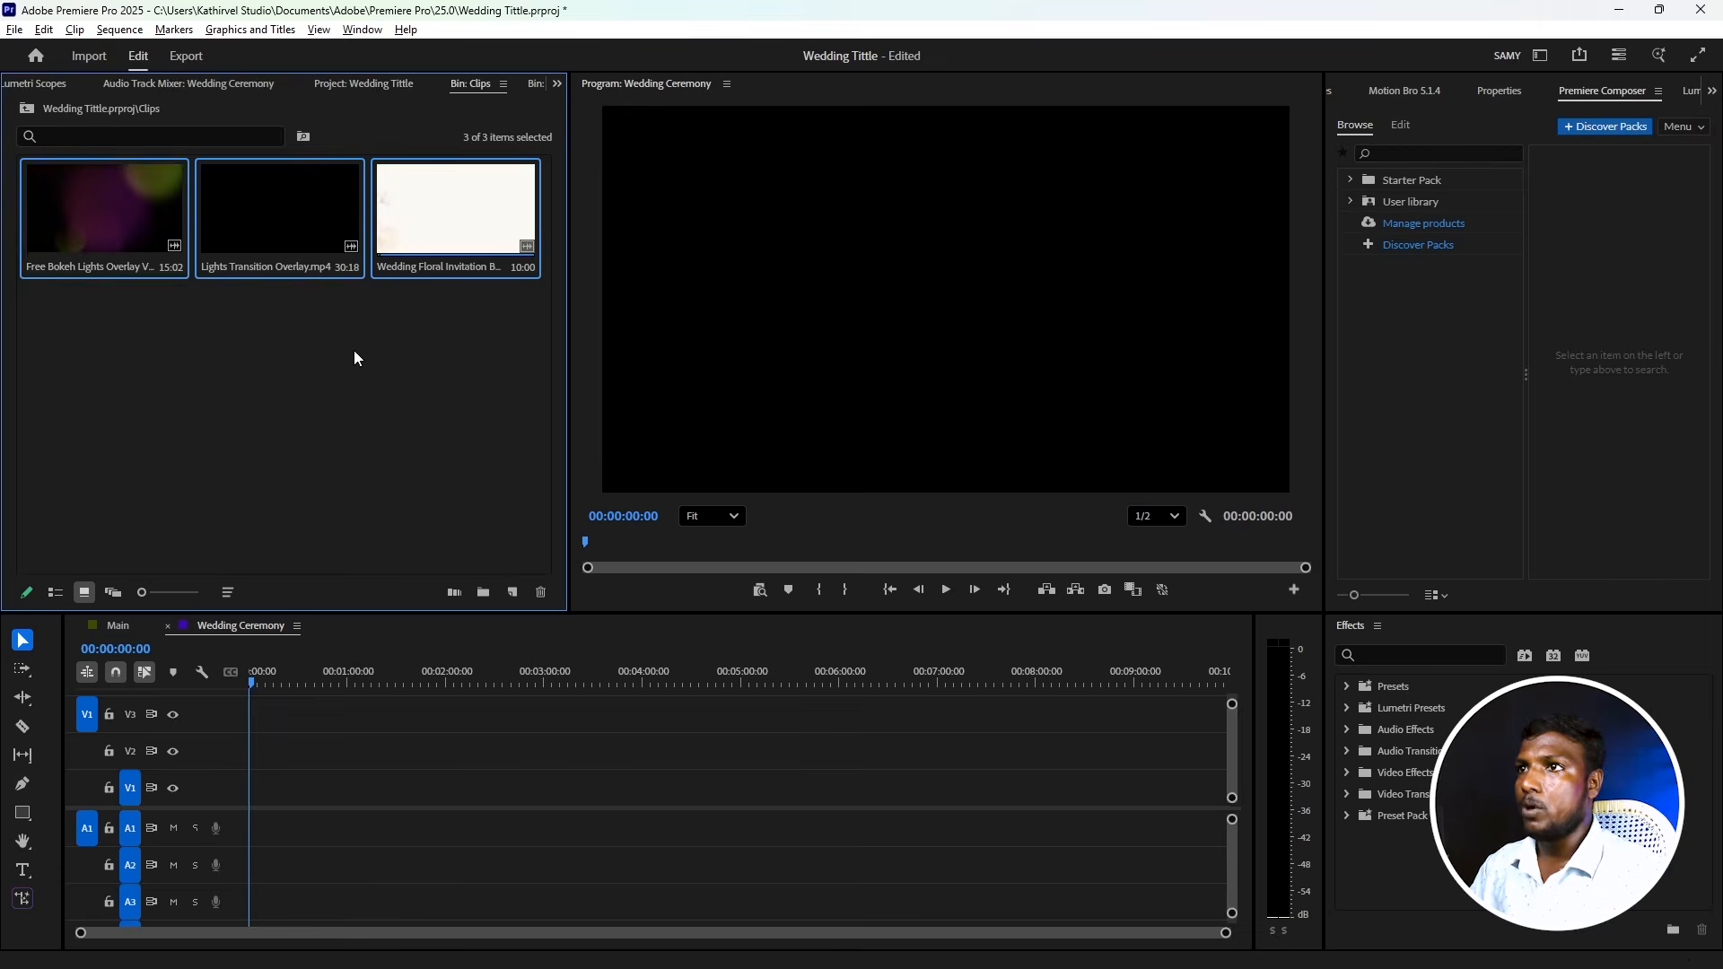
left_click(431, 232)
left_click_drag(431, 232, 258, 821)
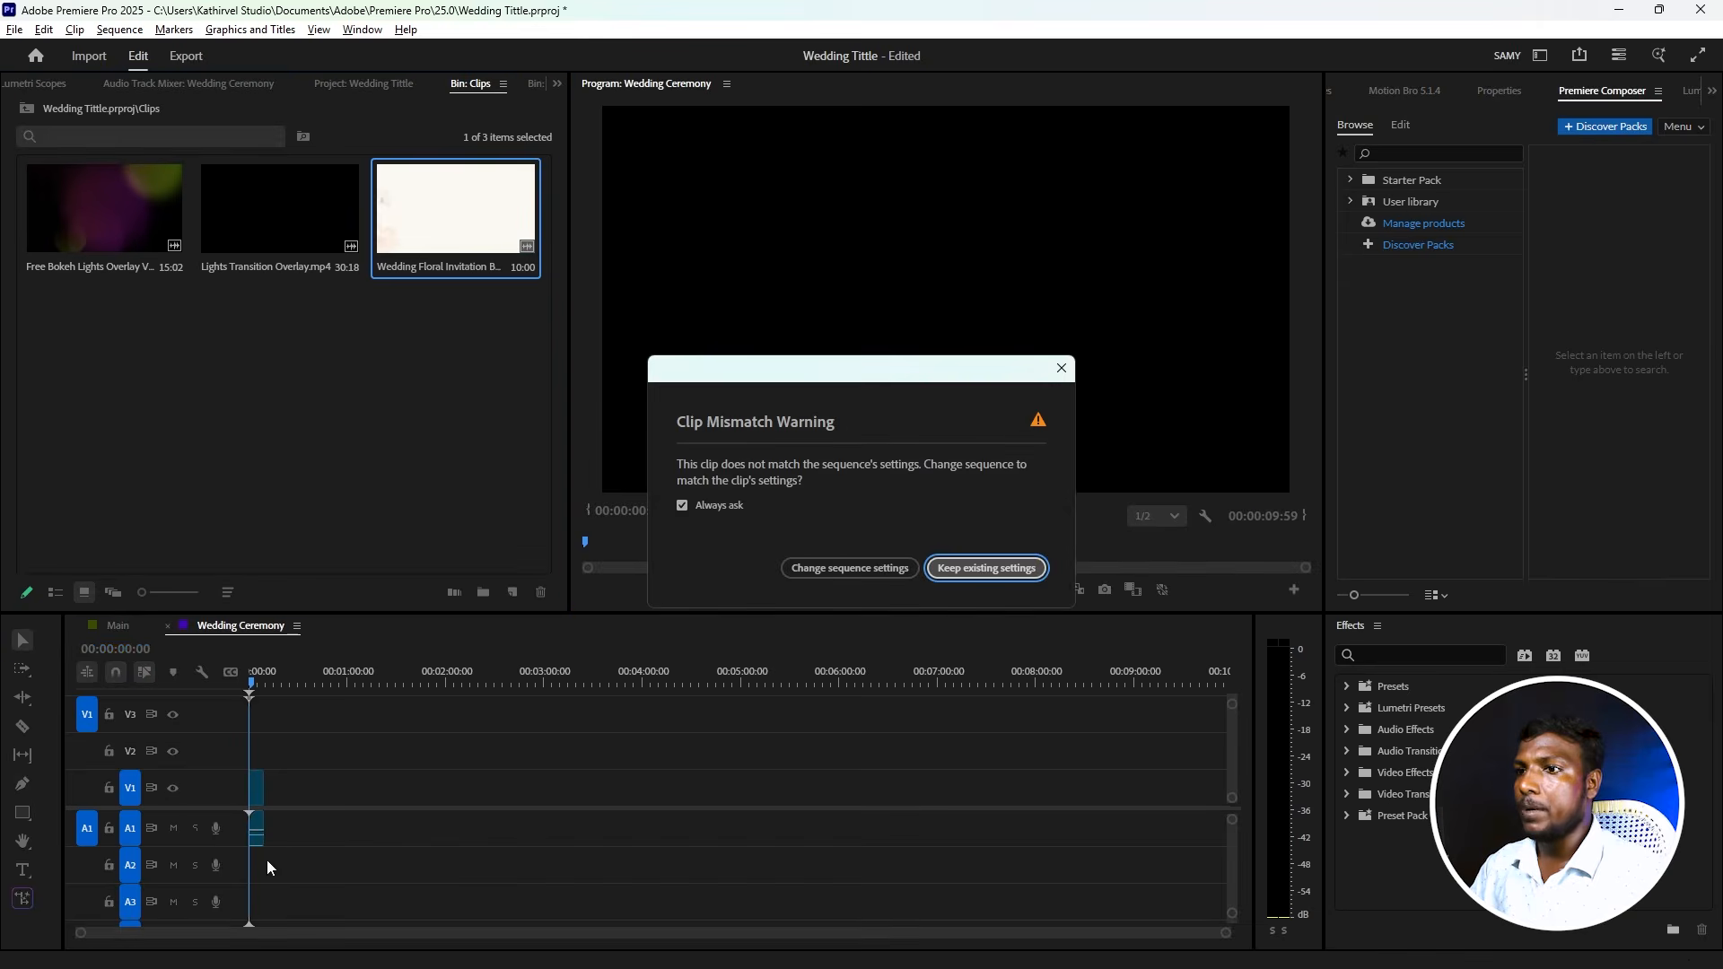
left_click(986, 569)
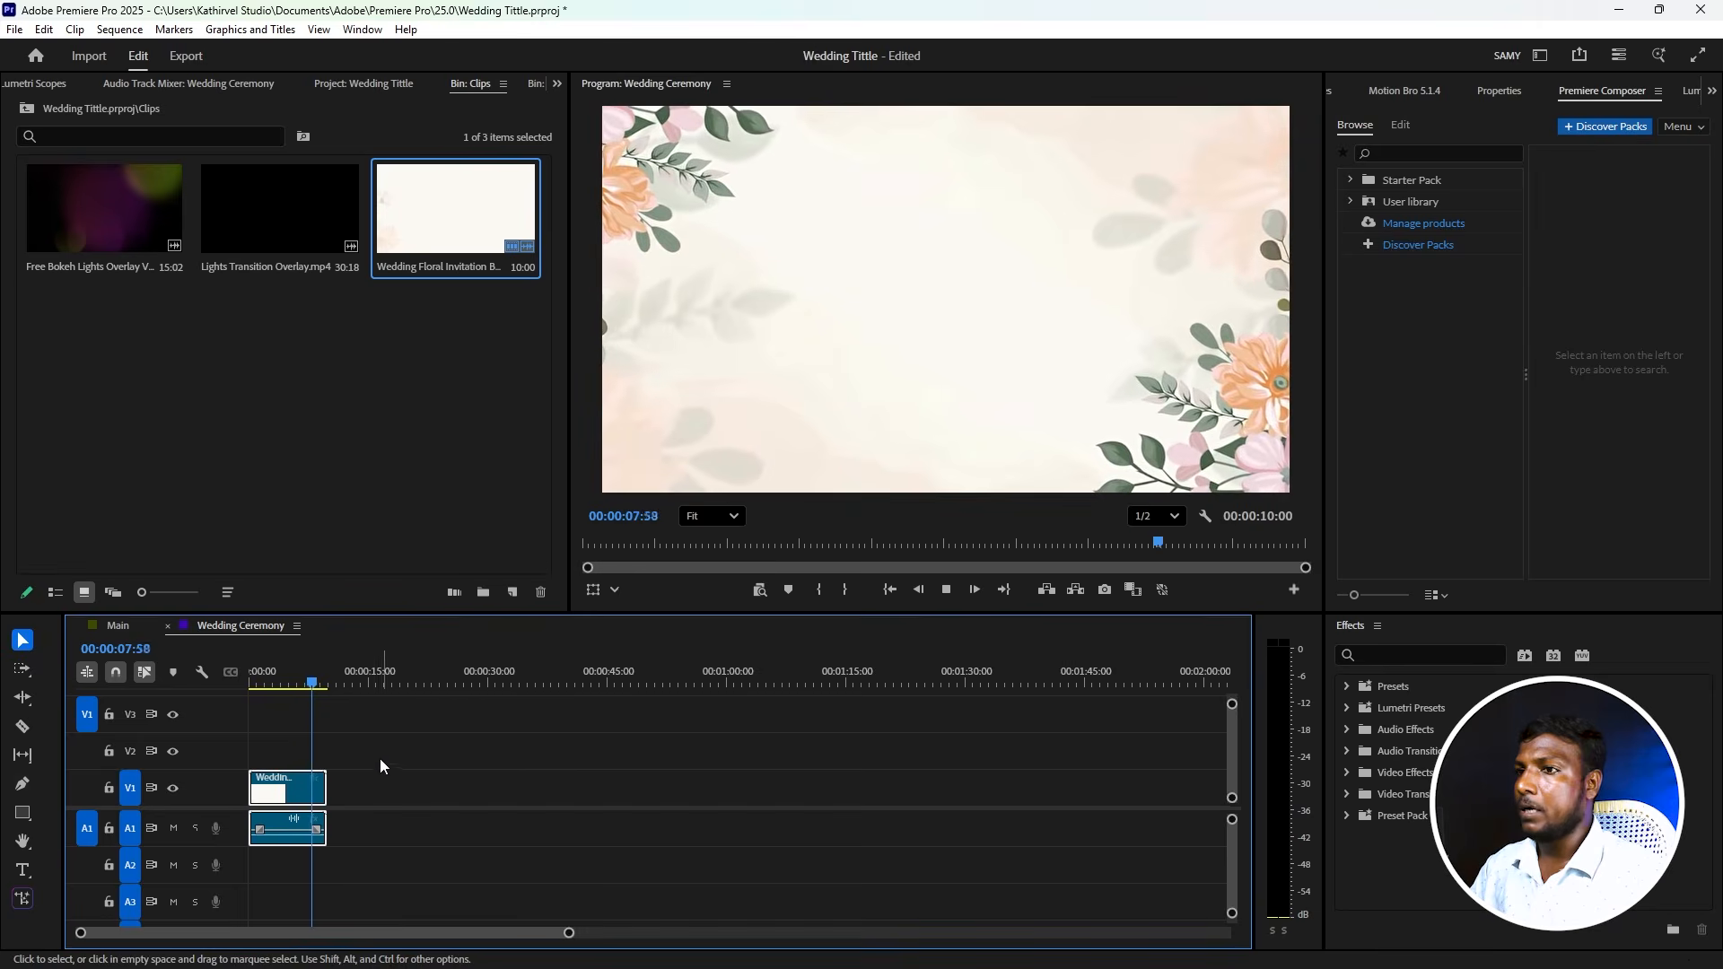
left_click_drag(331, 678, 219, 714)
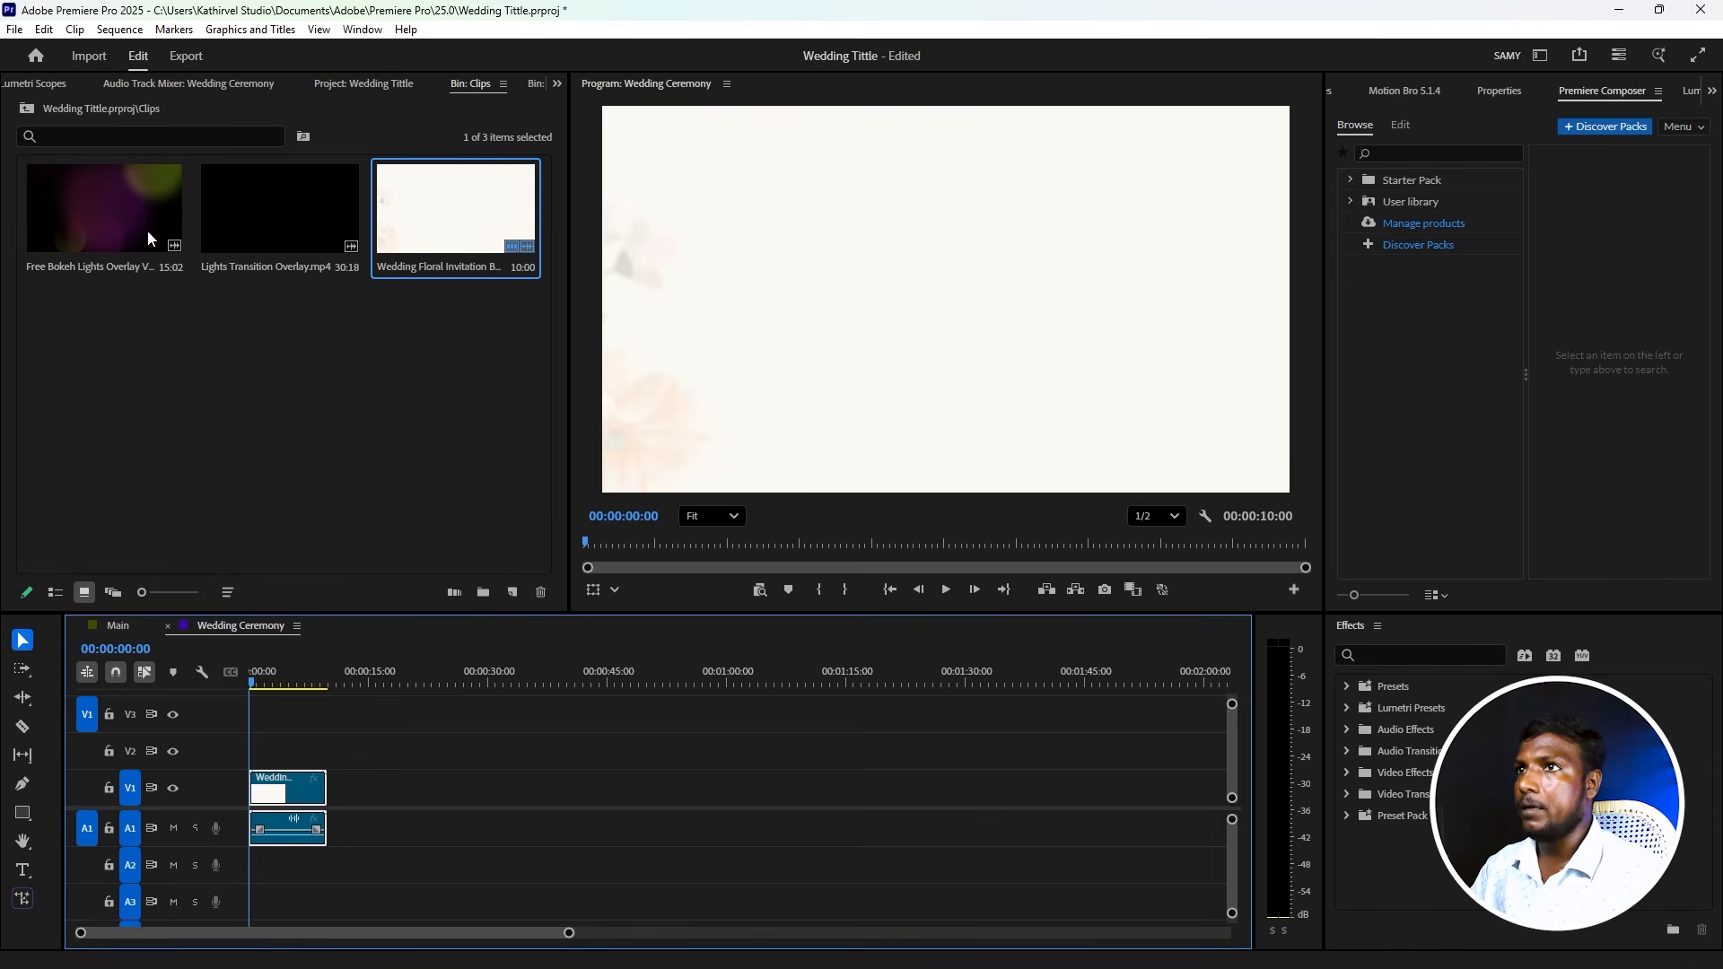
- Place Couple_01.psd from the Couple Picture bin at the start of track V2 above the floral background and scale it to fit the frame
left_click(412, 84)
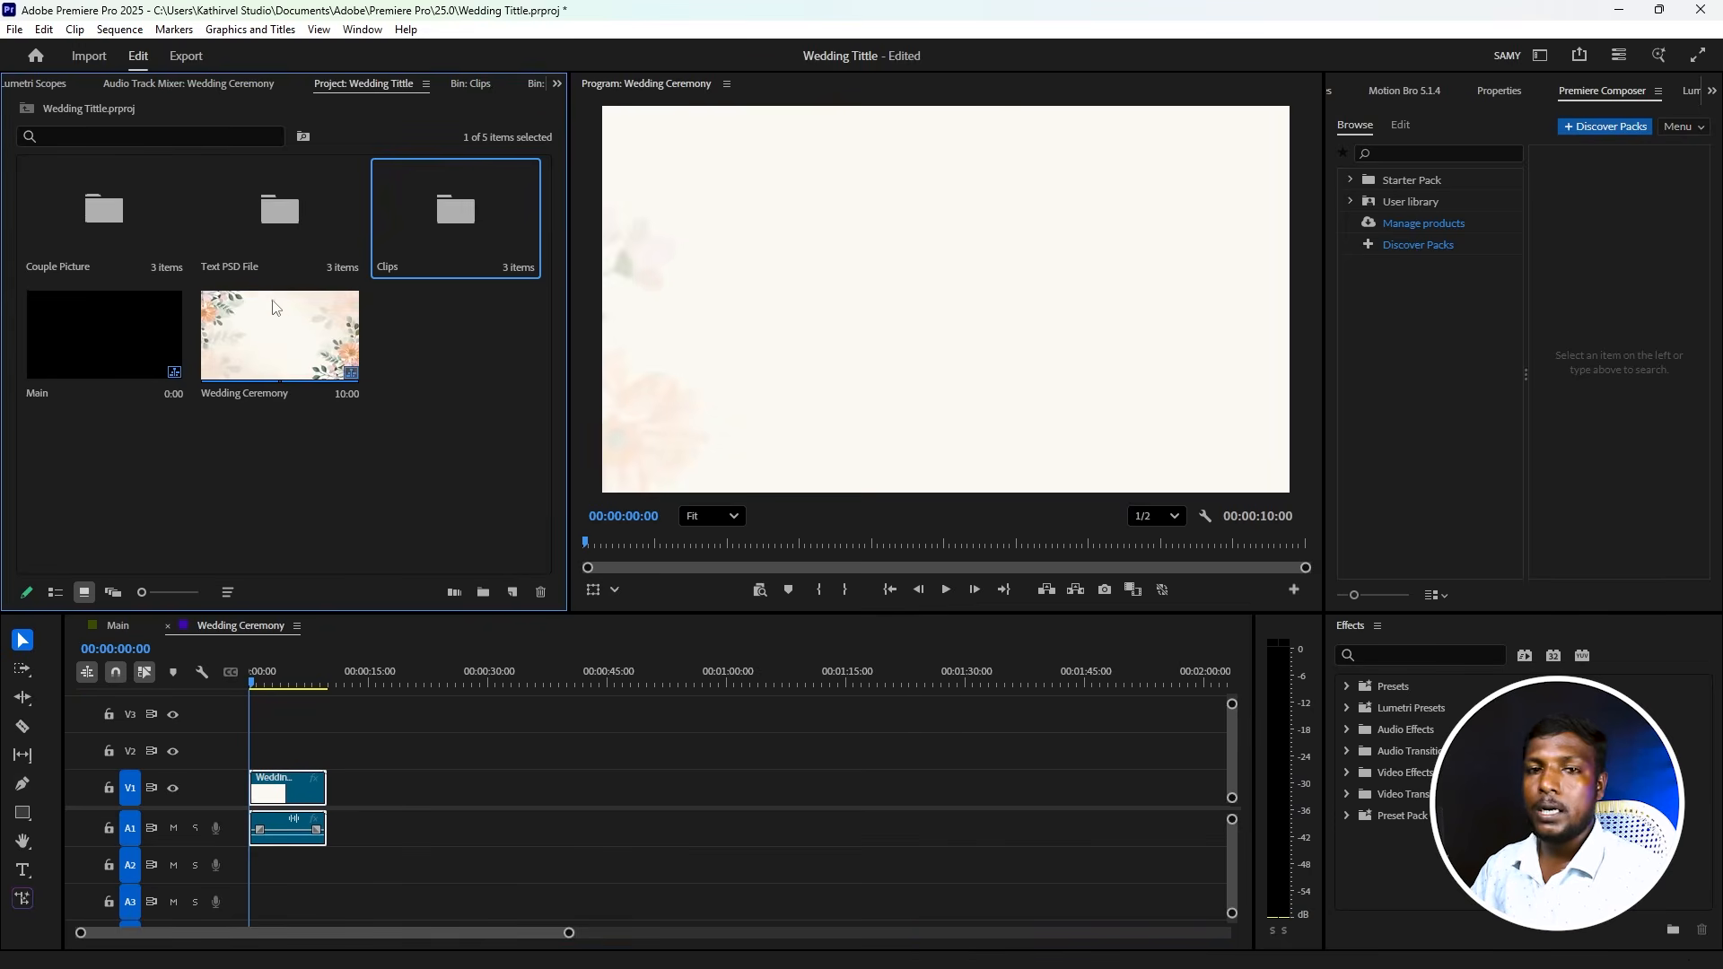
double_click(103, 267)
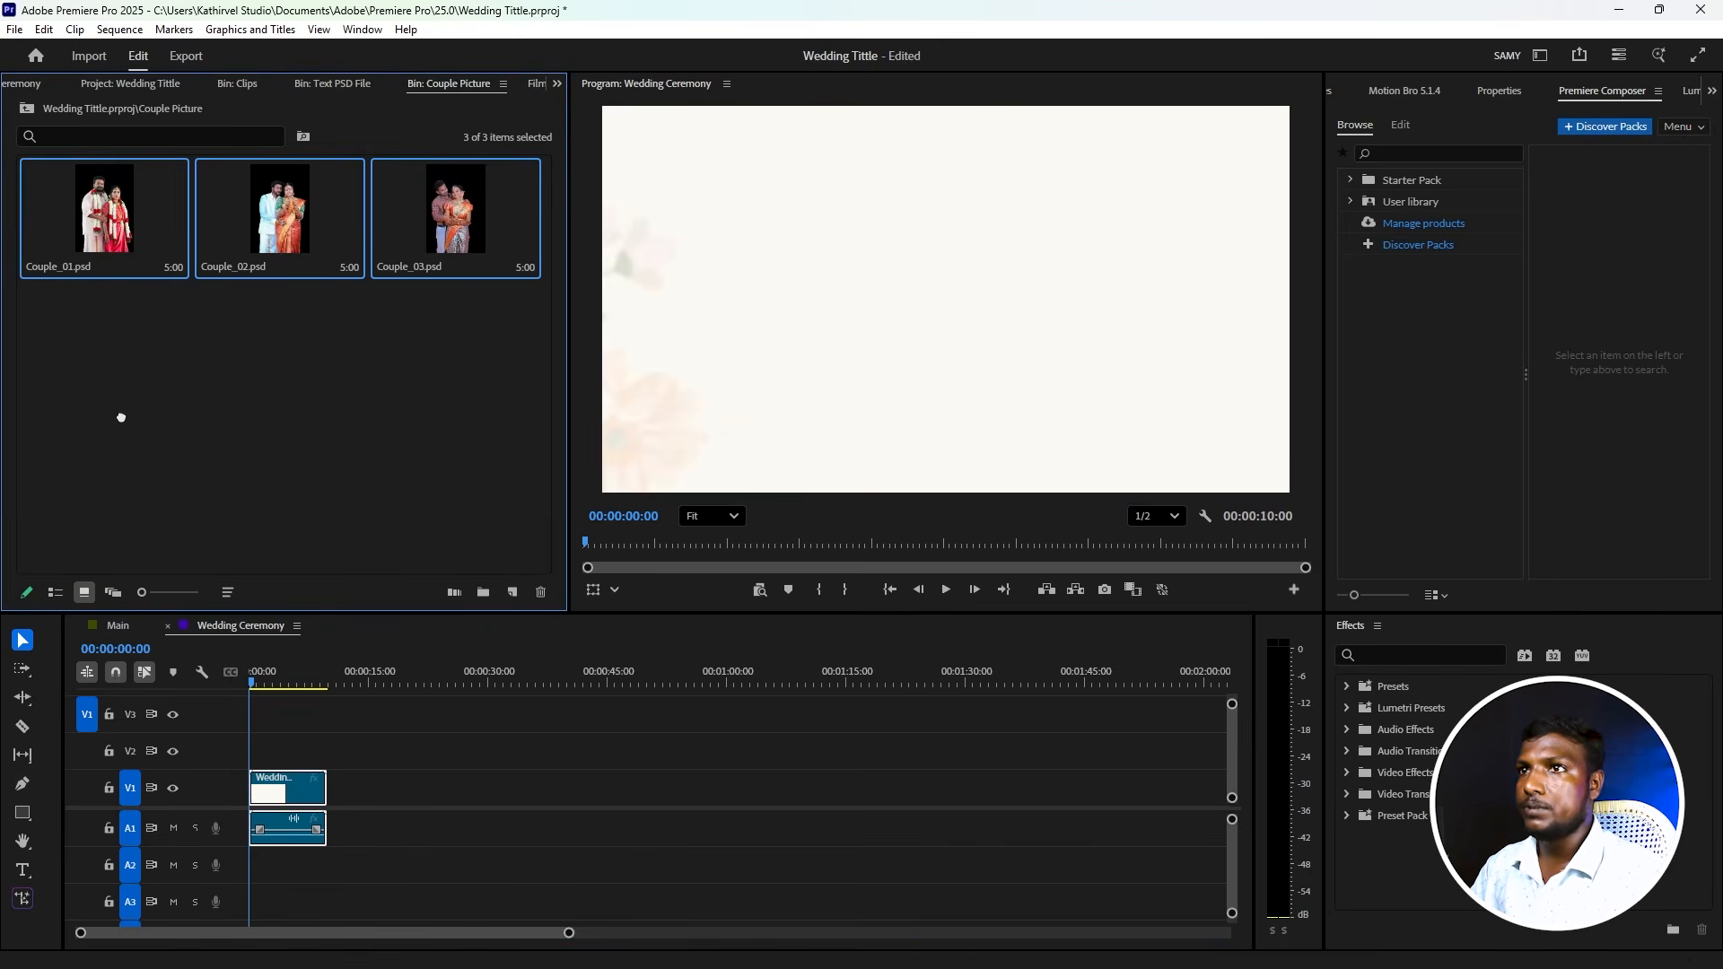
left_click(201, 426)
left_click_drag(83, 222, 269, 754)
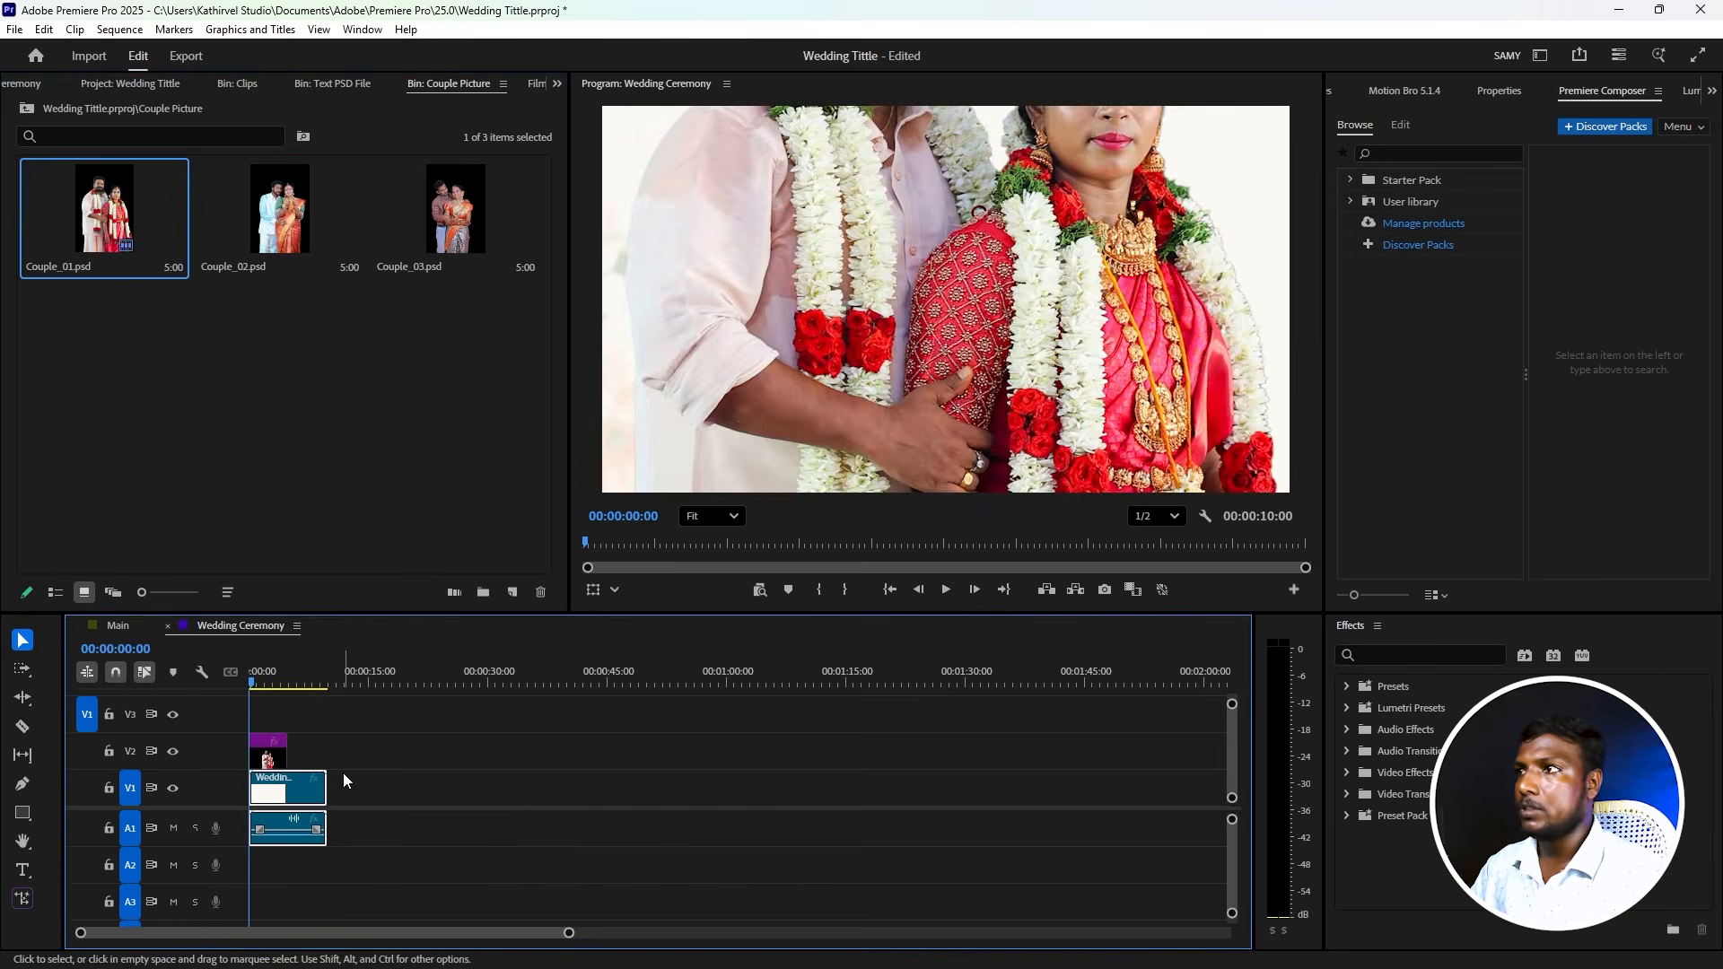
left_click(267, 756)
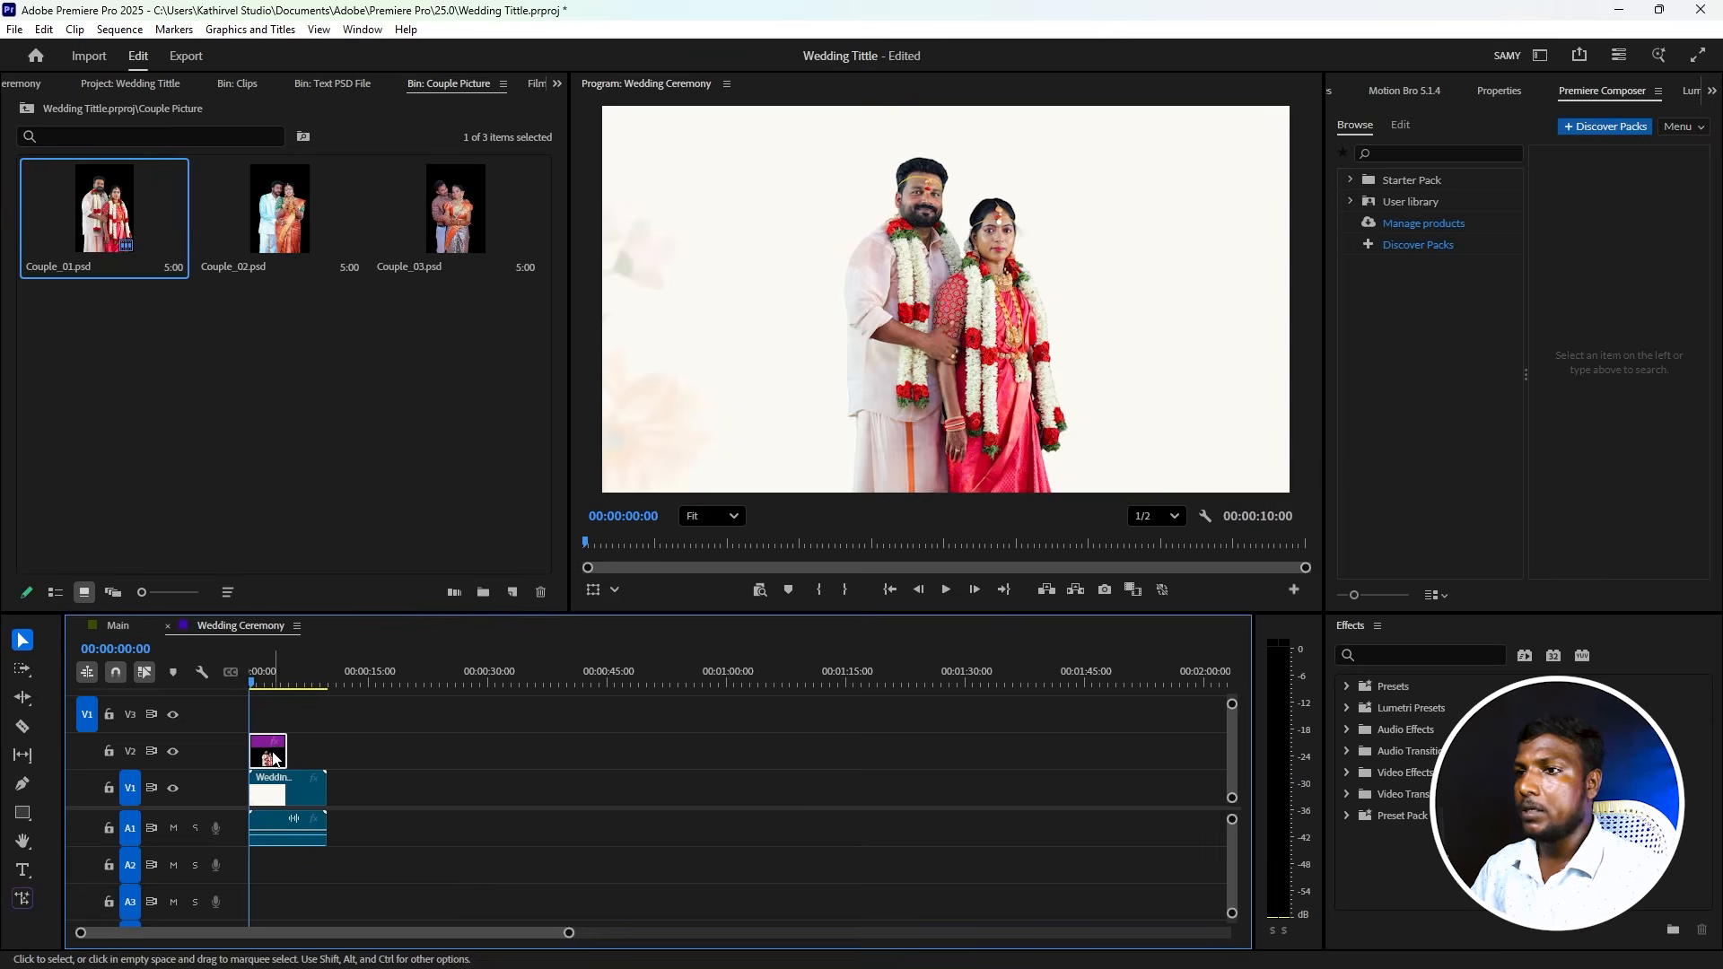
- Position Couple_01.psd, scaled to the frame size, in the left half of the picture and extend its clip to the background's end
right_click(268, 758)
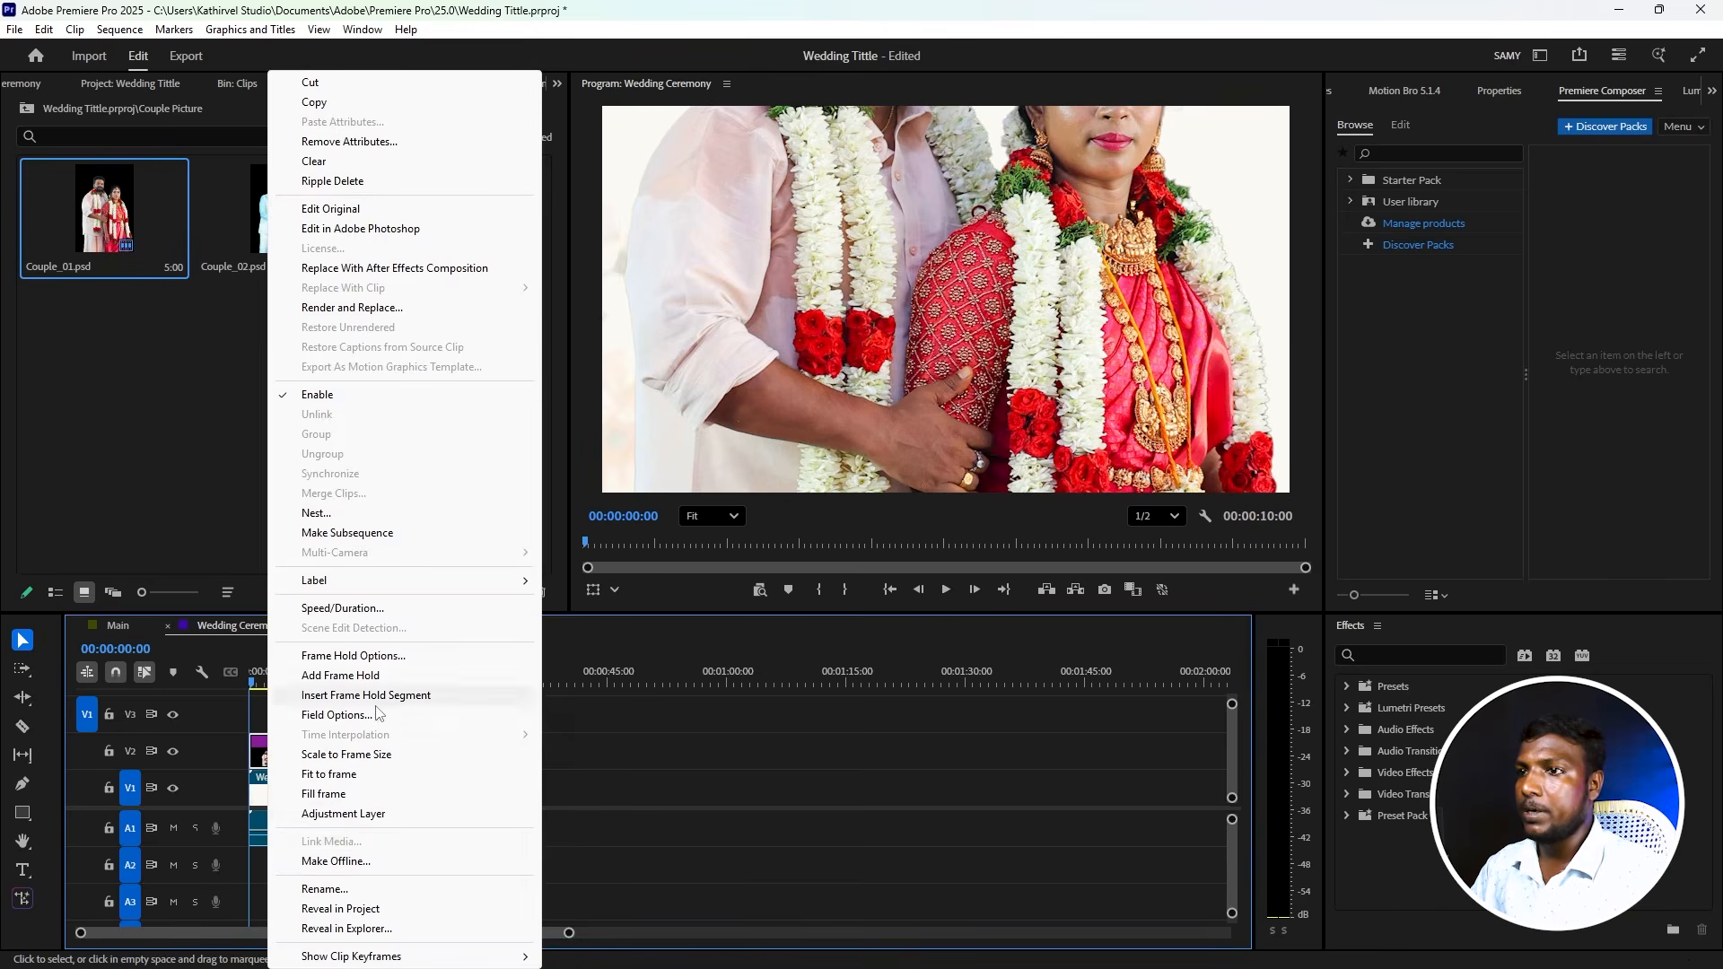
left_click(377, 756)
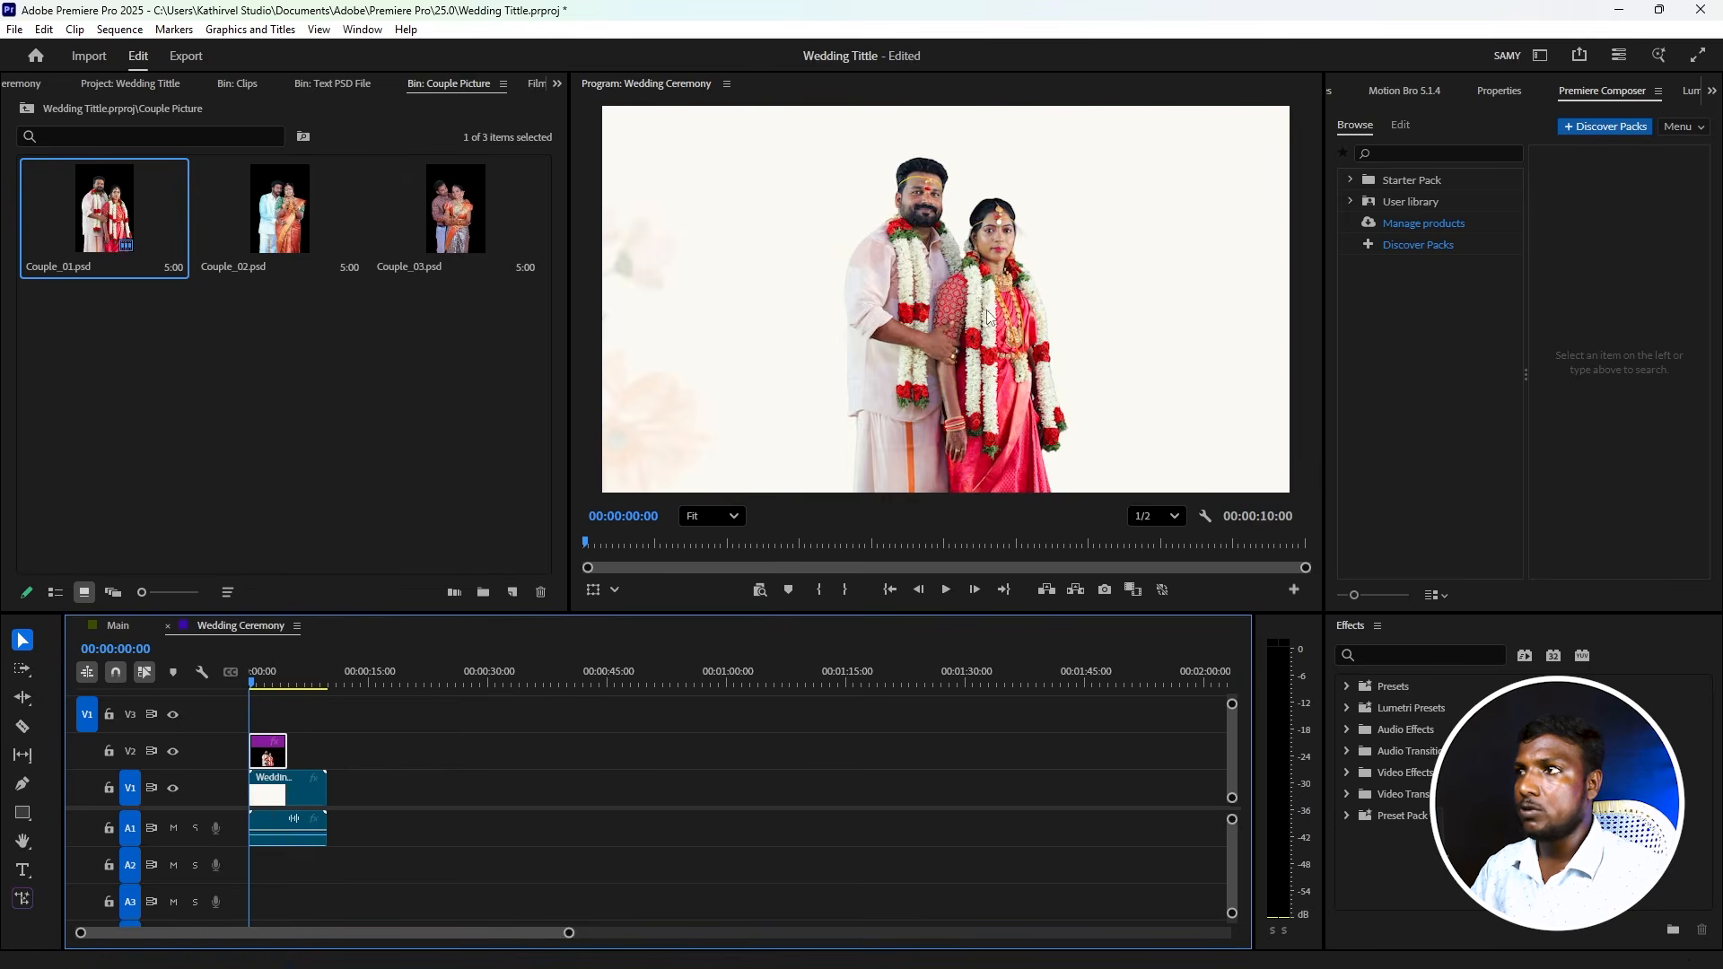
left_click_drag(995, 393, 842, 395)
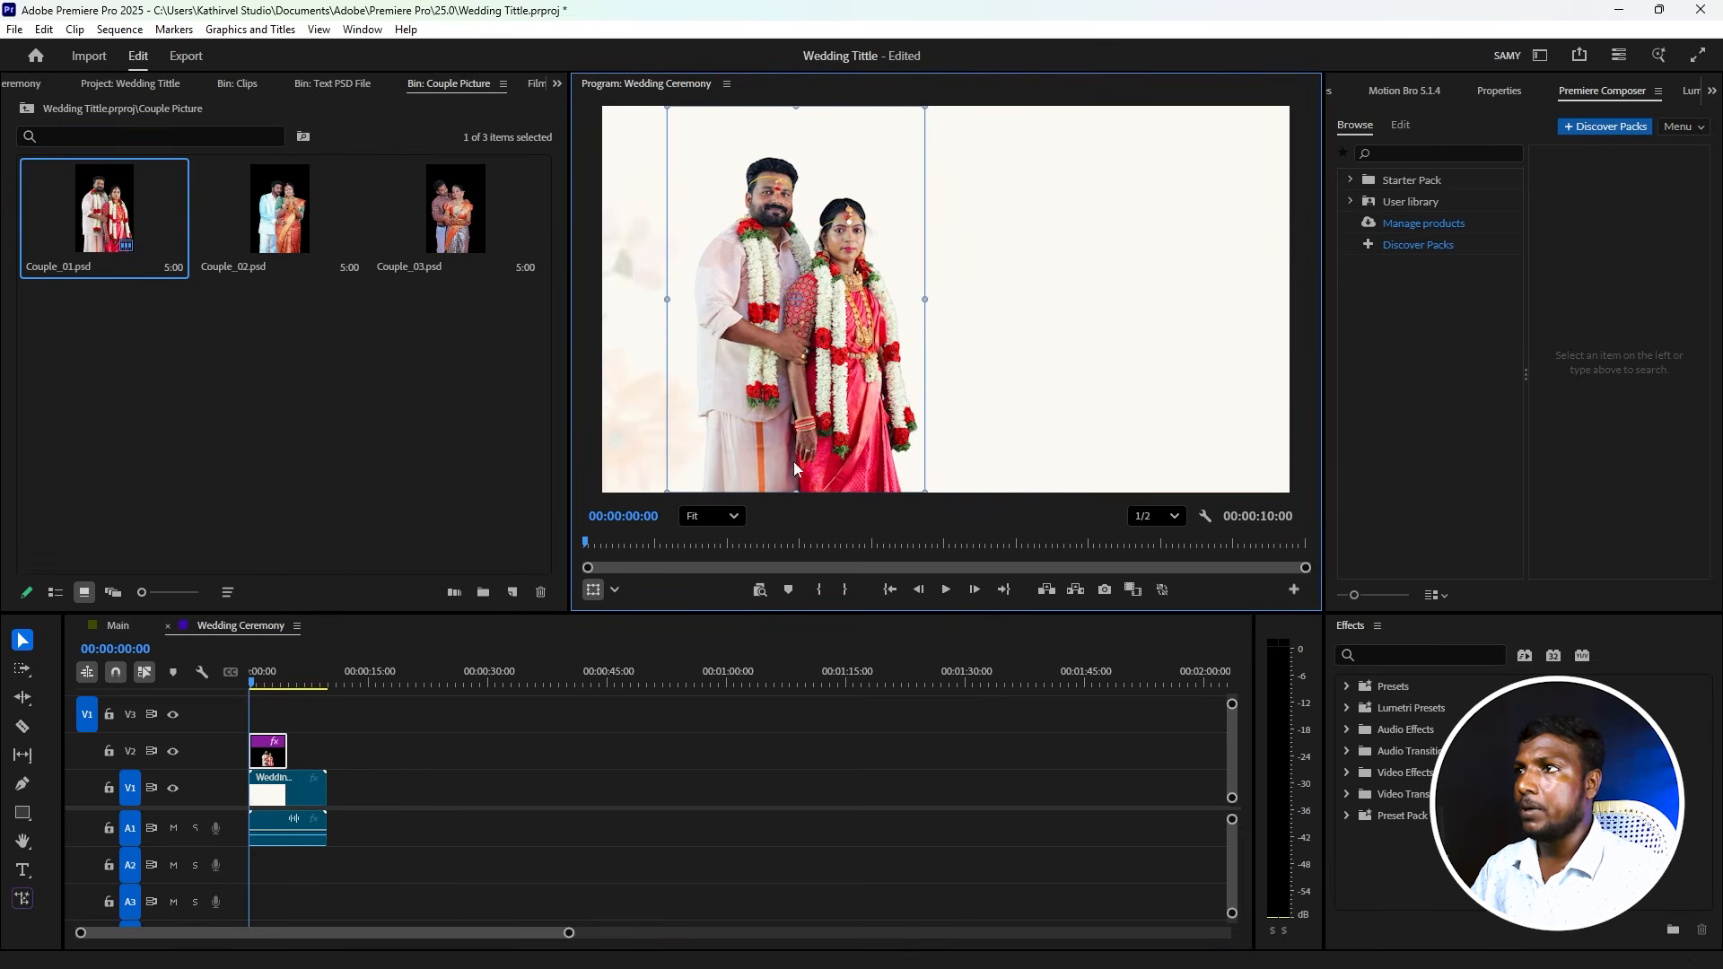
left_click_drag(286, 751, 325, 751)
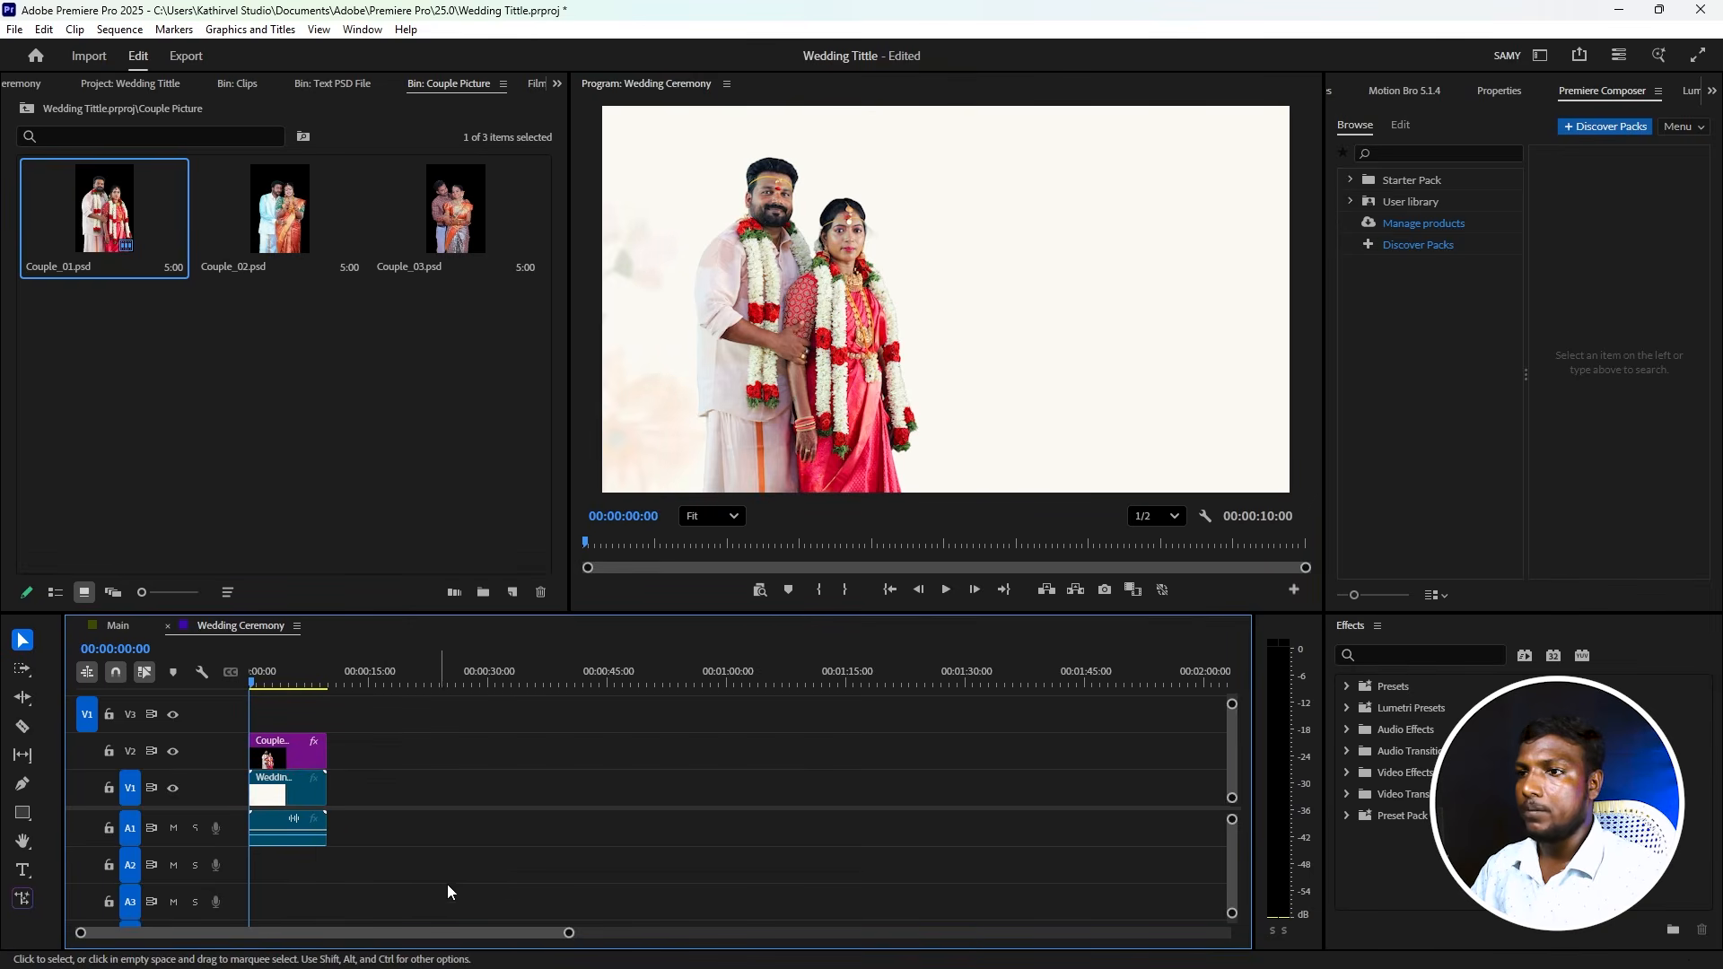
left_click_drag(1232, 751, 1235, 756)
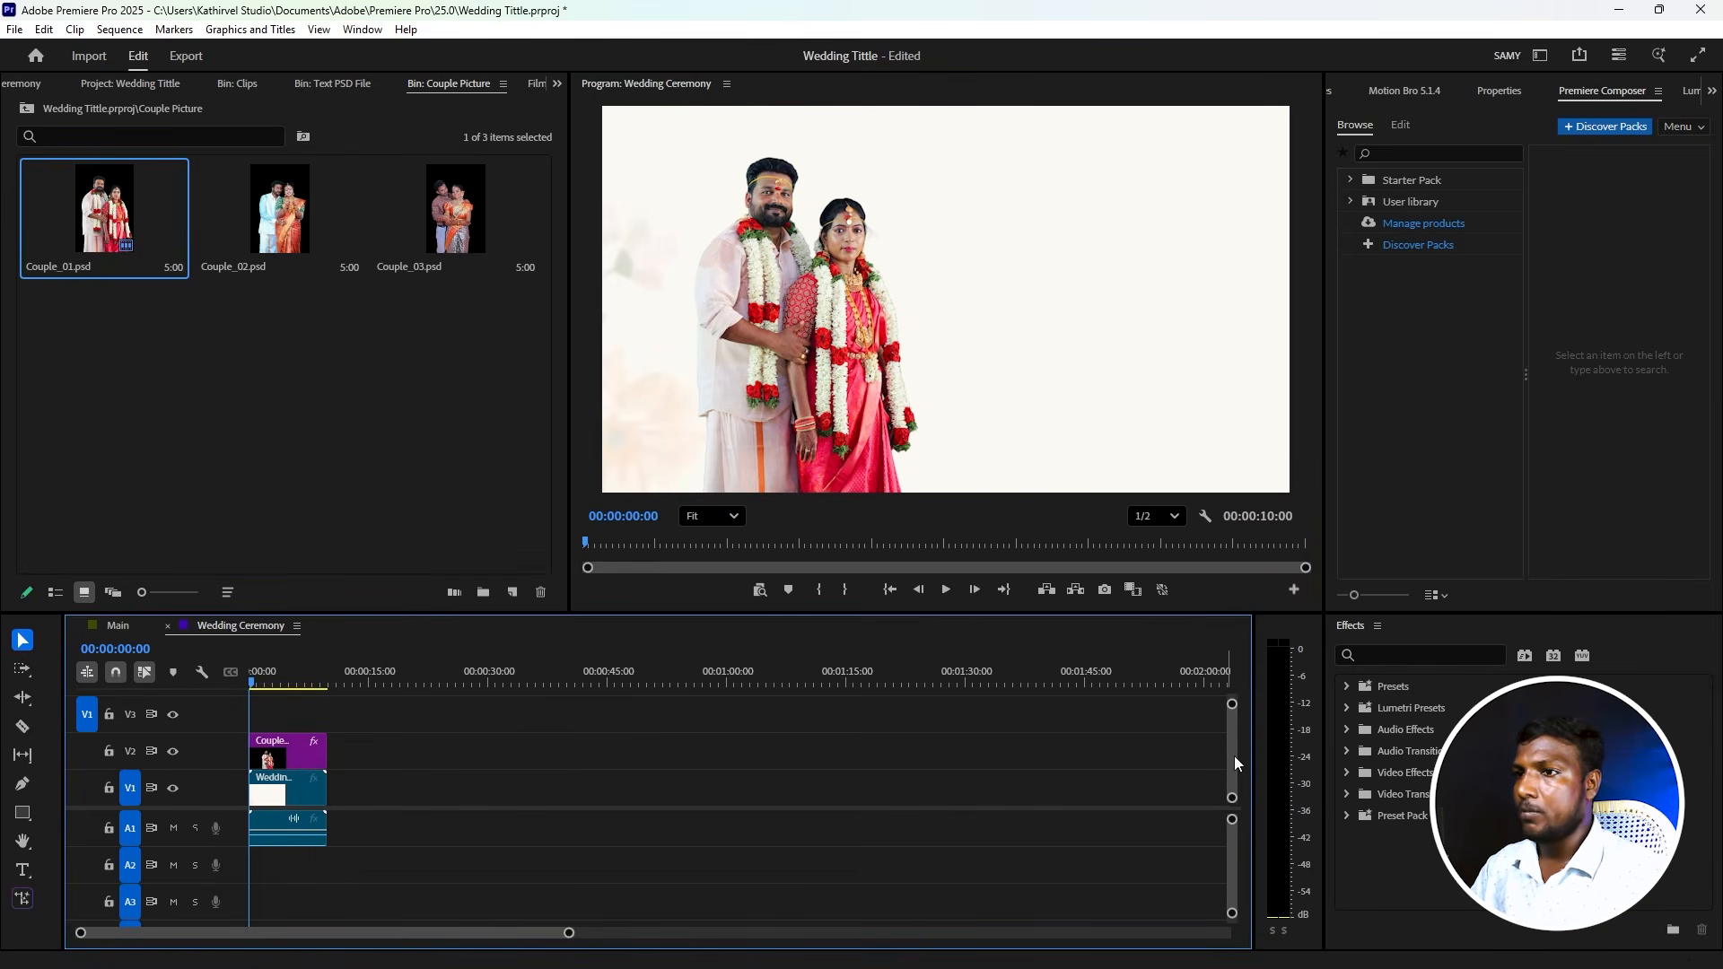
- Place Wedding.psd from the Text PSD File bin above the couple clip for the same duration and raise it to track V4
left_click(365, 87)
left_click(444, 193)
left_click_drag(442, 219, 325, 710)
left_click(294, 730)
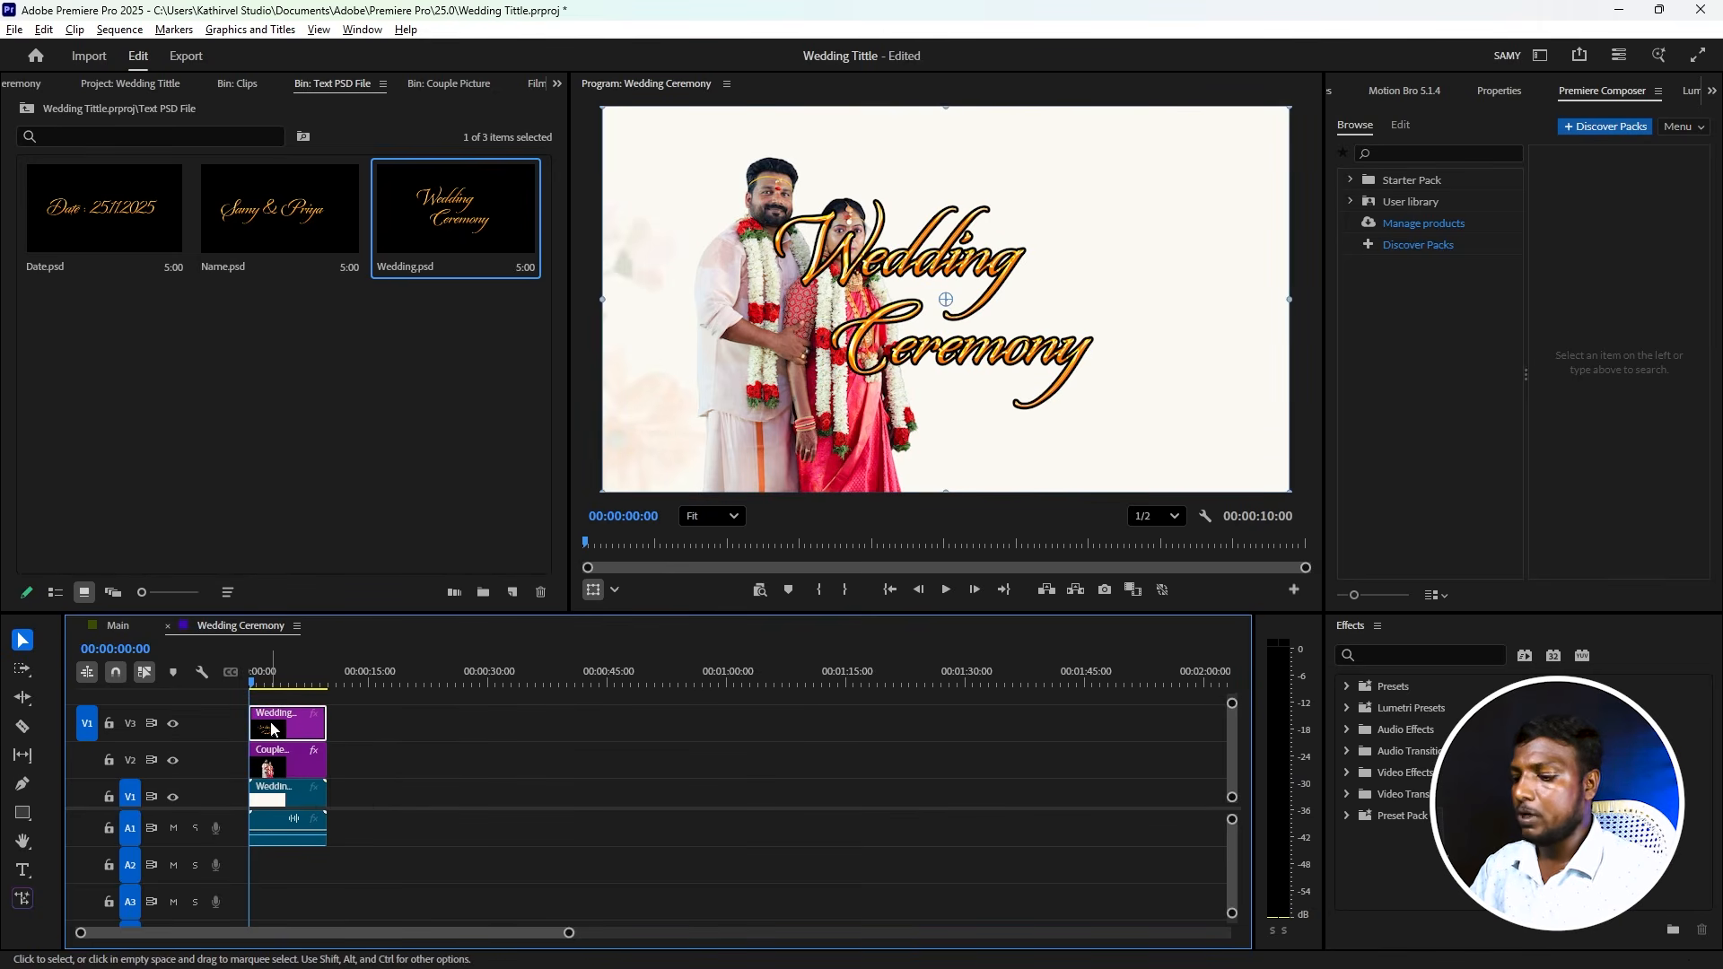
key("alt+Up")
scroll(314, 728, "up", 1)
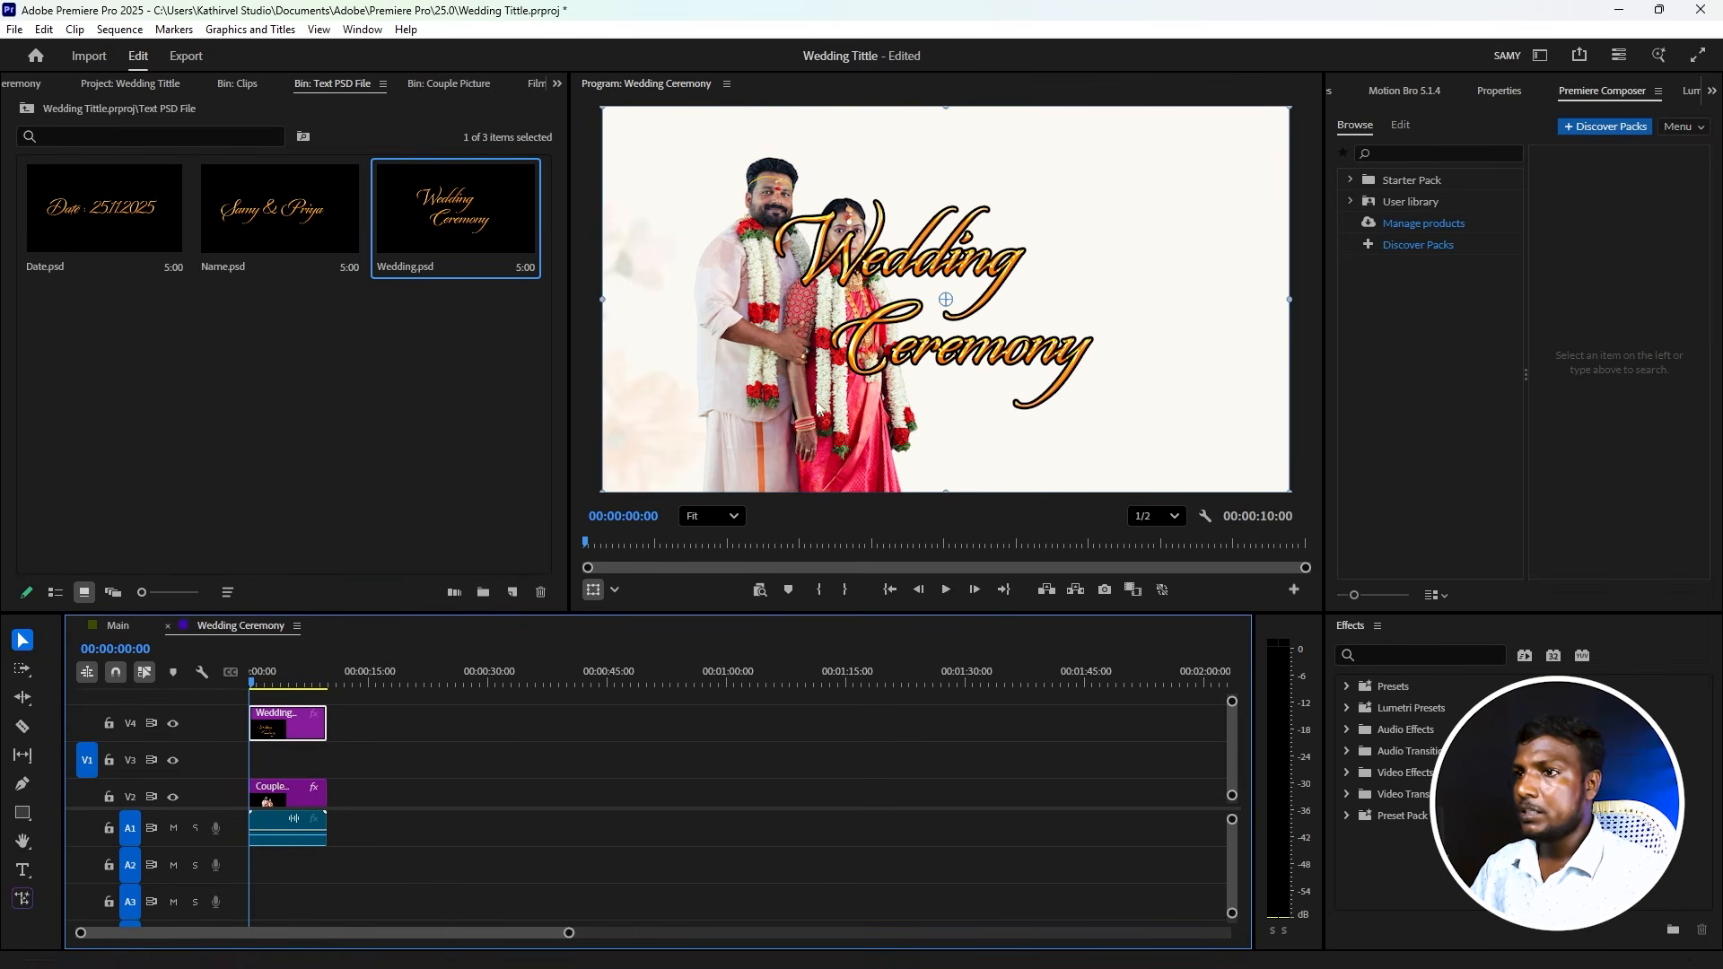
- Scale the Wedding Ceremony title to about half size at the upper right of the picture and preview the composition
left_click_drag(602, 299, 780, 301)
left_click_drag(939, 344, 1066, 248)
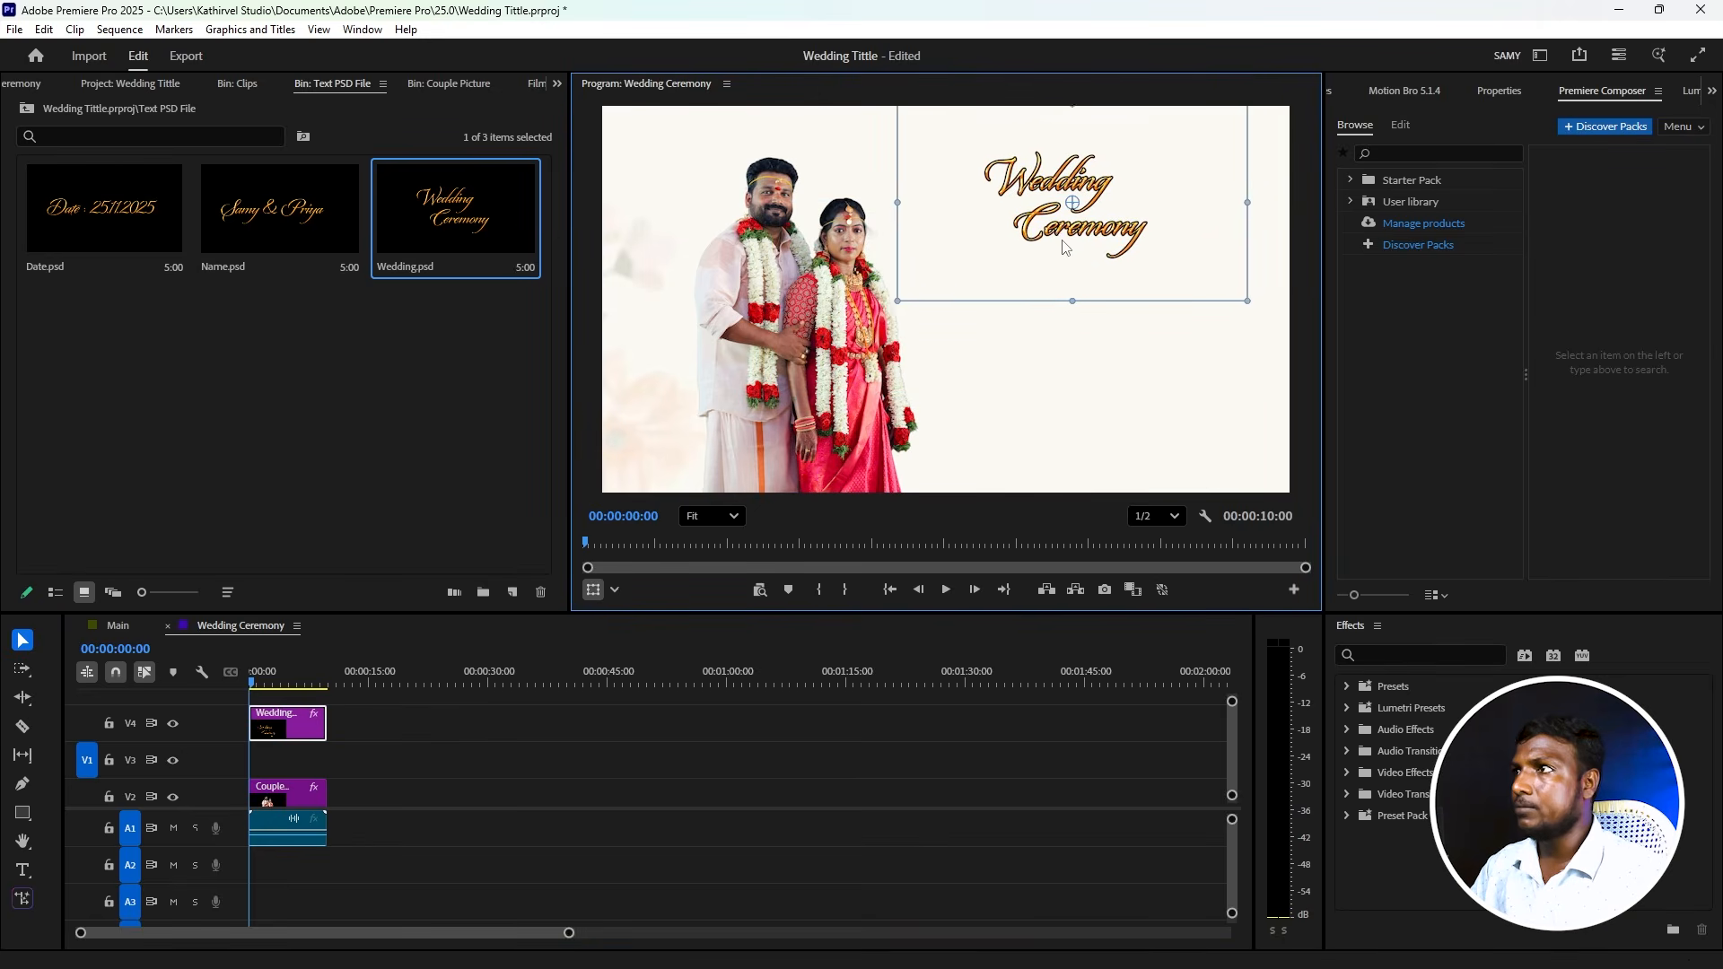
left_click(413, 740)
key("space")
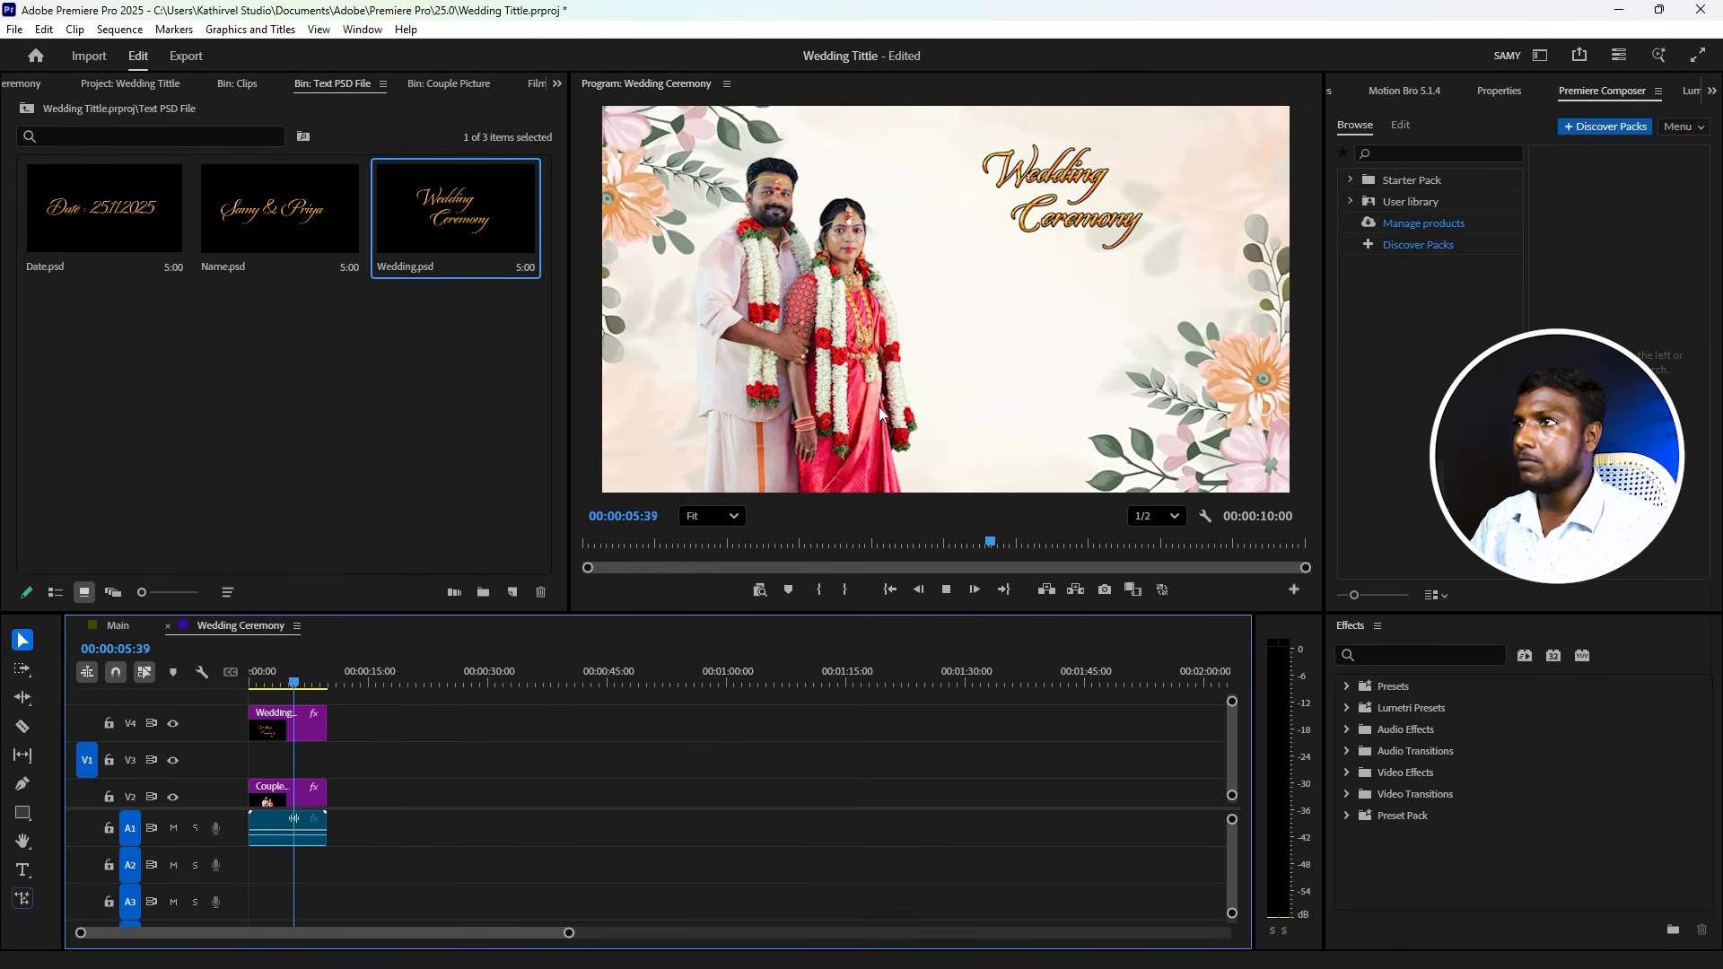
key("space")
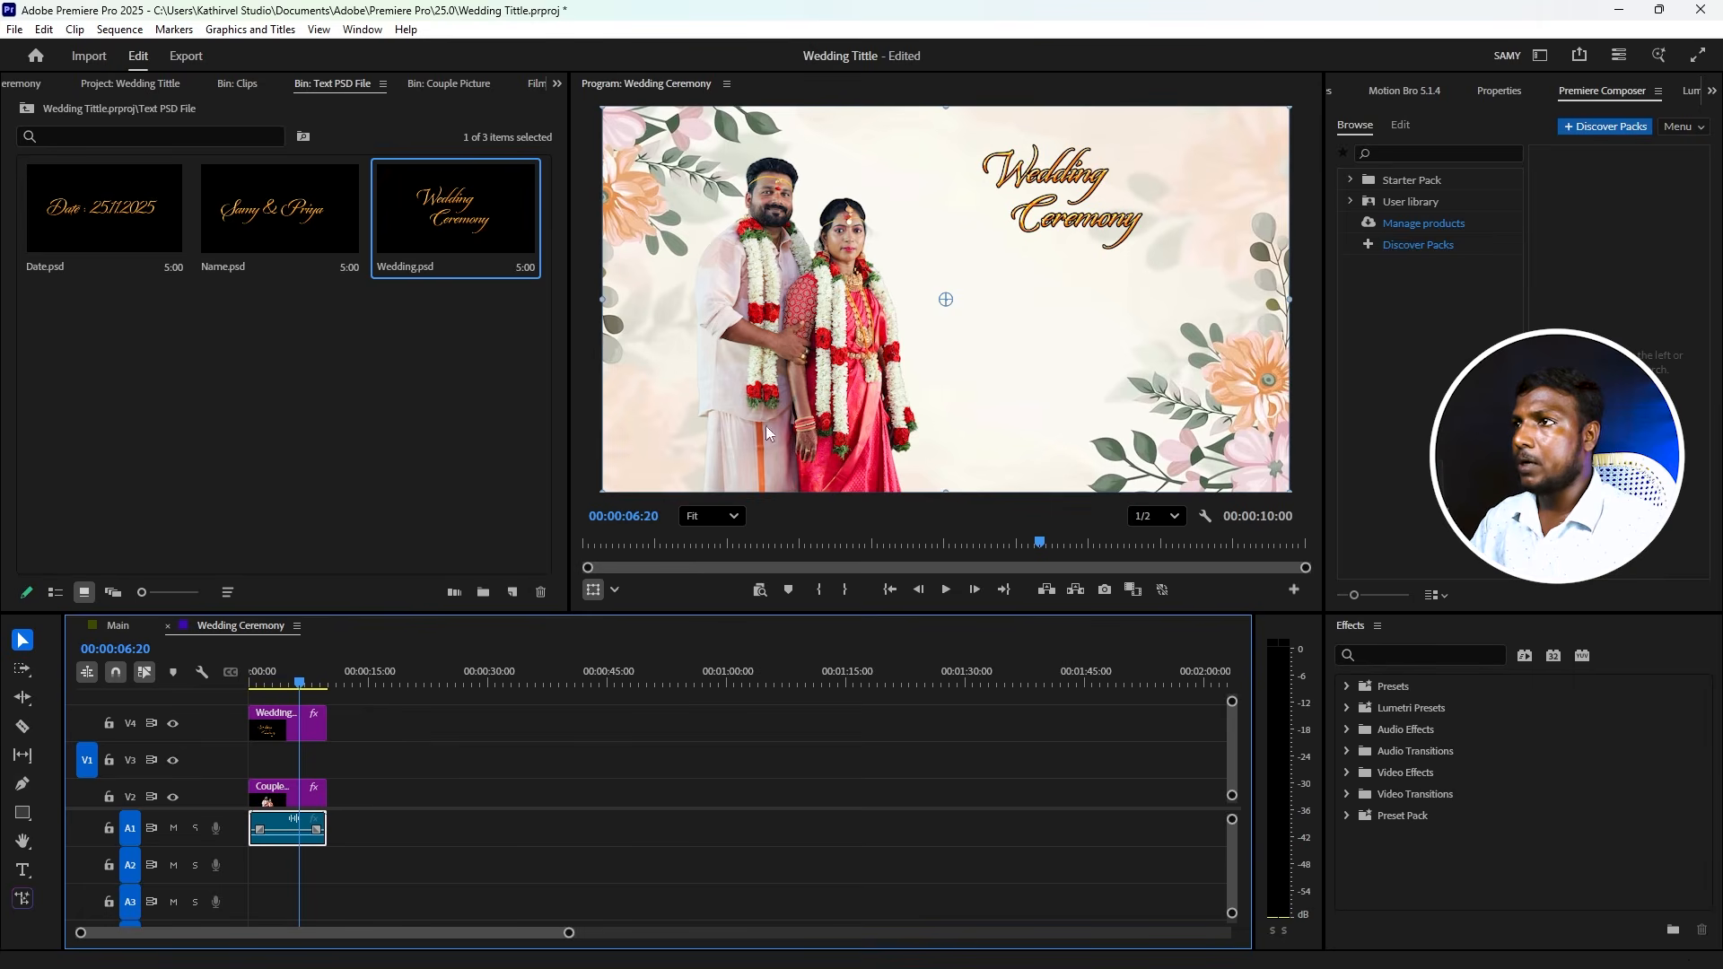
- Find the Transform video effect and apply it to the Couple_01.psd clip on track V2
left_click_drag(299, 684, 223, 692)
left_click(293, 793)
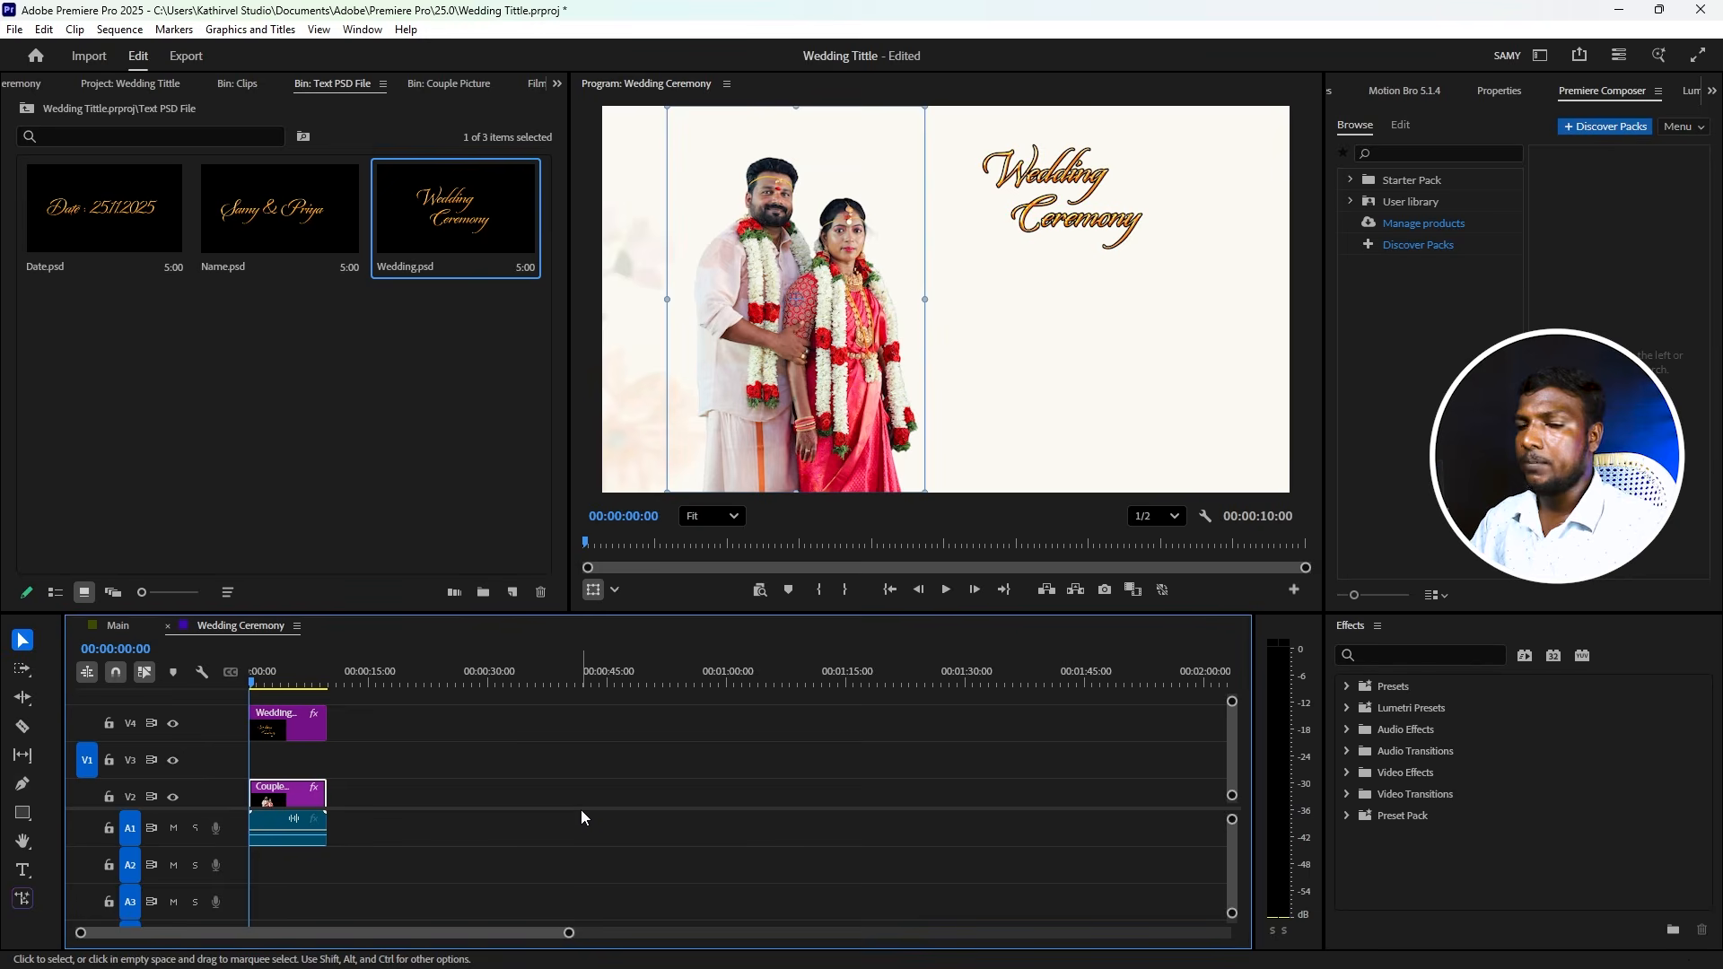
left_click(1398, 653)
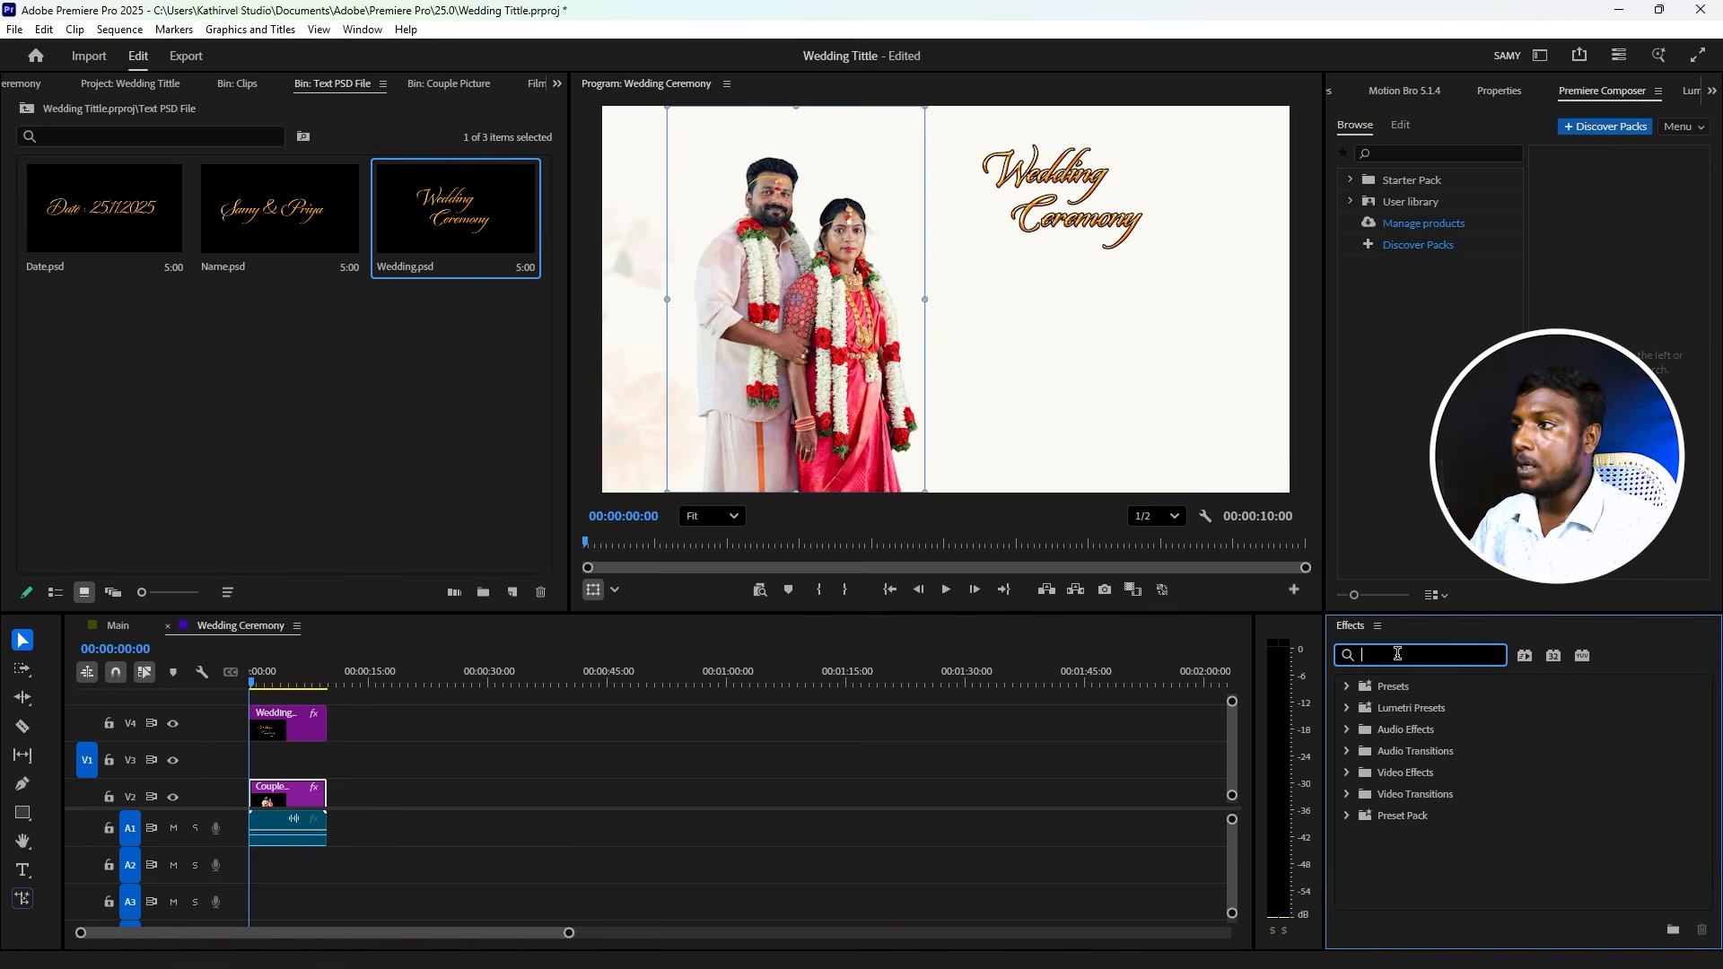
type("transfo")
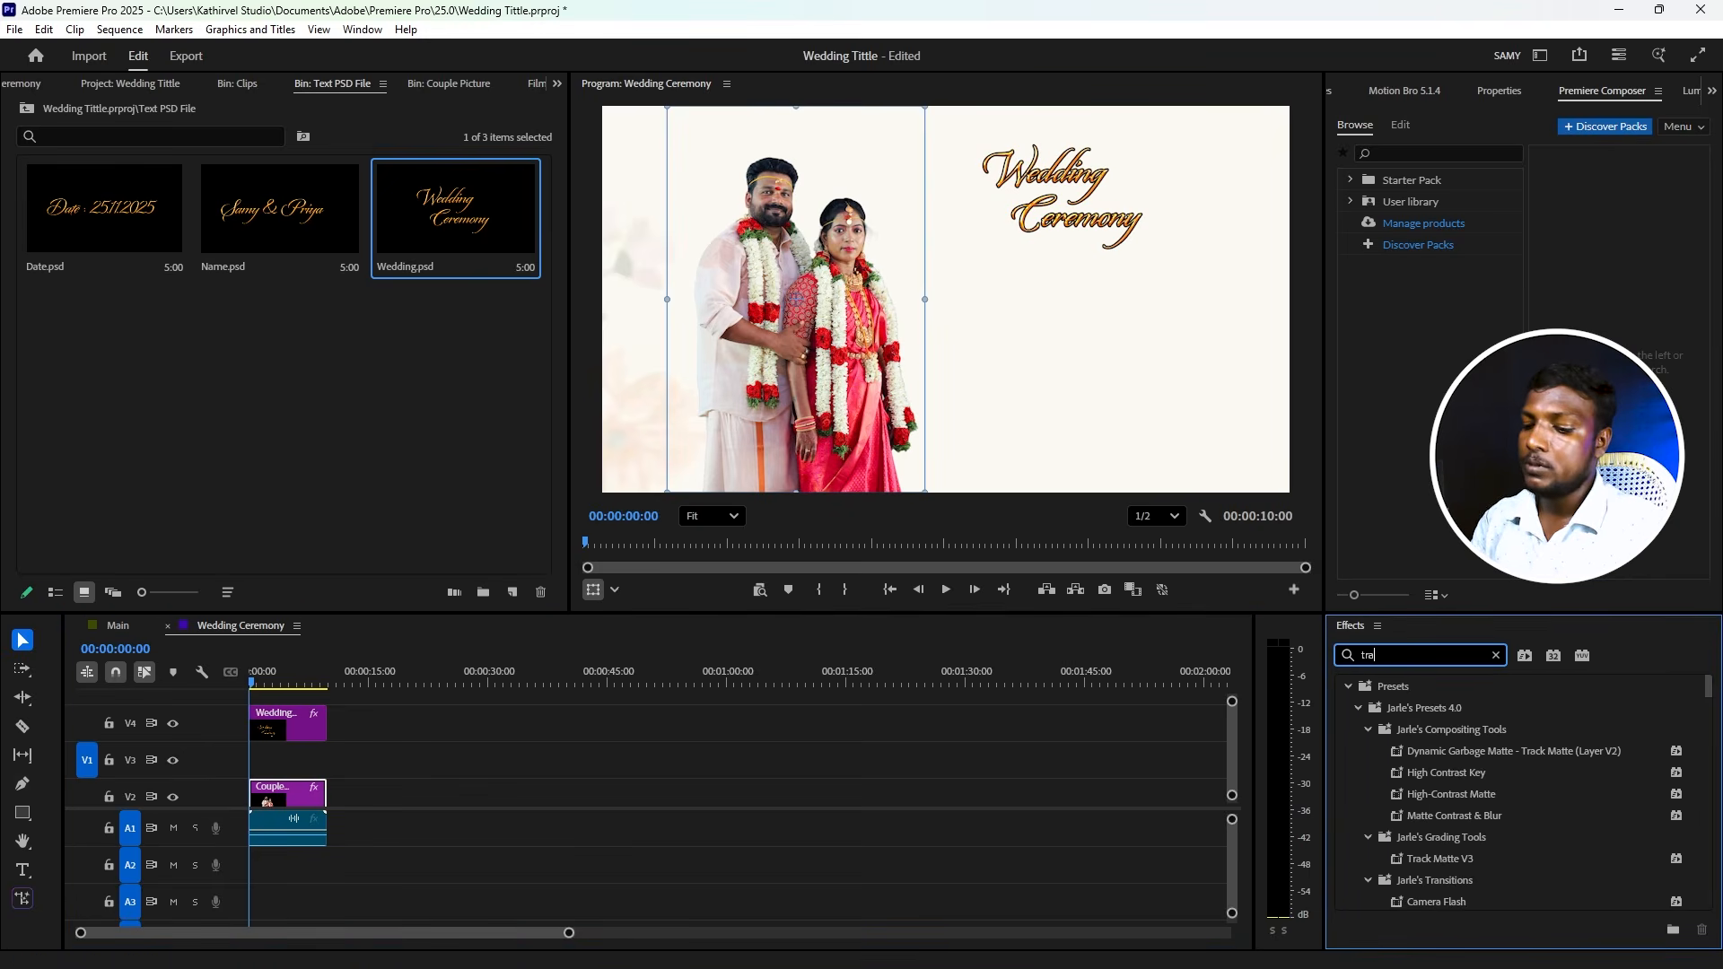
key("BackSpace")
key("BackSpace")
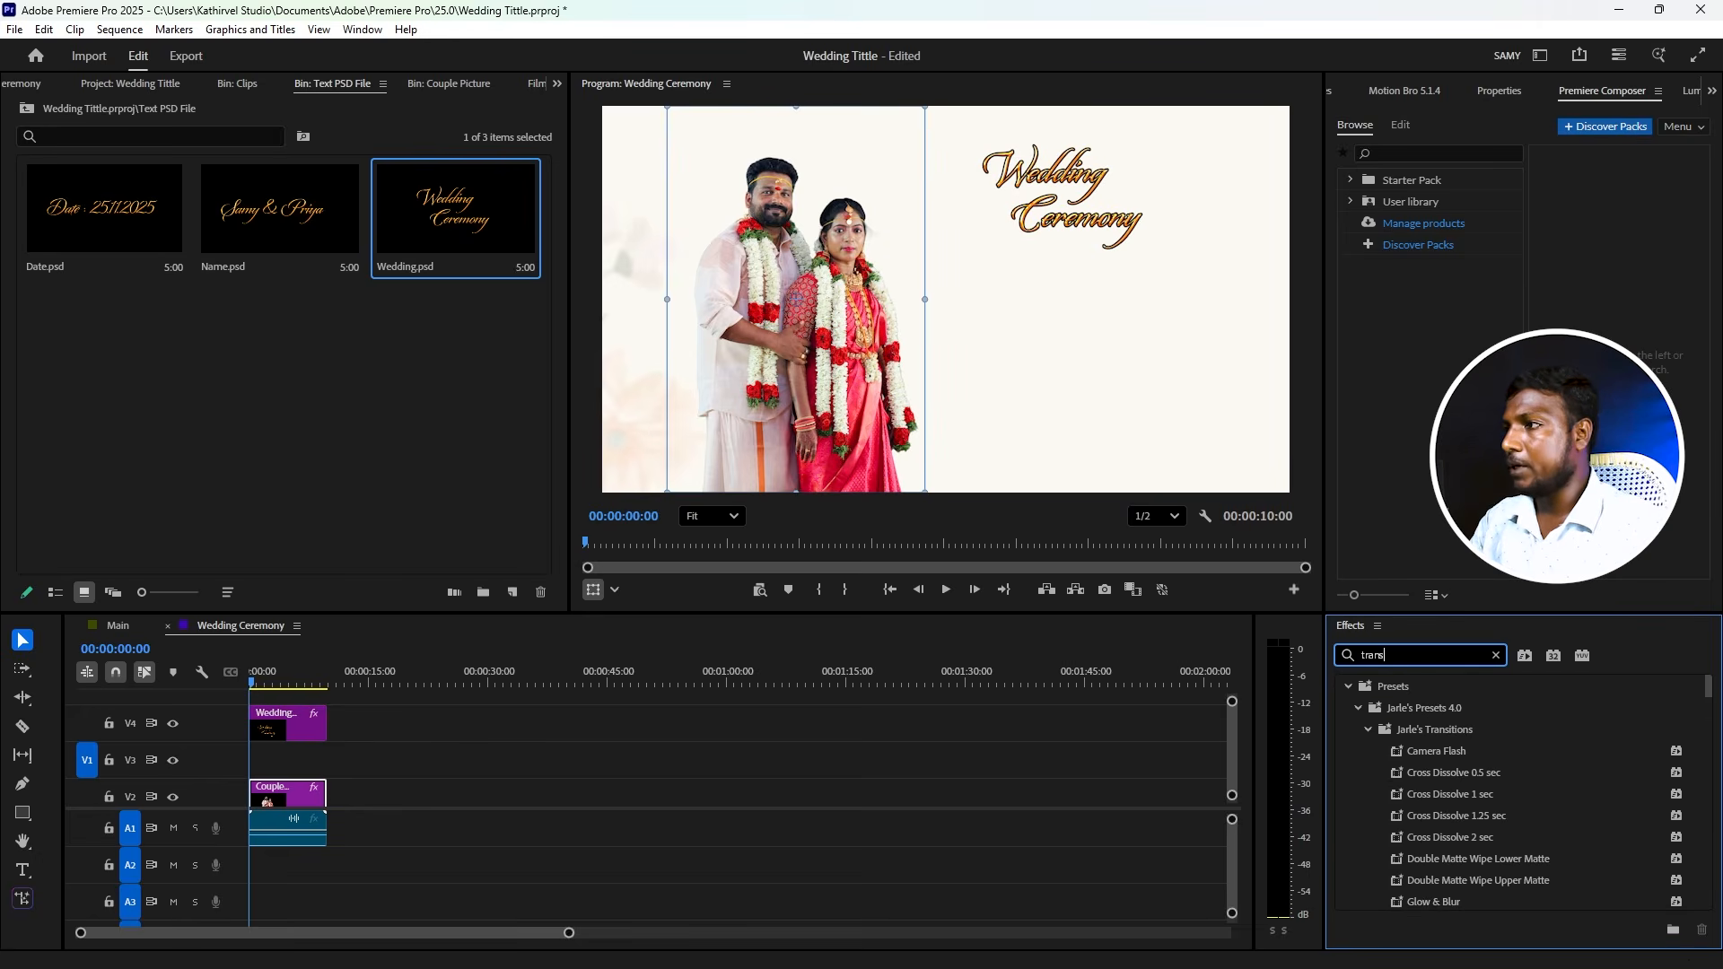
scroll(1469, 847, "down", 5)
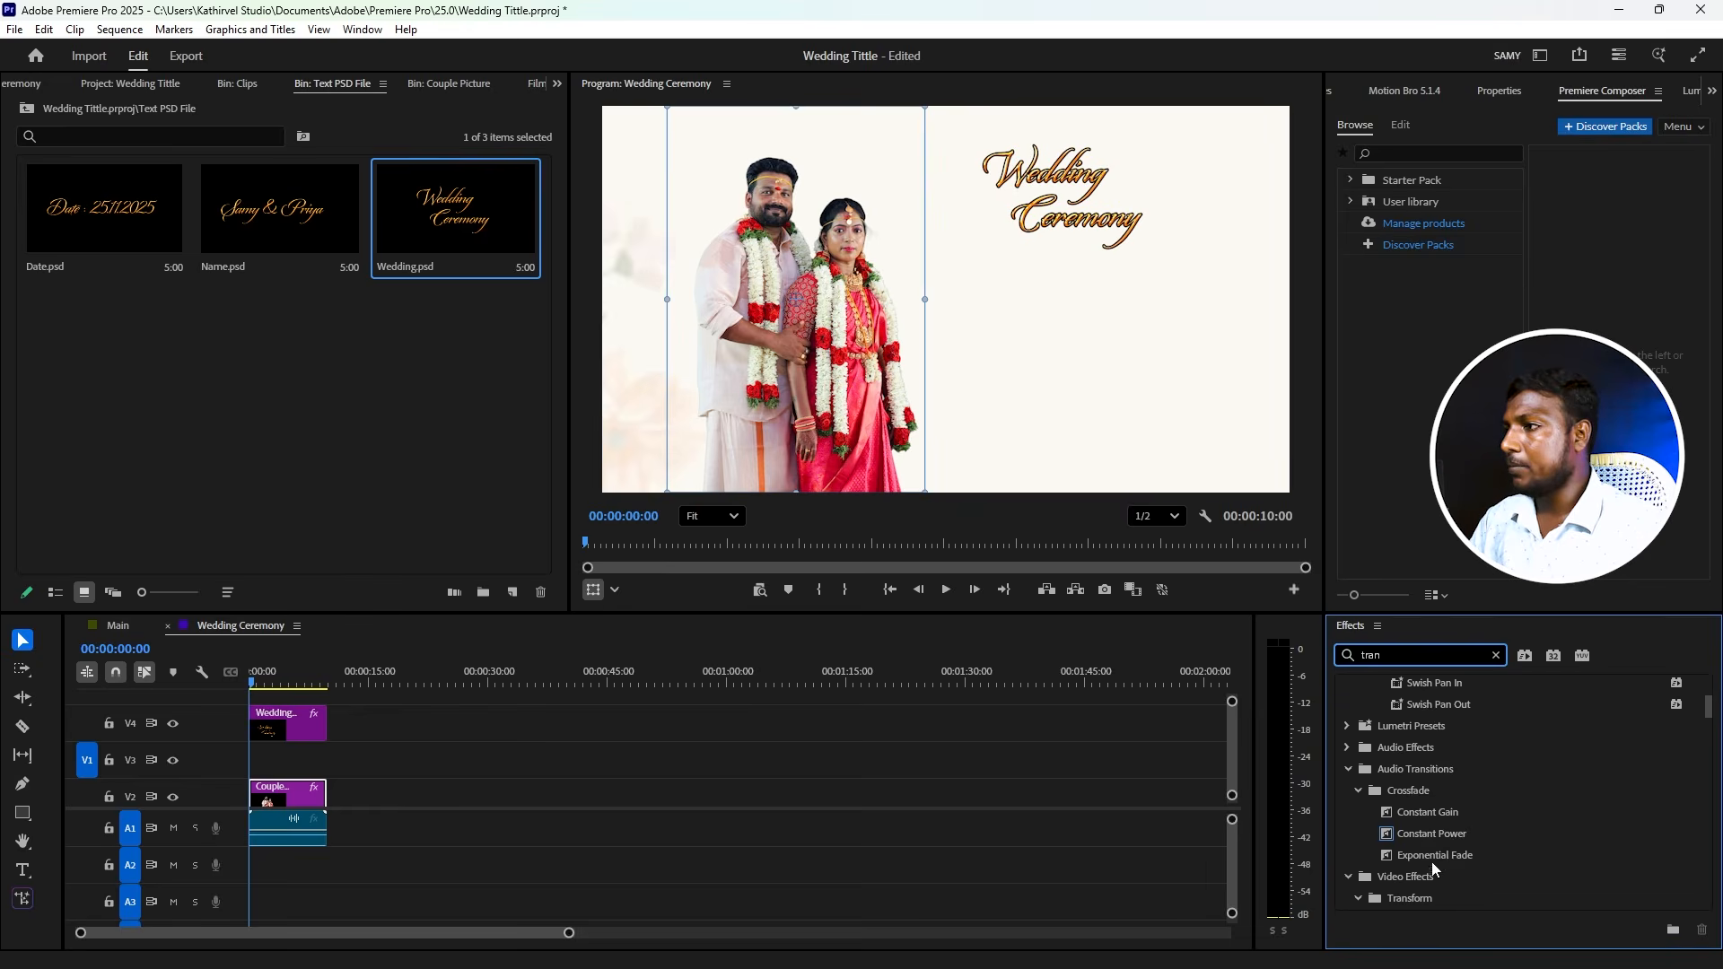
scroll(1436, 849, "down", 4)
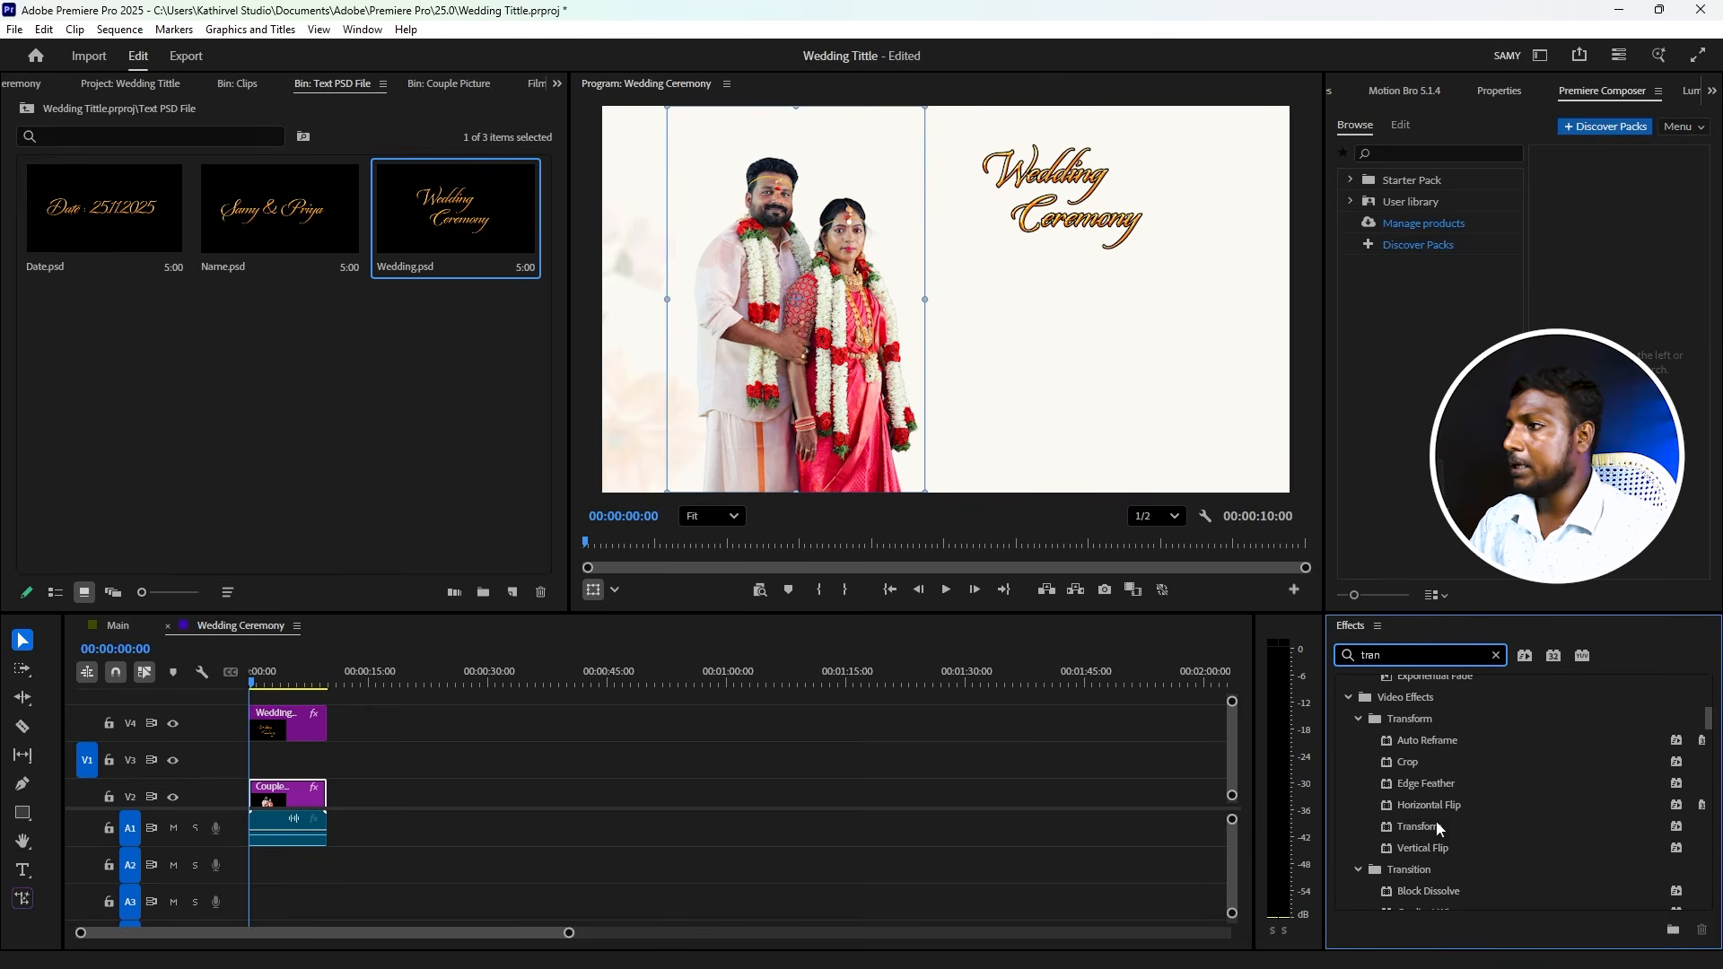
left_click_drag(1427, 827, 300, 794)
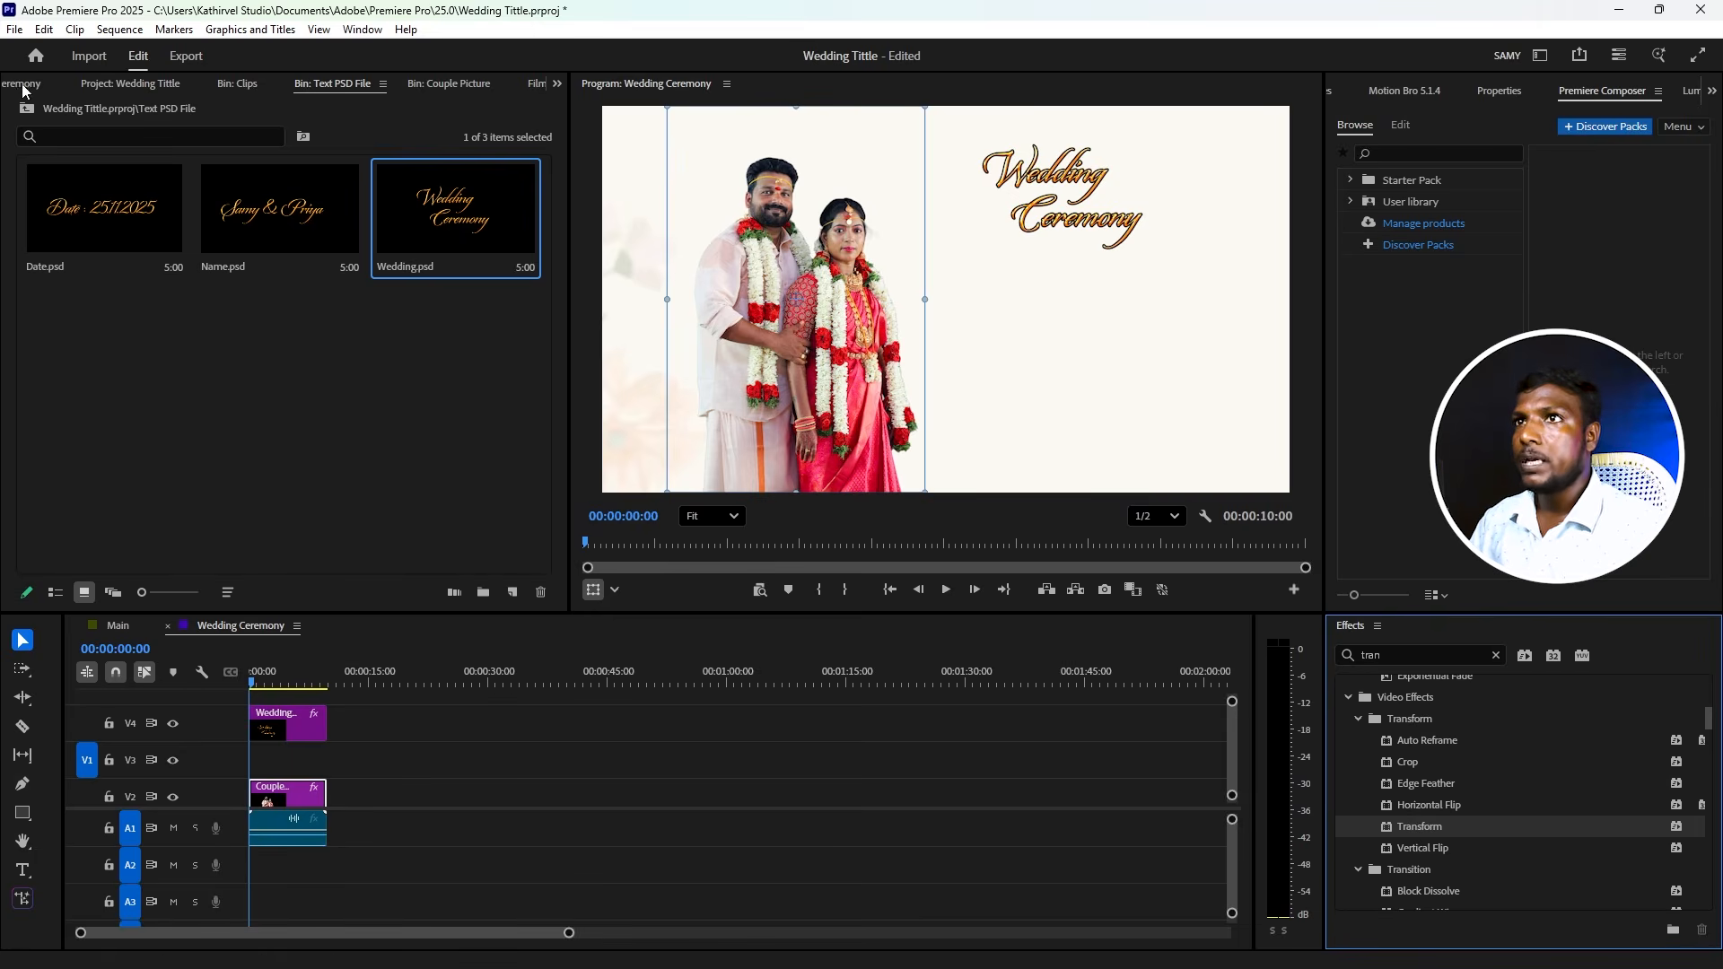
- Start keyframing the couple clip's Transform Position with a keyframe at 00:00:00:50
key("shift+5")
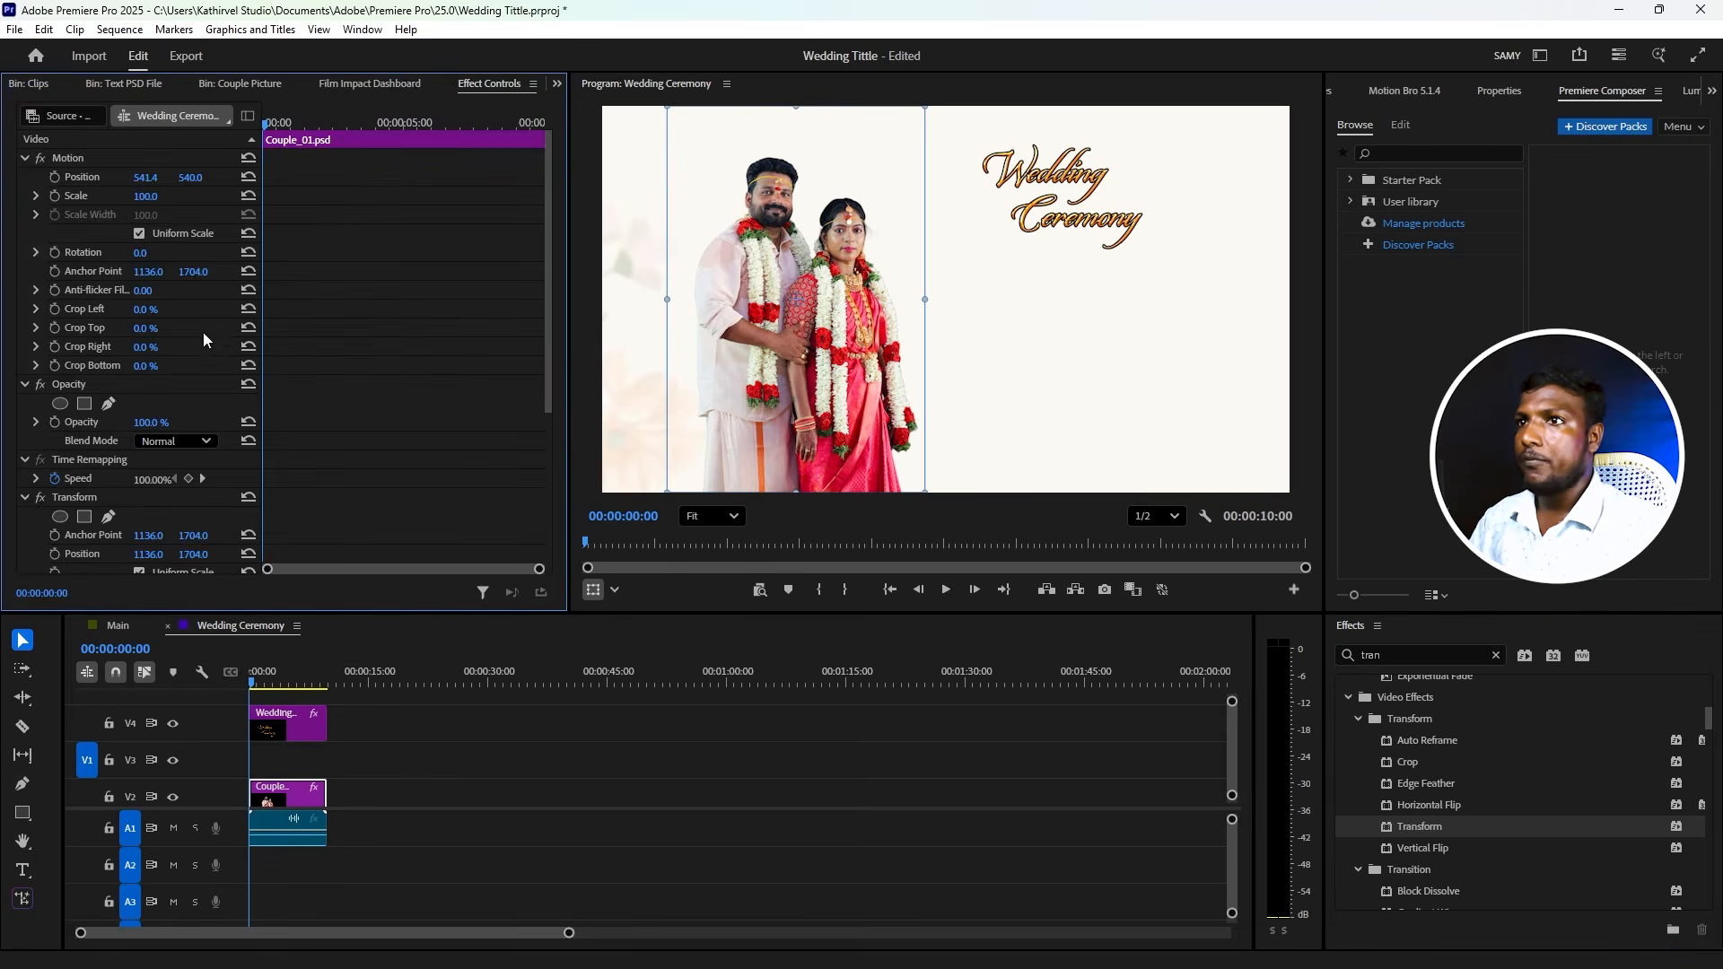
scroll(94, 461, "down", 2)
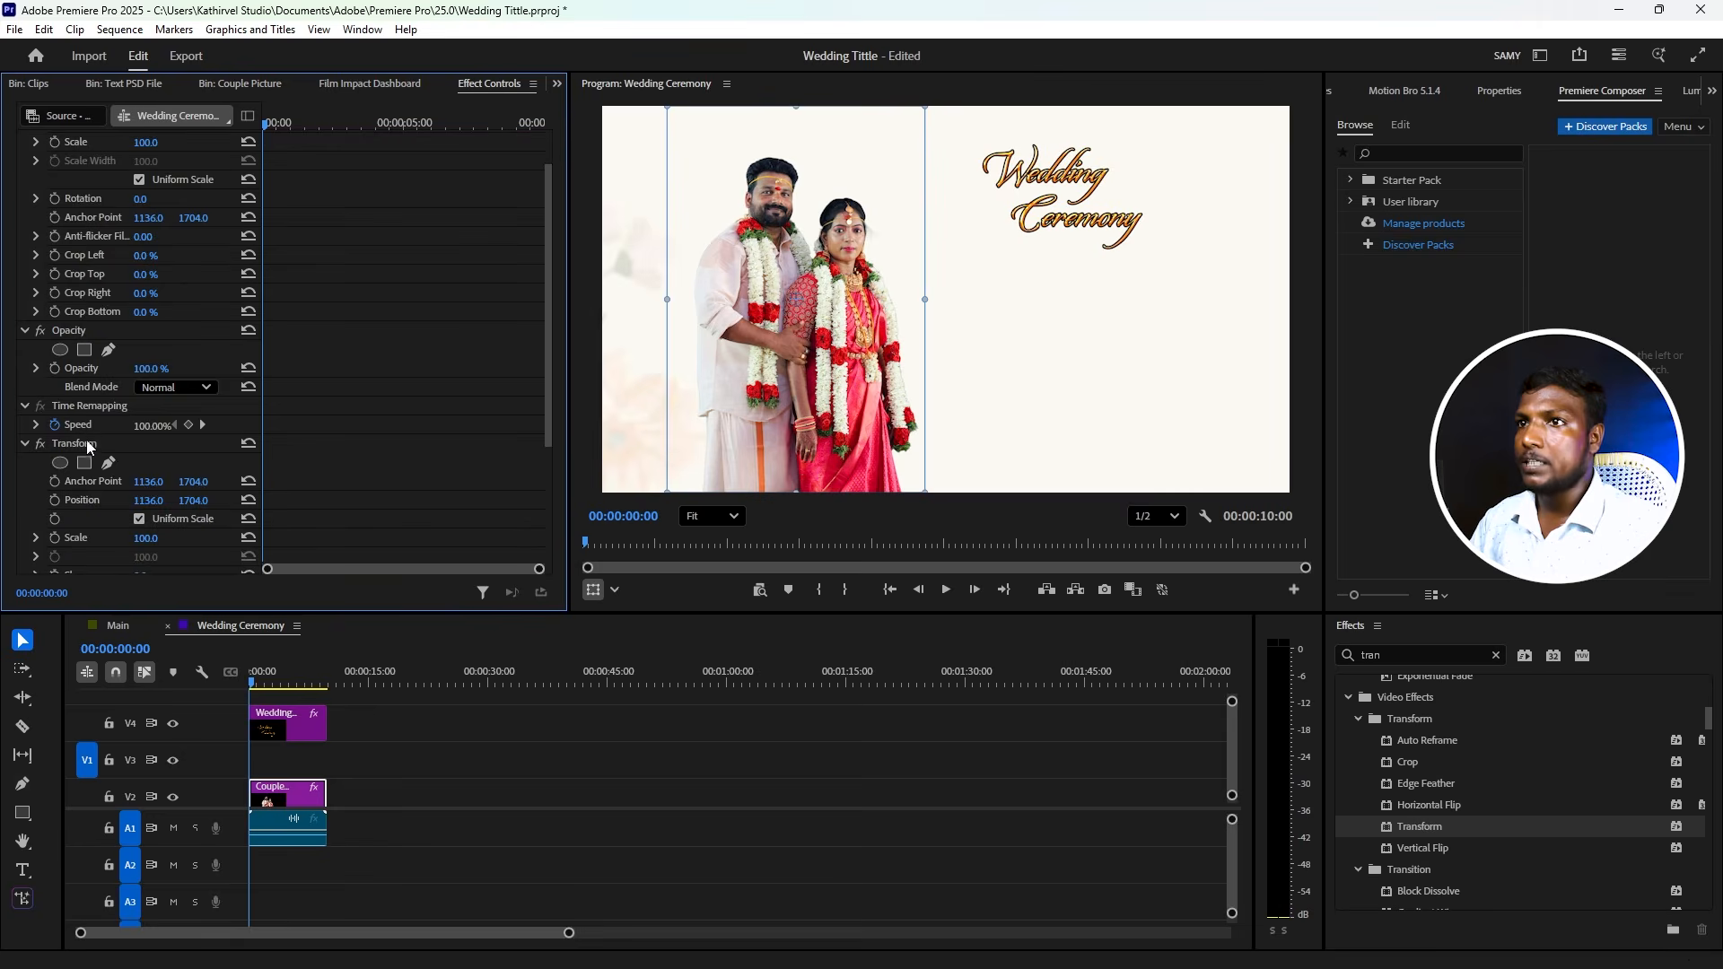
left_click(94, 445)
scroll(135, 467, "up", 2)
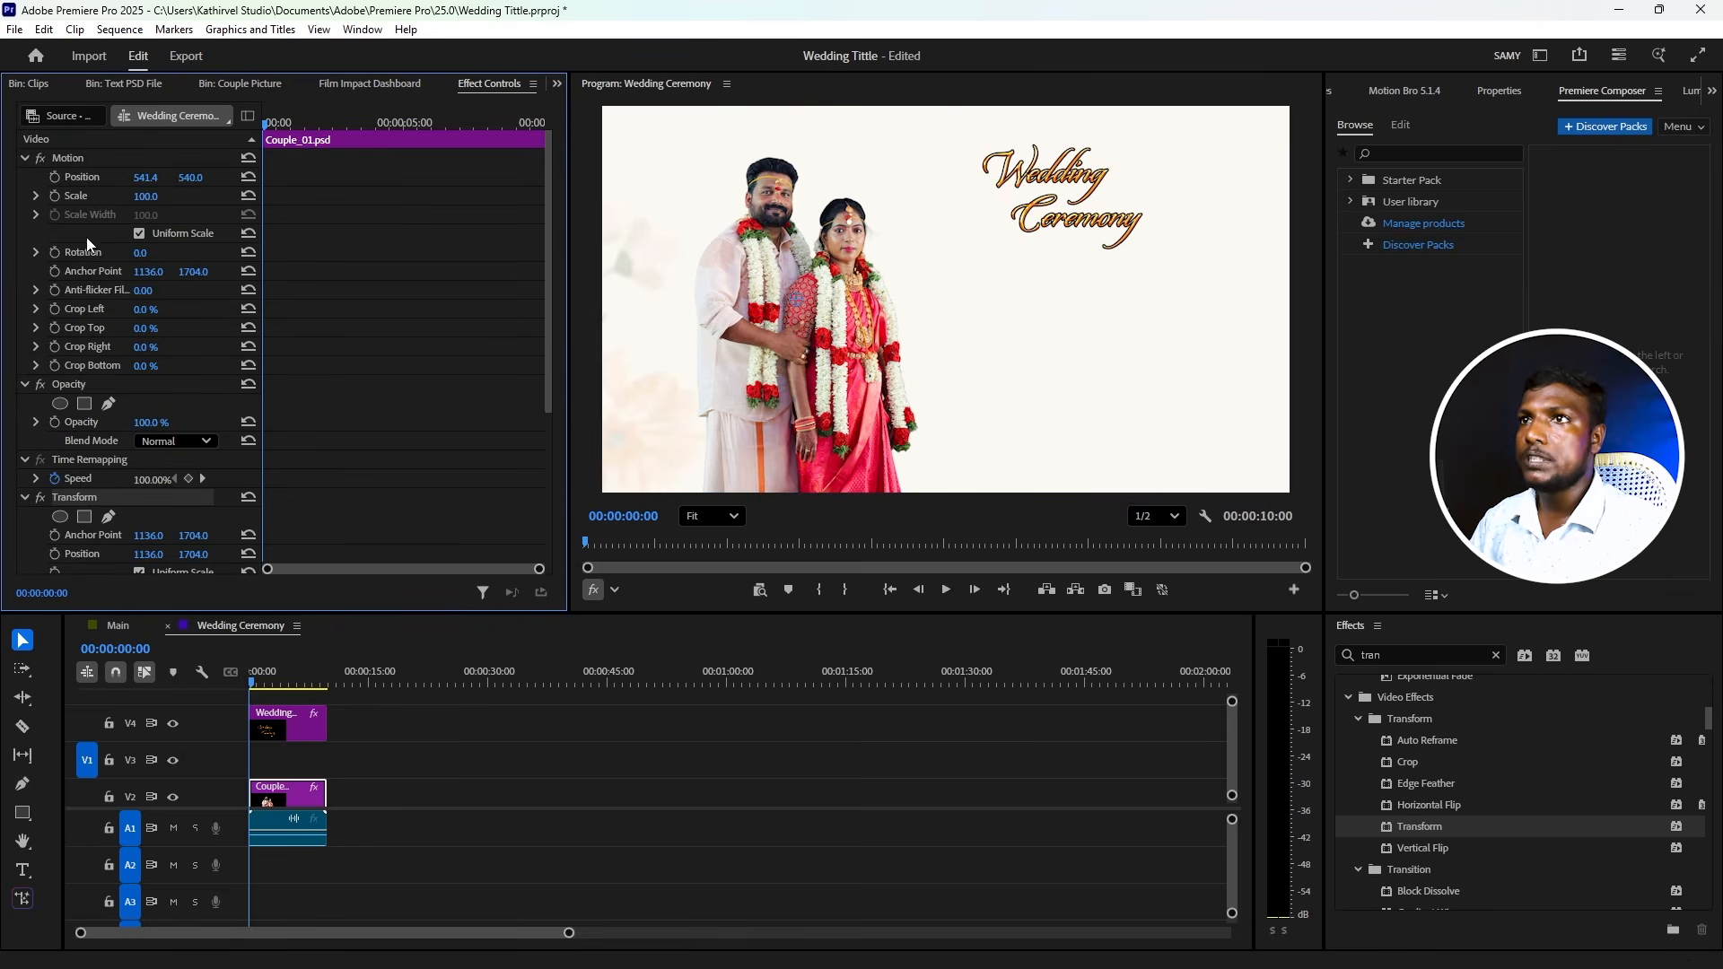
scroll(139, 501, "down", 3)
scroll(81, 476, "down", 2)
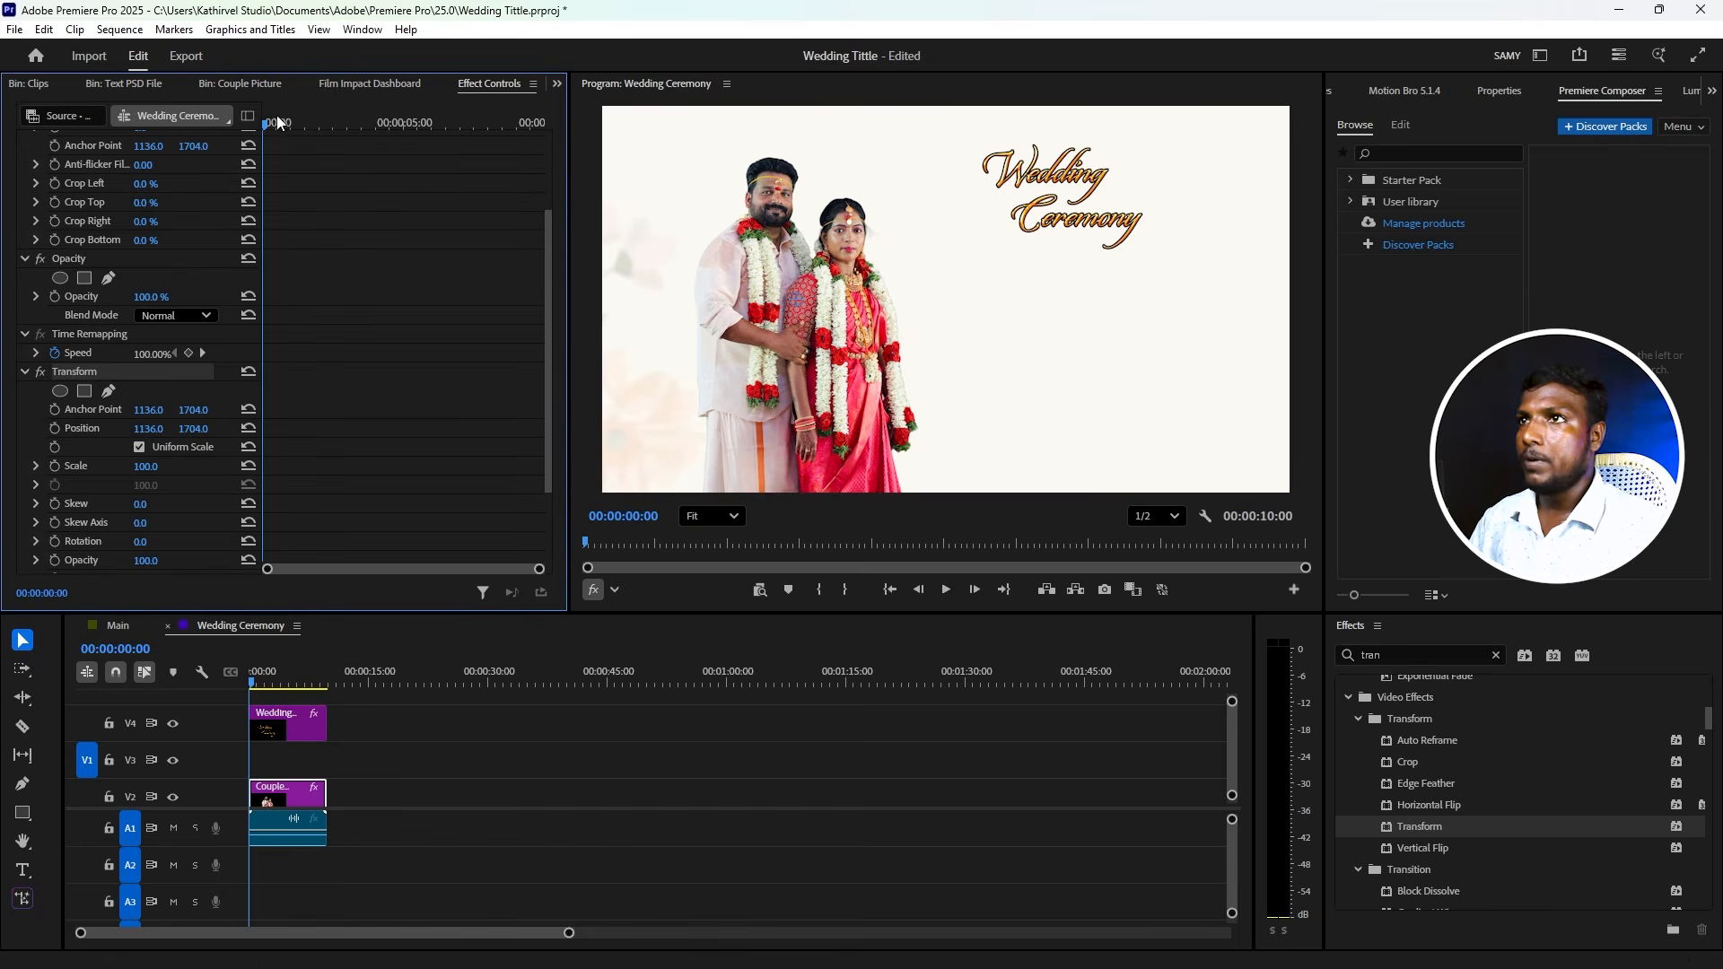
left_click_drag(278, 123, 236, 200)
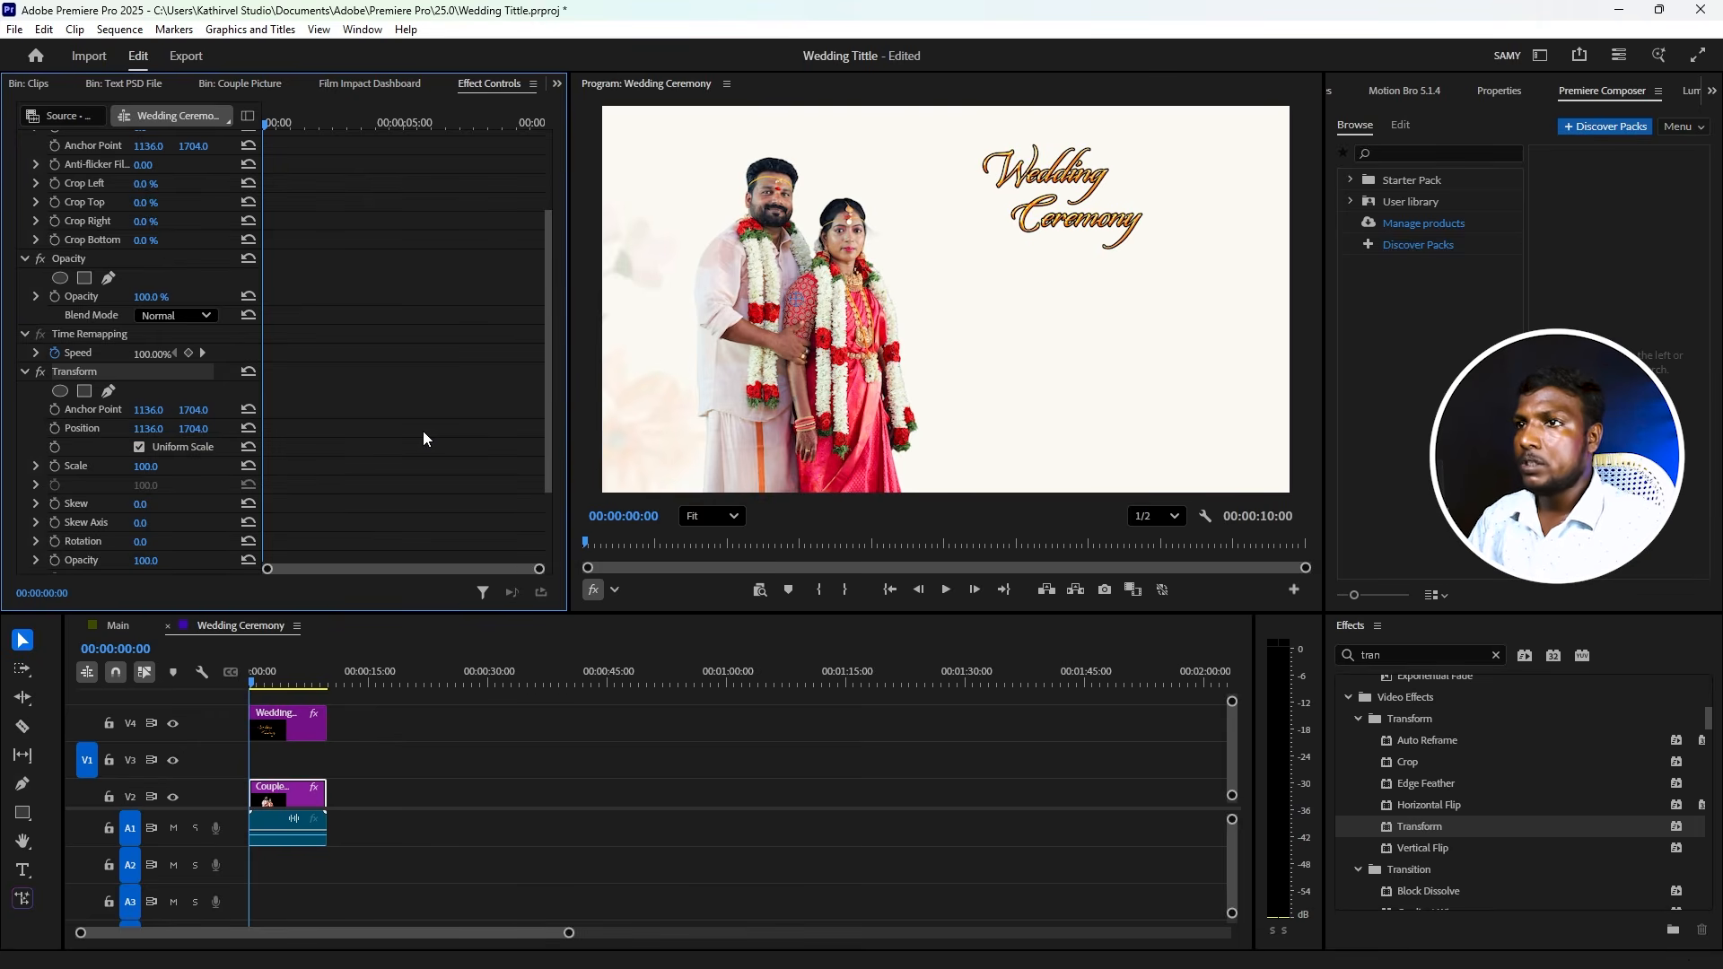
key("space")
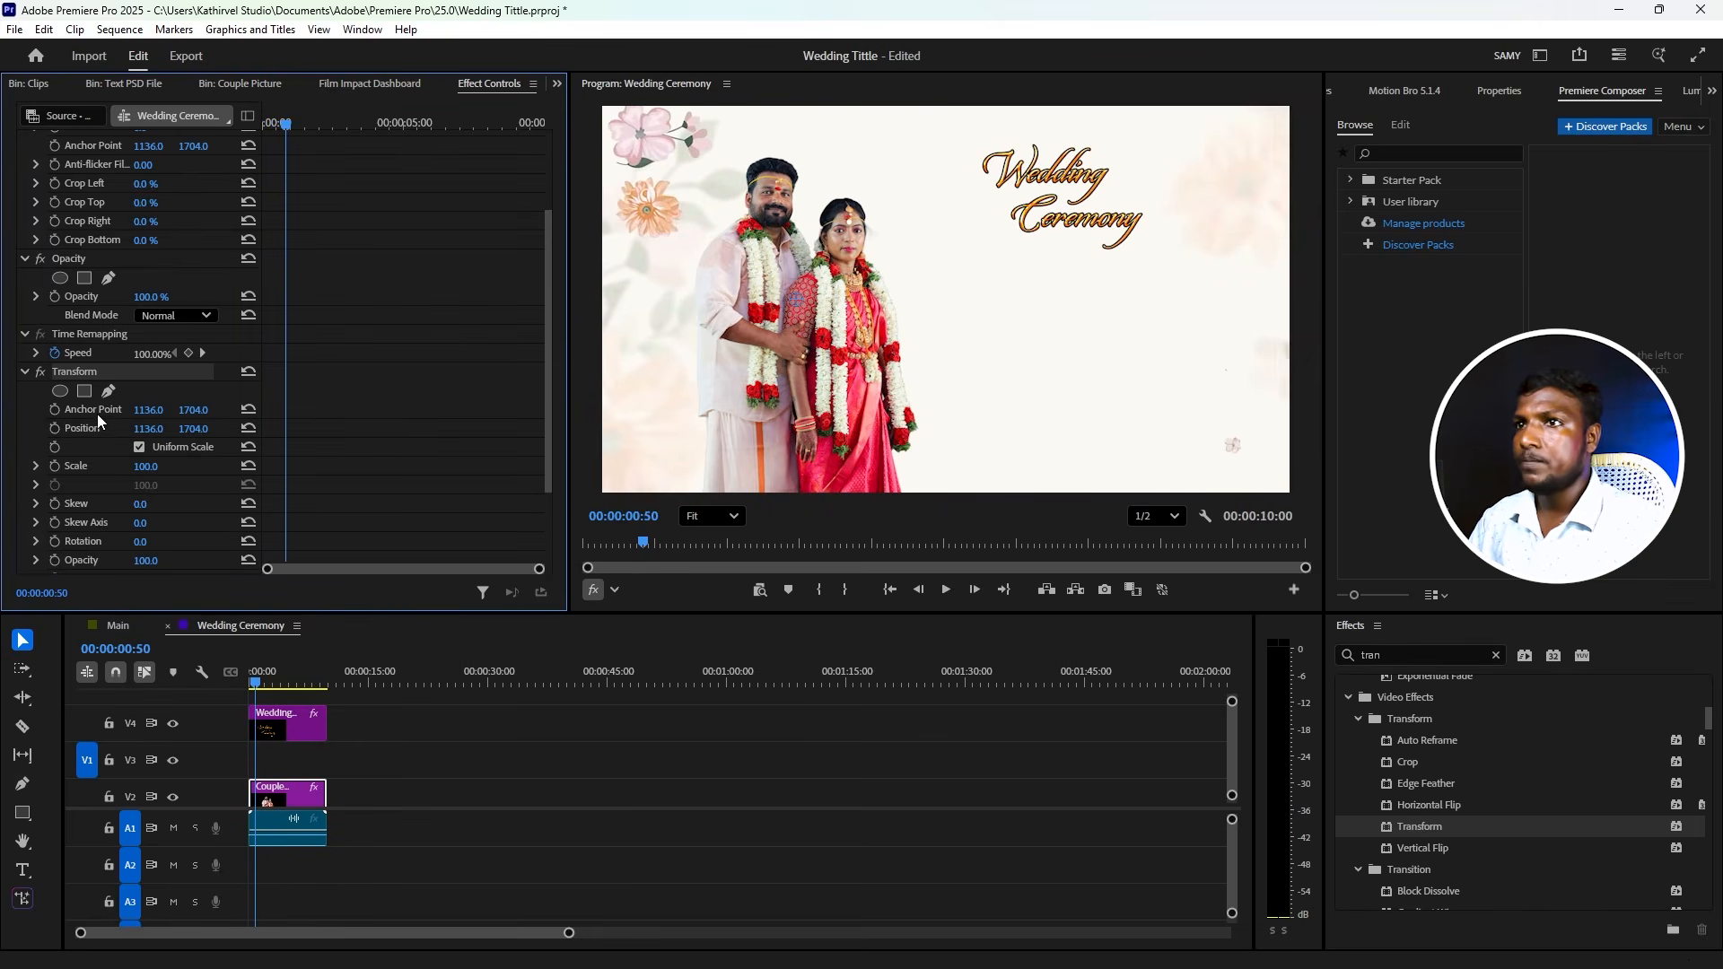
left_click(54, 428)
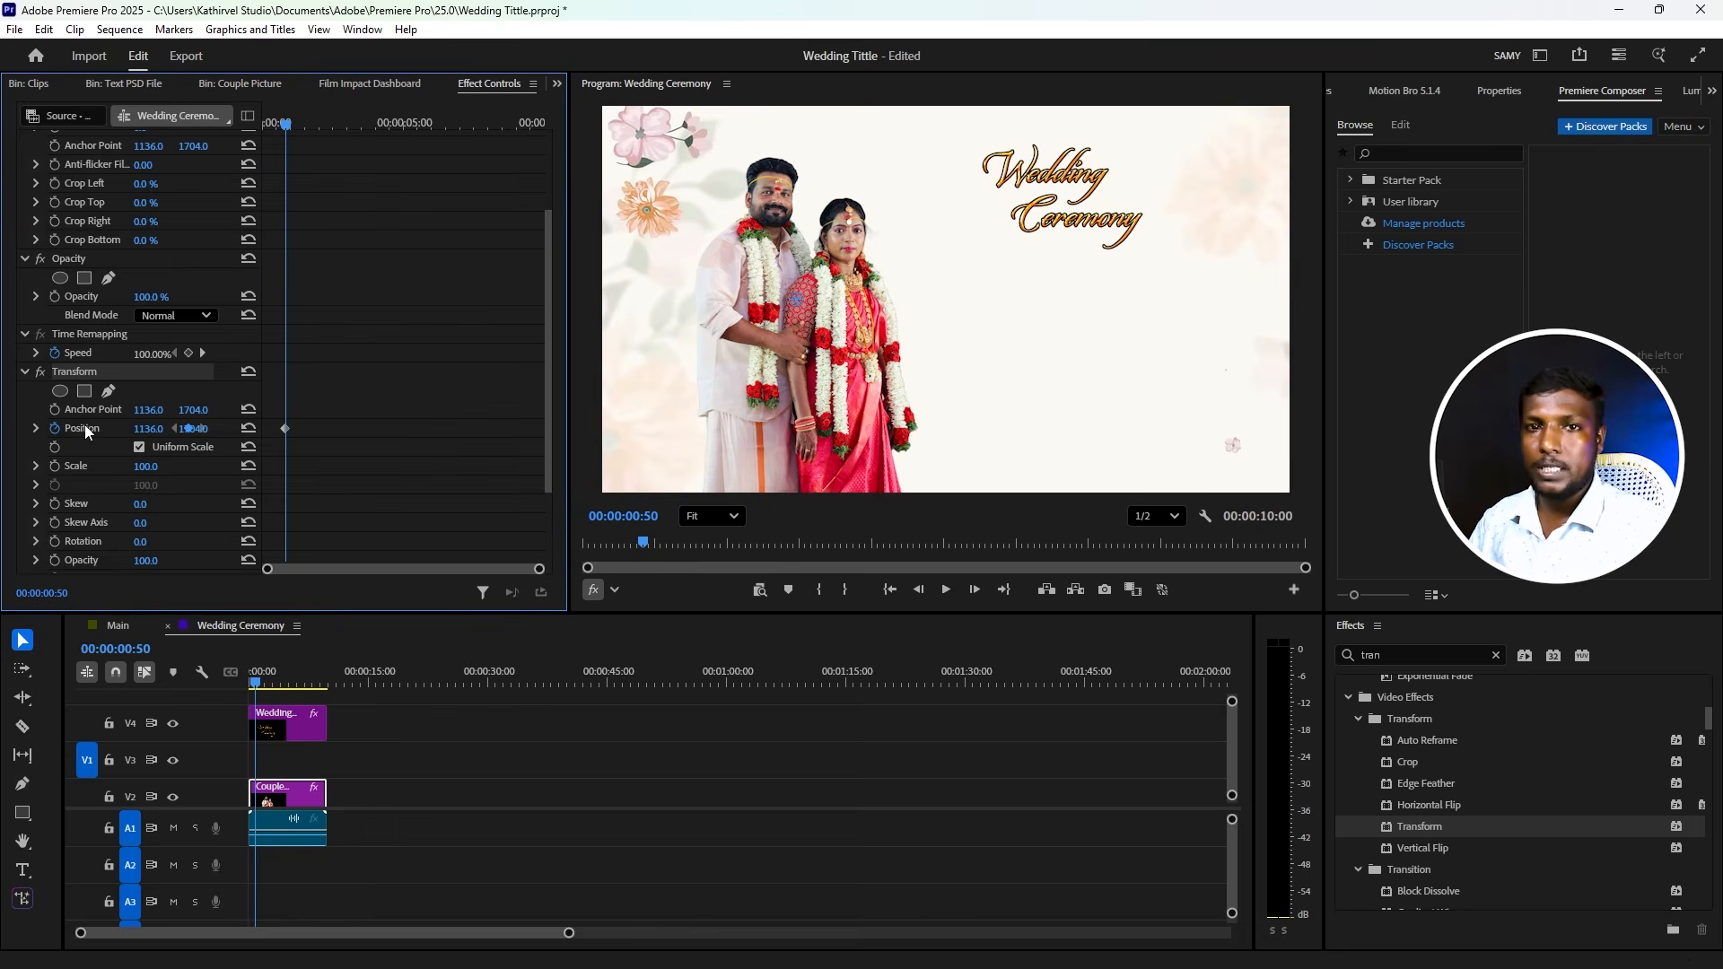
- Set the horizontal Transform Position to -1918.0 at the start of the couple clip and preview the slide-in up to 00:00:00:50
left_click_drag(285, 140, 255, 133)
mouse_move(149, 428)
left_mouse_down()
mouse_move(50, 429)
mouse_move(153, 435)
left_mouse_up()
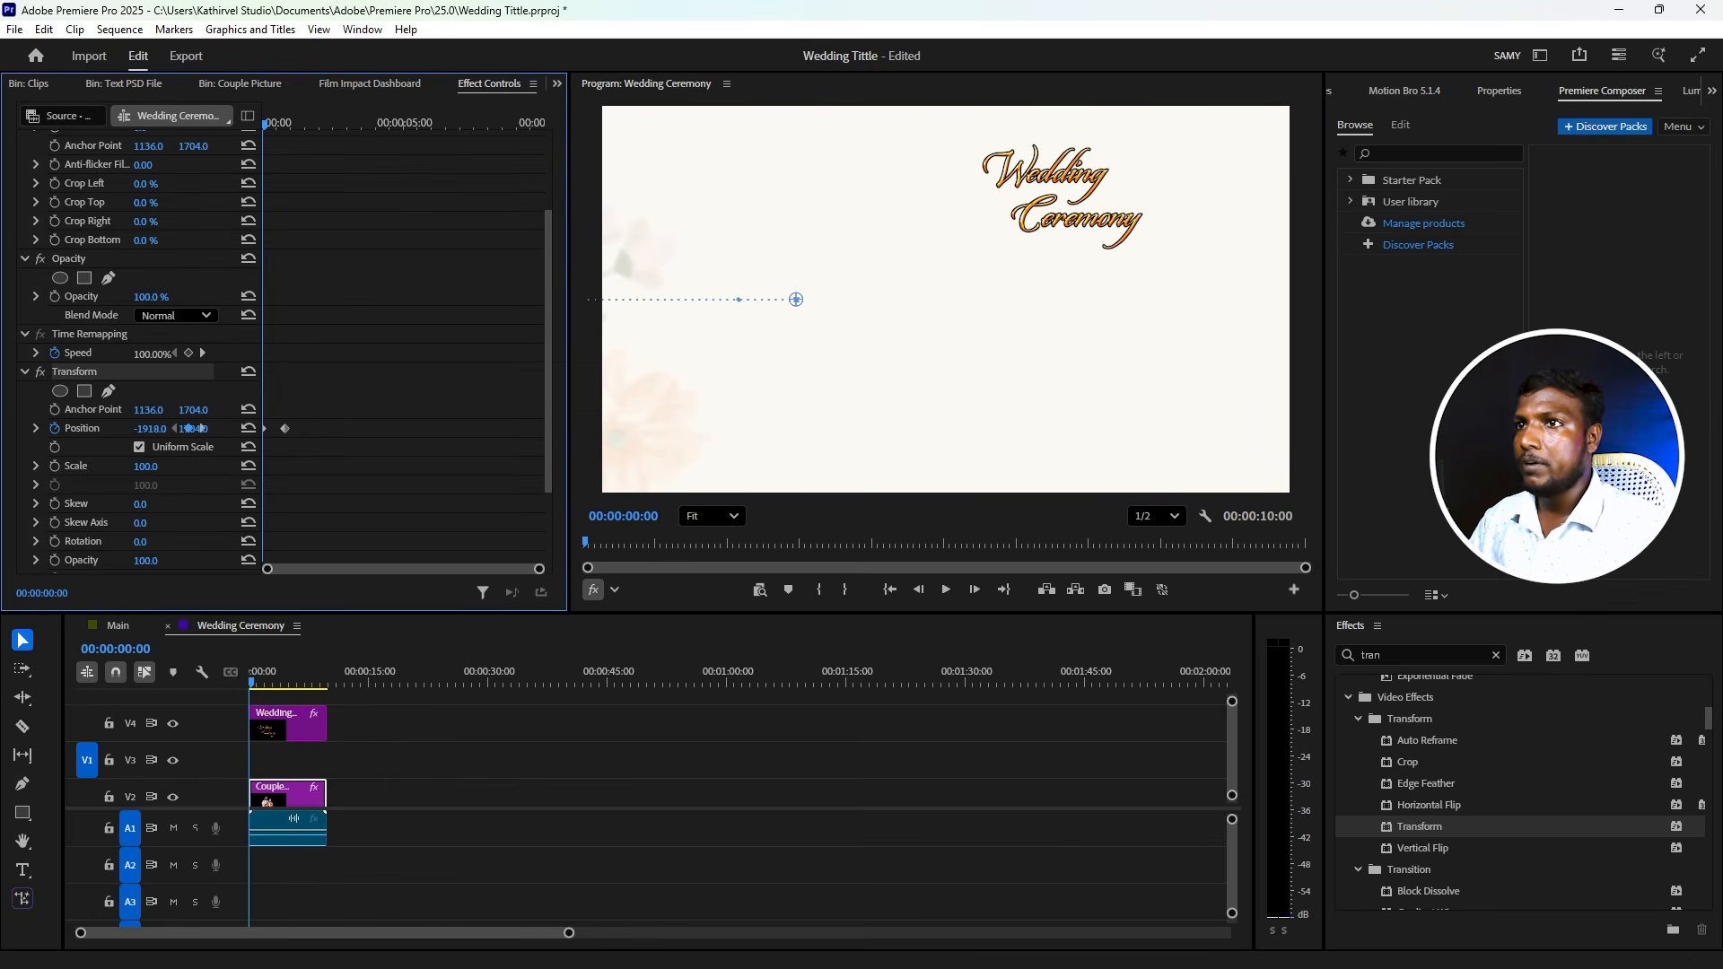
key("space")
left_click_drag(284, 124, 300, 162)
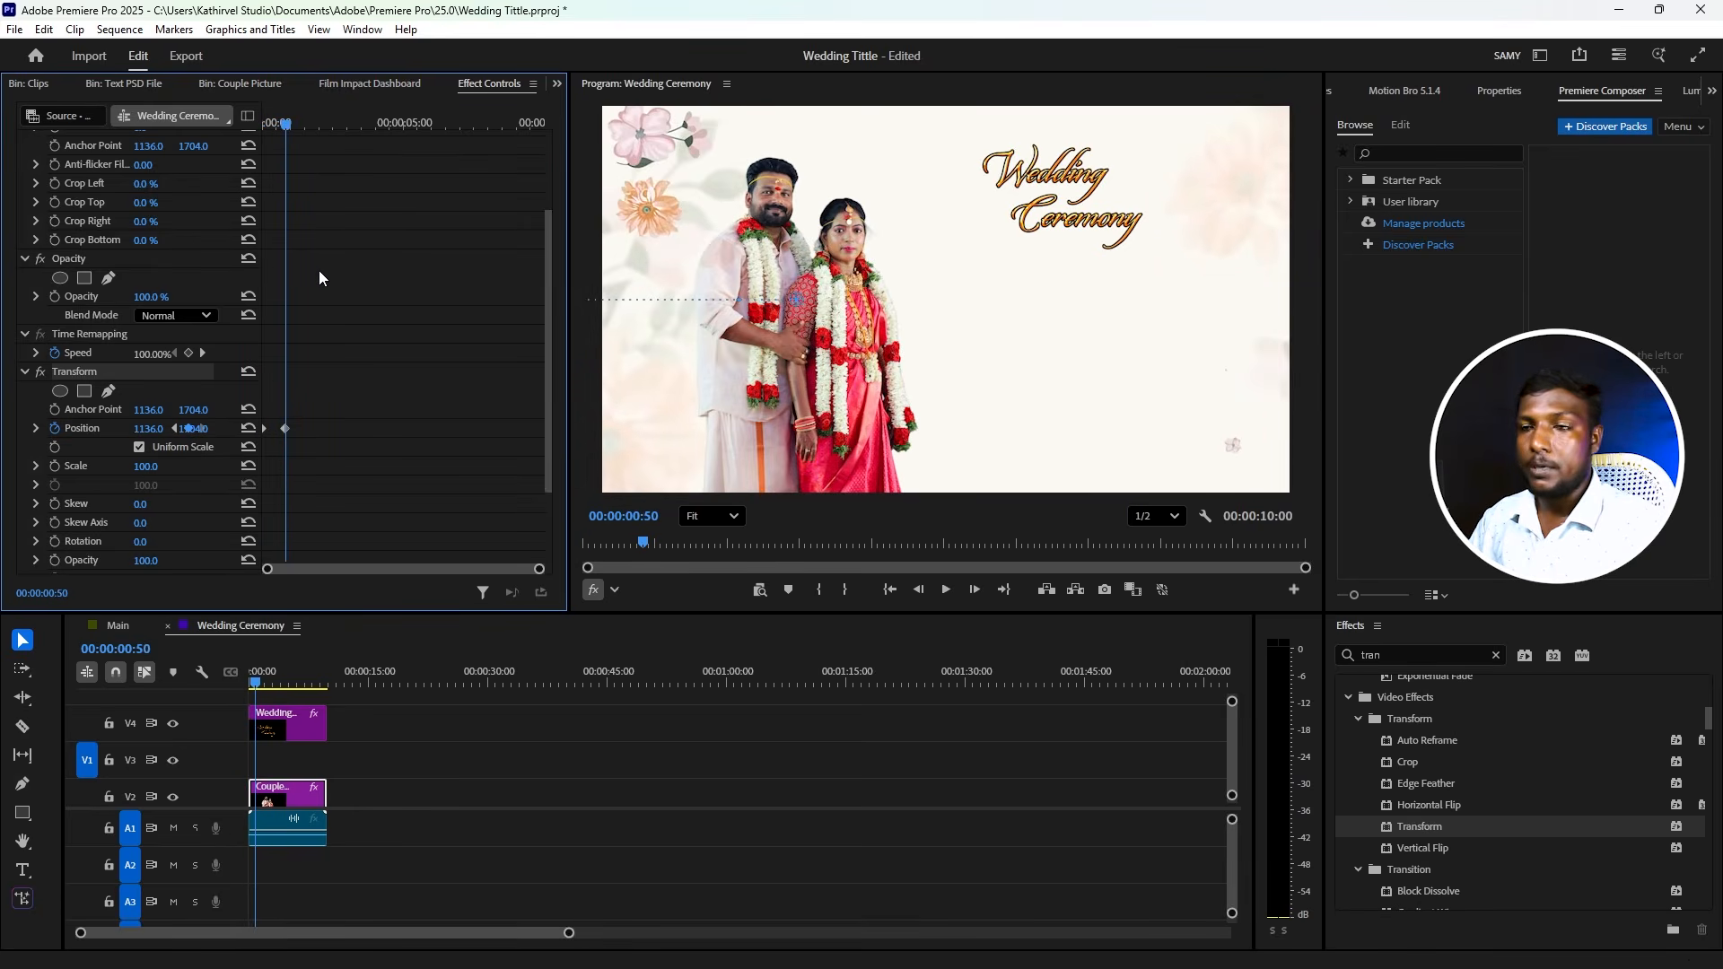
mouse_move(542, 571)
left_mouse_down()
mouse_move(458, 589)
mouse_move(538, 589)
left_mouse_up()
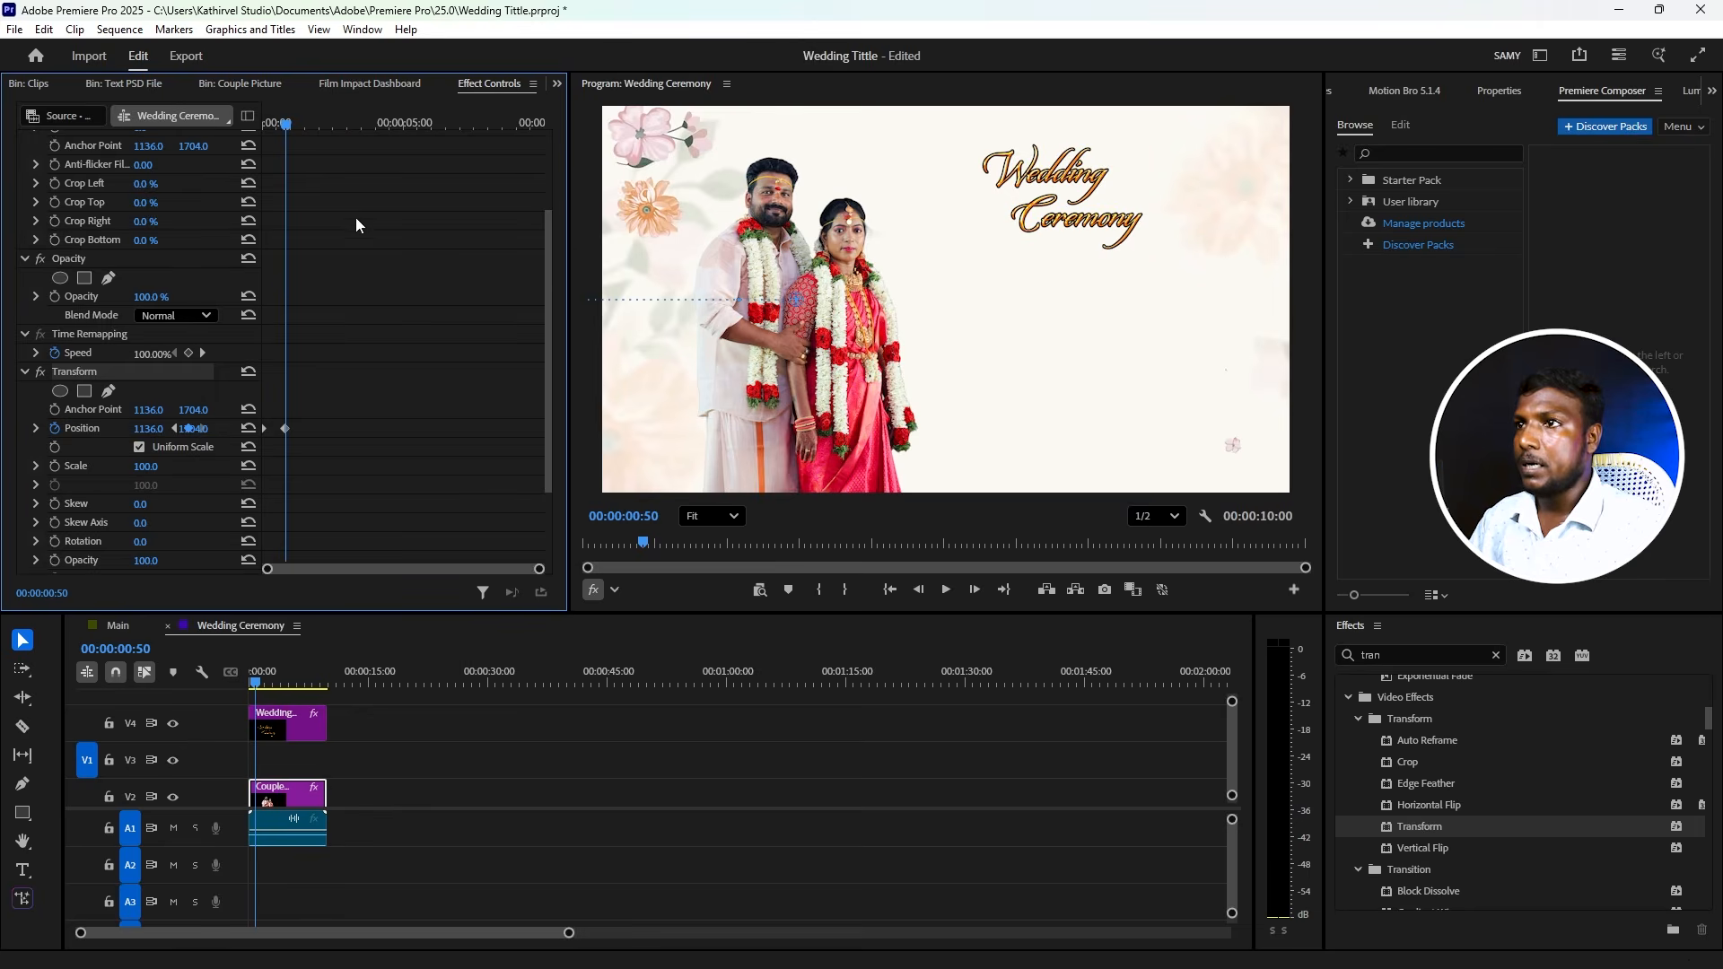
- Add a Transform Position keyframe at 00:00:09:45 with the couple shifted slightly to the right, and preview the slow drift
left_click_drag(325, 670, 329, 678)
key("shift+Left")
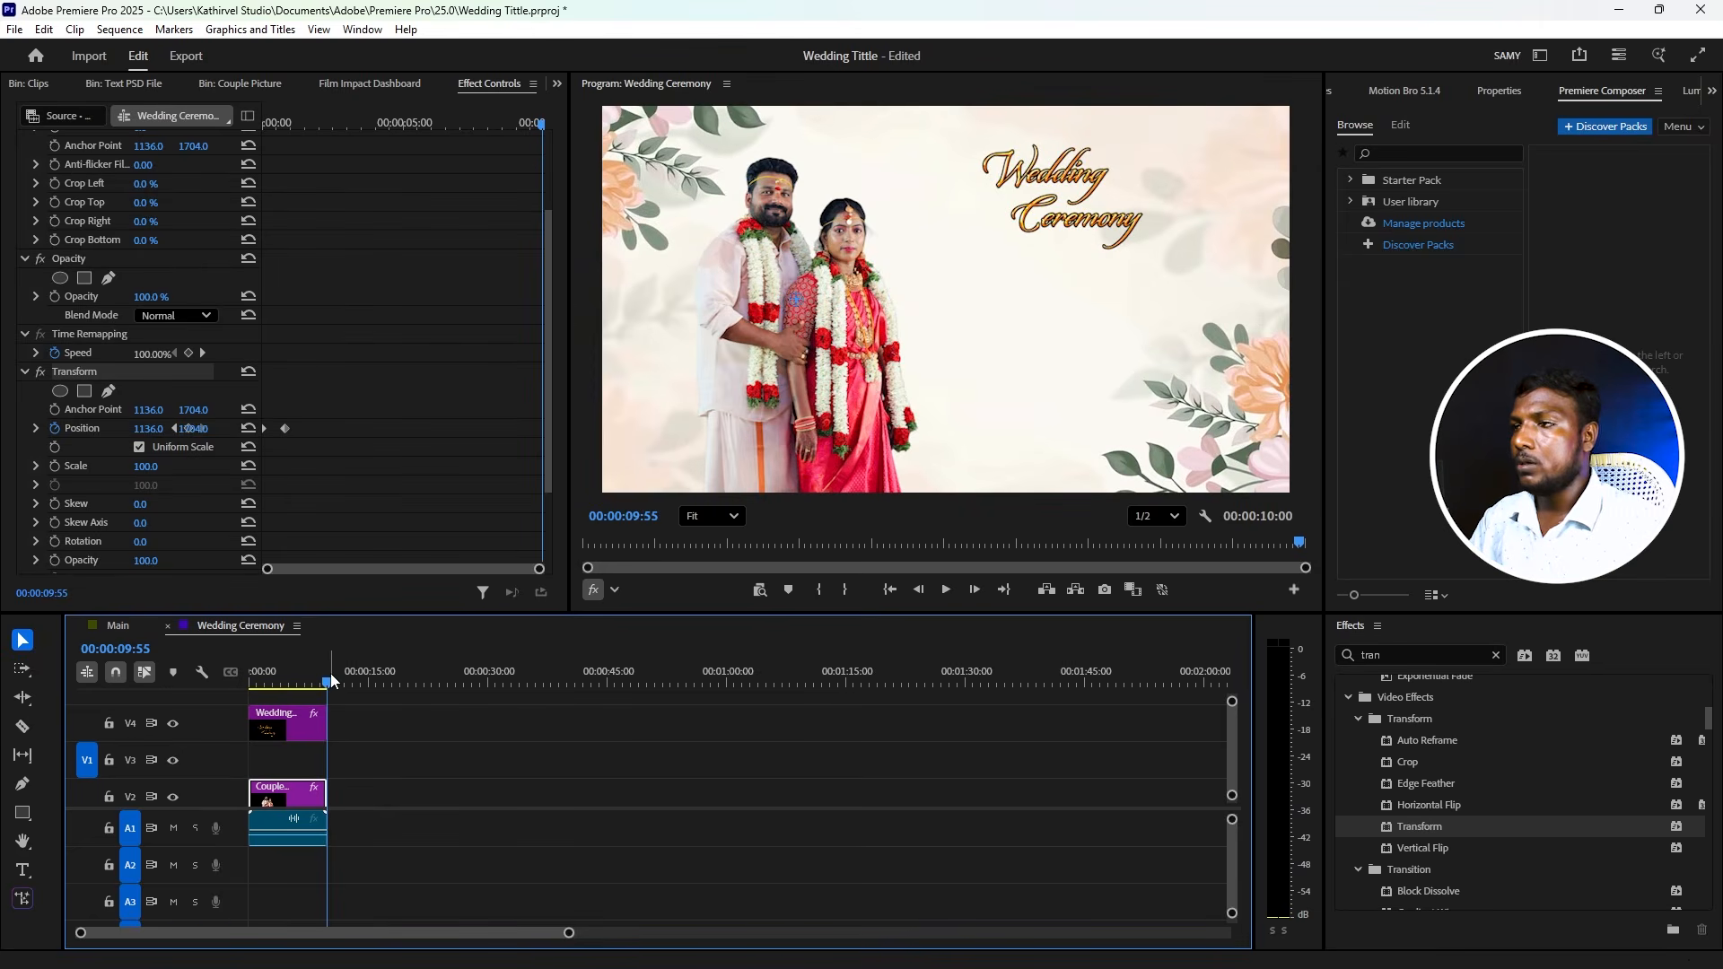
key("shift+Left")
key("shift+Left")
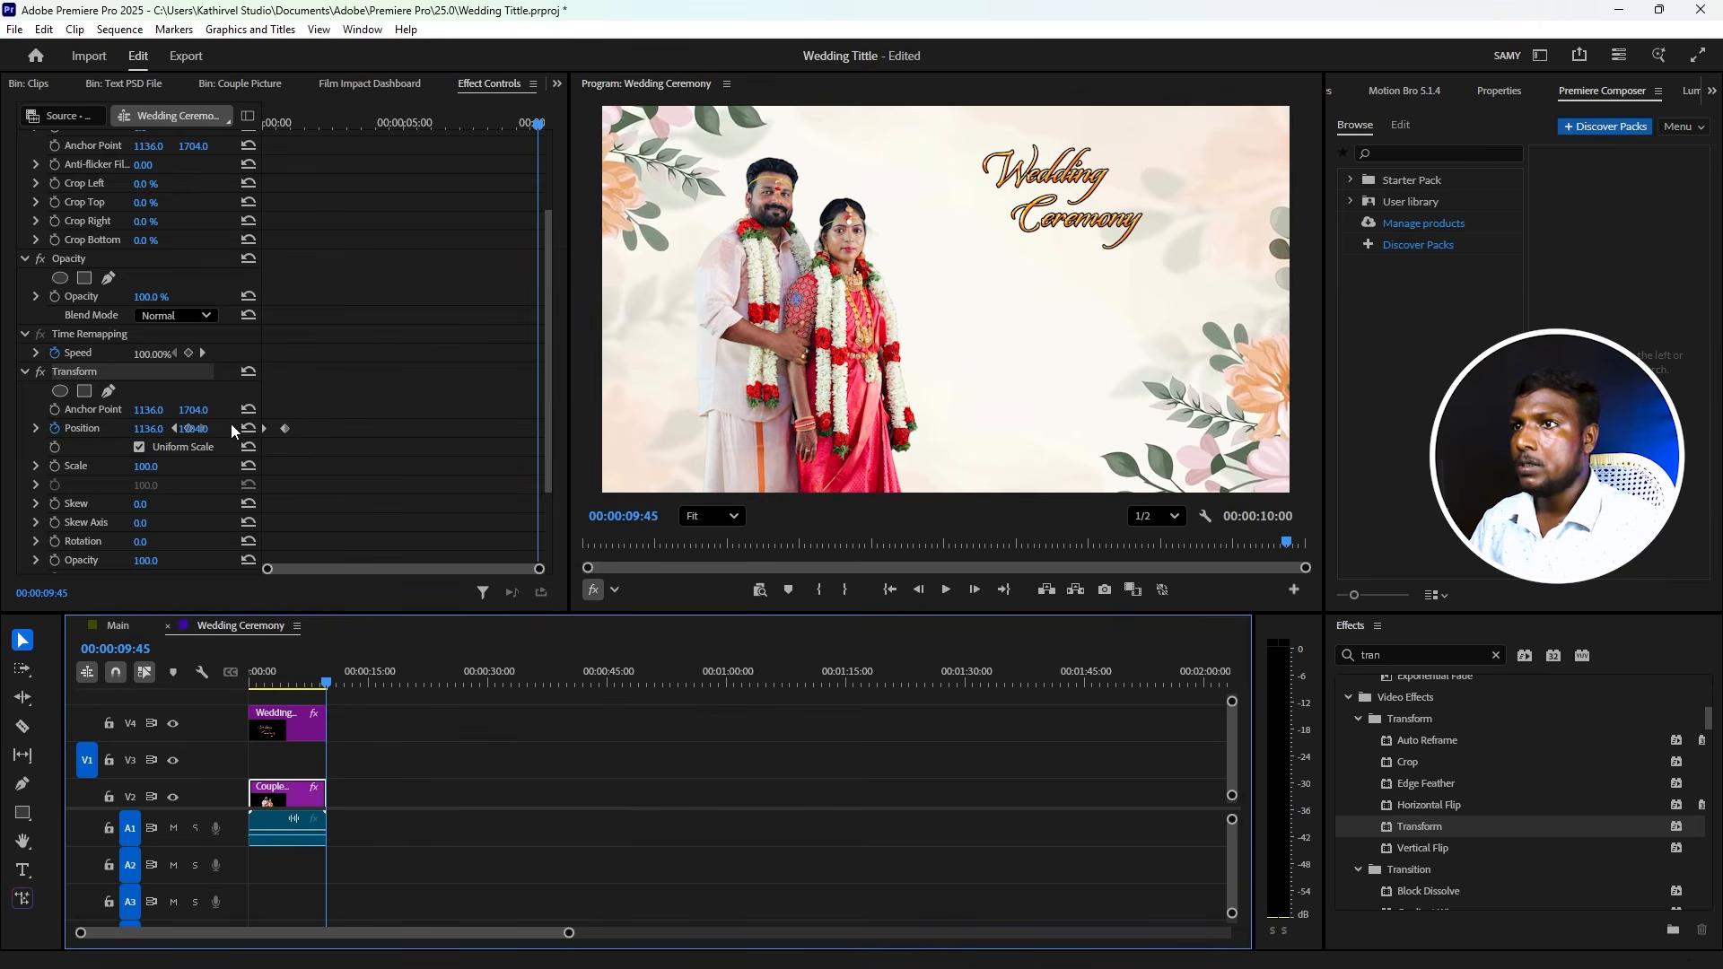
left_click_drag(572, 422, 763, 439)
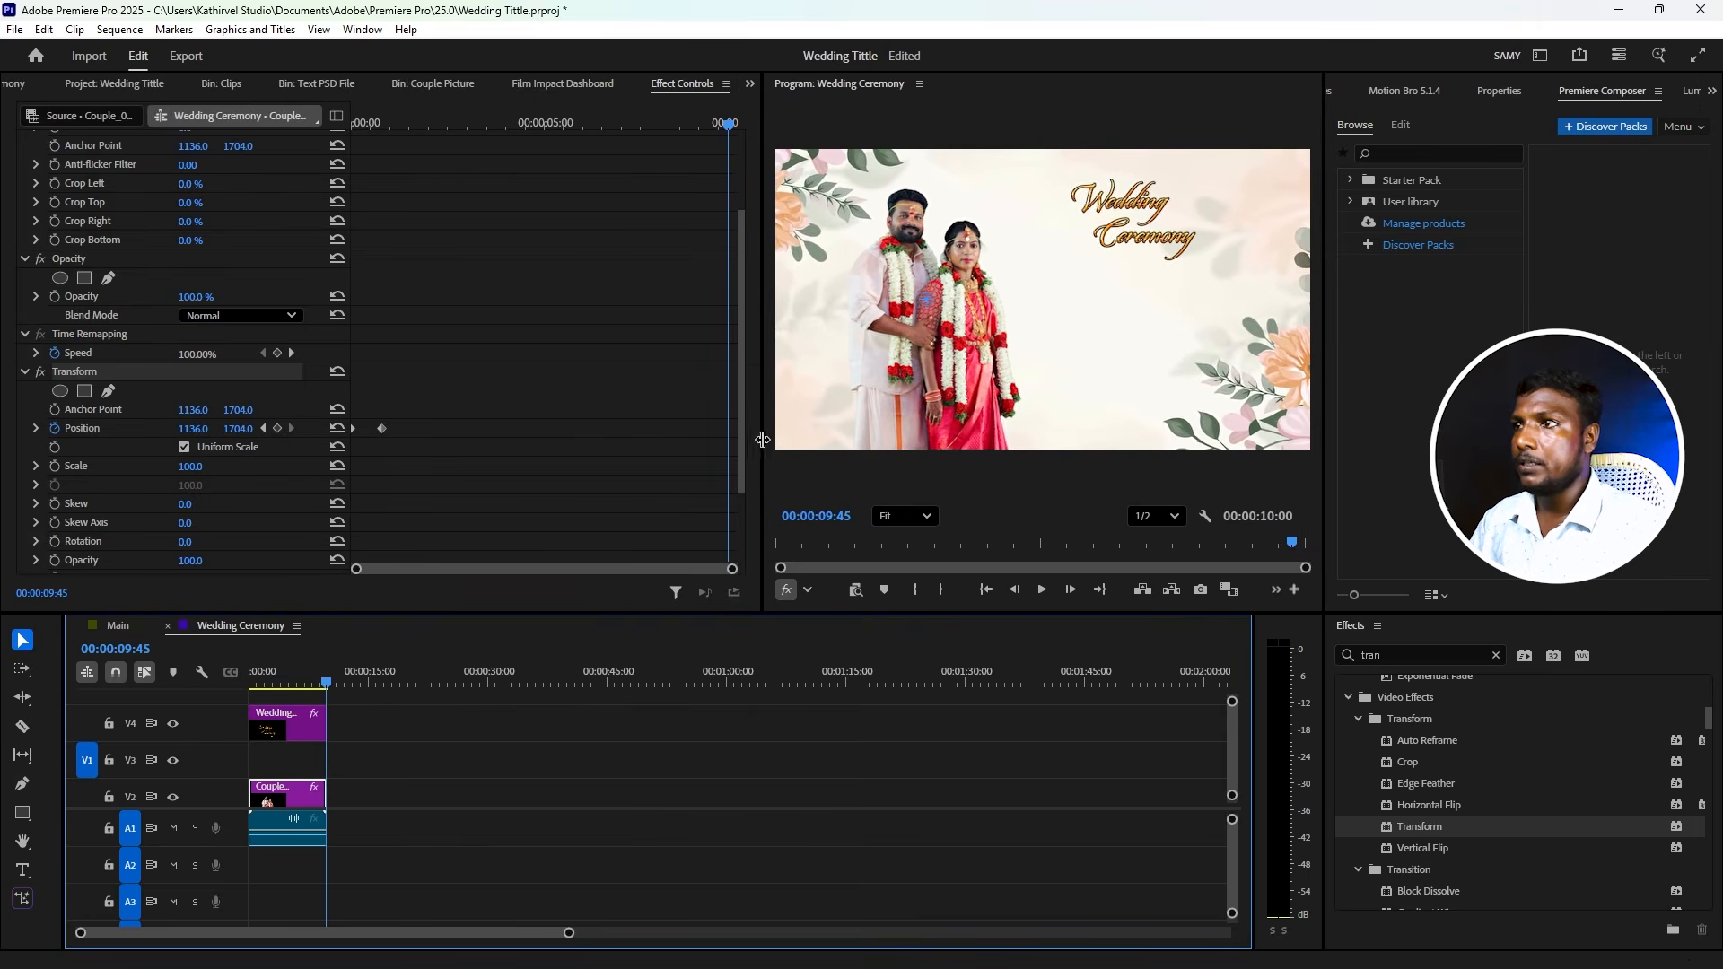
left_click(276, 428)
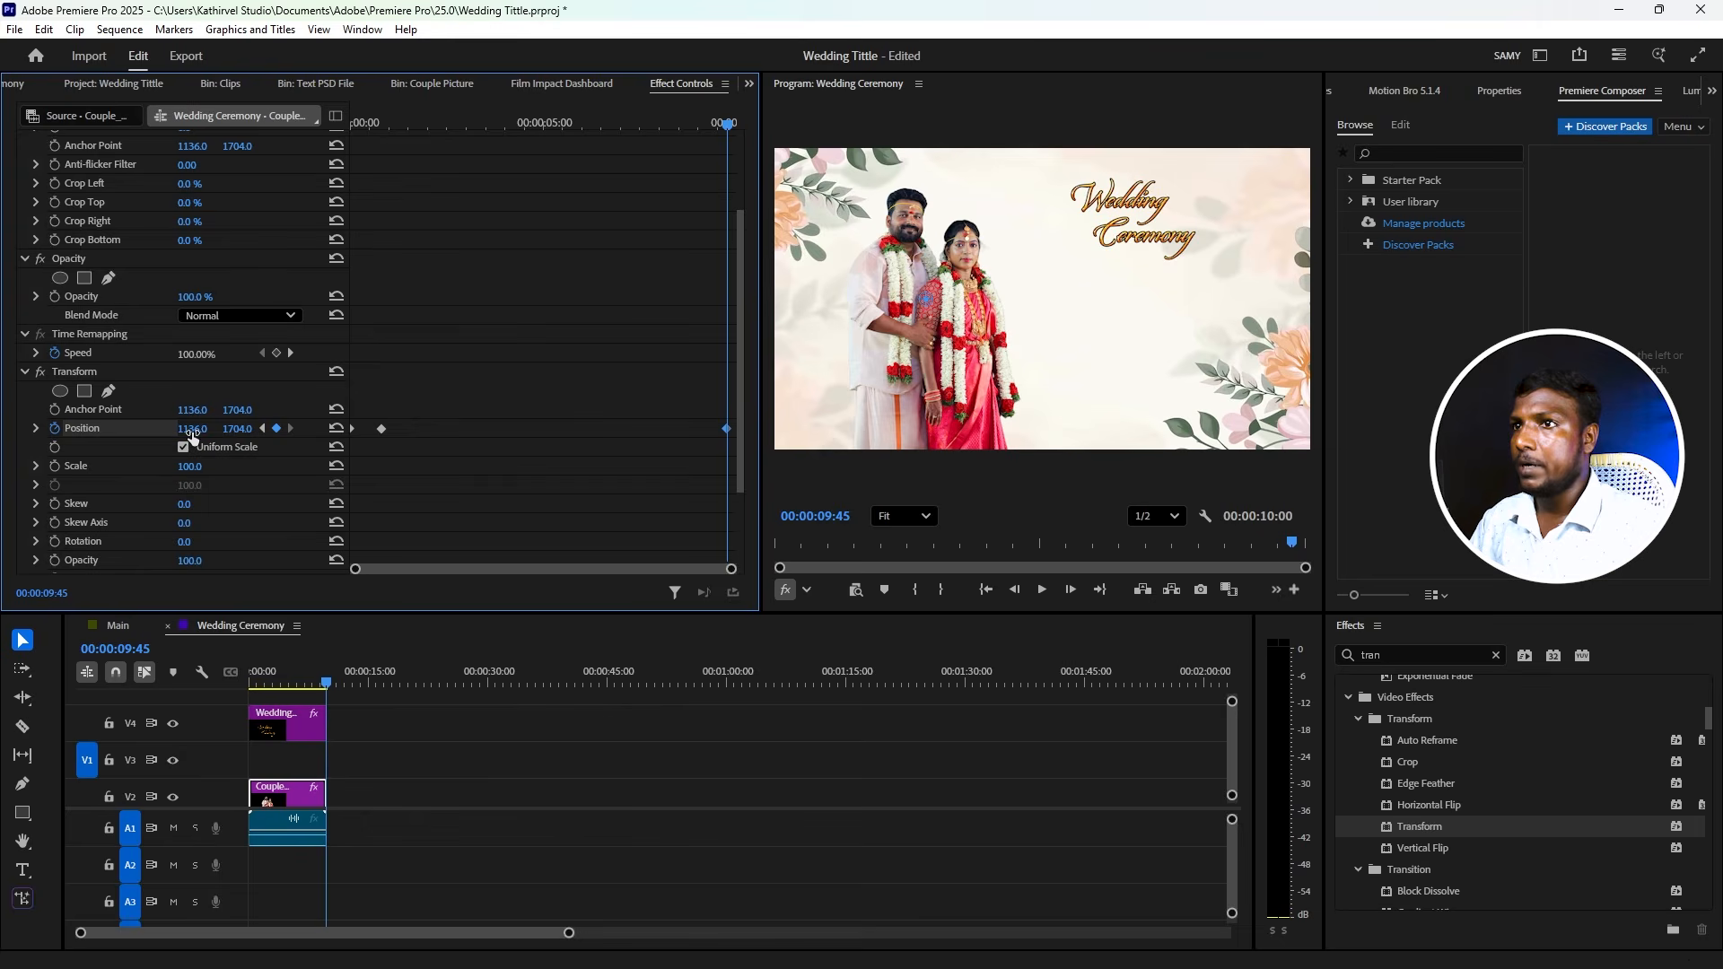
left_click_drag(192, 428, 609, 428)
left_click_drag(707, 133, 412, 183)
key("space")
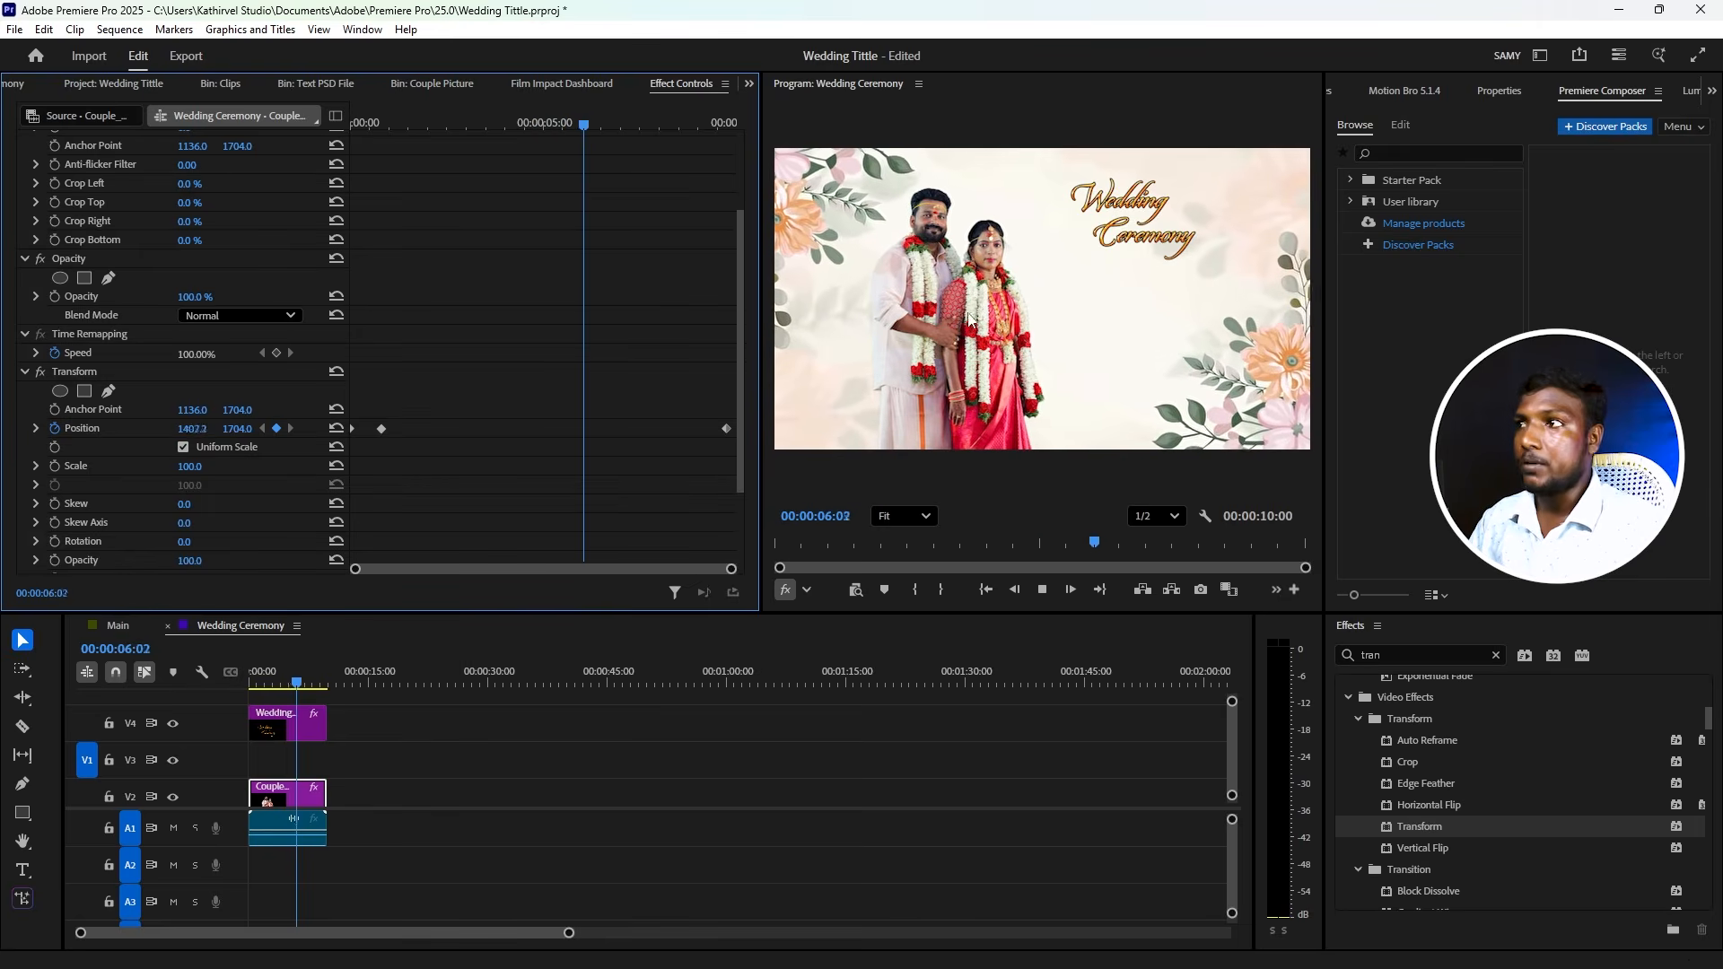
left_click_drag(644, 126, 339, 261)
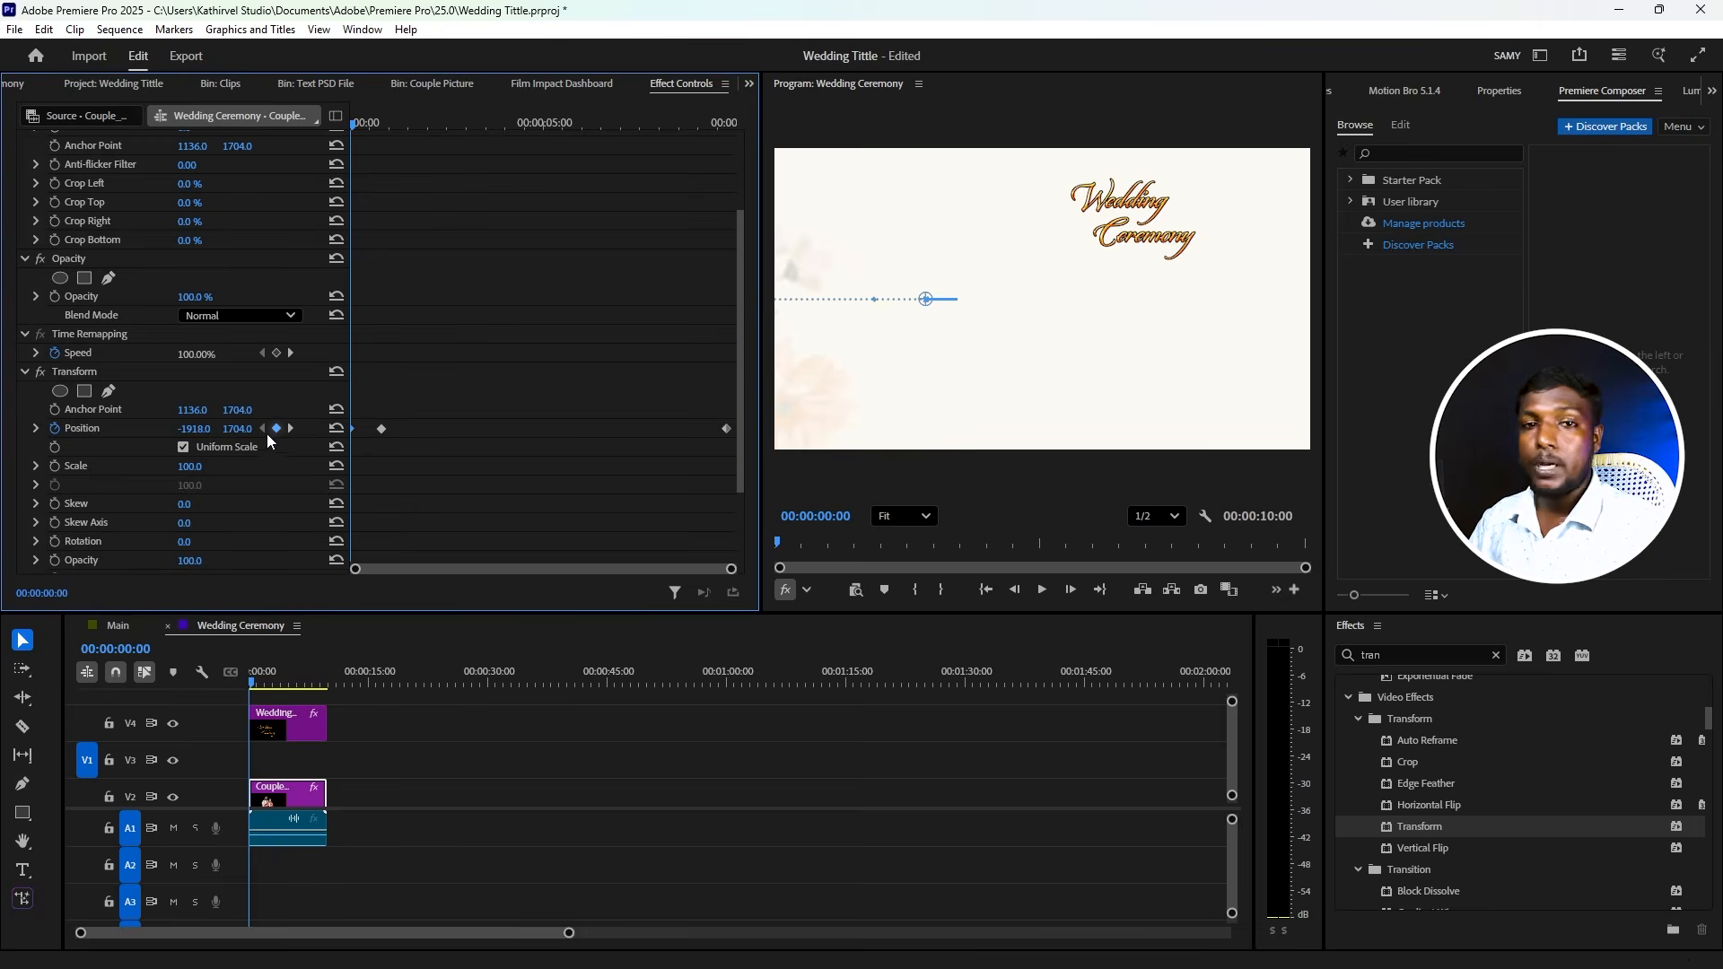
- Shape the couple clip's Transform Position velocity curve so the slide-in starts fast and eases smoothly into the 00:00:00:50 keyframe
left_click(35, 429)
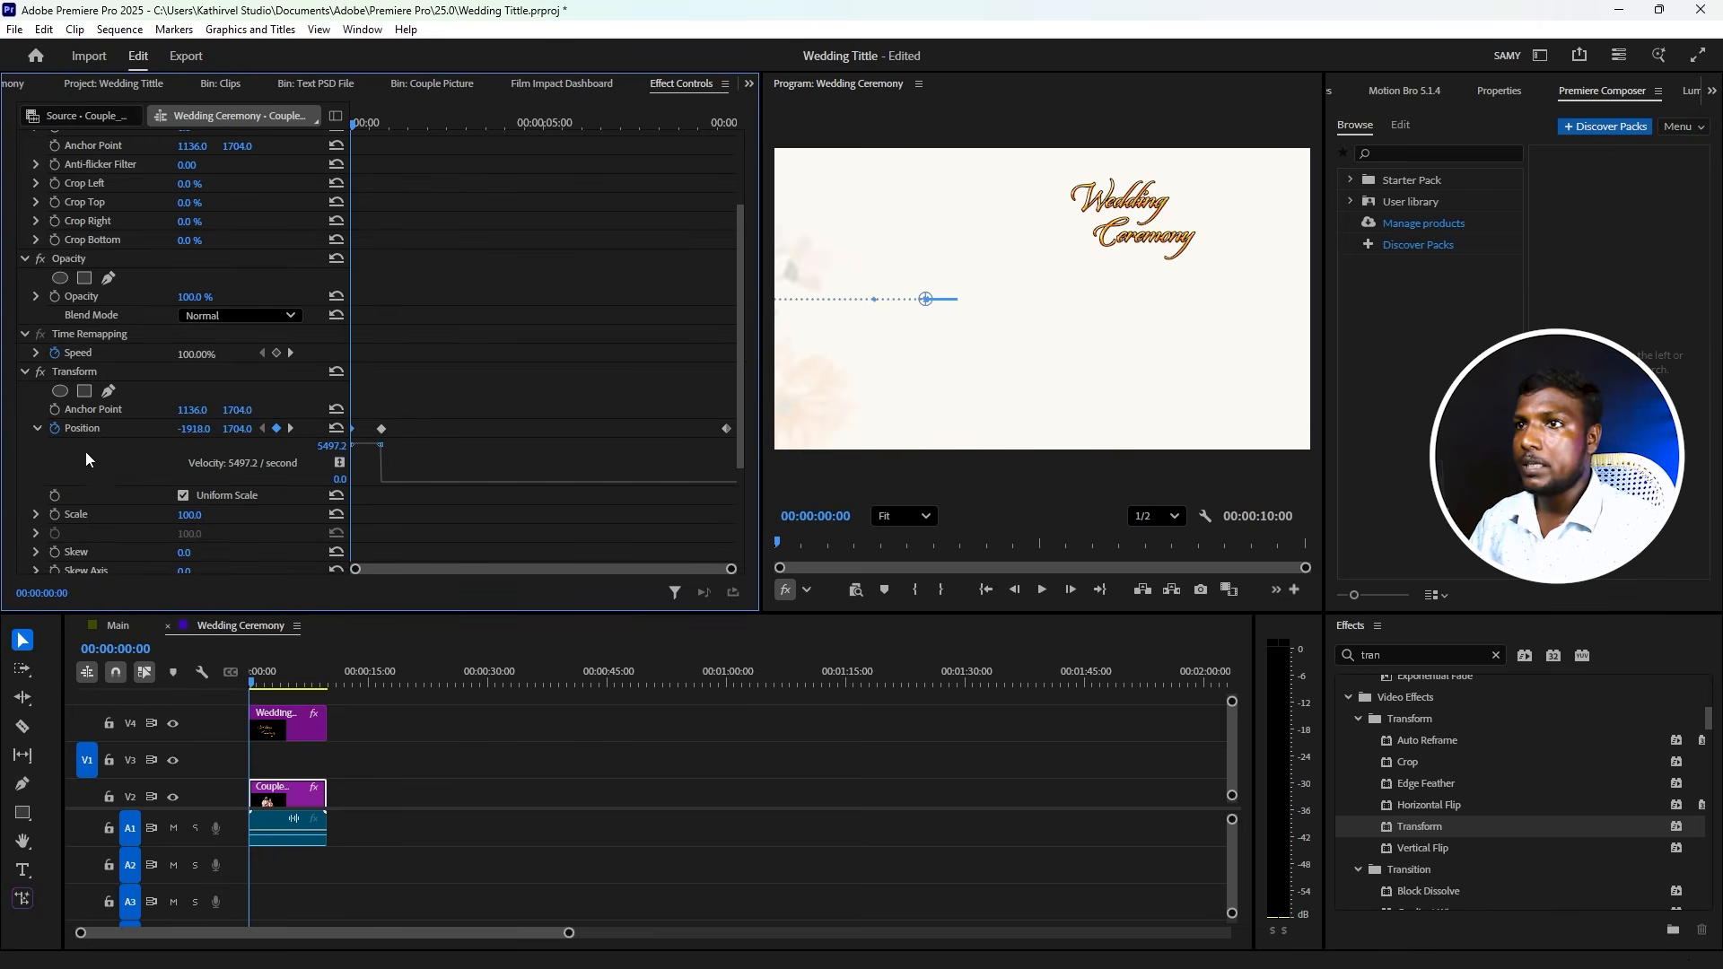
left_click_drag(733, 570, 659, 581)
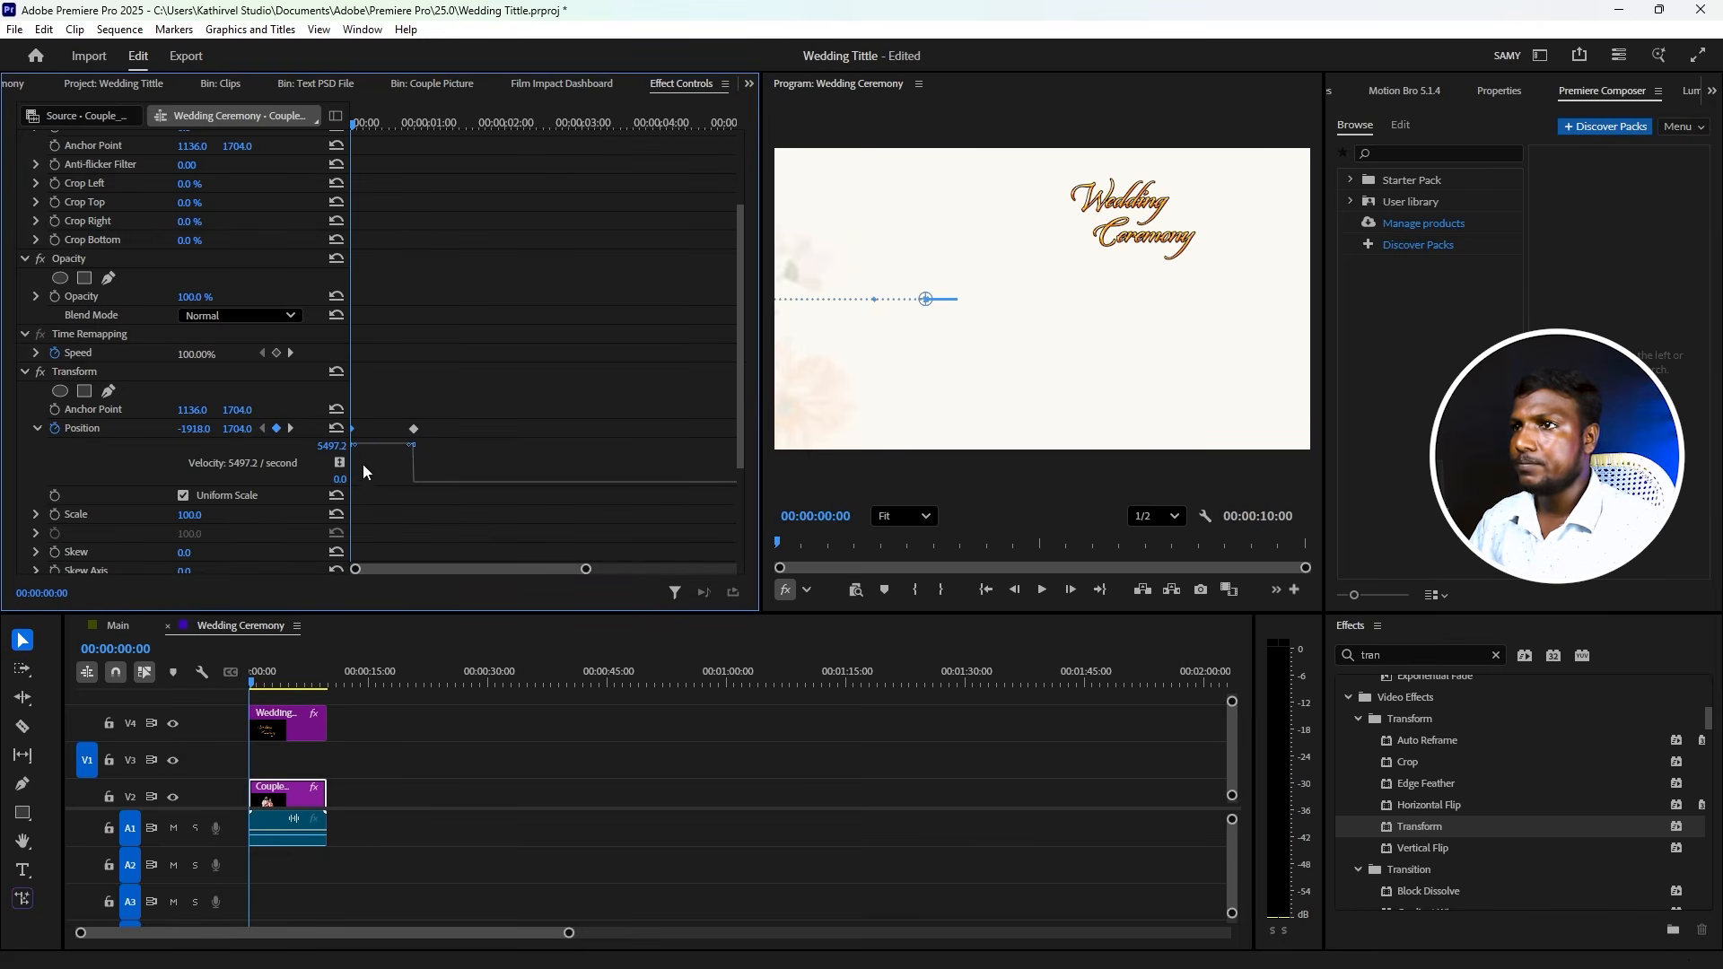
left_click_drag(409, 450, 384, 495)
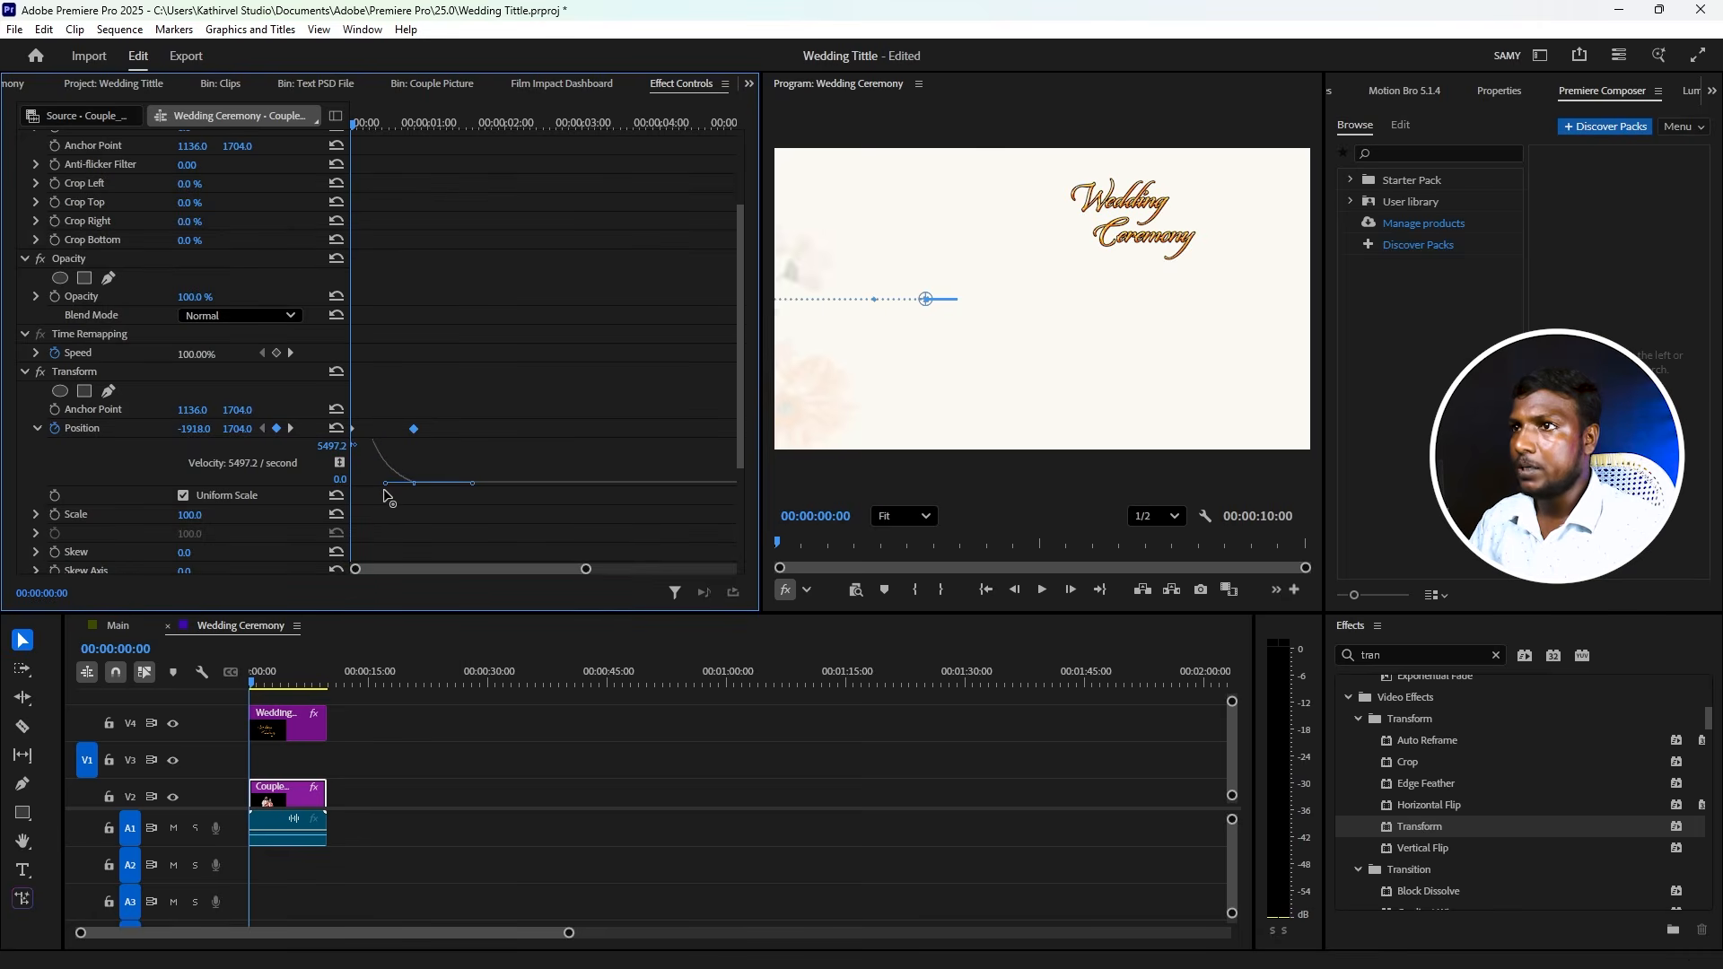
left_click_drag(586, 569, 469, 569)
left_click(522, 484, "ctrl")
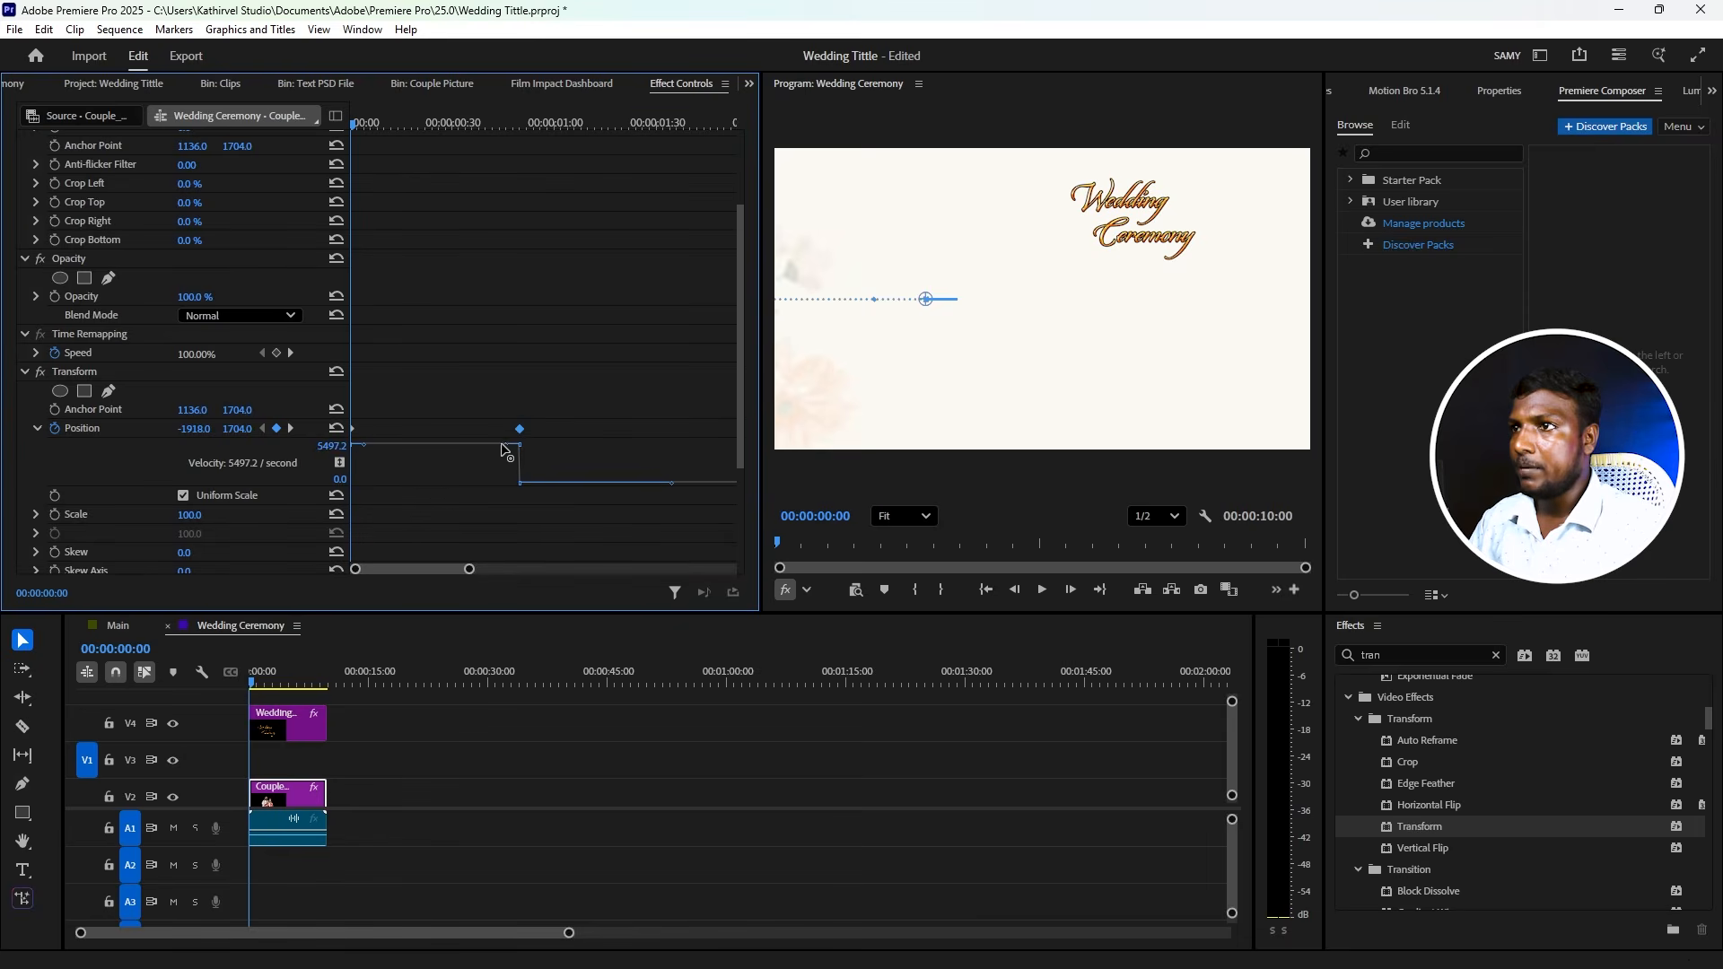
left_click_drag(519, 483, 429, 508)
mouse_move(470, 569)
left_mouse_down()
mouse_move(407, 569)
mouse_move(437, 569)
left_mouse_up()
mouse_move(373, 478)
left_mouse_down()
mouse_move(377, 493)
mouse_move(357, 492)
left_mouse_up()
left_click_drag(483, 483, 455, 489)
left_click_drag(438, 569, 572, 593)
- Play the couple's eased slide-in twice from the start of the sequence to check the motion
key("space")
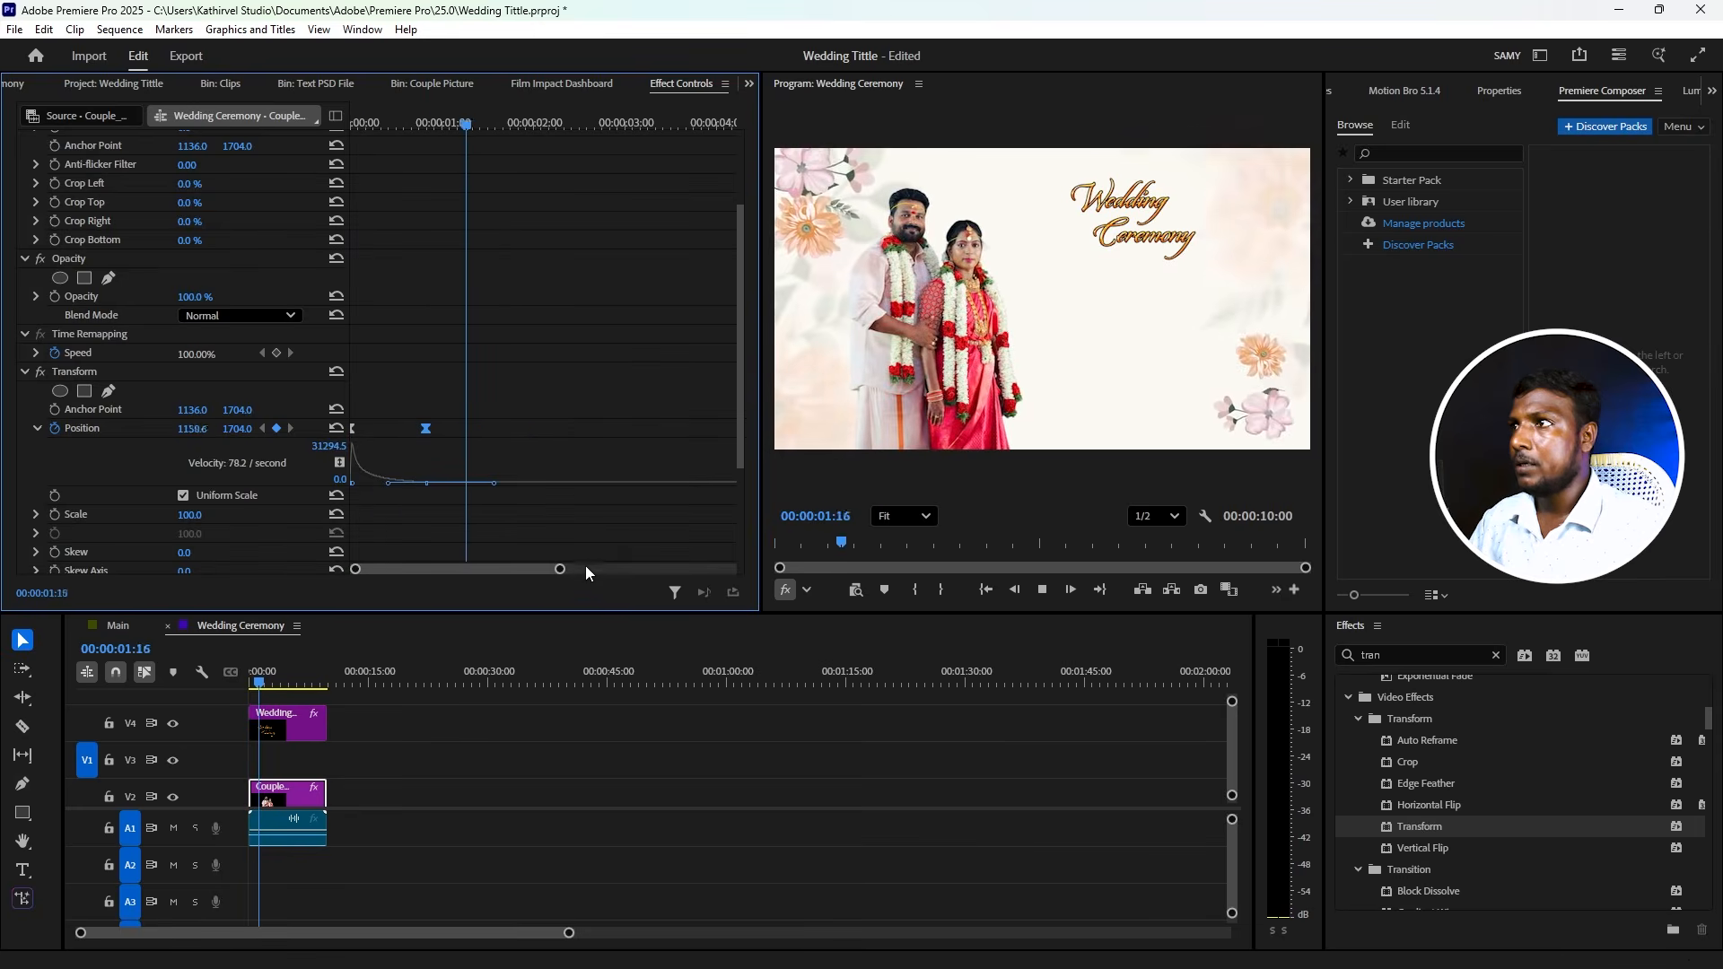
key("space")
key("Home")
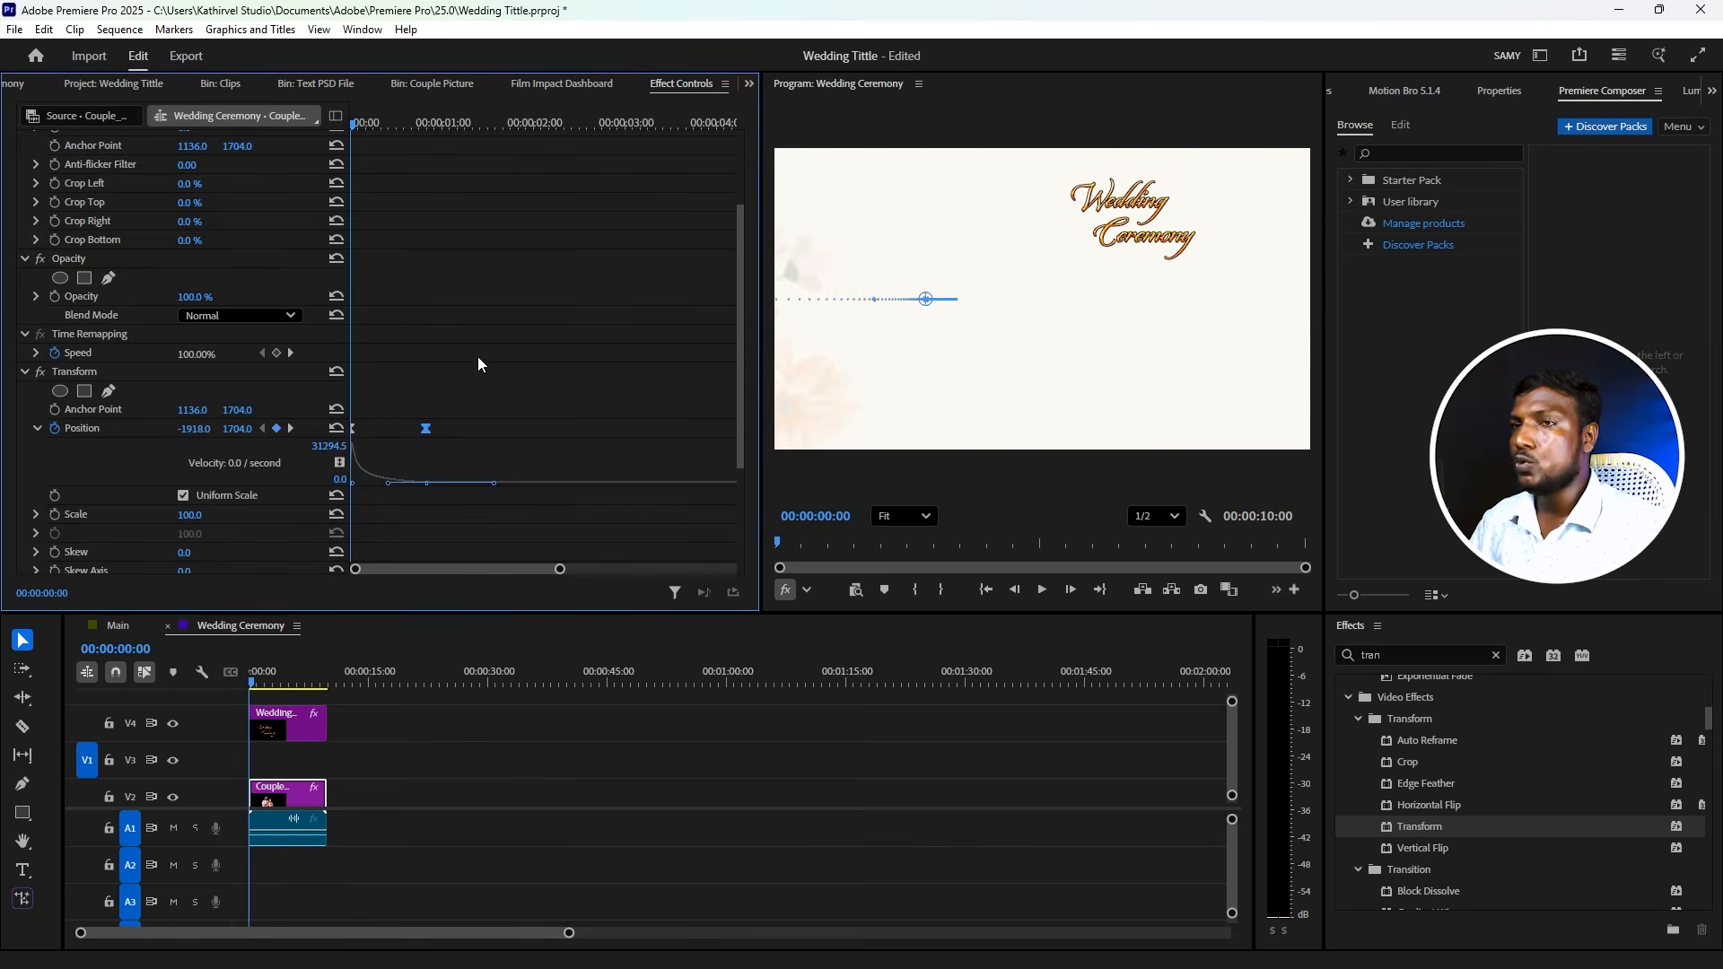
key("space")
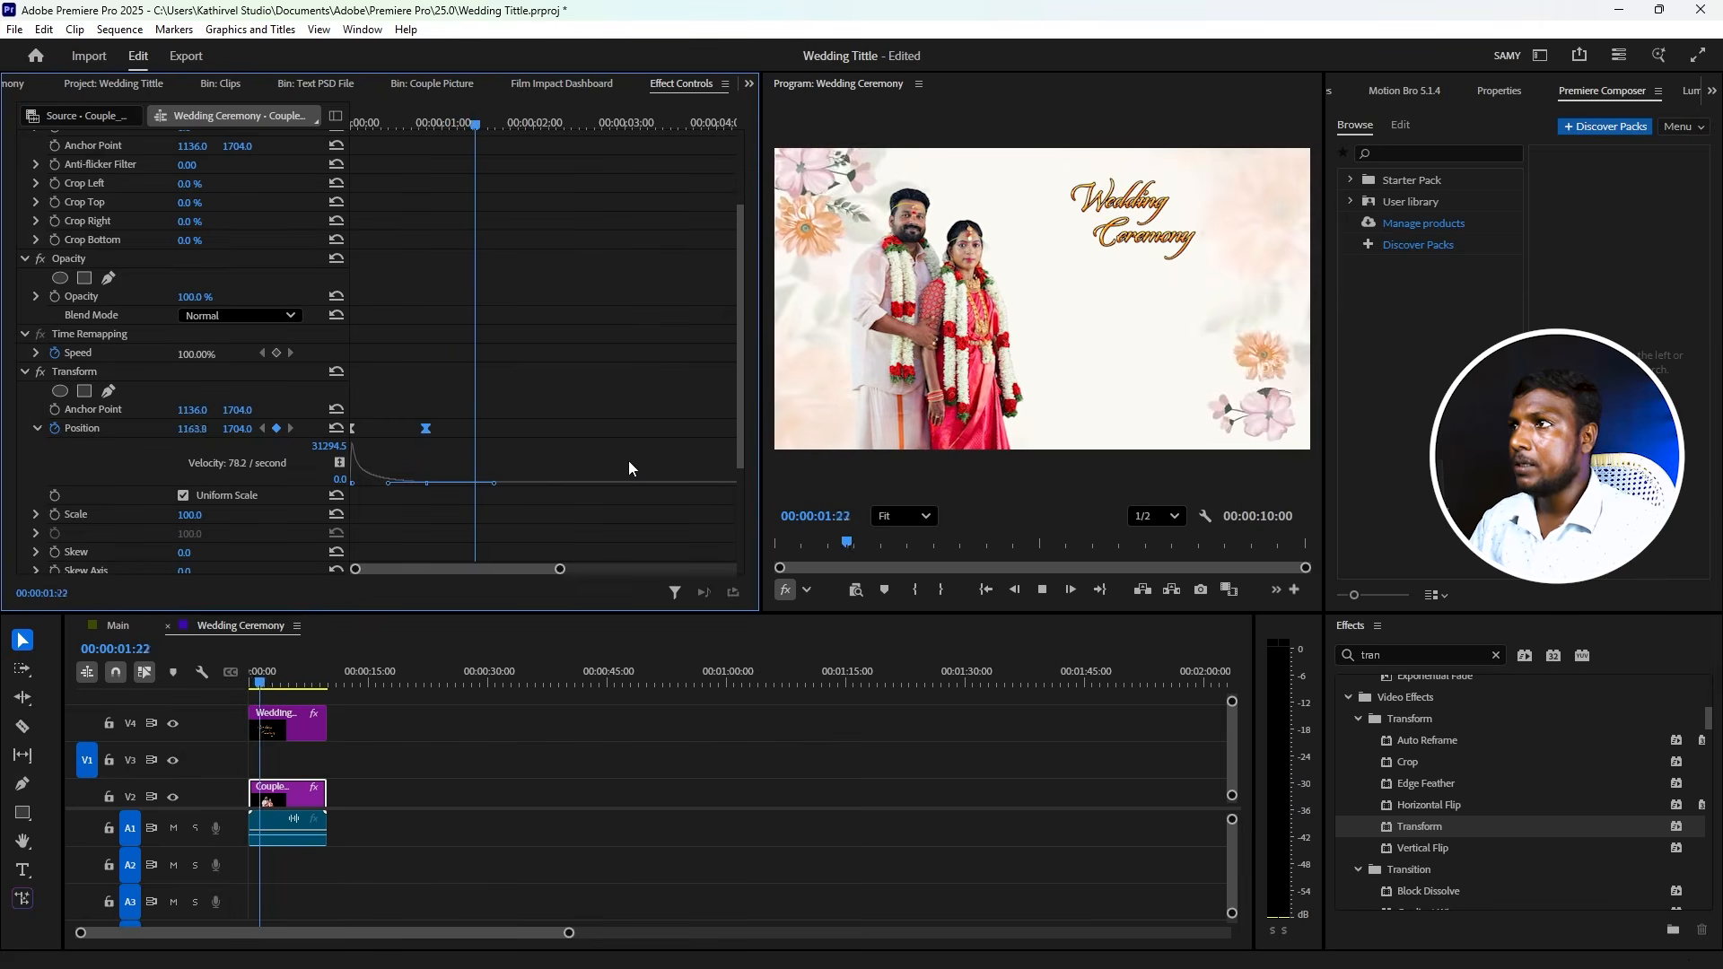
key("space")
- Set the couple's last Transform Position keyframe to Ease Out temporal interpolation, preview the drift and return to the start
scroll(607, 512, "down", 2)
left_click_drag(560, 569, 730, 569)
right_click(732, 358)
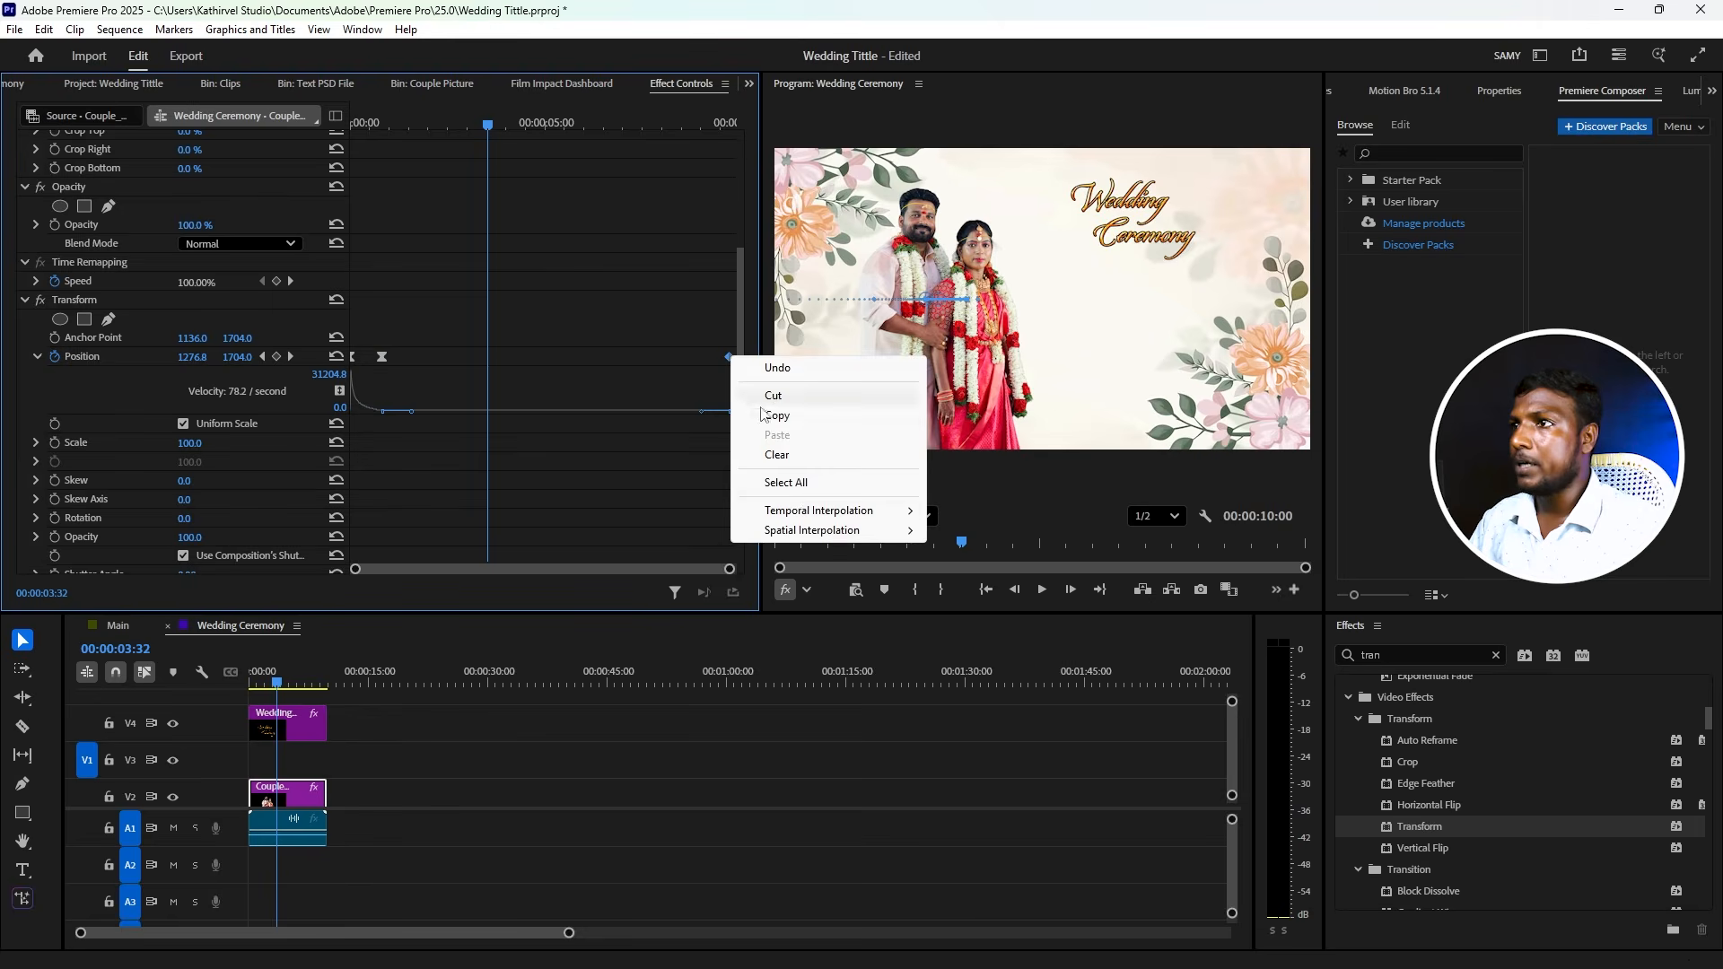
mouse_move(835, 511)
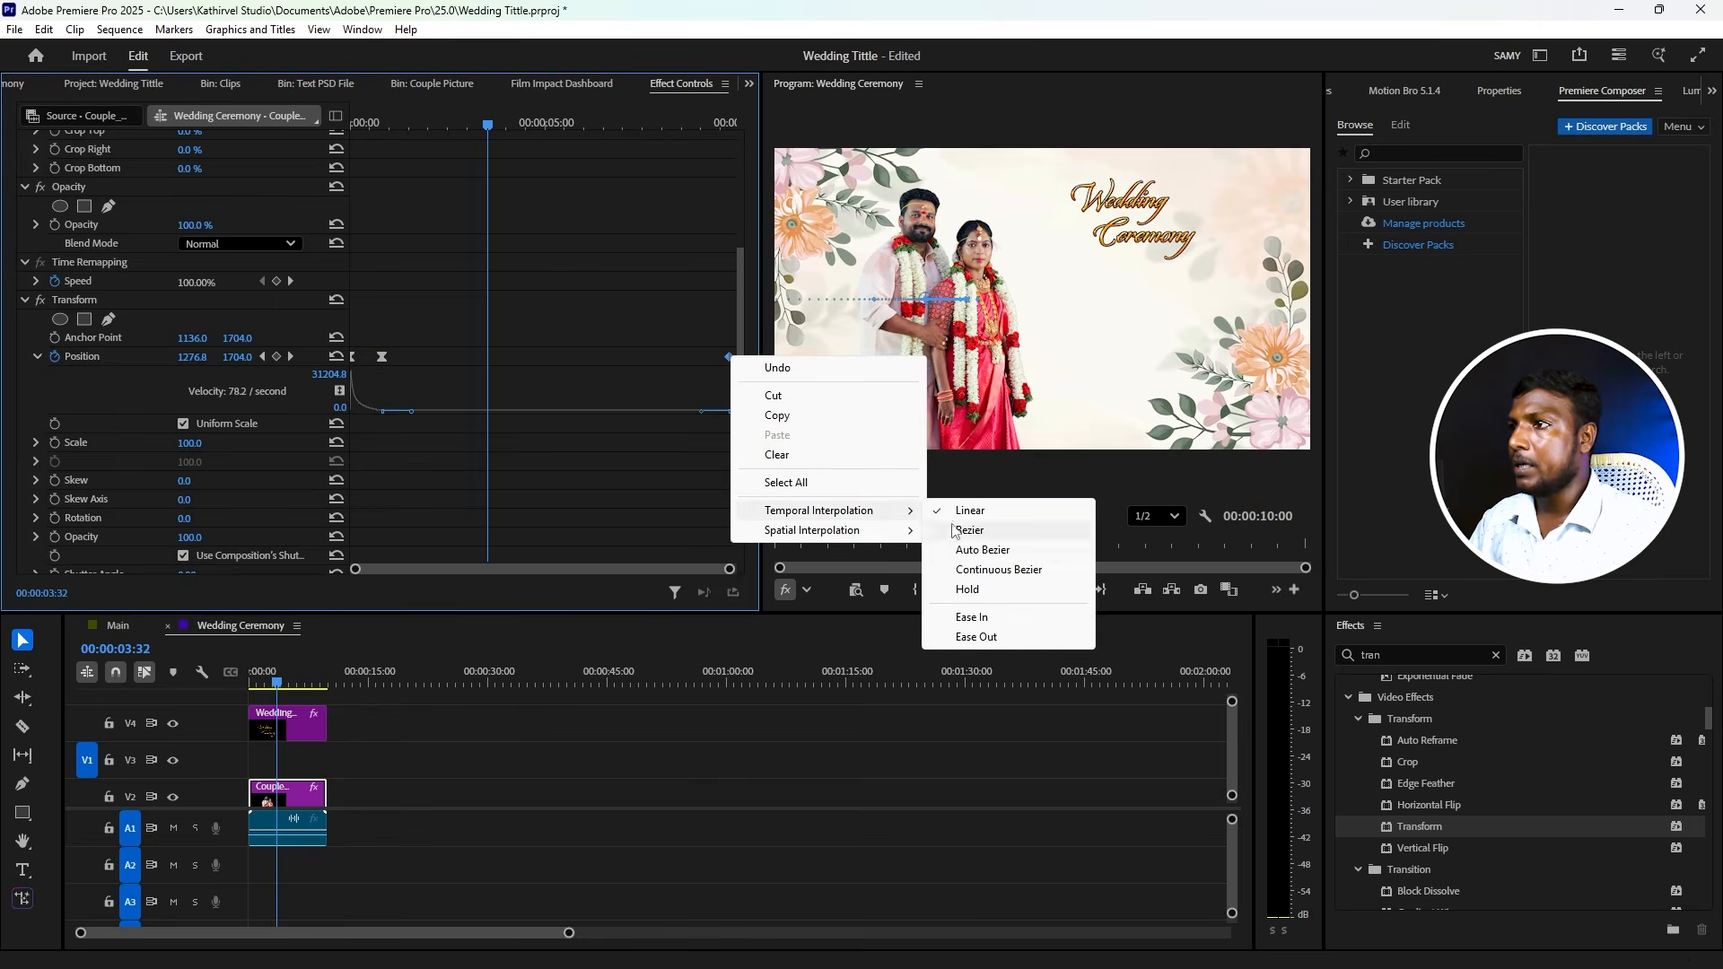
left_click(988, 639)
key("space")
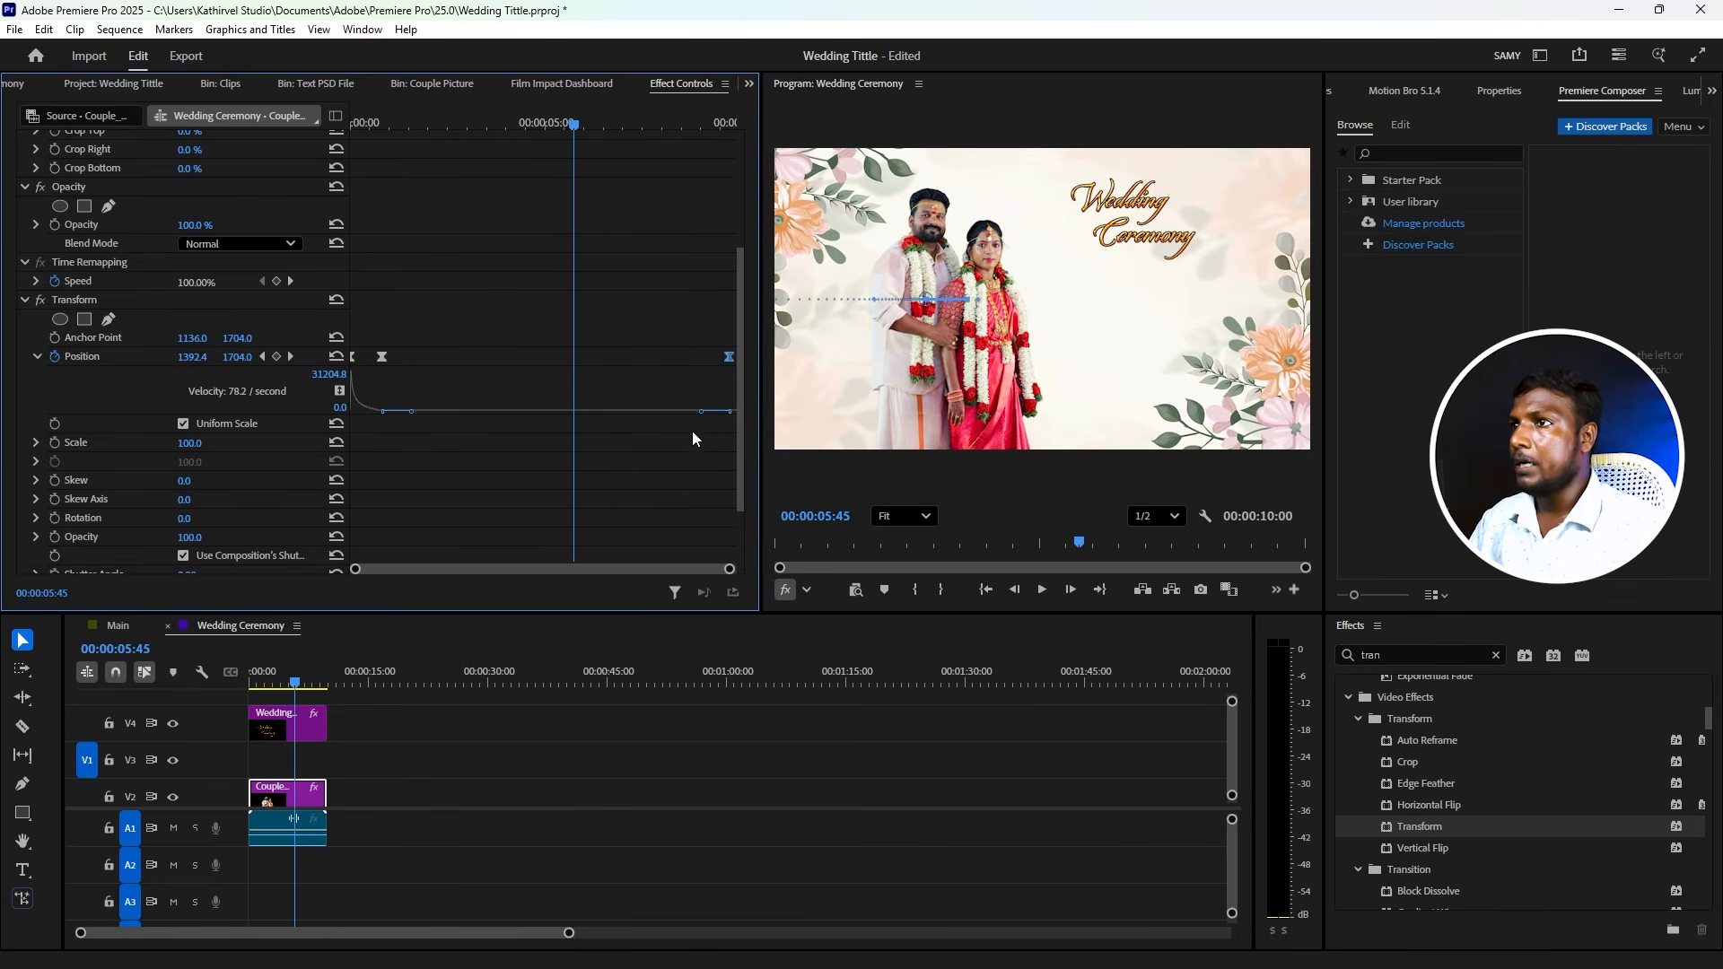
left_click_drag(574, 126, 343, 170)
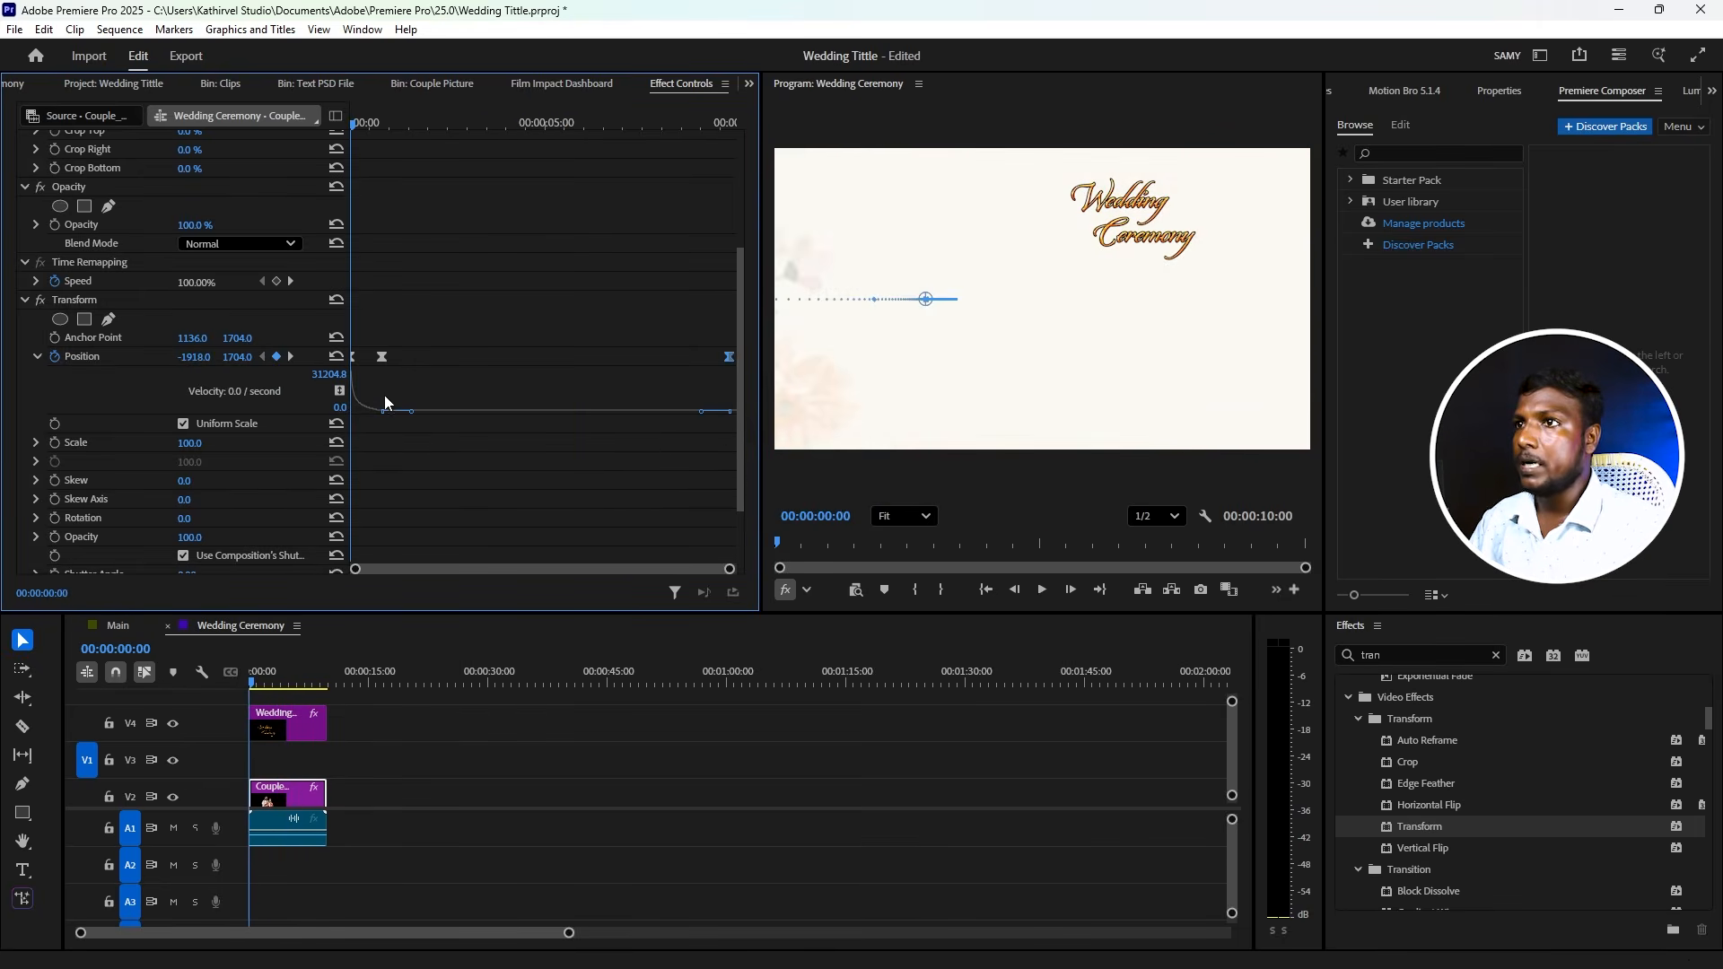
- Apply the Transform video effect to the Wedding.psd title clip on track V4 and show its settings at the clip's start
left_click(277, 732)
left_click_drag(1435, 827, 273, 734)
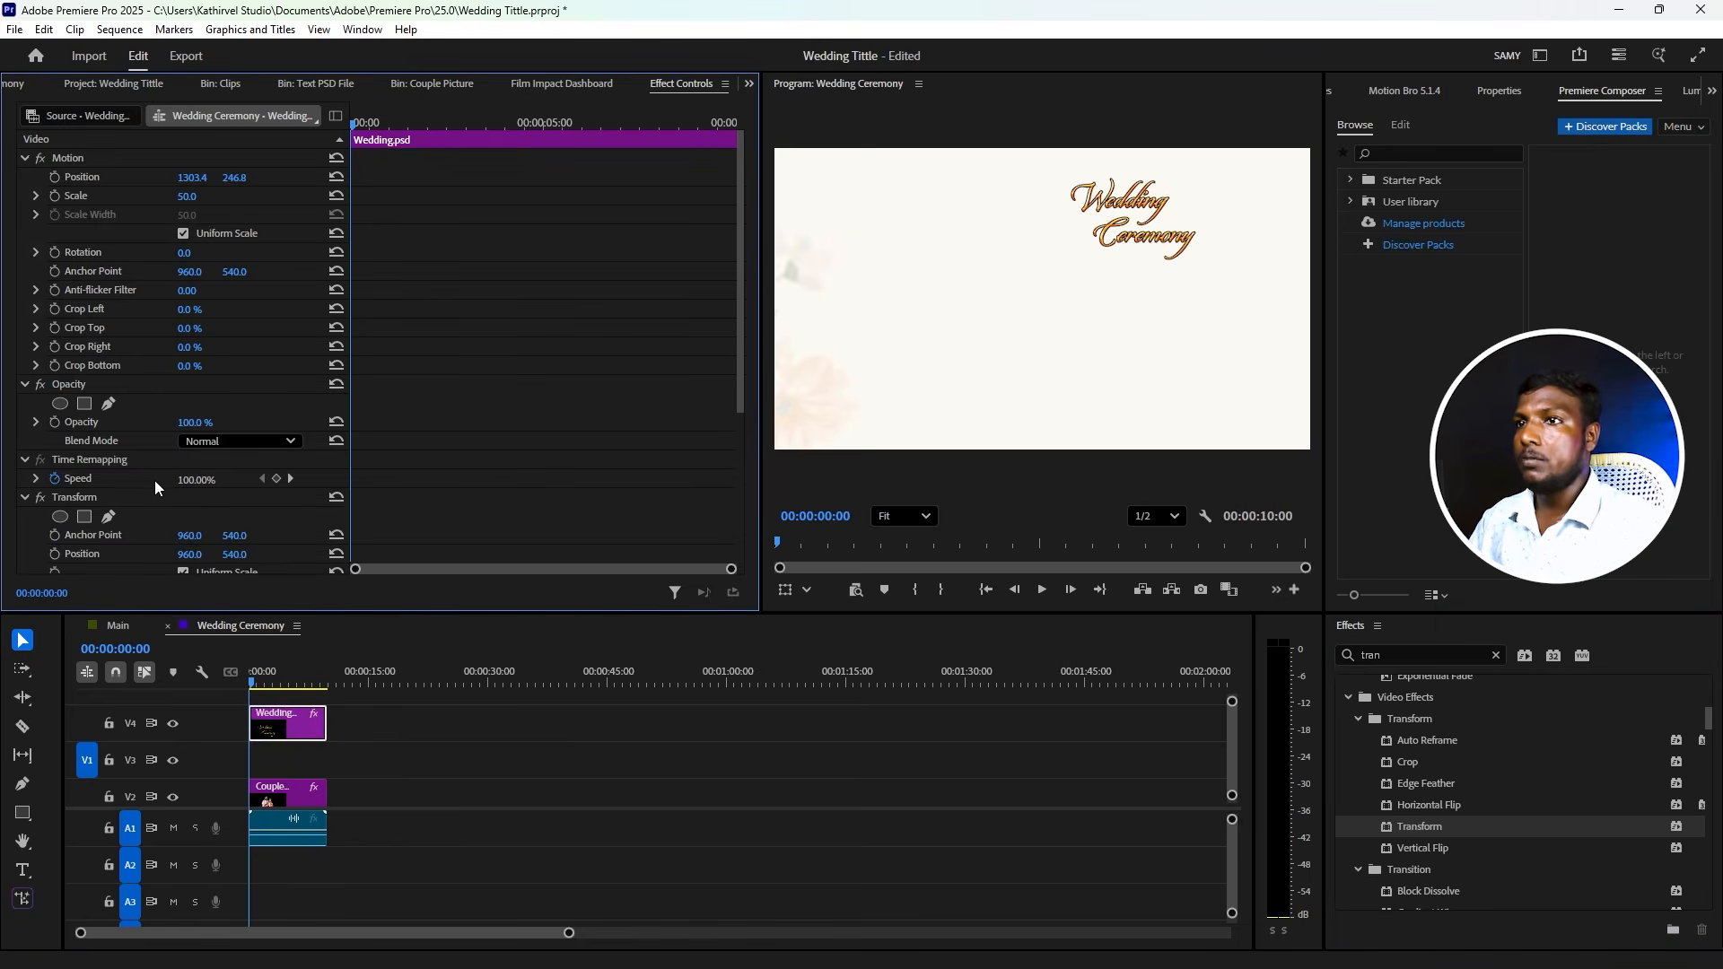
scroll(151, 480, "down", 3)
left_click(86, 373)
left_click(292, 730)
left_click(348, 122)
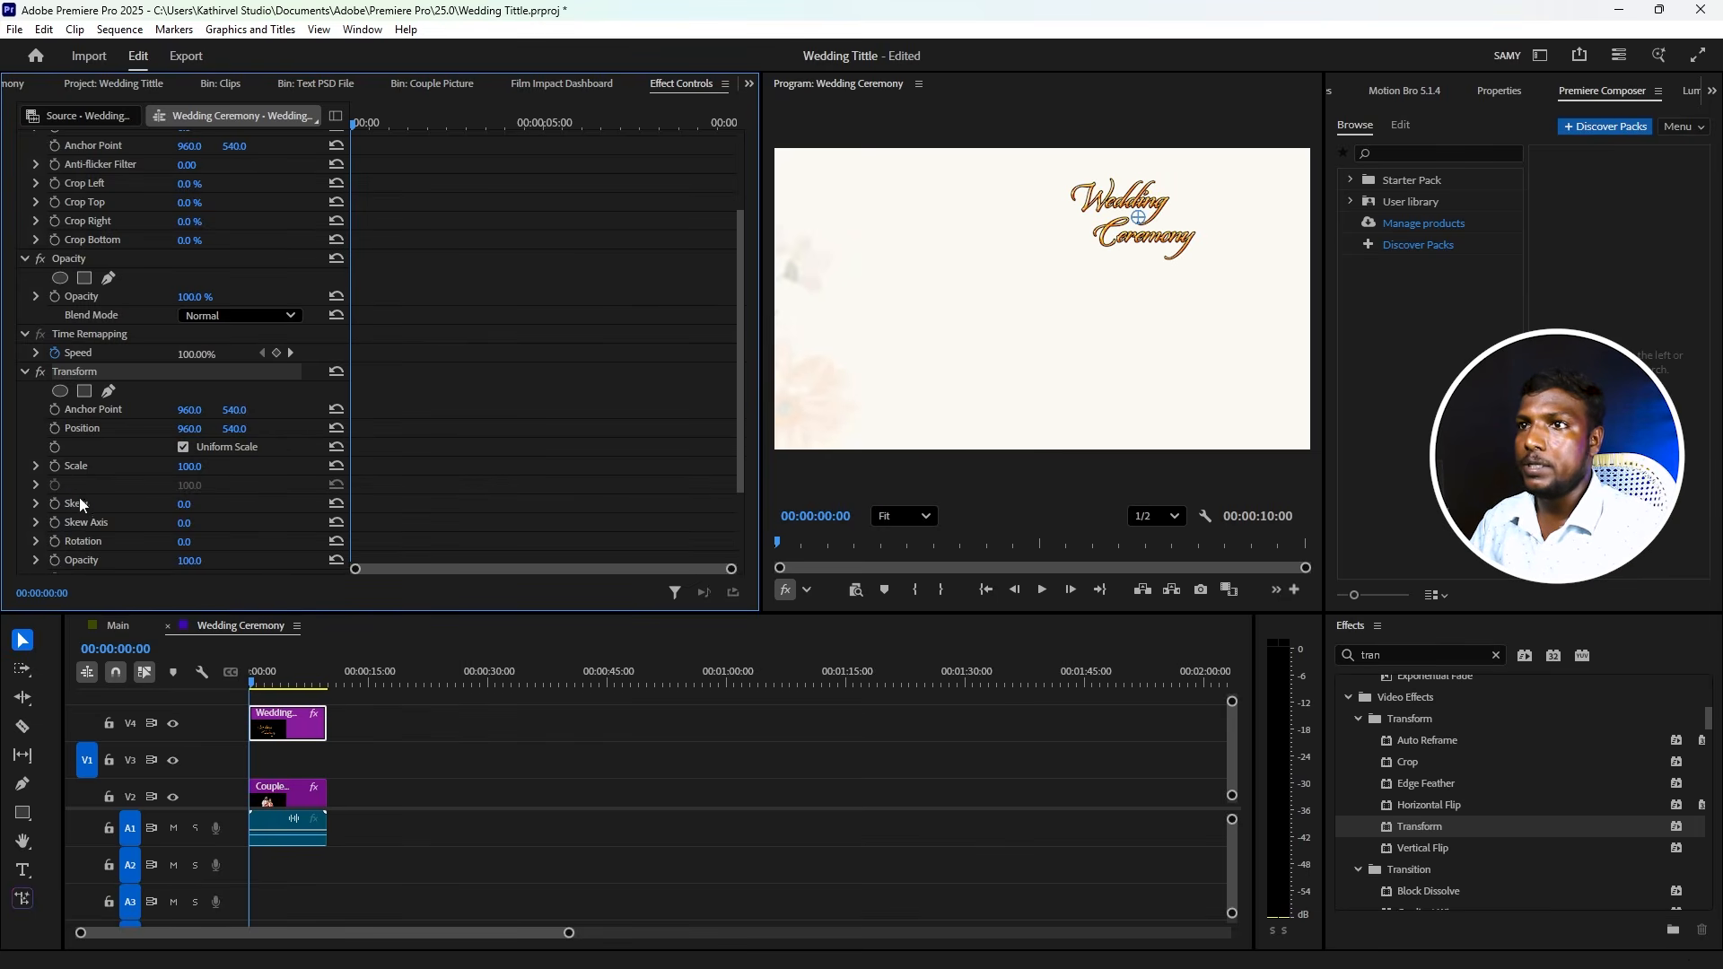
scroll(77, 518, "down", 1)
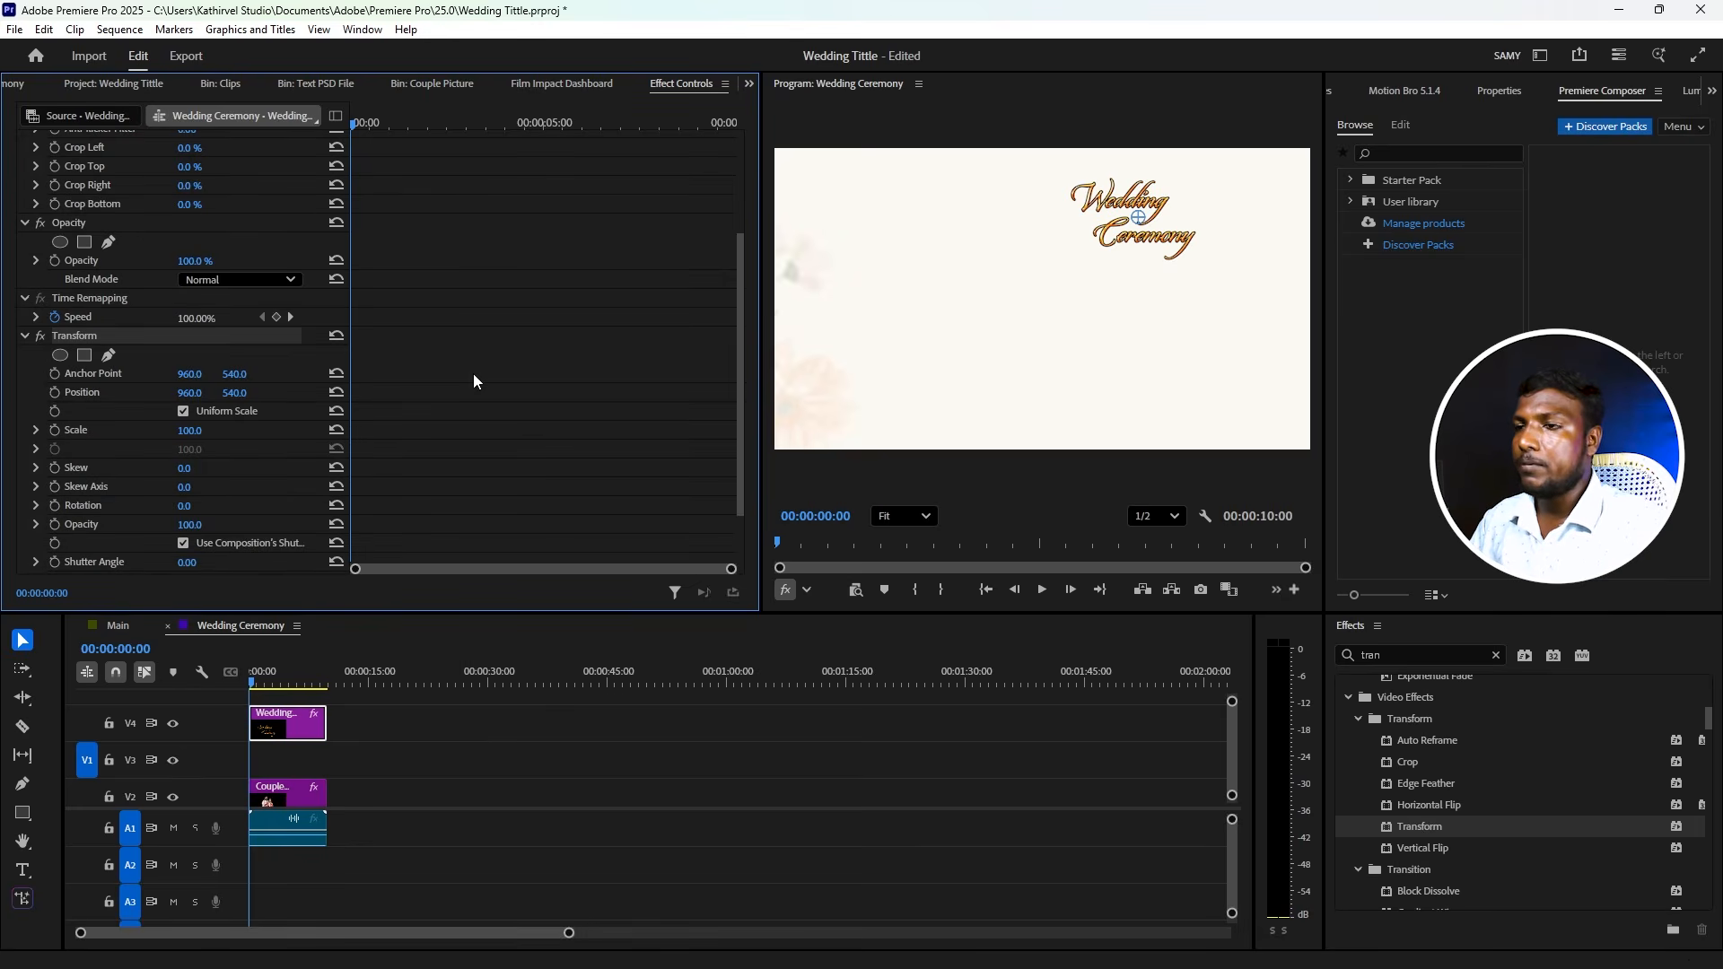
- Add Transform Scale and Rotation keyframes to the title clip at 00:00:00:50
key("space")
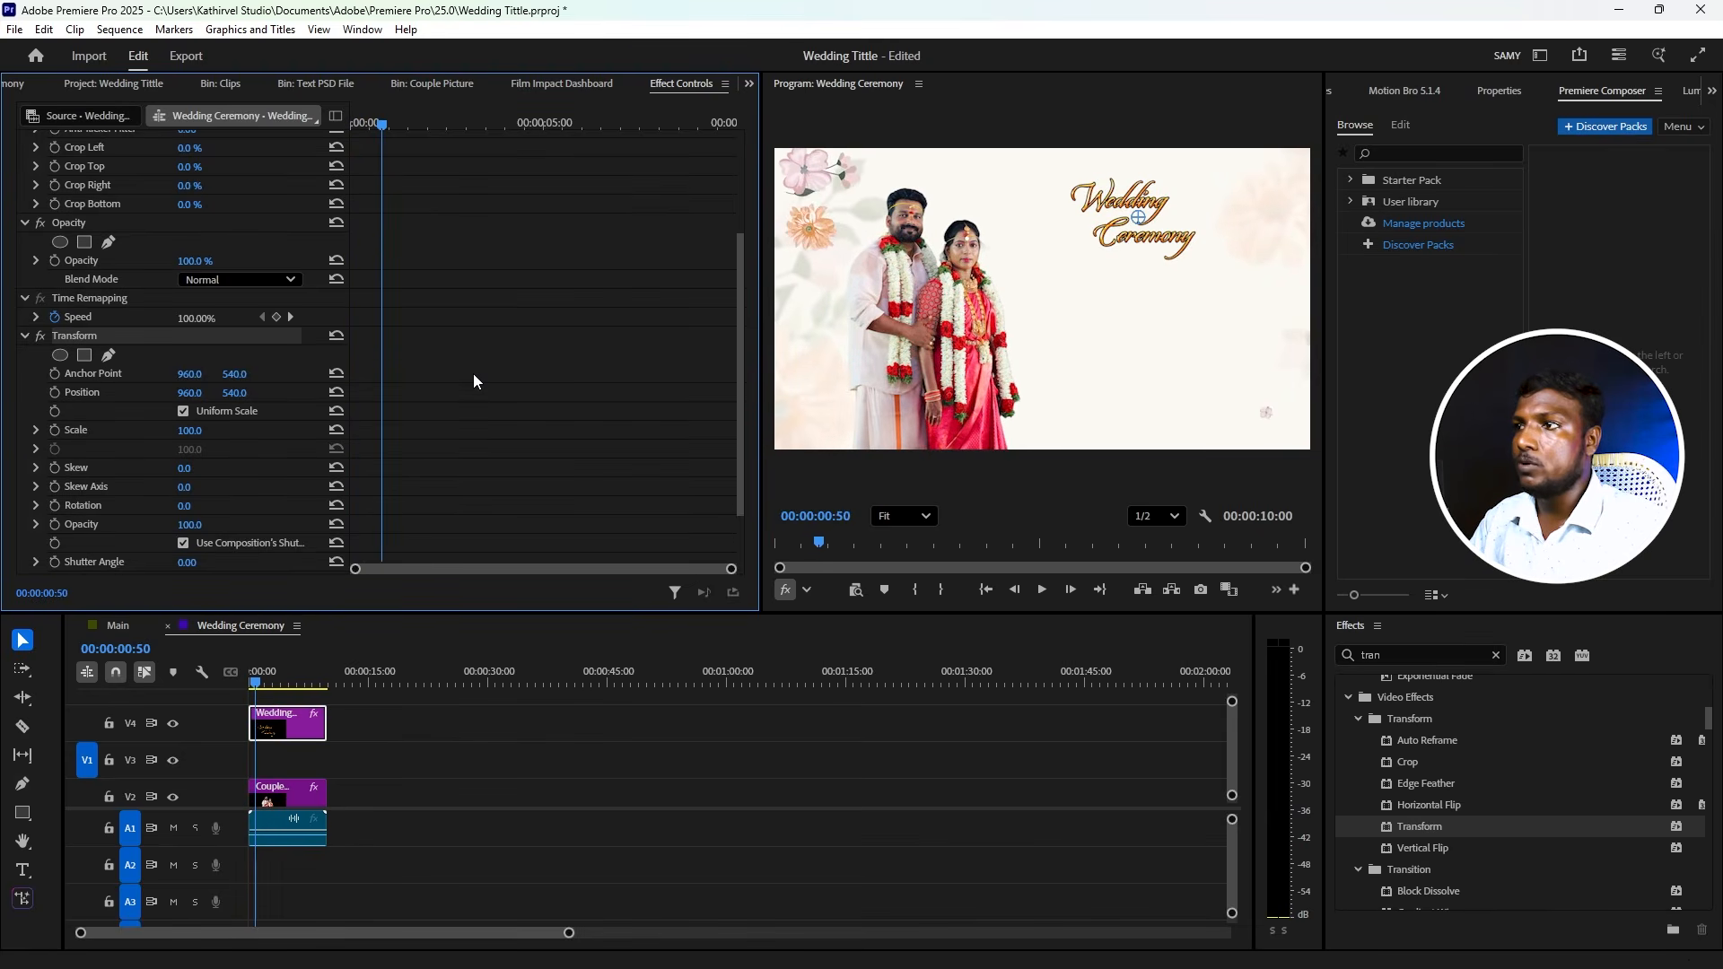
left_click(55, 431)
left_click(54, 507)
- Set the title's Transform Scale to 0 at the start of the clip
left_click_drag(379, 124, 341, 128)
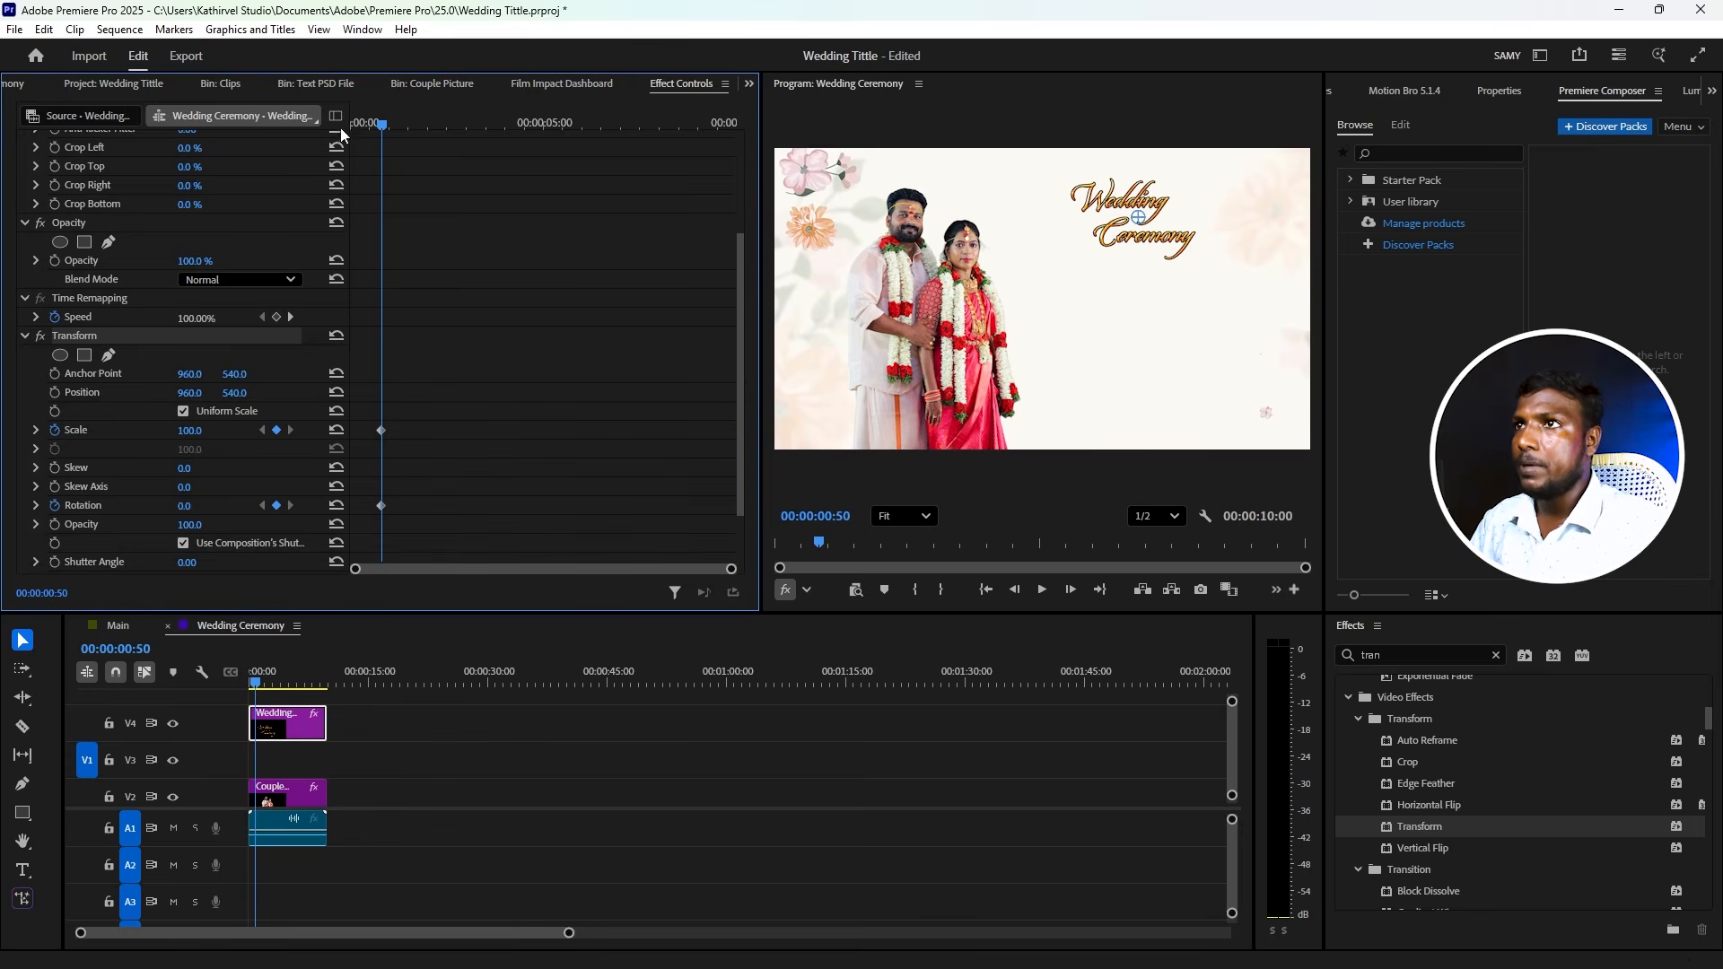
left_click(78, 432)
left_click(194, 432)
type("0")
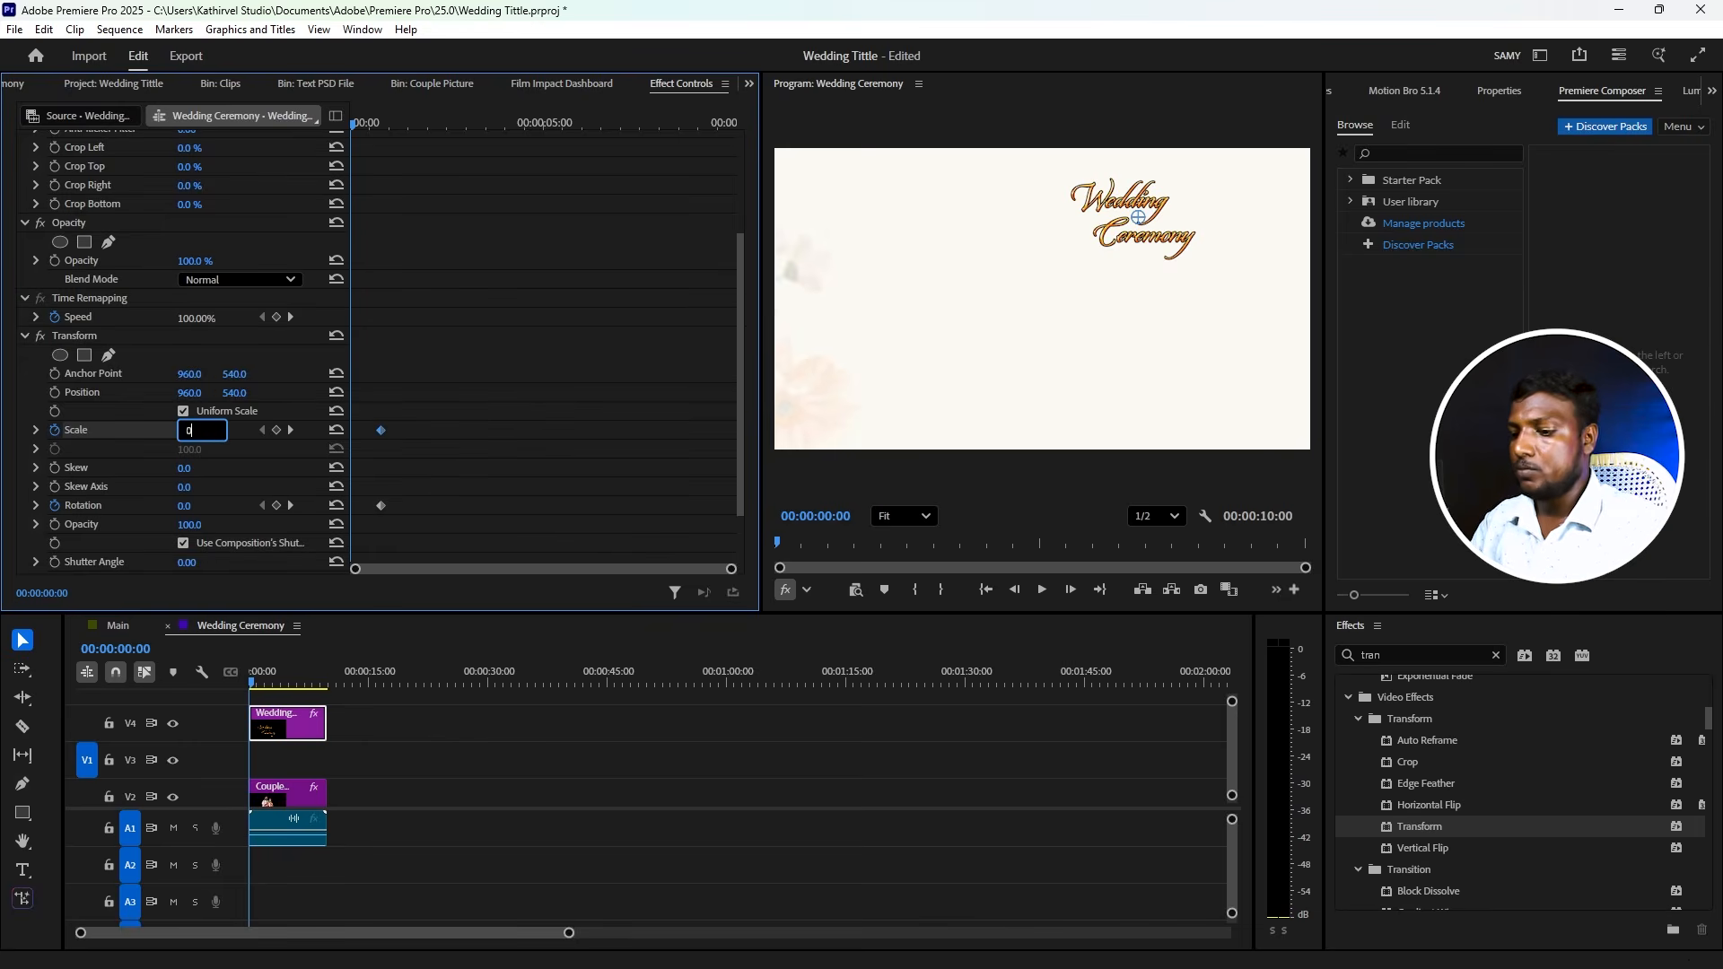
key("Return")
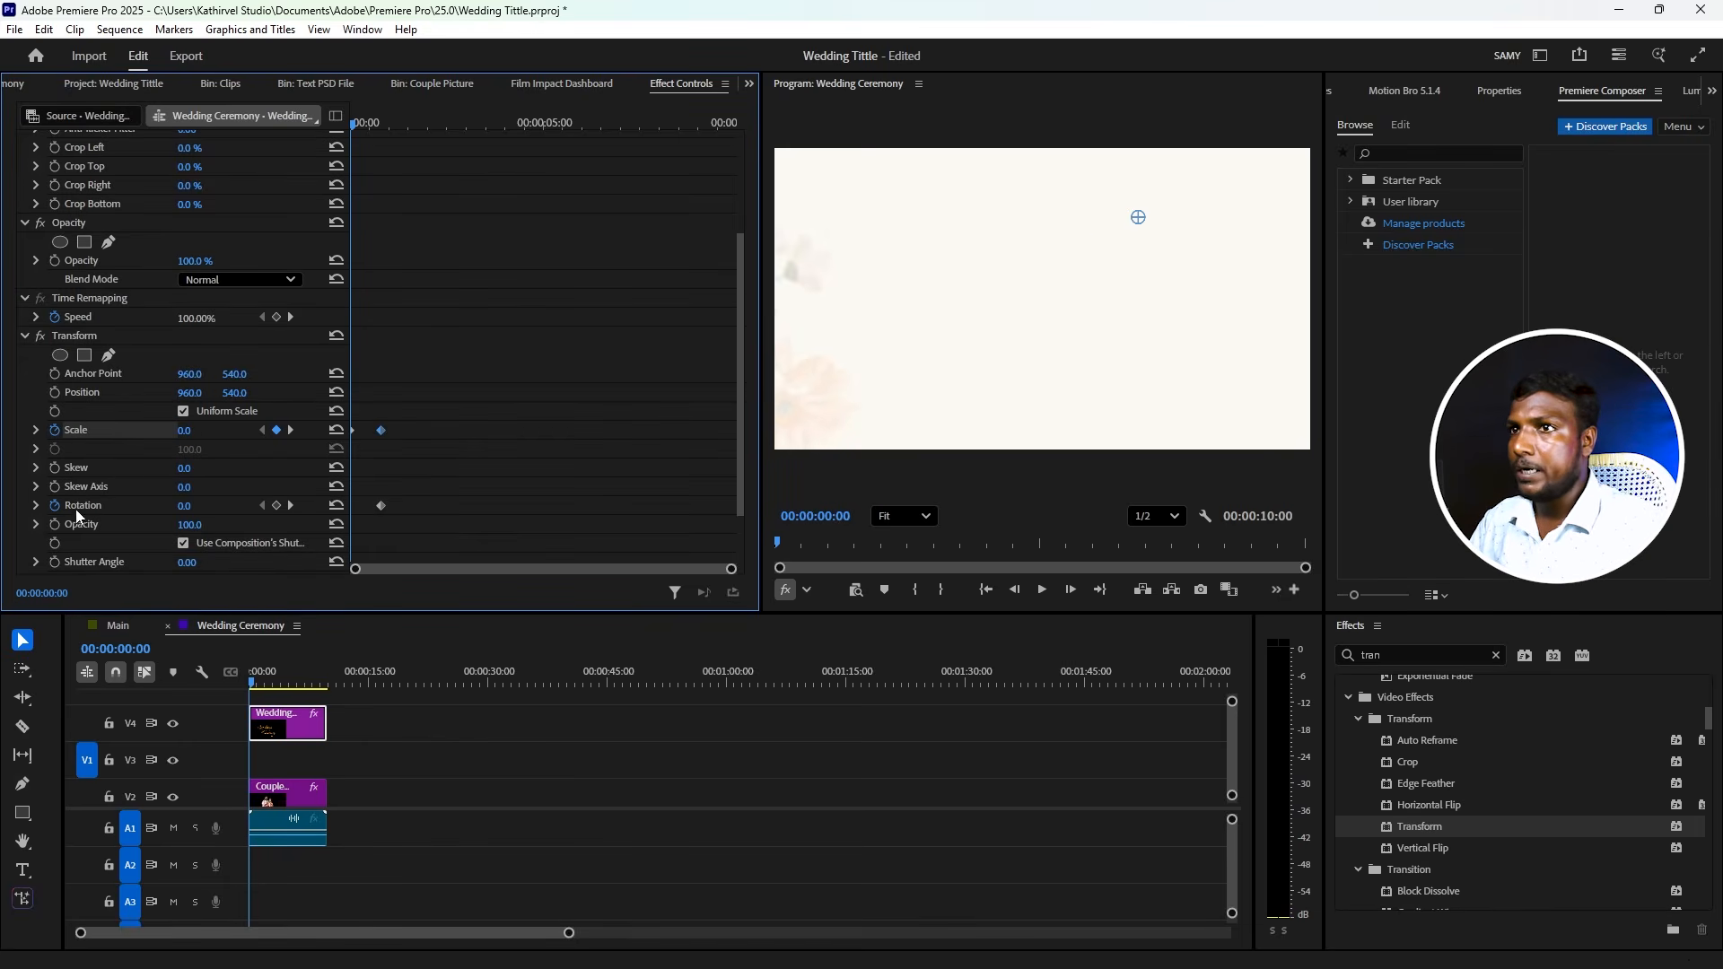
- Try a Transform Rotation of 10° at the start of the title clip and preview the scale-in
left_click(196, 505)
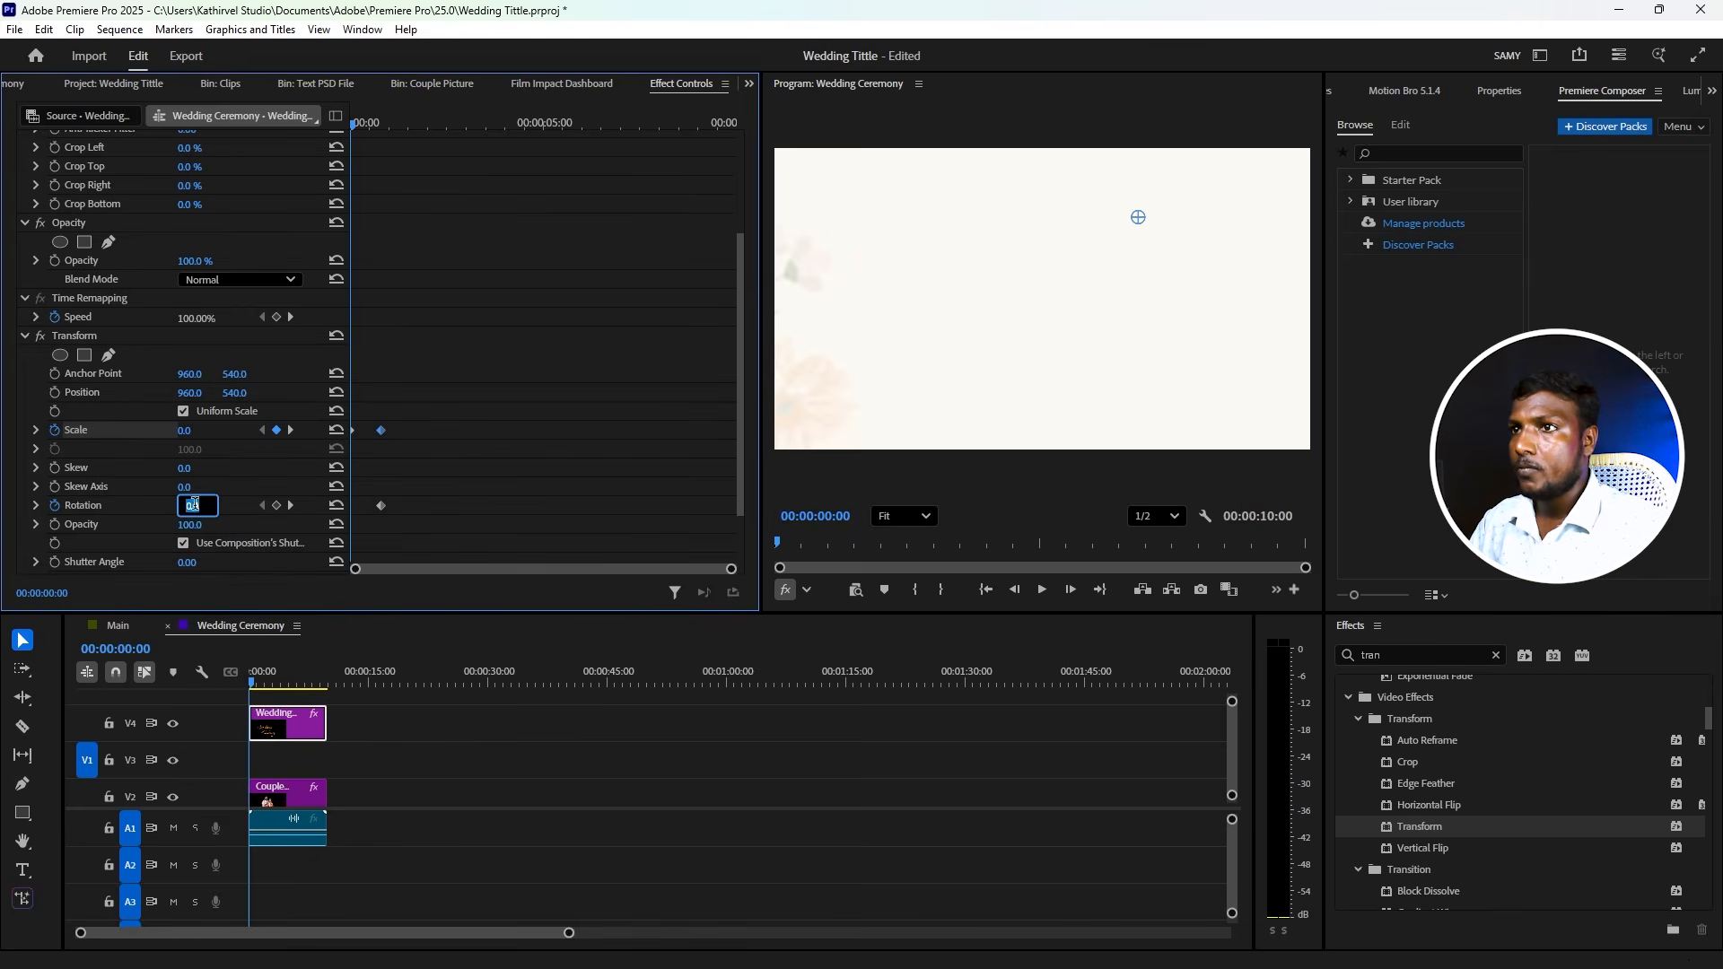
type("10")
key("Return")
key("space")
left_click_drag(390, 116, 311, 164)
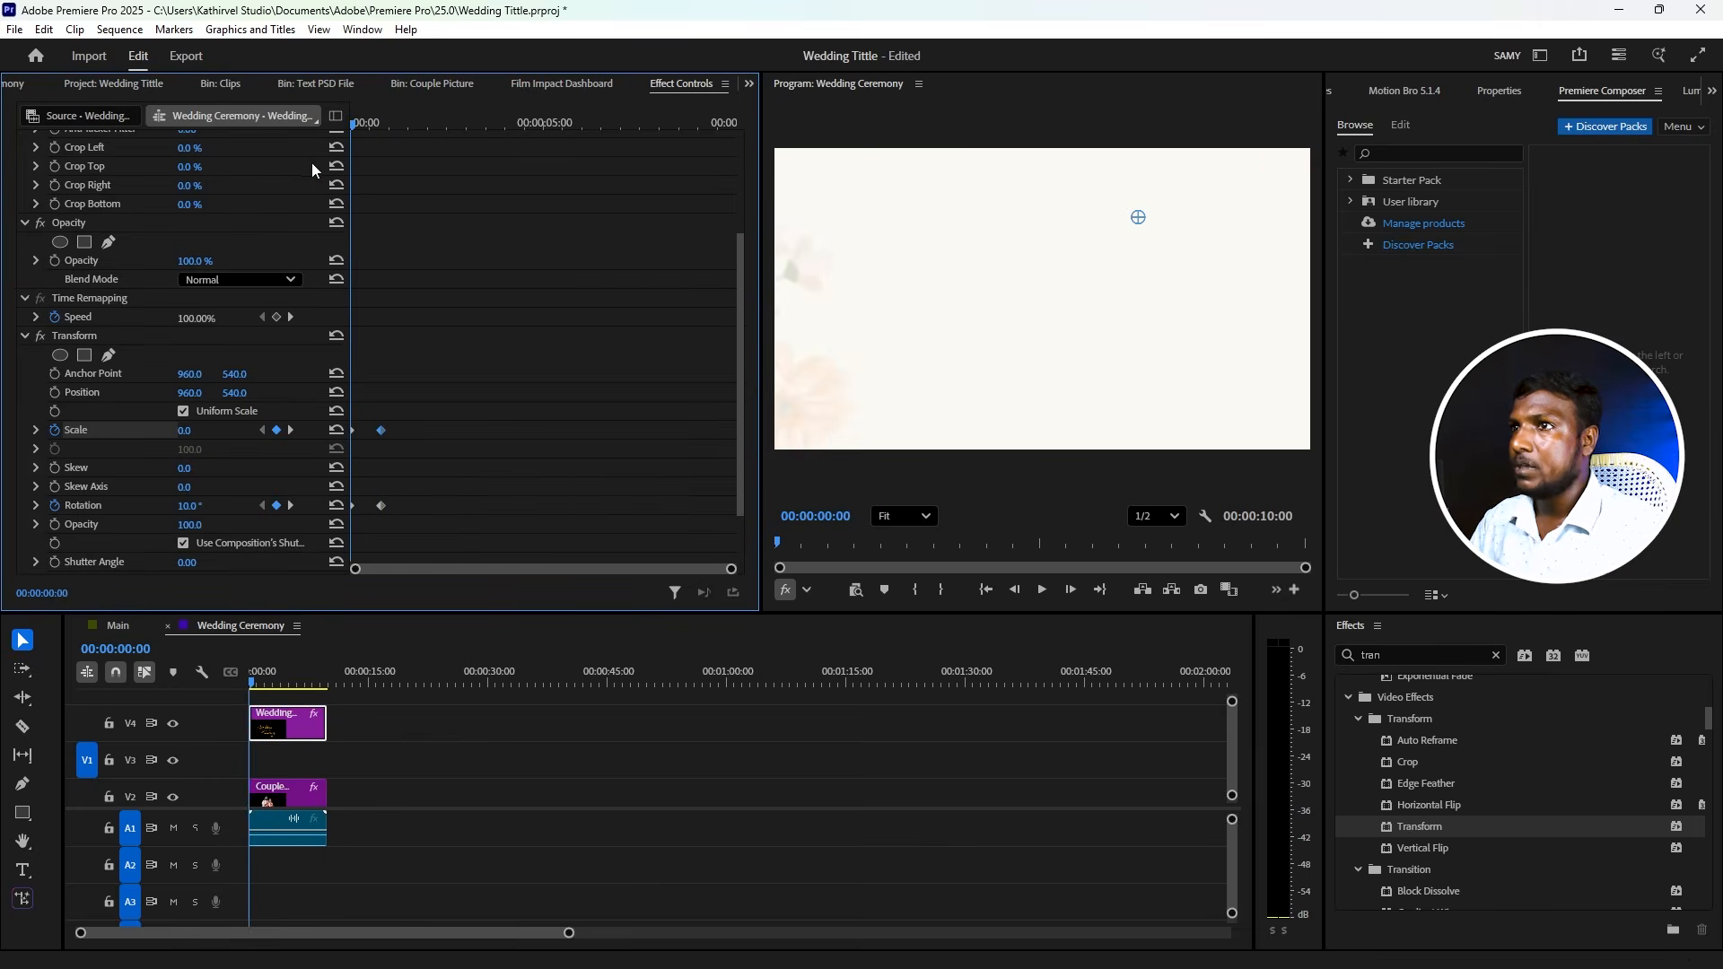
- Set the title's starting Transform Rotation keyframe to 0° and preview the title's animation through the clip
left_click(352, 507)
left_click(193, 505)
type("0")
key("Return")
key("space")
key("space")
left_click_drag(389, 127, 635, 179)
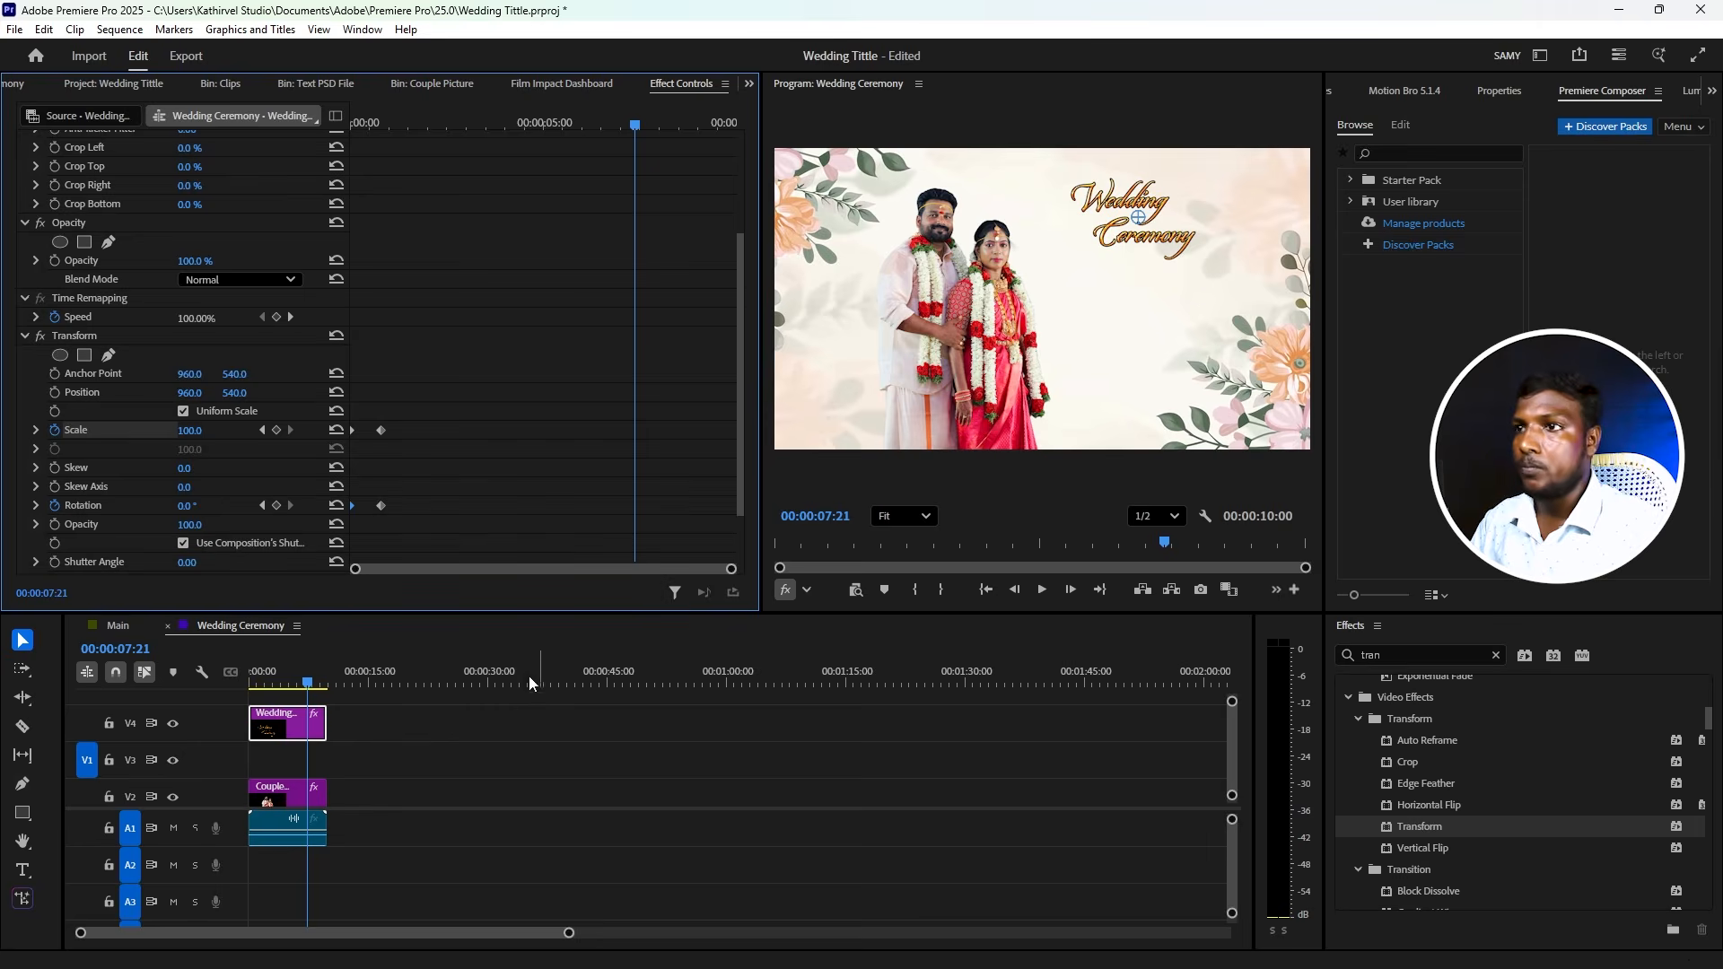
- Add a Transform Position keyframe to the title clip at 00:00:00:50
left_click_drag(625, 170, 384, 180)
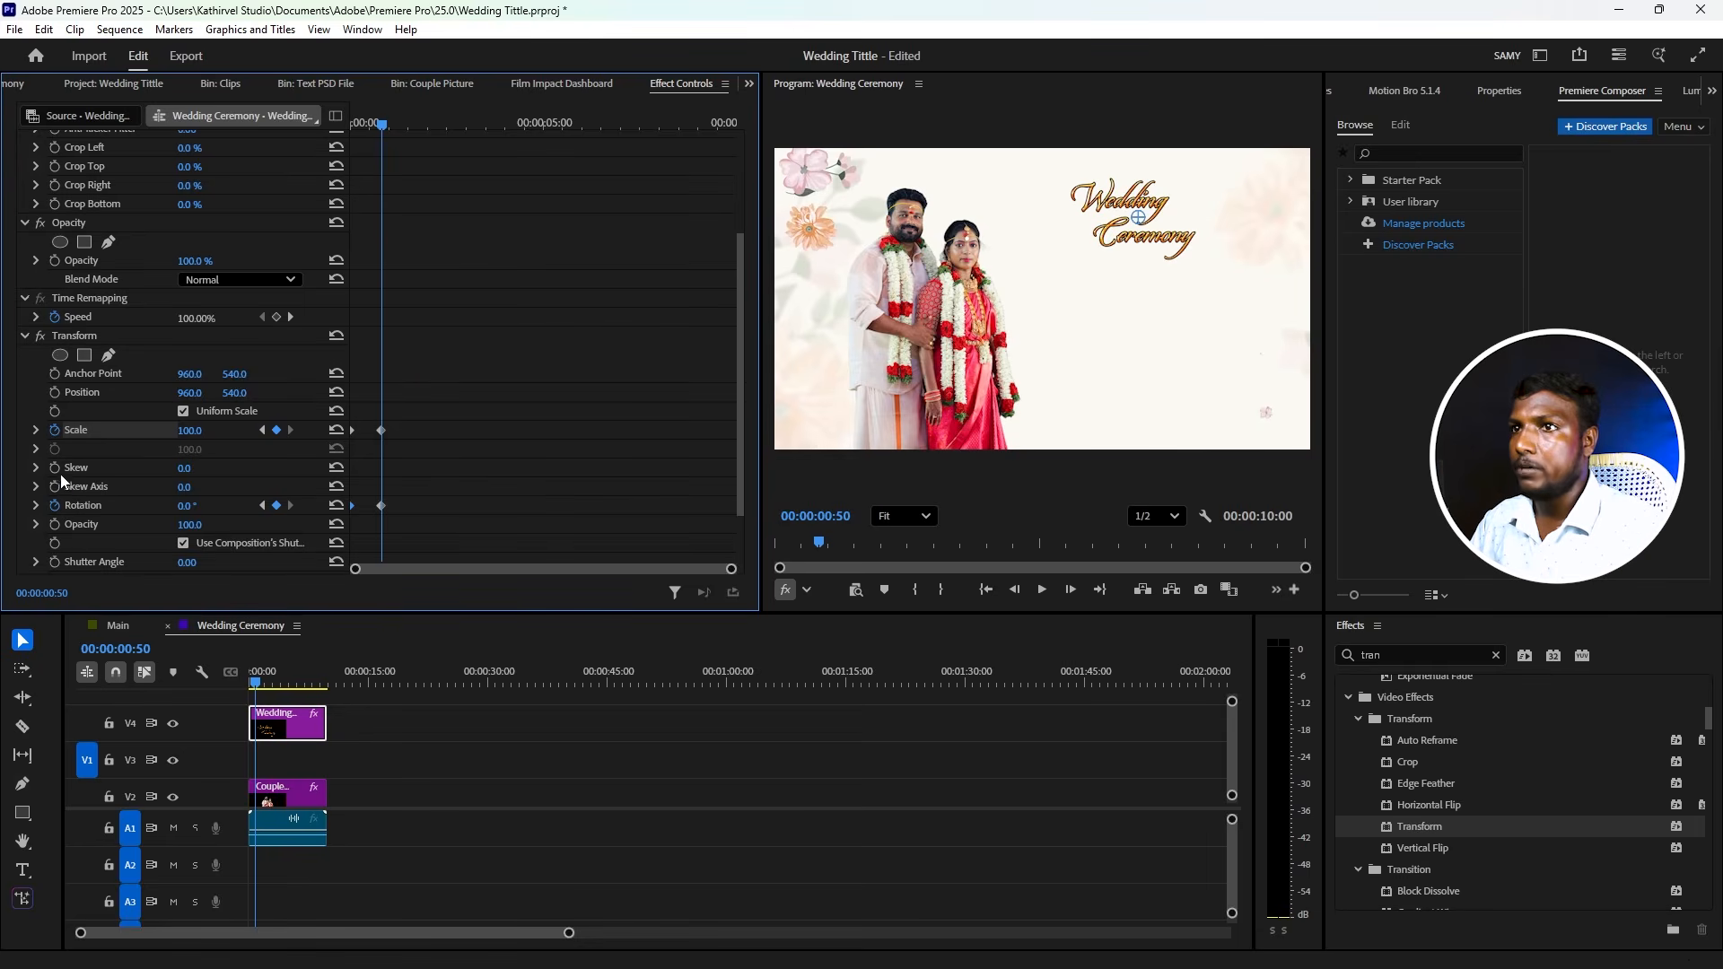
left_click(56, 392)
scroll(386, 529, "down", 1)
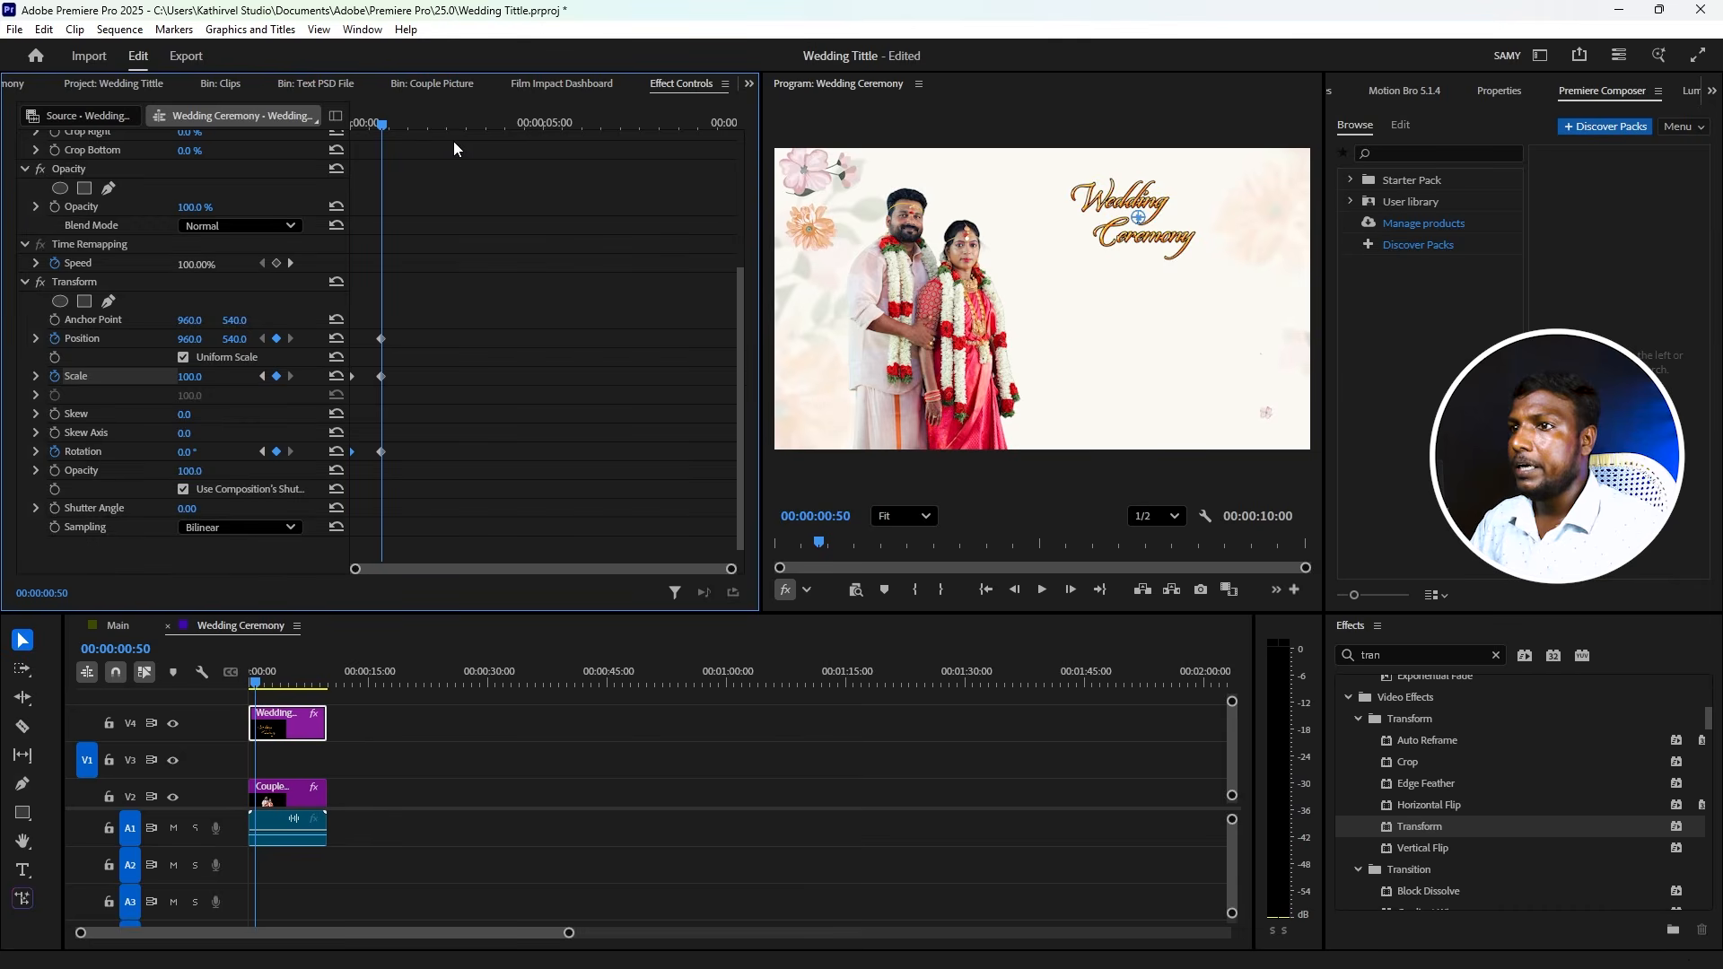
- Set the title's horizontal Transform Position to 1132.0 at 00:00:09:44 so it drifts slowly to the right
key("End")
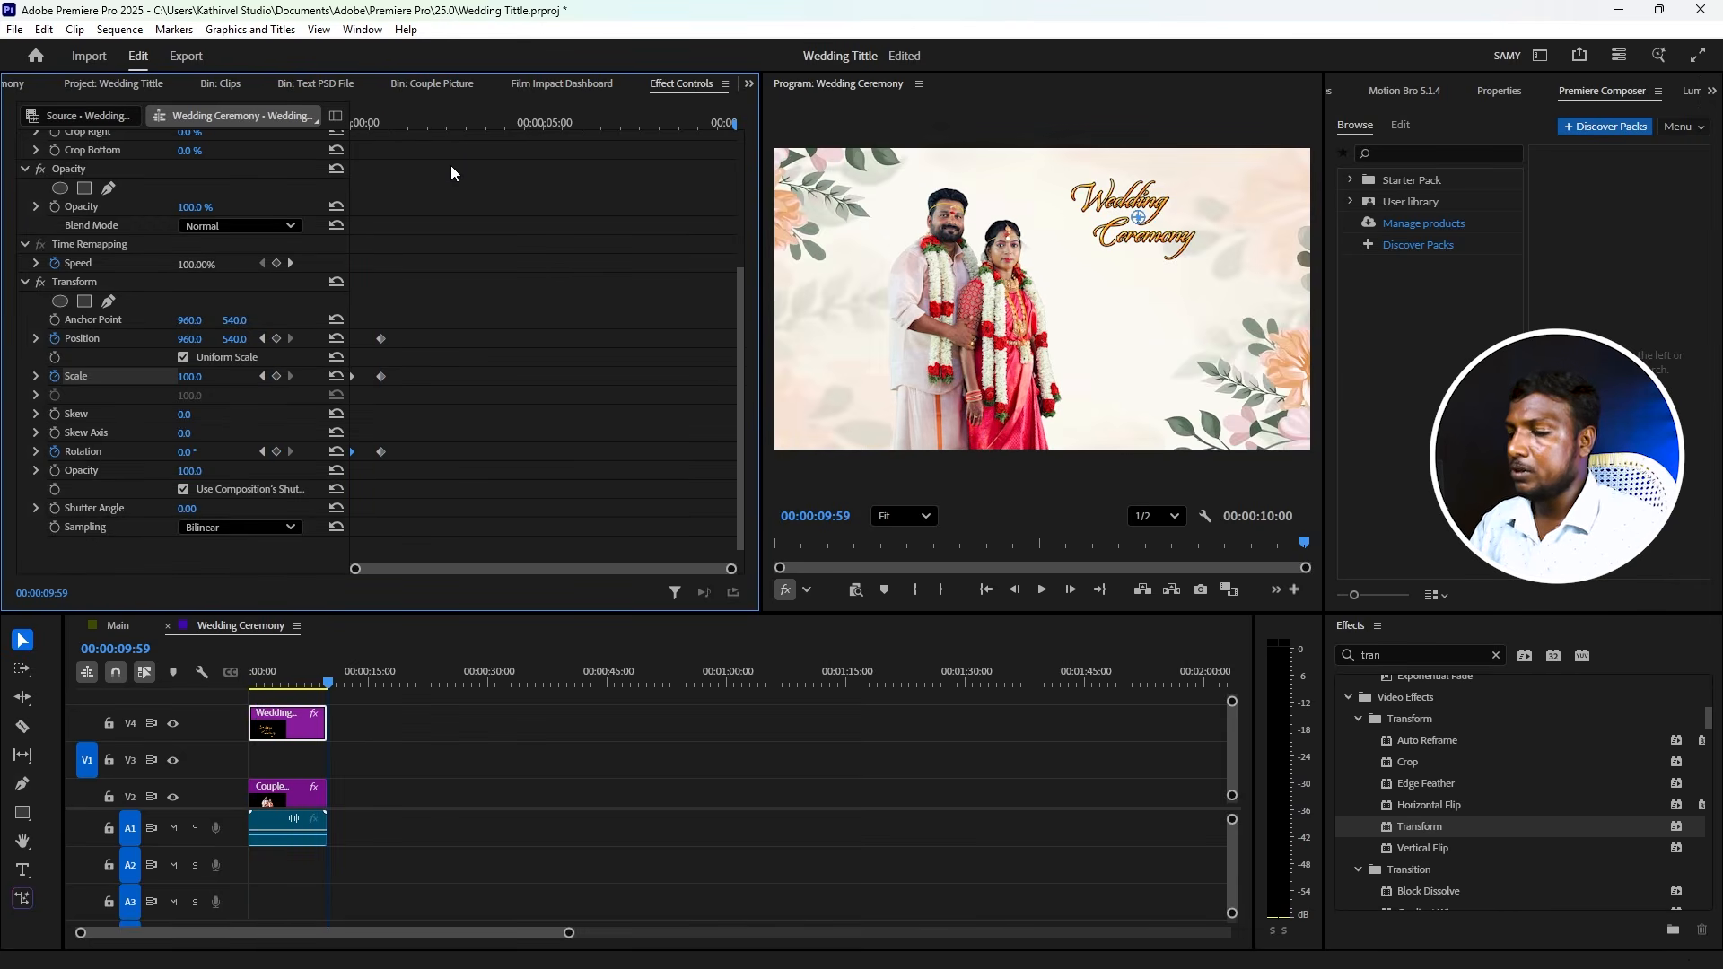
key("shift+Left")
key("shift+Left")
key("shift+Left")
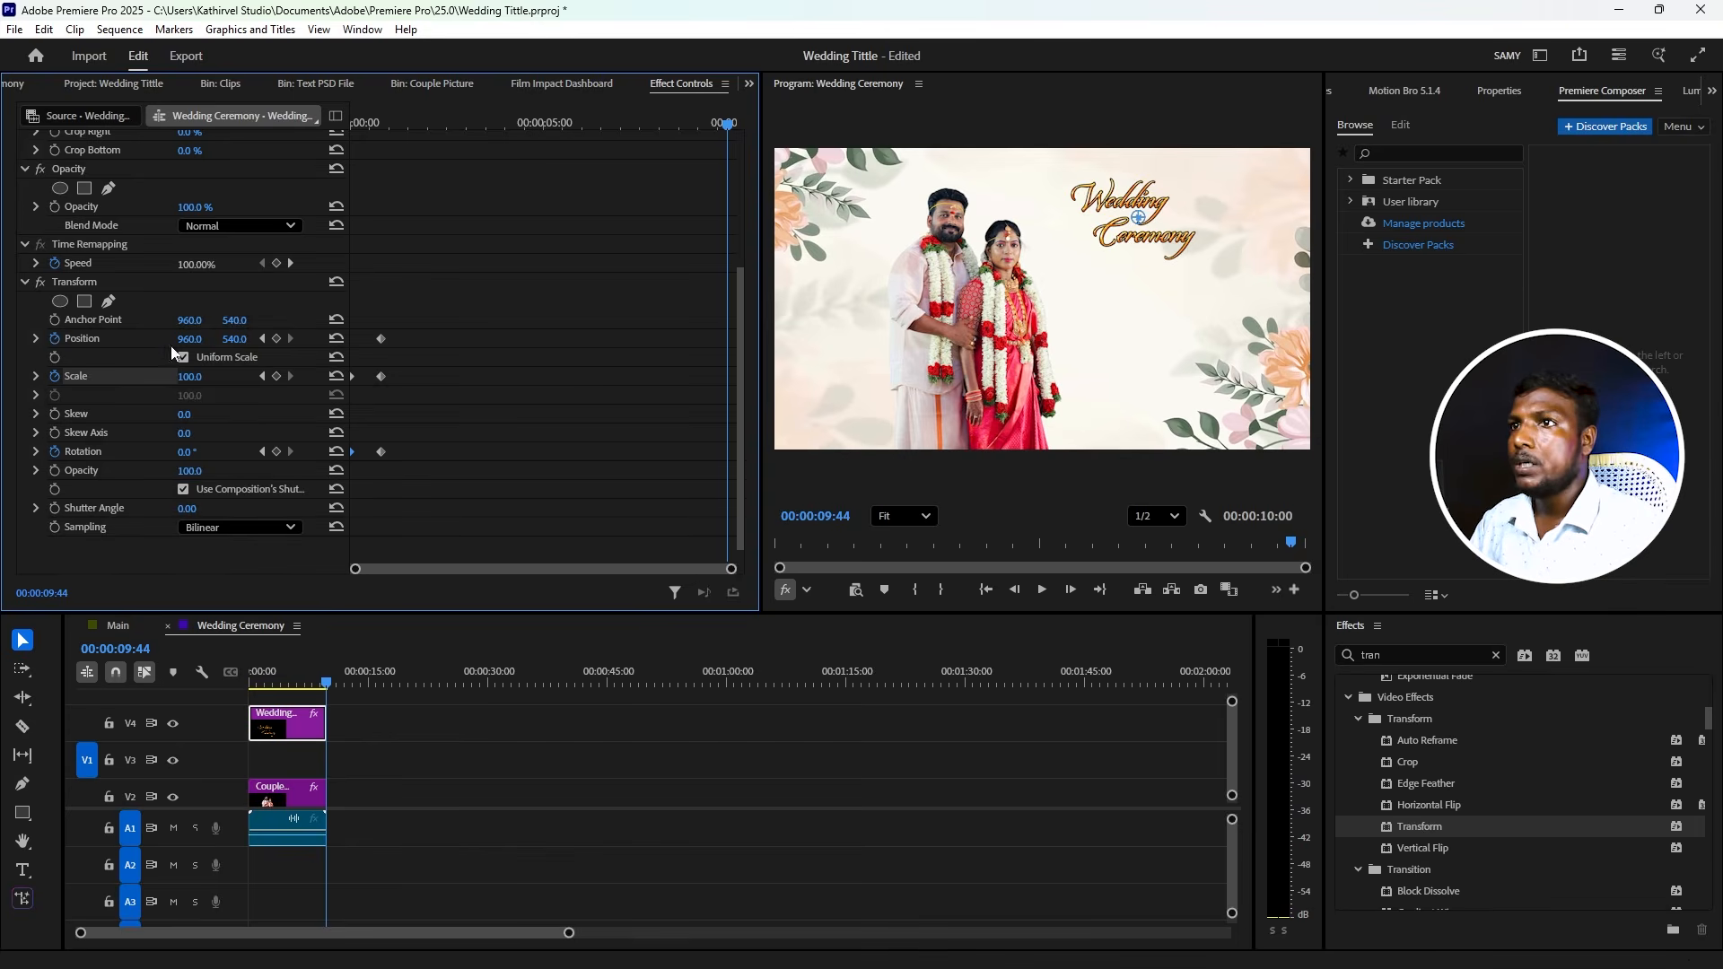
left_click_drag(199, 336, 348, 370)
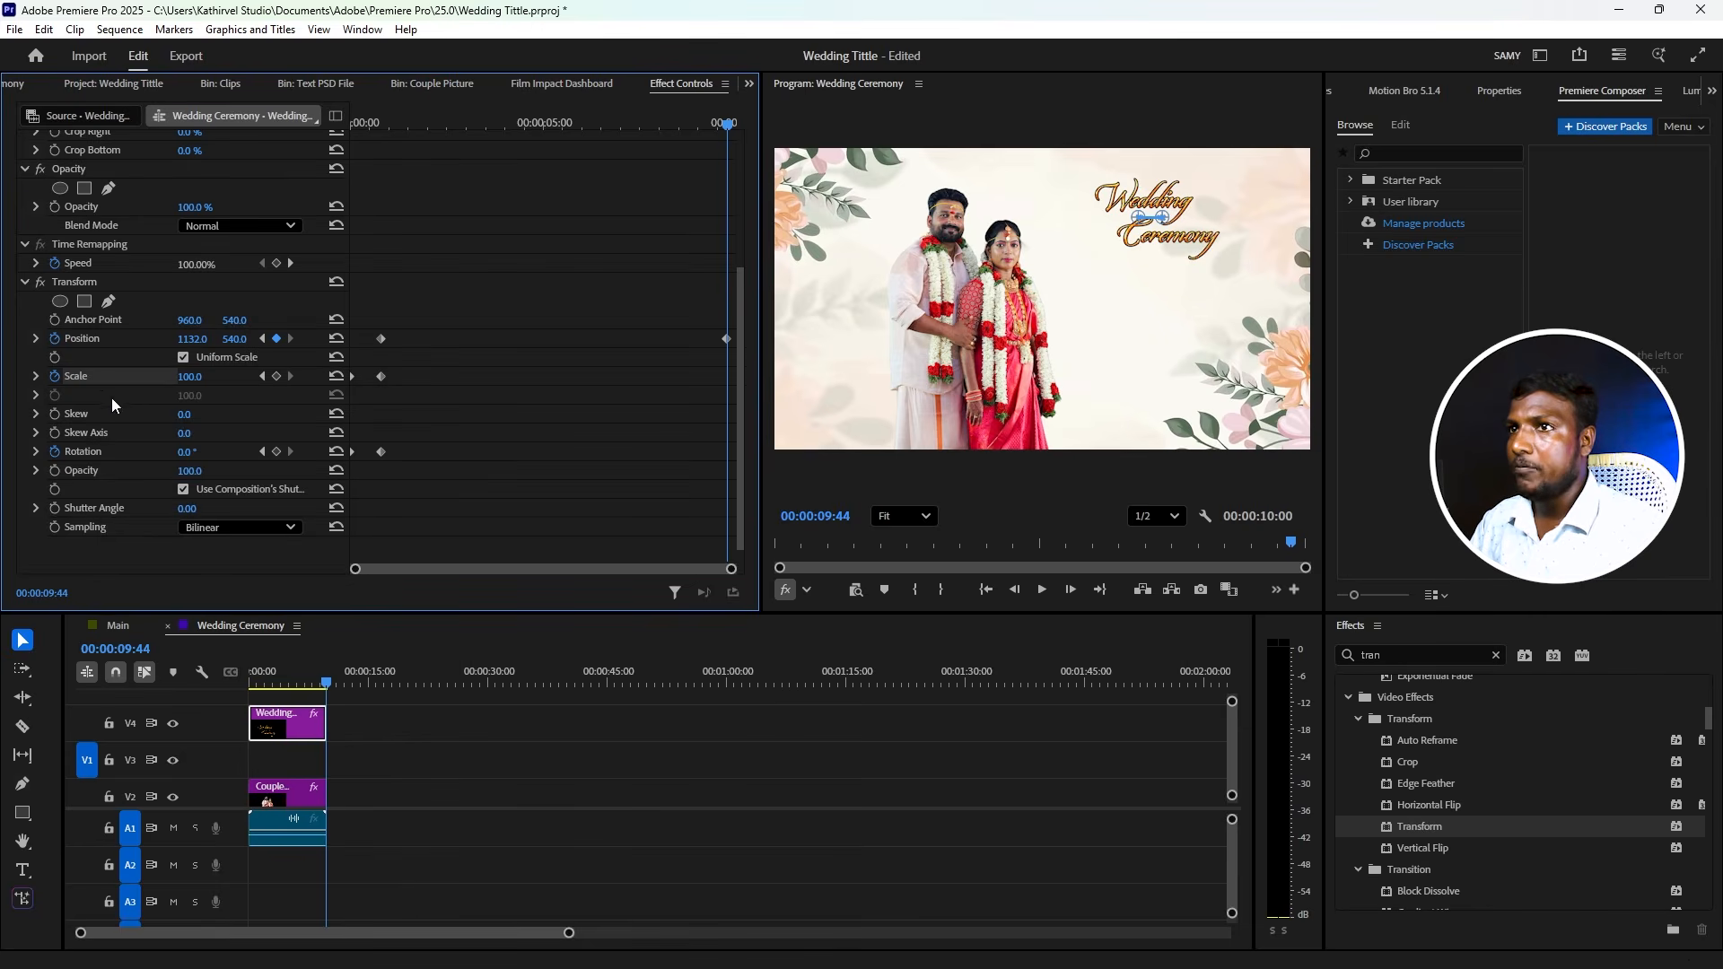
- Shape the title's Transform Scale velocity curve so it grows fast at the start and eases into the 00:00:00:50 keyframe
left_click(37, 376)
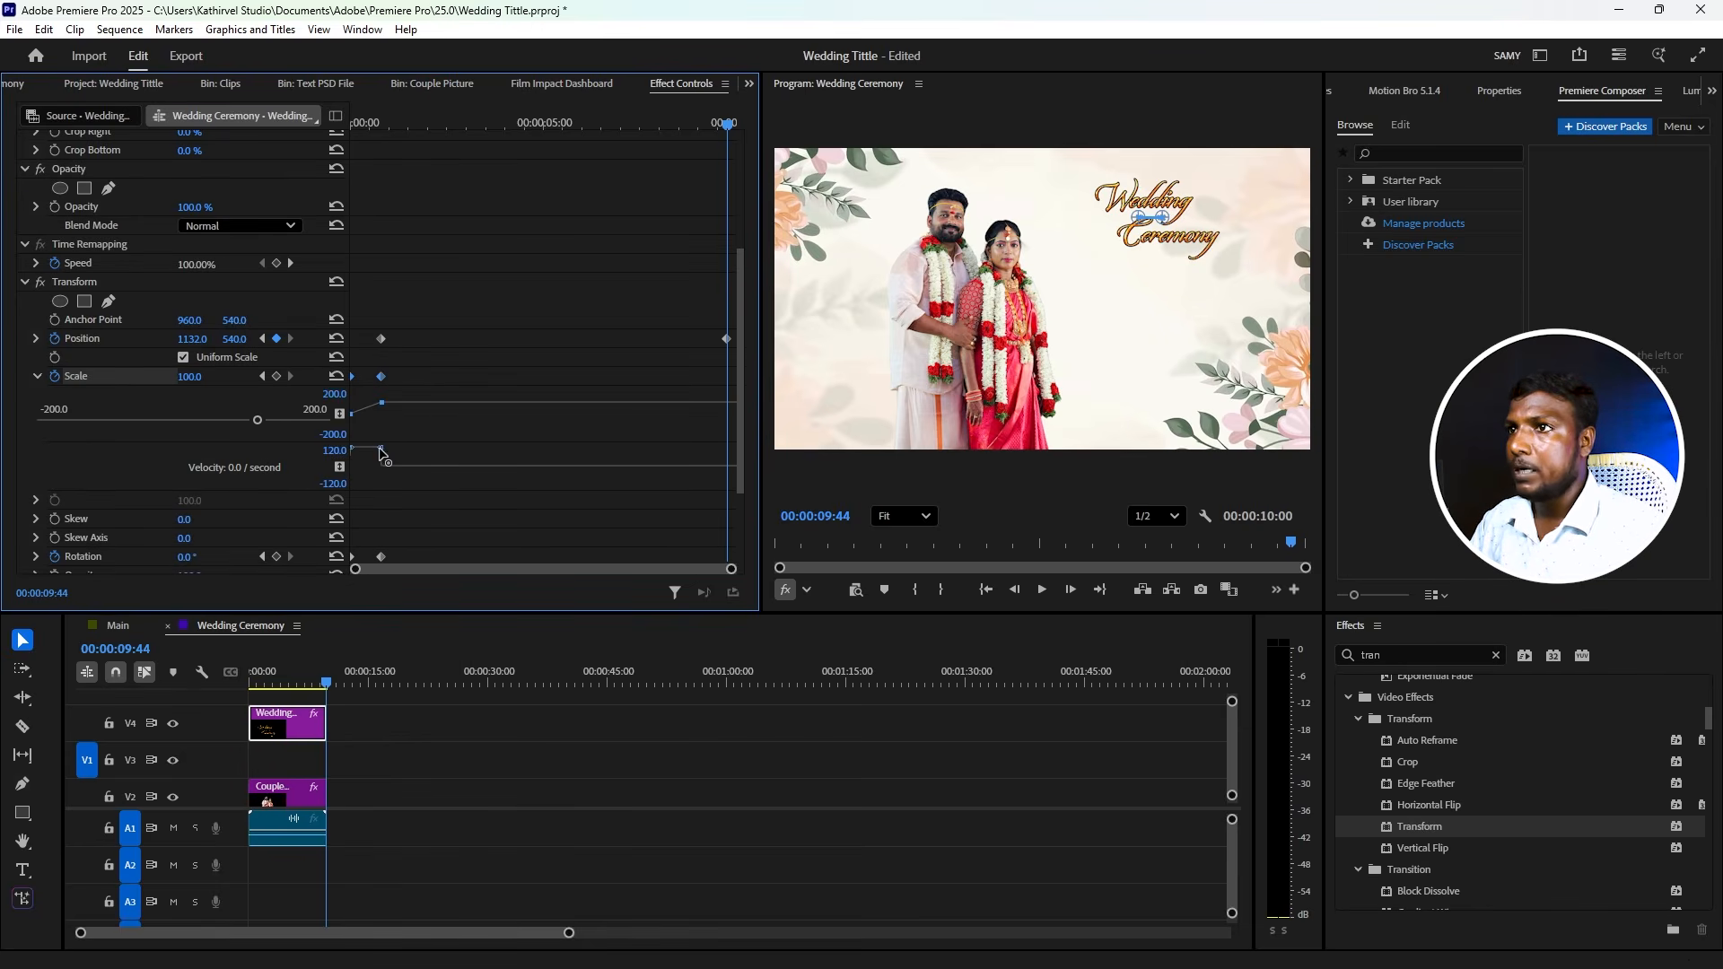
left_click_drag(380, 453, 366, 478)
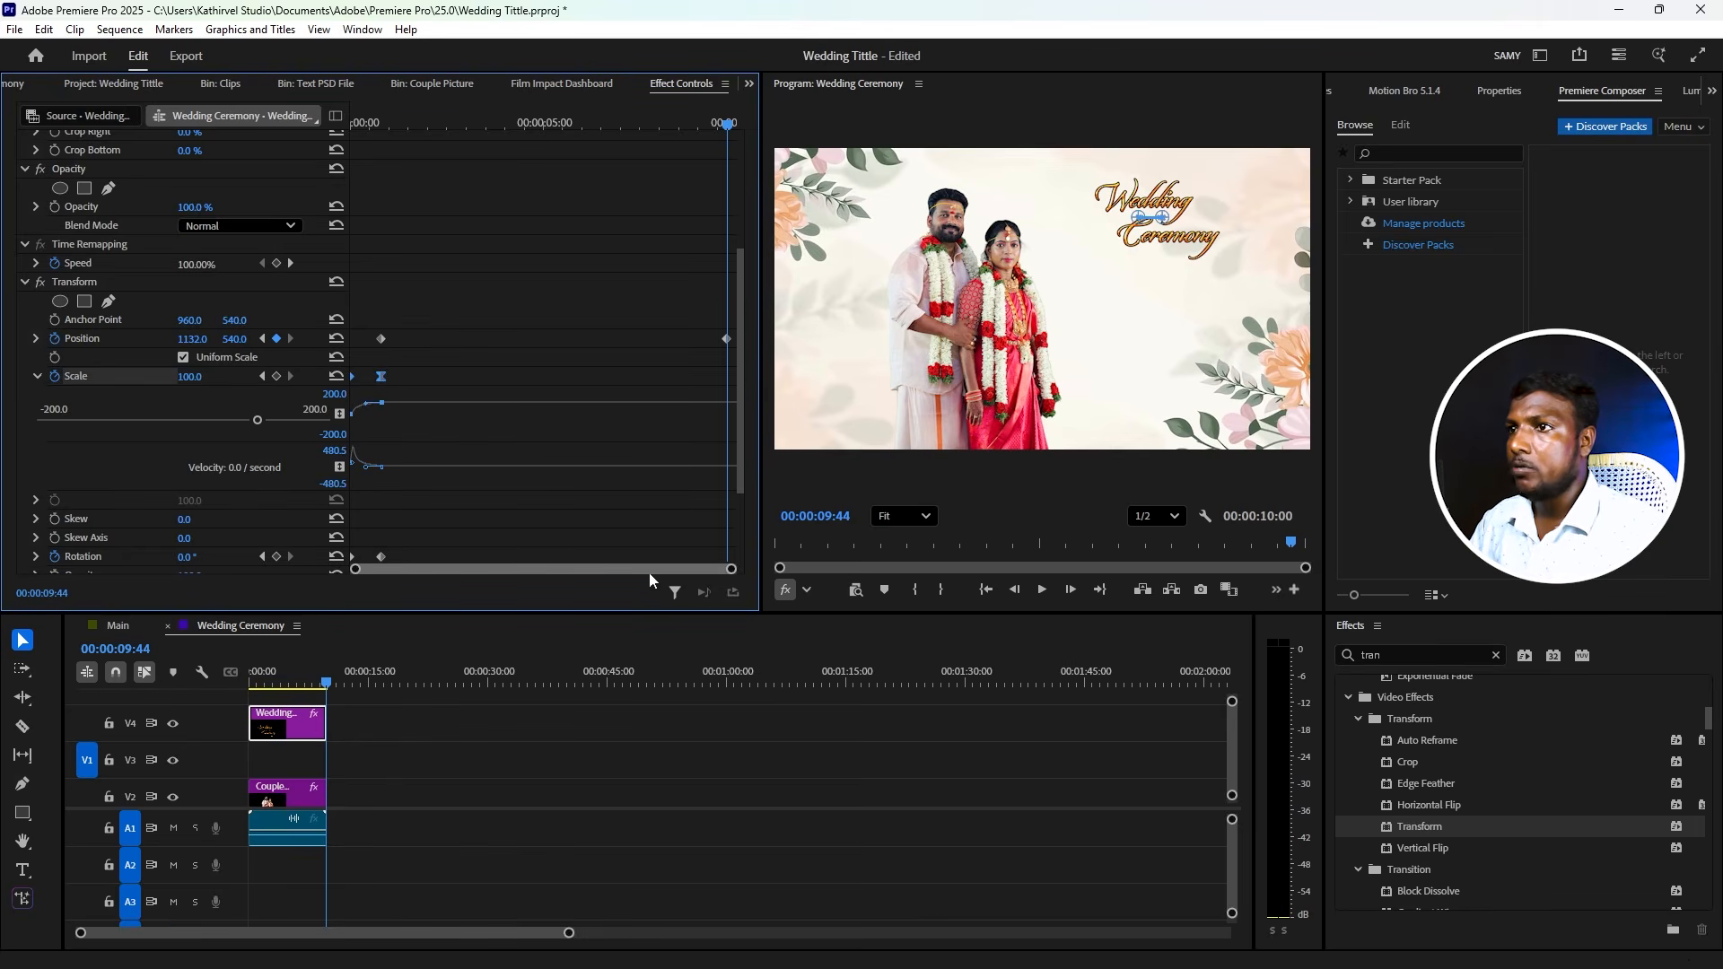
left_click_drag(732, 569, 368, 577)
left_click(351, 466)
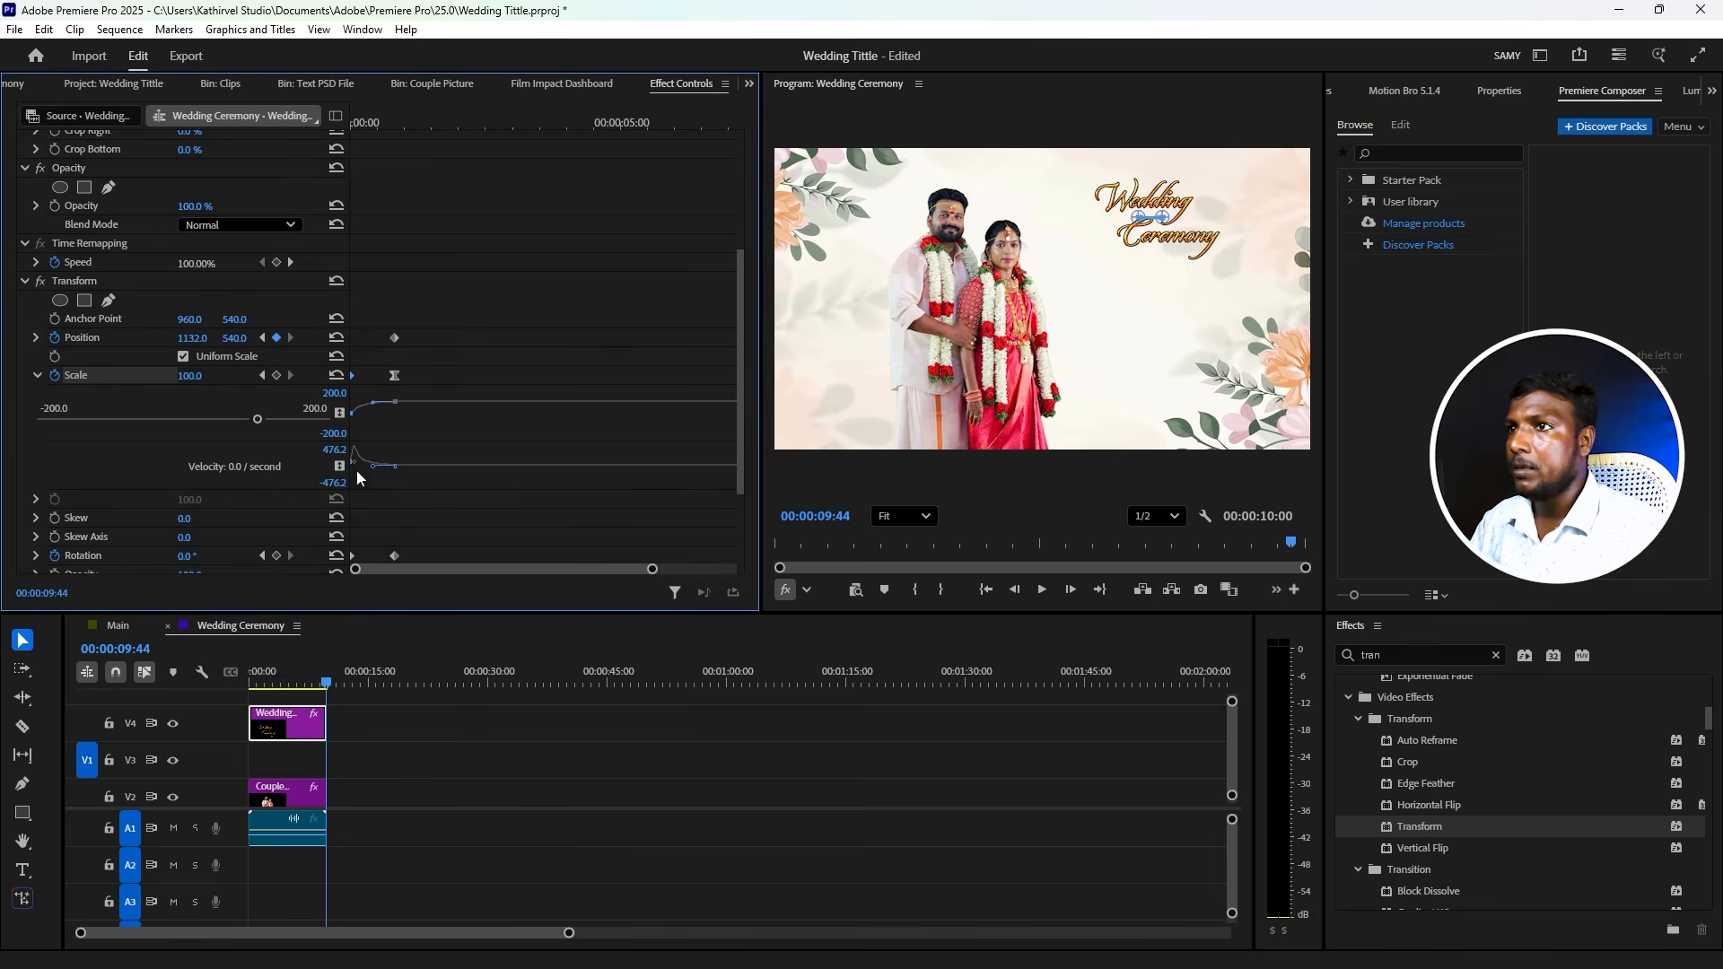
left_click_drag(351, 466, 387, 403)
- Ease the title's Transform Position keyframes at 00:00:00:50 and 00:00:09:44, and preview the title's scale-in and drift
left_click_drag(410, 336, 331, 323)
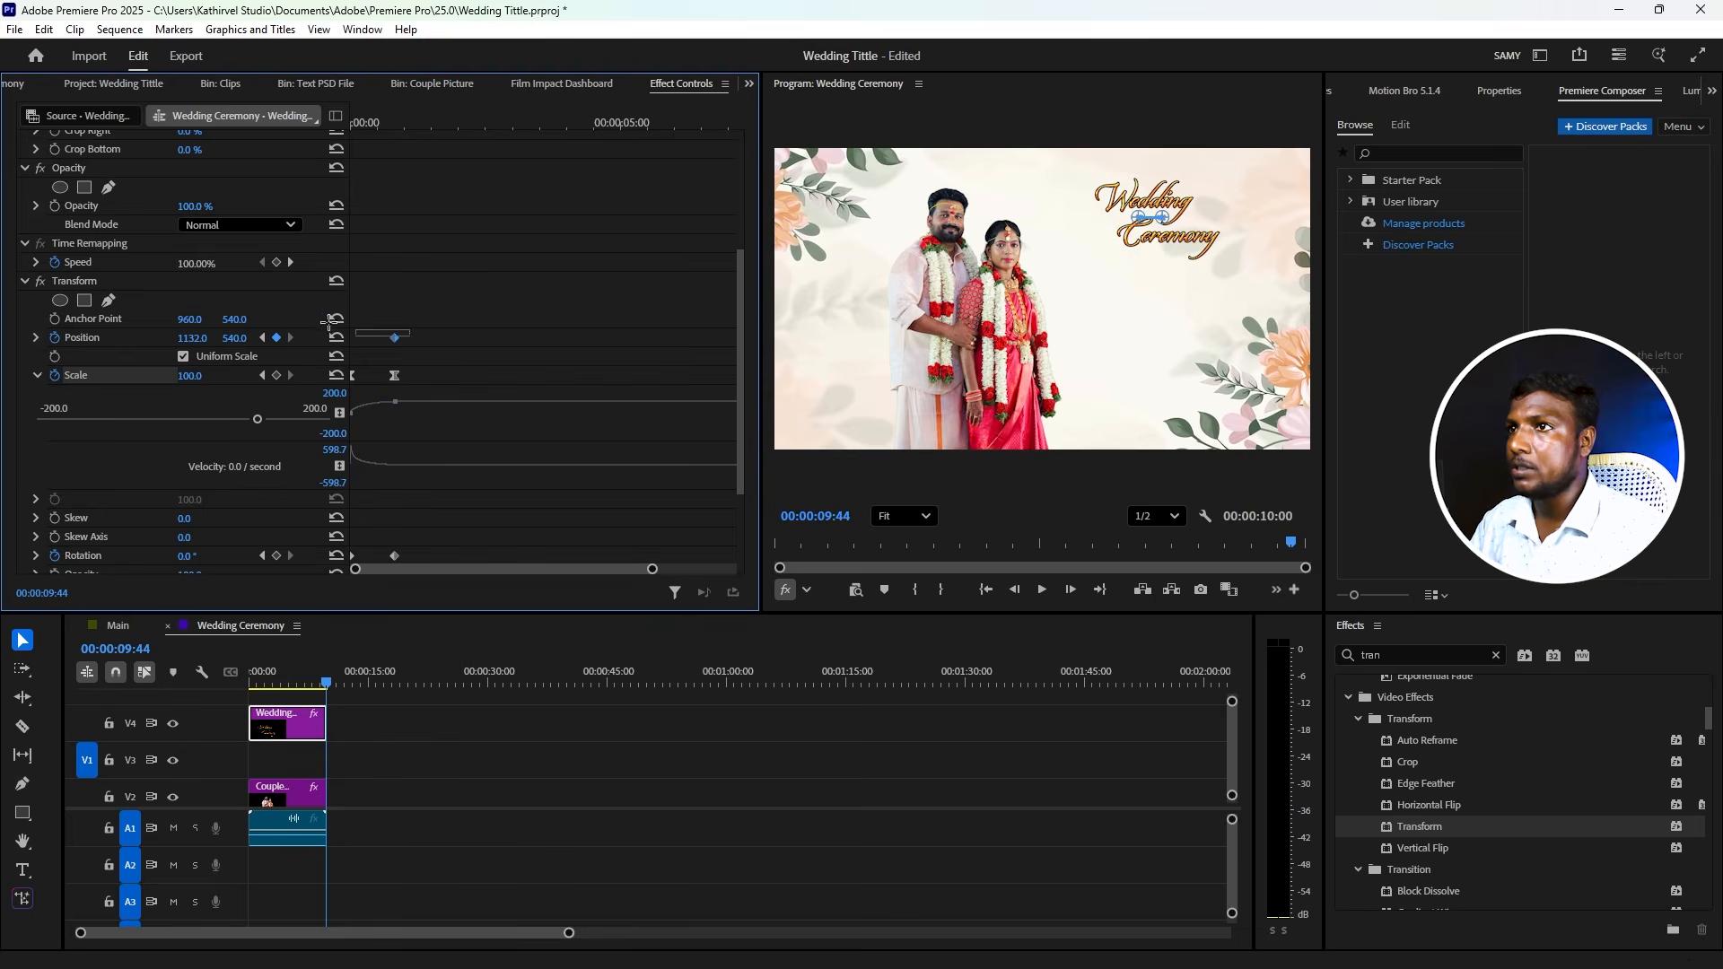
left_click(37, 337)
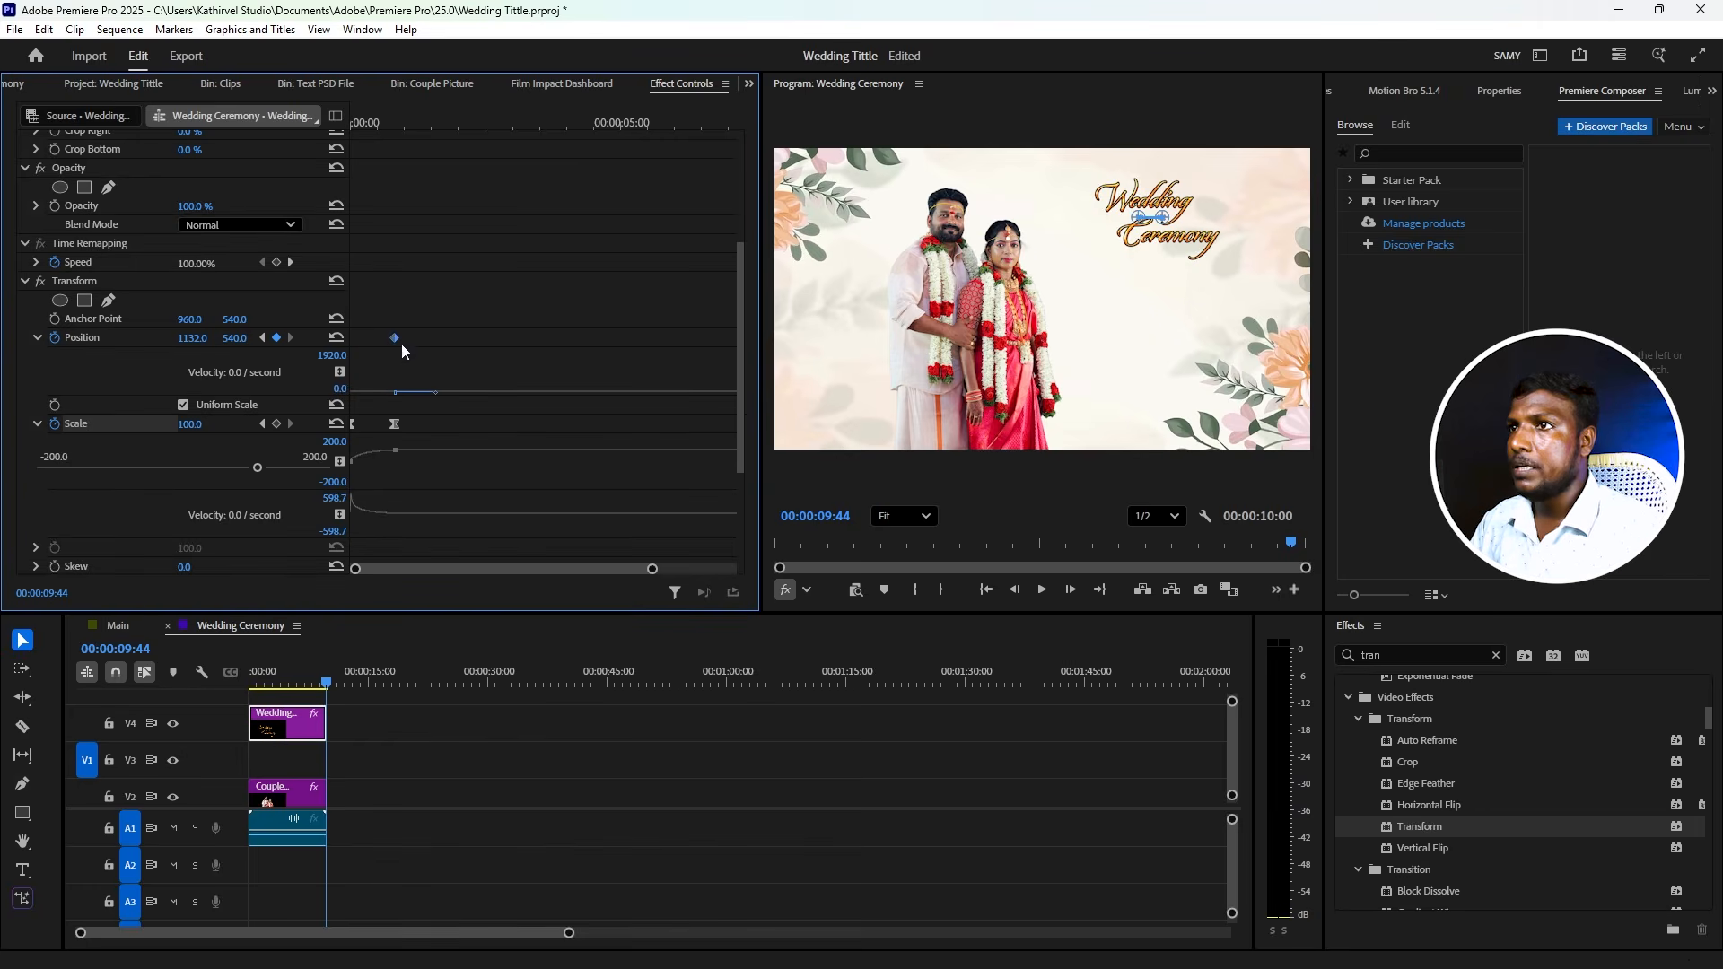
left_click_drag(646, 574, 493, 573)
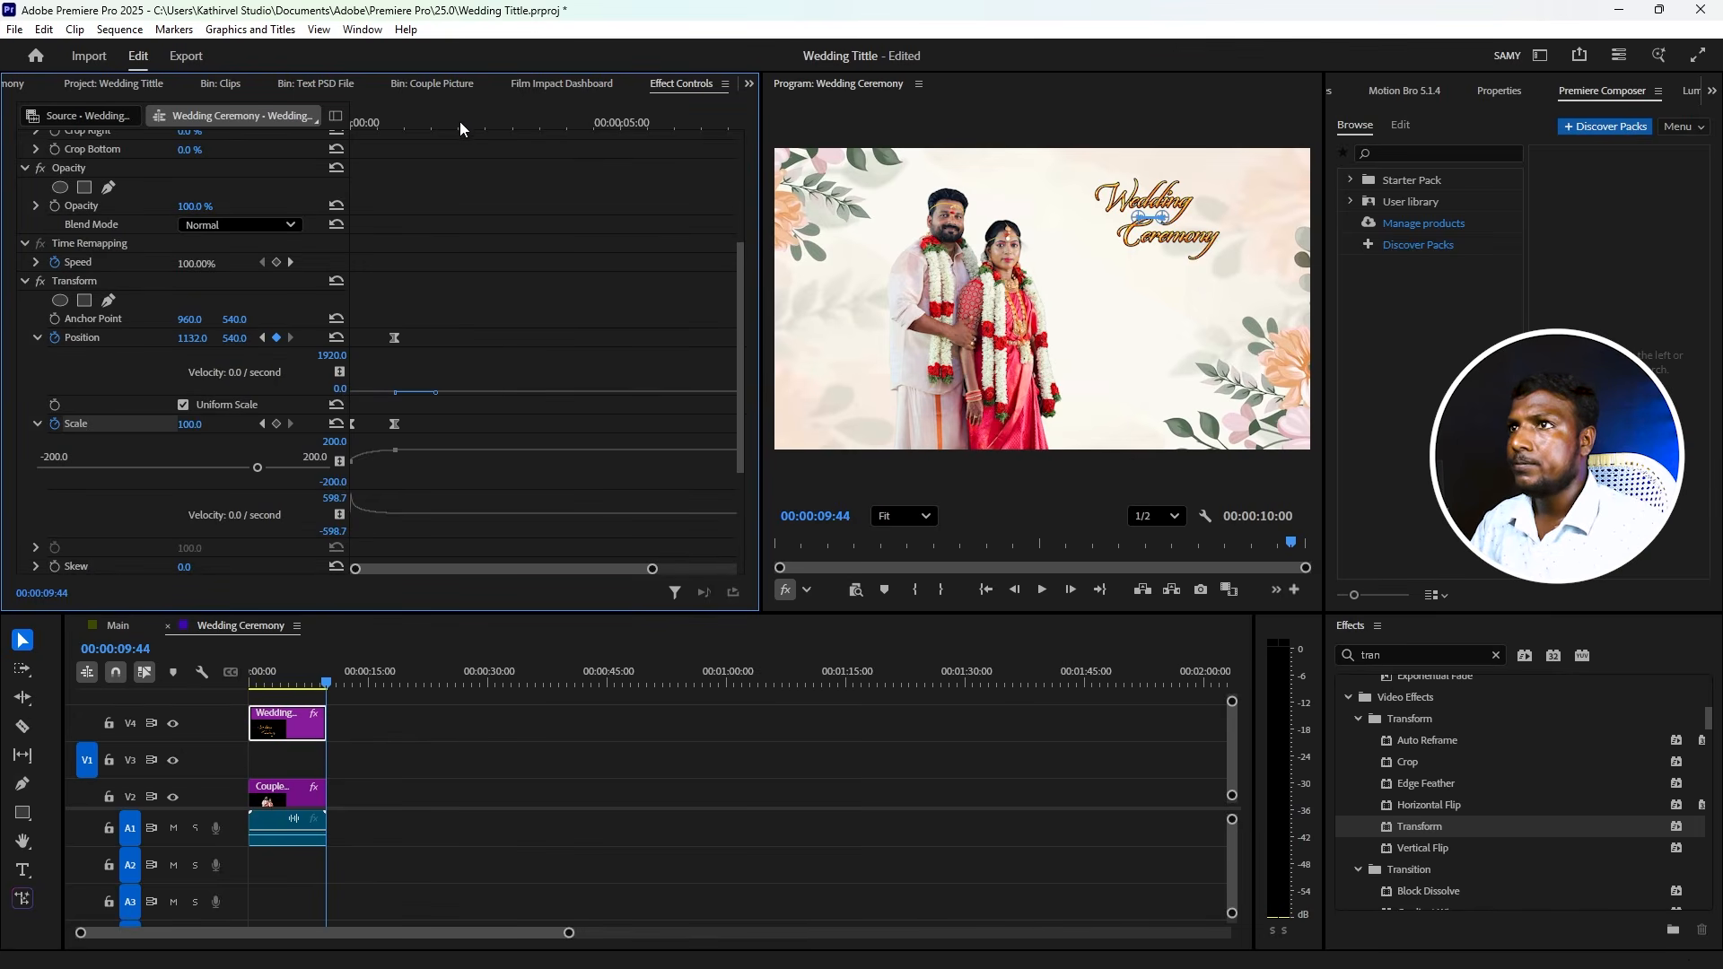
key("space")
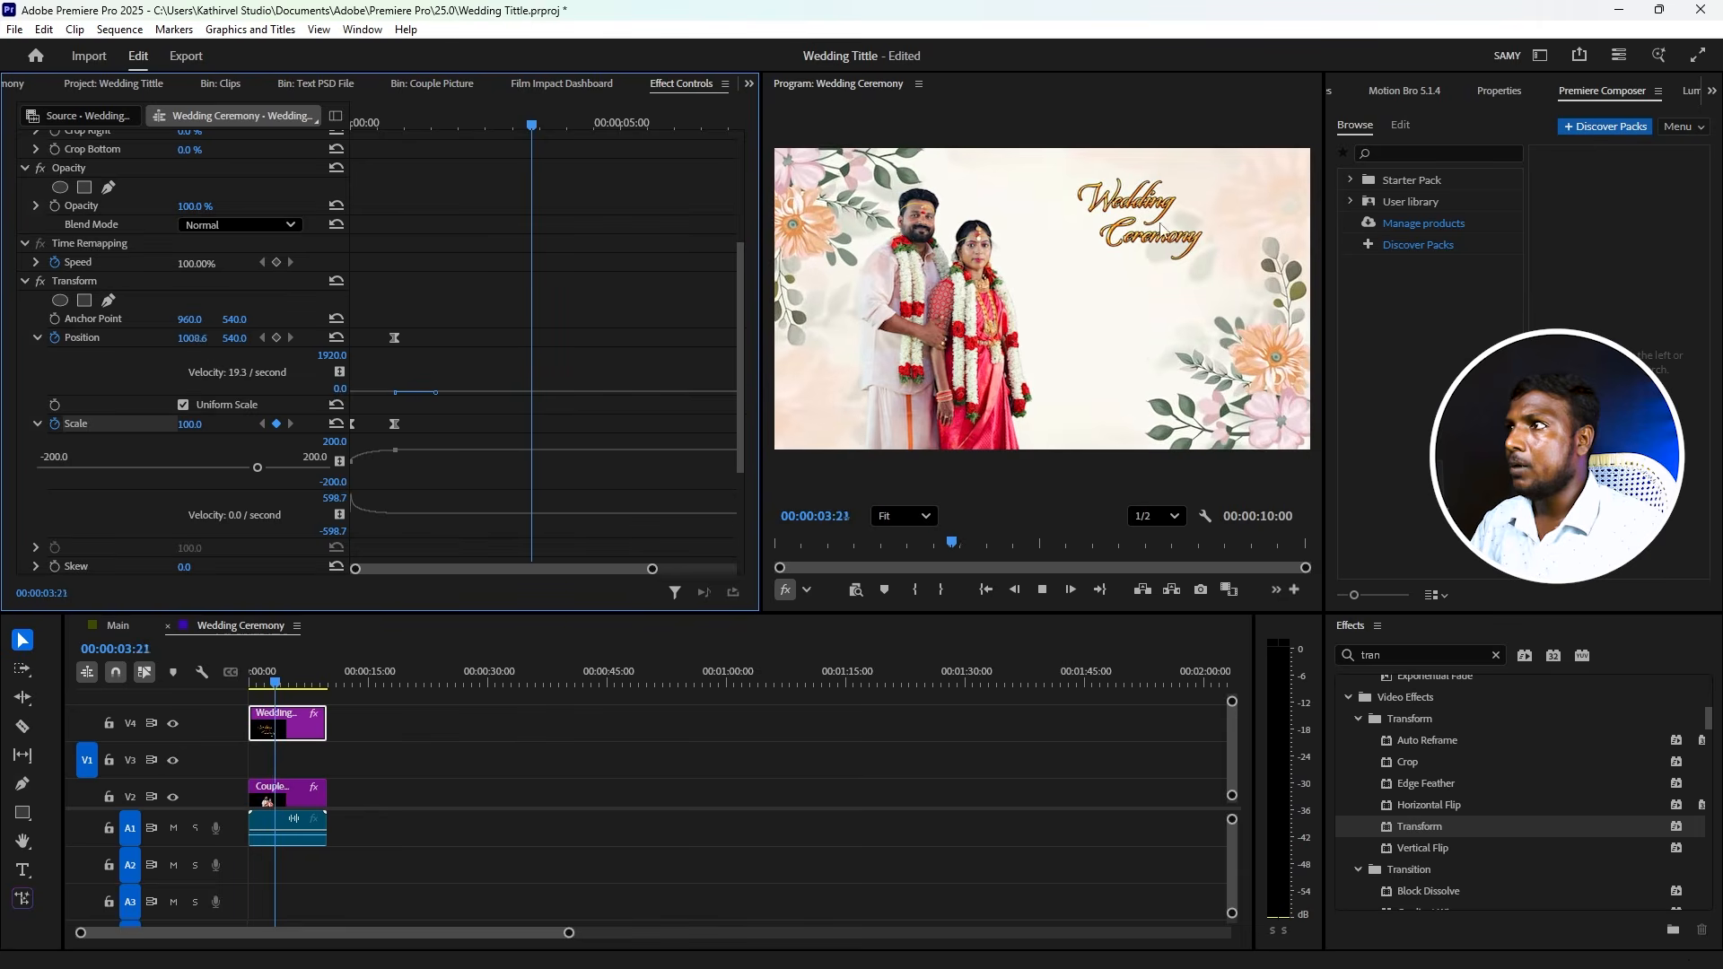
key("Home")
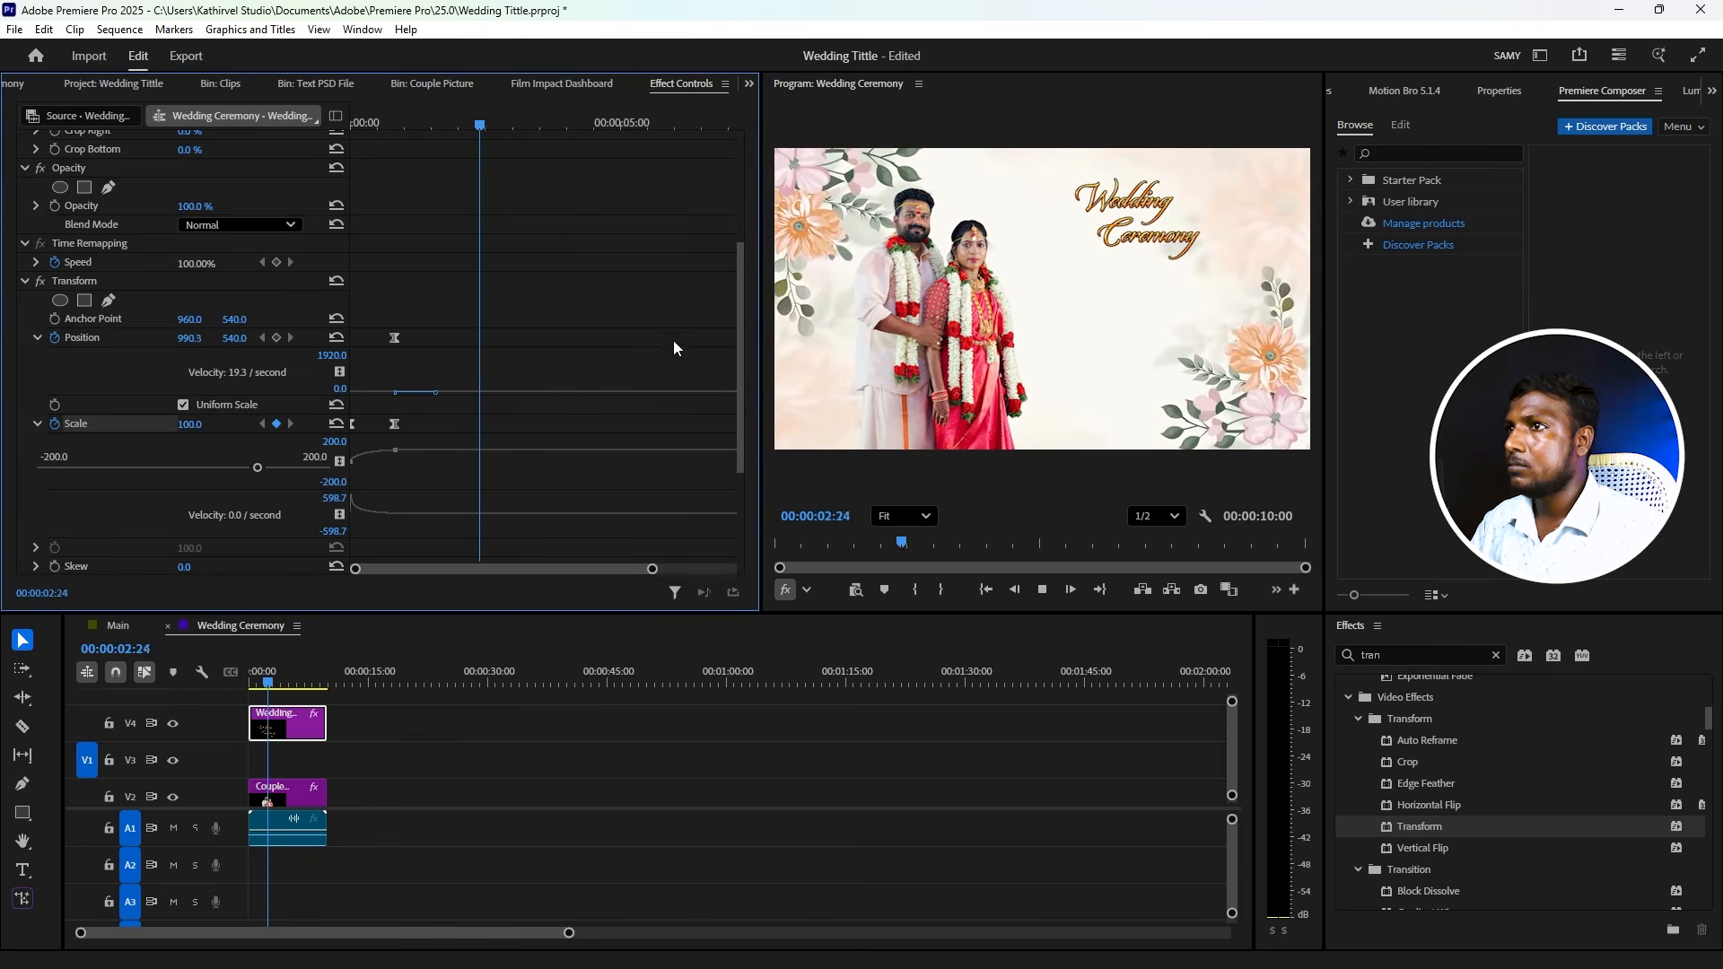
key("space")
scroll(556, 480, "down", 2)
left_click_drag(656, 570, 731, 570)
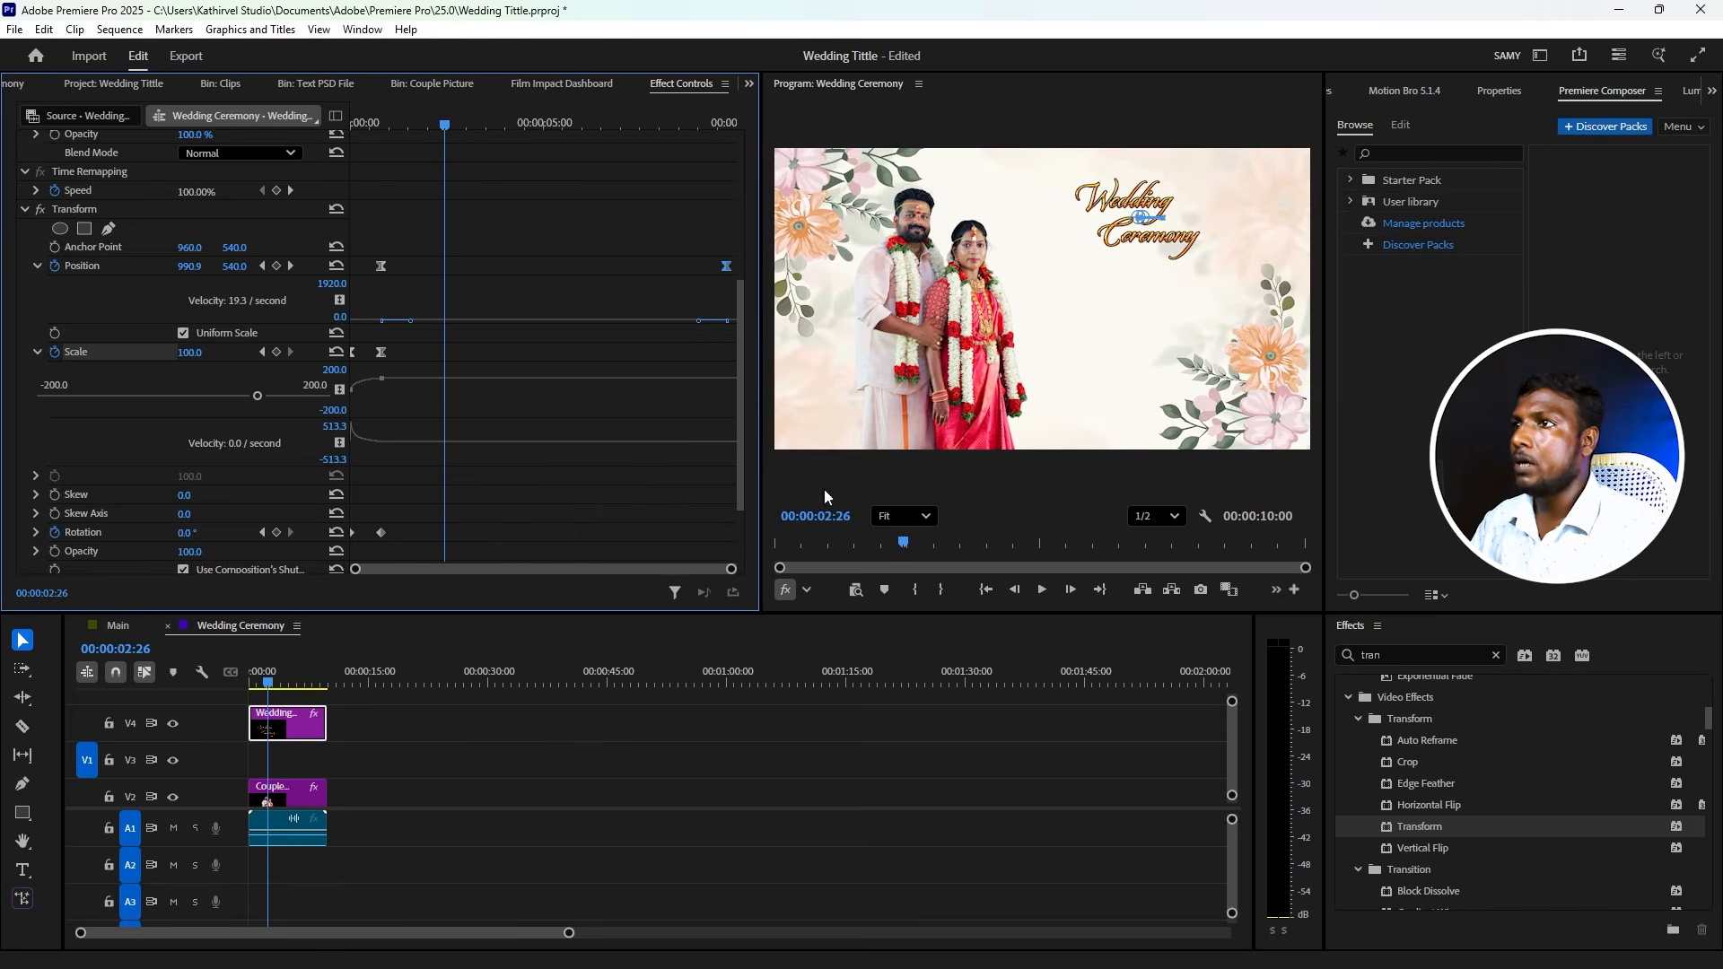
- Play back the title's eased drift and check its final position at 00:00:09:44
left_click_drag(703, 128, 729, 127)
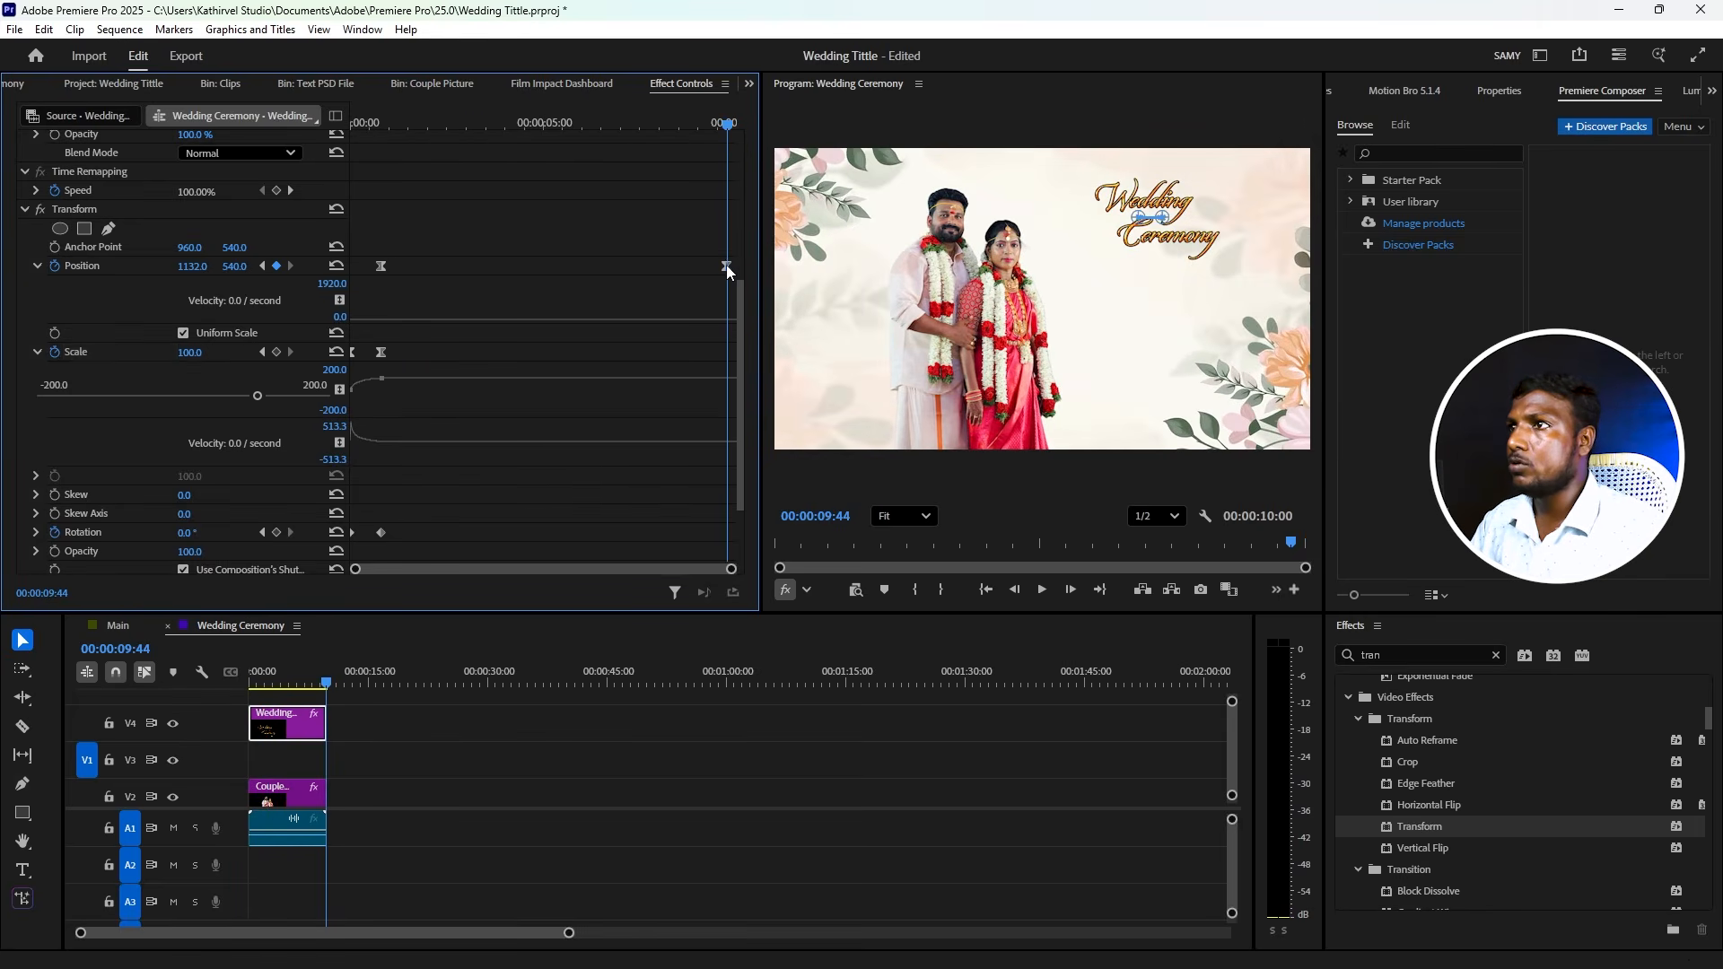
left_click_drag(201, 272, 344, 273)
key("space")
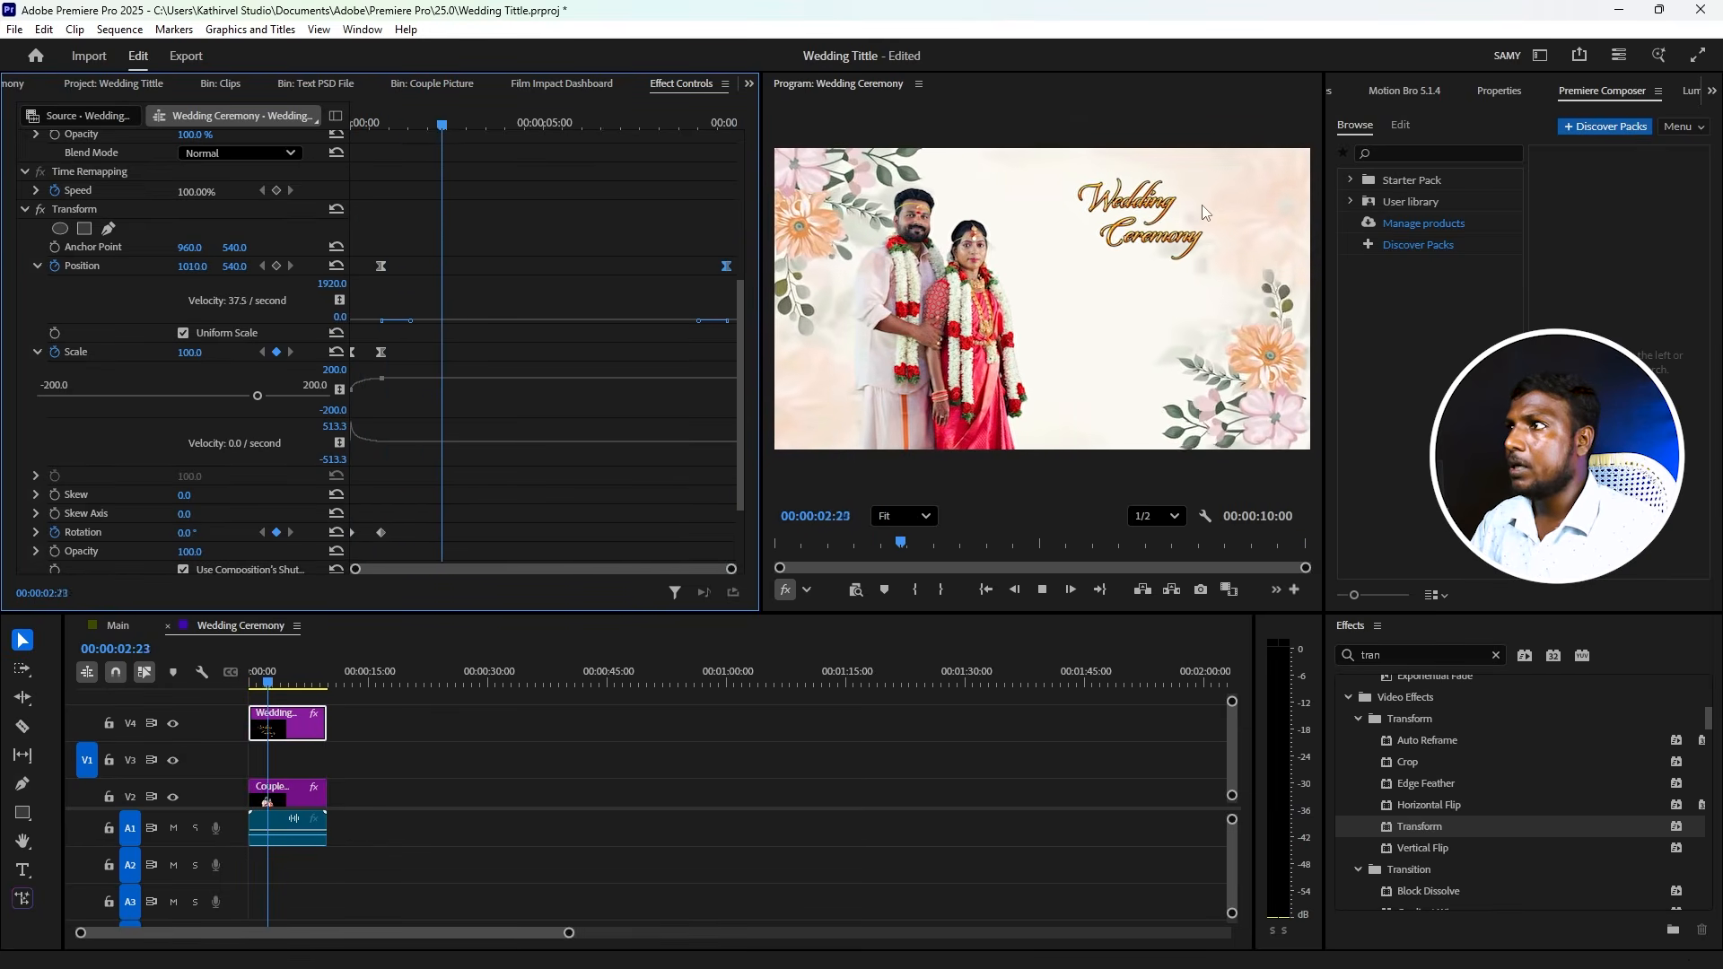
key("space")
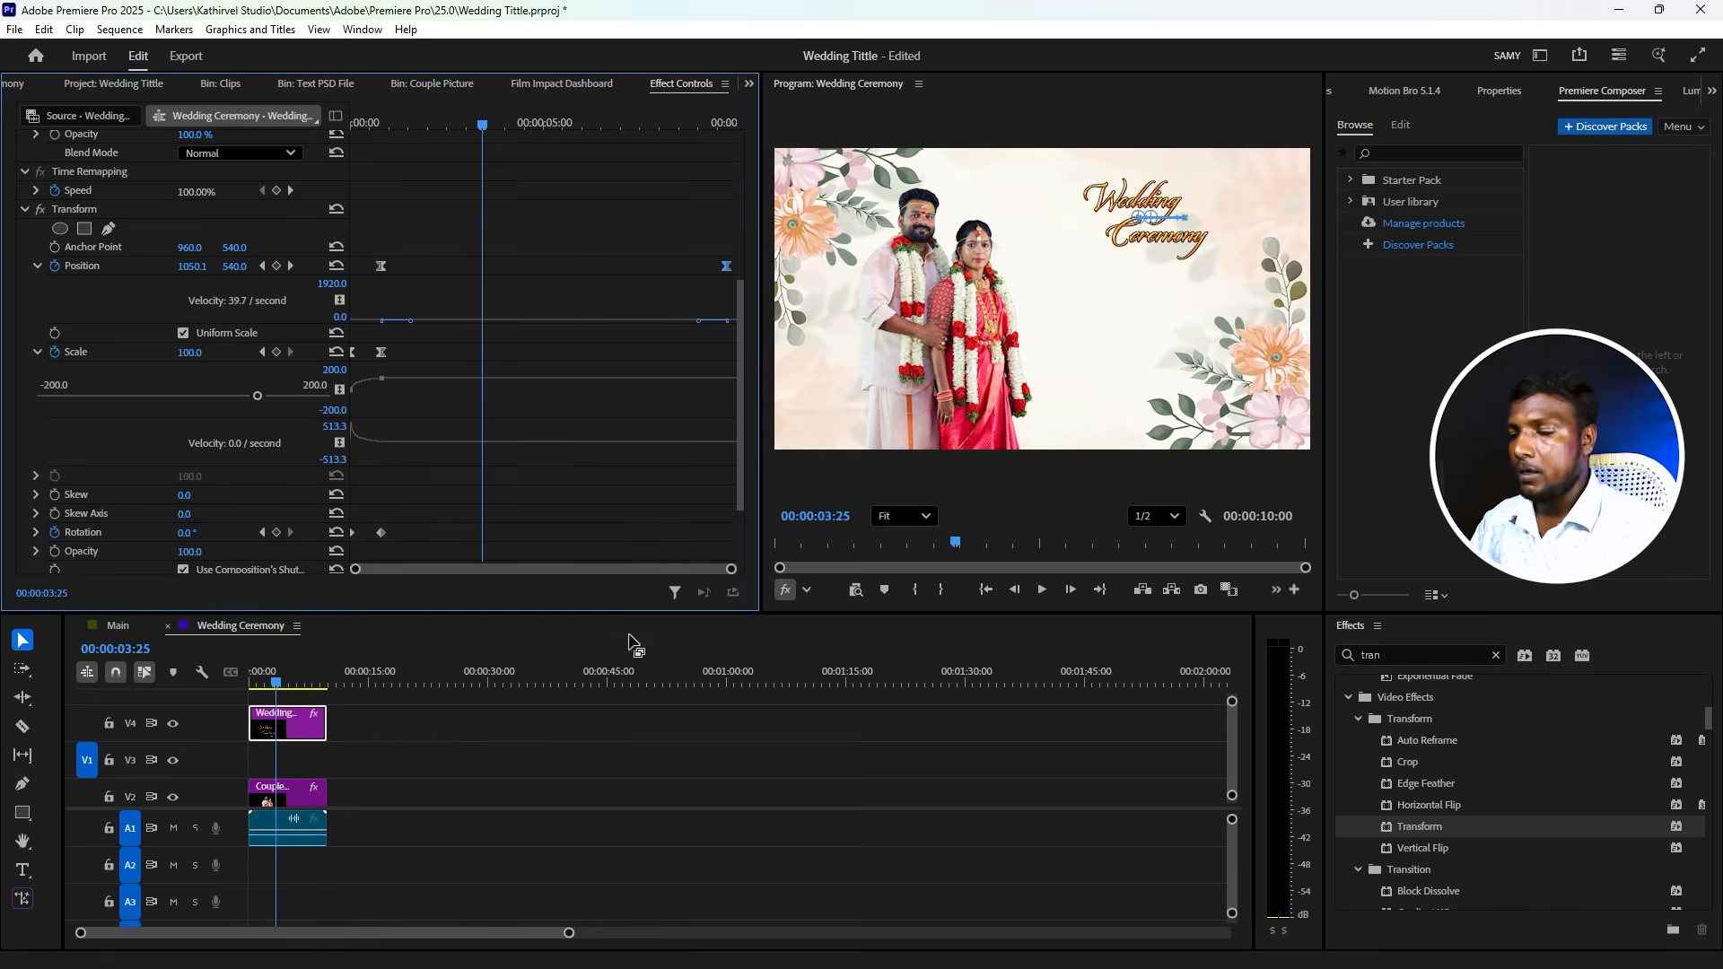
- Add Lights Transition Overlay.mp4 from the Clips bin to the Wedding Ceremony sequence, after the existing clips
key("shift+1")
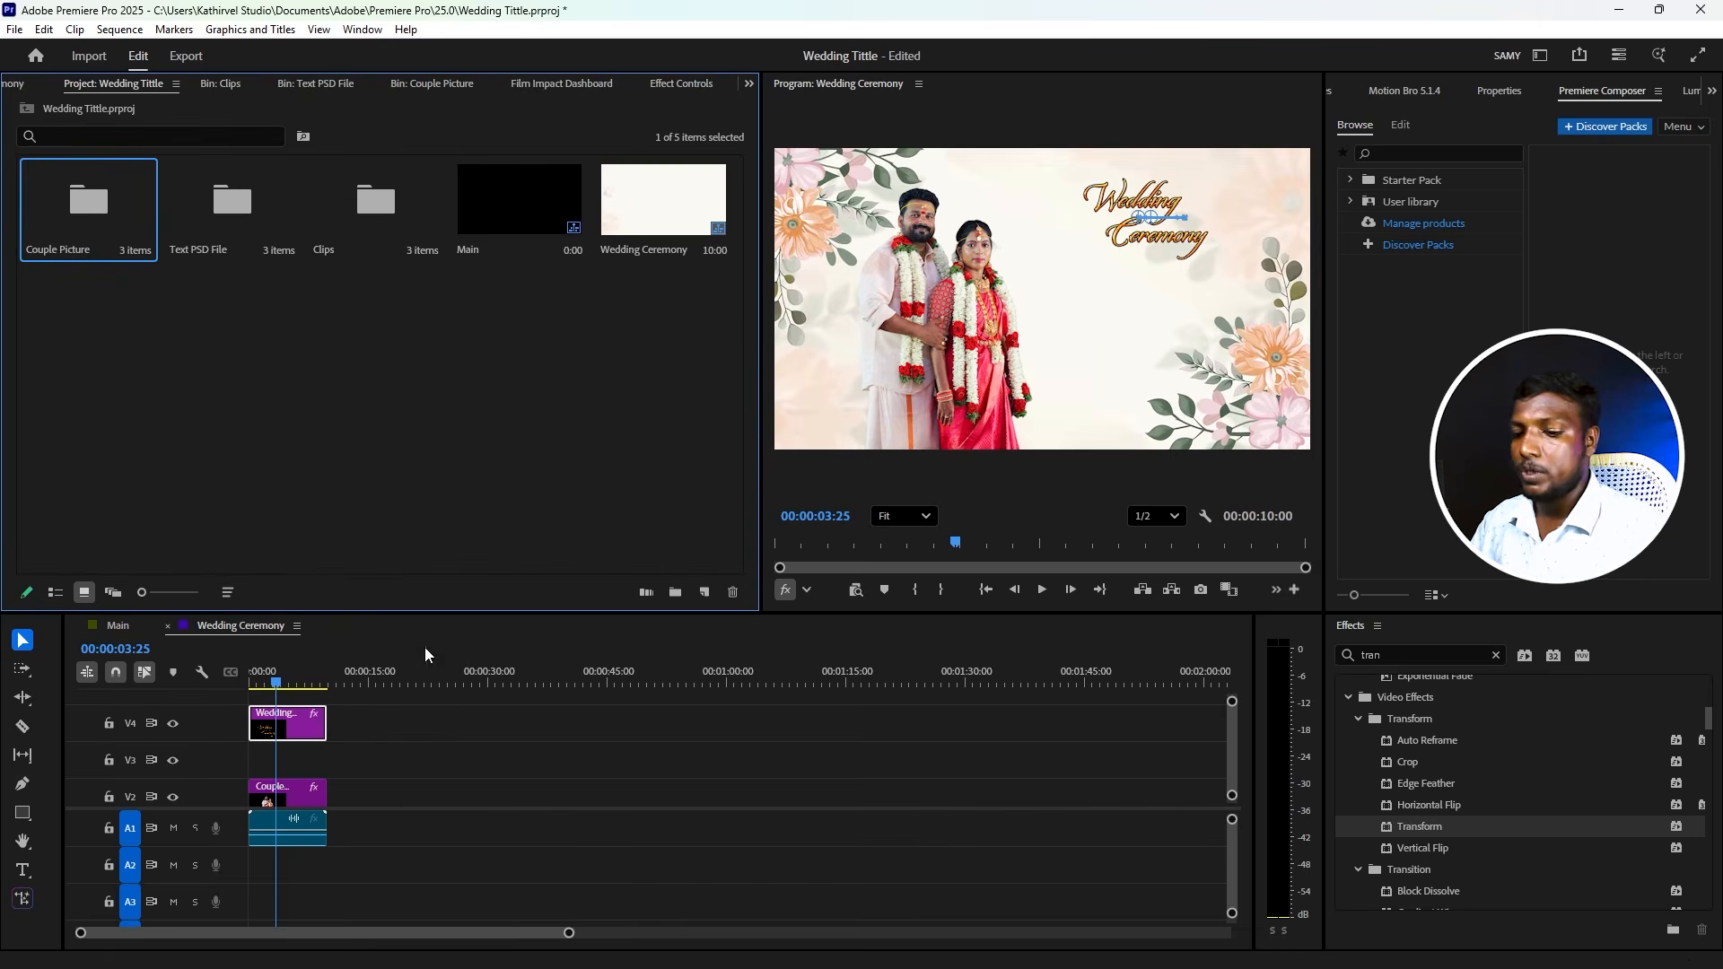
double_click(357, 203)
left_click(263, 229)
left_click_drag(340, 468, 473, 793)
- Trim both ends of the lights overlay clip, keeping only a short section of the light animation
left_click(627, 675)
left_click_drag(628, 675, 489, 691)
key("q")
left_click(469, 685)
key("w")
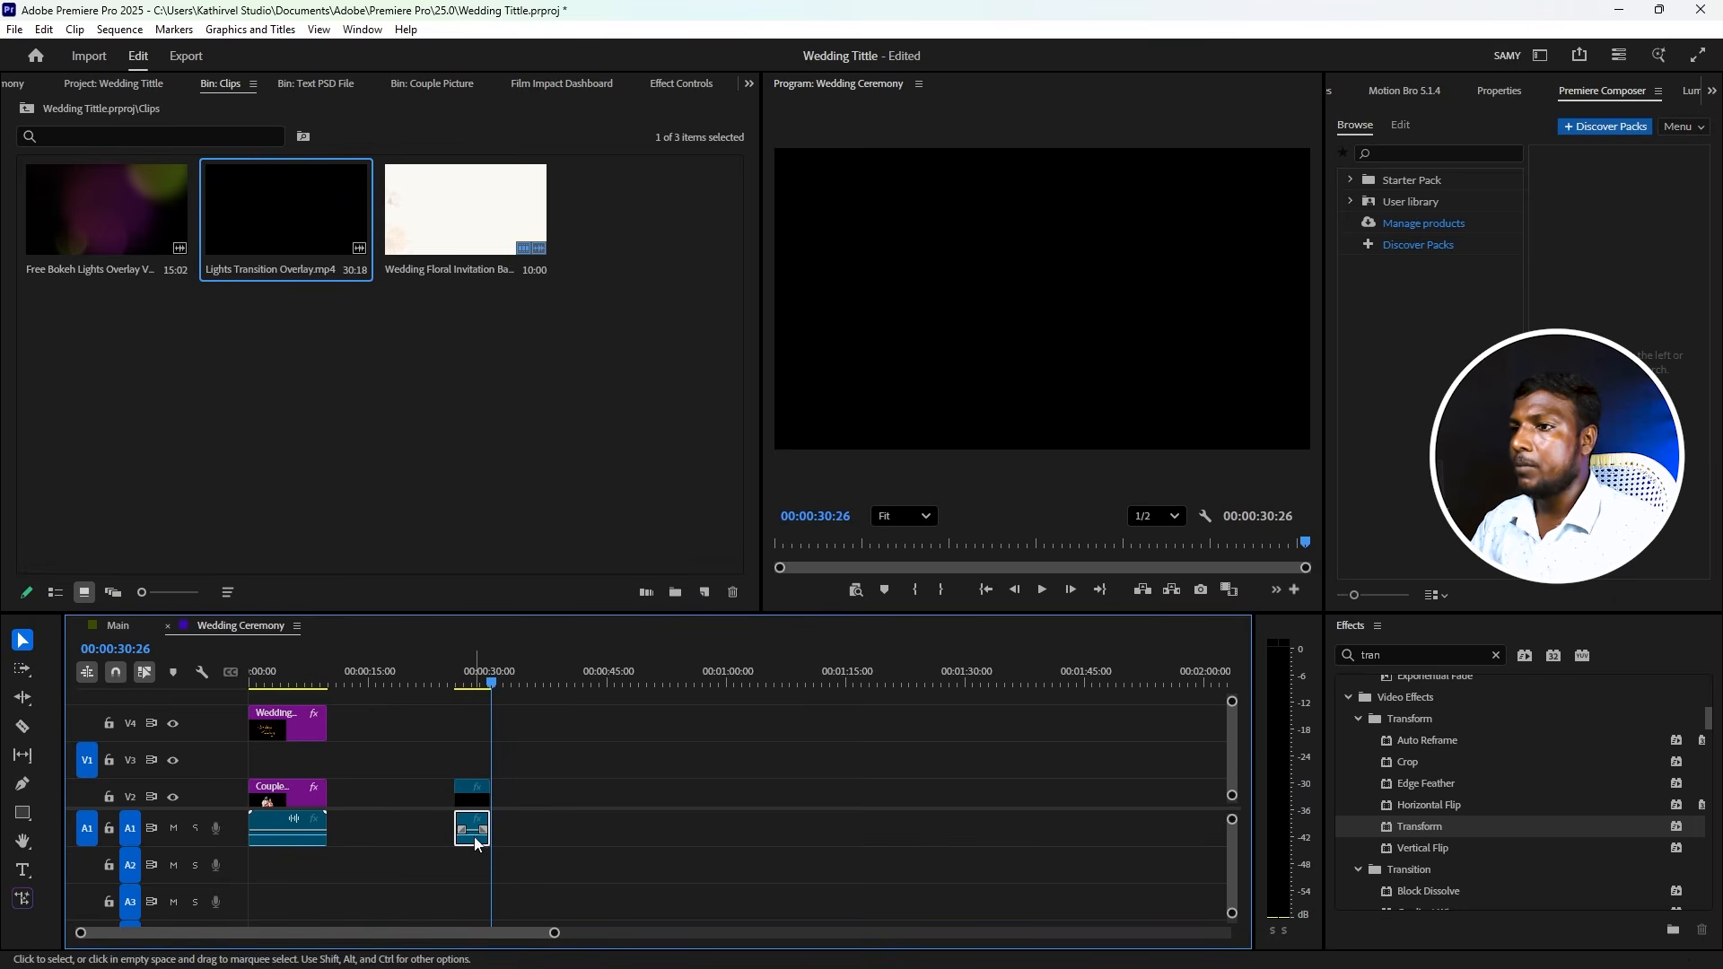
- Move the trimmed lights overlay to the sequence start on track V5 above the title and play it back
key("Home")
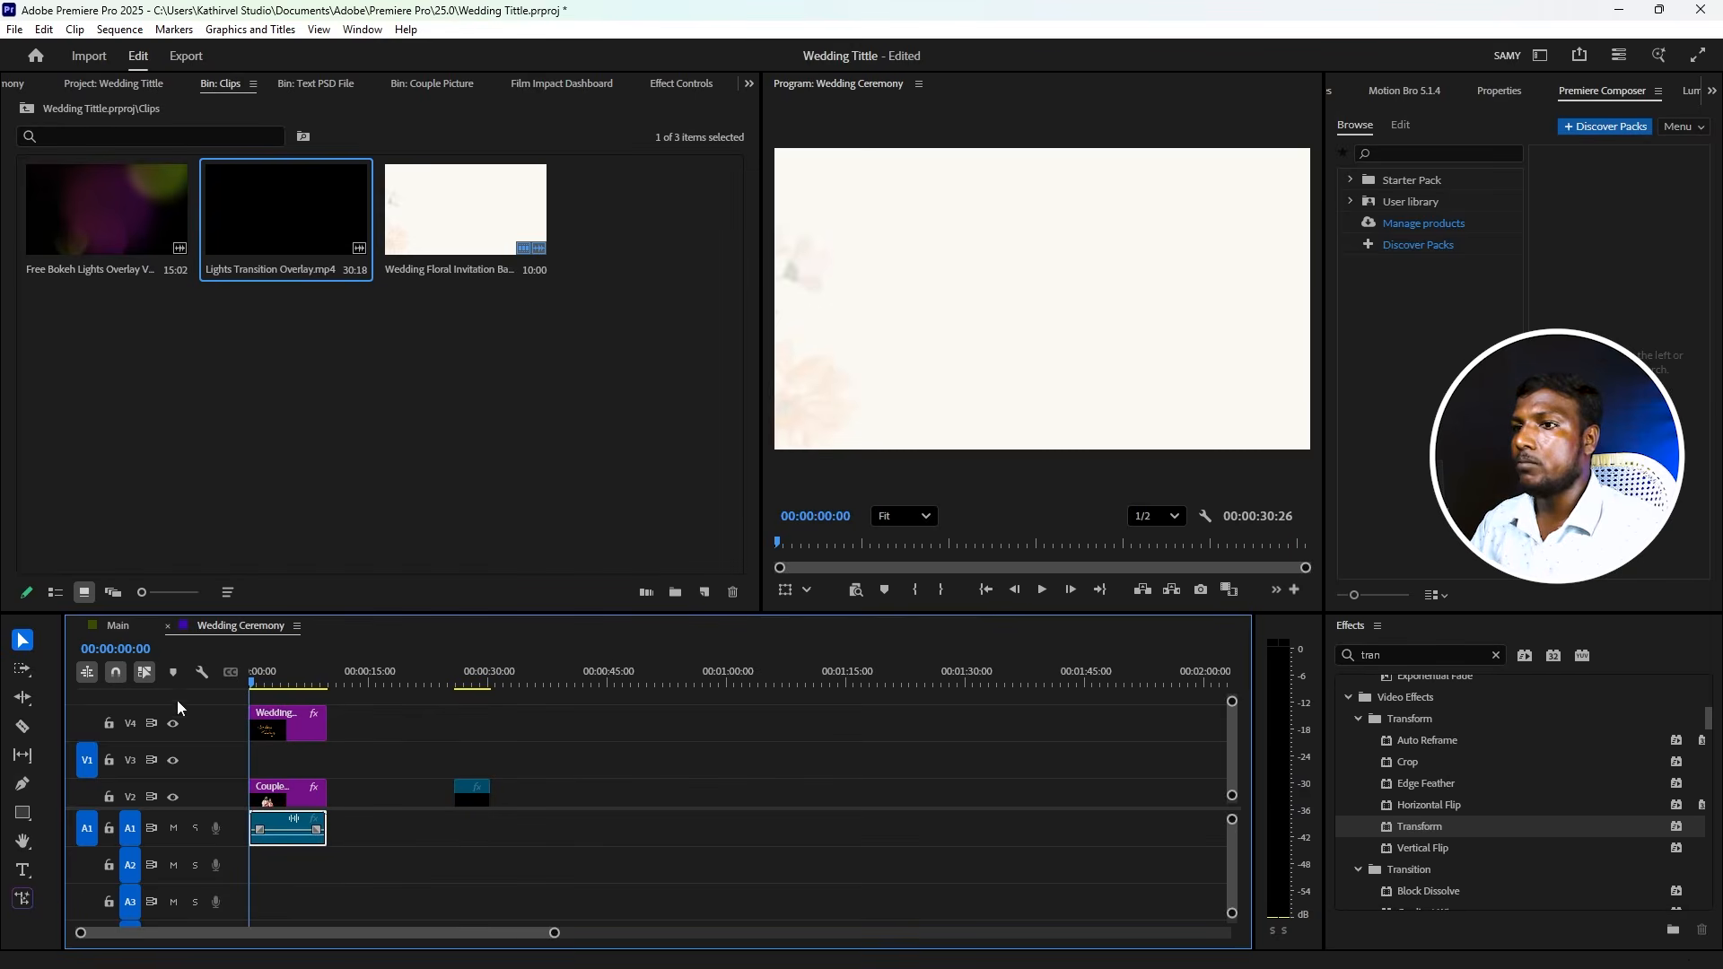
left_click_drag(470, 793, 278, 702)
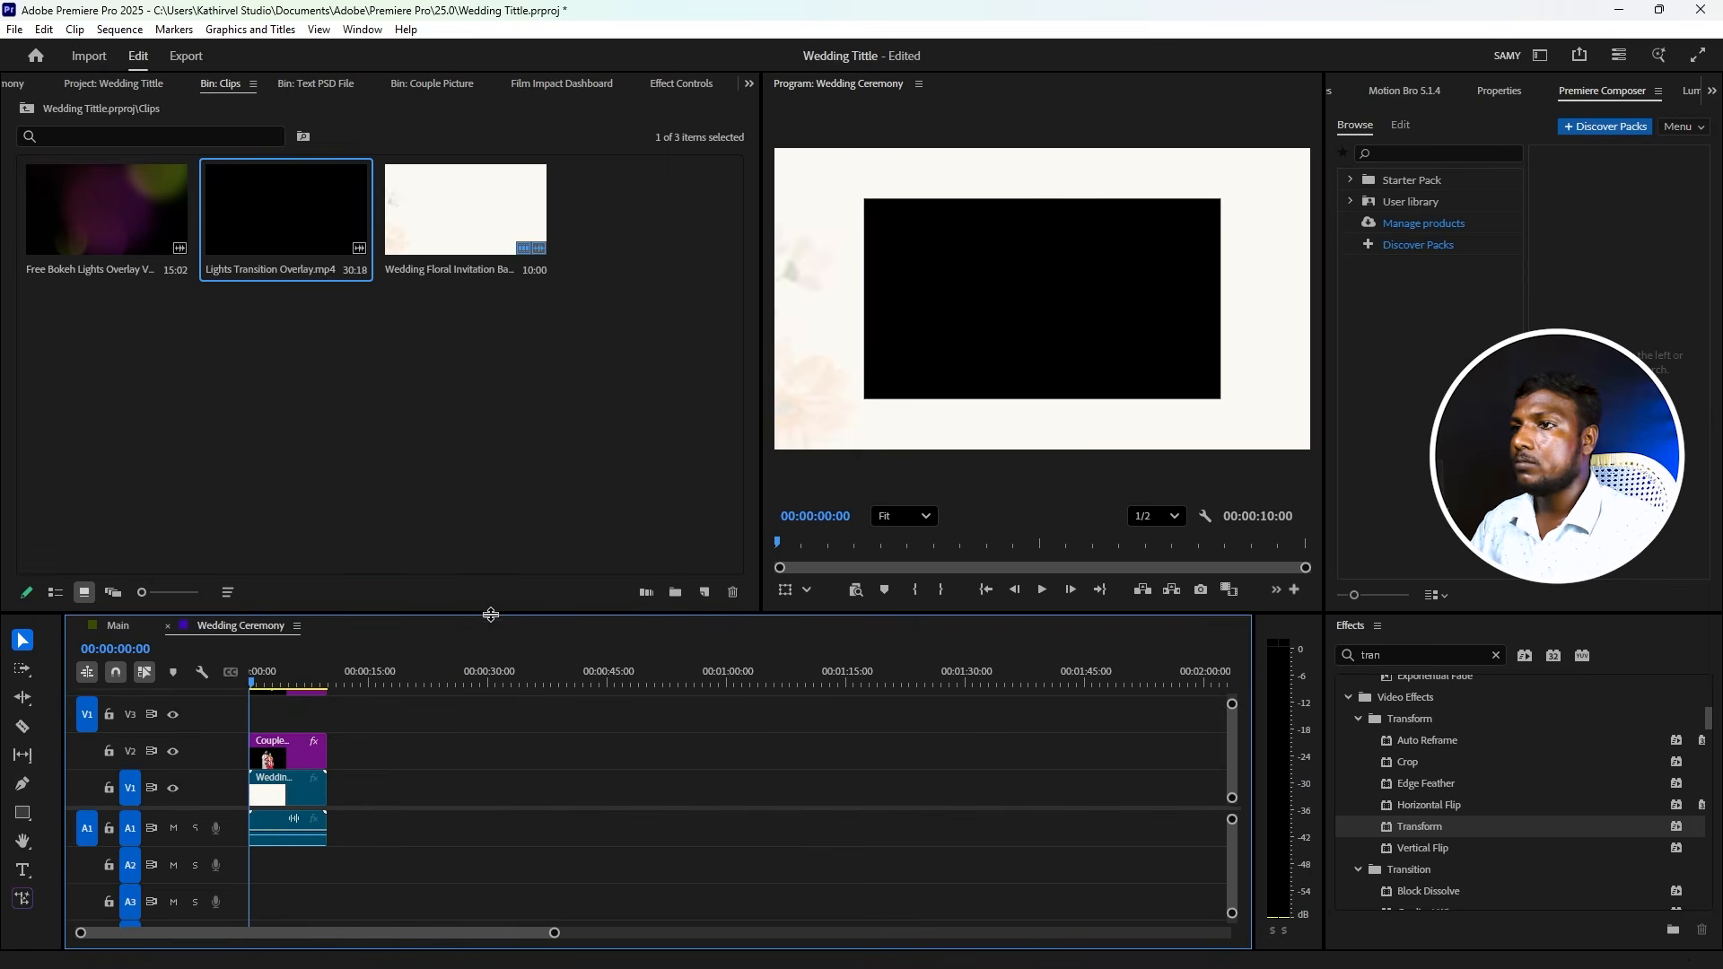
left_click_drag(491, 614, 491, 529)
scroll(300, 687, "up", 2)
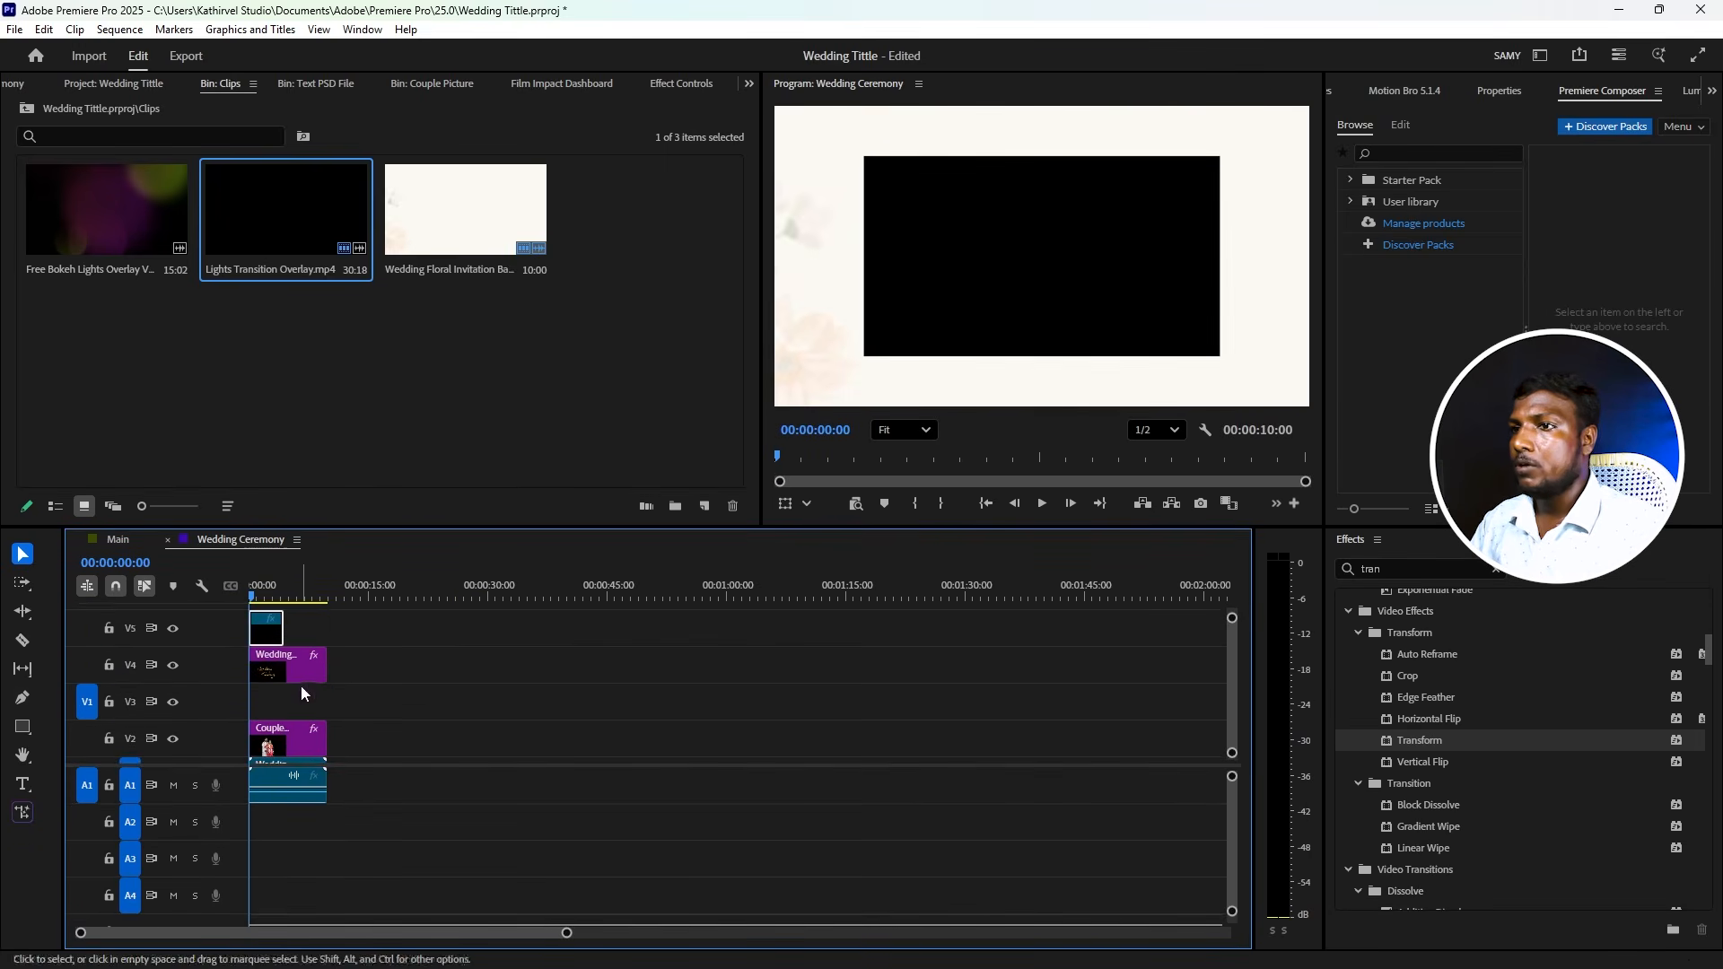
scroll(299, 687, "up", 1)
key("space")
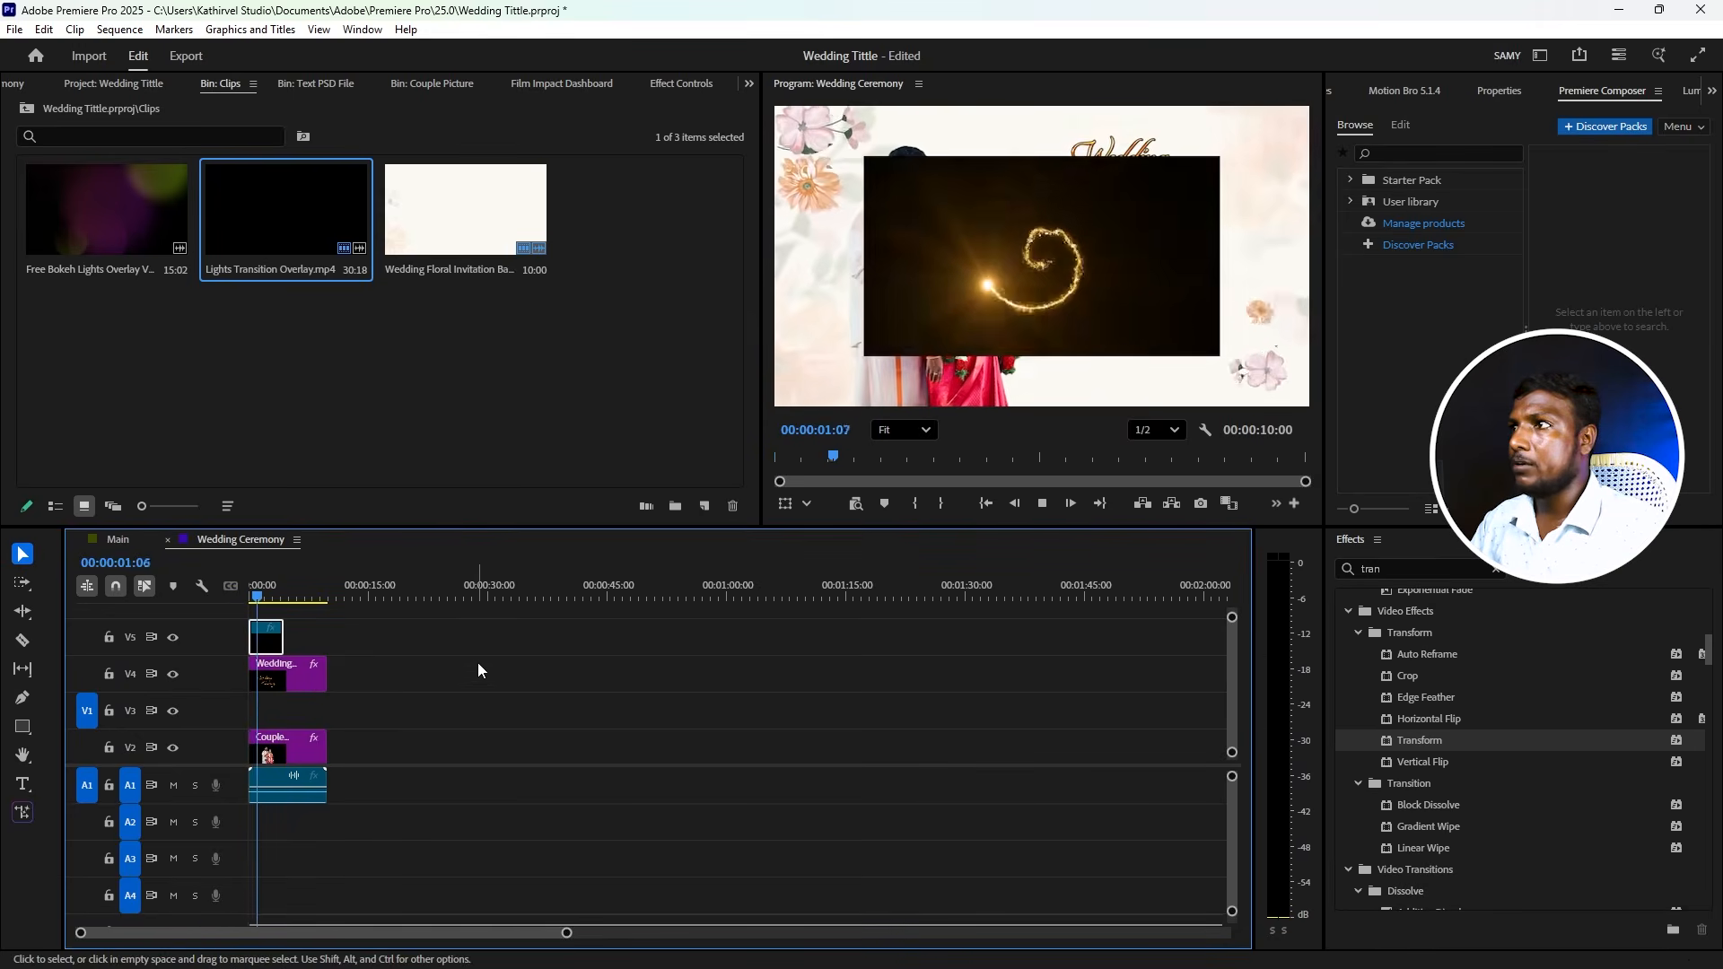
- Scale the lights overlay to 56.1 and position it at 1243.5, 266.0 over the title text
left_click(987, 316)
left_click_drag(996, 324, 1109, 242)
left_click_drag(1117, 224, 1130, 212)
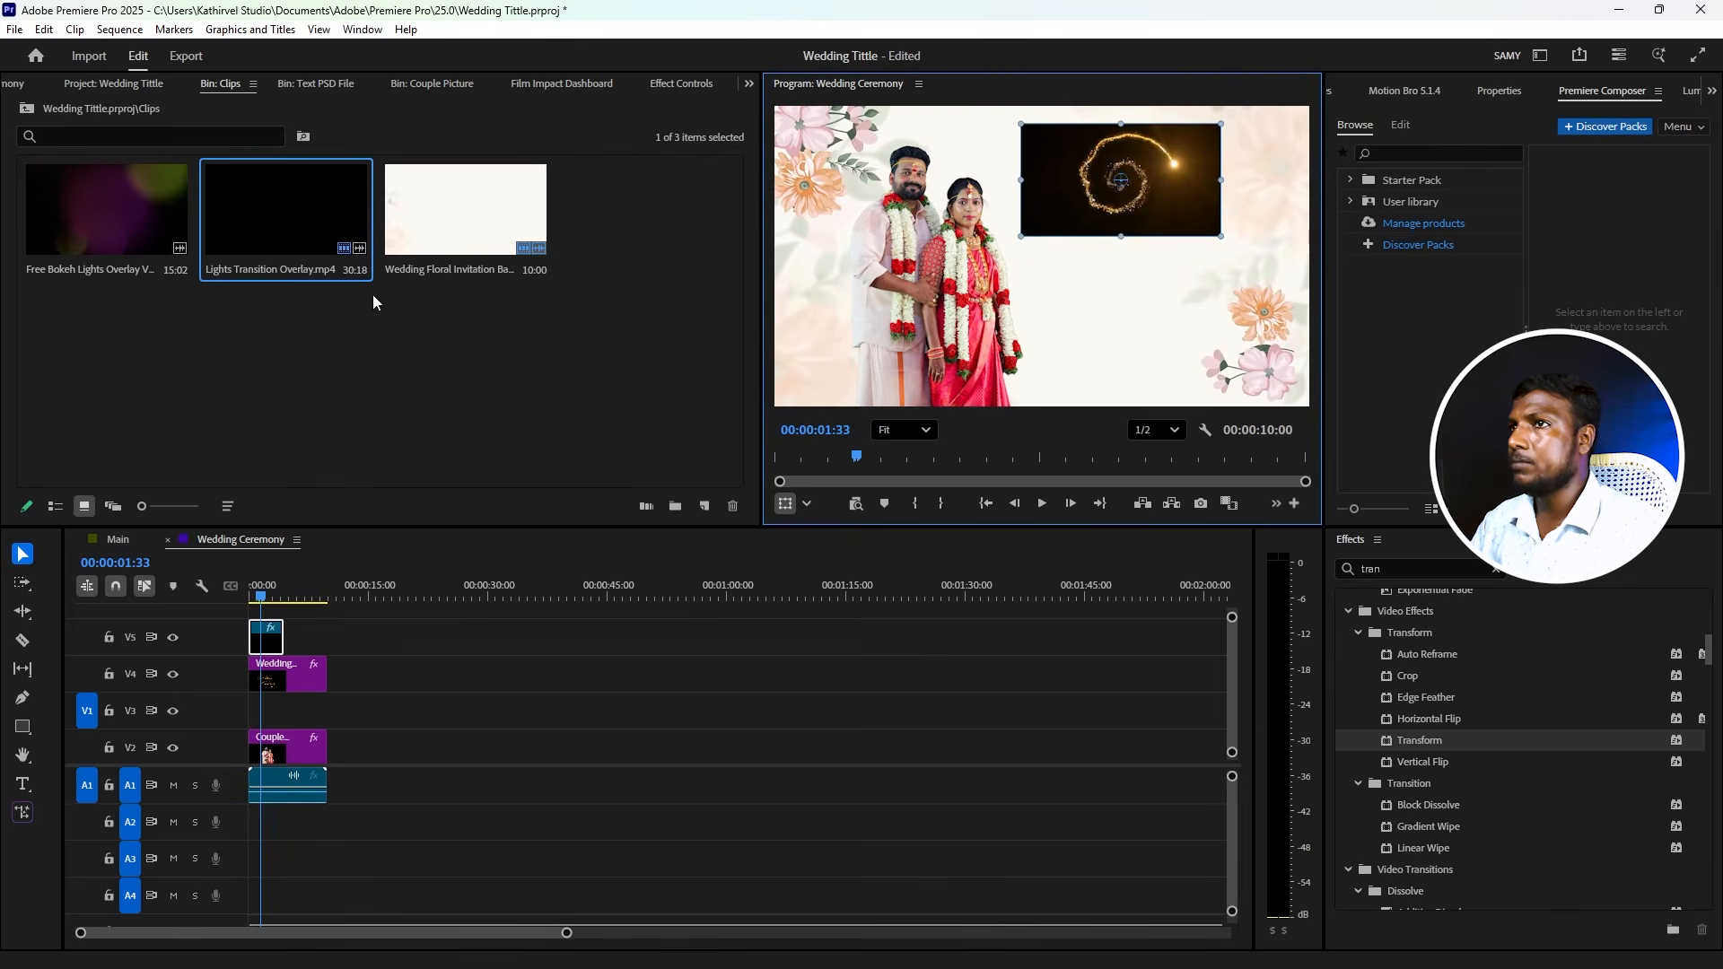
- Set the lights overlay's blend mode to Screen and check its edges around 00:00:02:38
key("shift+5")
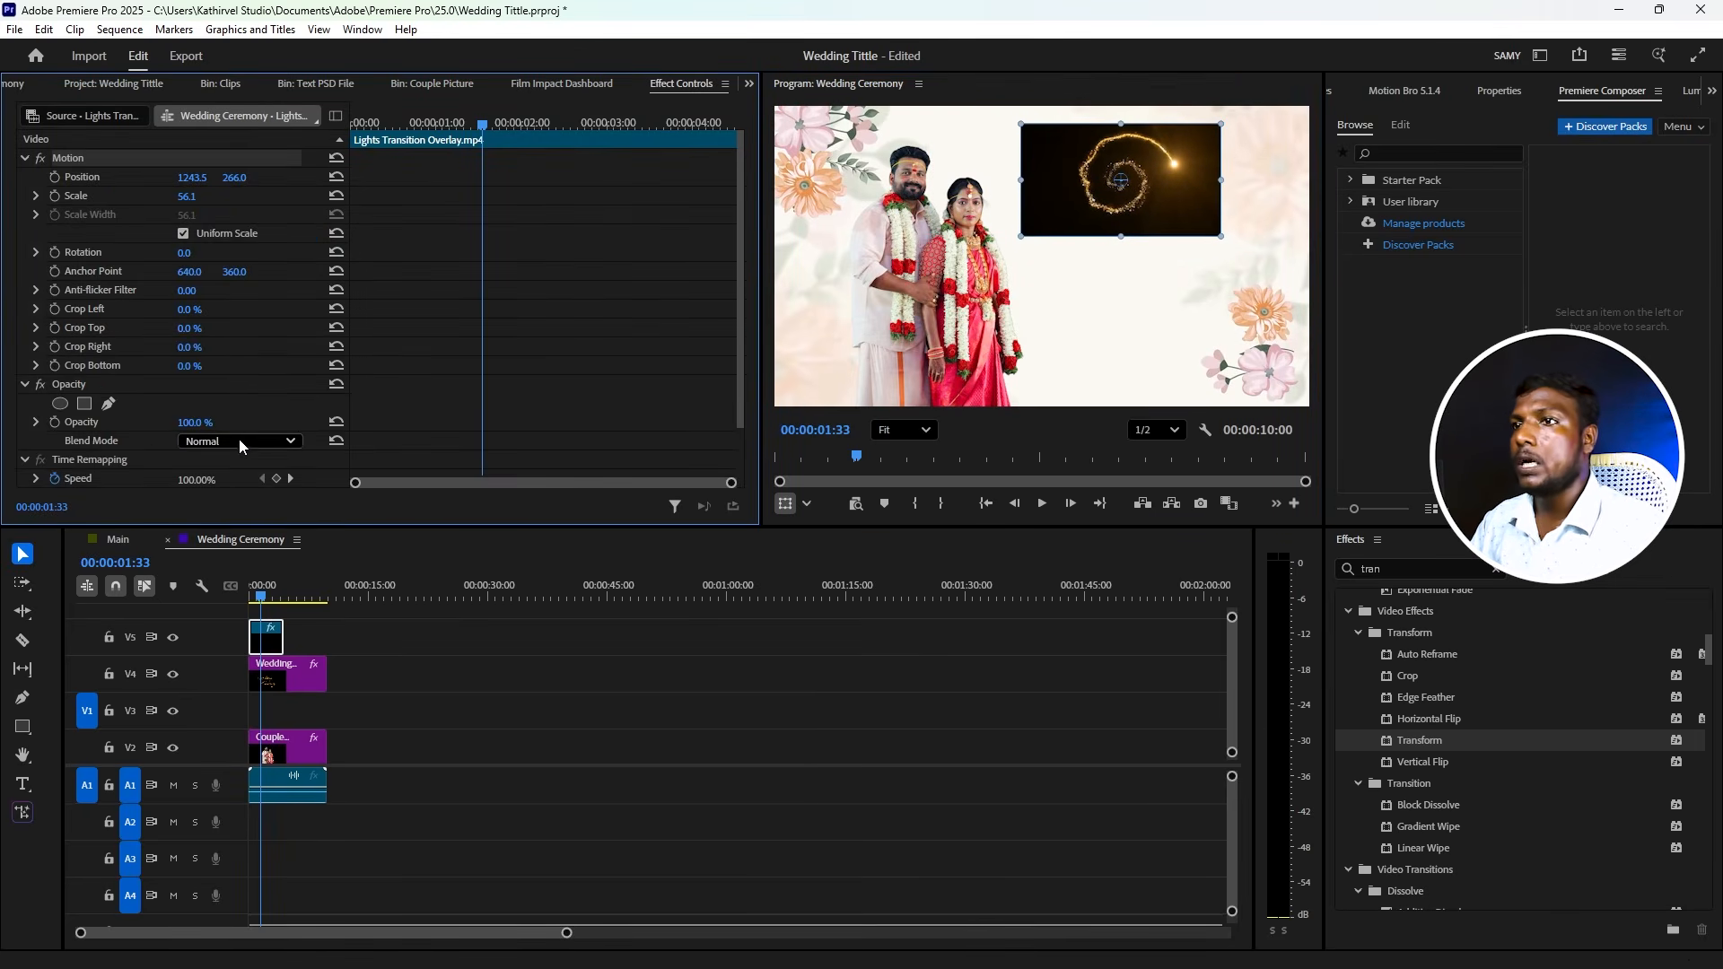
left_click(239, 439)
left_click(235, 645)
key("space")
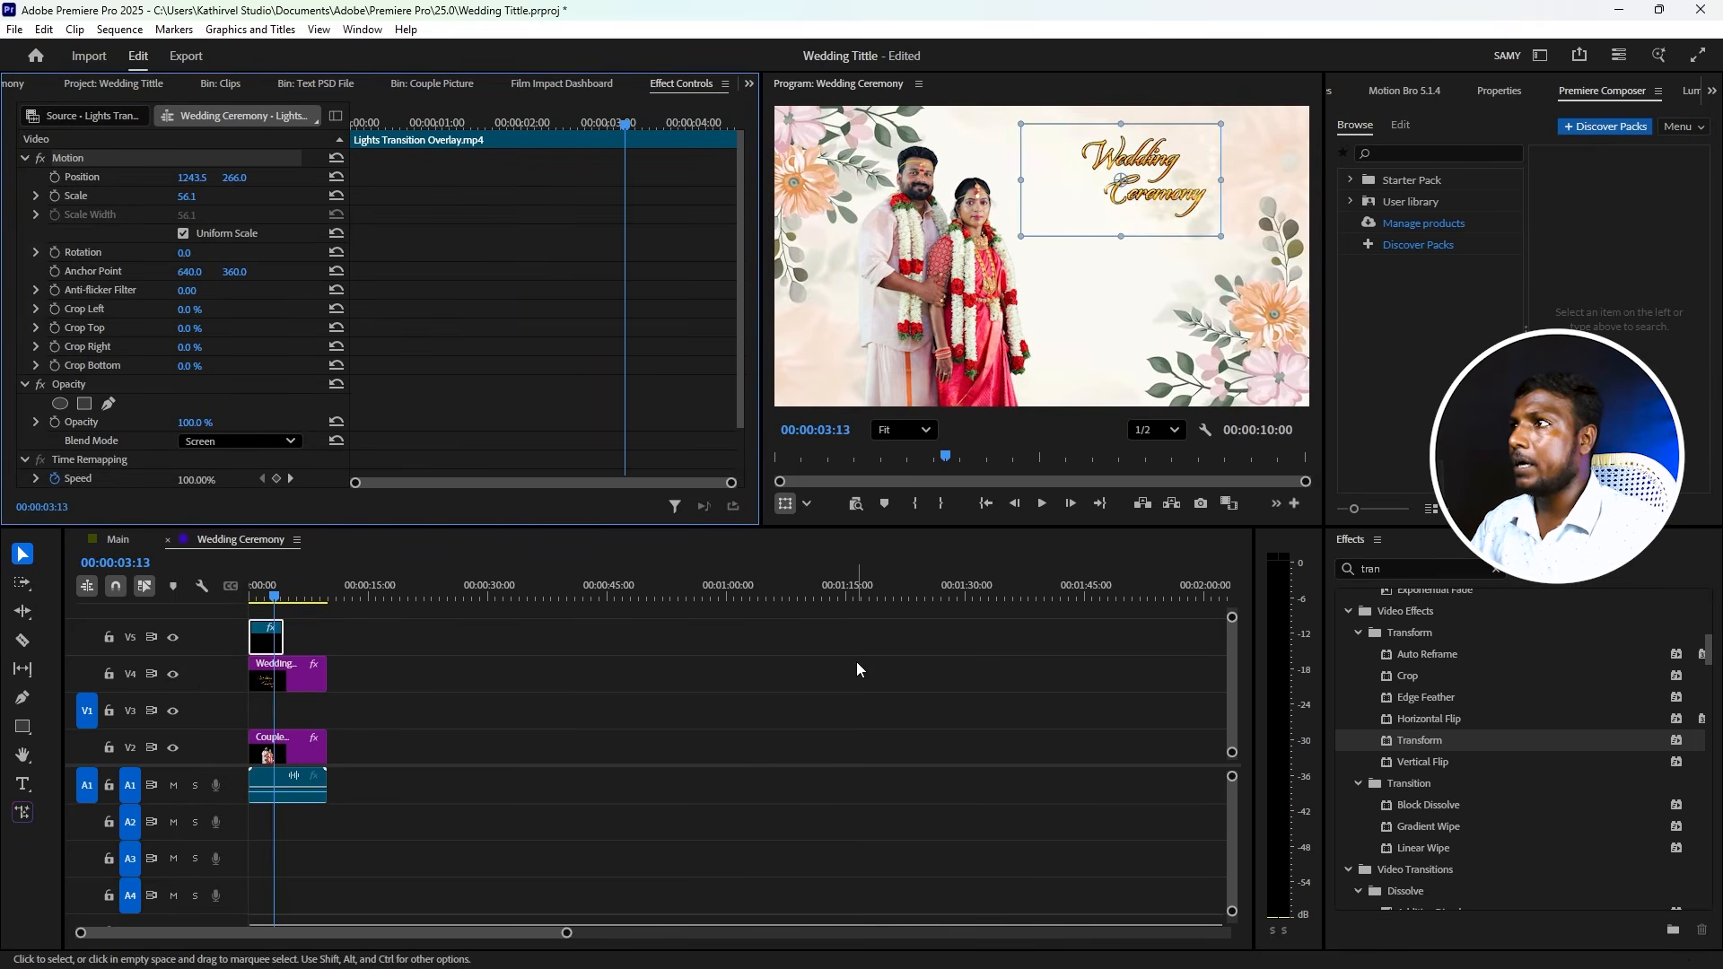
left_click(262, 597)
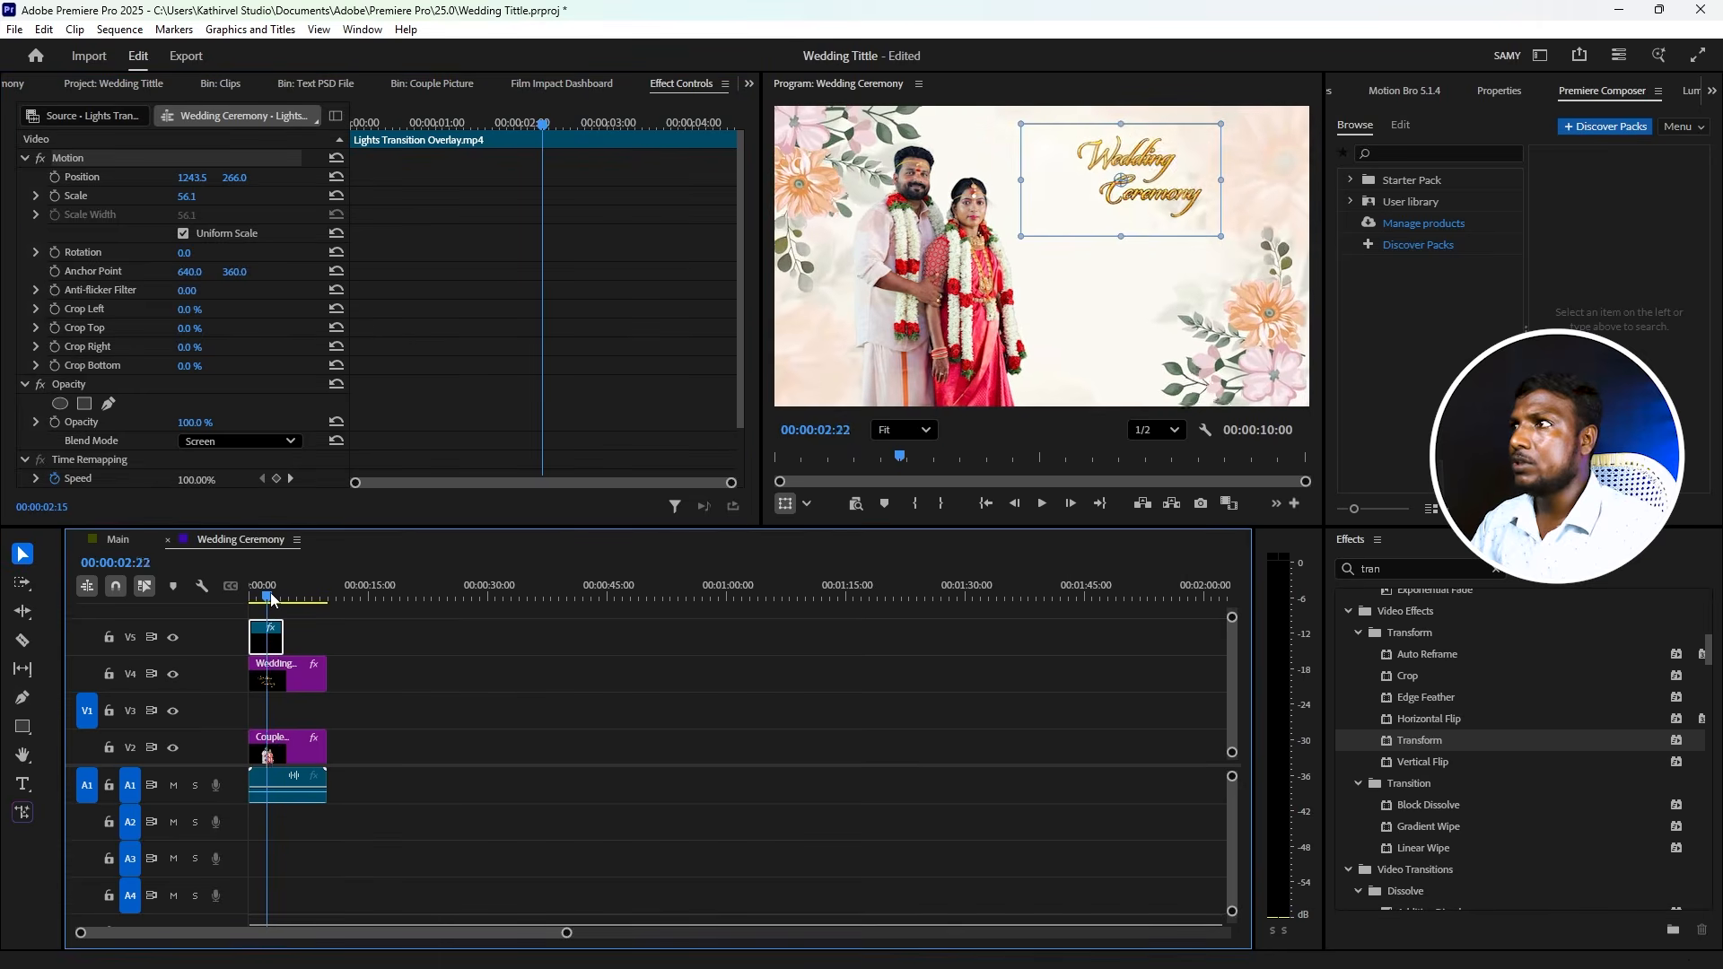
left_click_drag(930, 460, 914, 457)
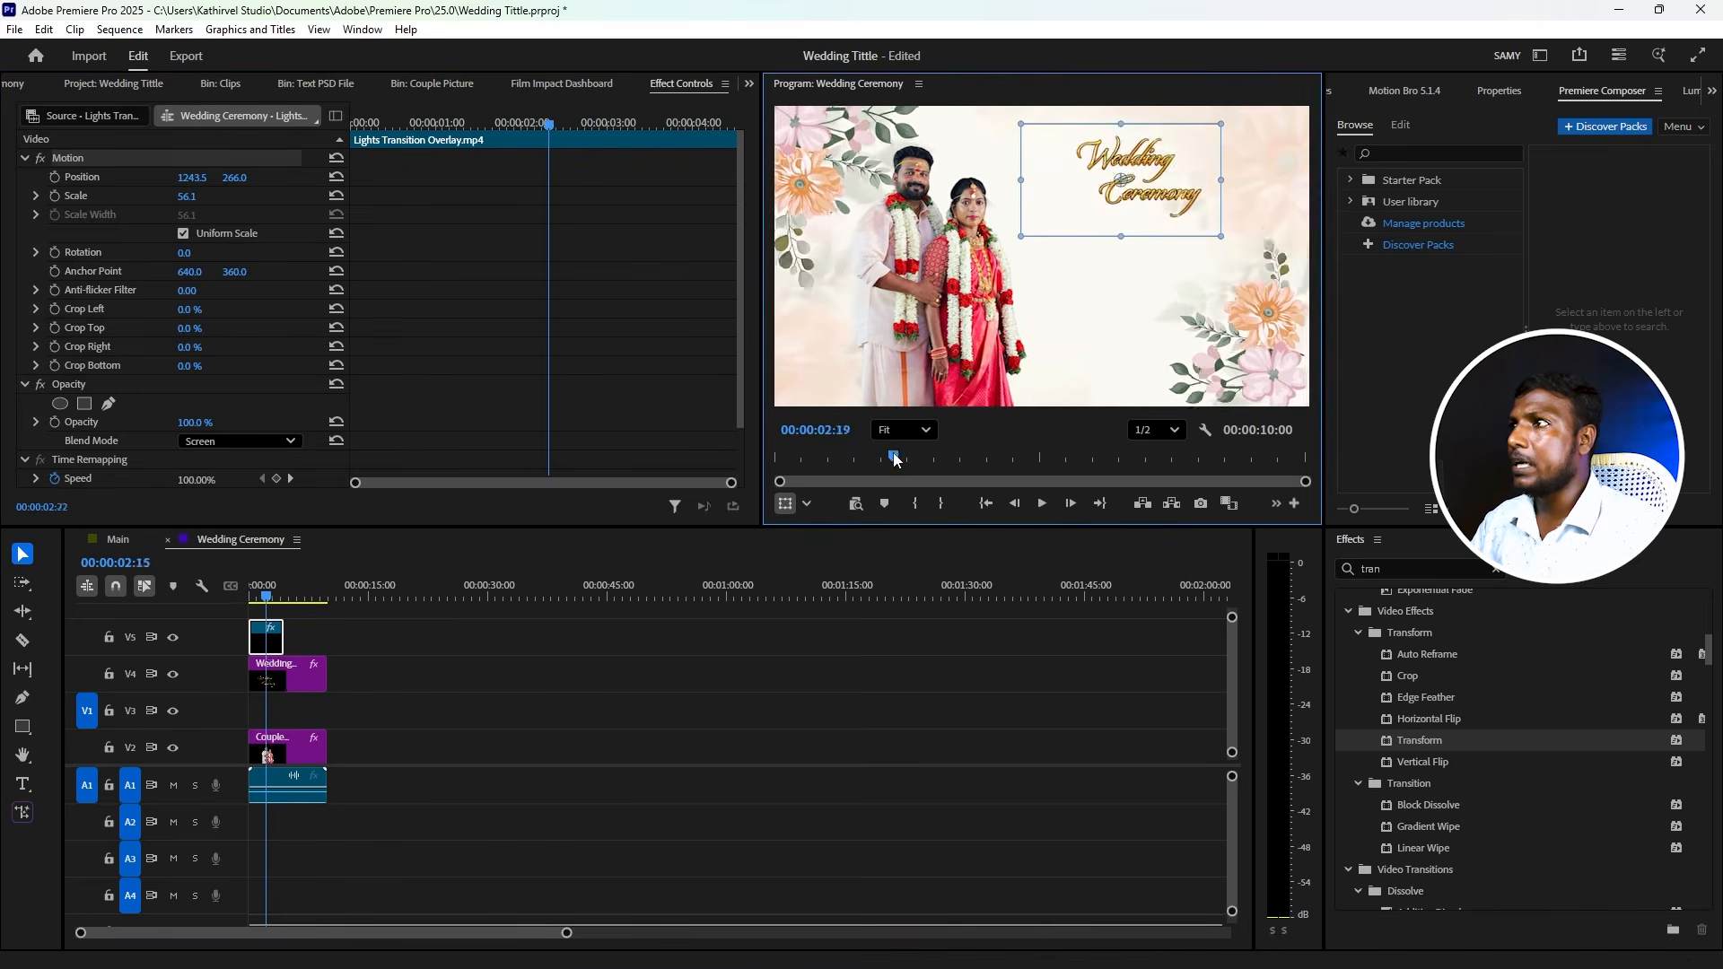
left_click(930, 689)
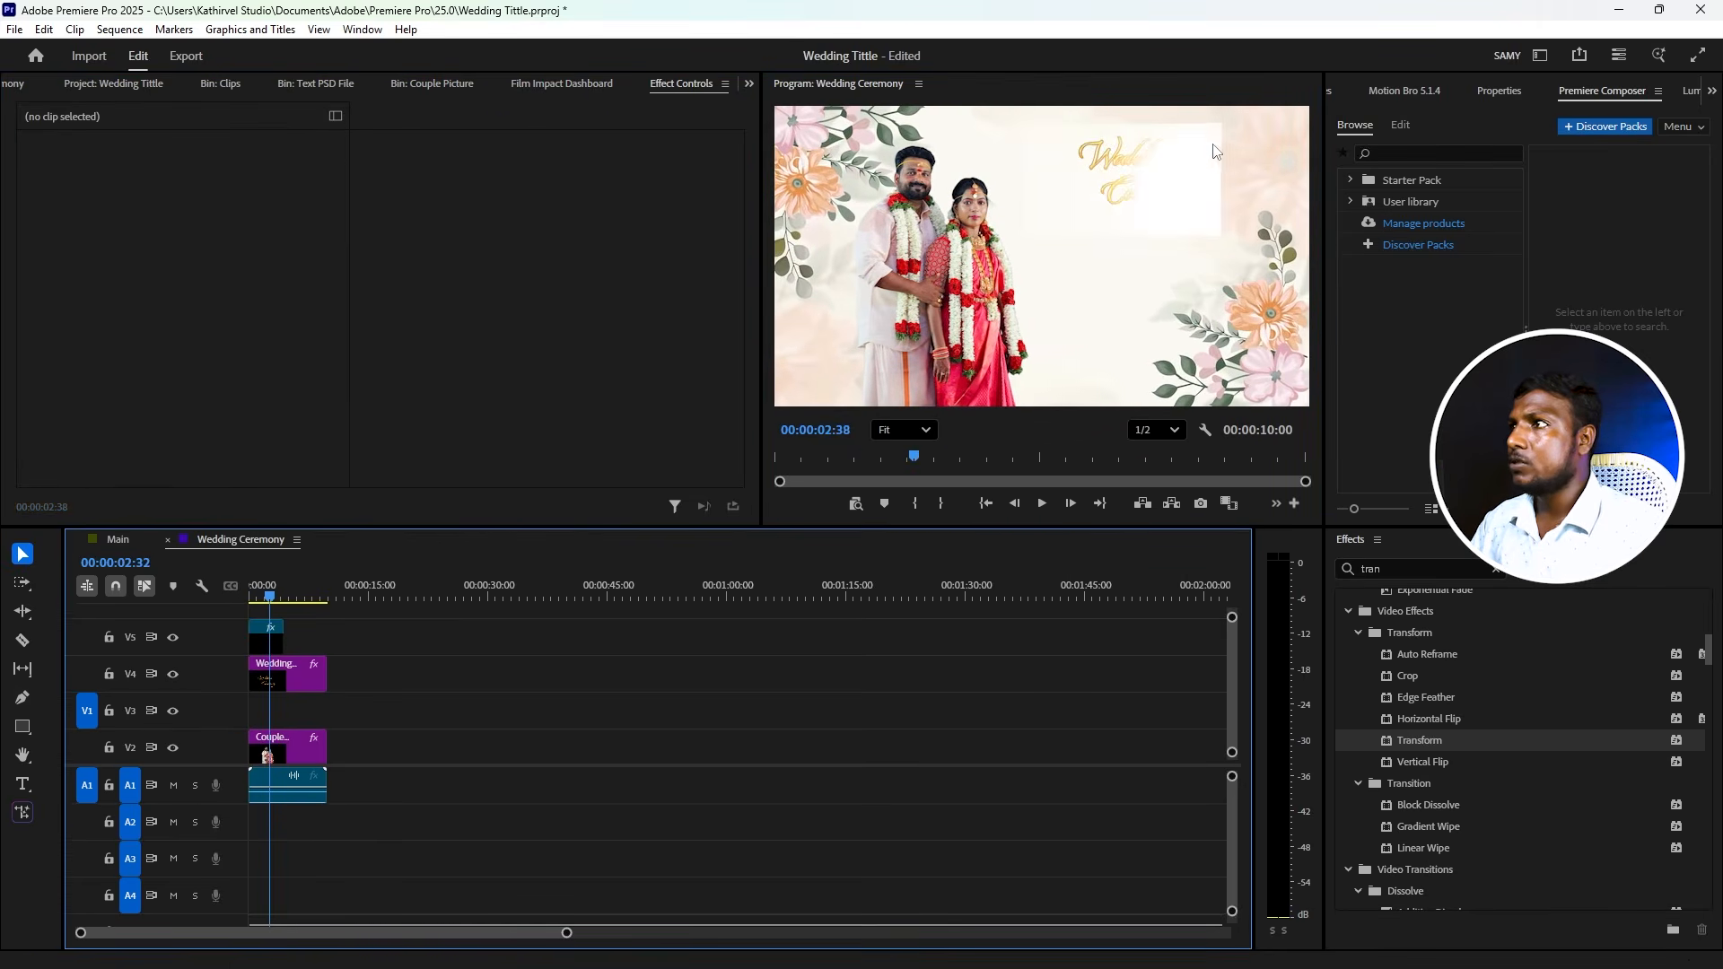
- Add an elliptical Opacity mask with a Mask Feather of 244.0 to the lights overlay and preview the softened edges
left_click(269, 639)
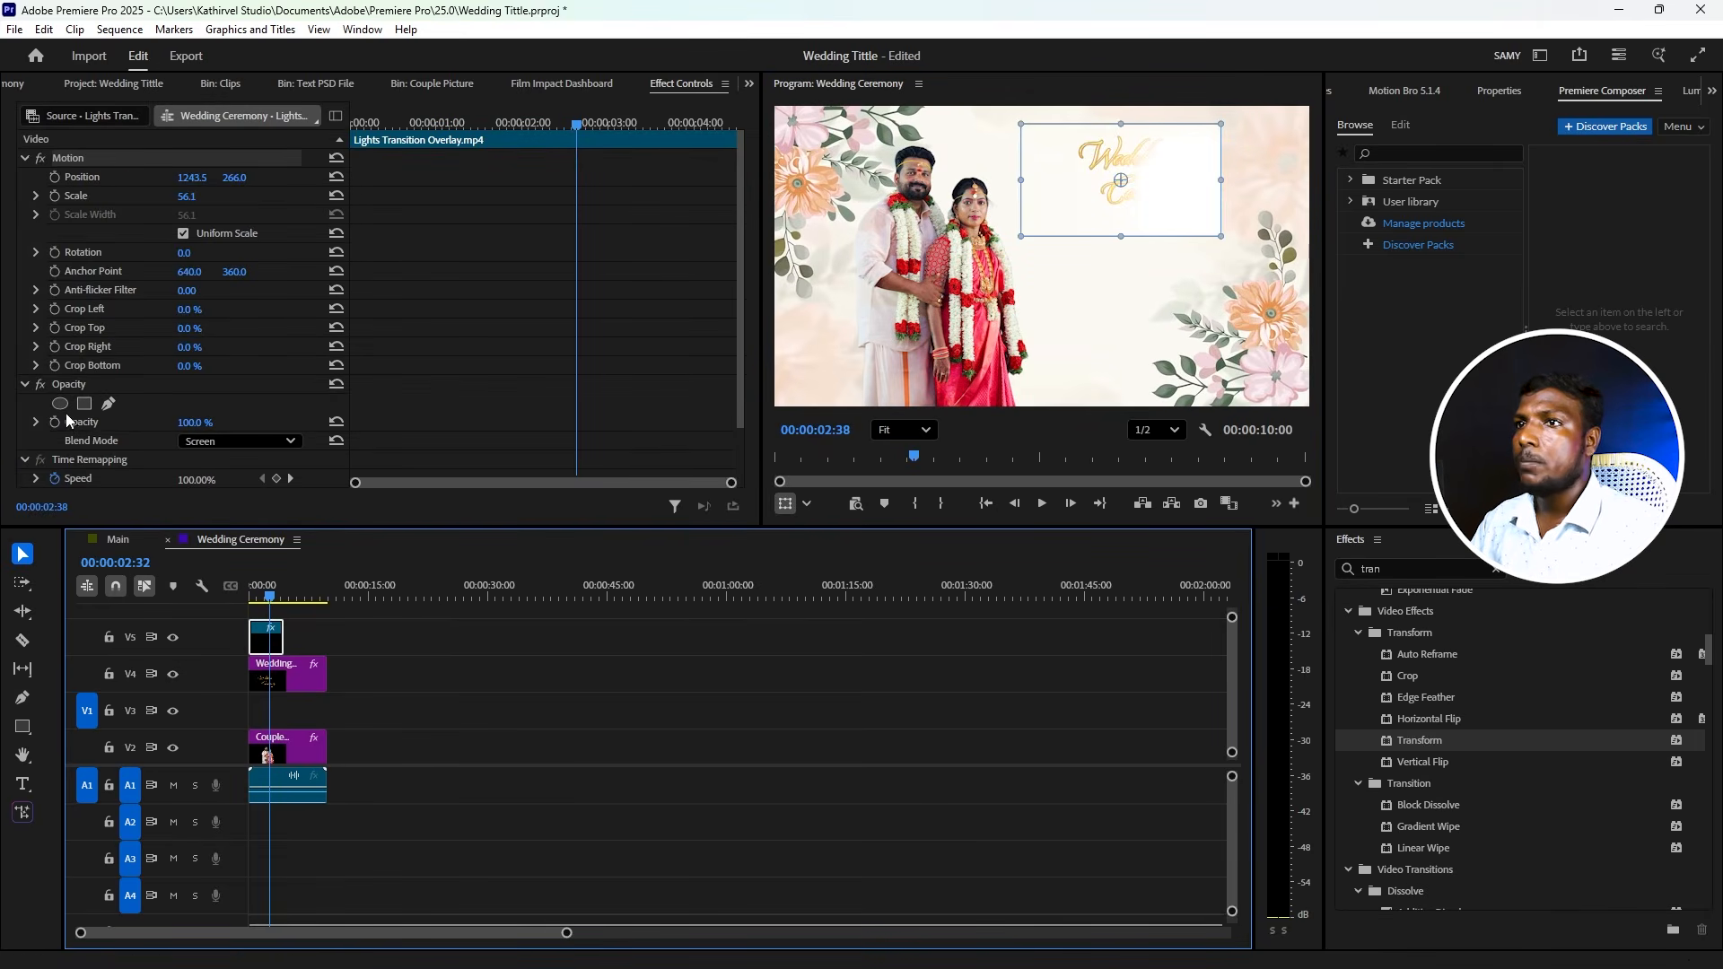
scroll(88, 424, "down", 2)
scroll(89, 423, "up", 2)
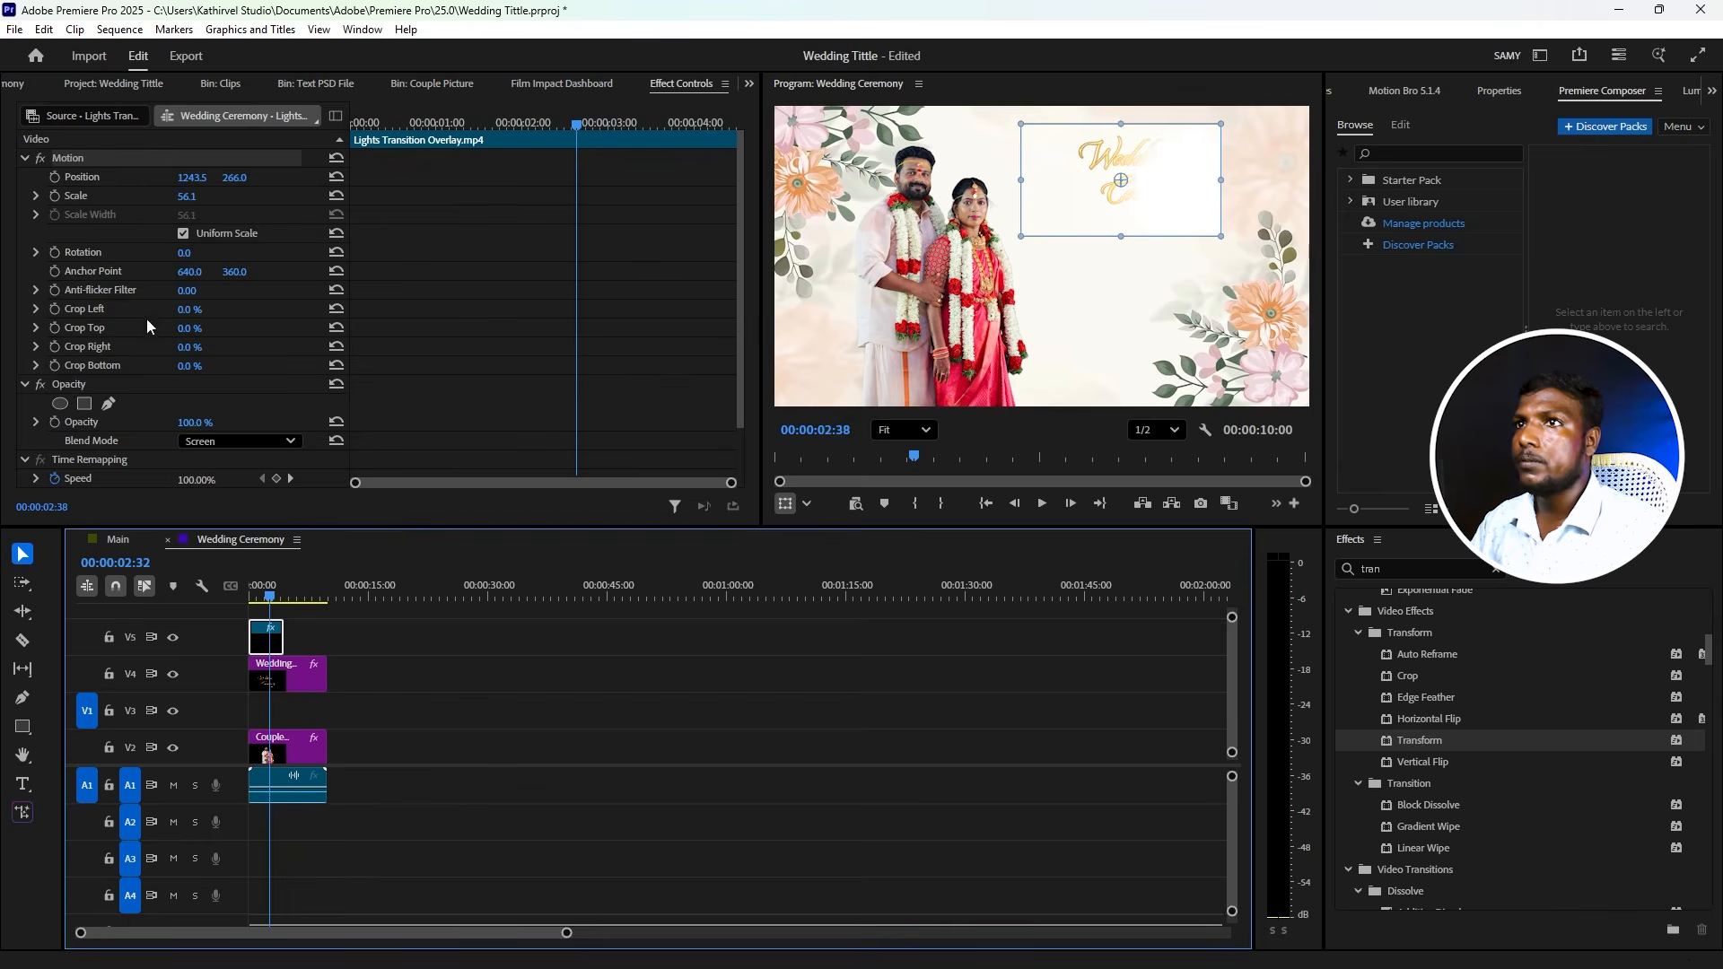
scroll(126, 451, "down", 3)
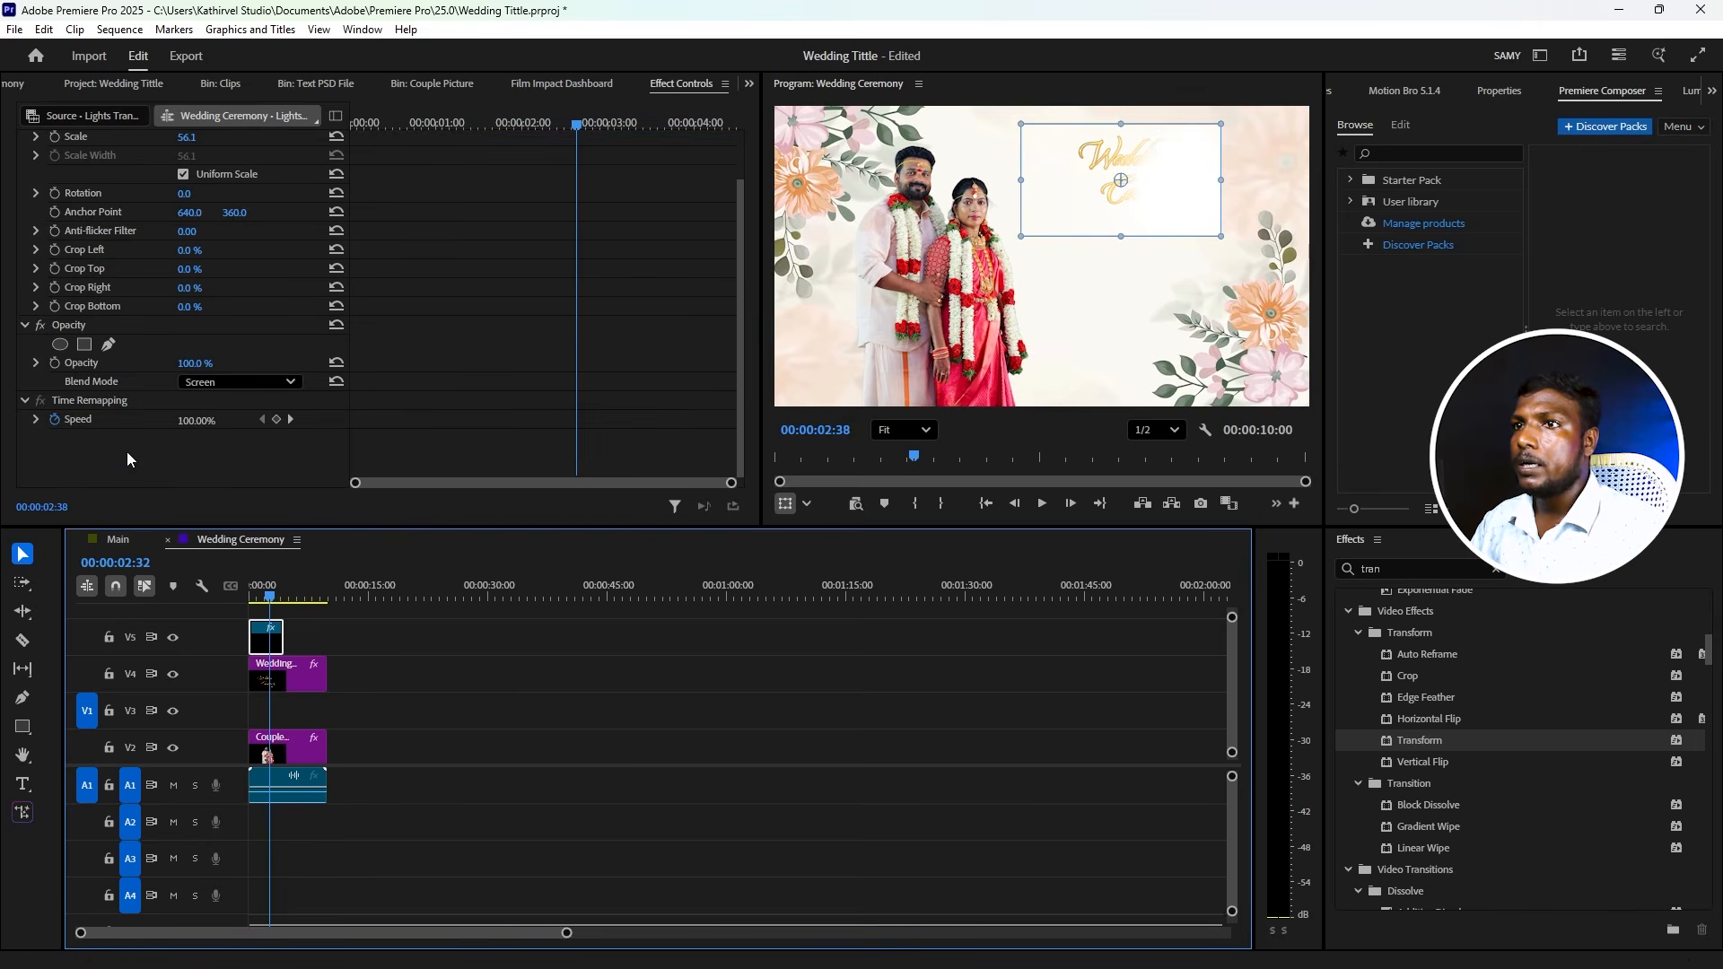
left_click(60, 344)
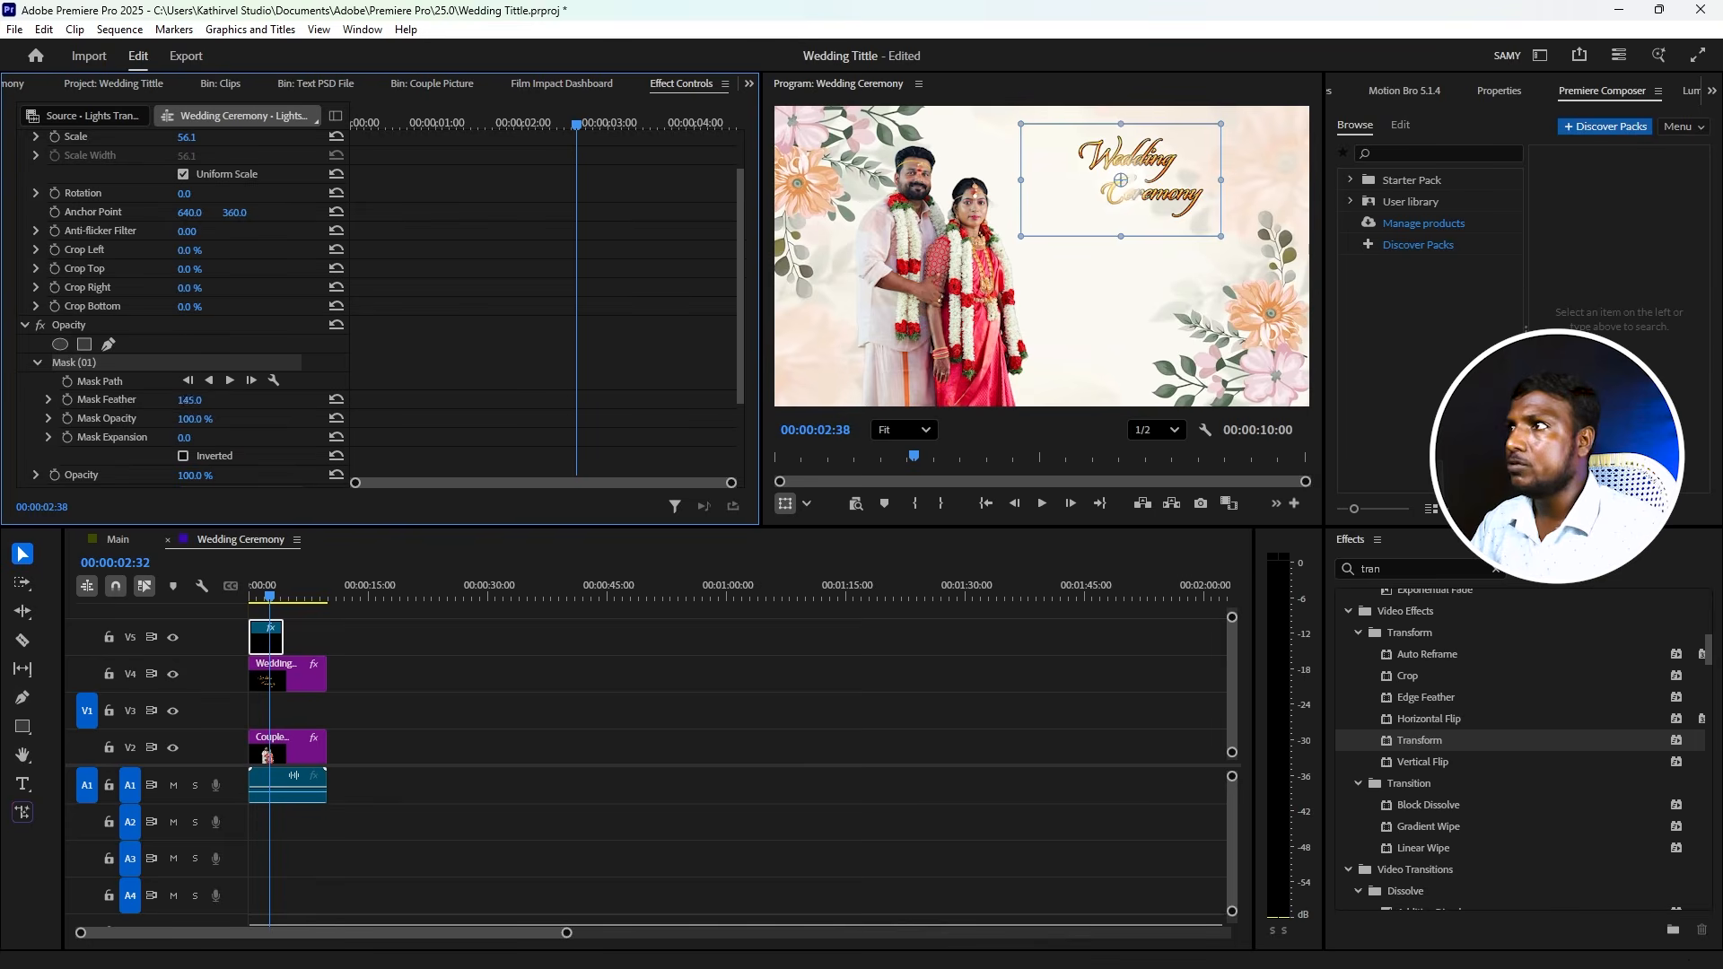
key("space")
left_click(261, 599)
key("space")
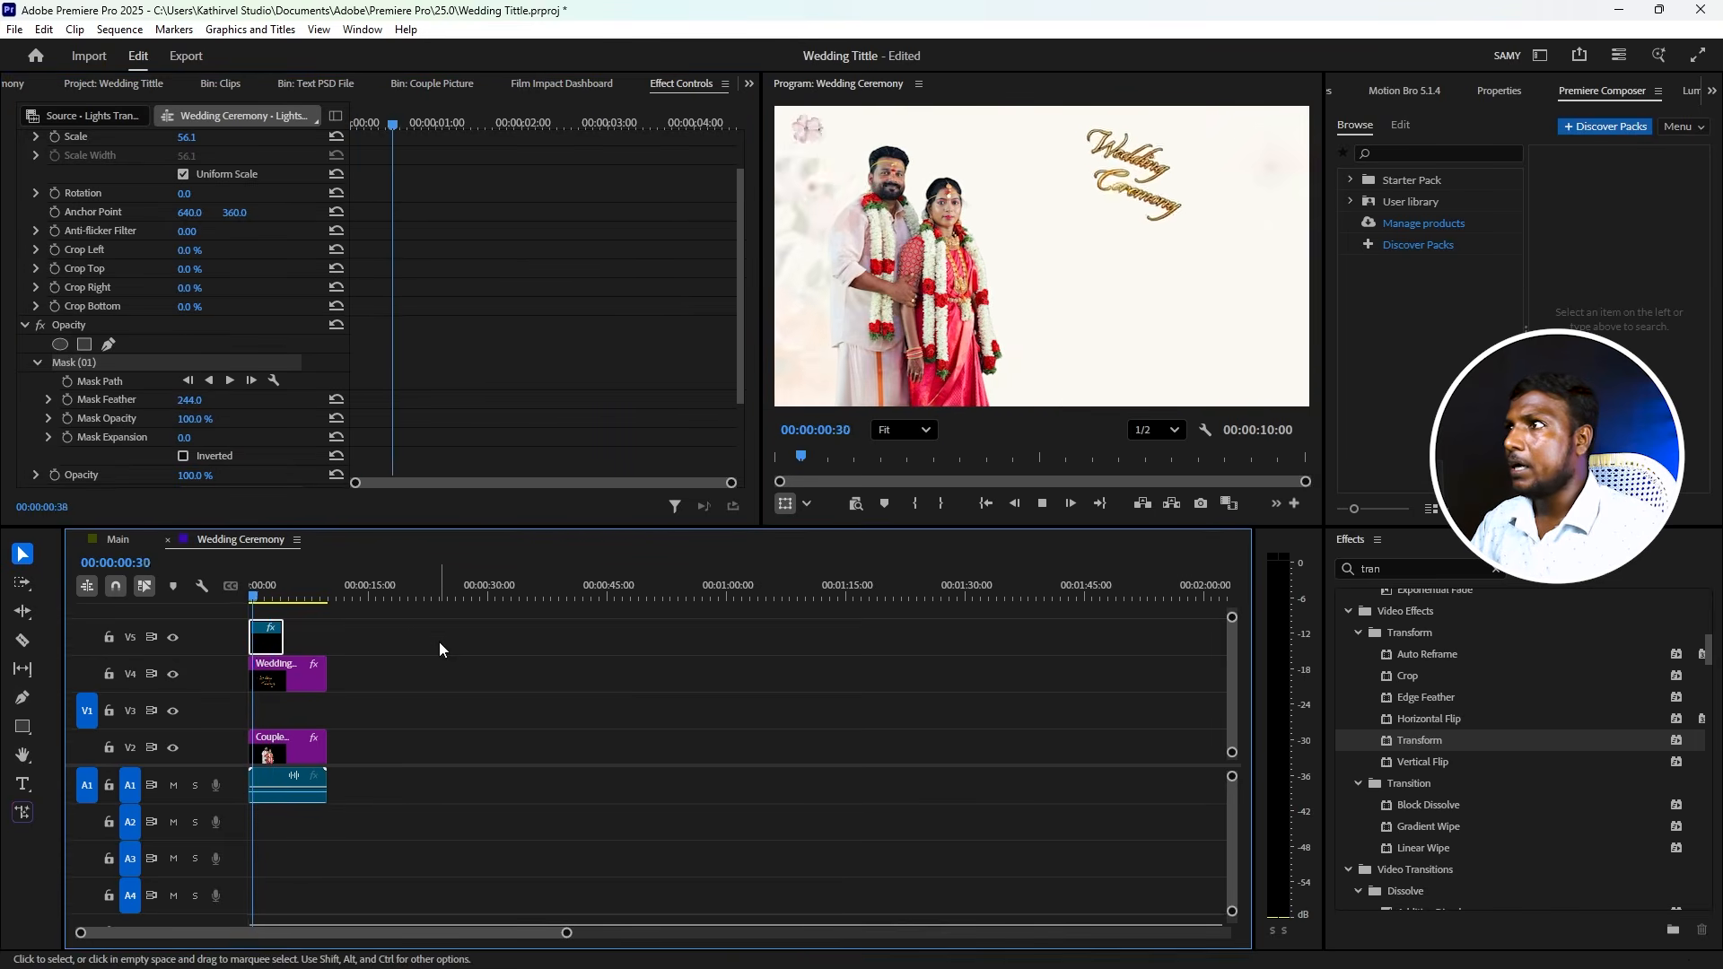
key("space")
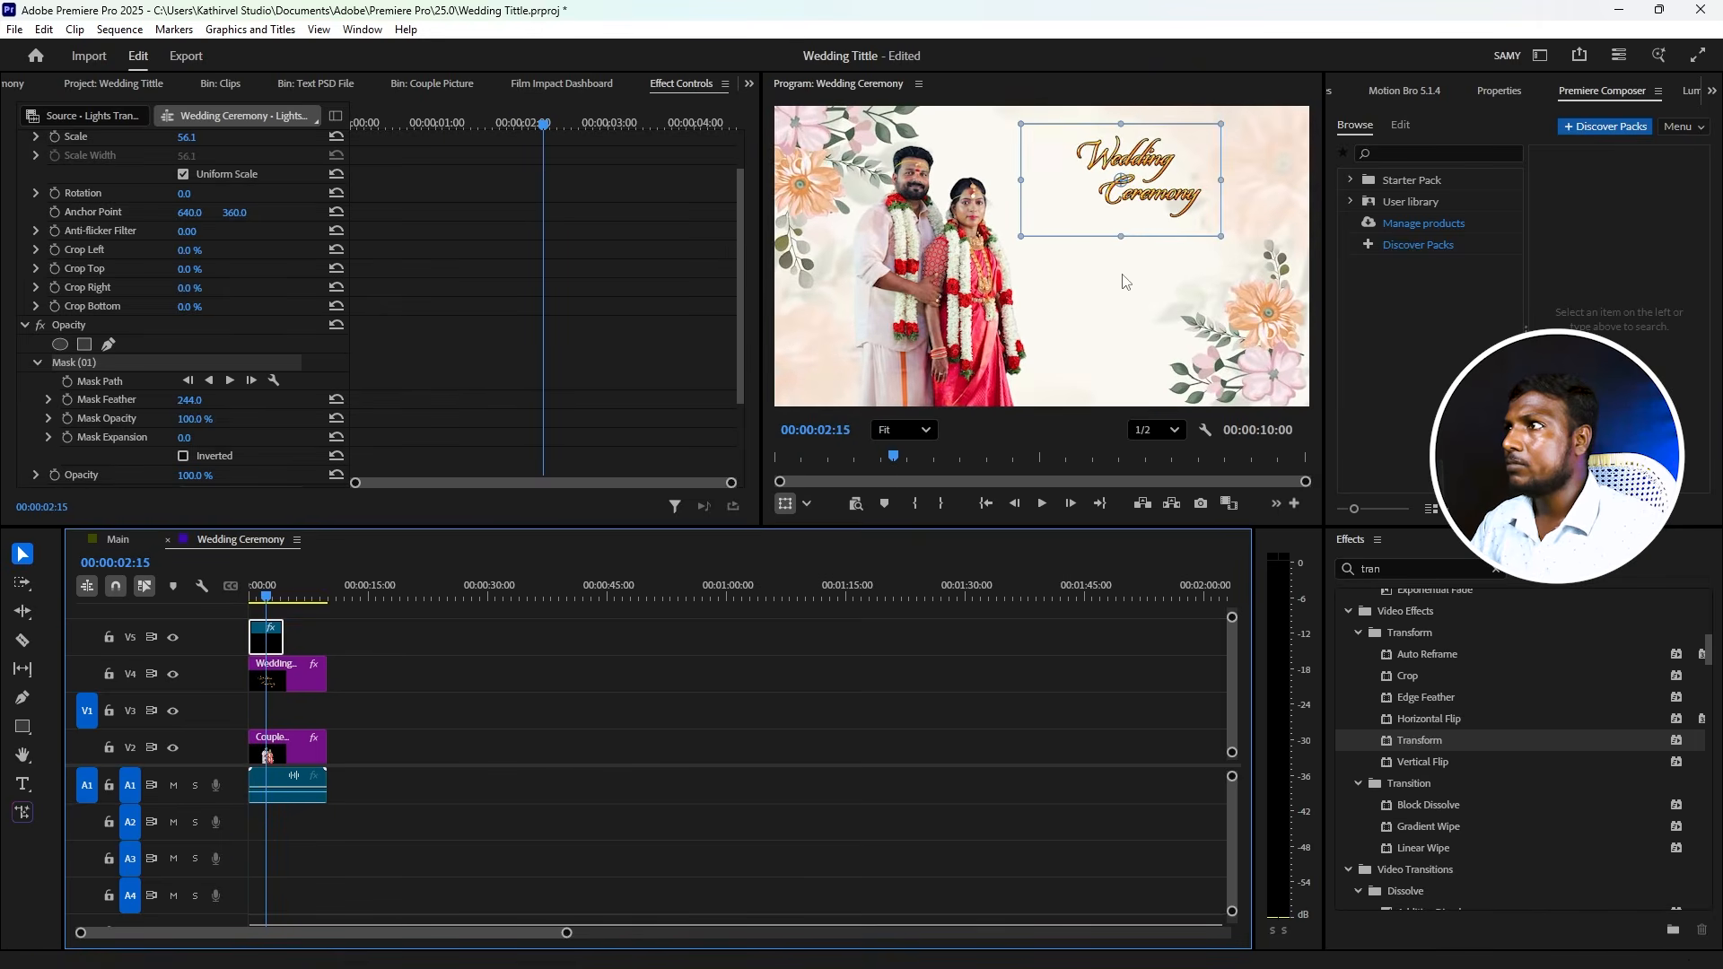
- Enlarge the lights overlay so its frame extends further past the title text, and preview the sequence from the start
left_click(1222, 177)
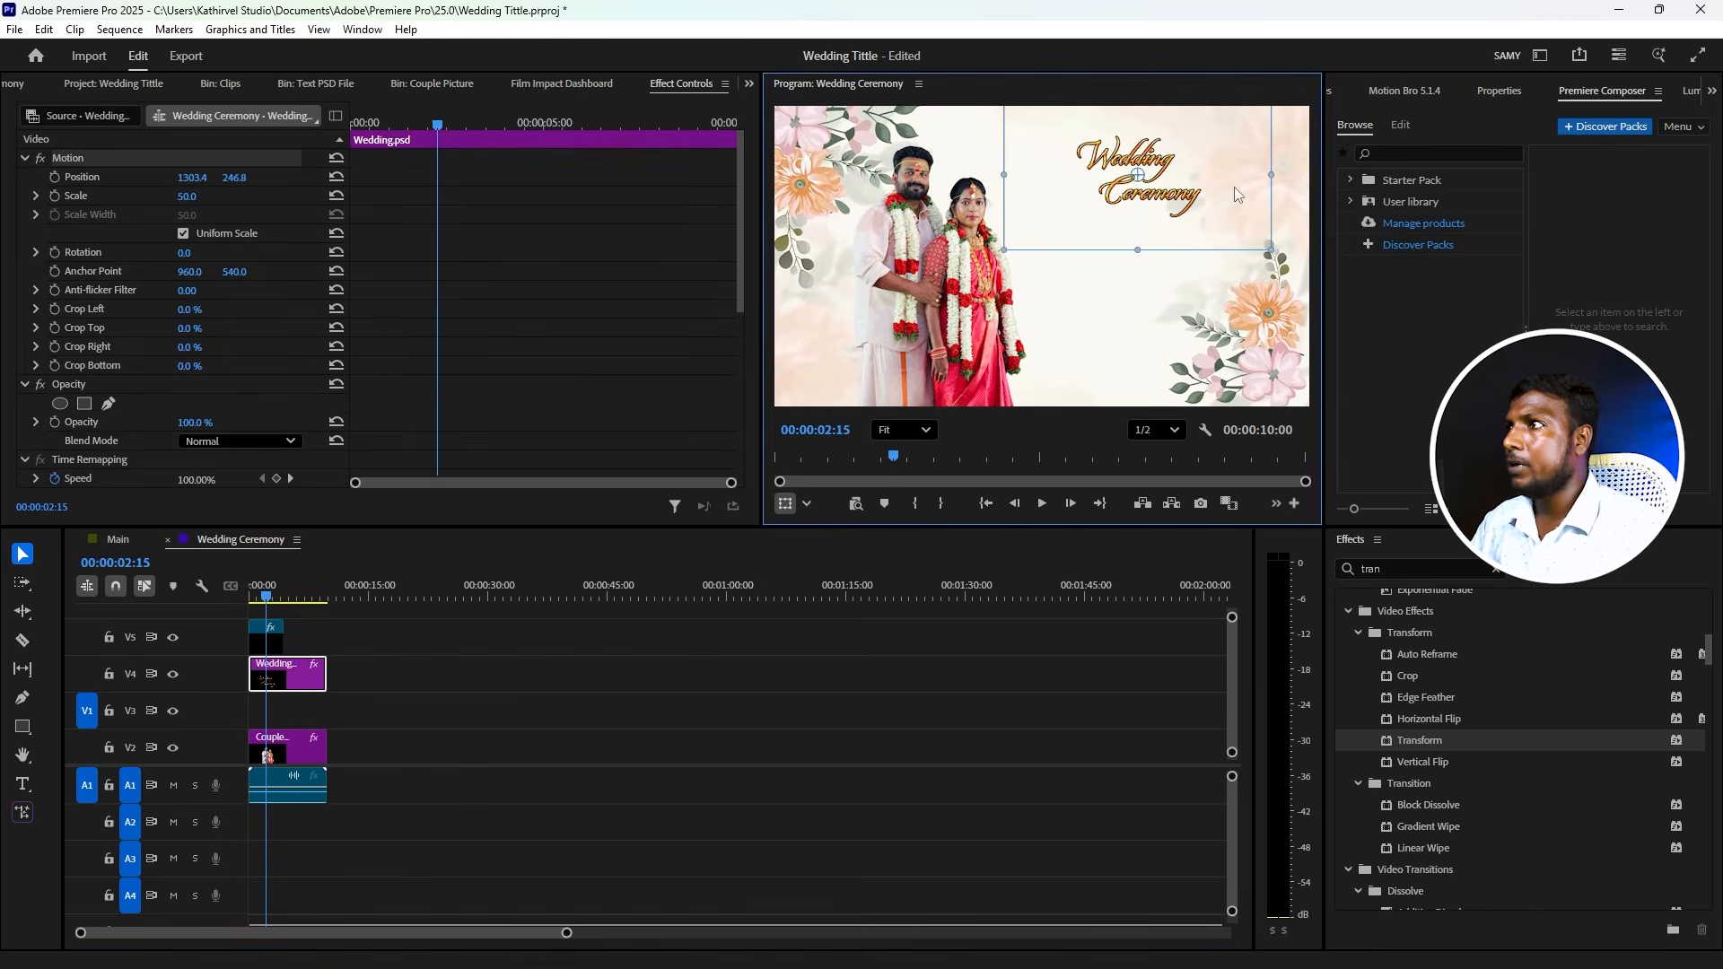
left_click(278, 644)
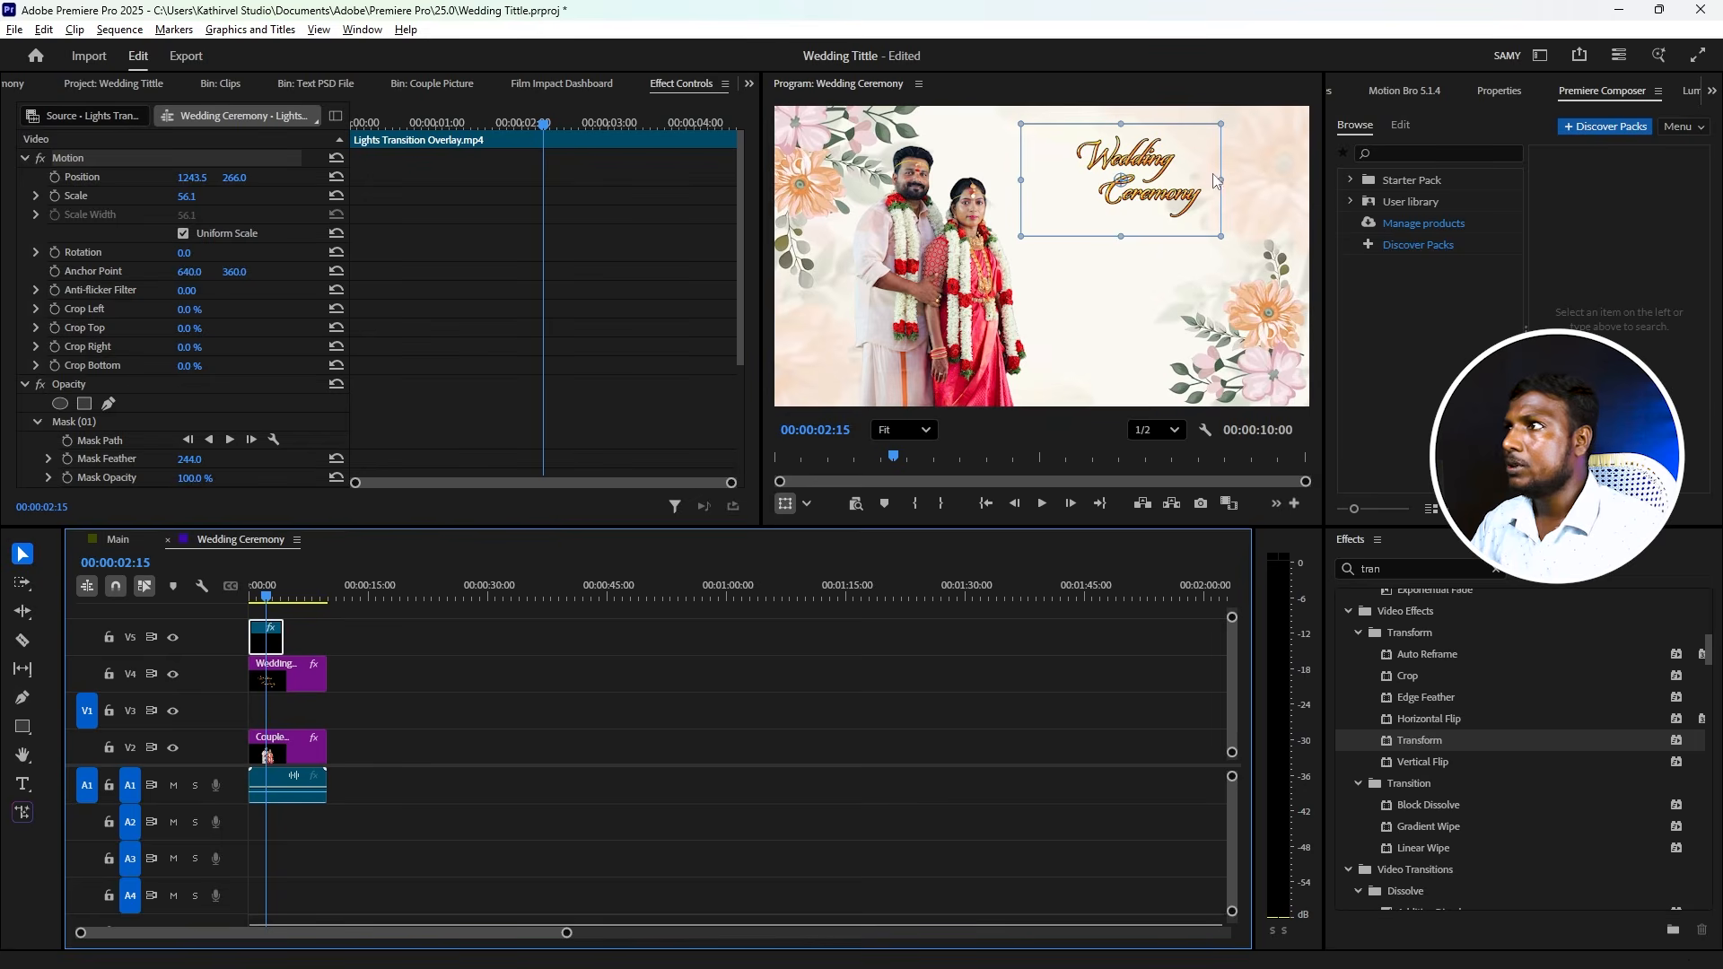
left_click_drag(1221, 180, 1273, 178)
key("space")
key("space")
left_click_drag(281, 596, 246, 596)
key("space")
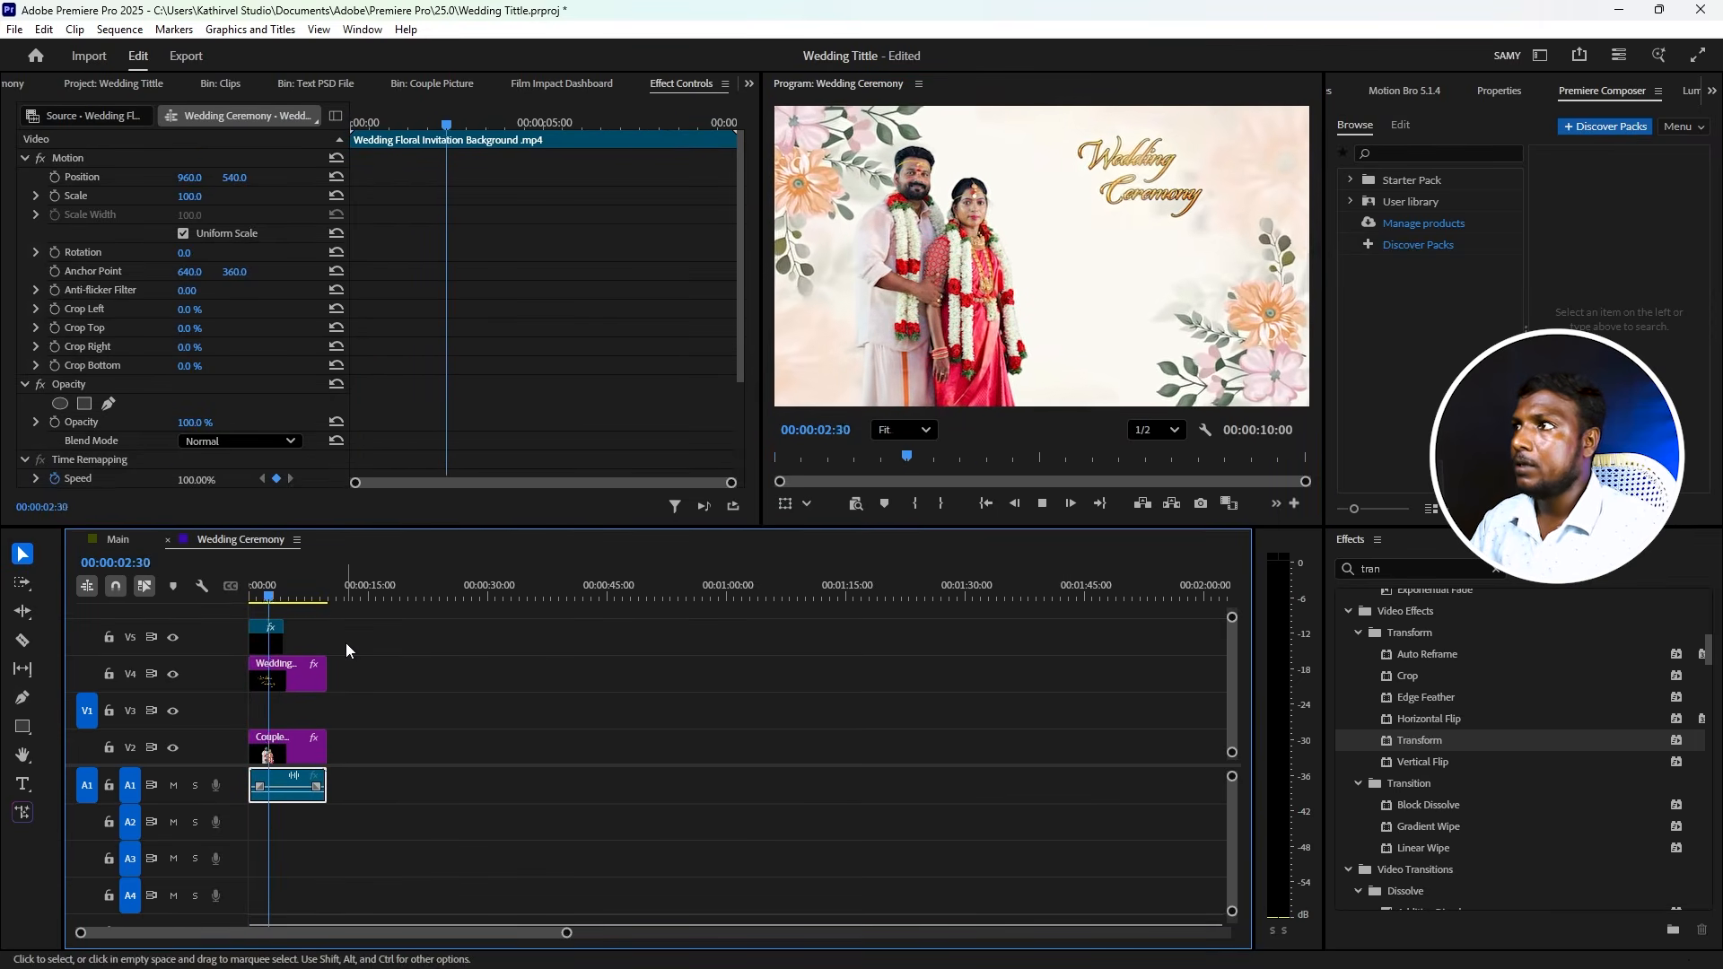
key("space")
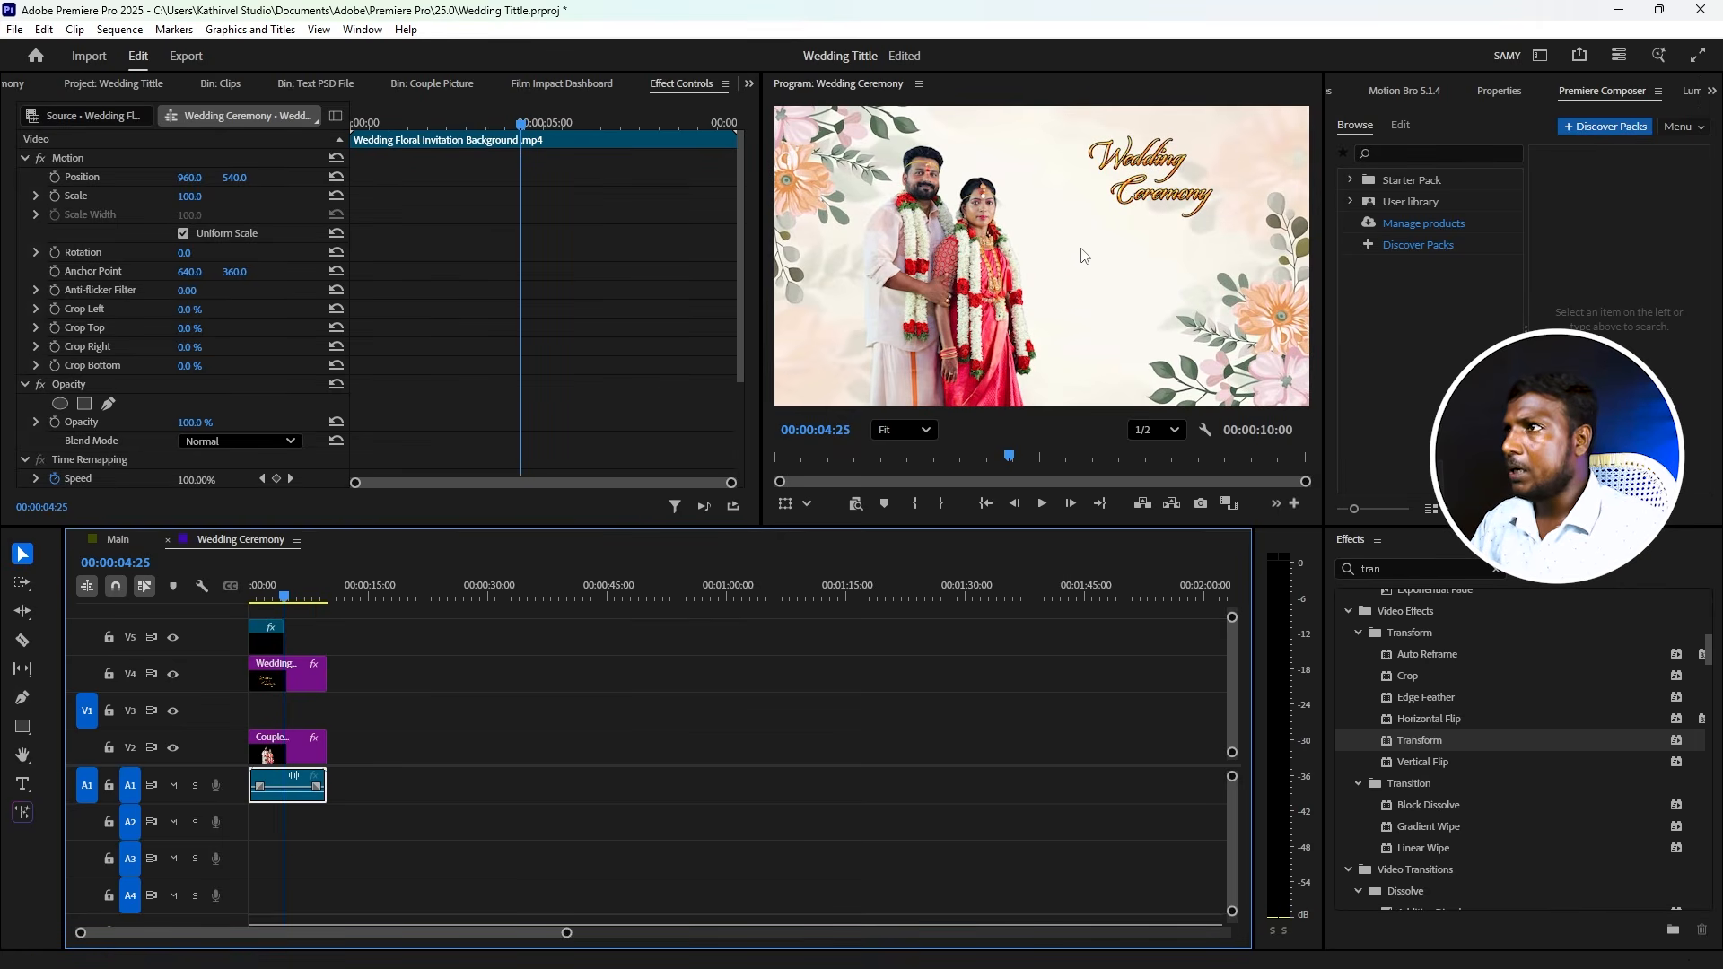
- Duplicate the Couple_01.psd clip from V2 onto track V3 and select the lower copy on V2
mouse_move(296, 756)
left_mouse_down()
mouse_move(314, 756)
mouse_move(316, 729)
left_mouse_up()
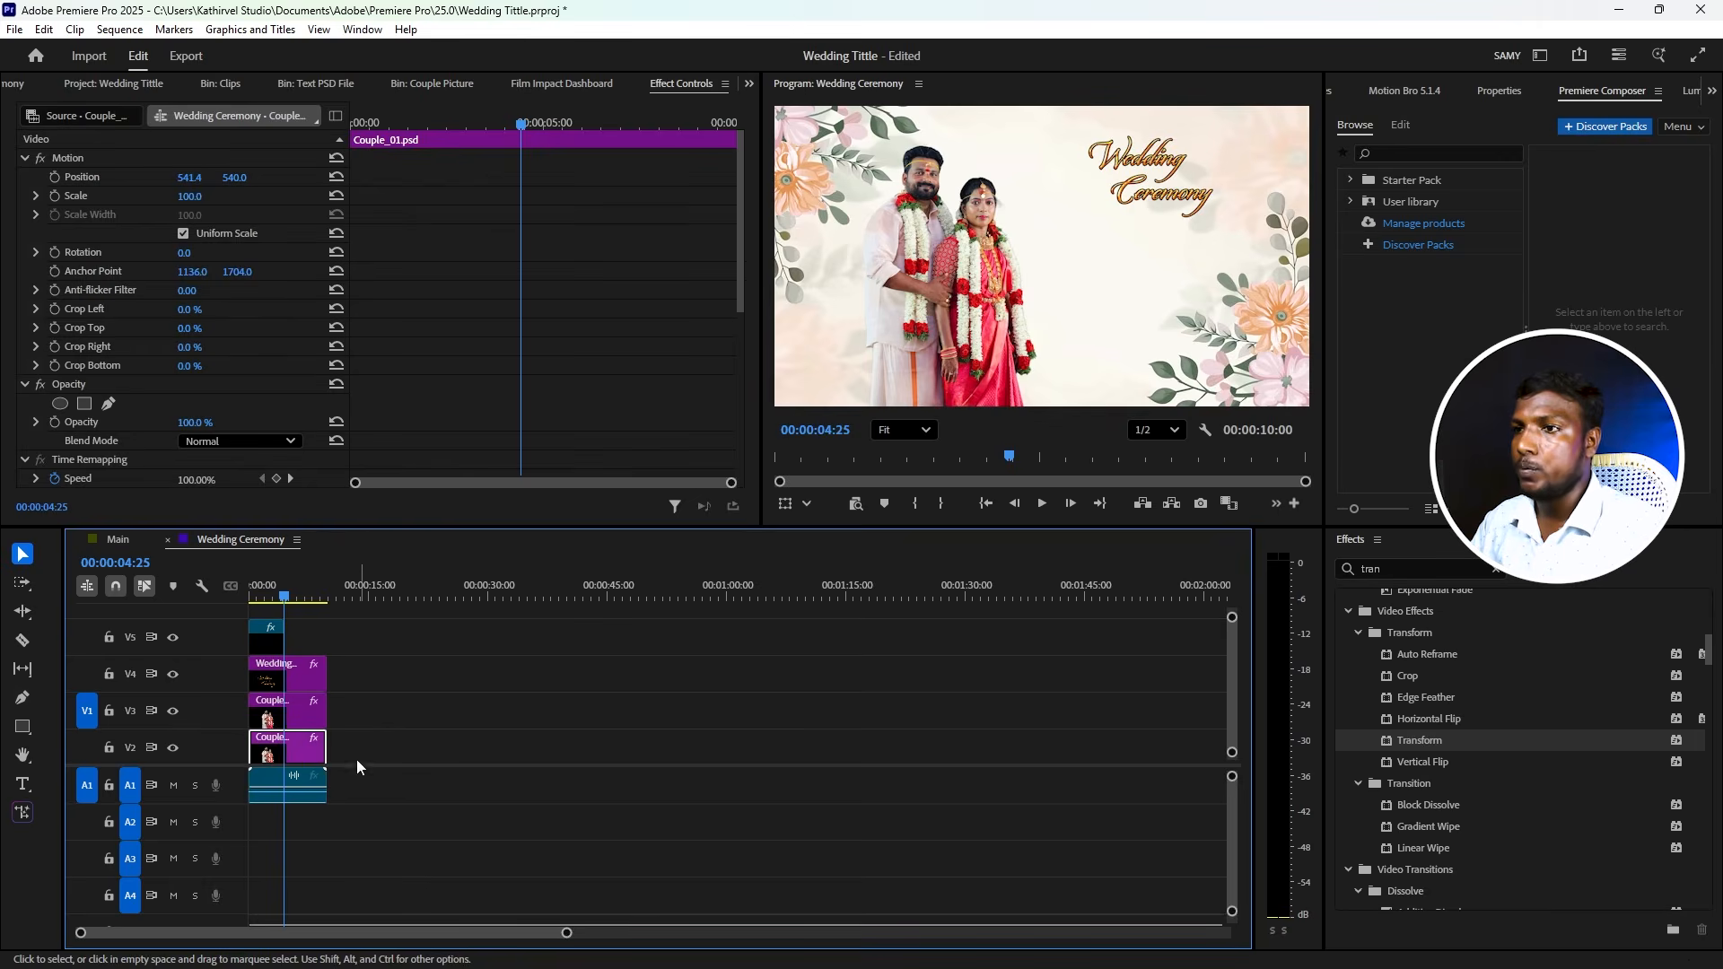
left_click(379, 742)
left_click(306, 756)
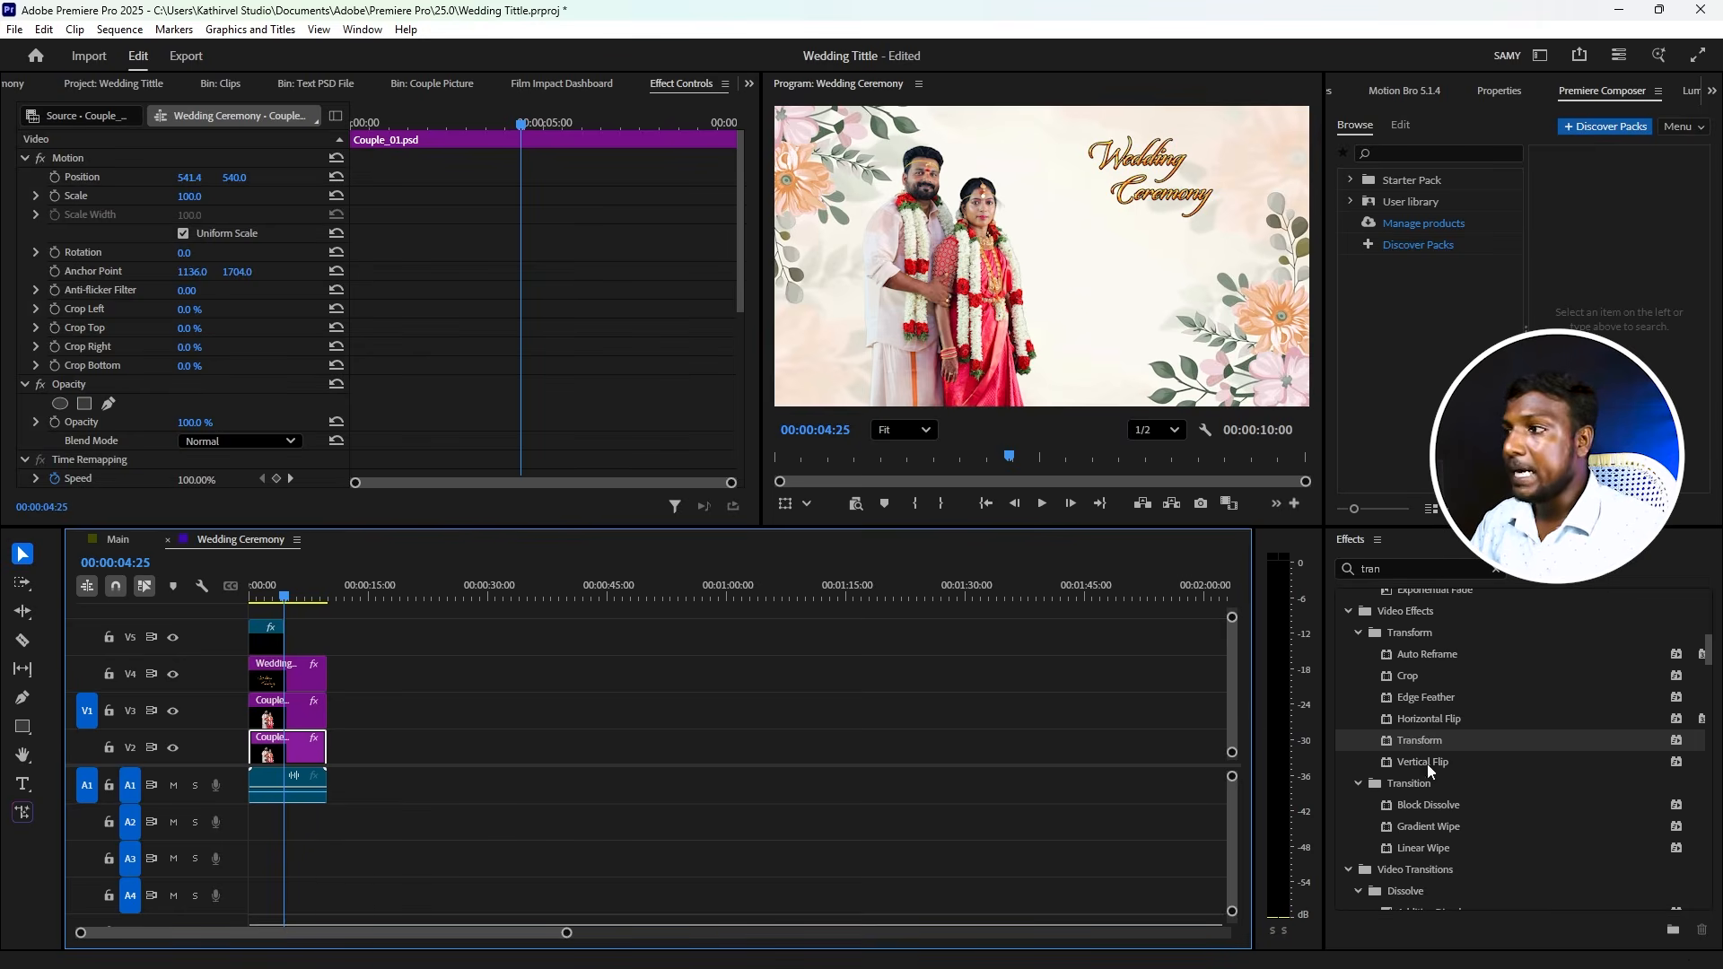
- Set the lower couple picture's Motion to Scale 147.0, Position 855.4, 642.0 and Rotation 7.0° so it sits larger behind the front couple
scroll(165, 435, "down", 5)
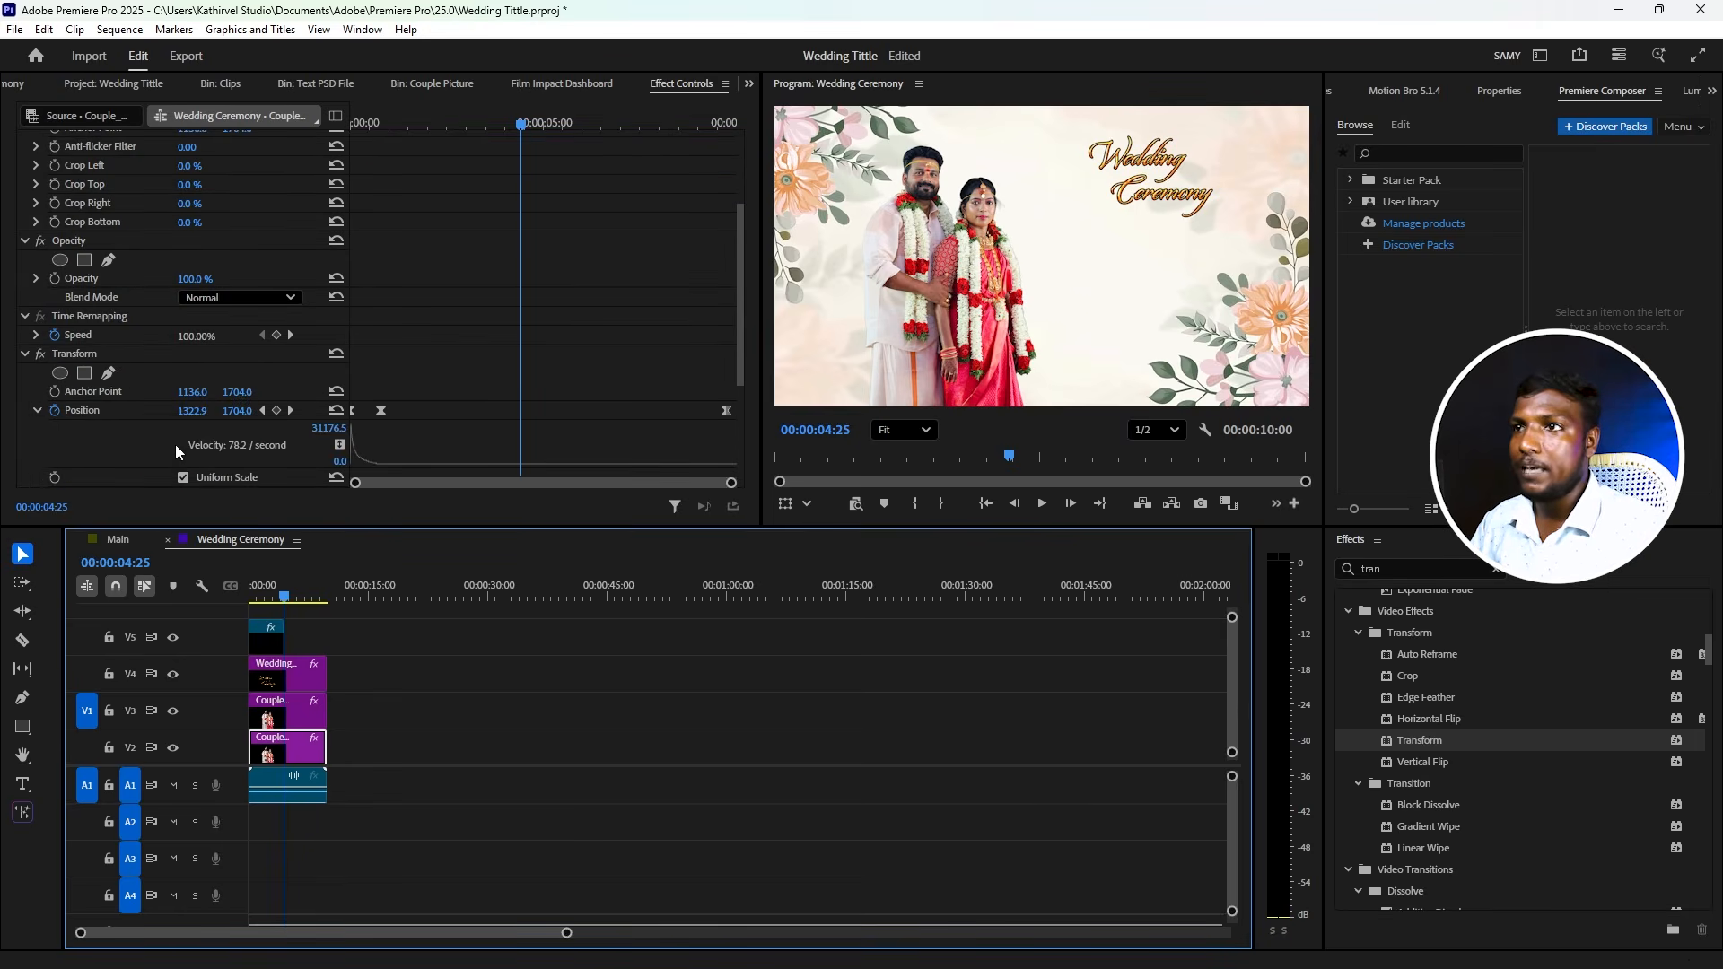
scroll(181, 443, "up", 4)
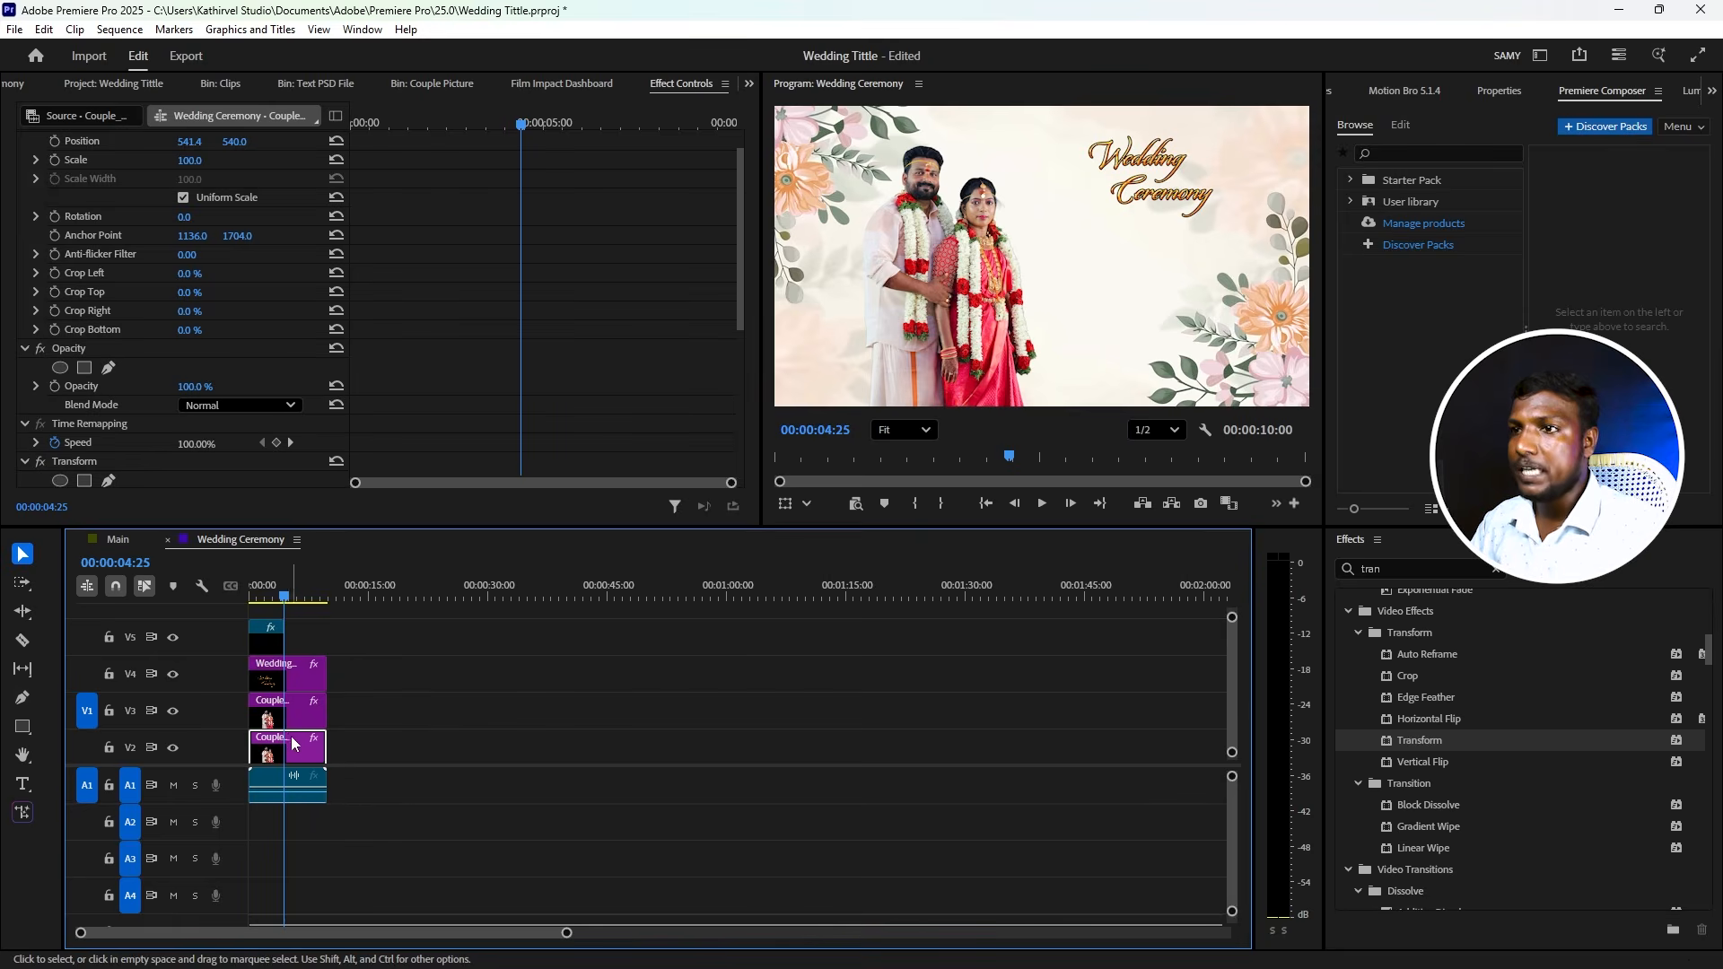
scroll(153, 386, "up", 1)
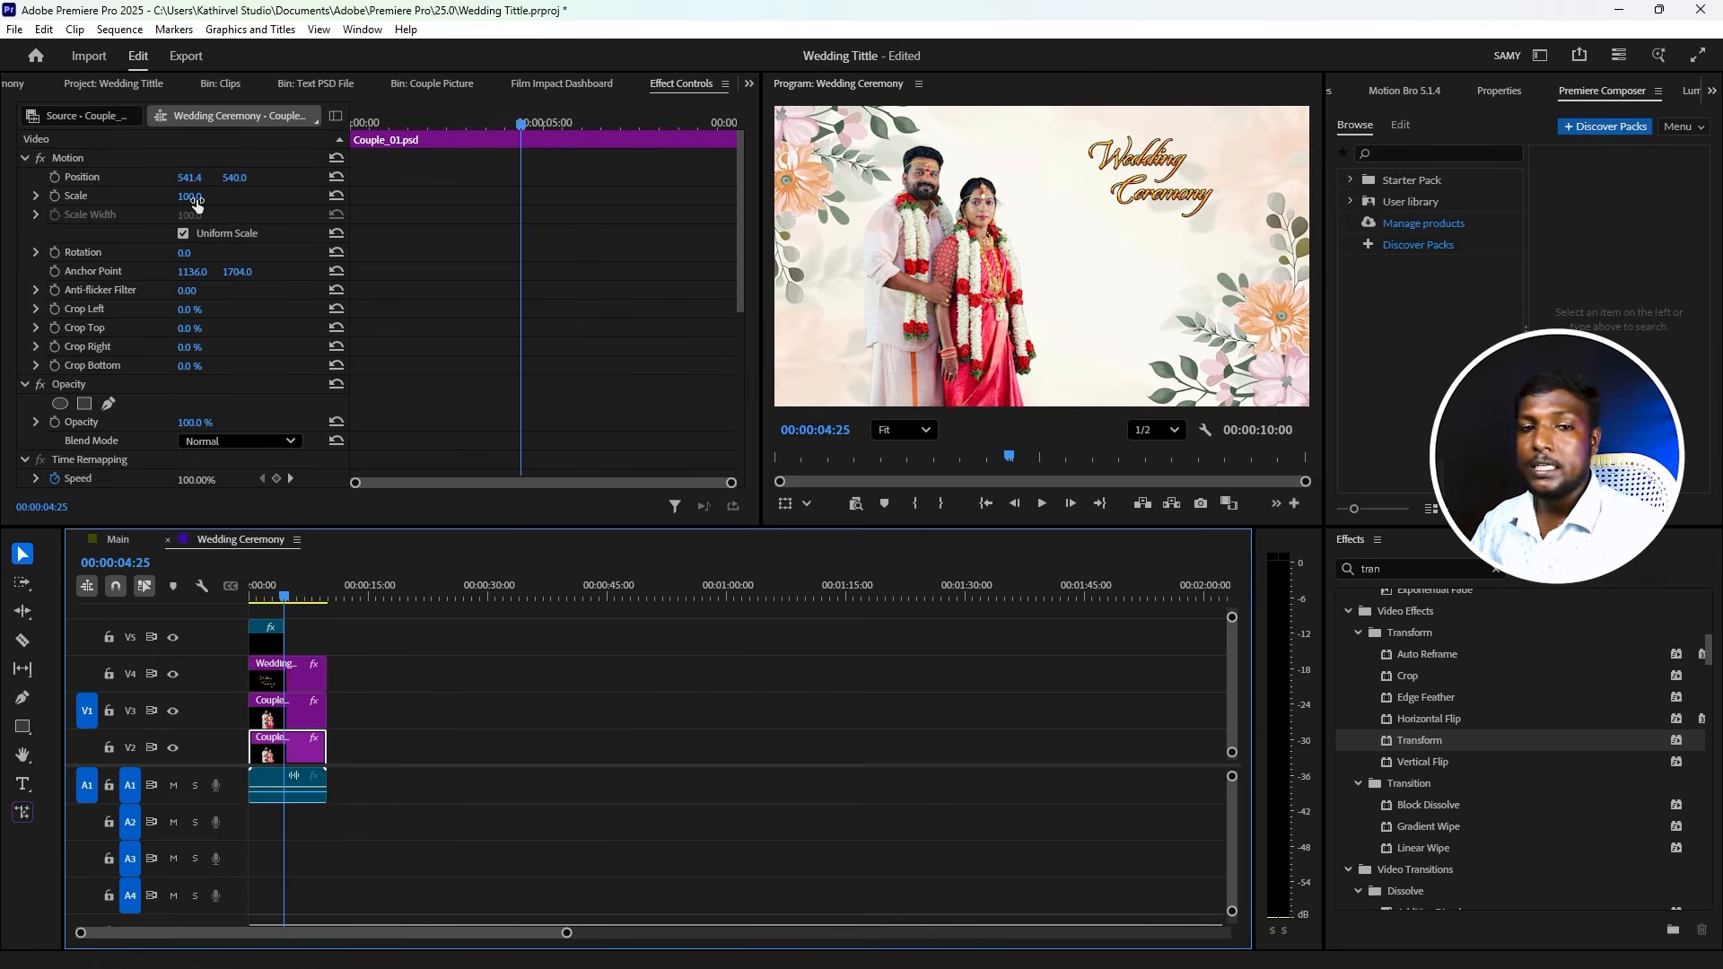
left_click_drag(196, 205, 238, 177)
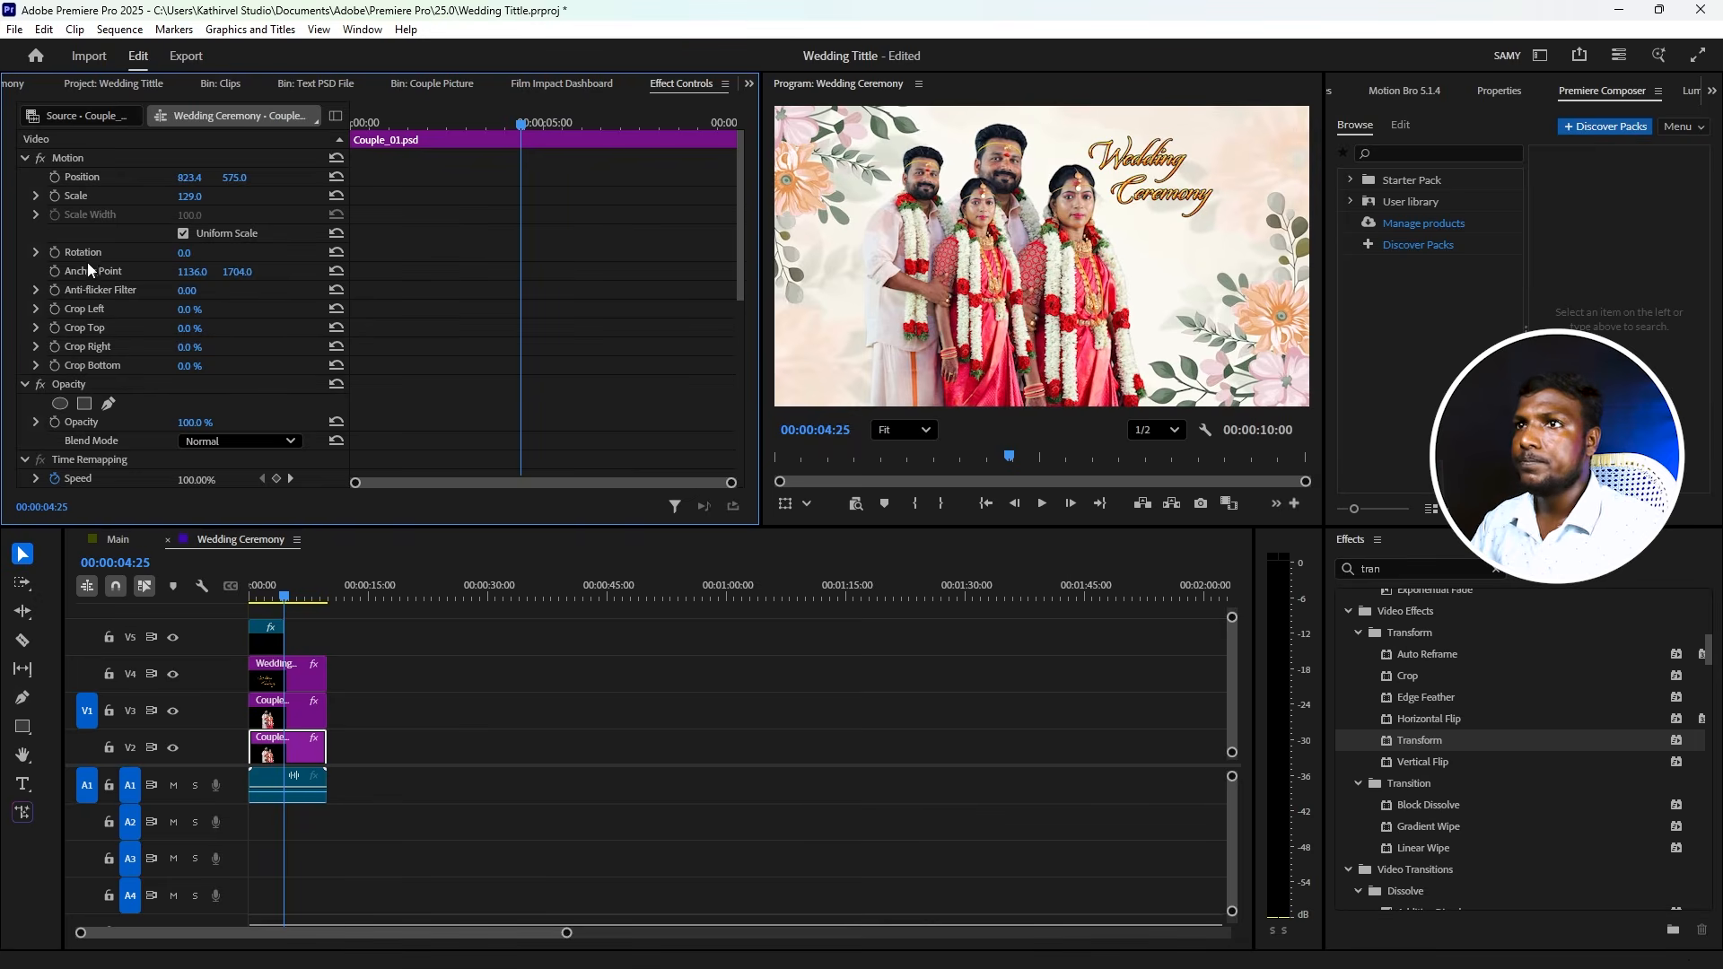
left_click_drag(184, 252, 286, 179)
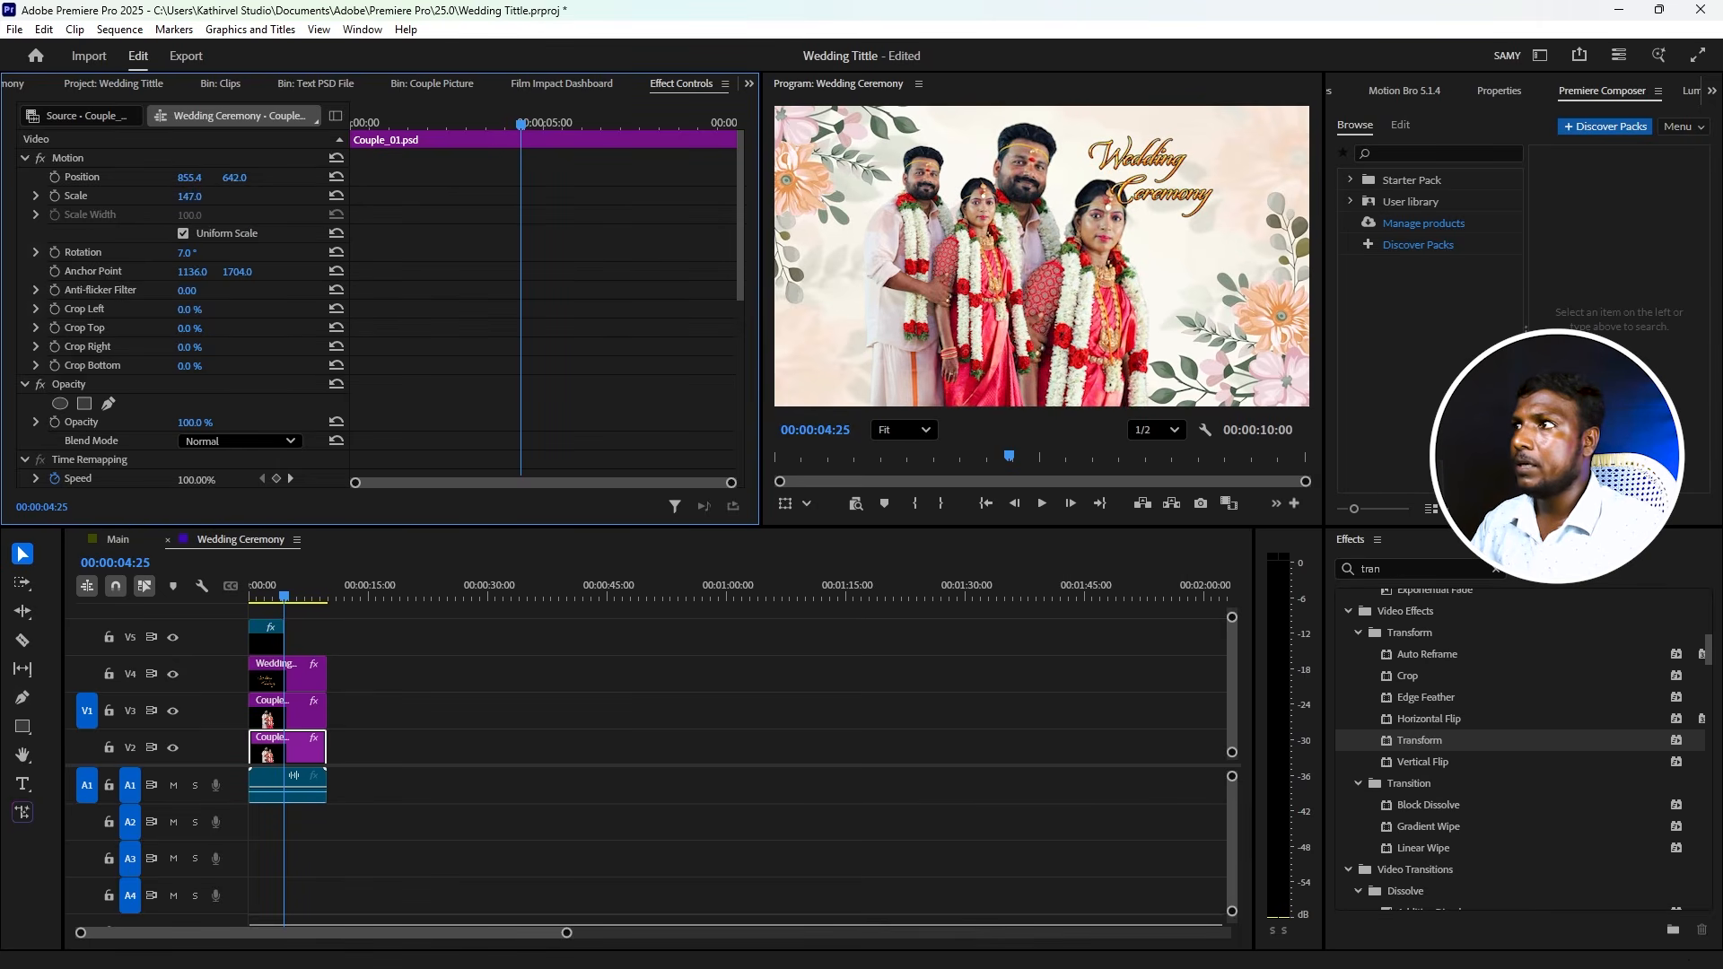
- Set the lower couple picture's blend mode to Luminosity and preview the layered couples from the start
left_click(223, 441)
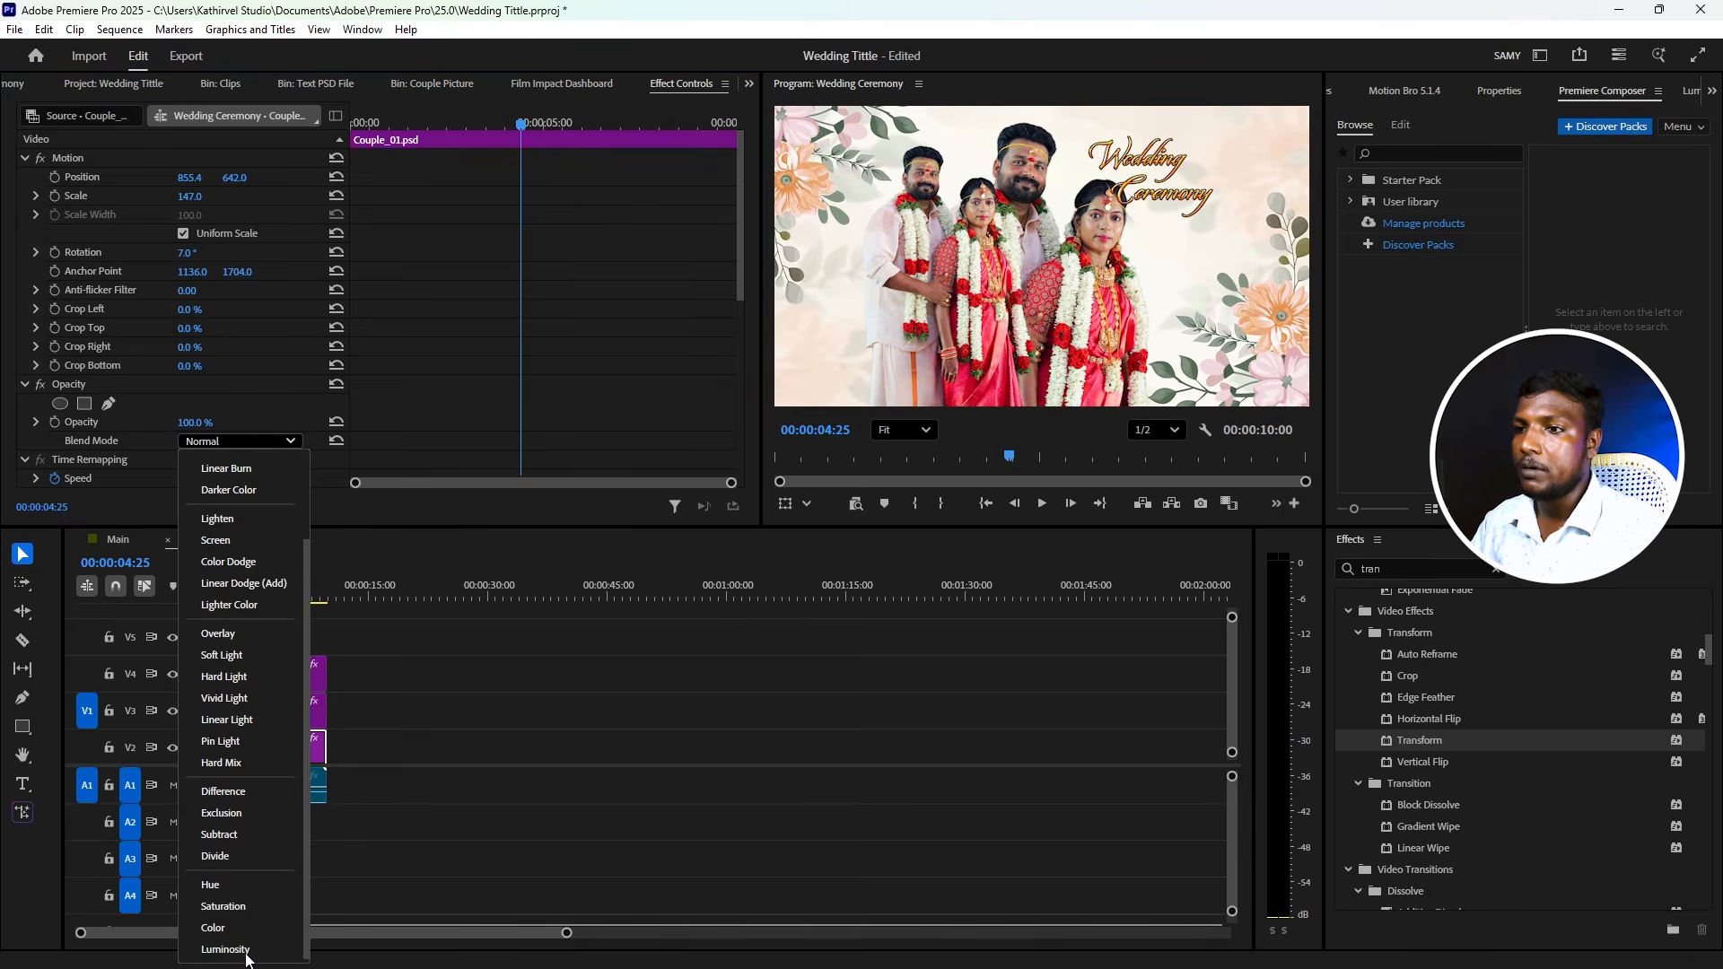
left_click(250, 952)
left_click_drag(276, 594, 244, 597)
key("space")
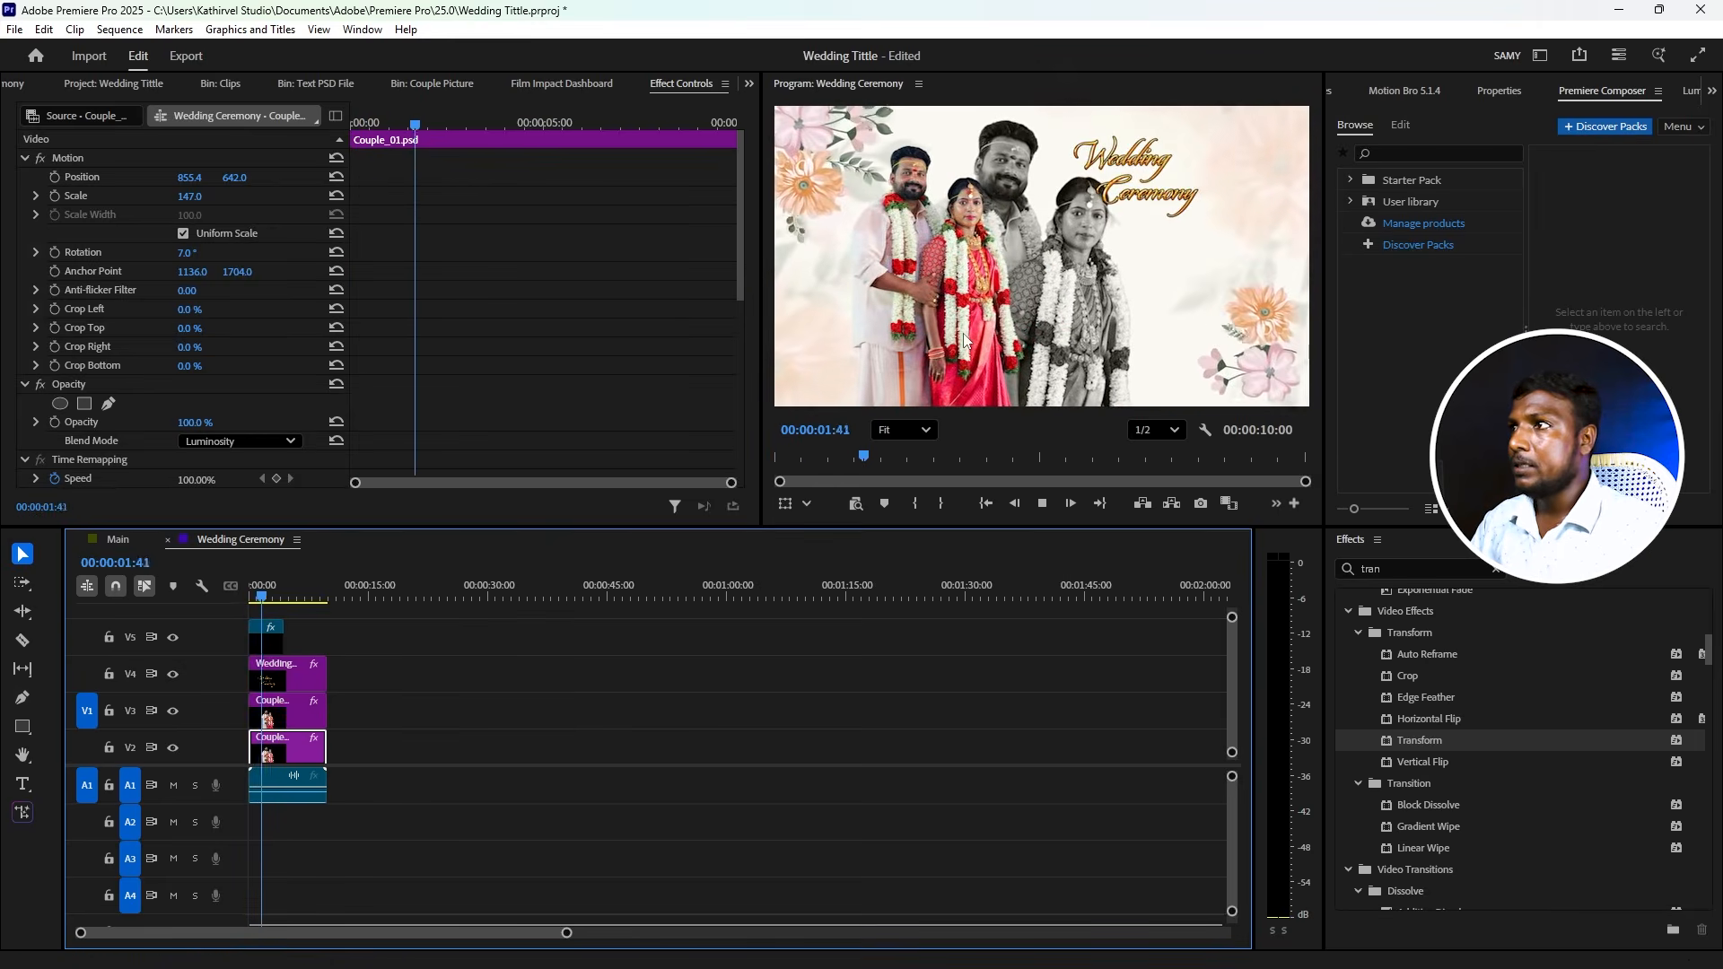
key("space")
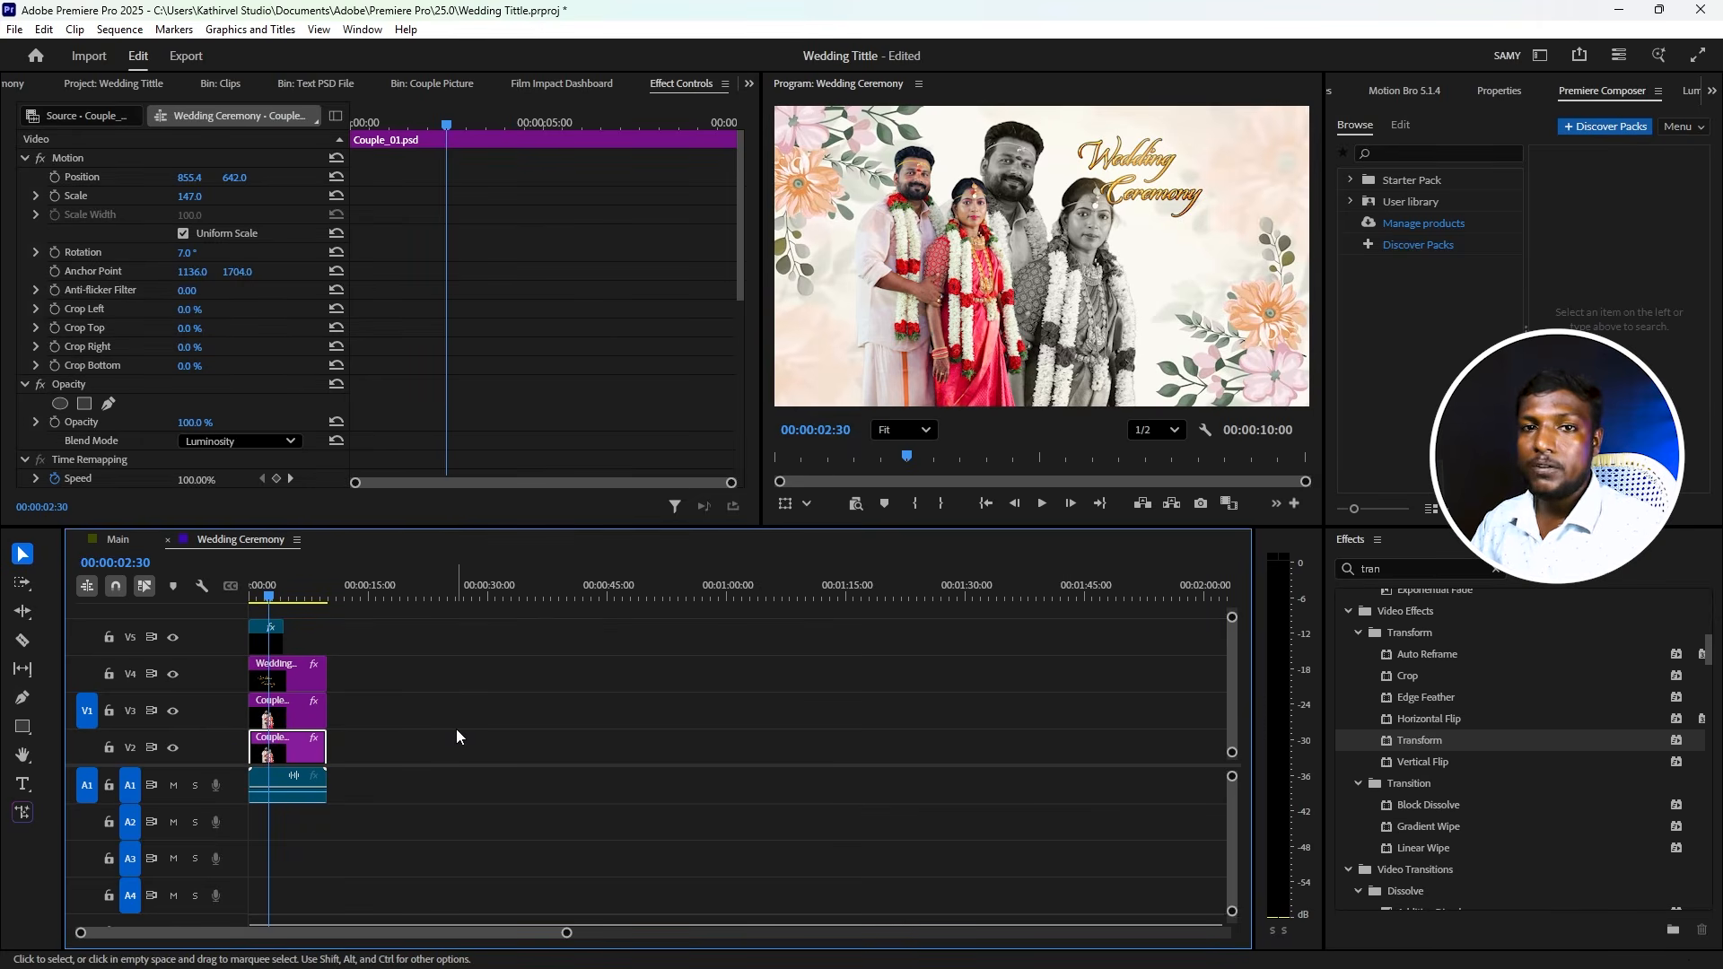
- Play the sequence briefly to preview the black-and-white couple layered behind the front couple
key("space")
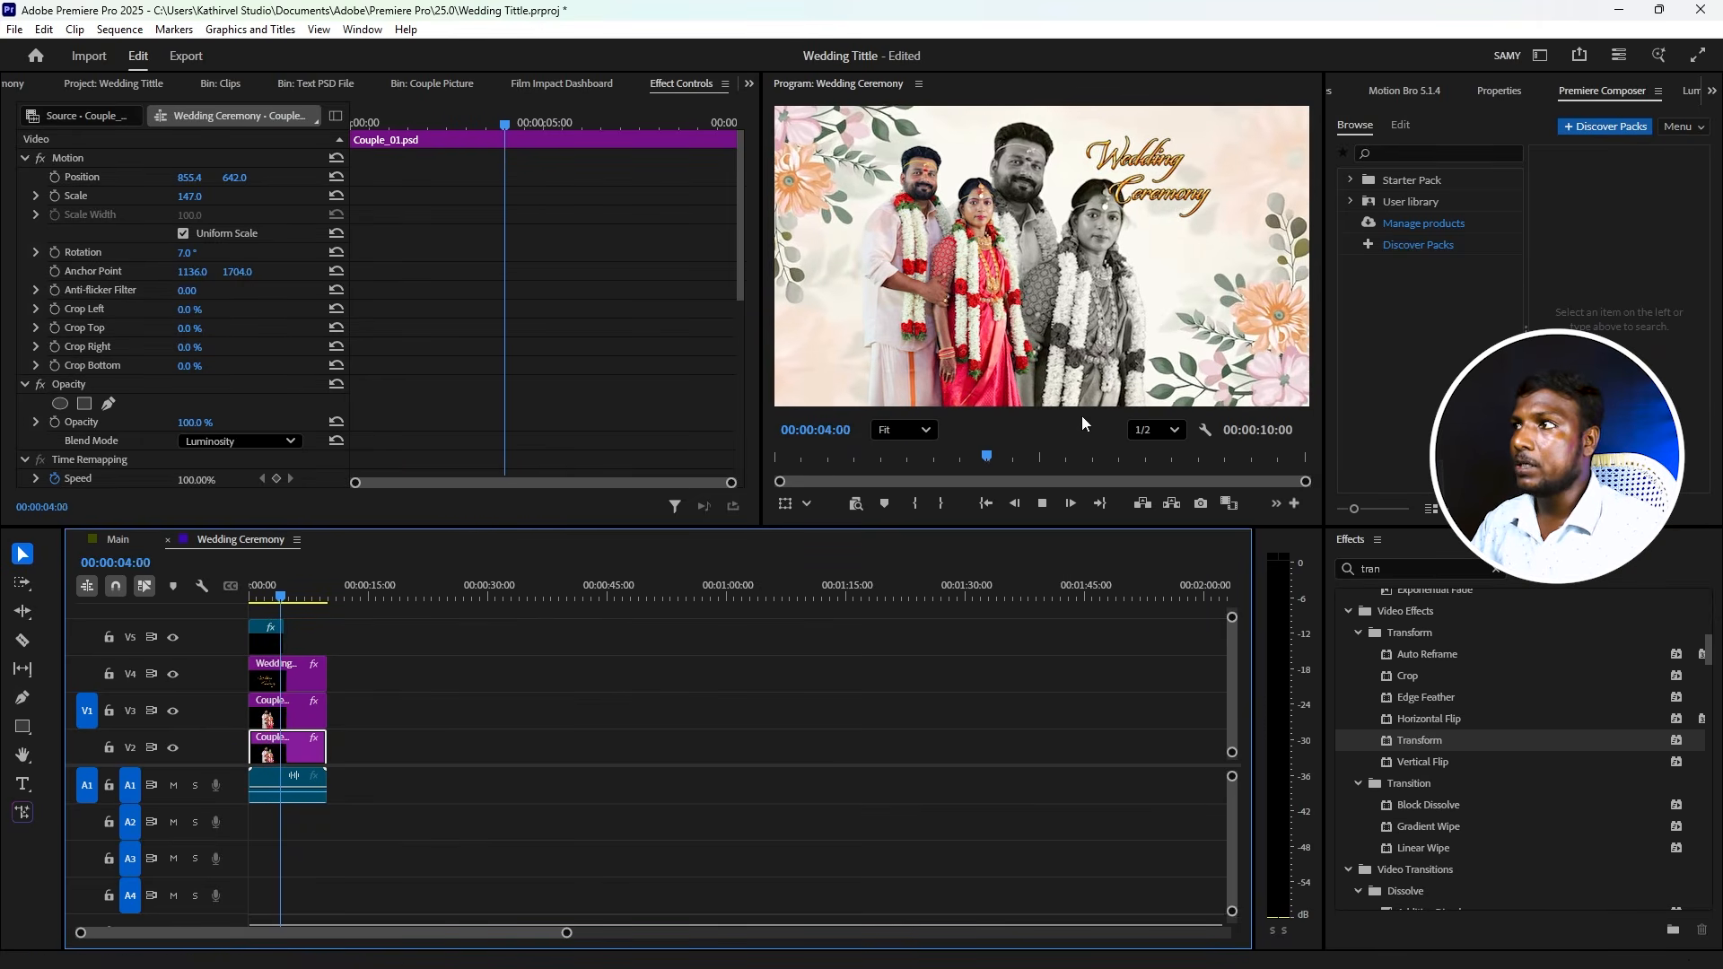
key("space")
- Try to shift the couple, title and lights clips up by one video track above the floral background
left_click_drag(387, 754, 257, 620)
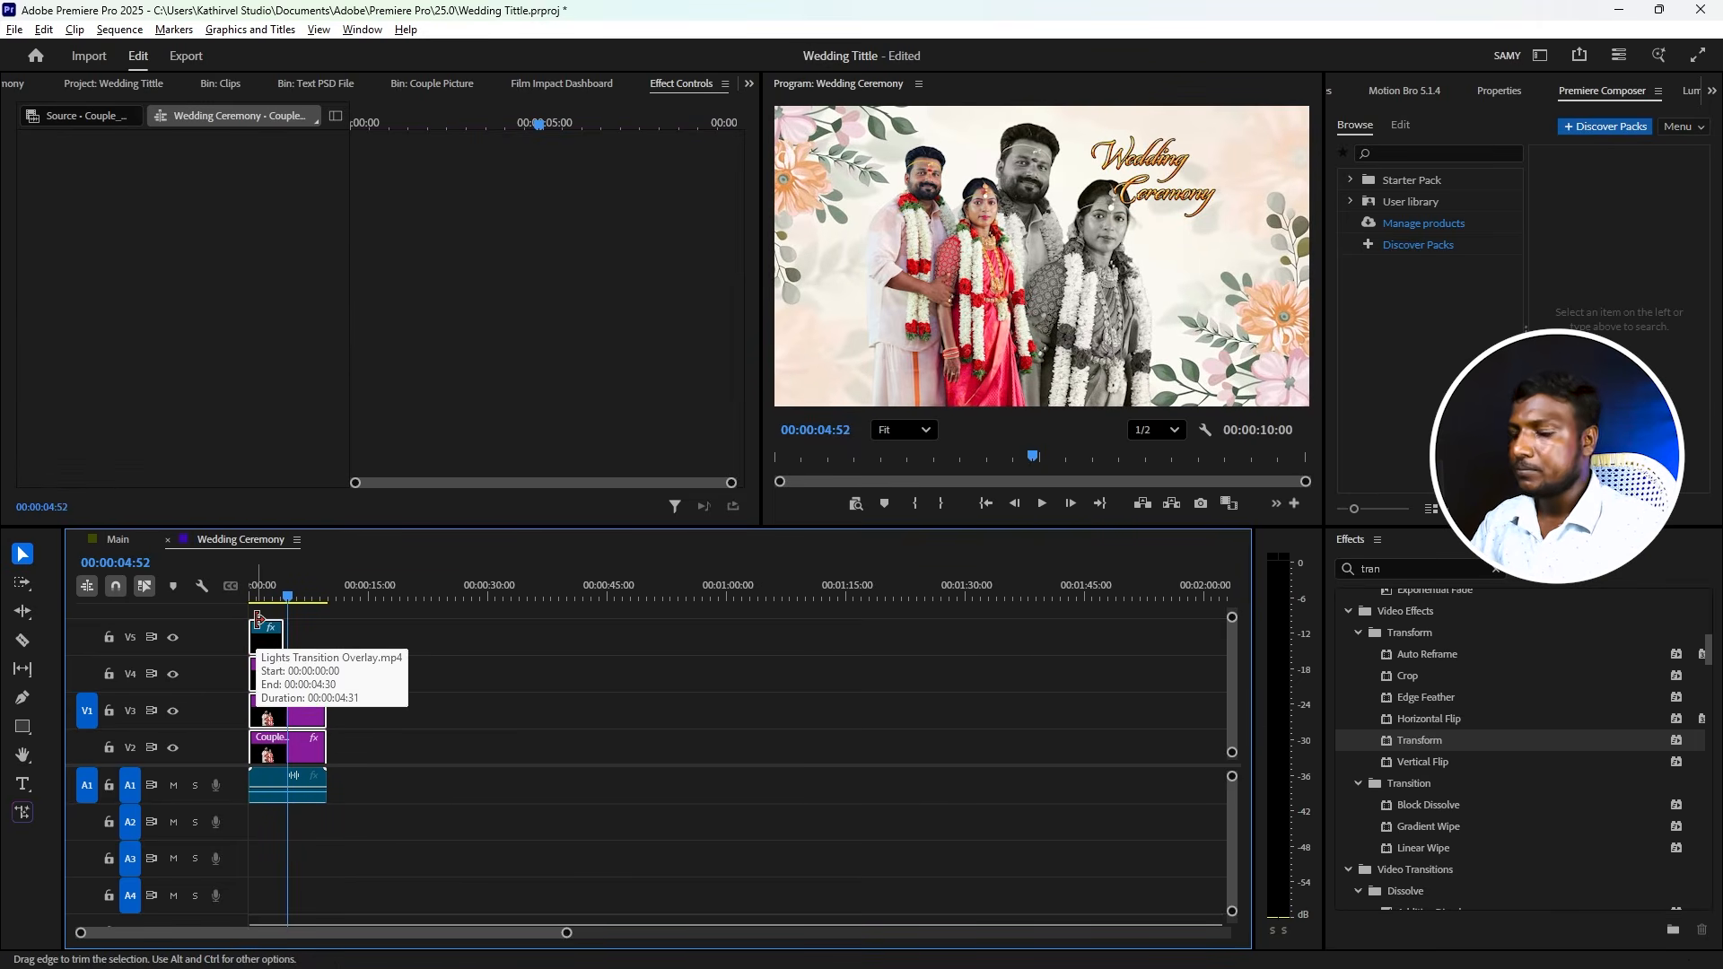
key("alt+Up")
scroll(258, 630, "down", 1)
left_click(345, 745)
left_click(283, 746)
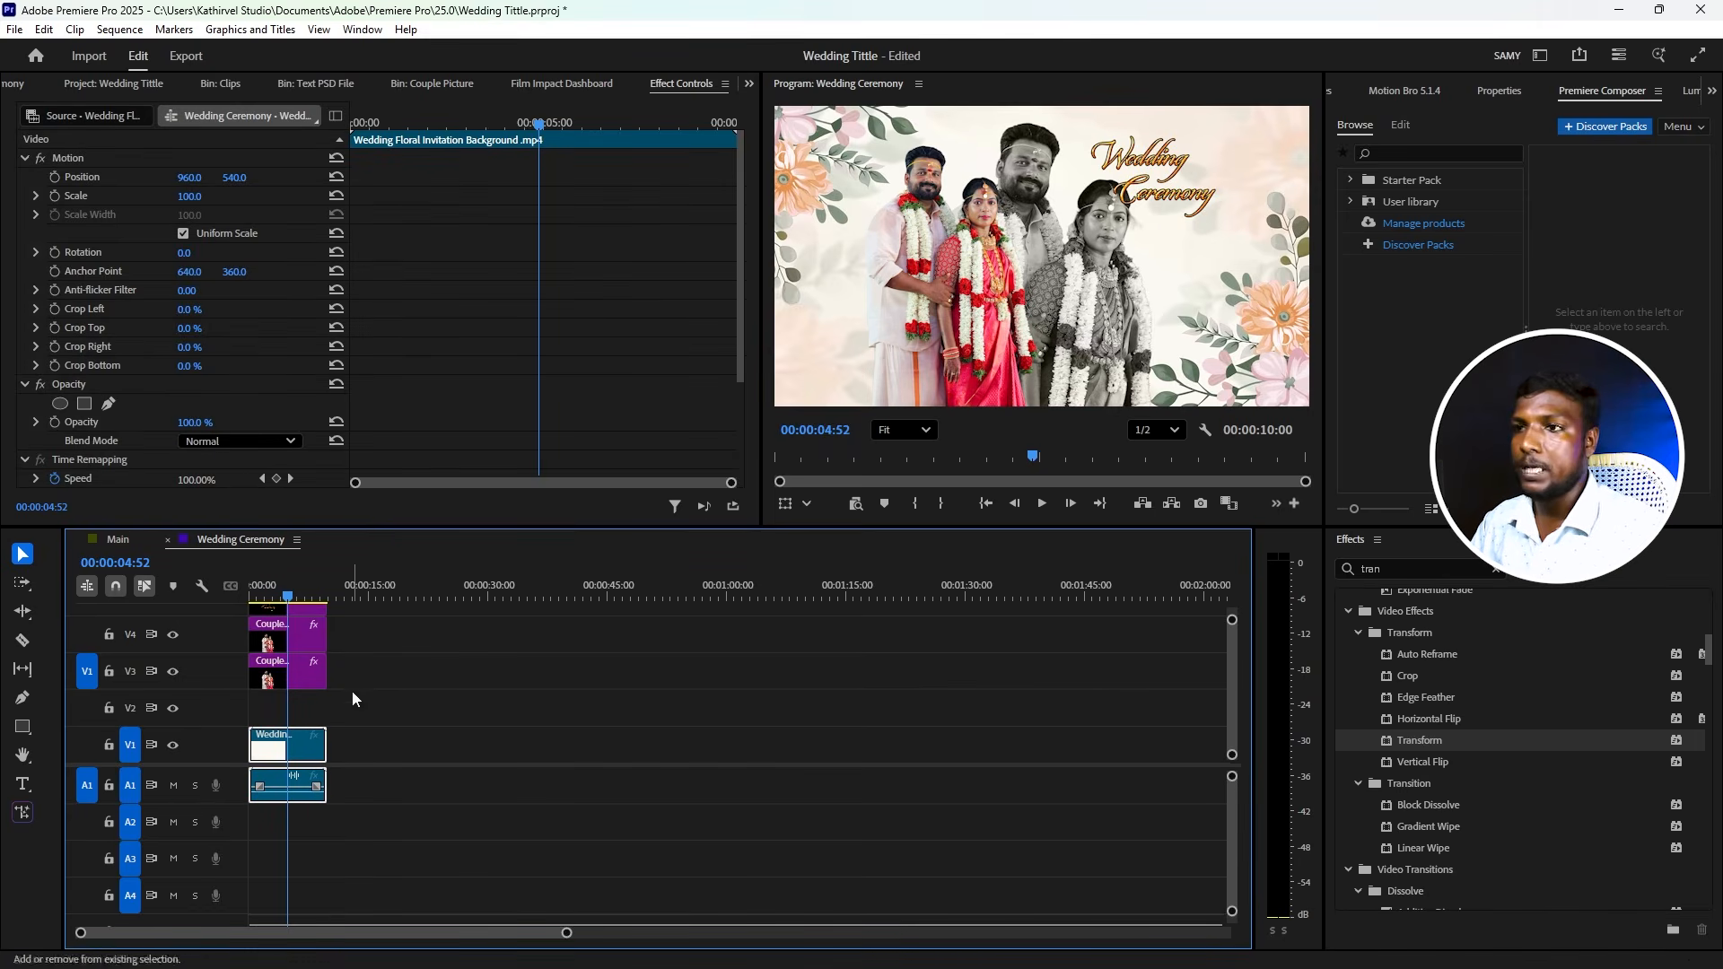
left_click(314, 764)
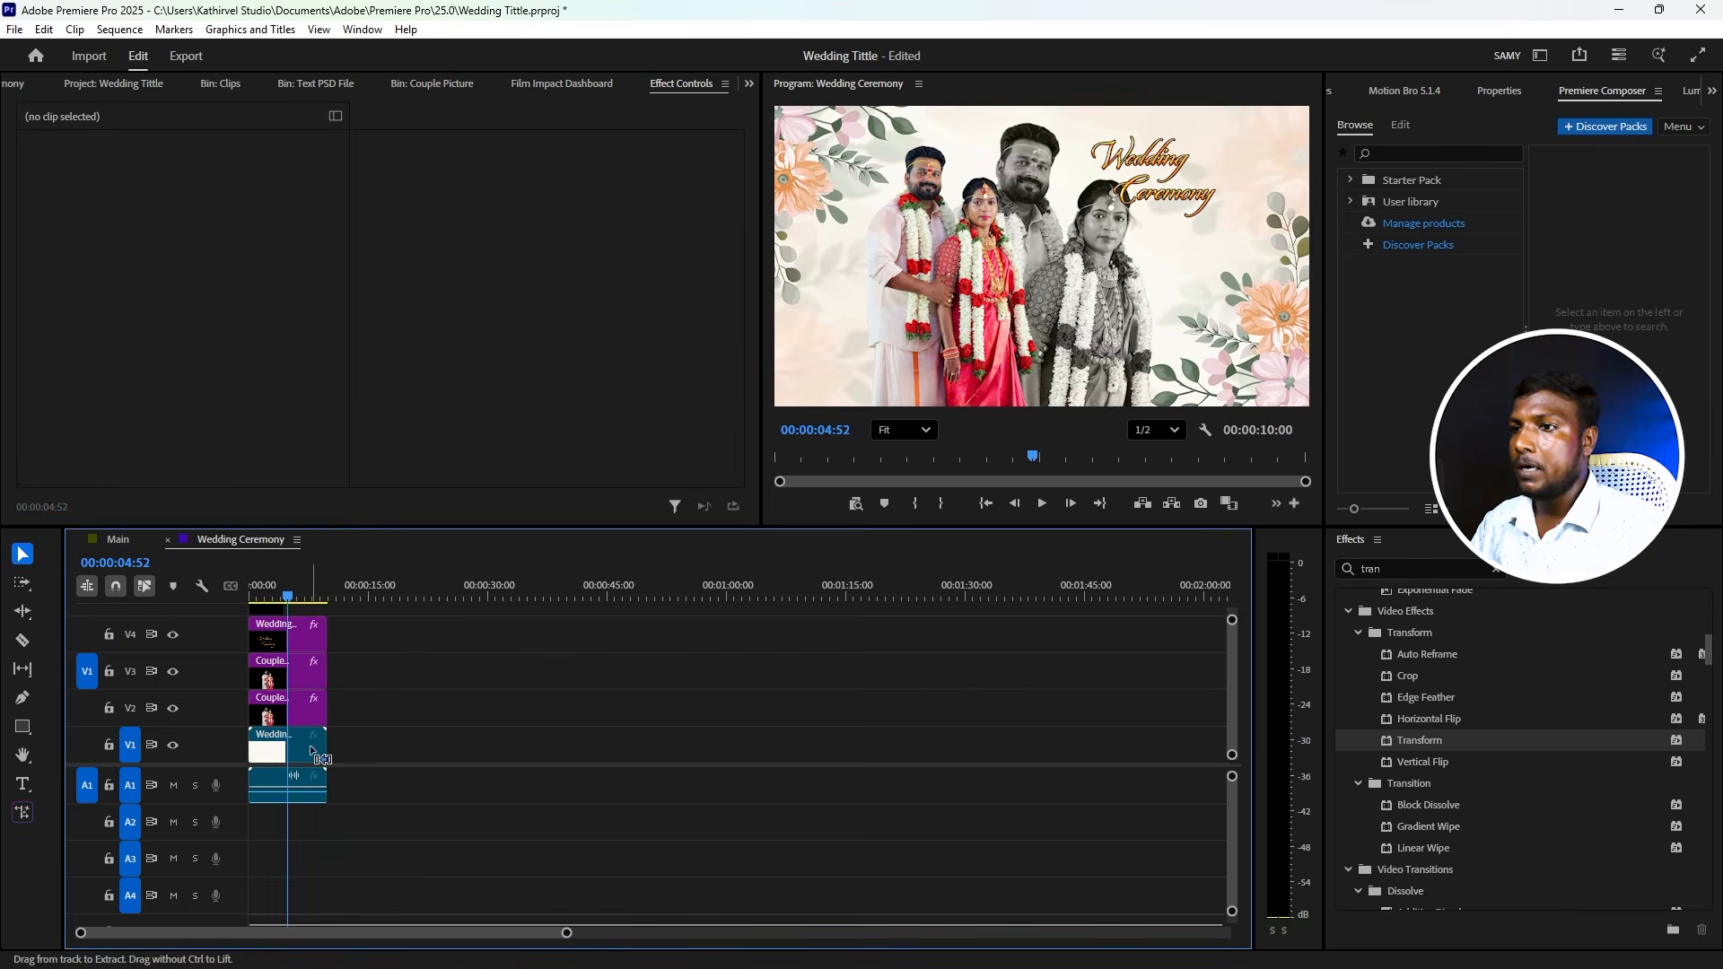
- Add a Lumetri Color vignette to the floral background with Amount -2.8, Midpoint 34.5, Roundness 1.1 and Feather 95.6, and preview it
left_click(303, 756)
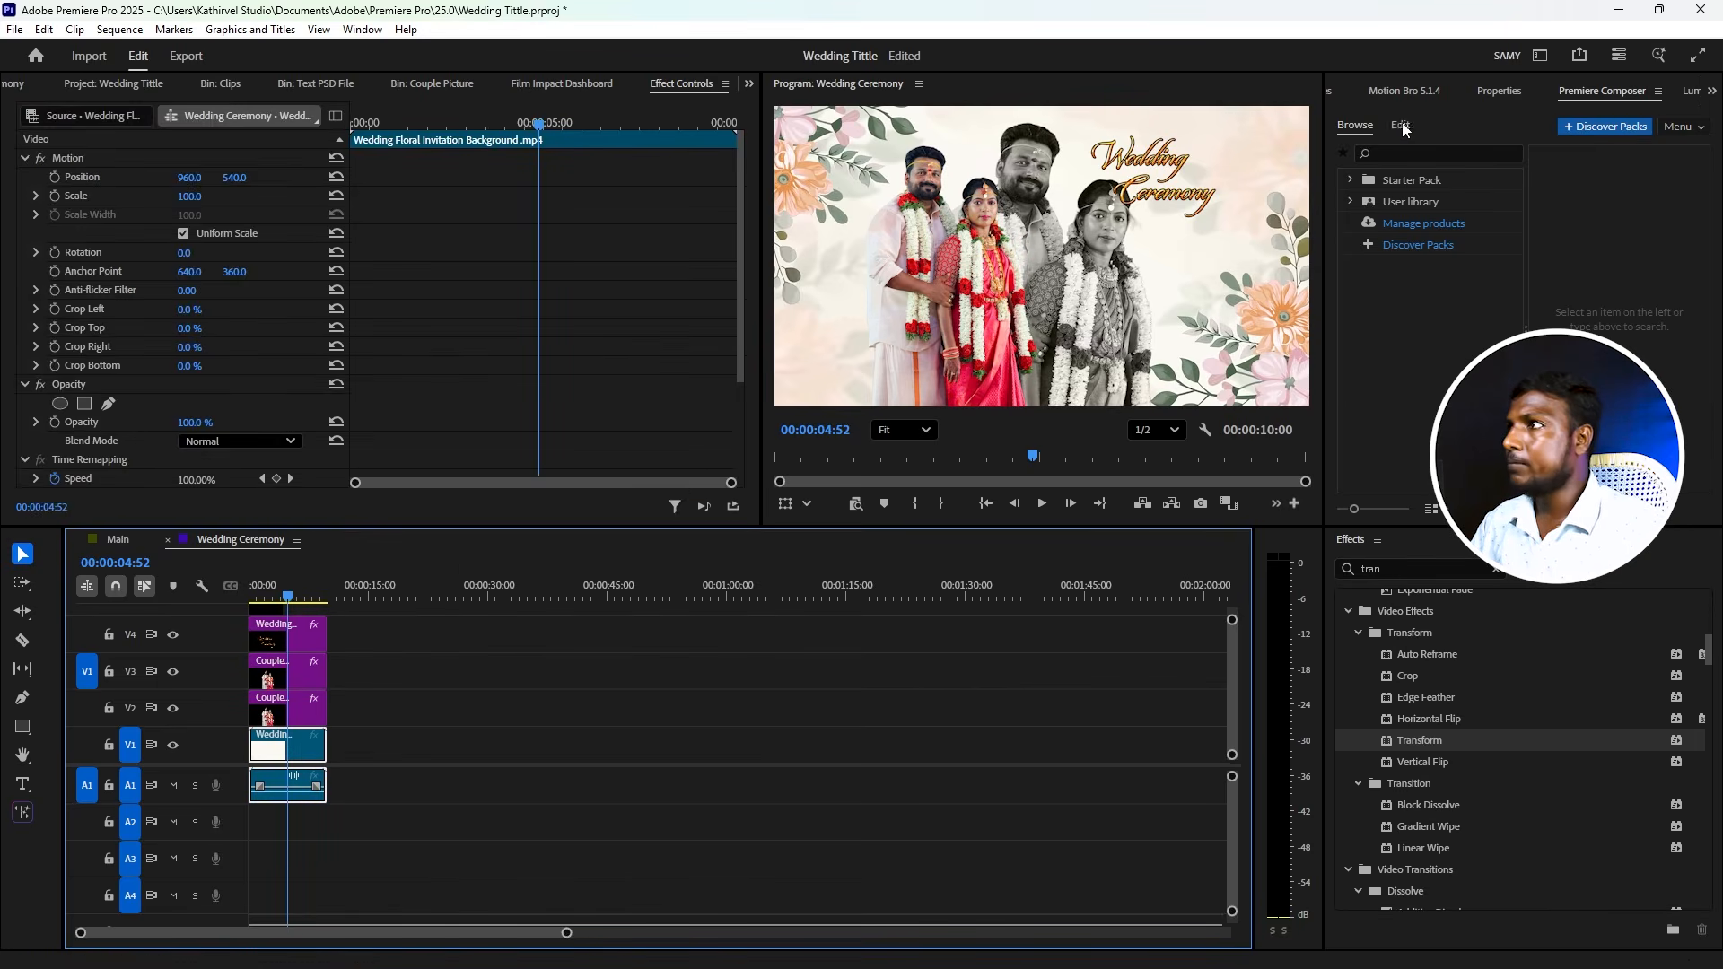
left_click(1691, 90)
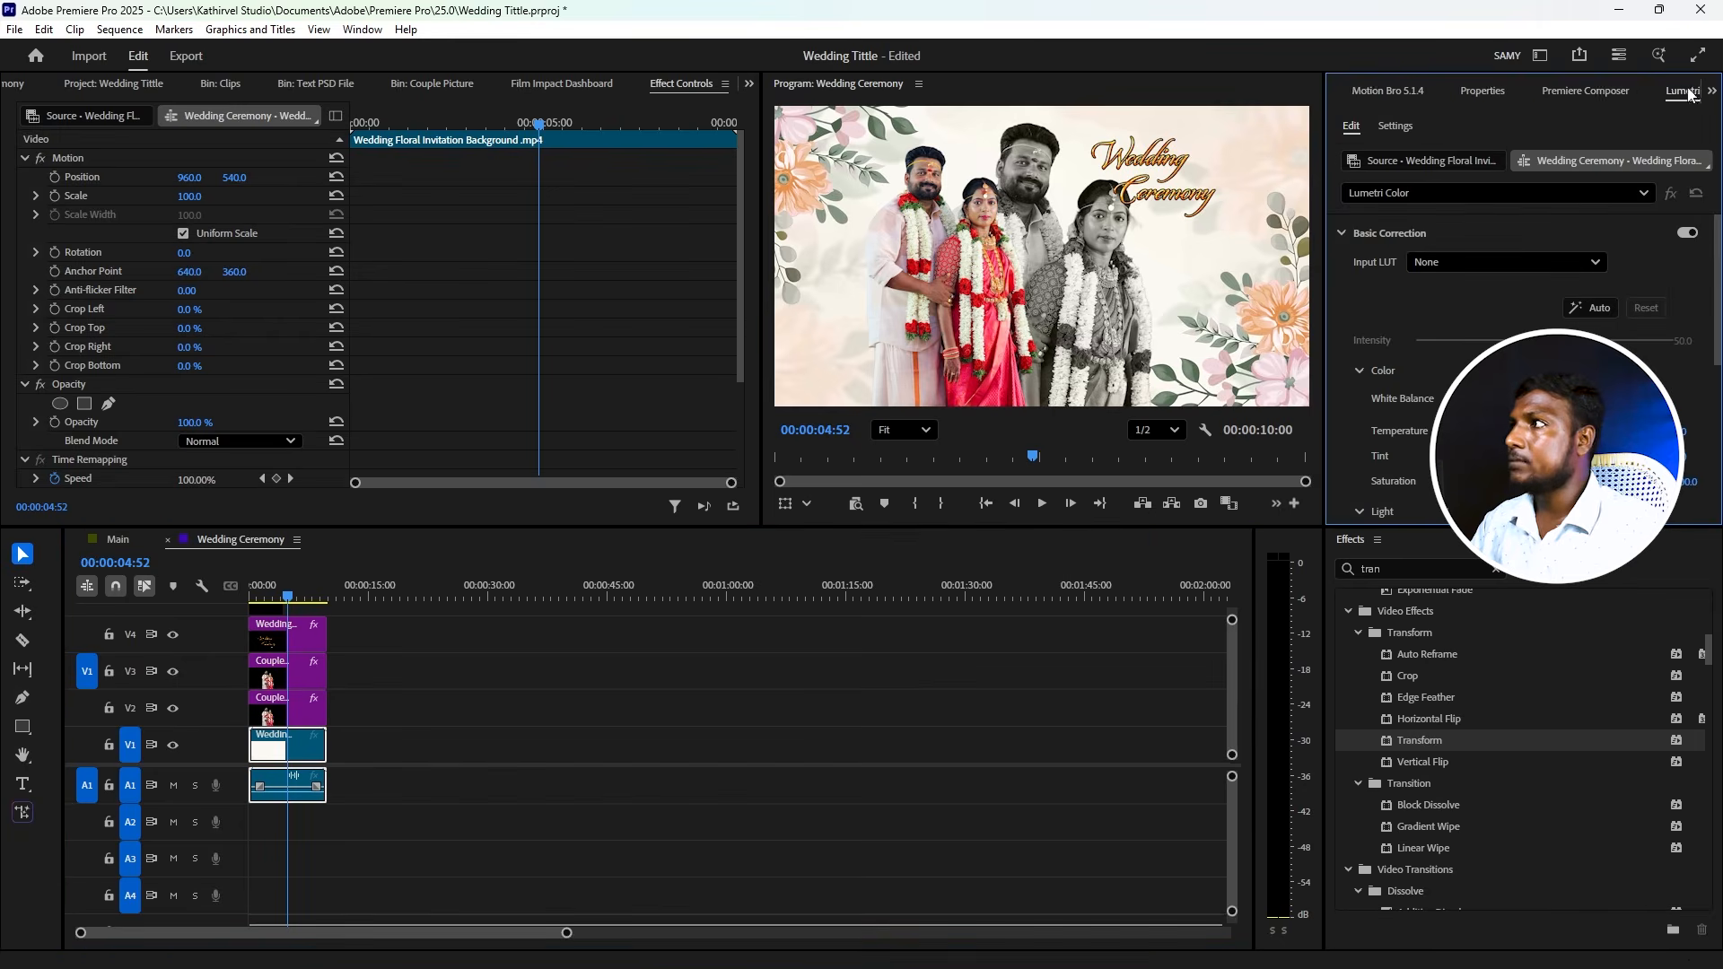
left_click(1353, 230)
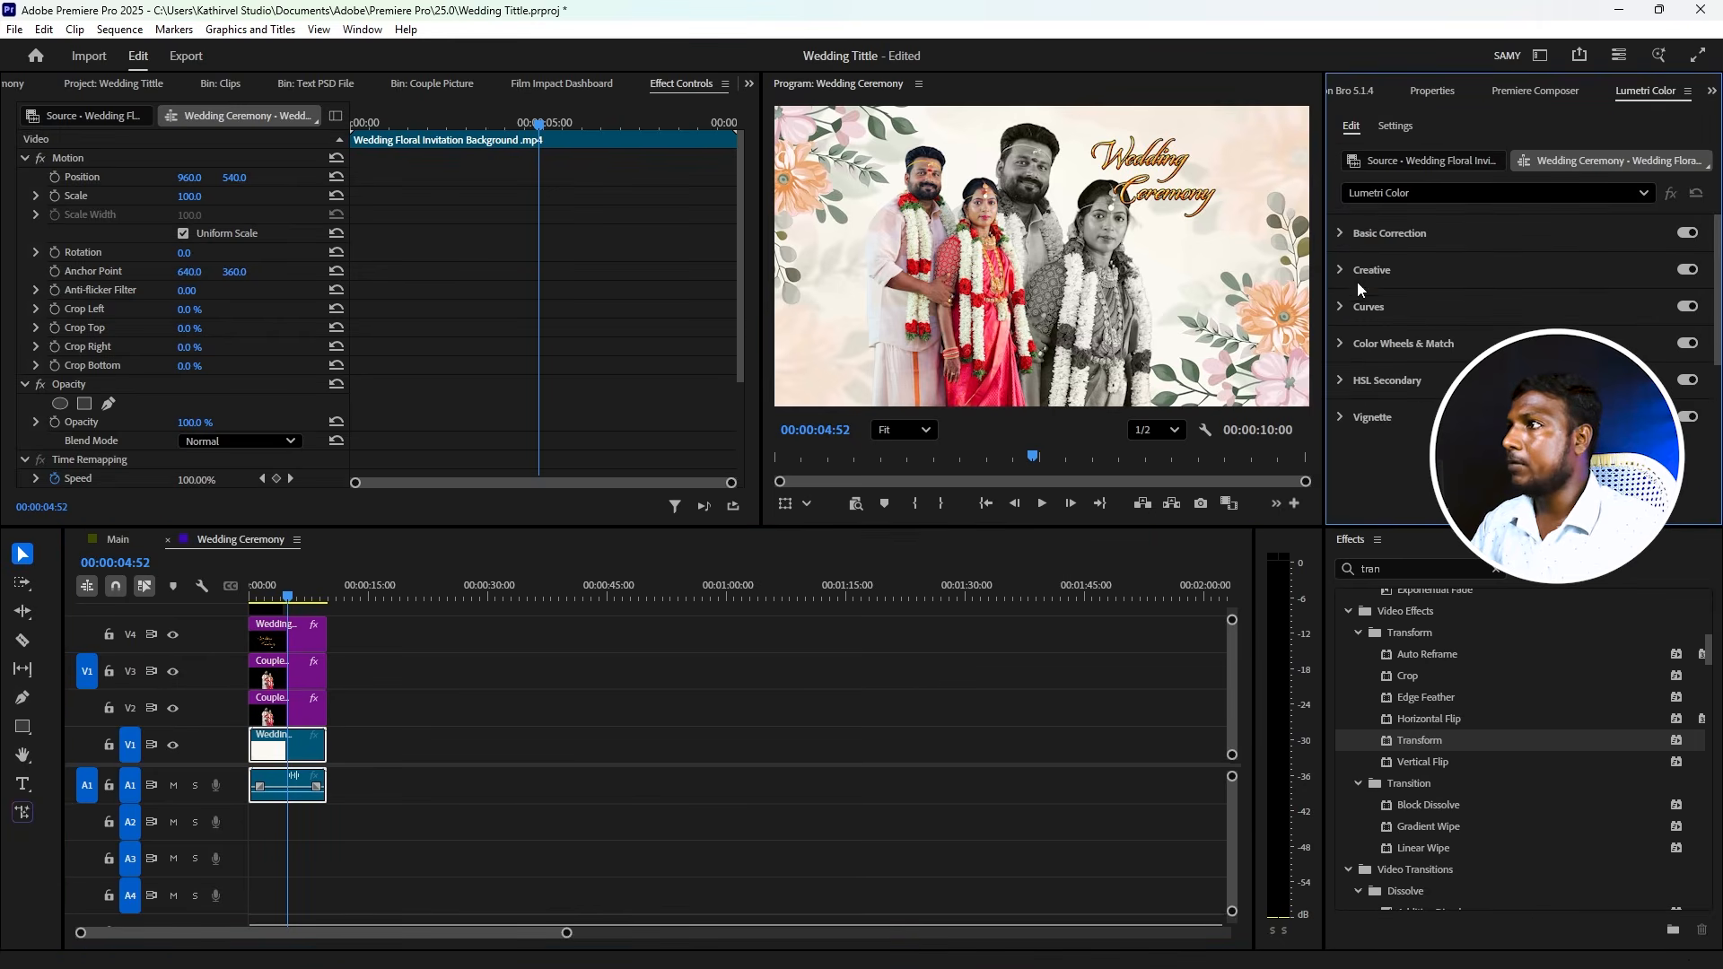
left_click(1346, 416)
scroll(1481, 471, "down", 1)
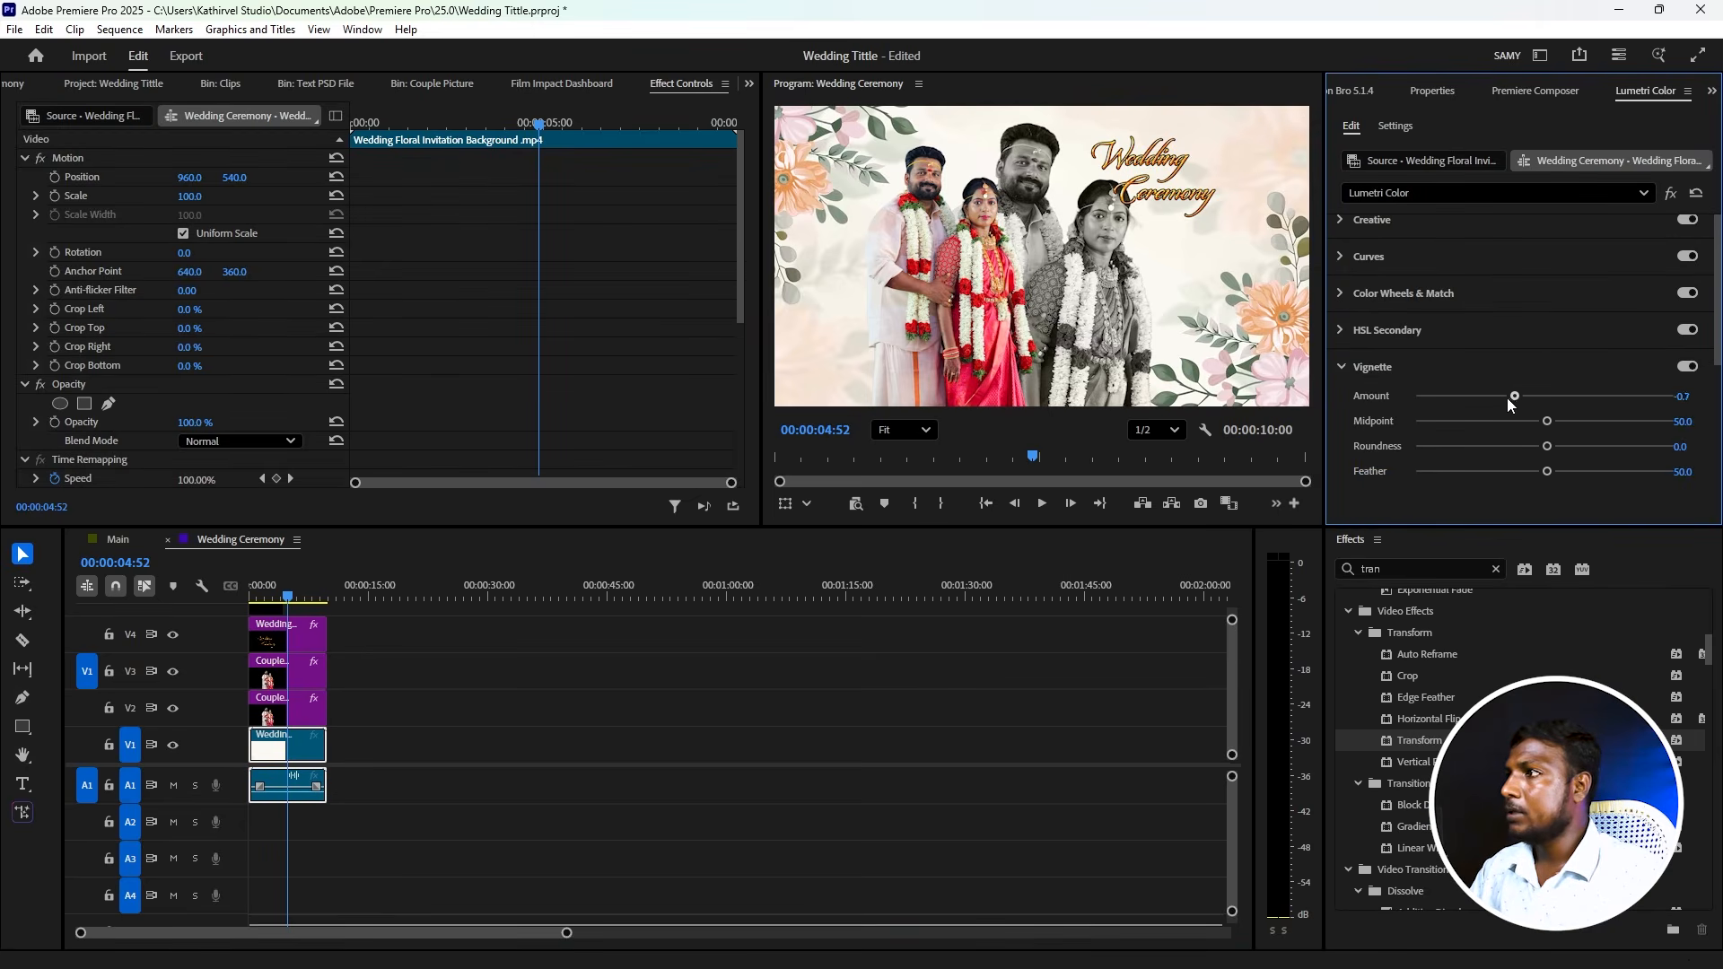
left_click_drag(1515, 406, 1452, 404)
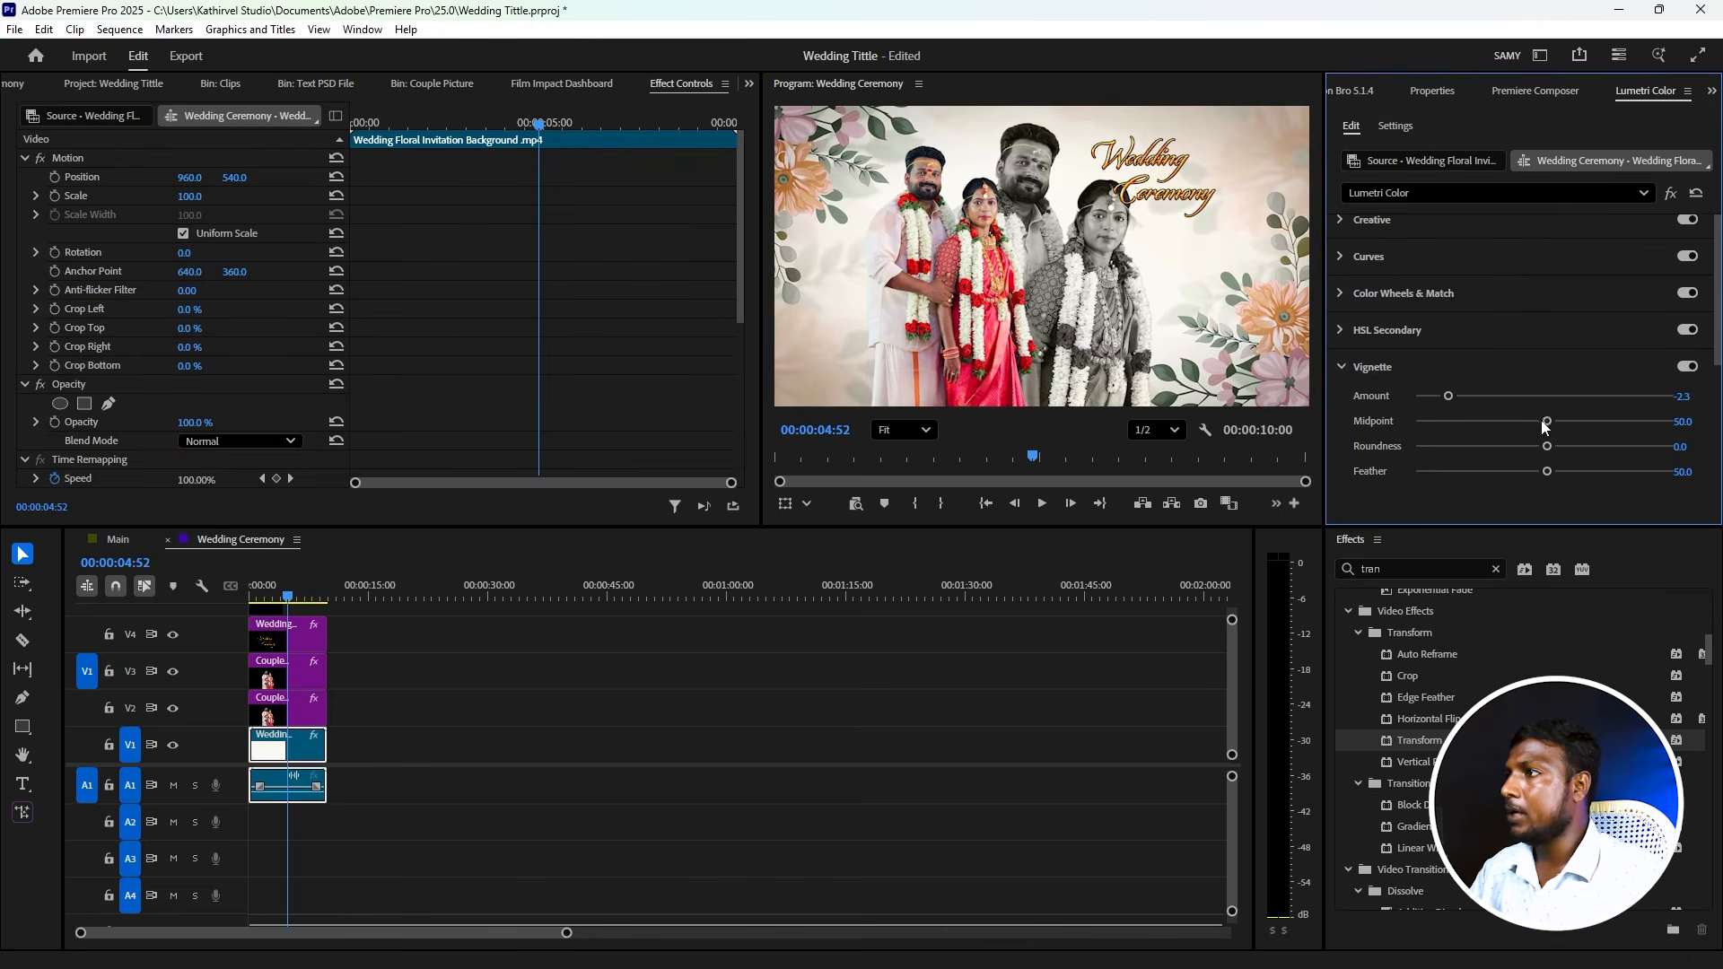
left_click_drag(1537, 445, 1306, 489)
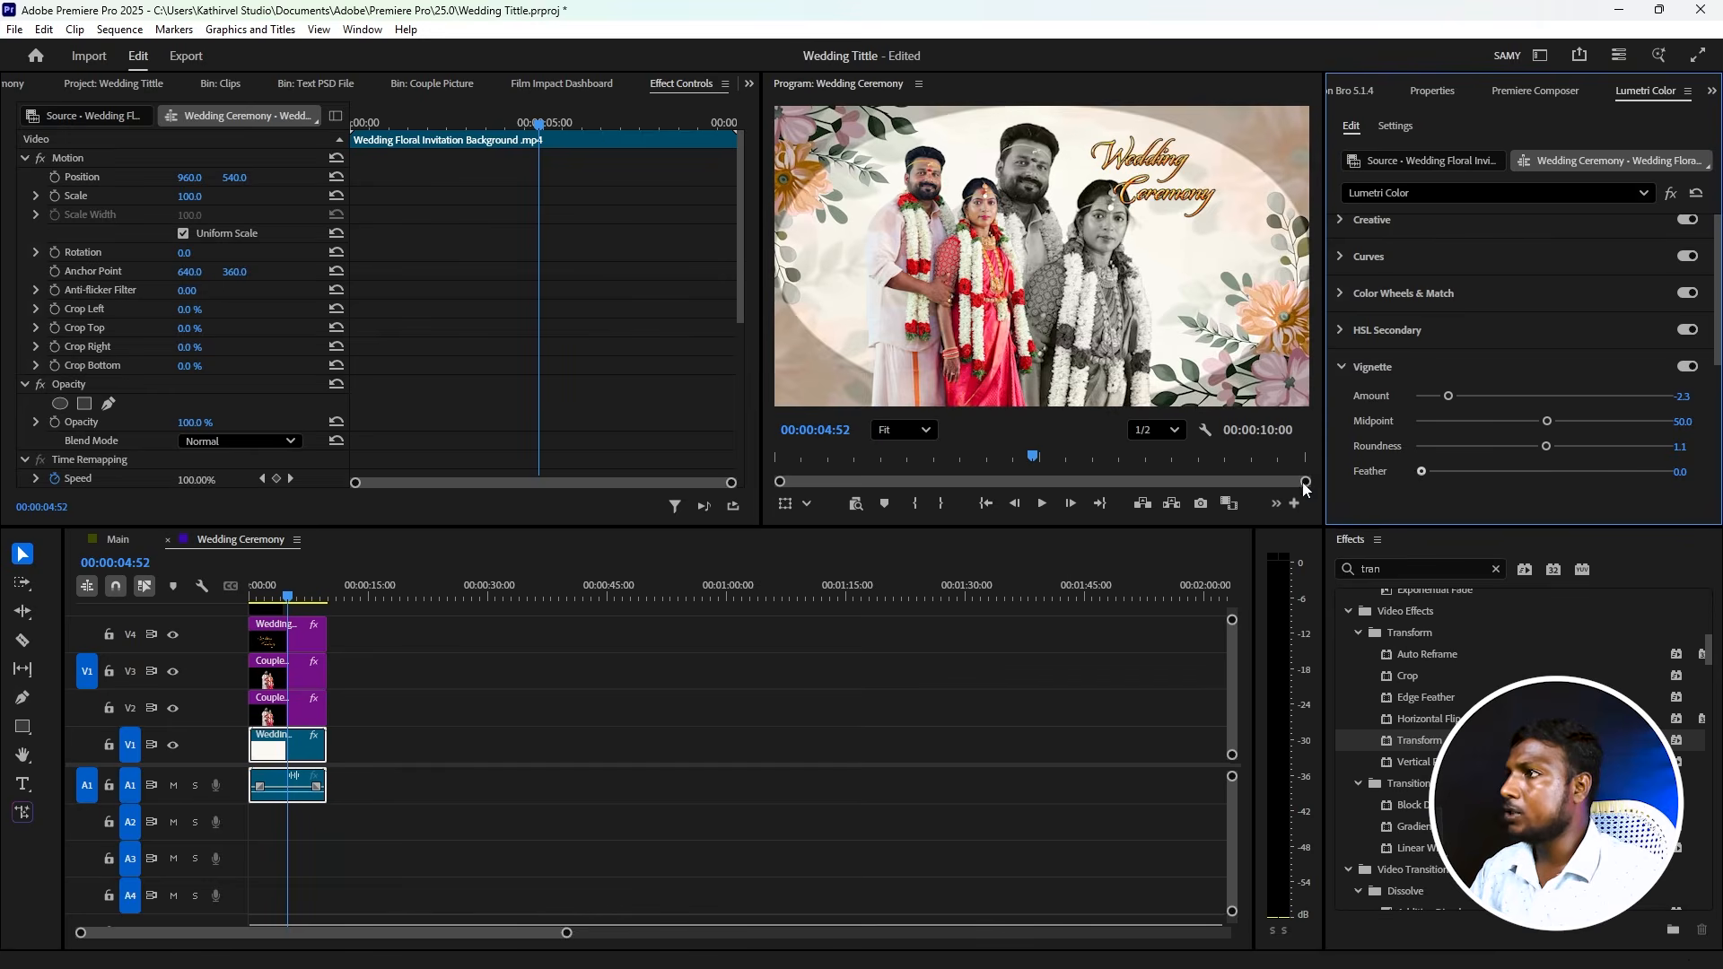
left_click_drag(1448, 395, 1507, 422)
left_click_drag(1424, 471, 1655, 481)
key("space")
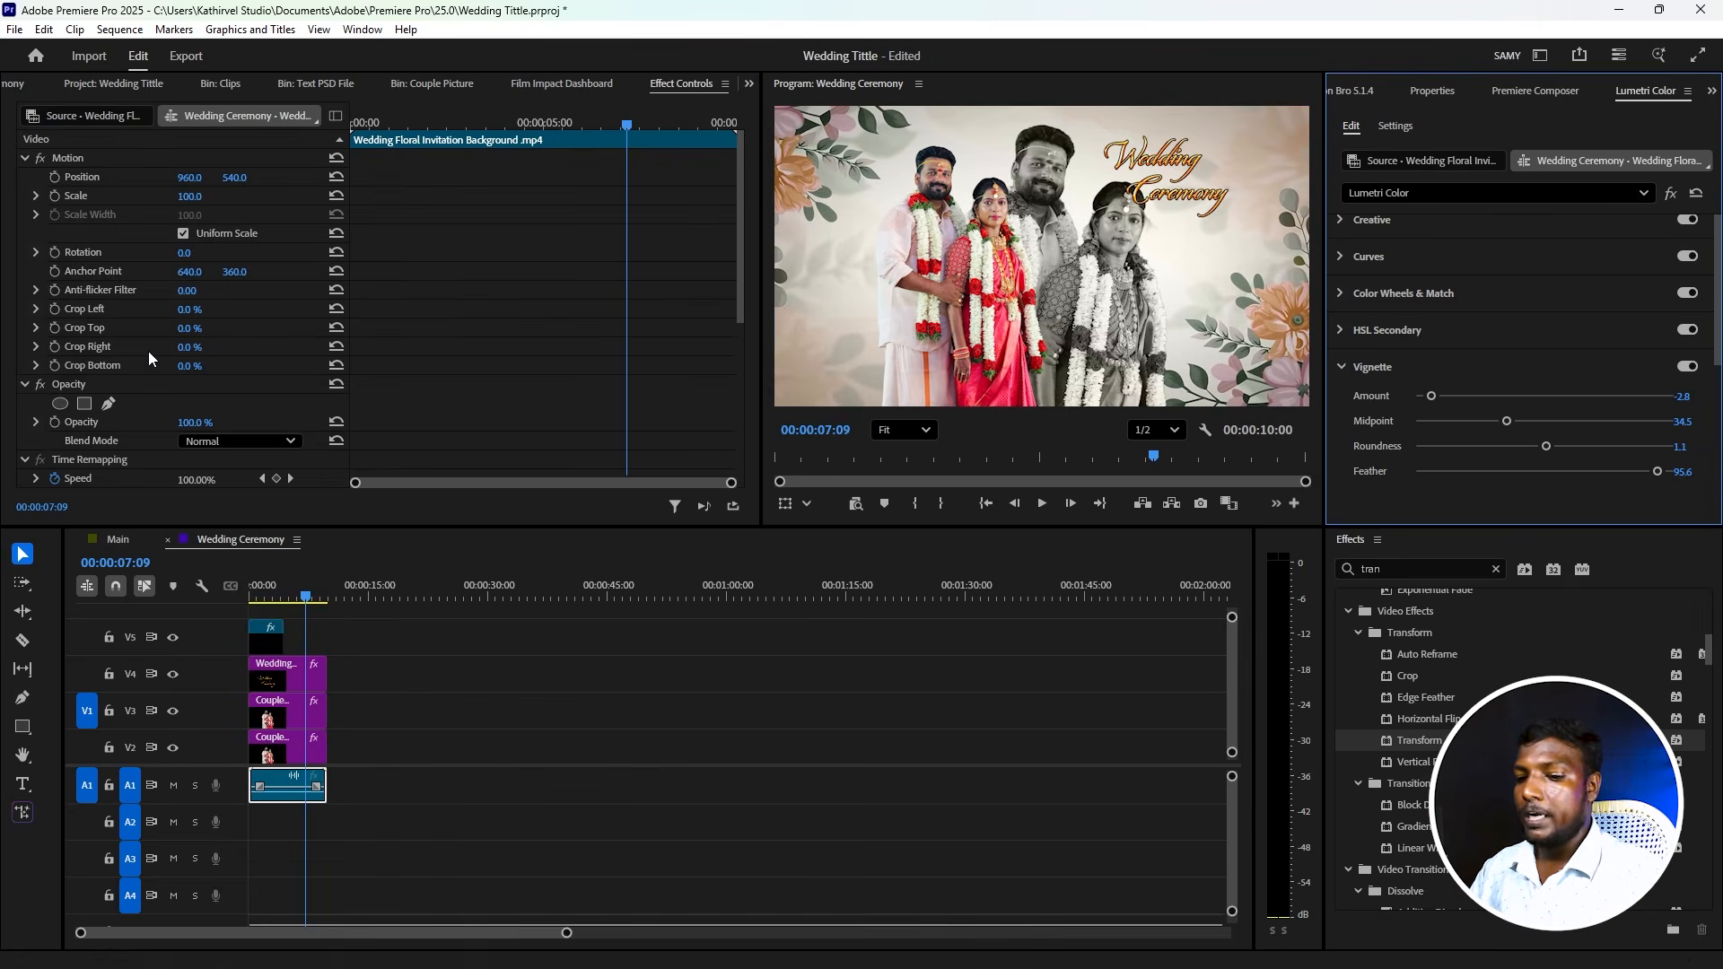
- Check the contents of the Clips bin and preview the Wedding Ceremony sequence from the start
key("shift+1")
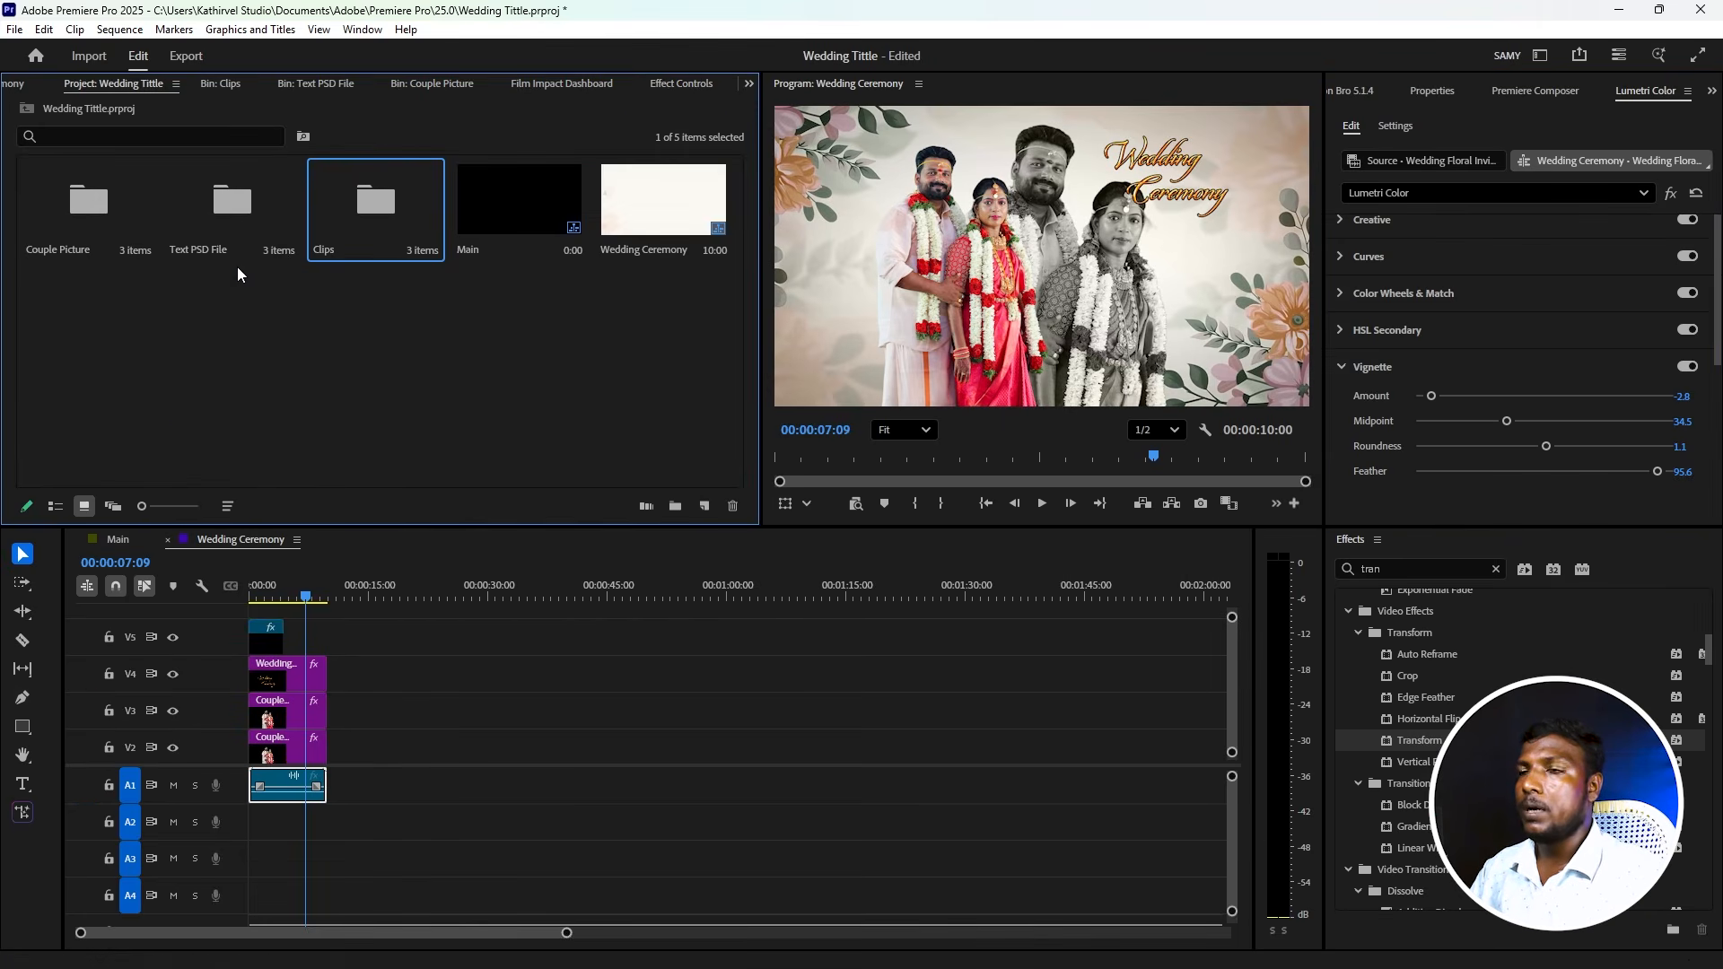
double_click(342, 209)
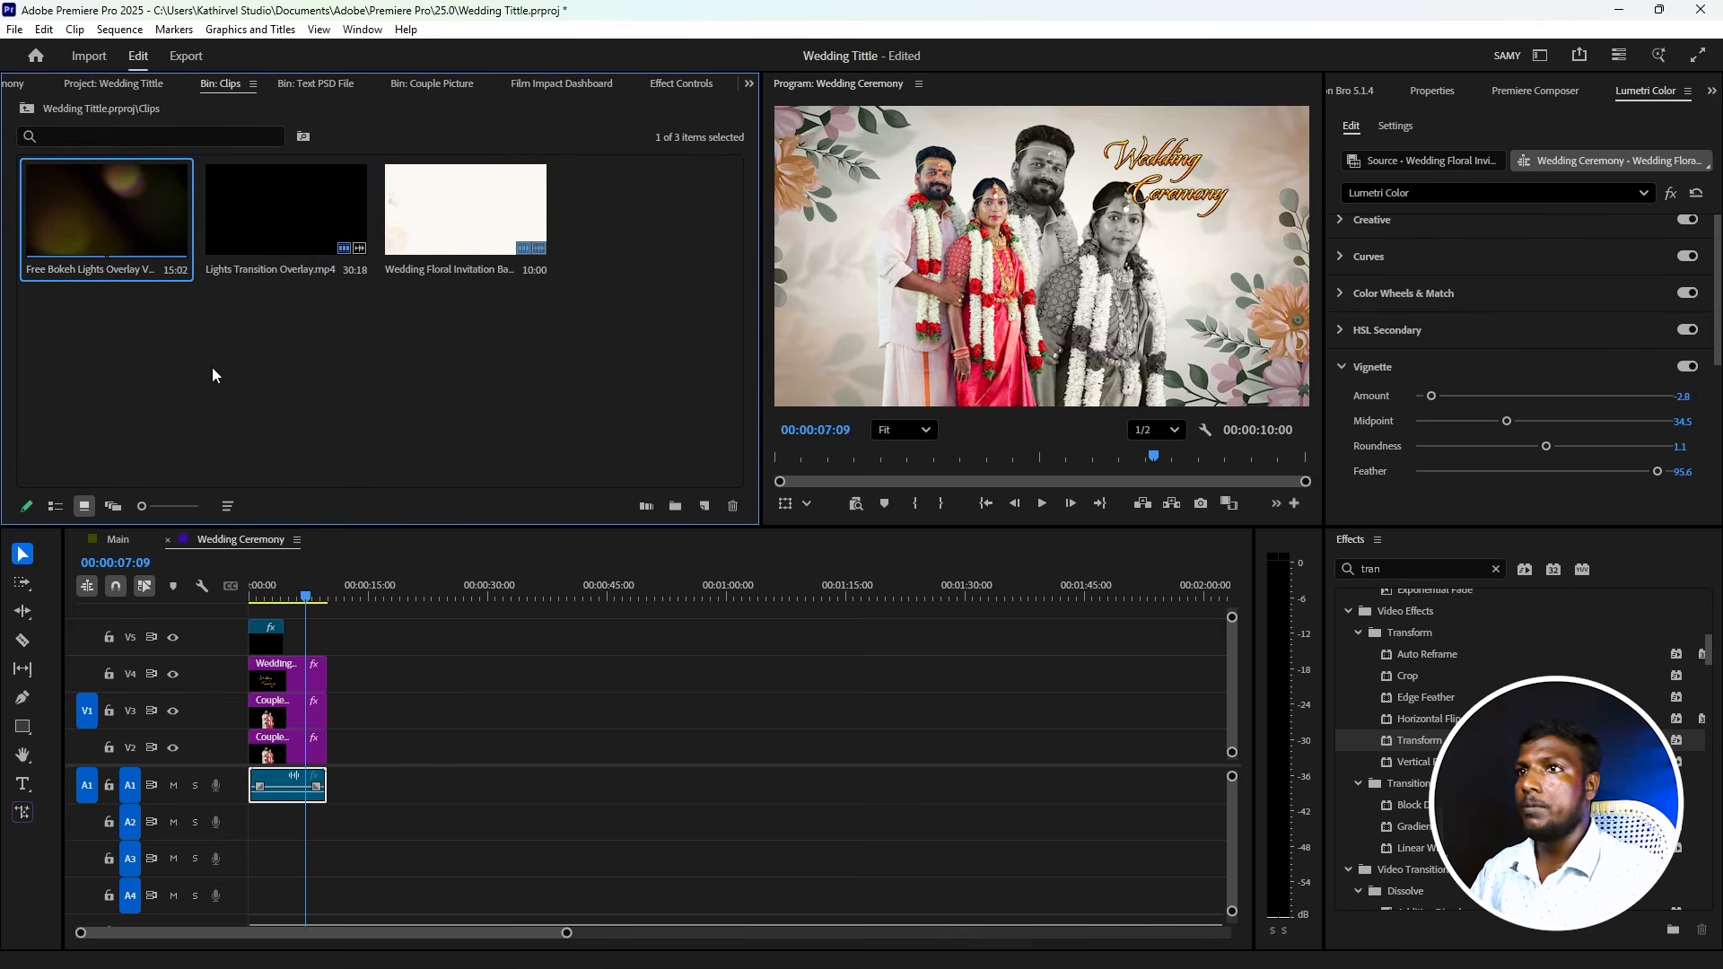
left_click(138, 88)
left_click(320, 584)
key("space")
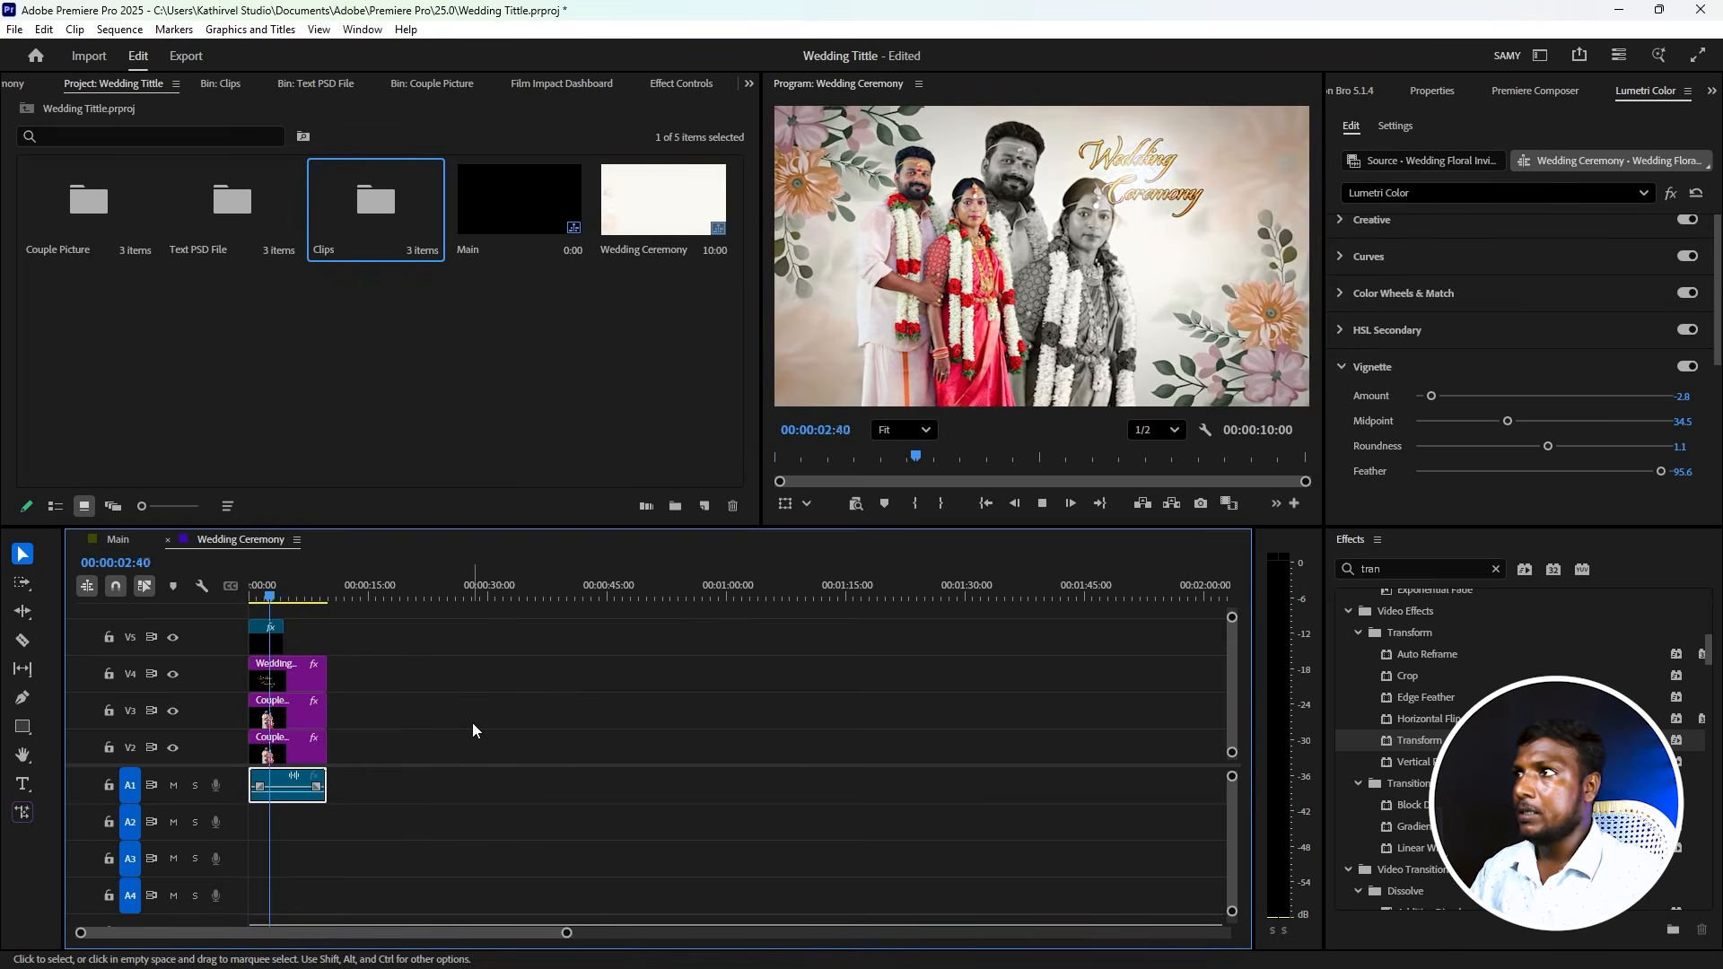
key("space")
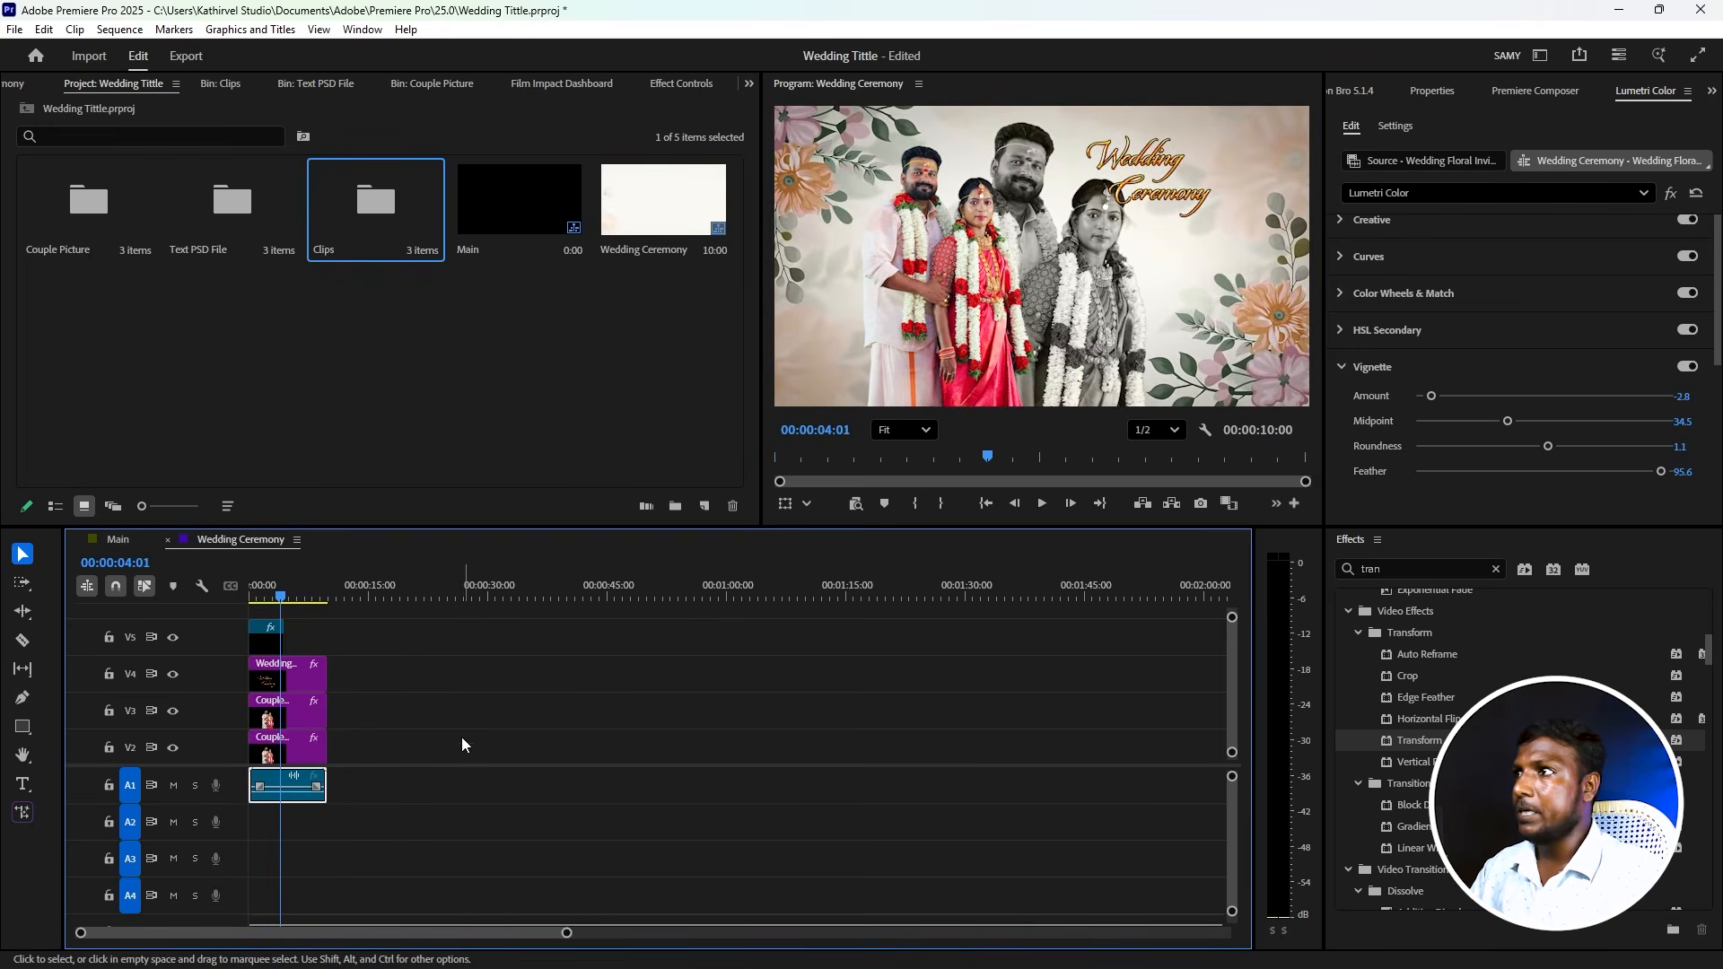
- Set the Wedding.psd title's Position to 1418.4, 246.8, and save the project after previewing from the start
left_click(282, 685)
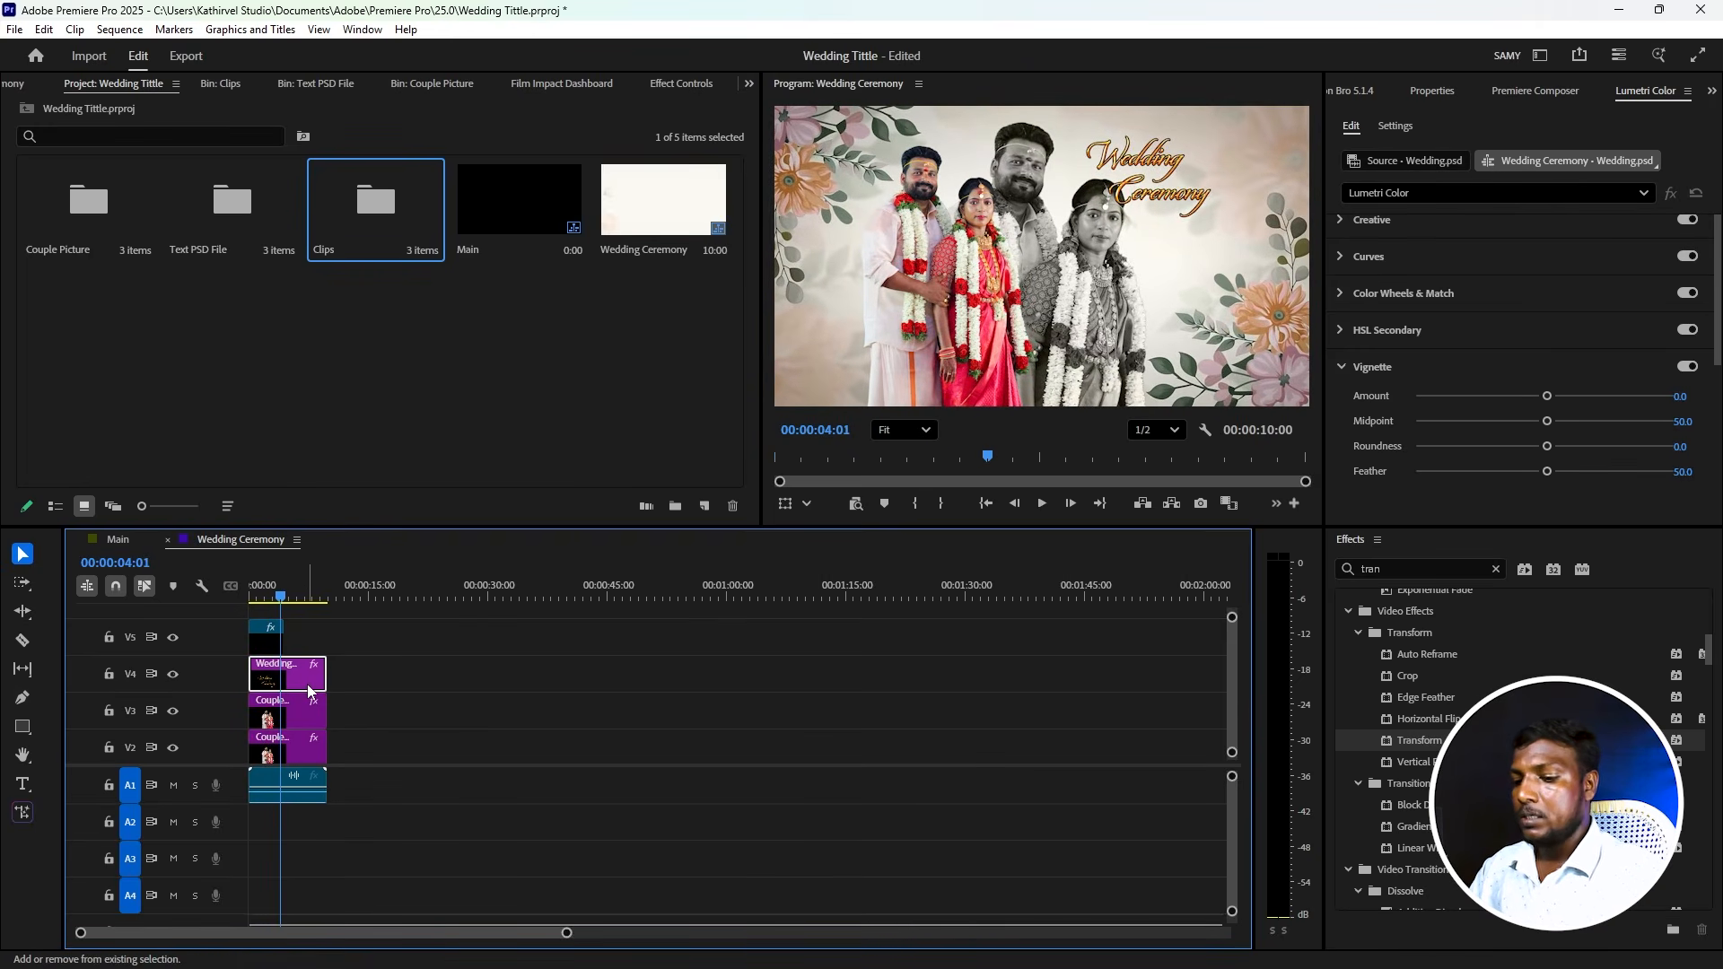
key("shift+5")
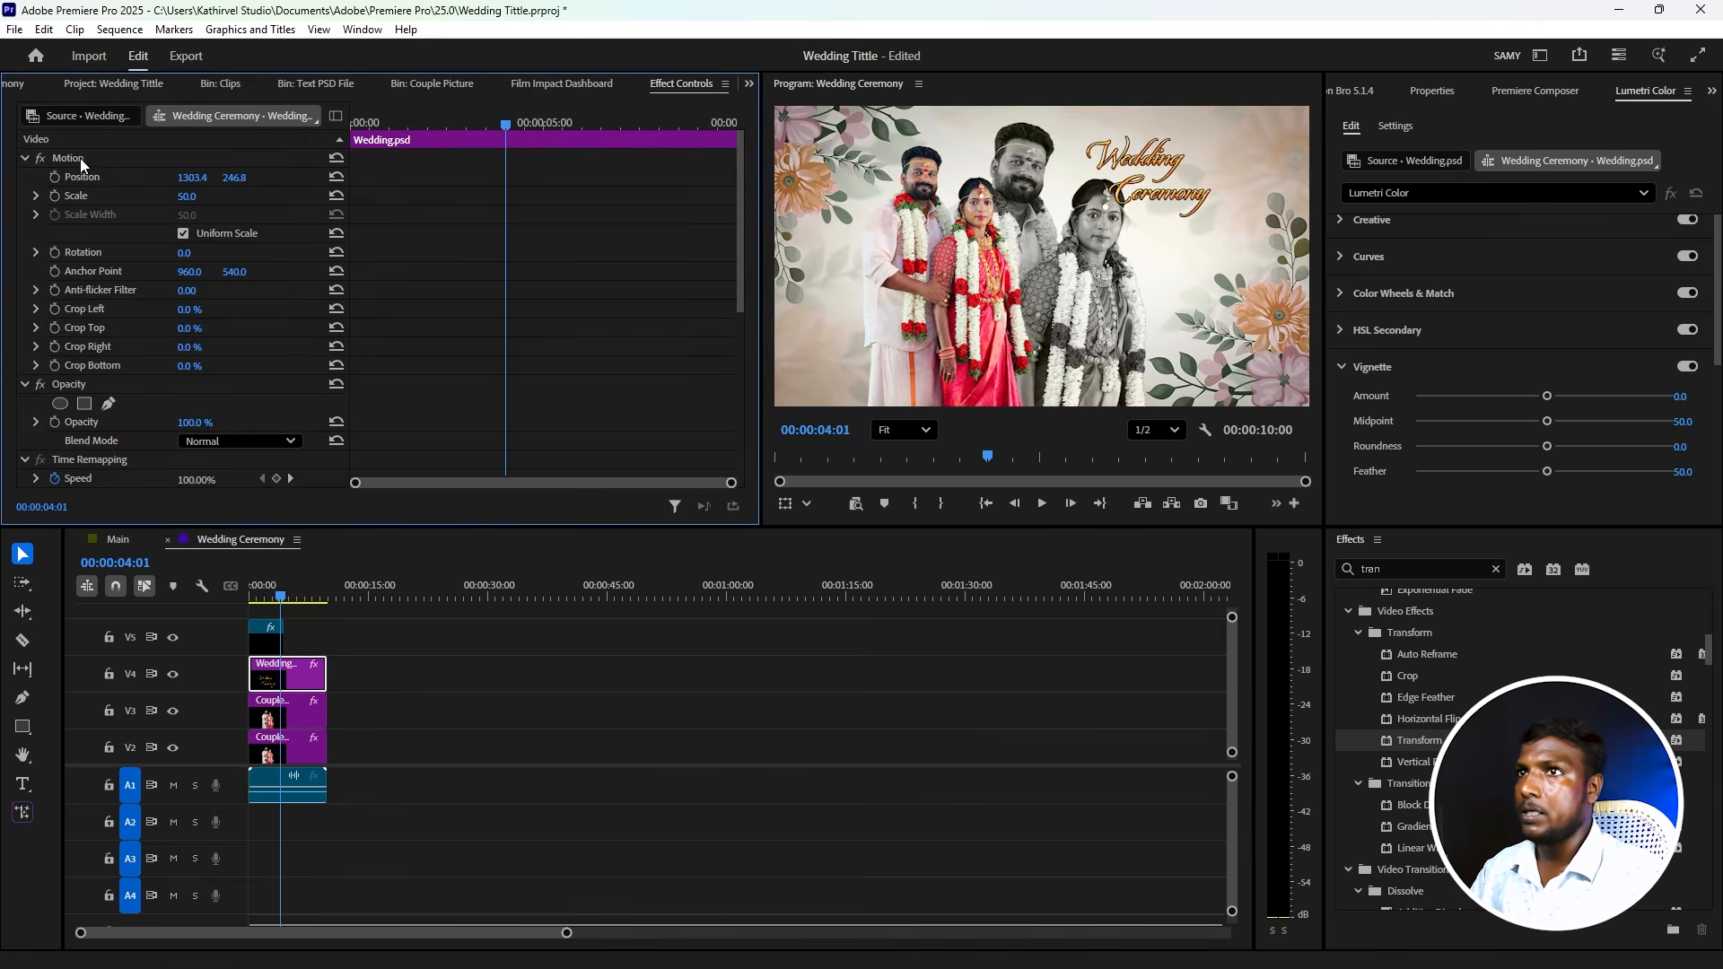
left_click_drag(235, 177, 191, 178)
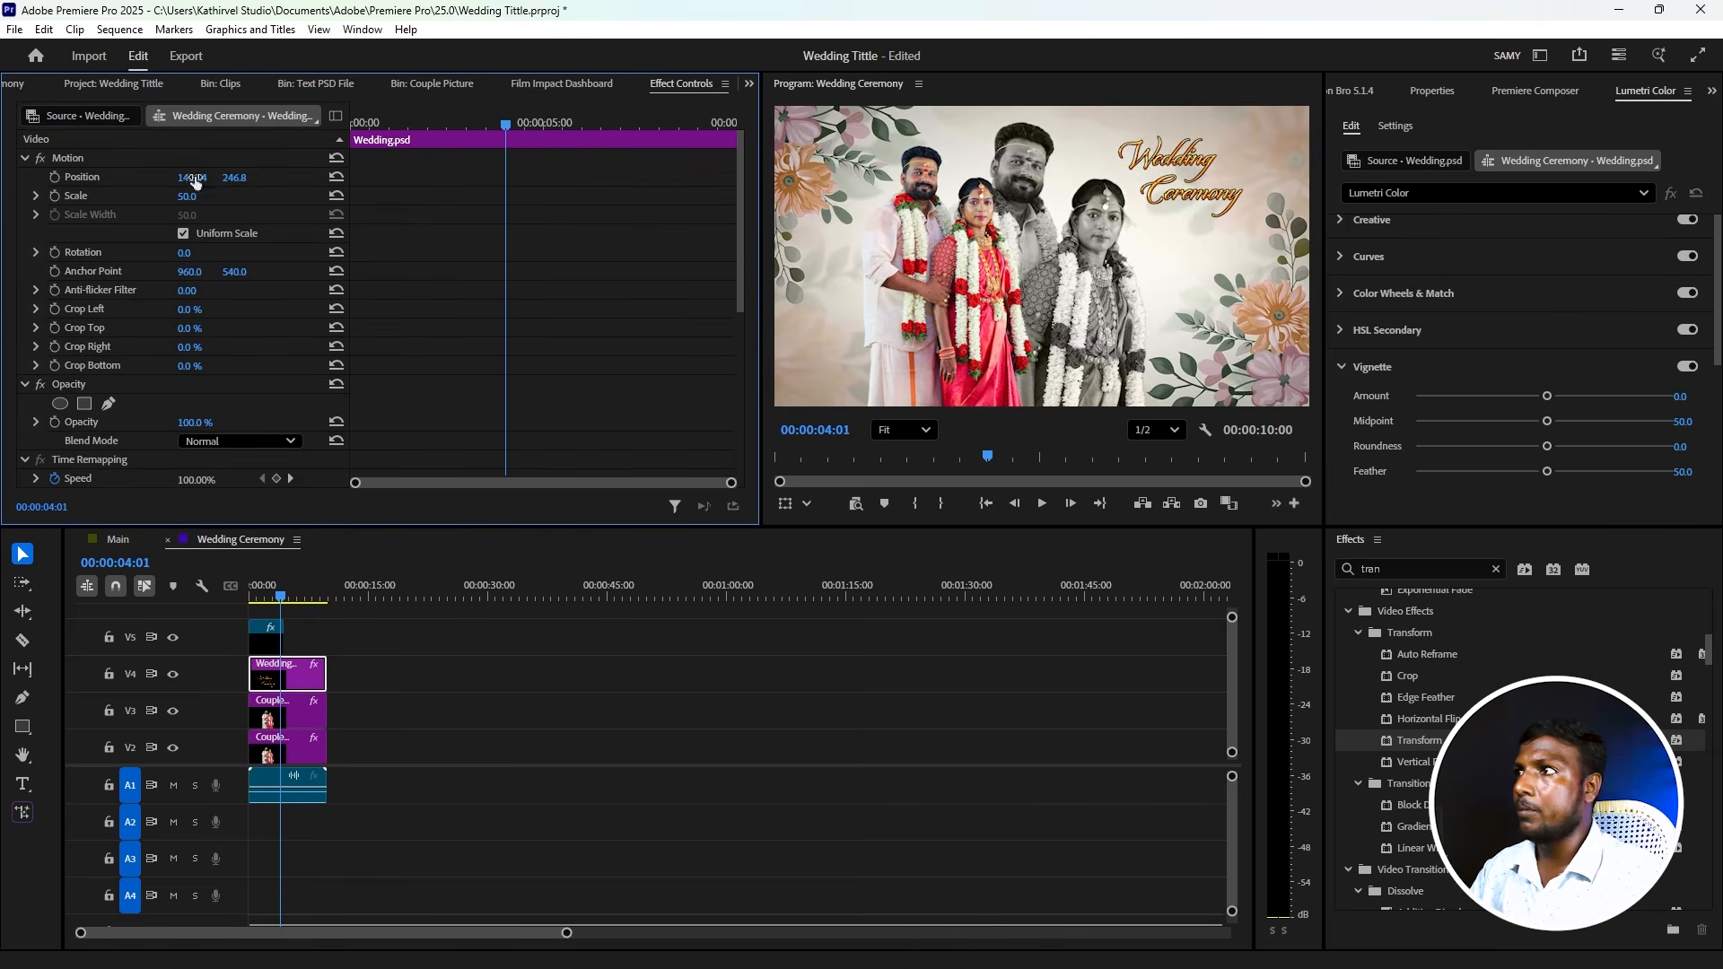
left_click_drag(281, 596, 251, 596)
key("space")
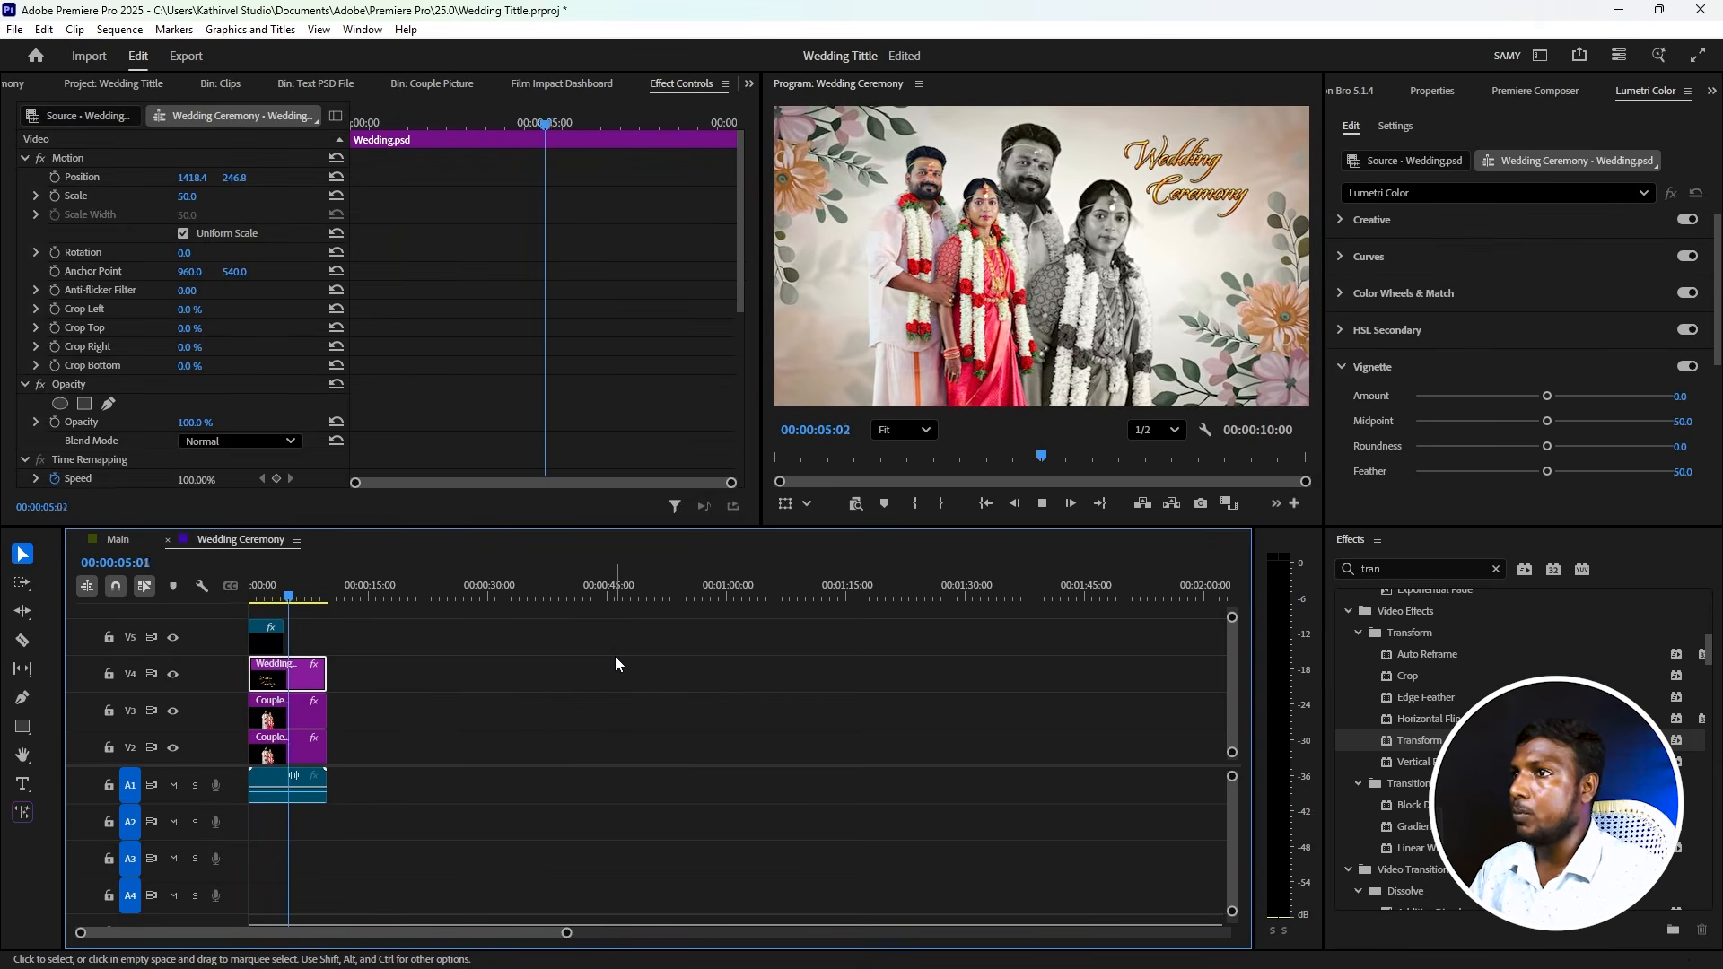
key("space")
key("ctrl+s")
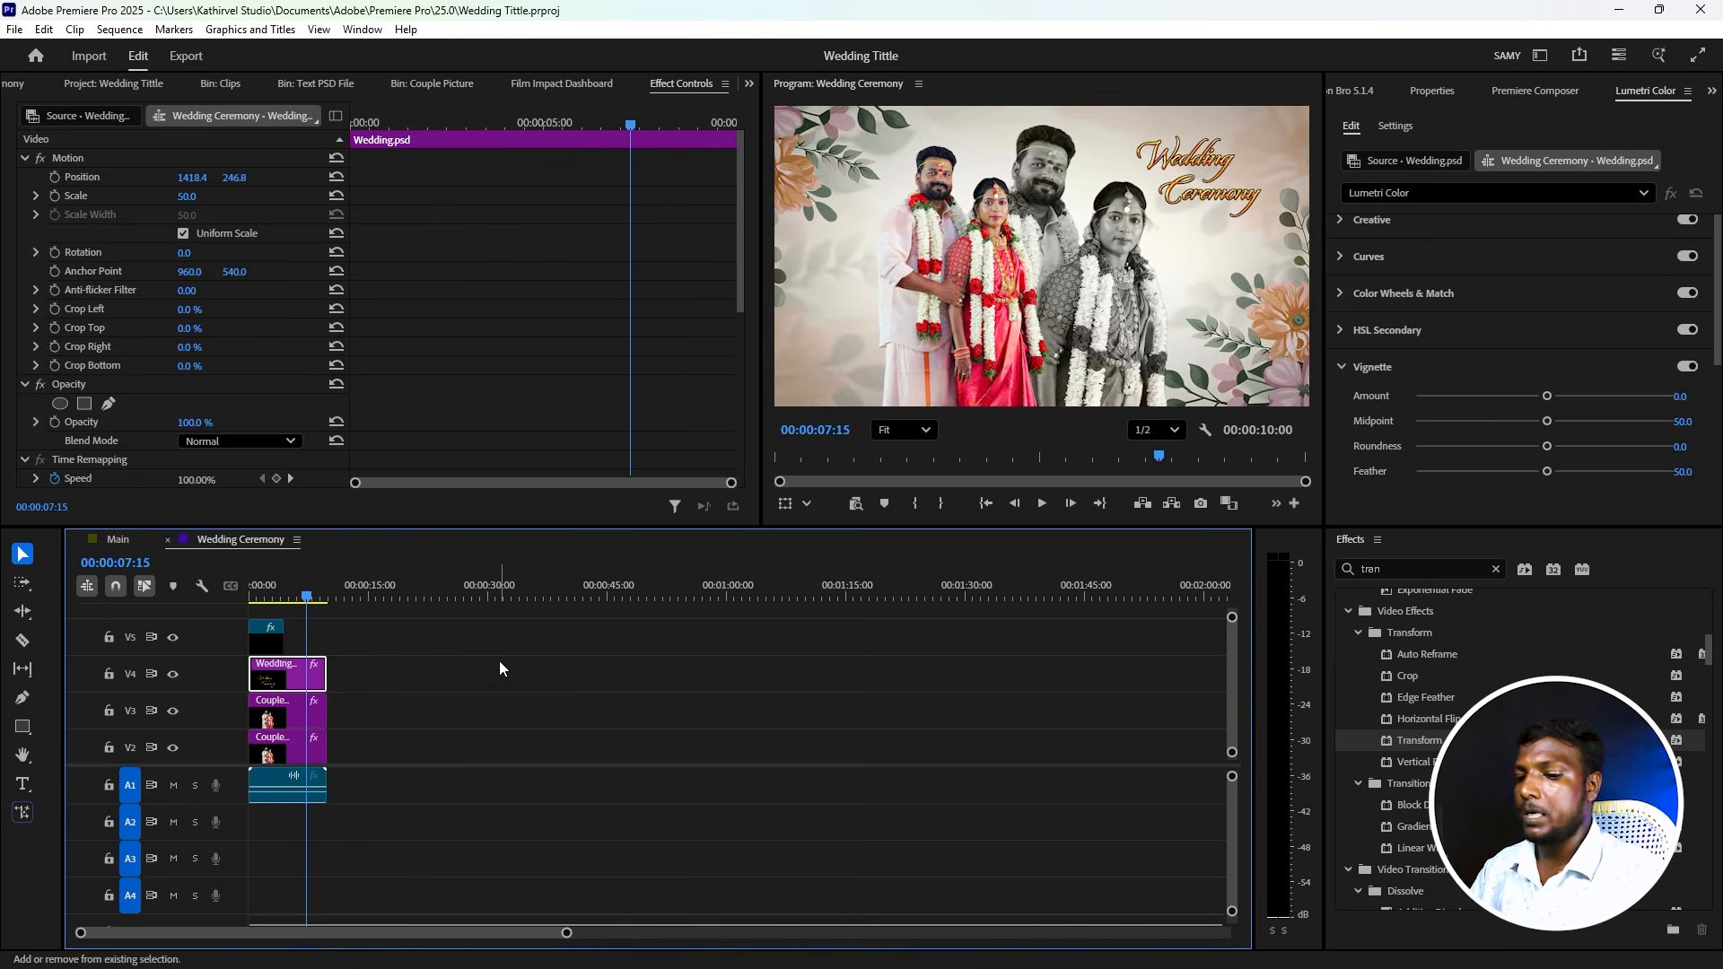
- Duplicate the Wedding Ceremony sequence in the project and rename the copy Date
key("shift+1")
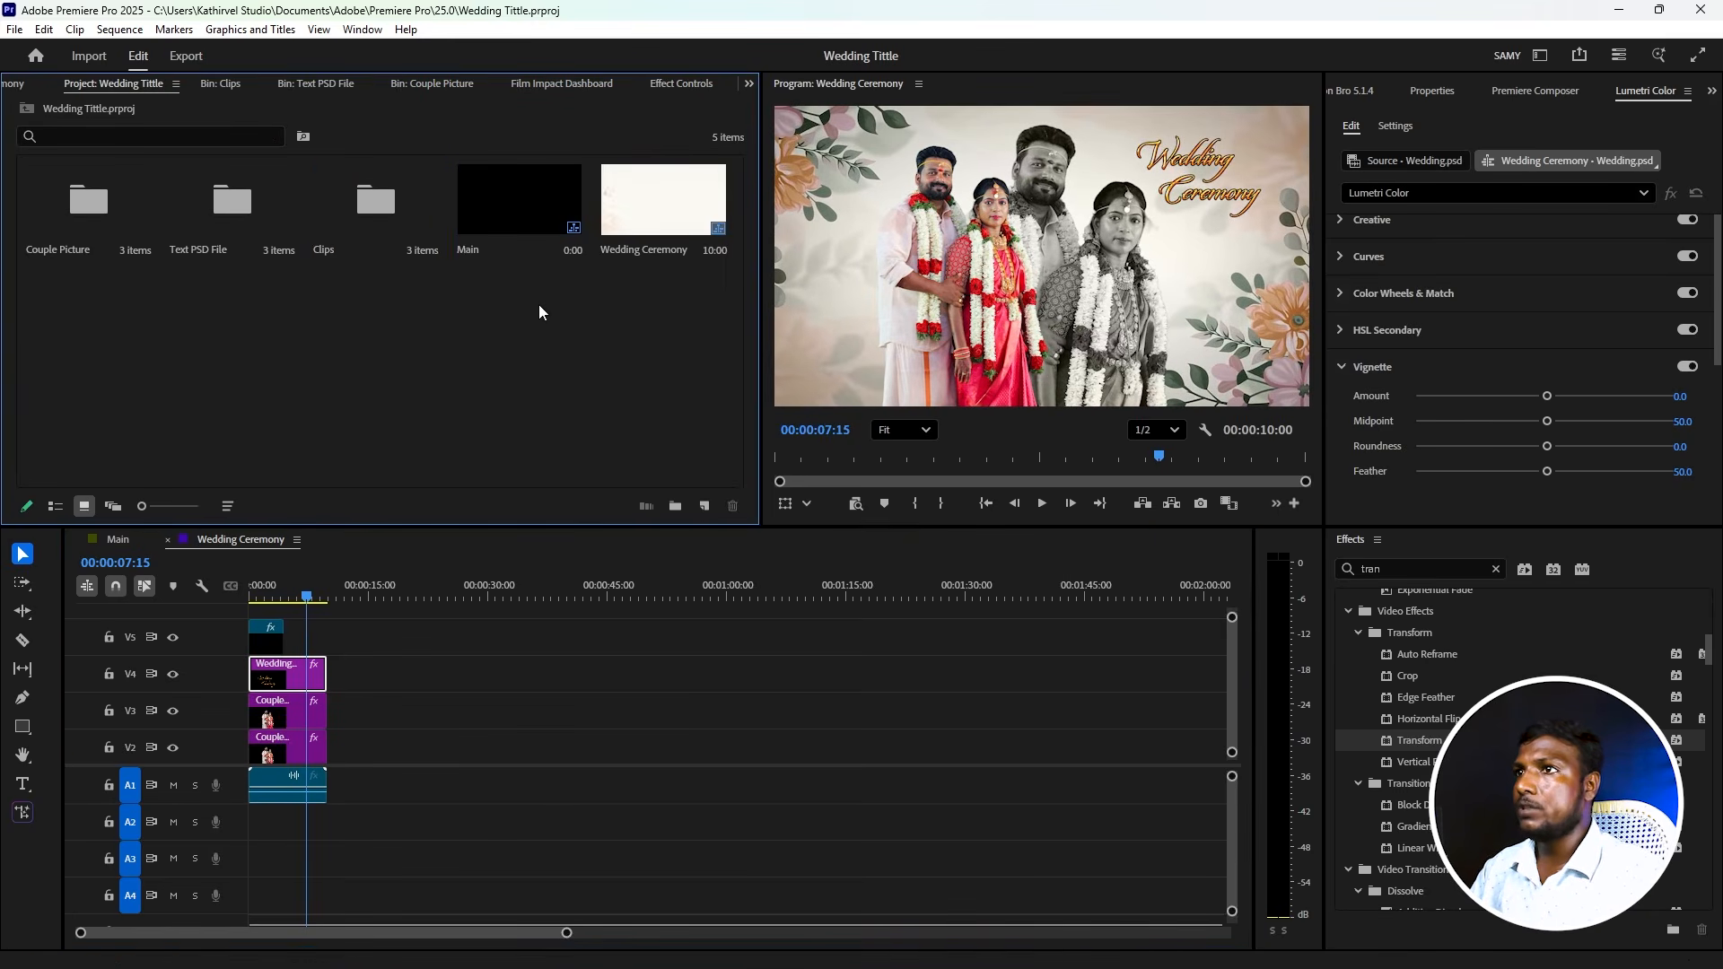
left_click(684, 204)
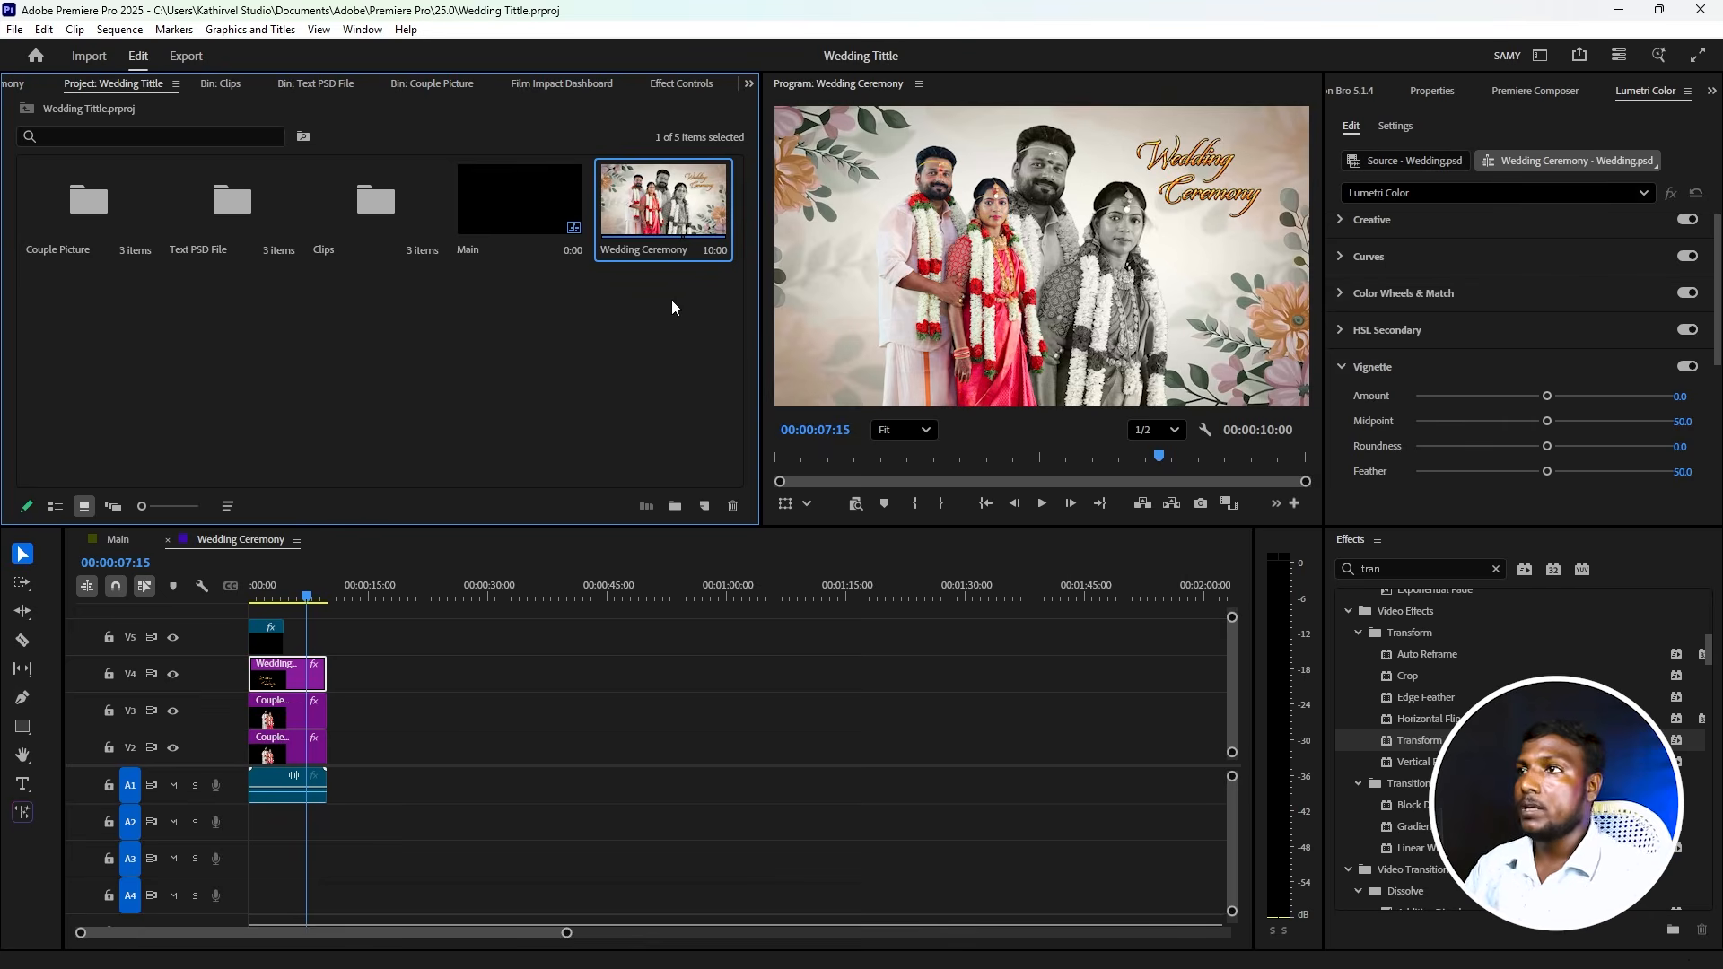
key("ctrl+v")
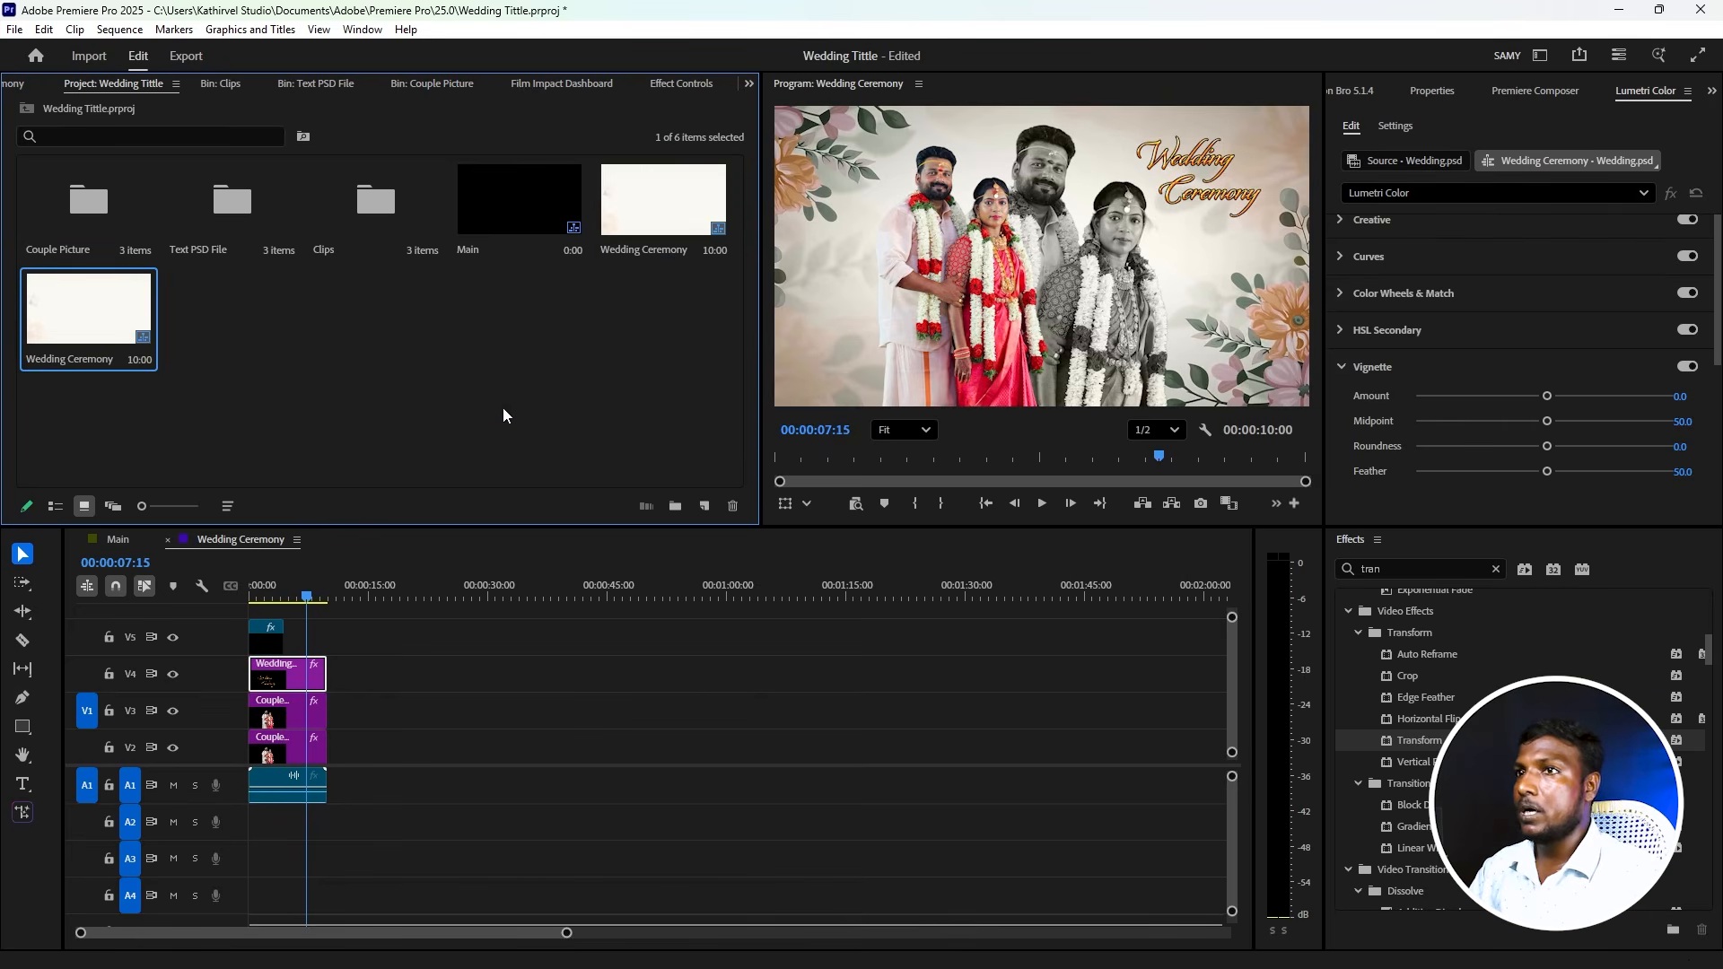
left_click(79, 359)
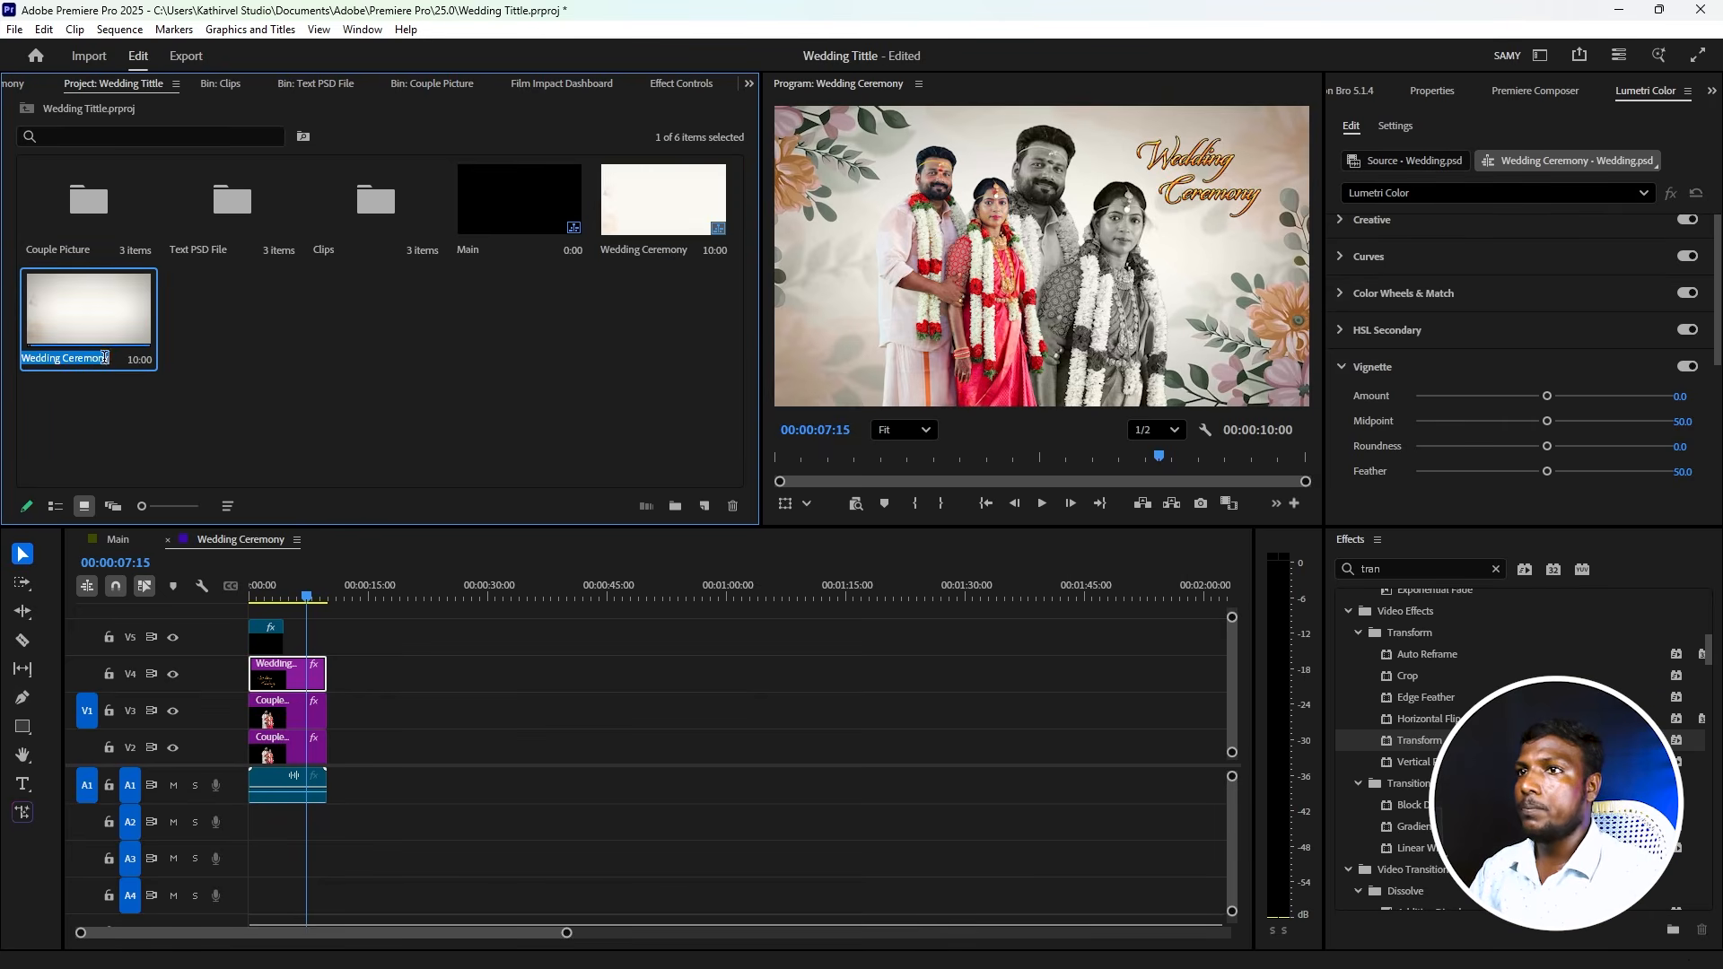
type("Date")
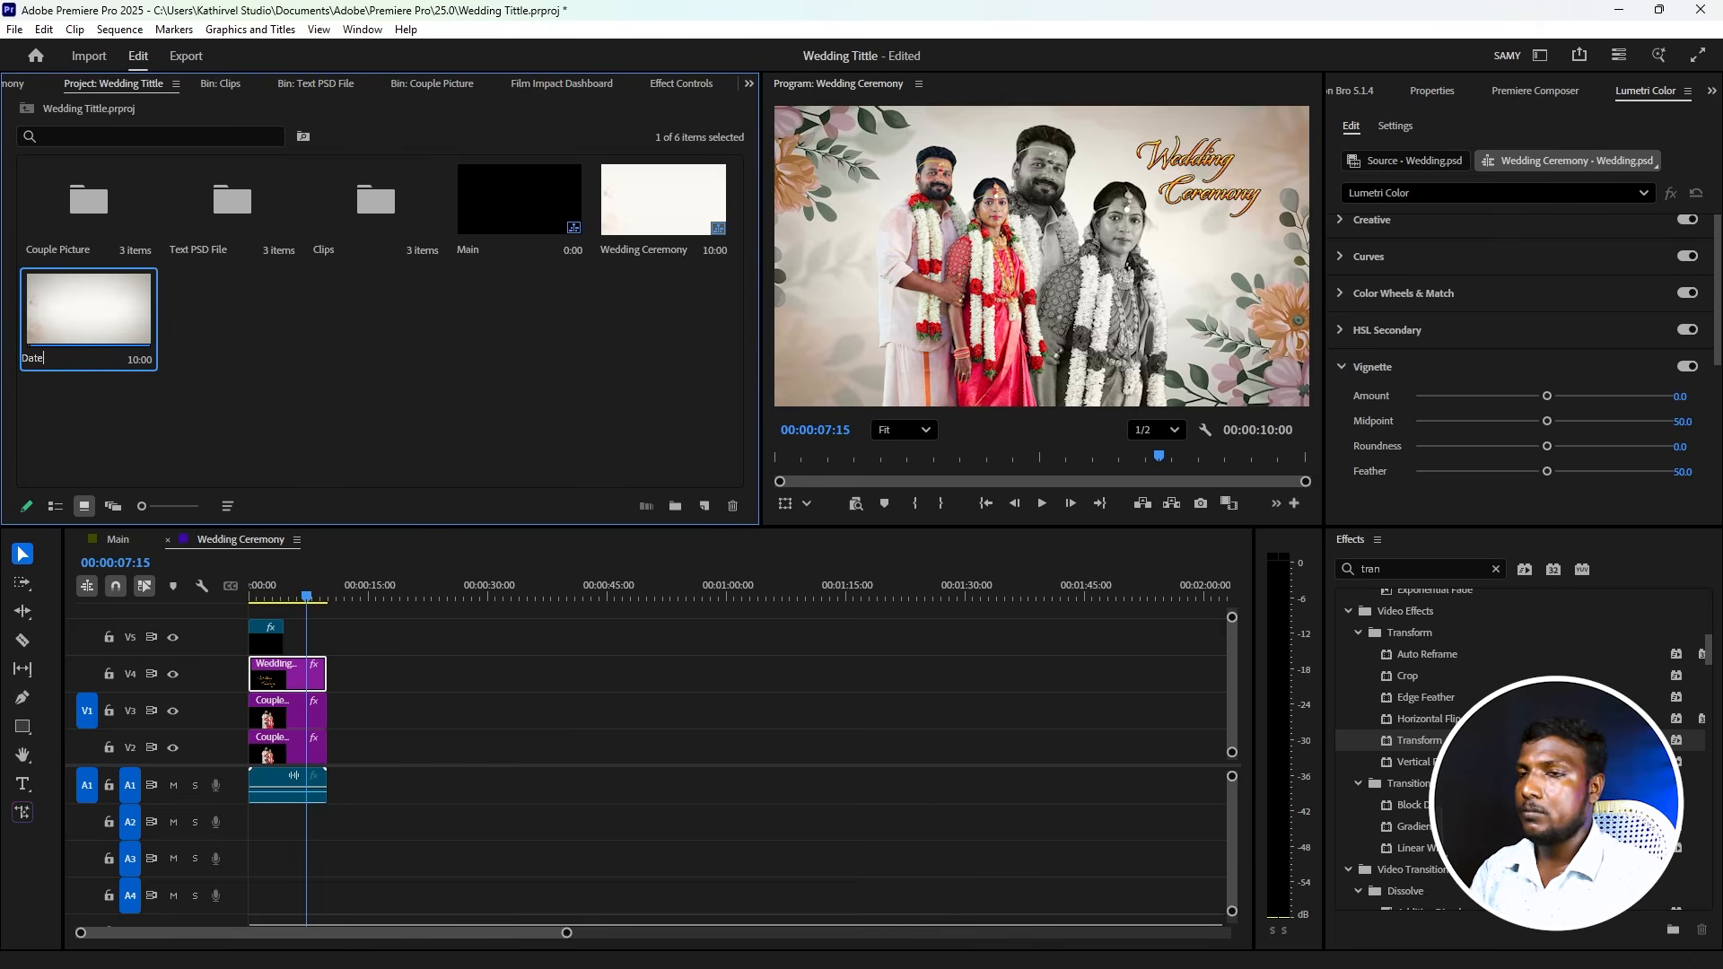
key("Return")
- Make another copy of the Wedding Ceremony sequence and rename it Couple Name
left_click(642, 211)
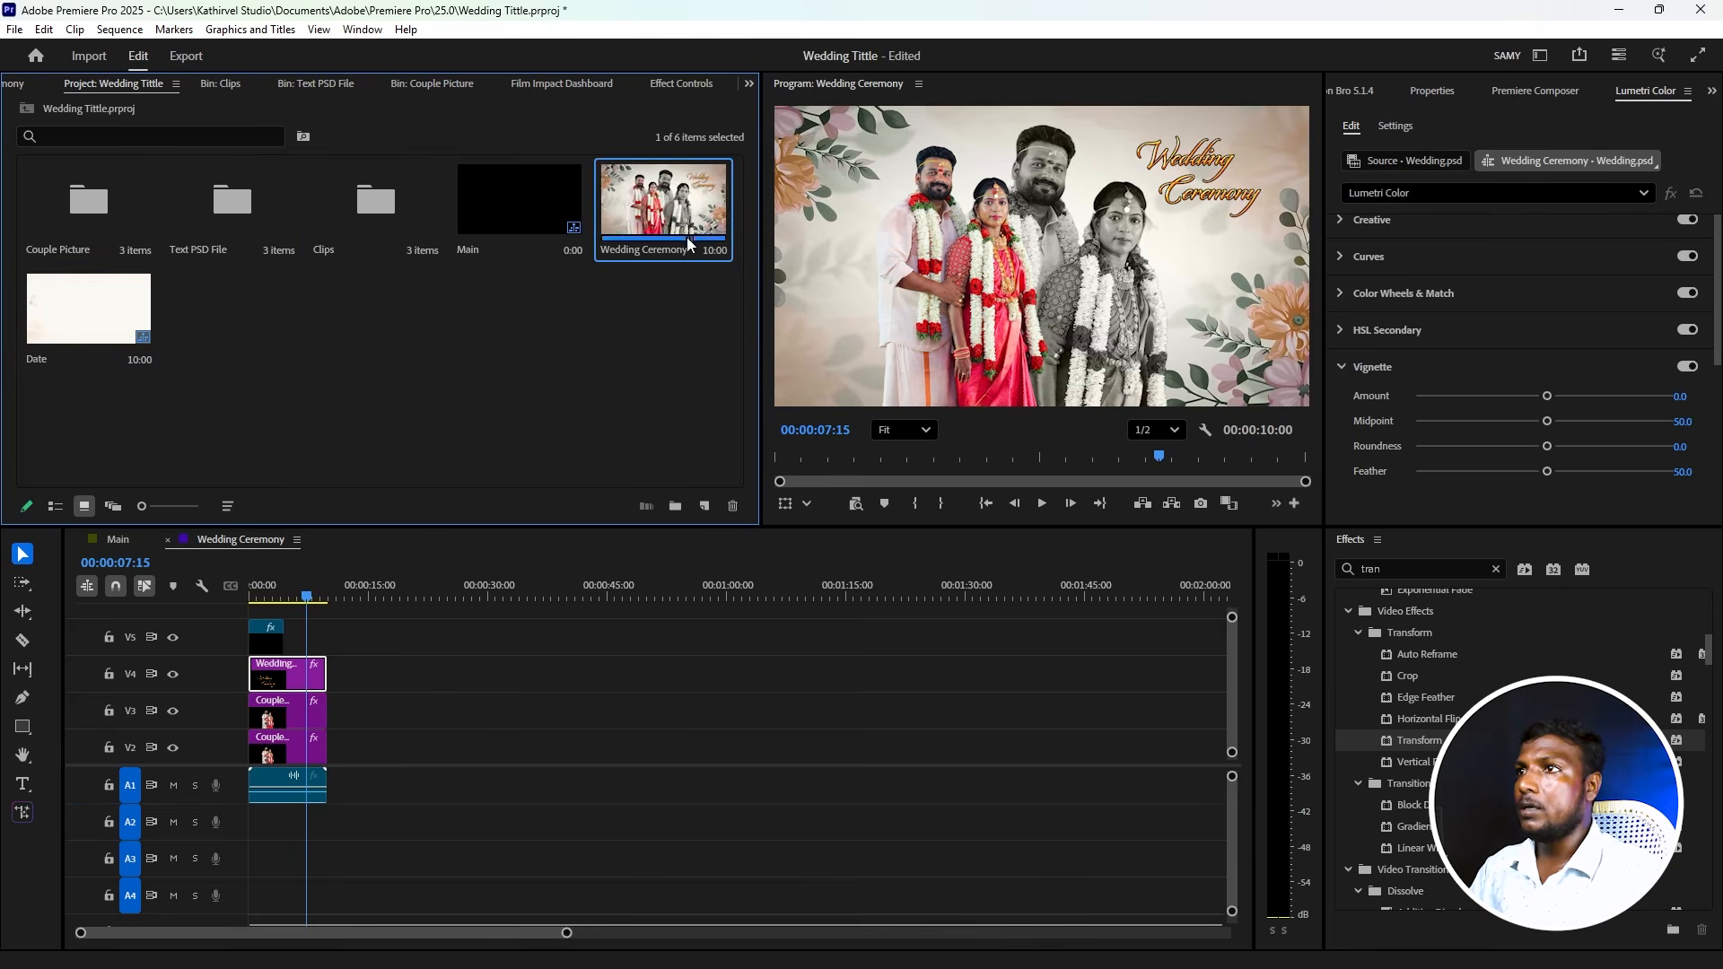
key("ctrl+c")
key("ctrl+v")
left_click(251, 359)
type("Co")
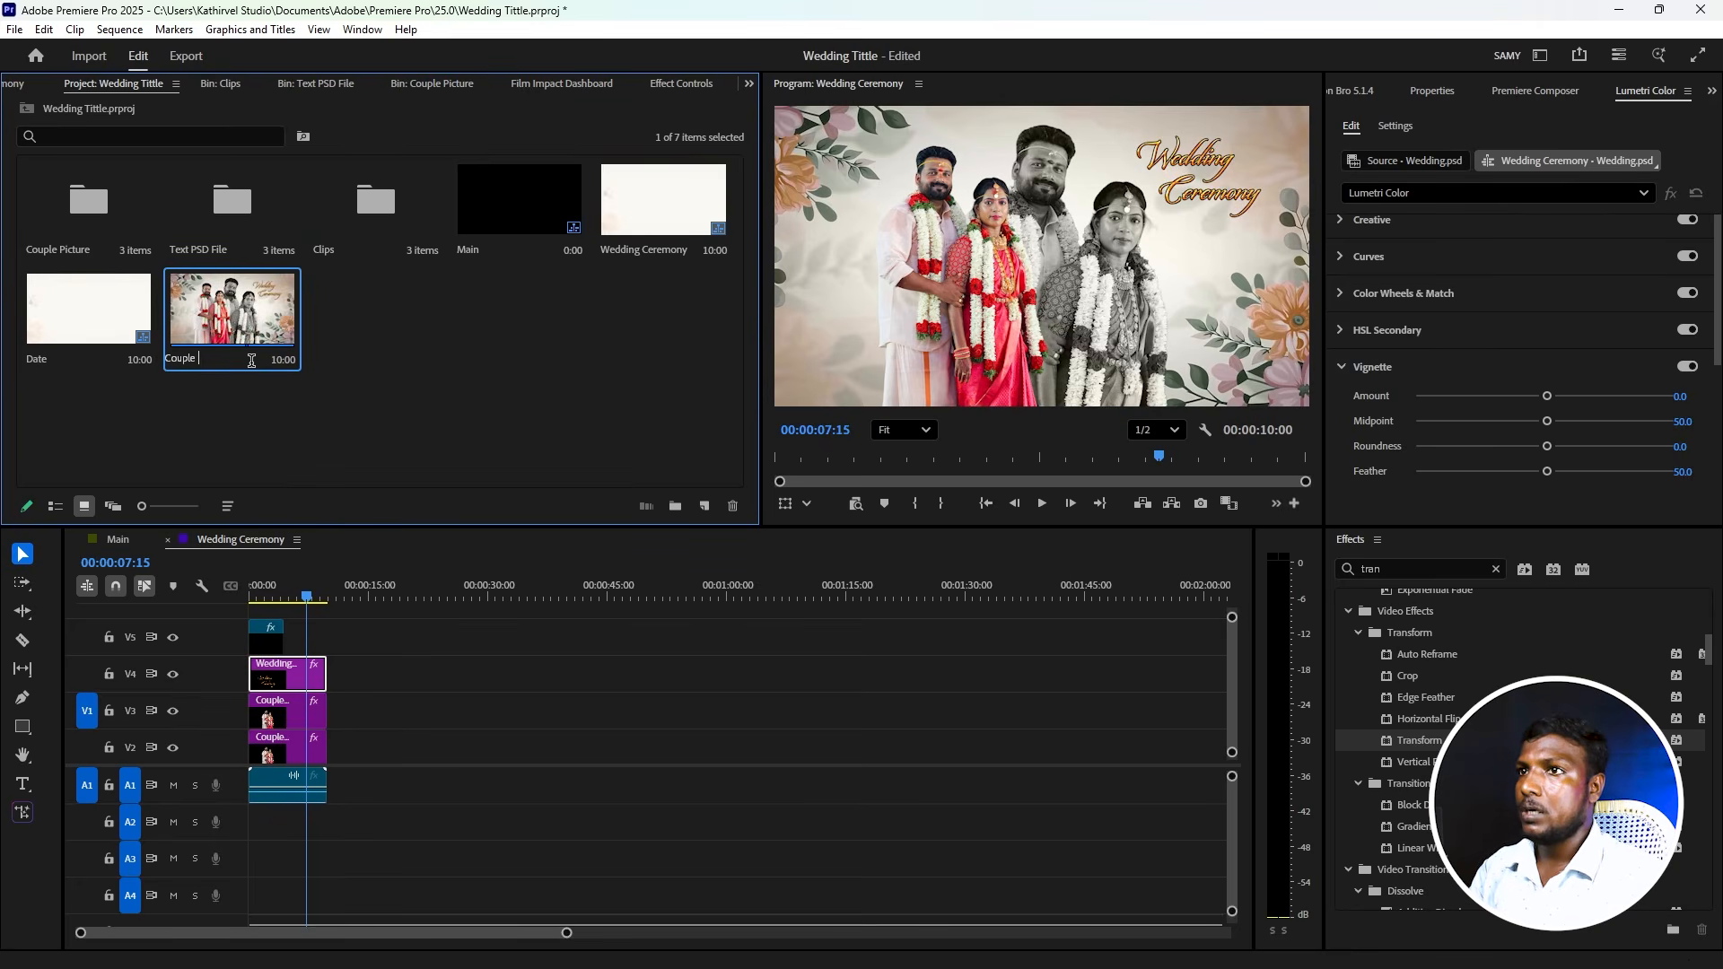
key("Return")
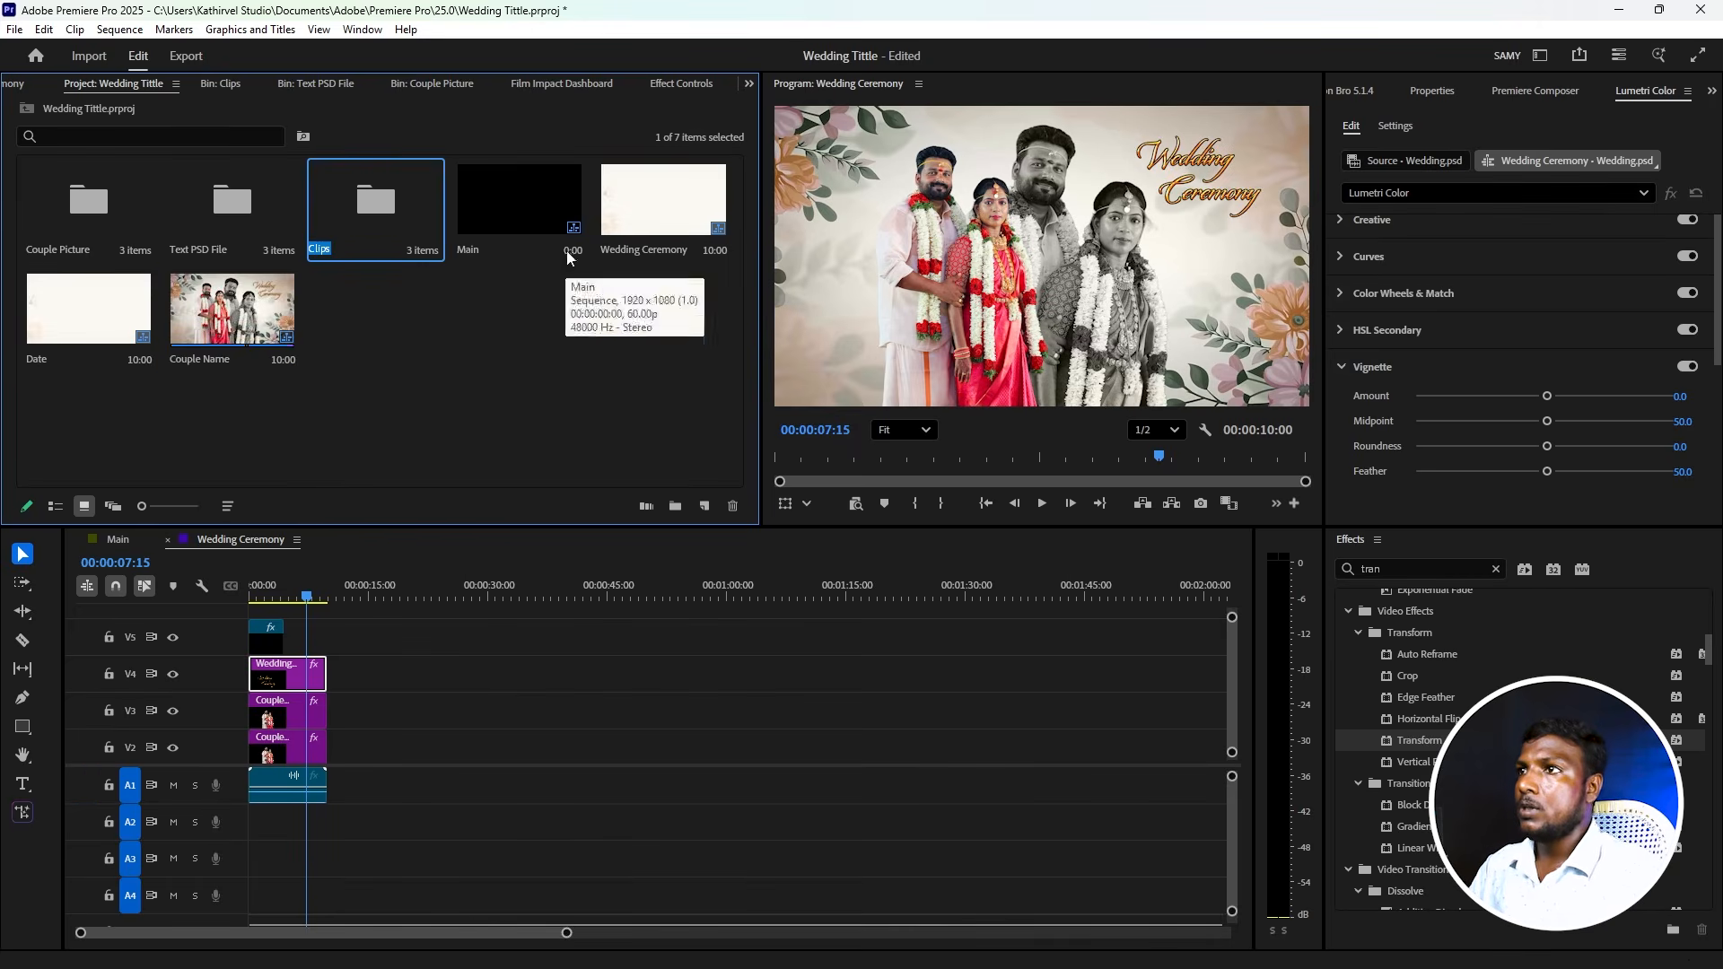
left_click(655, 213)
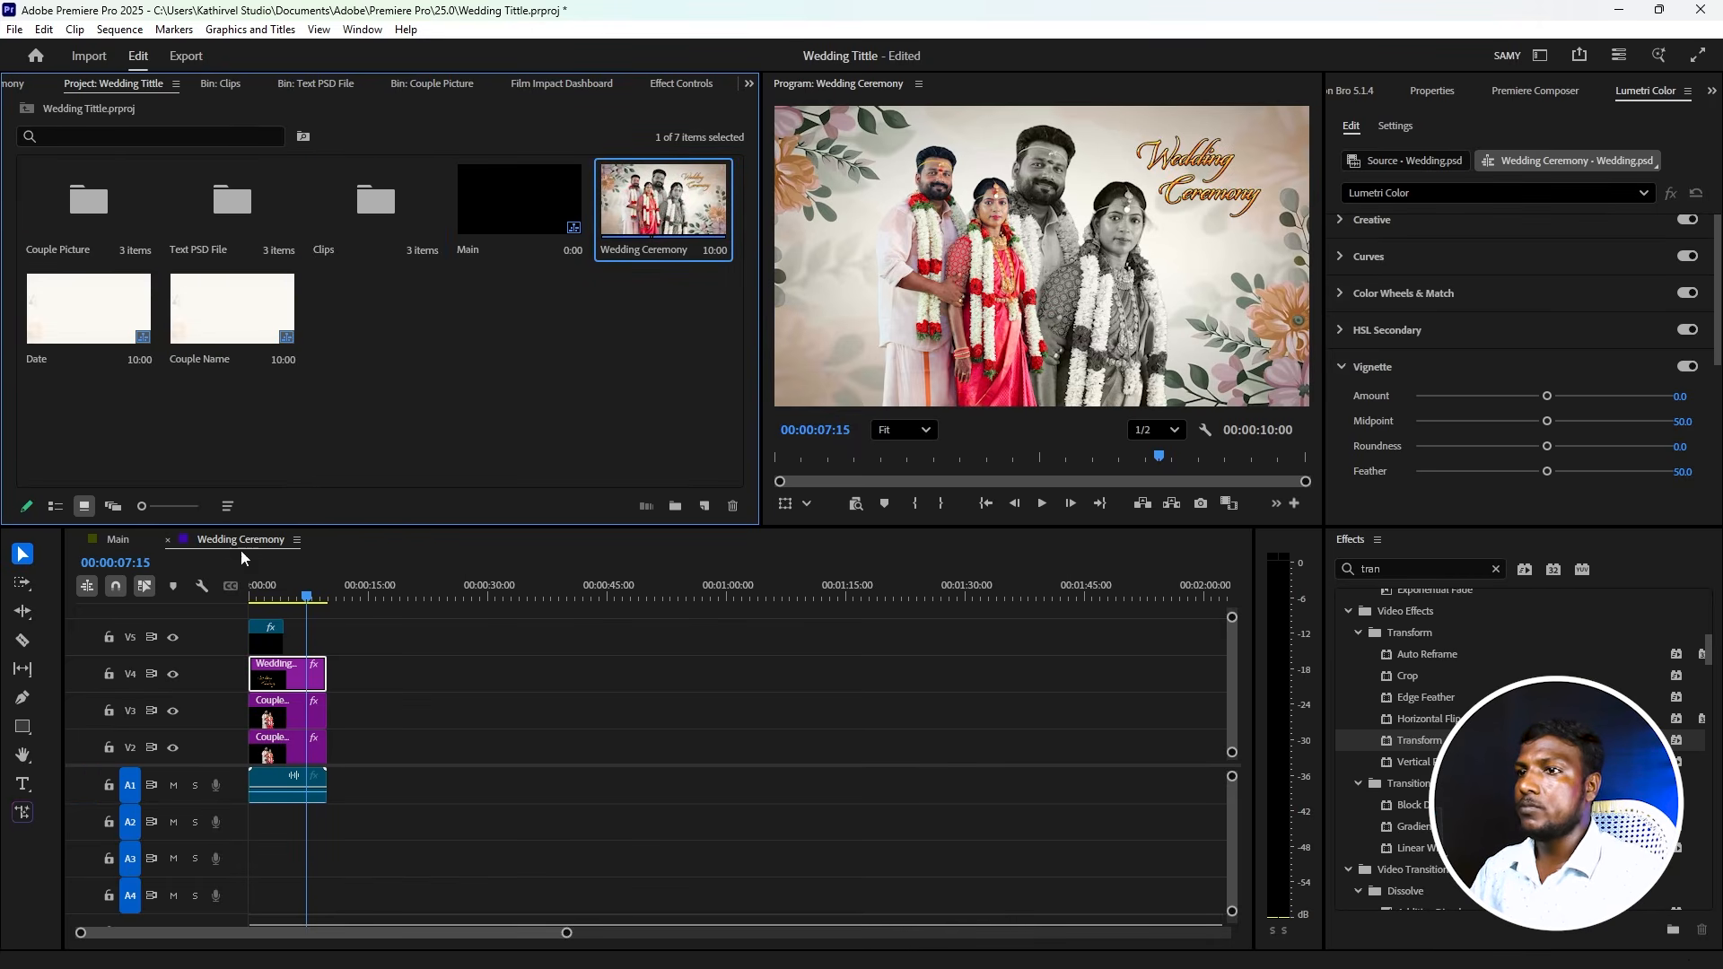
- Open the Date sequence and set the label colour of both couple clips on V2 and V3 to Green
double_click(108, 328)
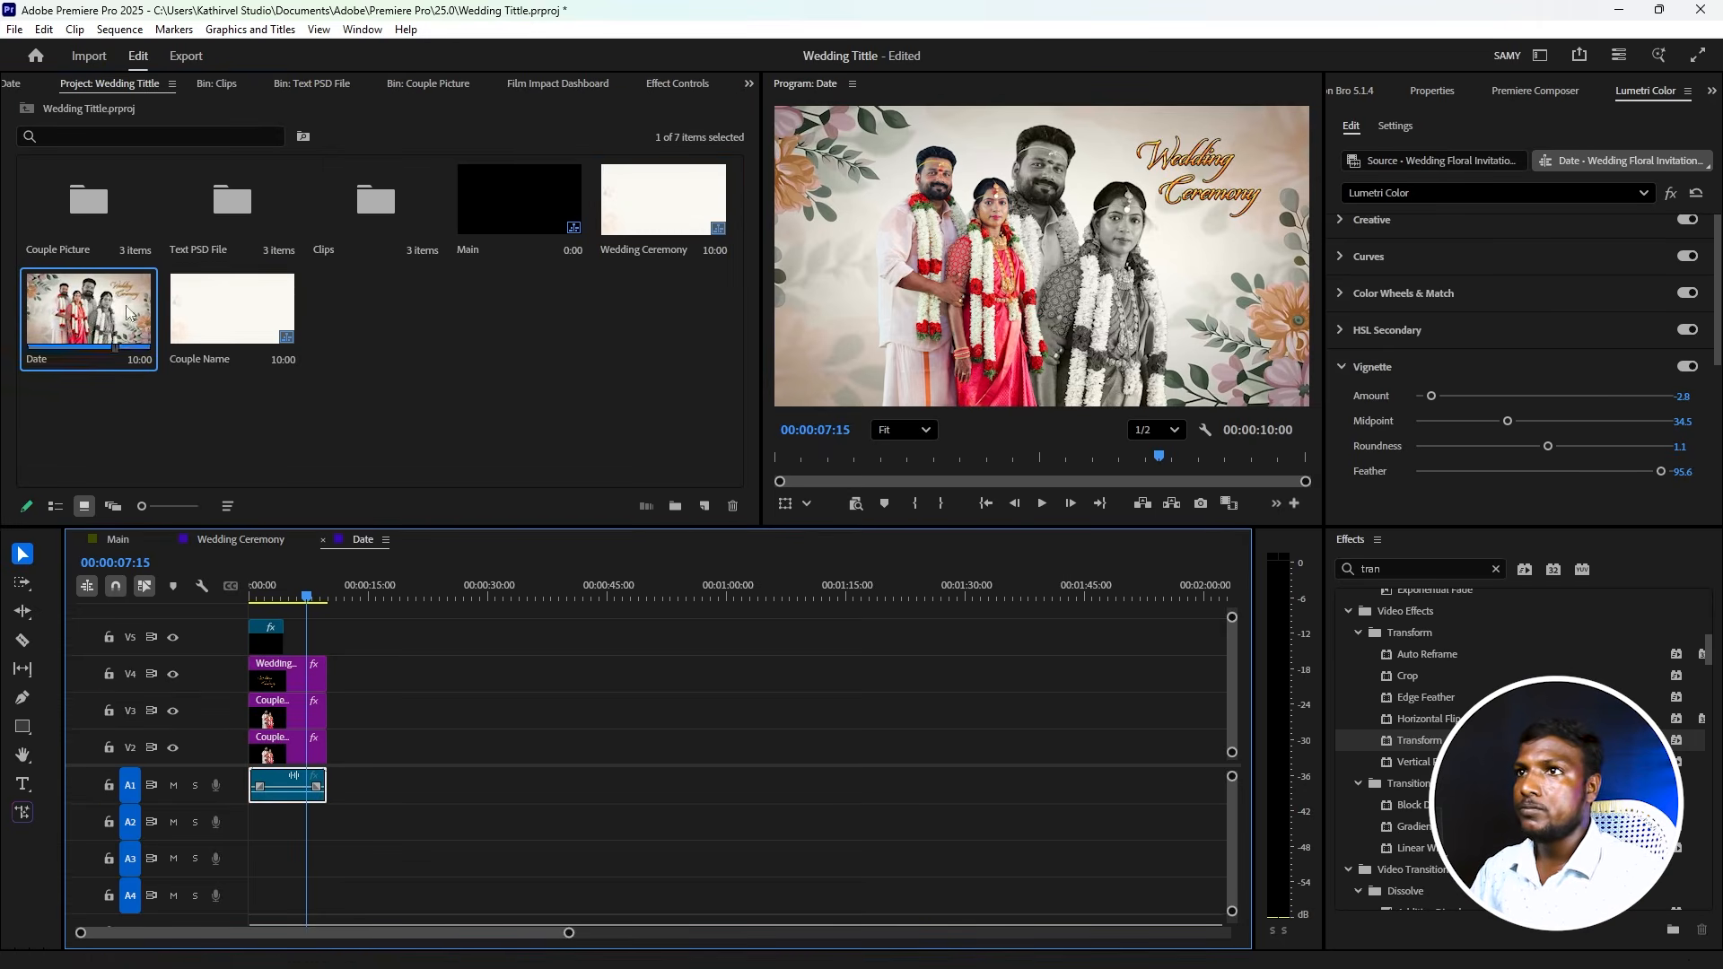
left_click(290, 751)
left_click_drag(363, 714, 313, 737)
right_click(276, 724)
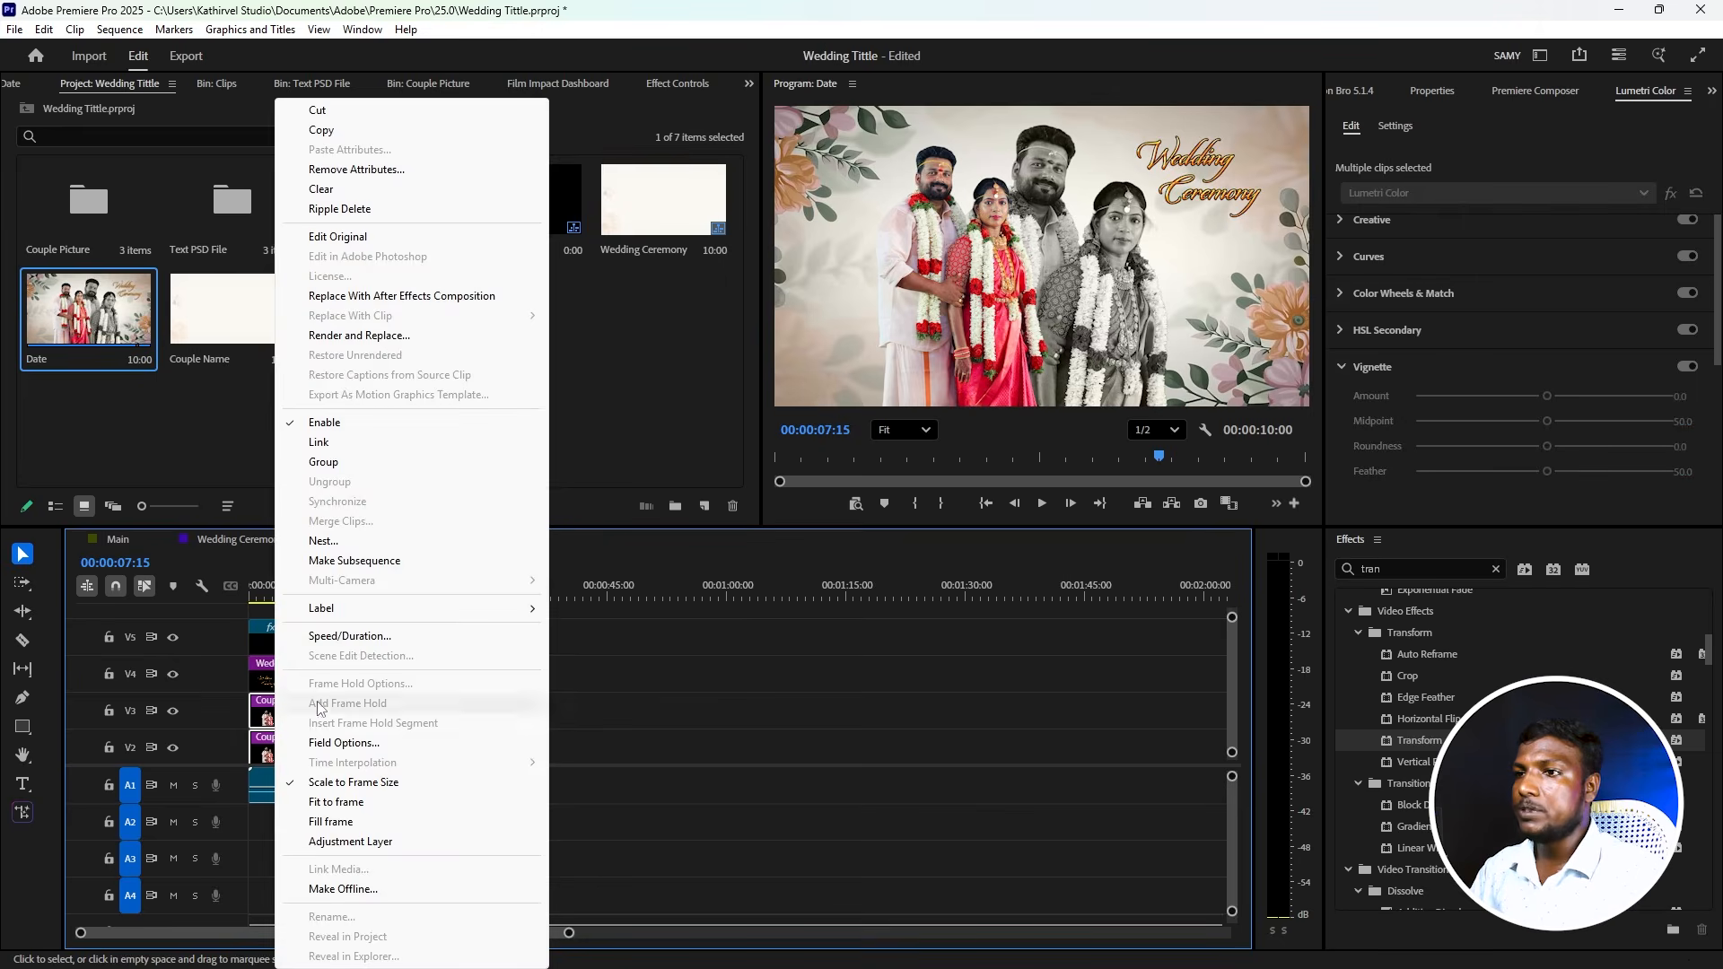
mouse_move(358, 617)
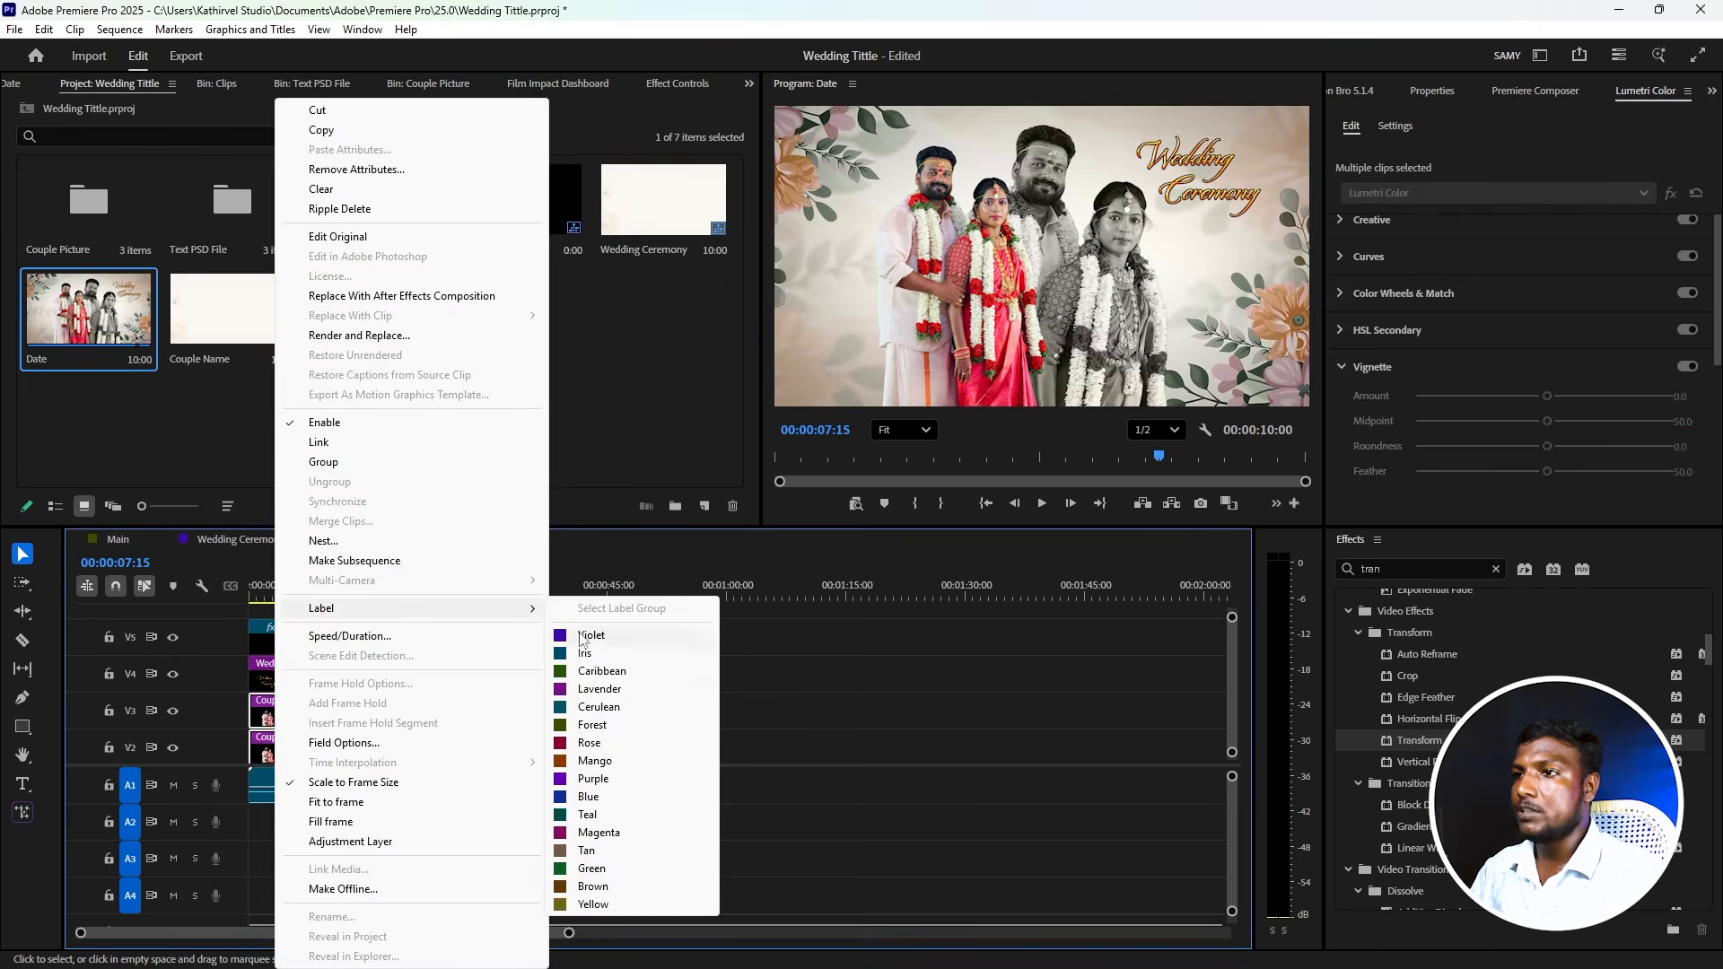
left_click(588, 869)
- Set the label colour of the Wedding.psd title clip on V4 to Mango
left_click(301, 675)
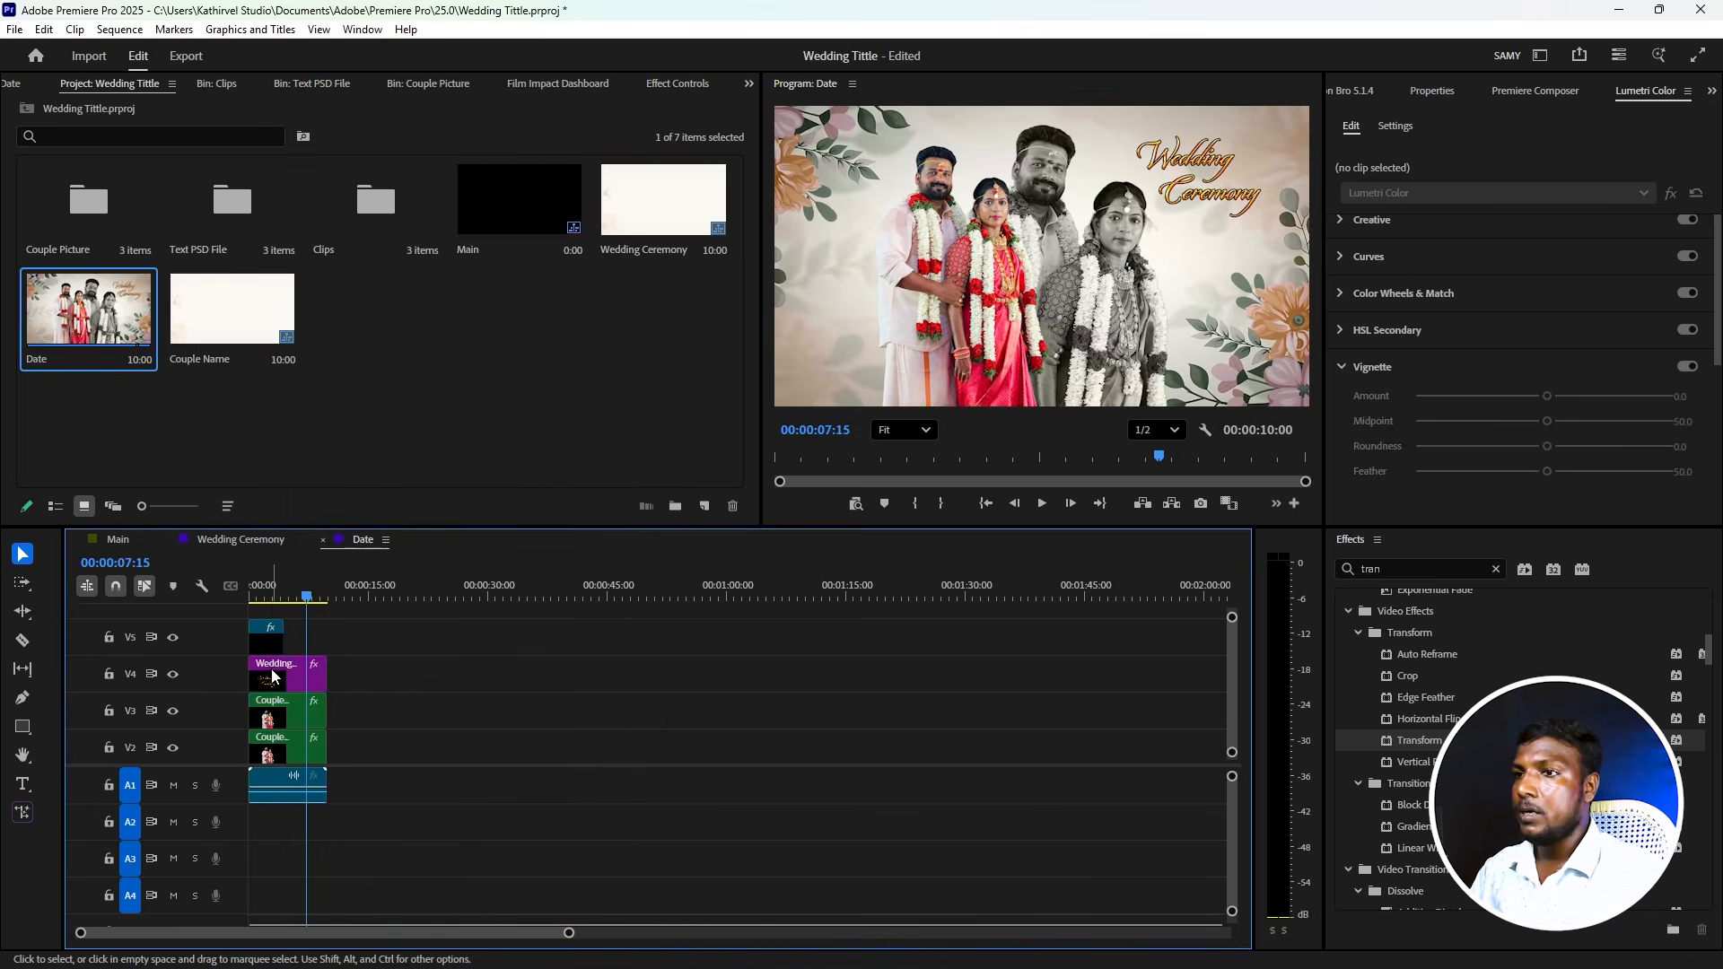
right_click(274, 675)
mouse_move(433, 594)
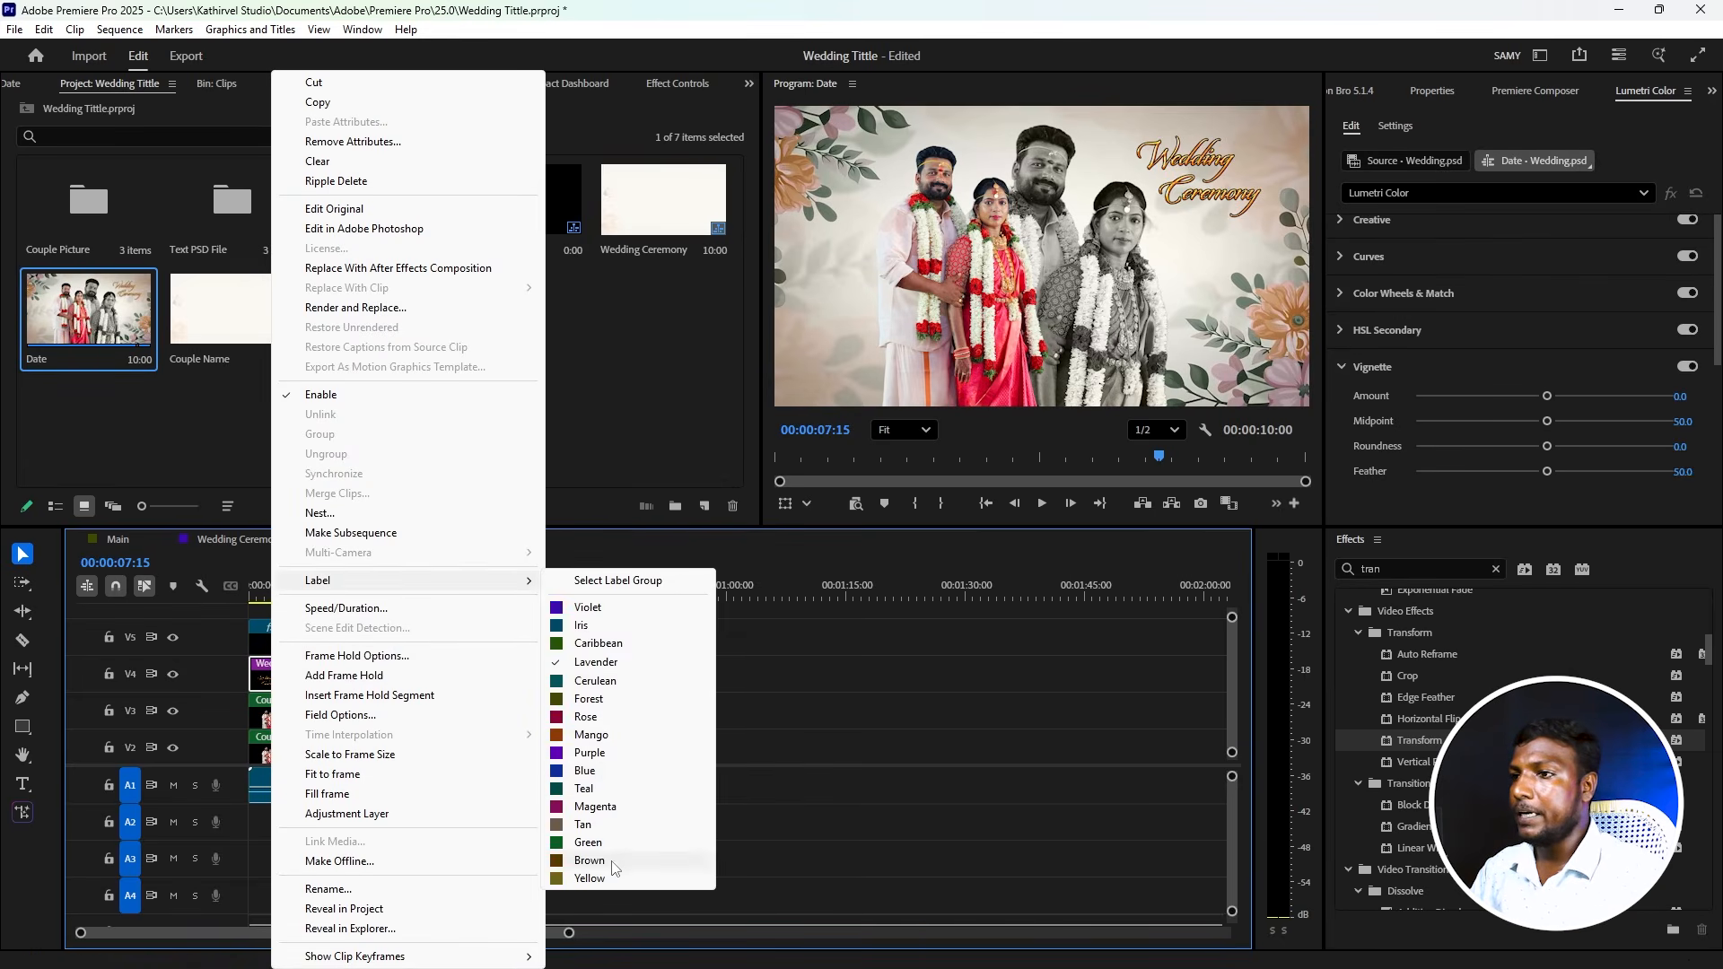
left_click(593, 738)
left_click(477, 762)
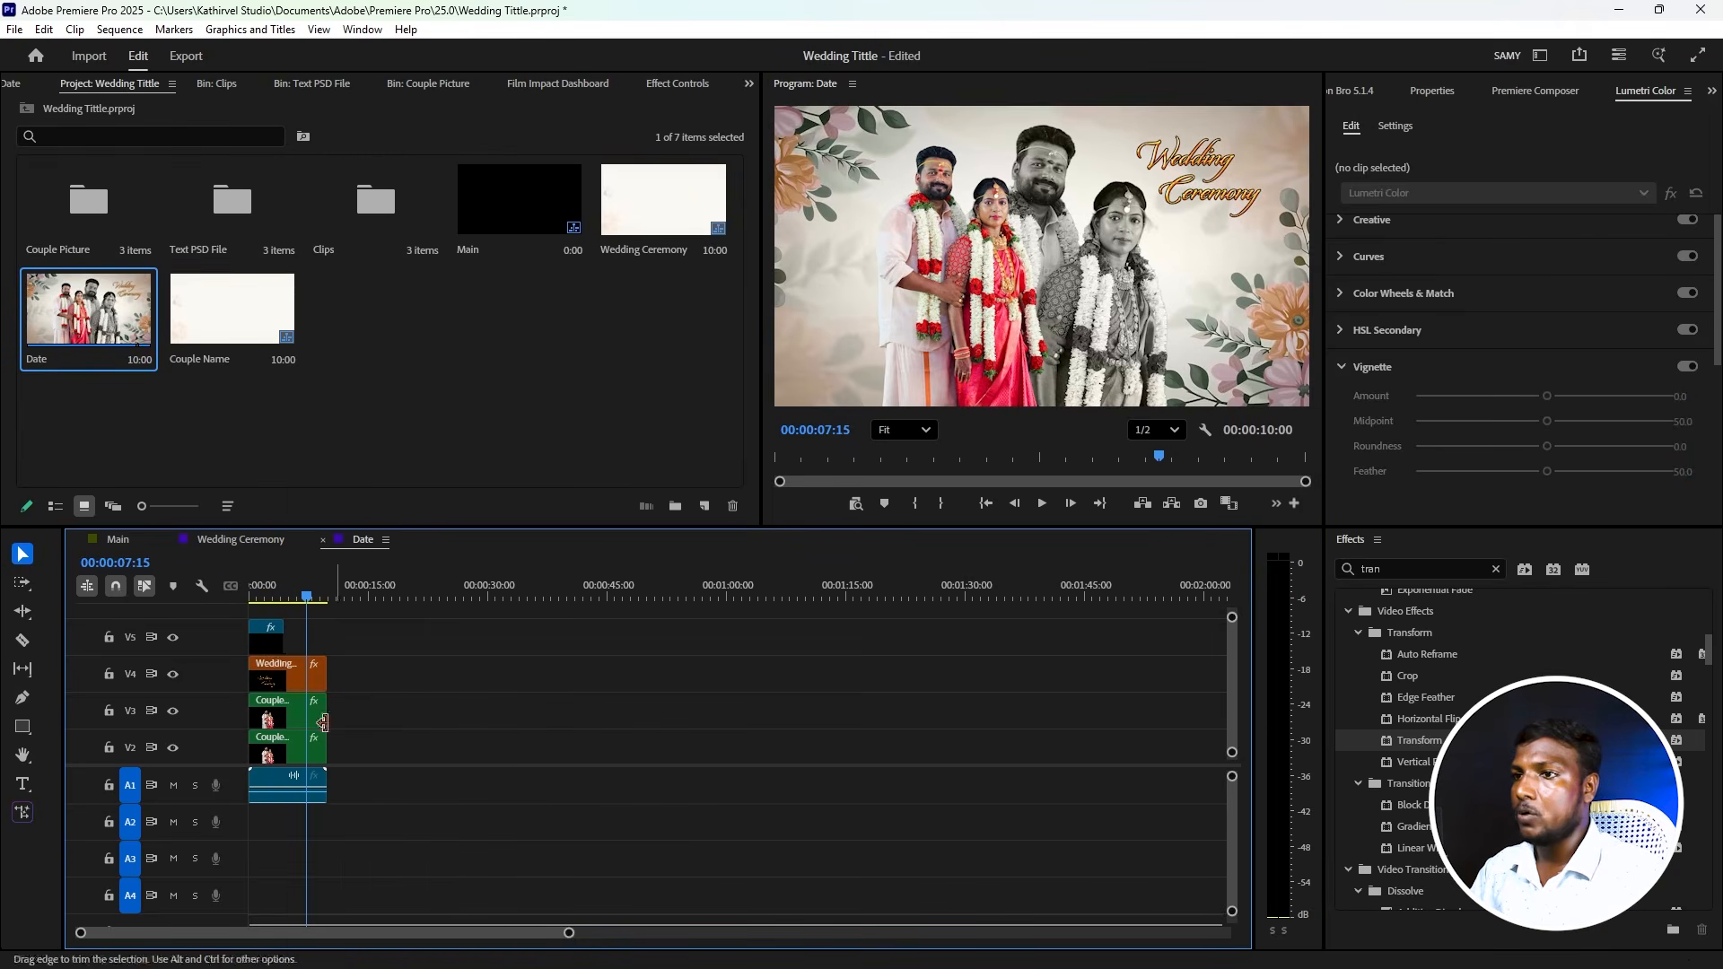
- Replace both couple clips on V2 and V3 of the Date sequence with Couple_02.psd and preview the start
left_click_drag(357, 720, 287, 749)
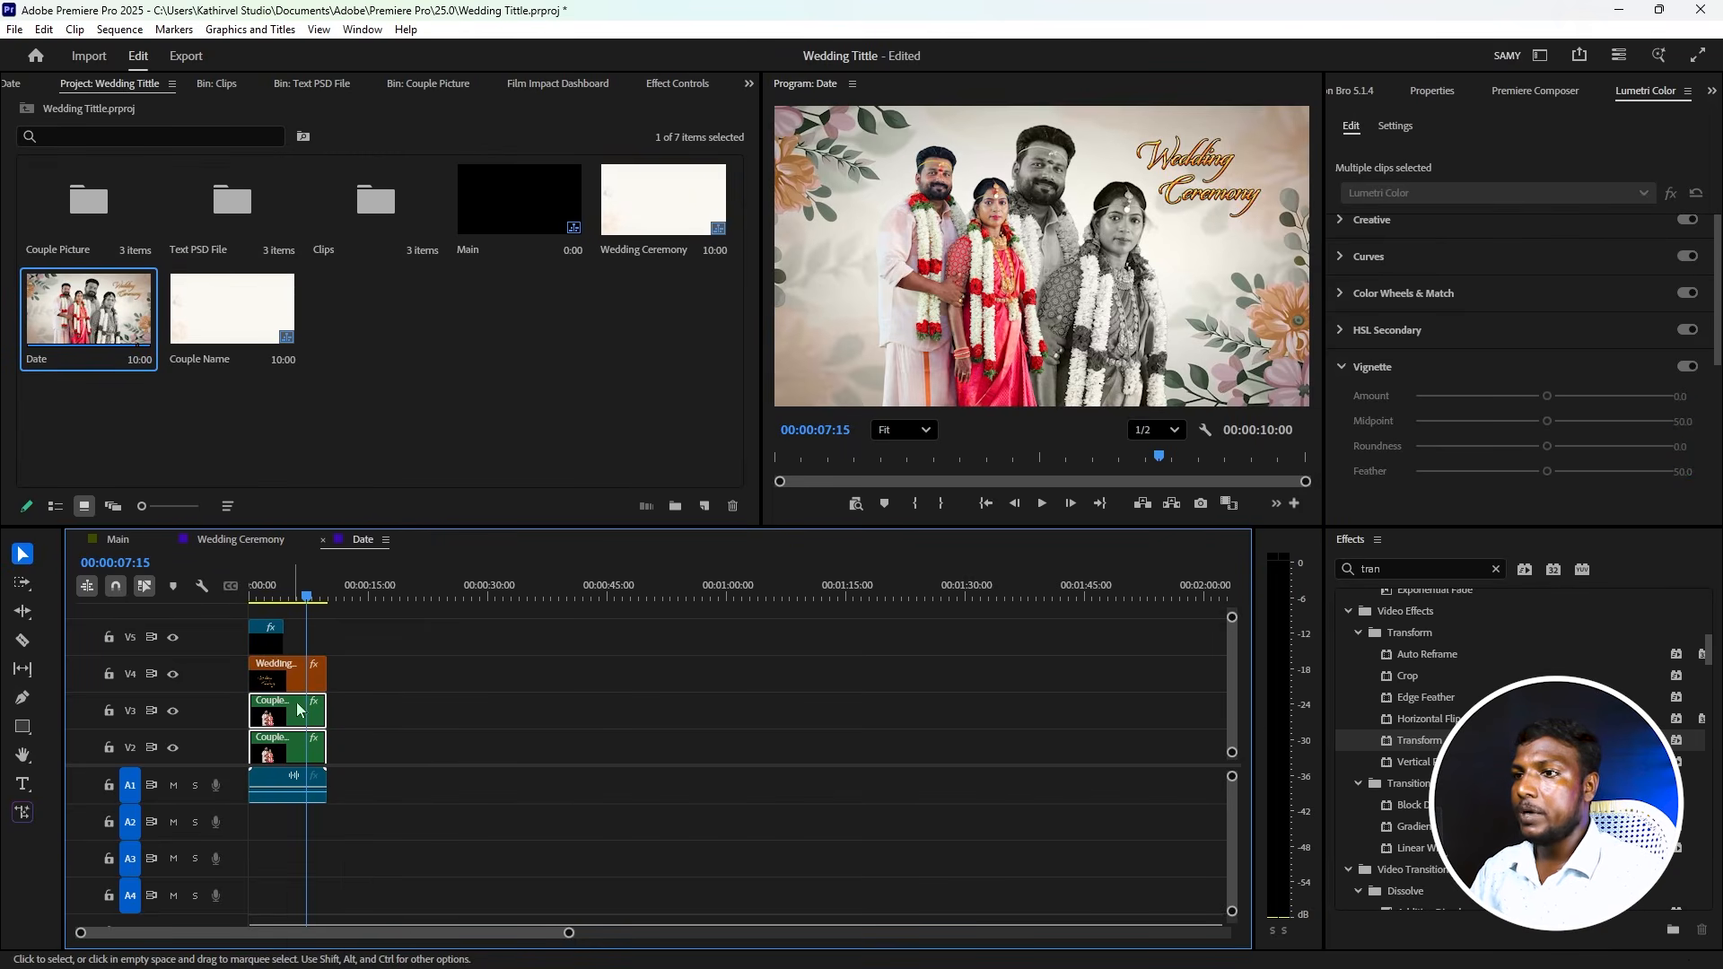
double_click(89, 191)
left_click(324, 253)
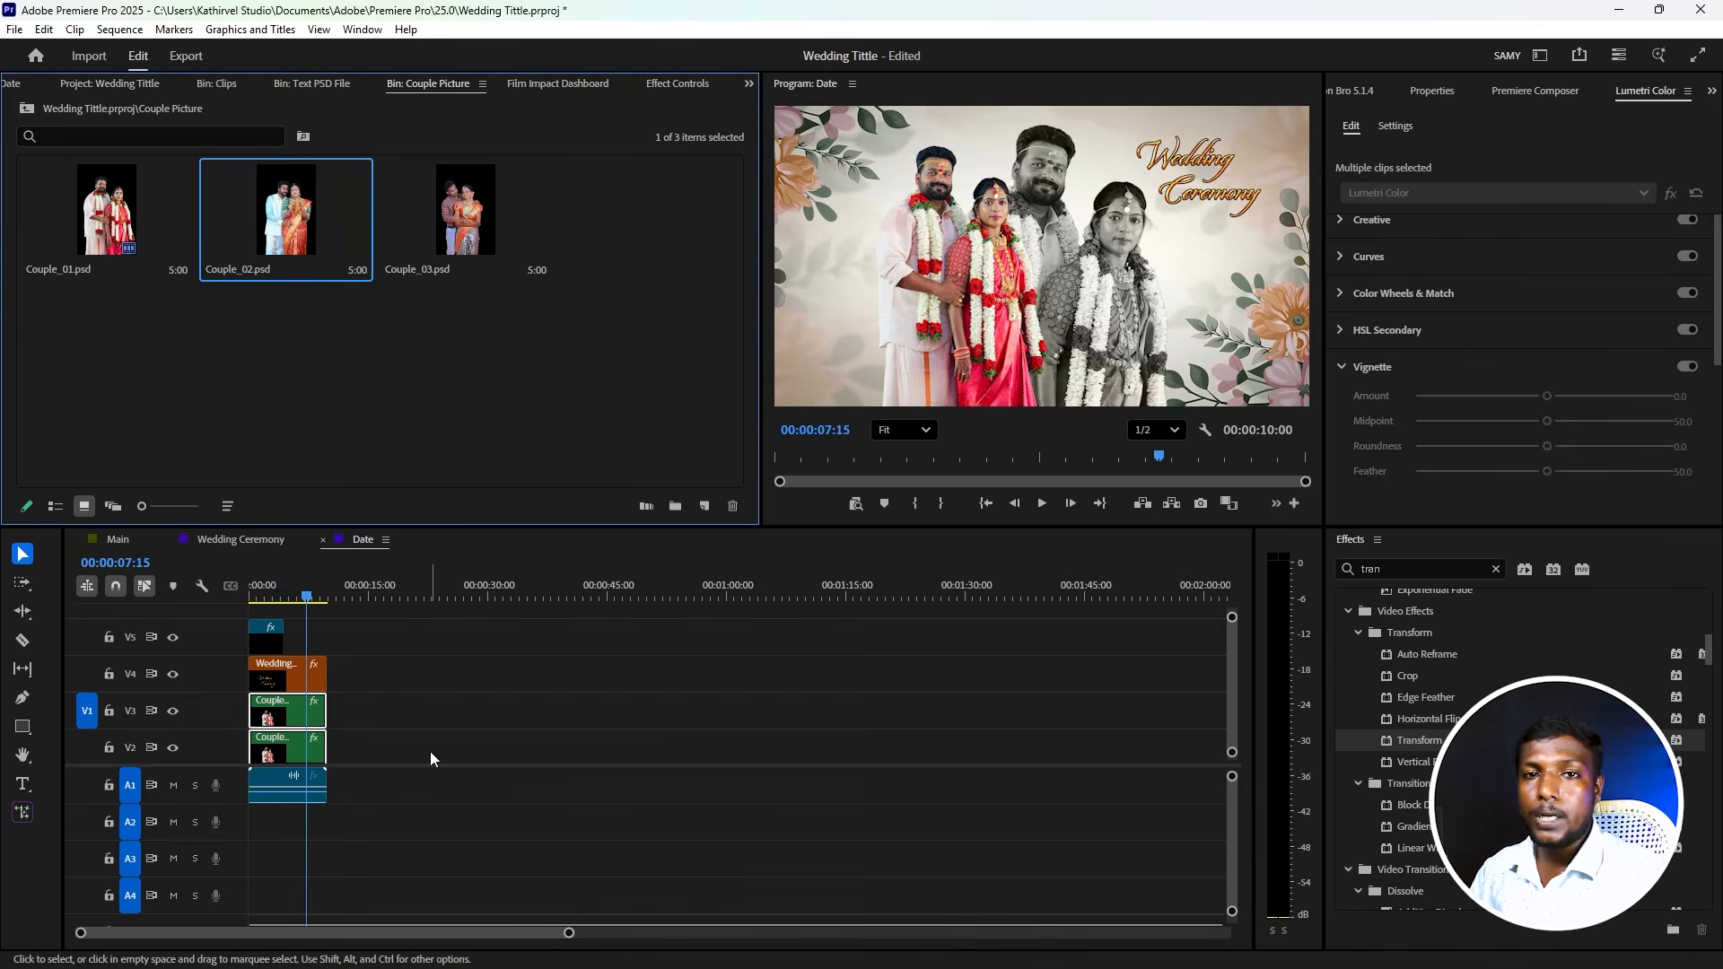
left_click_drag(303, 537, 302, 711)
left_click_drag(280, 599, 244, 604)
key("space")
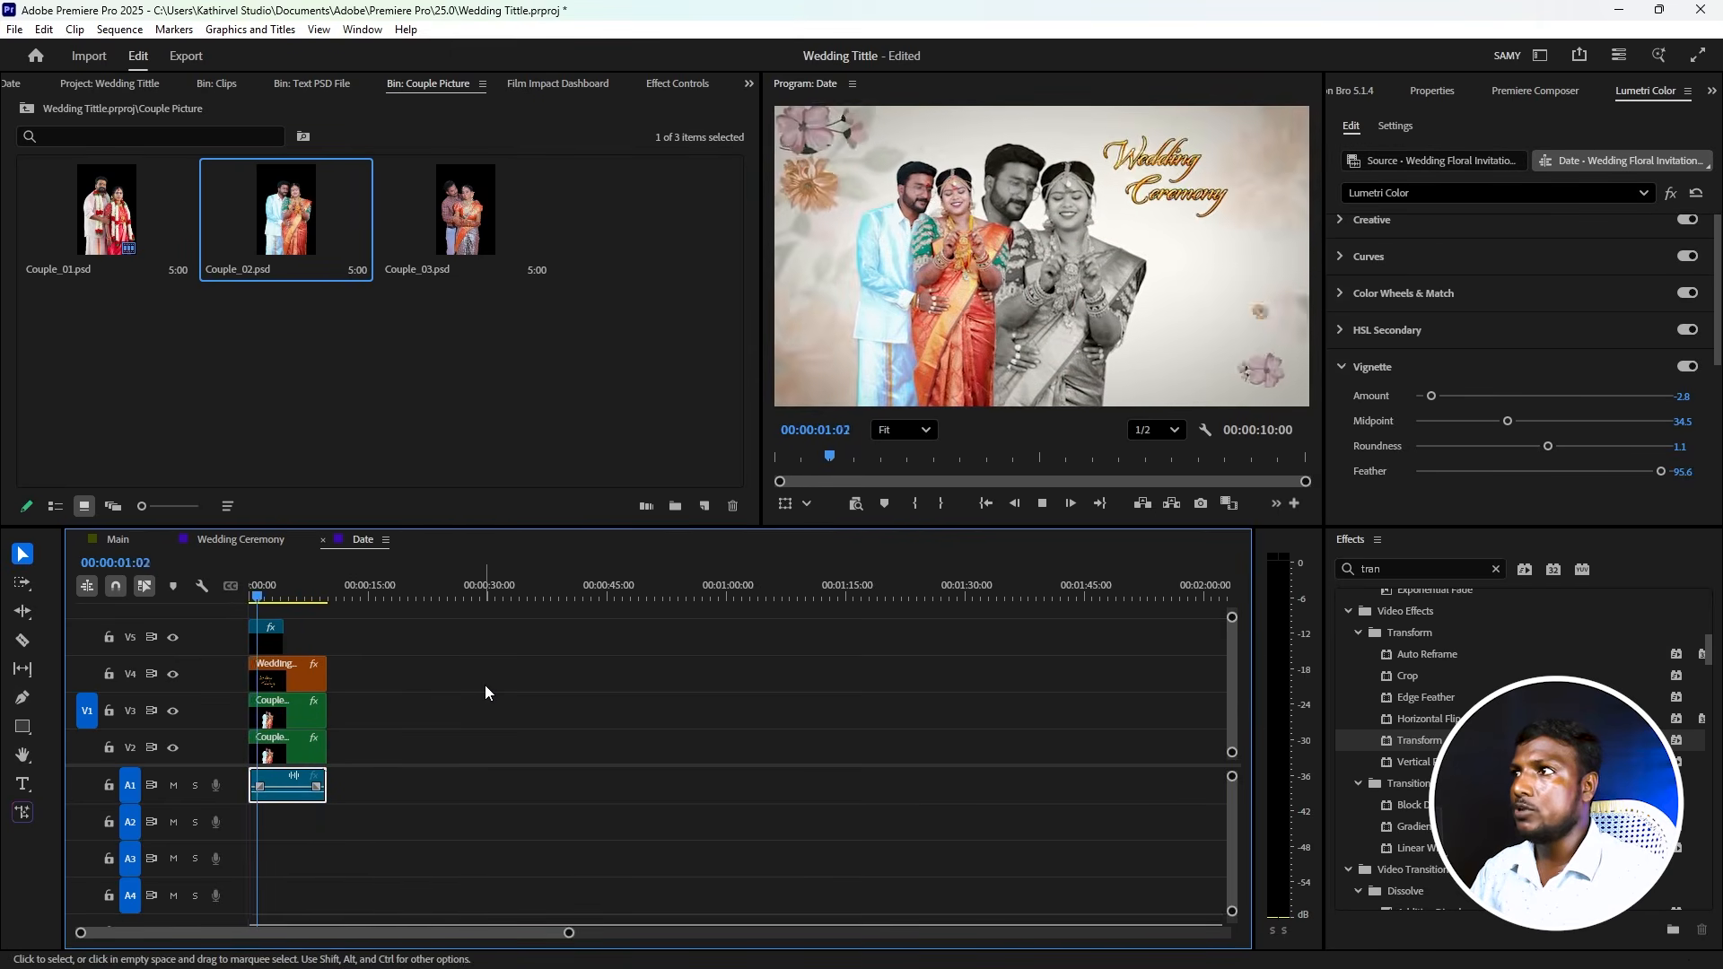
key("space")
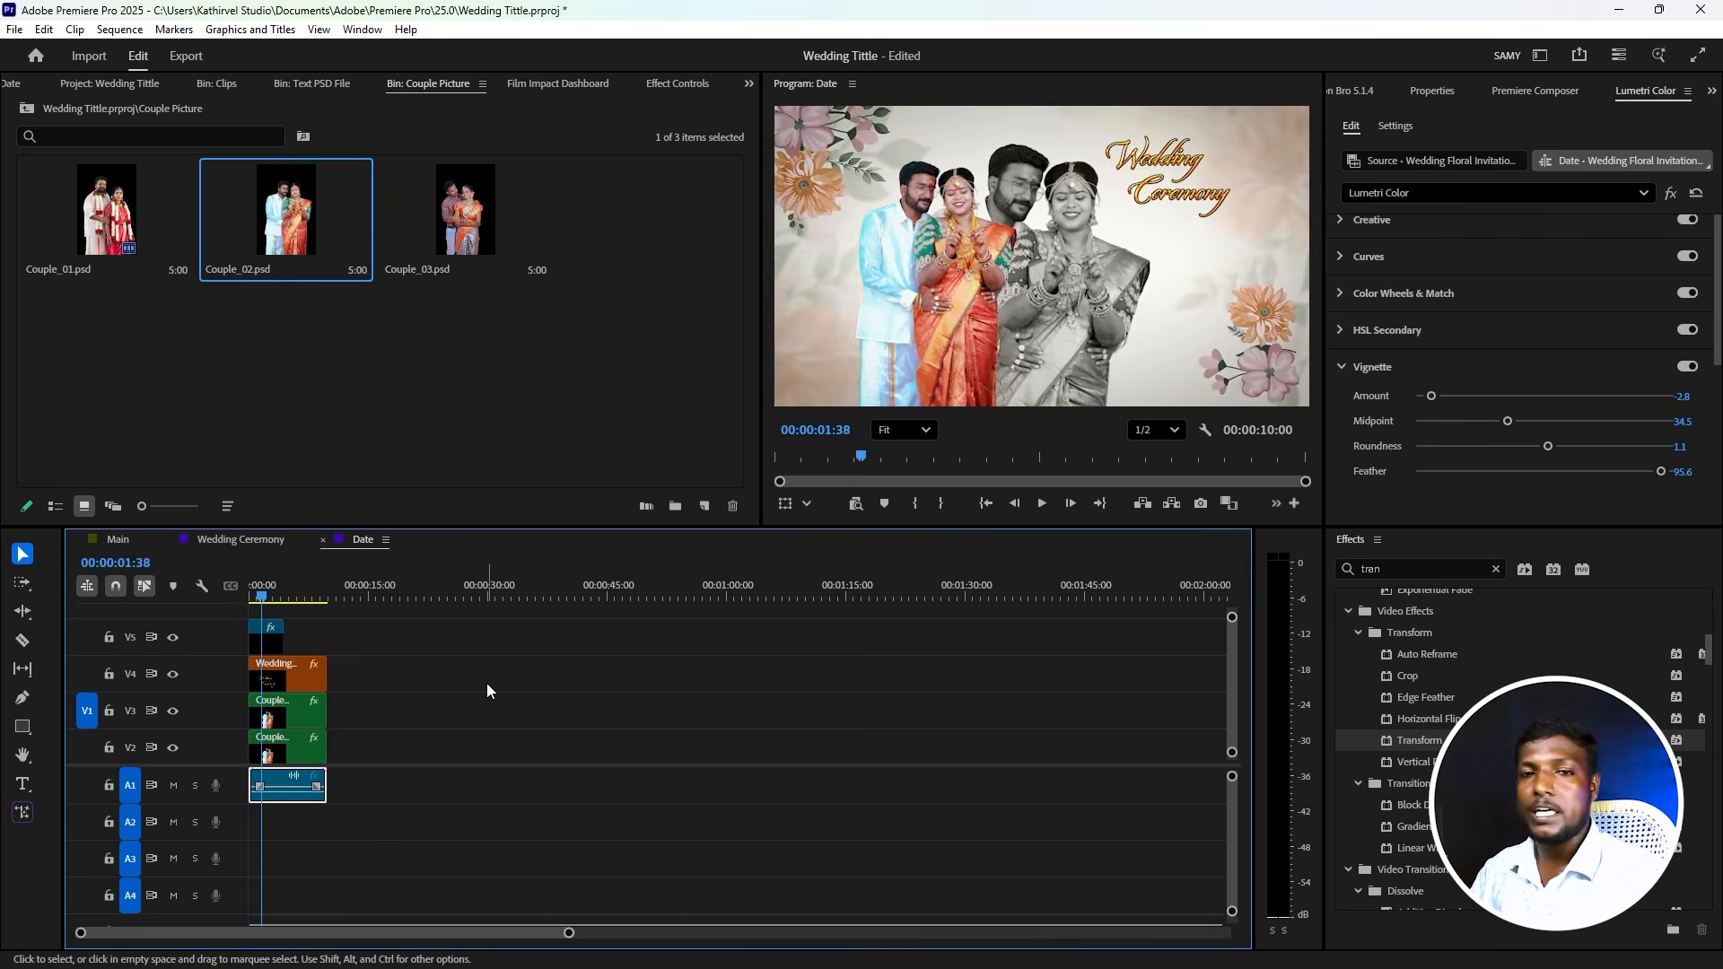
- Replace the Wedding.psd title on V4 with Date.psd from the Text PSD File bin and preview it
left_click(291, 675)
left_click(315, 81)
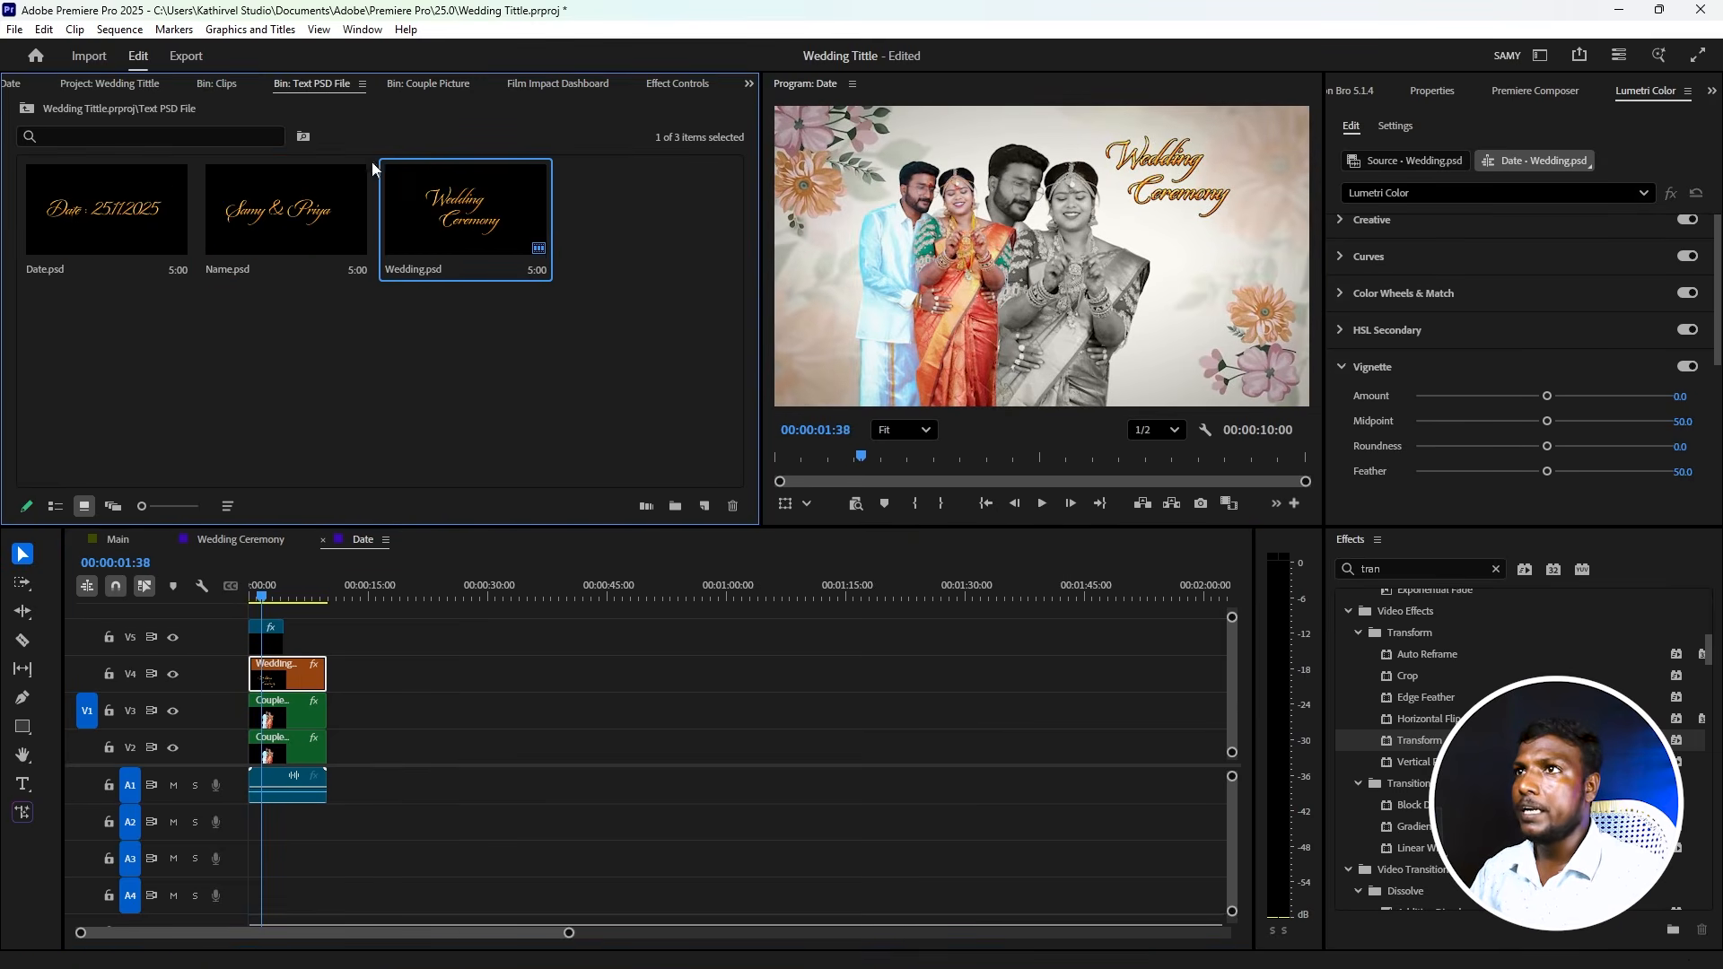
left_click(155, 230)
left_click_drag(255, 592, 277, 682)
key("space")
key("space")
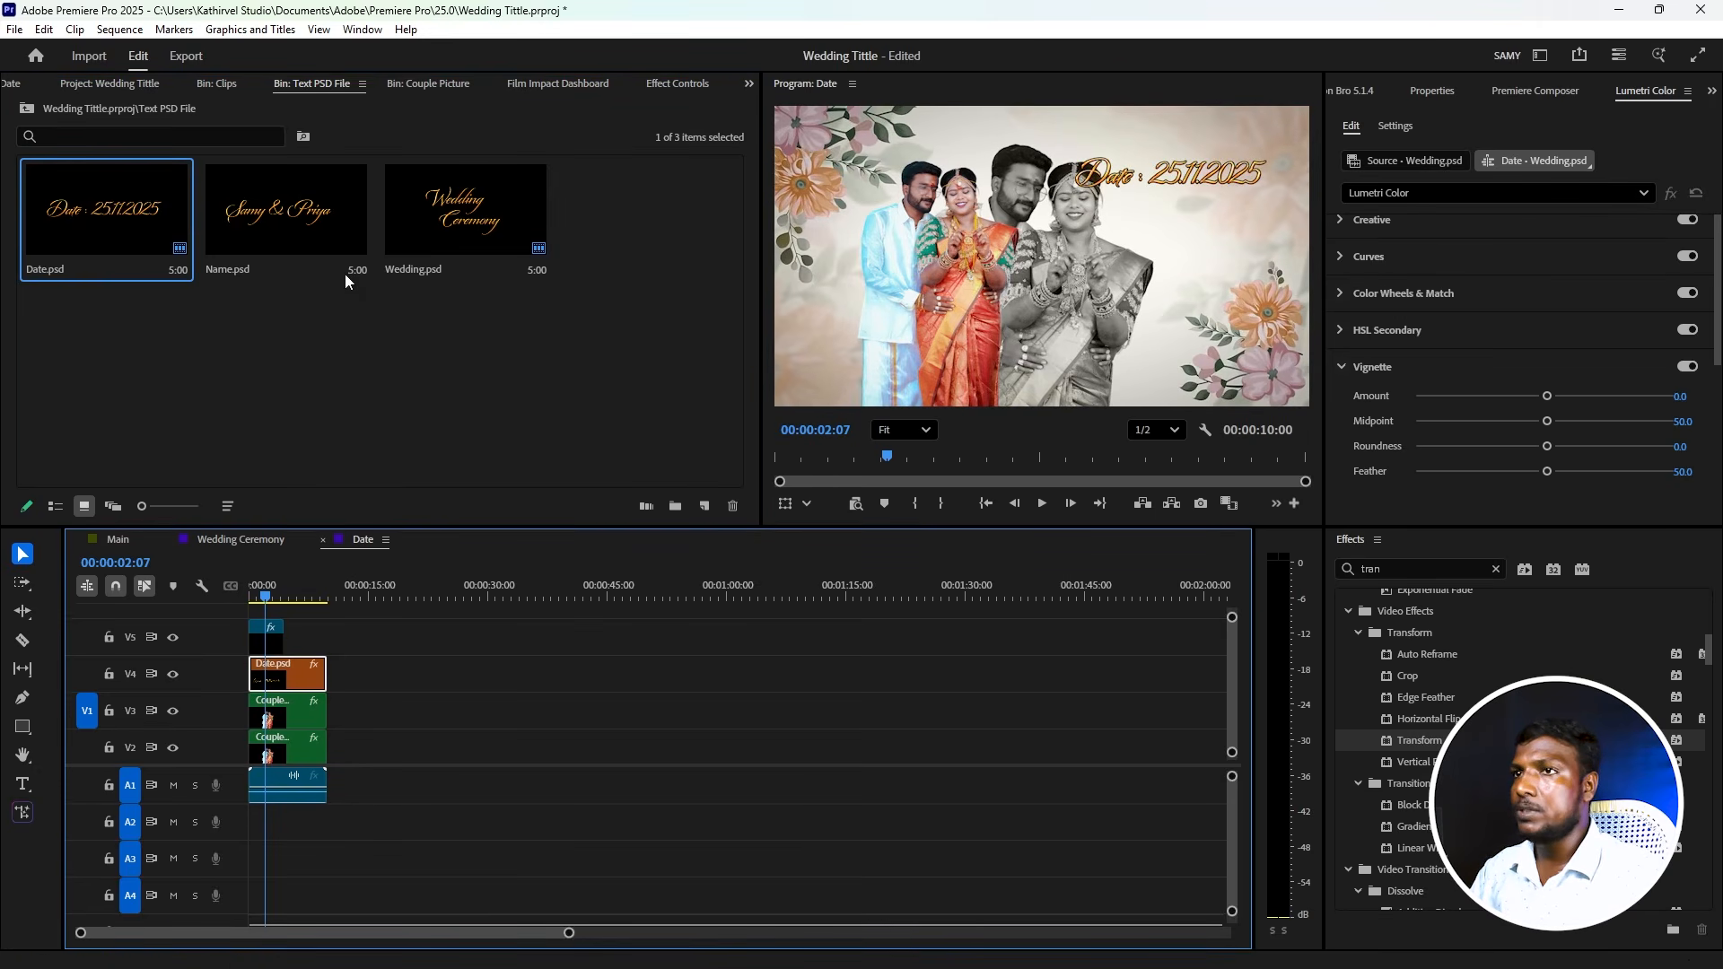
- Set the Date.psd title's scale to 45 and its horizontal position to 1510.4, and play the result
key("shift+5")
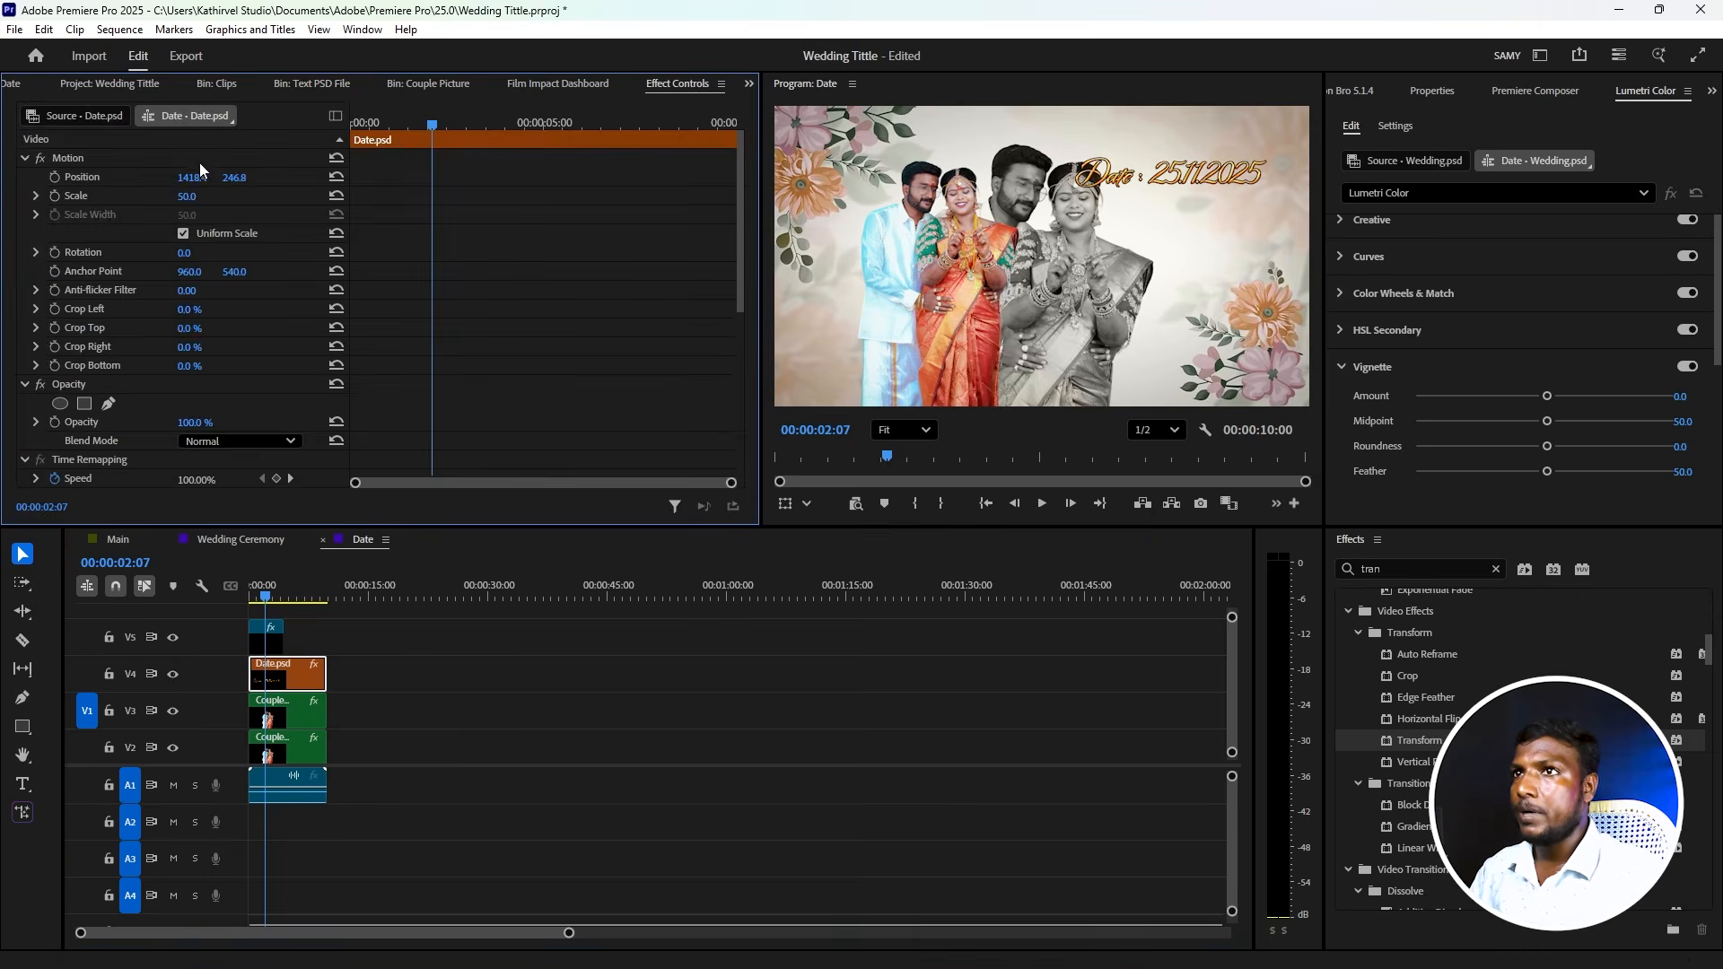
mouse_move(187, 195)
left_mouse_down()
mouse_move(230, 184)
mouse_move(182, 225)
mouse_move(192, 199)
left_mouse_up()
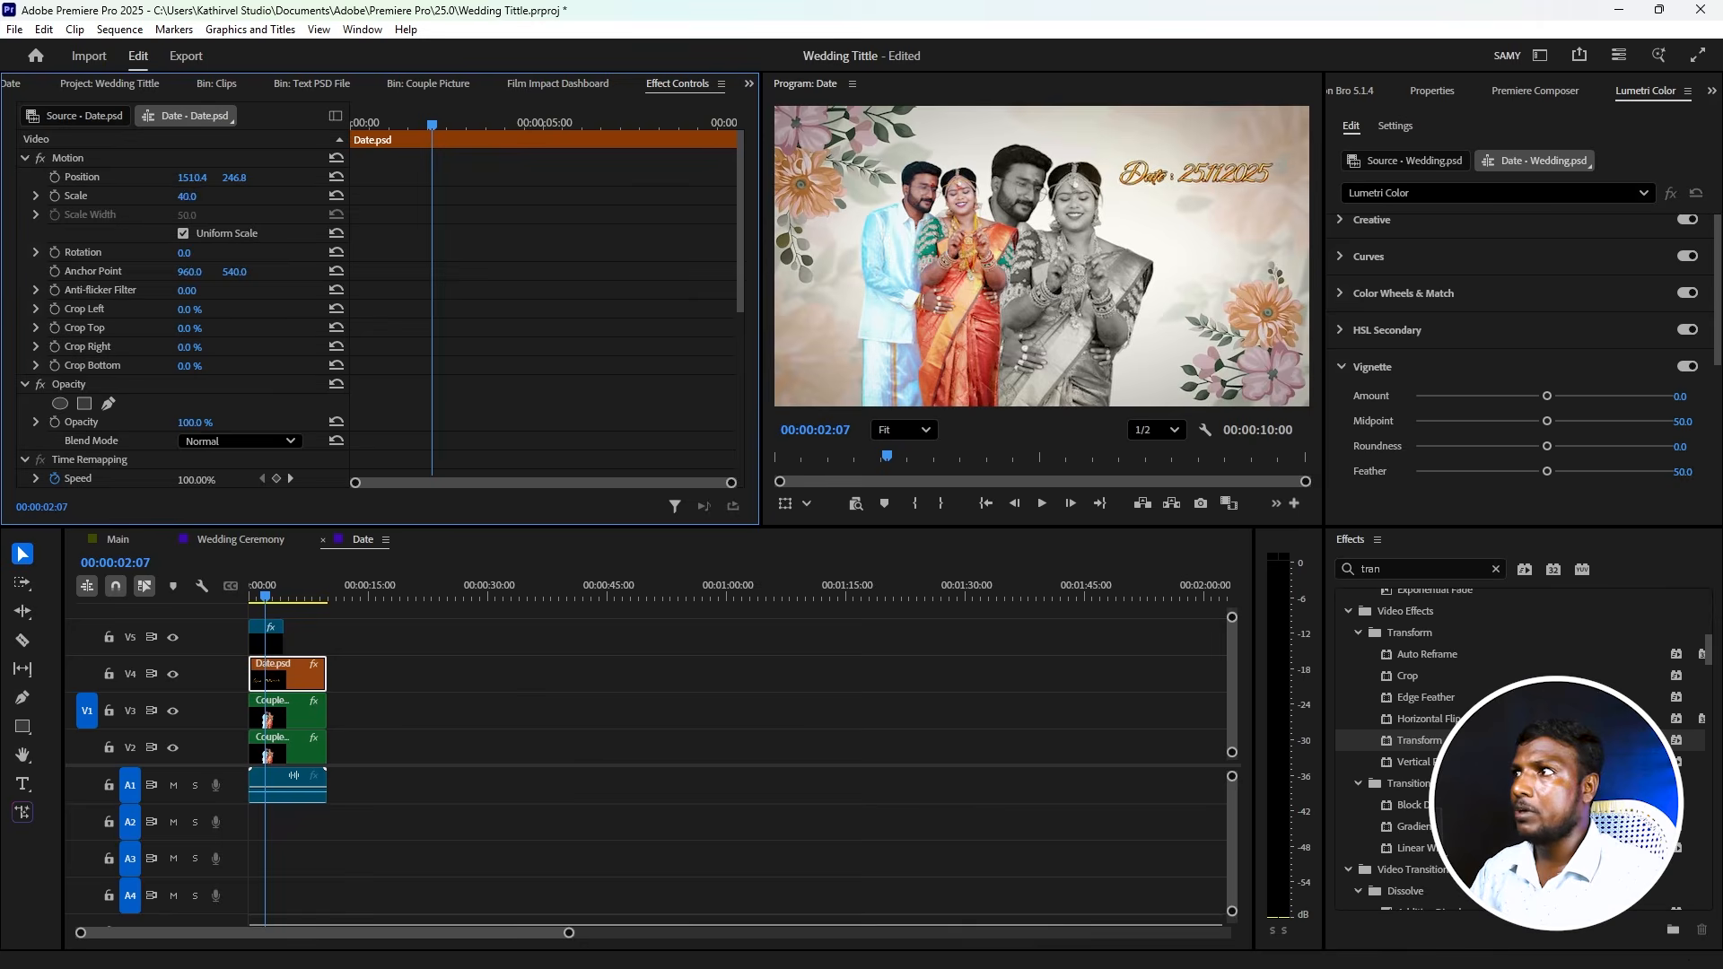
key("space")
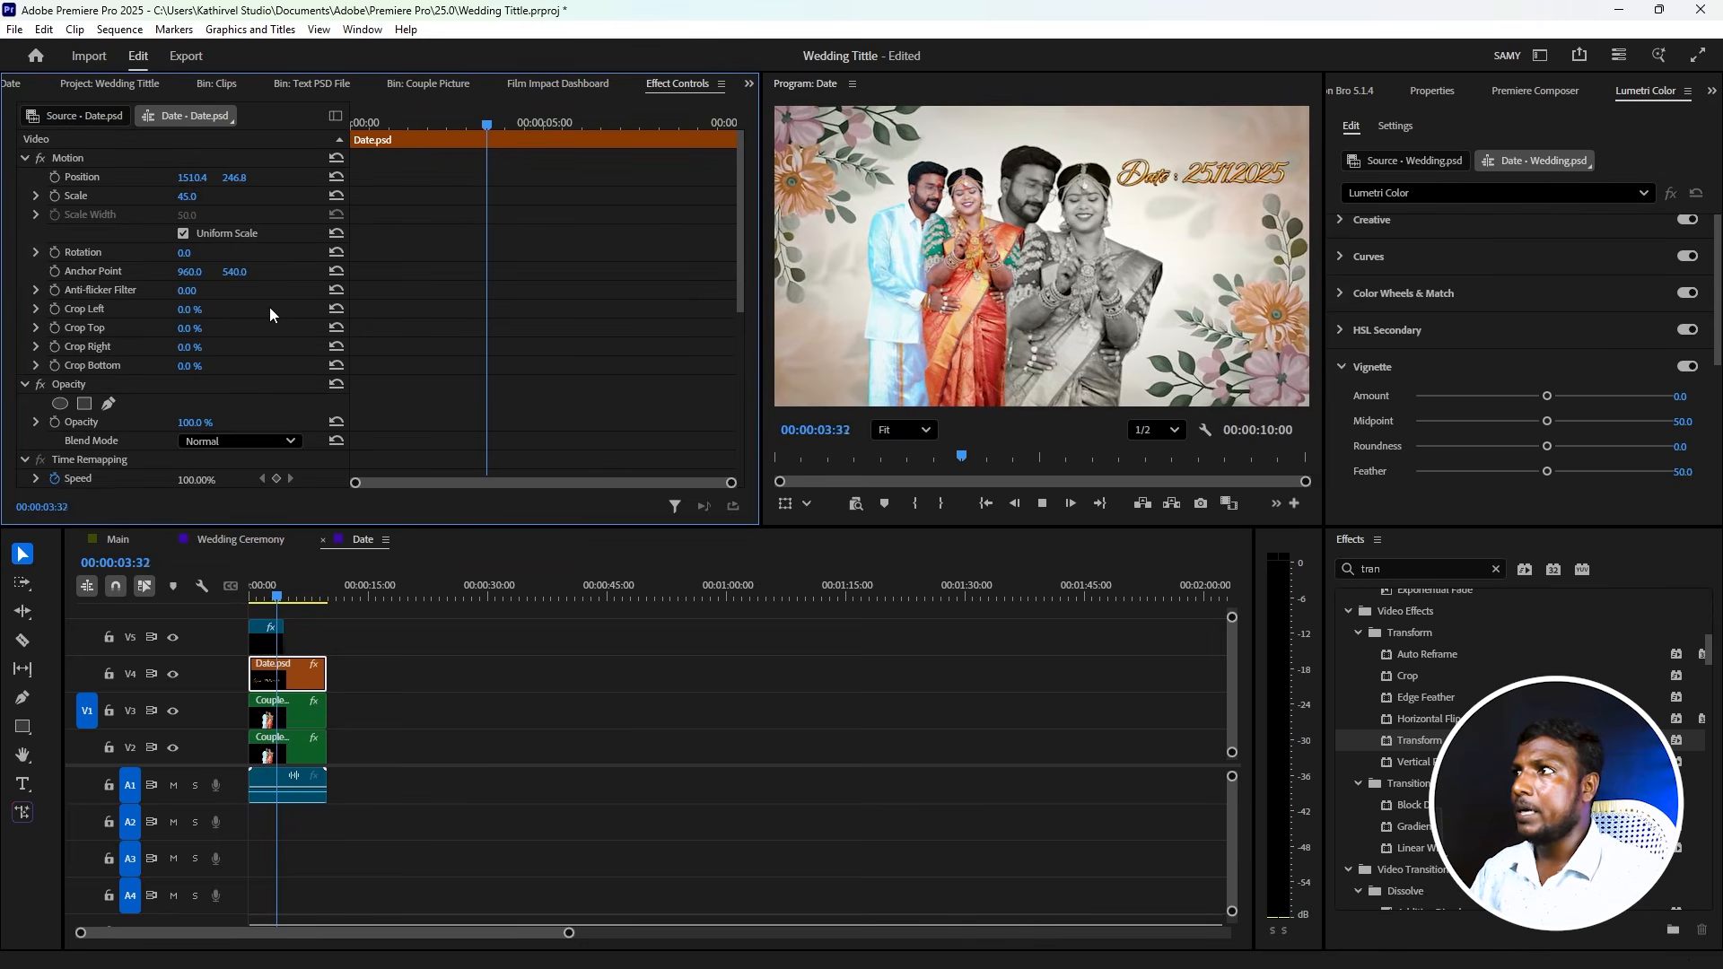
key("space")
- Adjust the horizontal position of the Lights Transition Overlay clip on V5 to suit the date title, and preview it from the start
left_click(266, 645)
left_click_drag(286, 596, 263, 596)
left_click(266, 639)
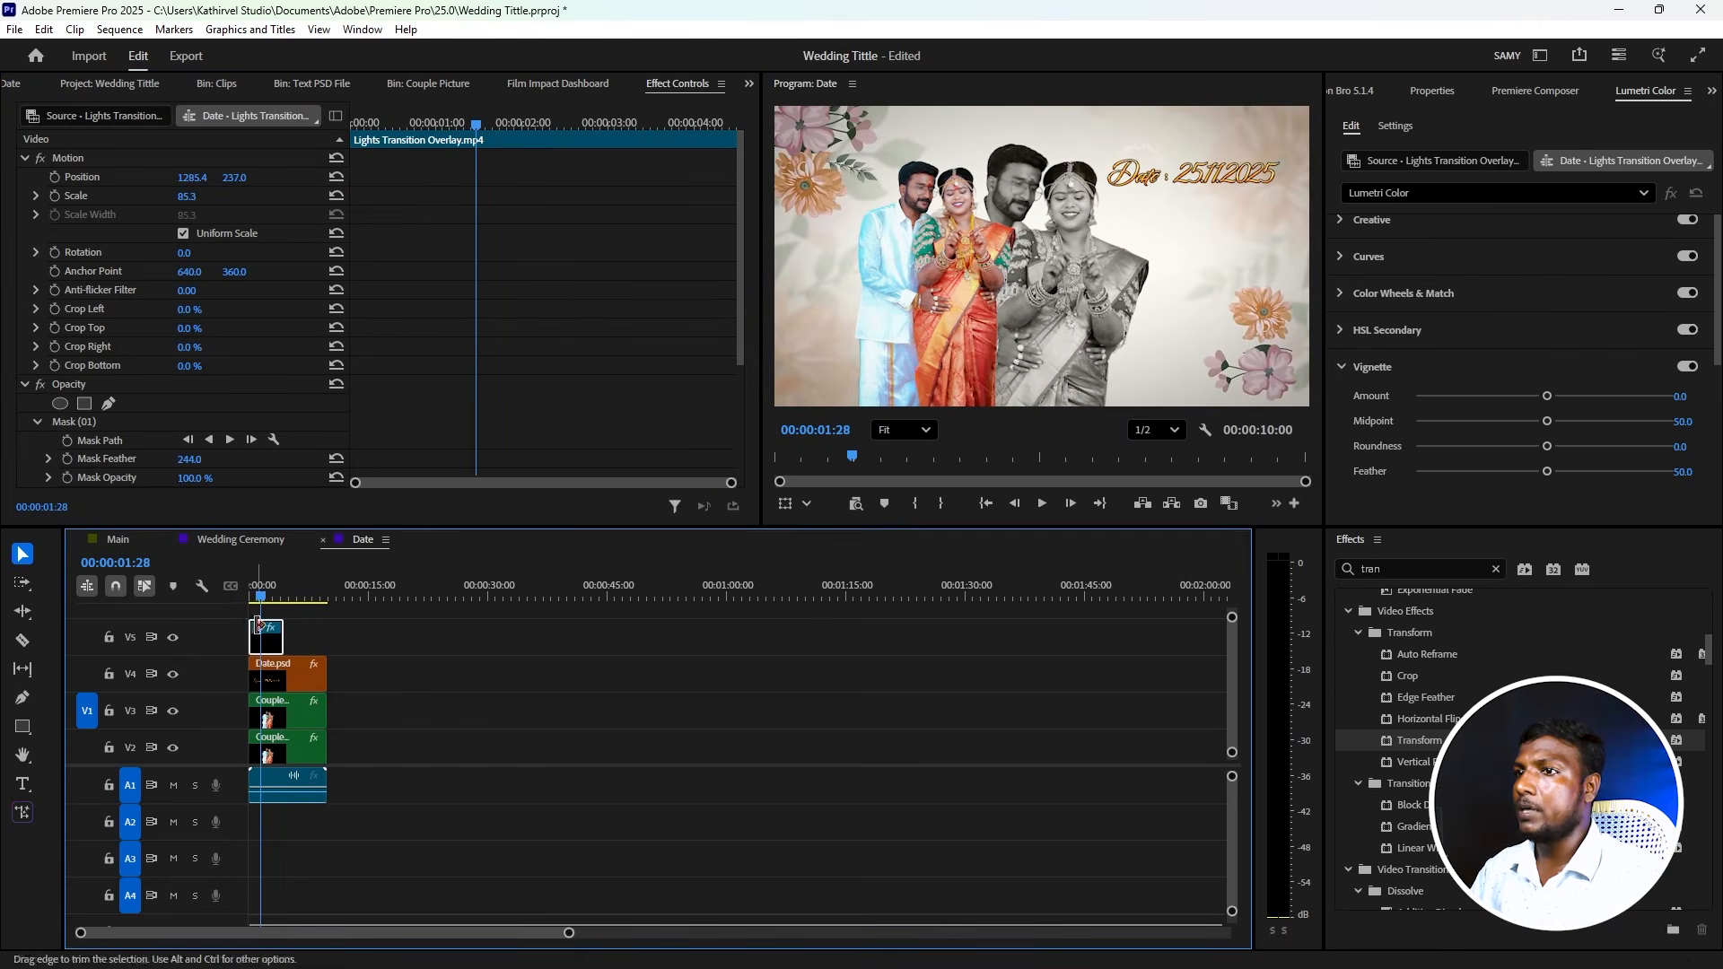
left_click(166, 179)
left_click_drag(193, 178, 309, 178)
key("space")
left_click_drag(288, 588, 240, 604)
key("space")
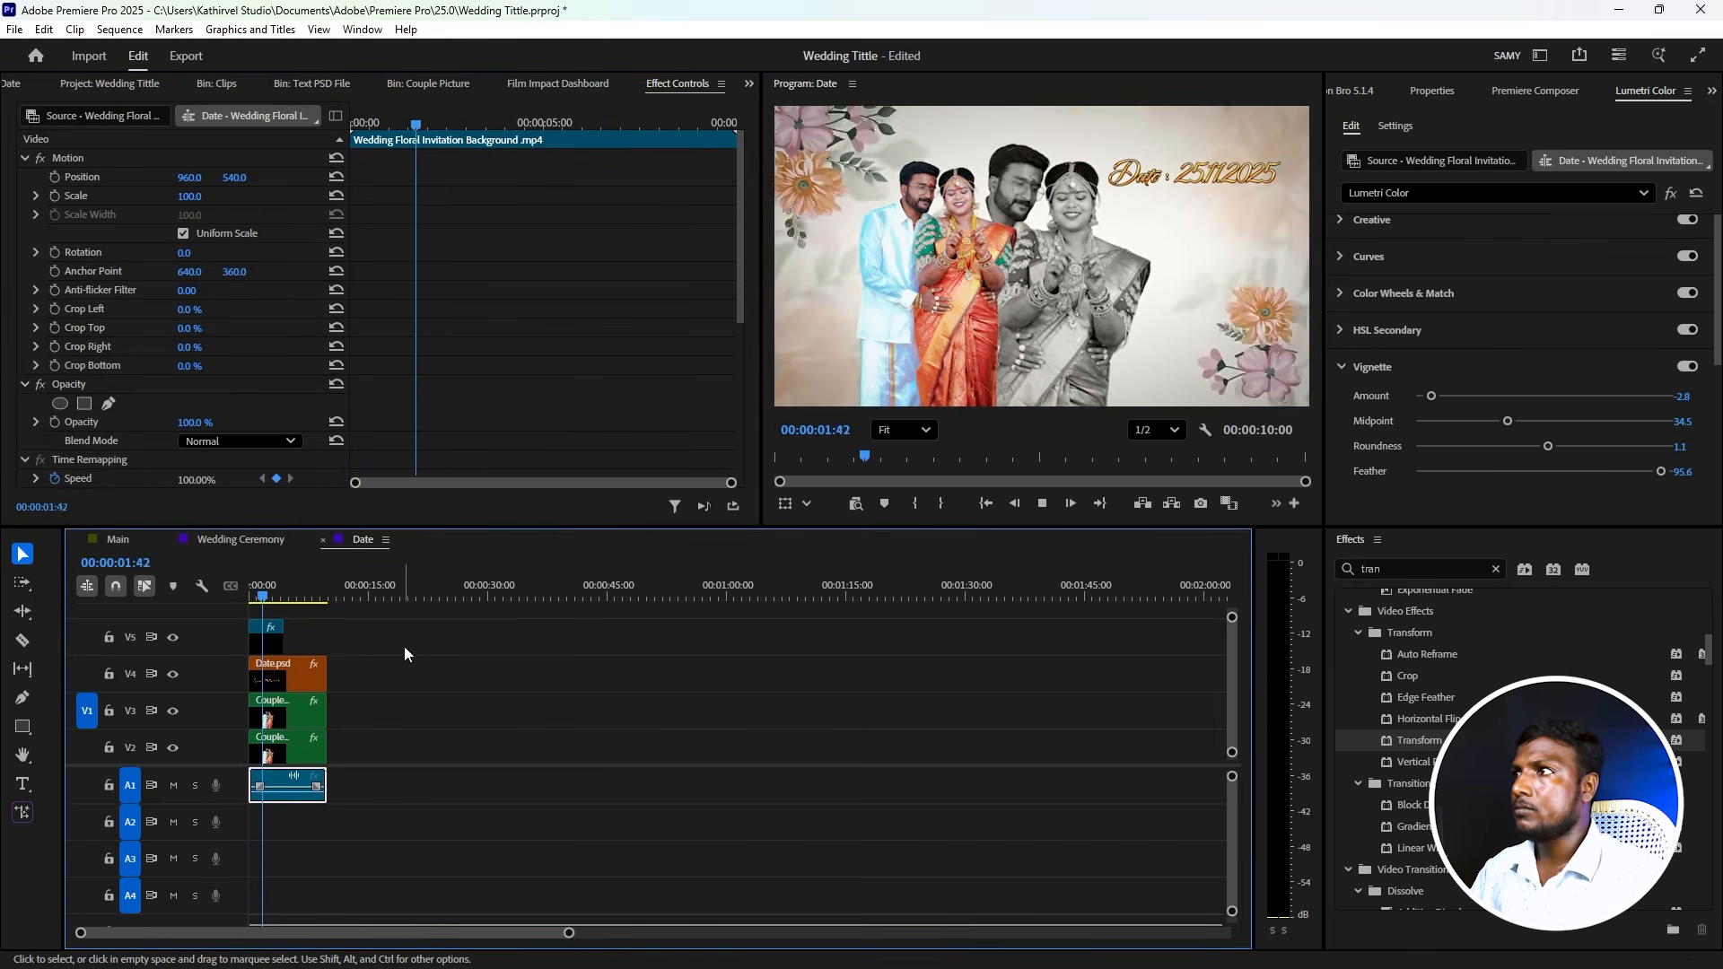
key("space")
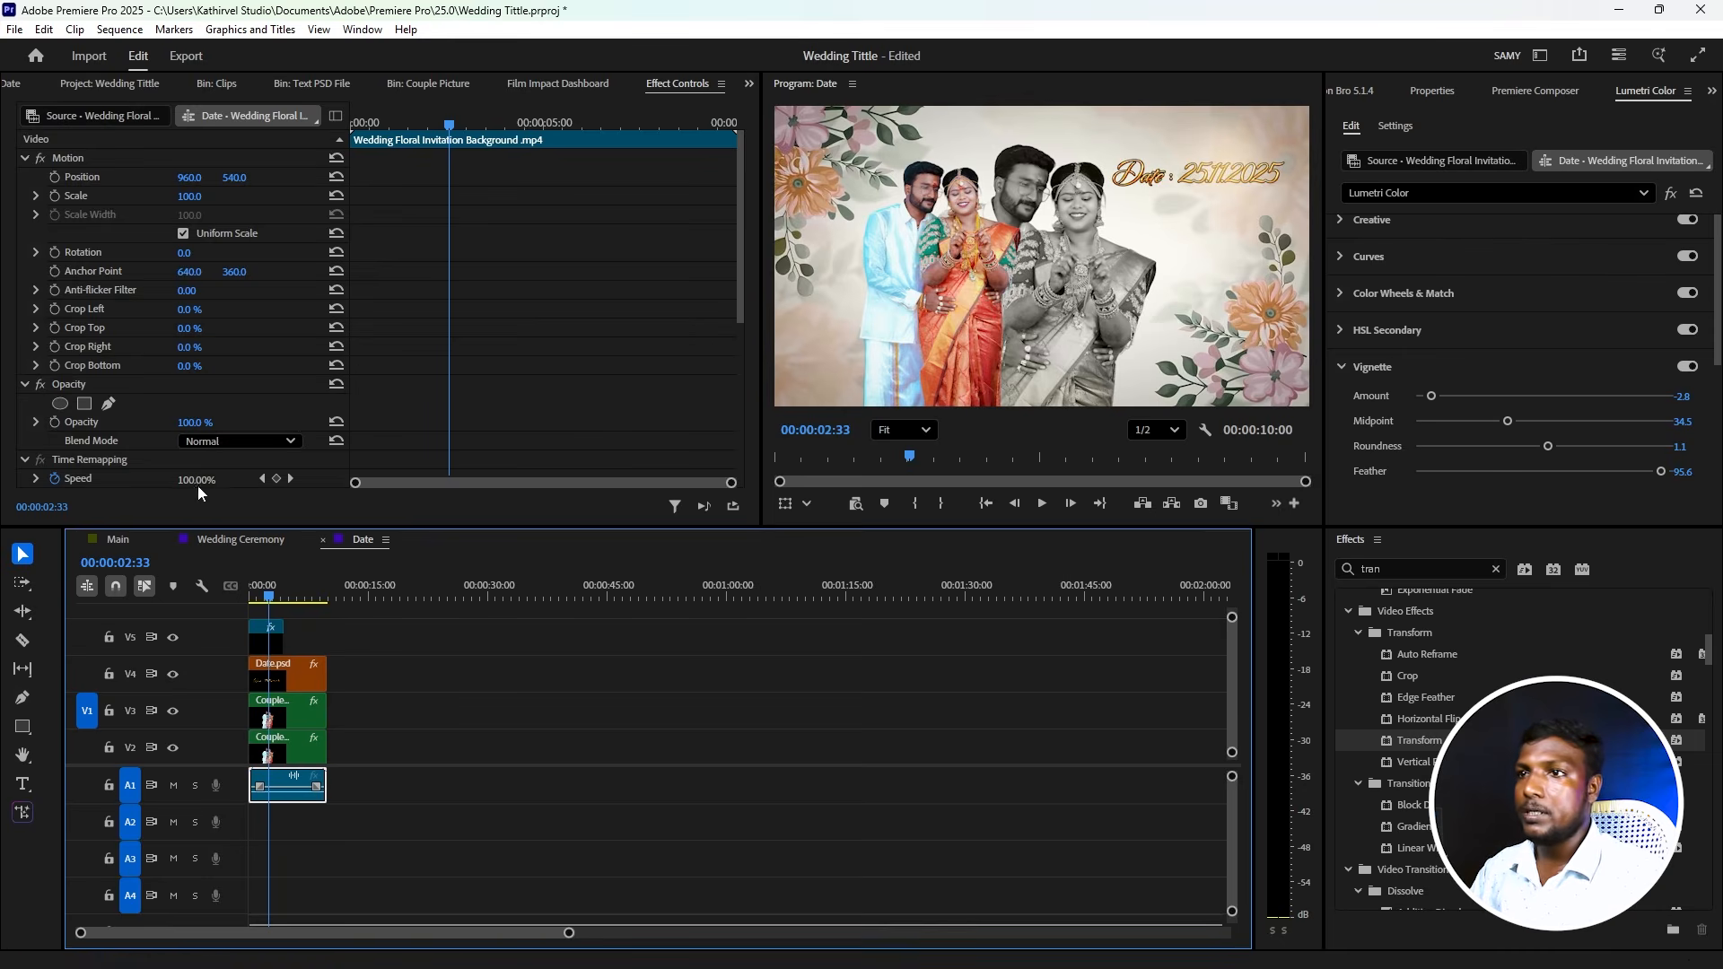
- Open the Couple Name sequence and set the label colour of both couple clips on V2 and V3 to Green
key("shift+1")
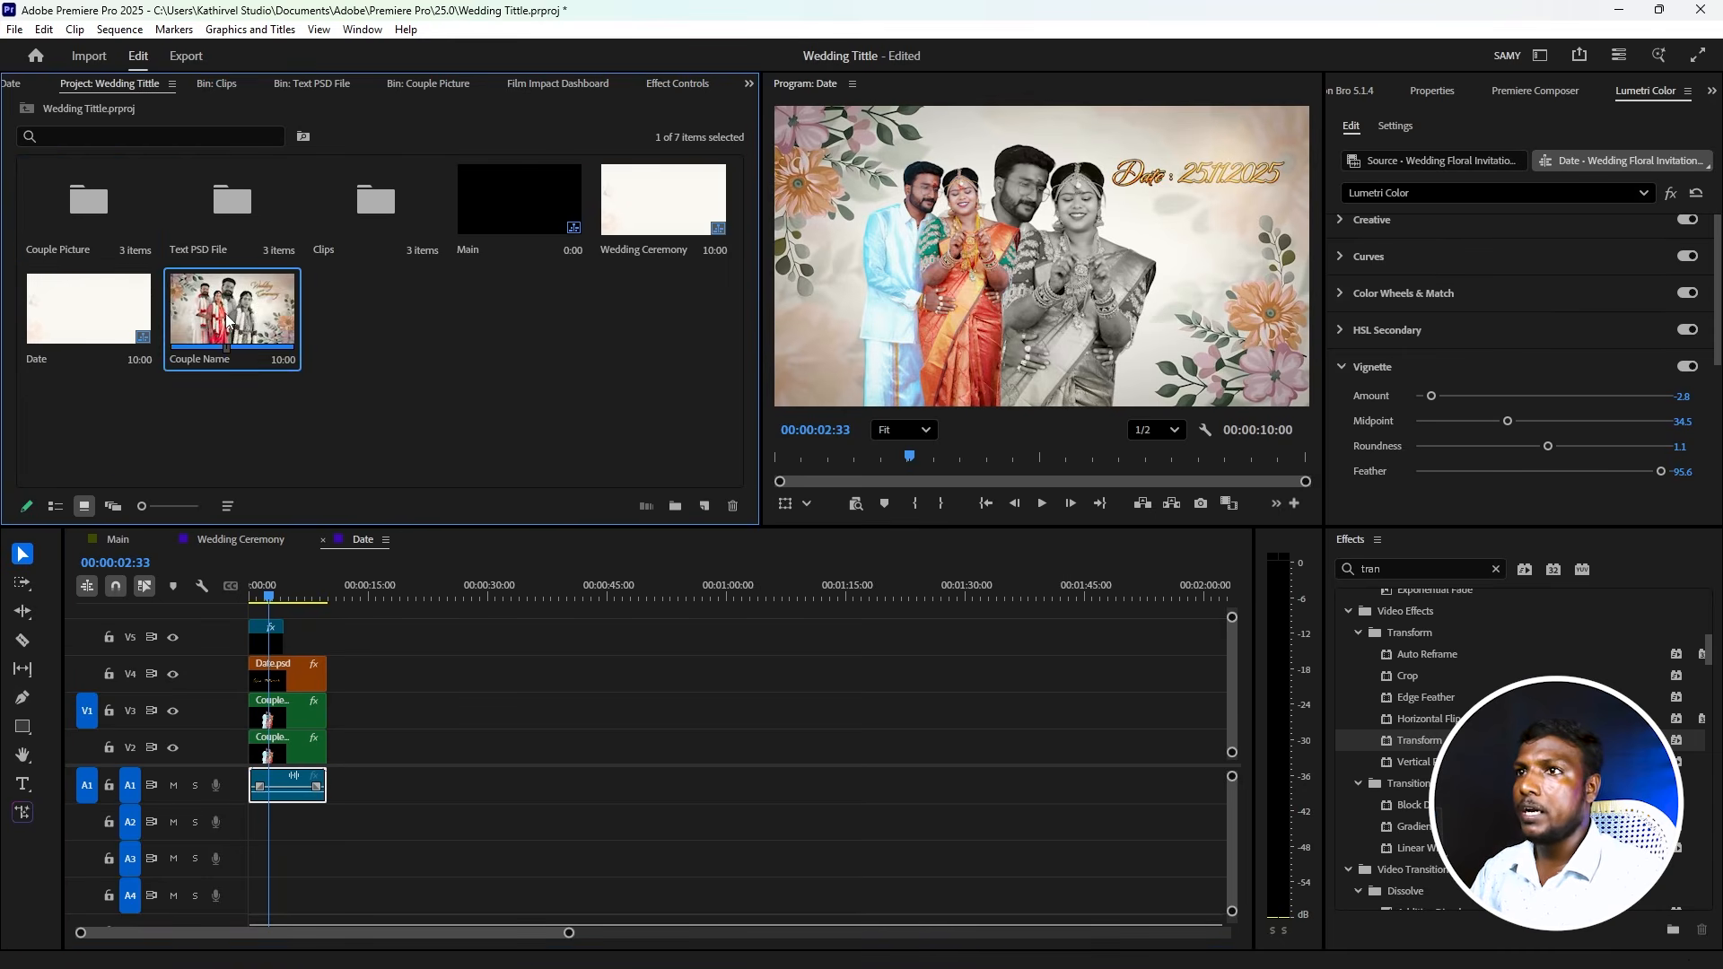
double_click(225, 314)
left_click_drag(357, 743, 279, 713)
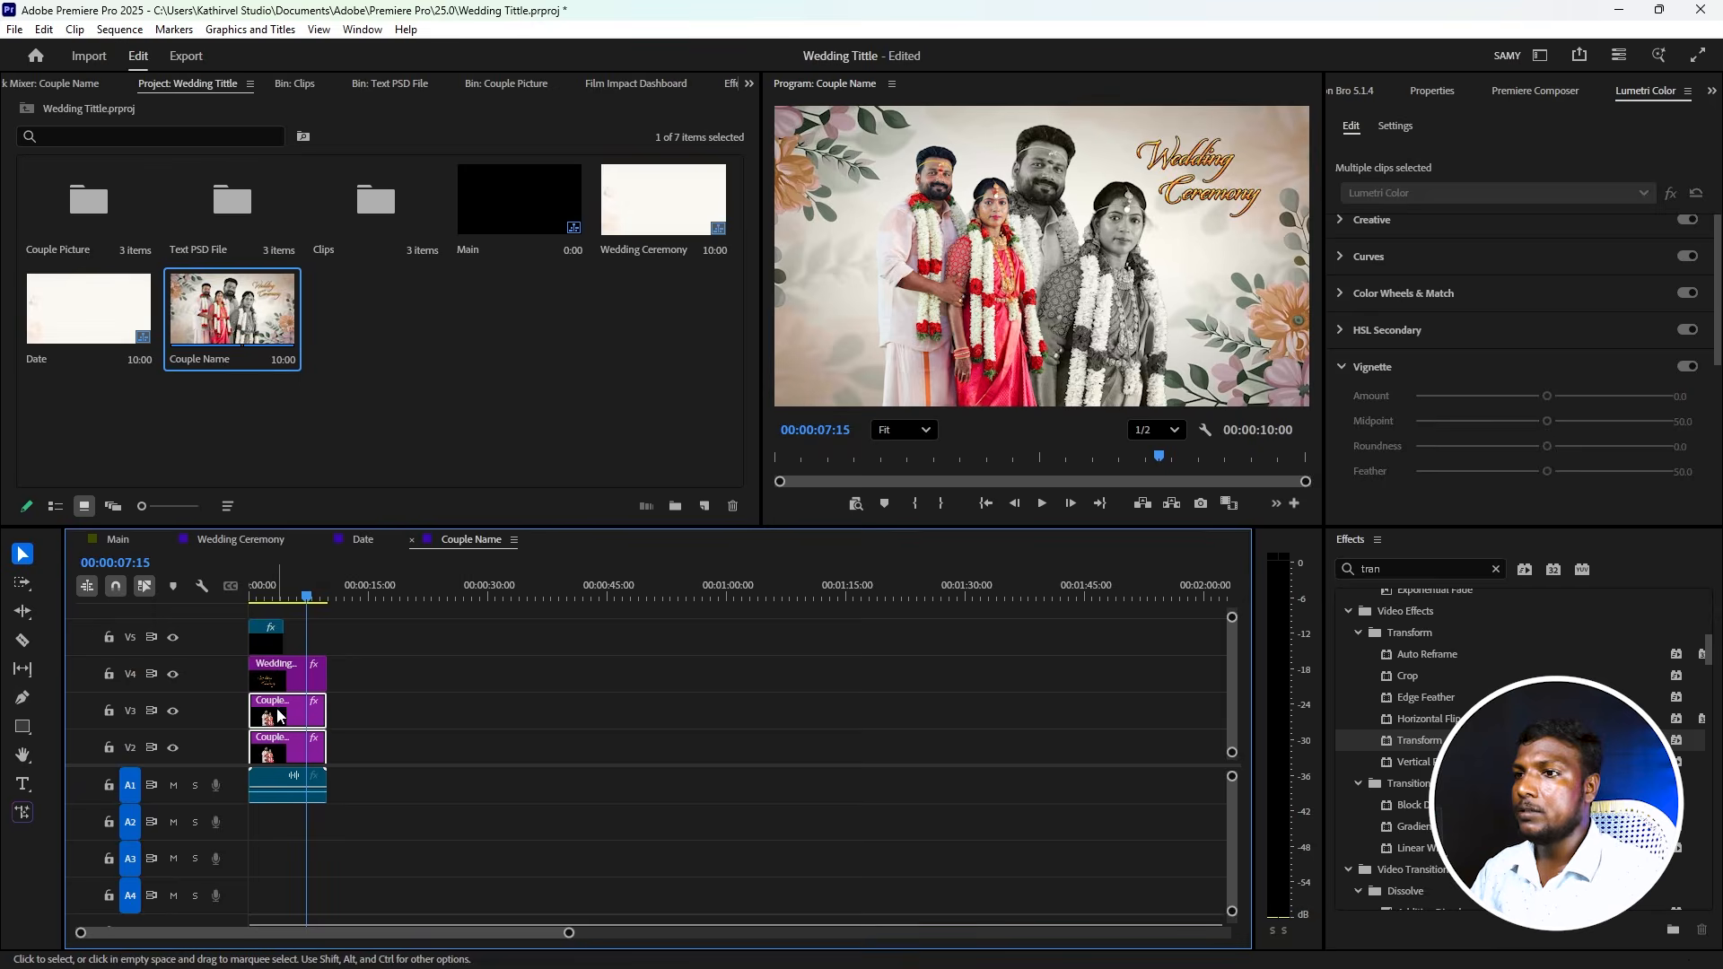
right_click(278, 712)
mouse_move(339, 608)
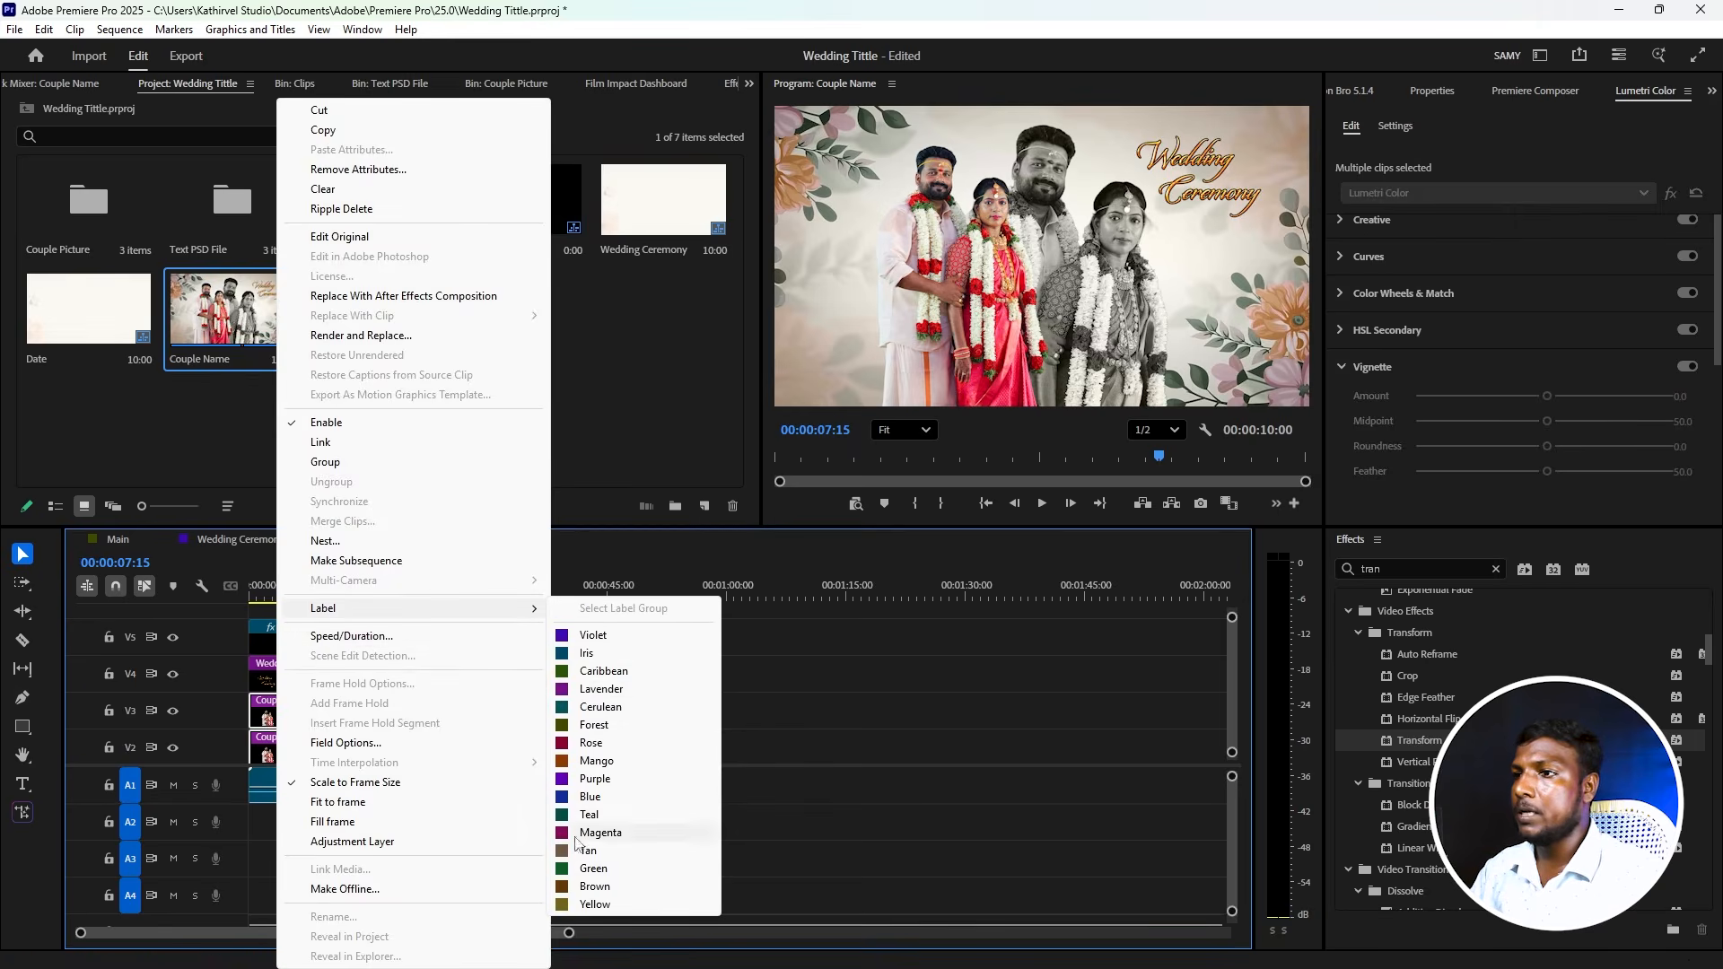
left_click(589, 871)
- Set the label colour of the Wedding.psd title on V4 of the Couple Name sequence to Mango
right_click(284, 666)
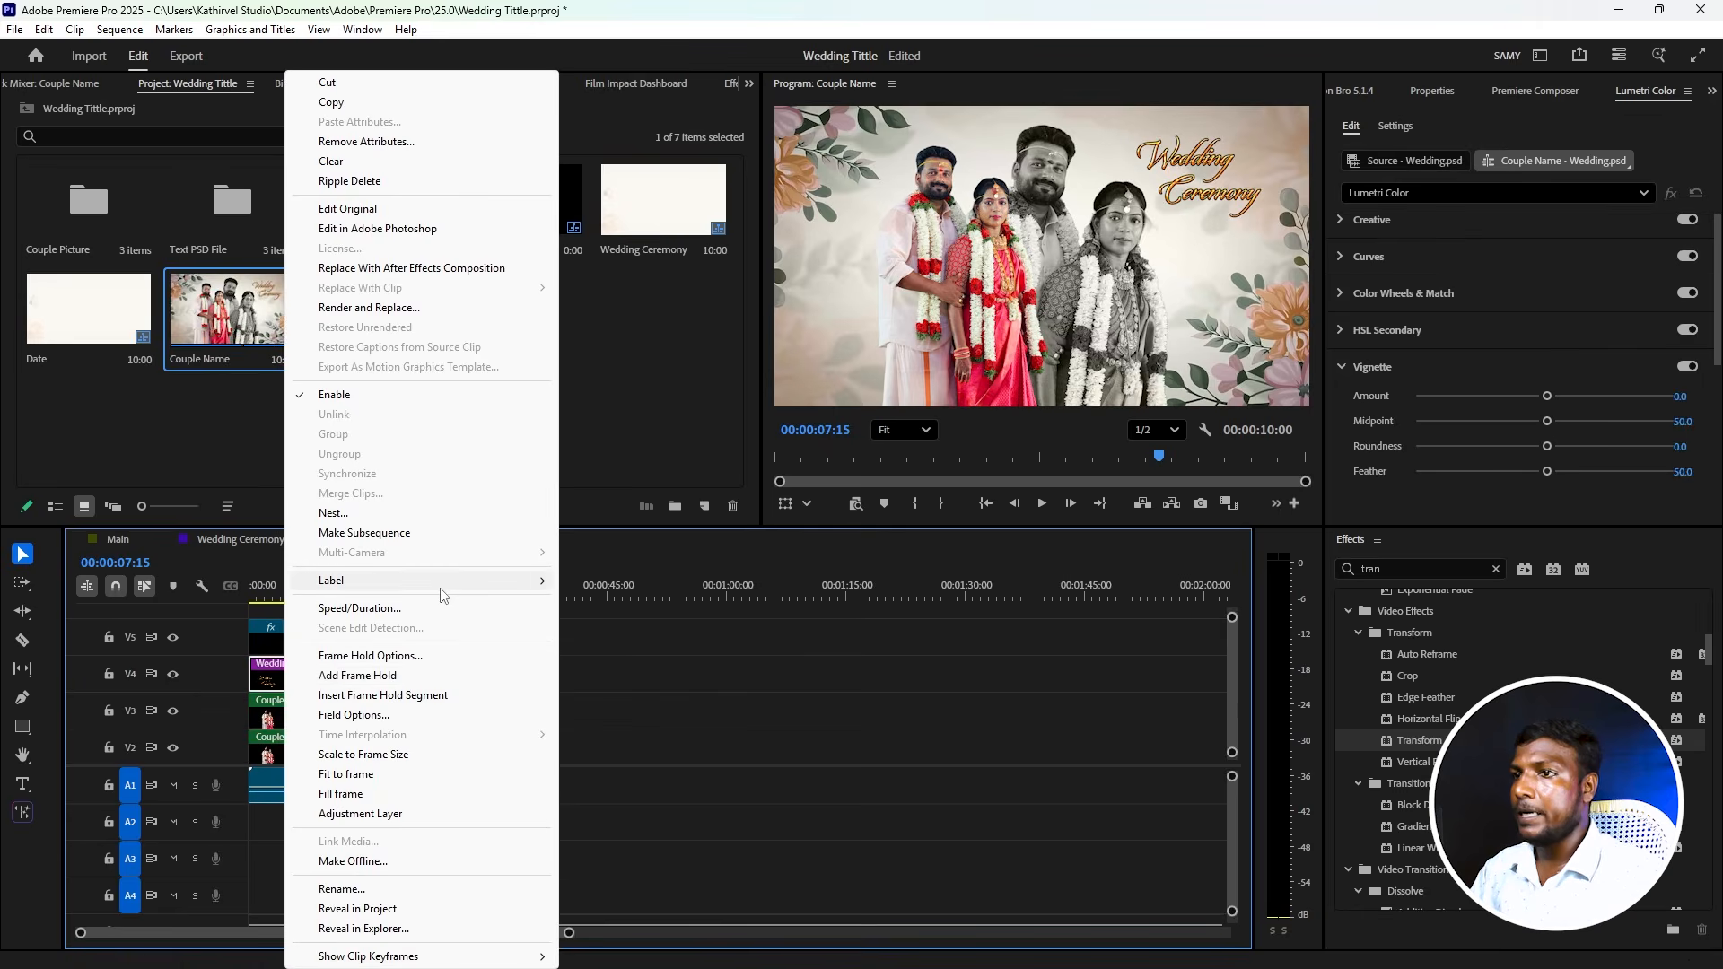
mouse_move(442, 583)
left_click(604, 734)
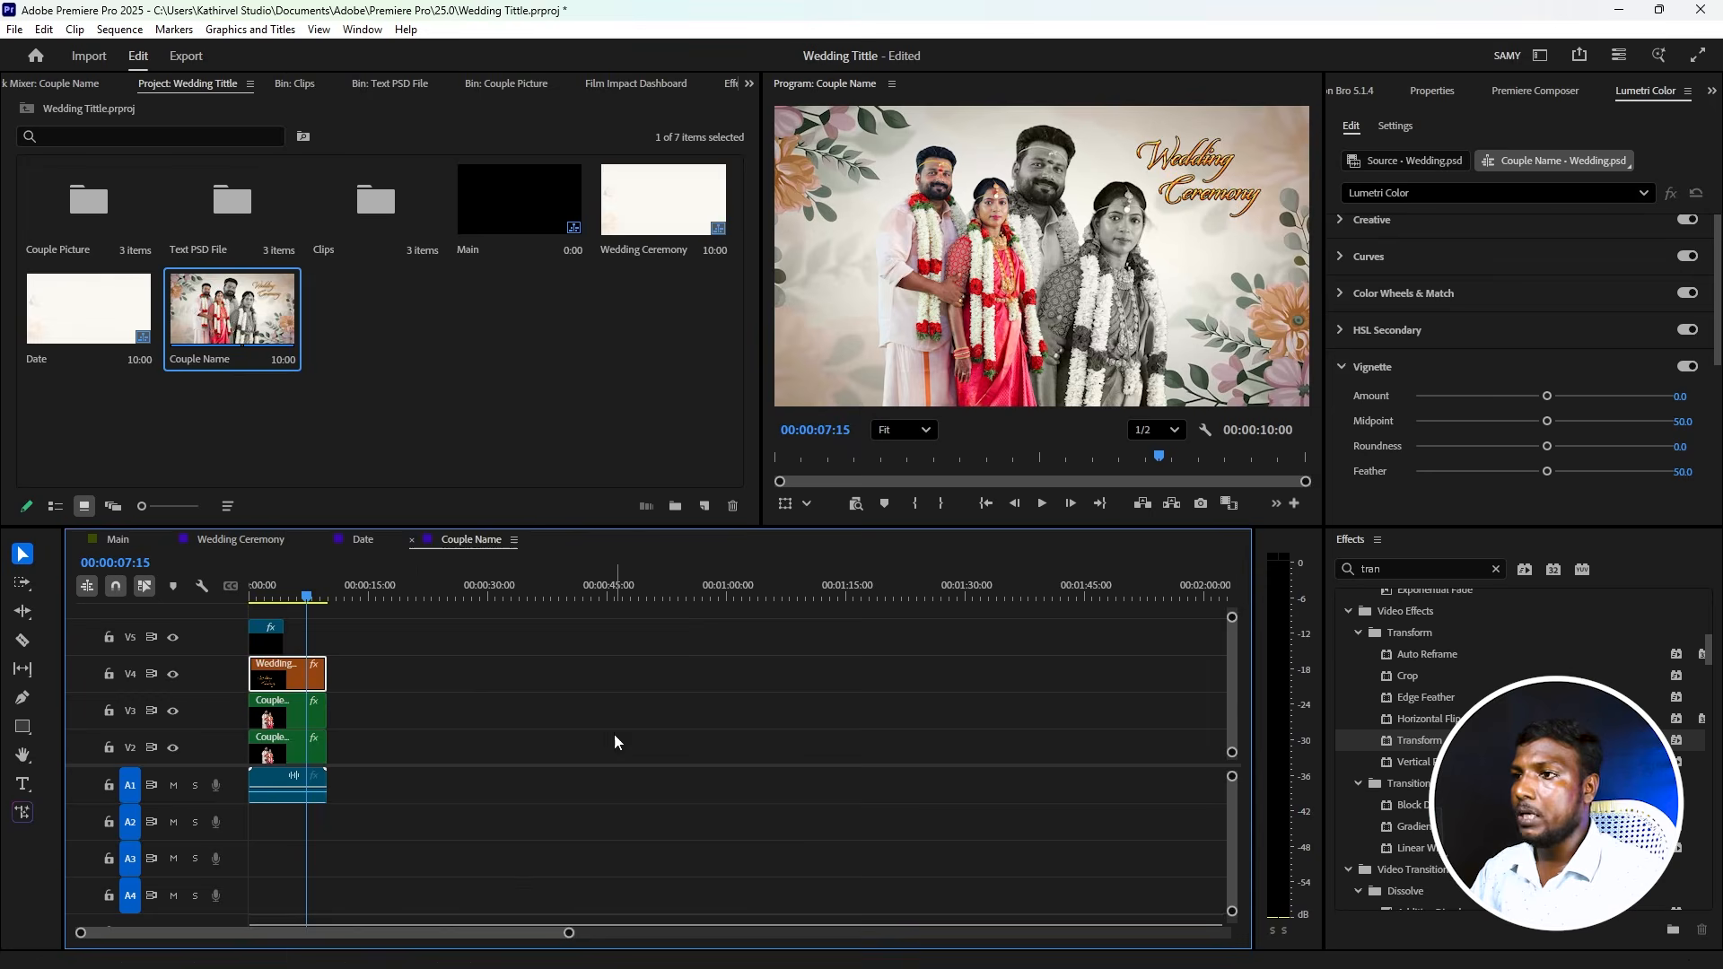
- Replace both couple clips on V2 and V3 of the Couple Name sequence with Couple_03.psd
left_click_drag(422, 719, 316, 748)
left_click(392, 736)
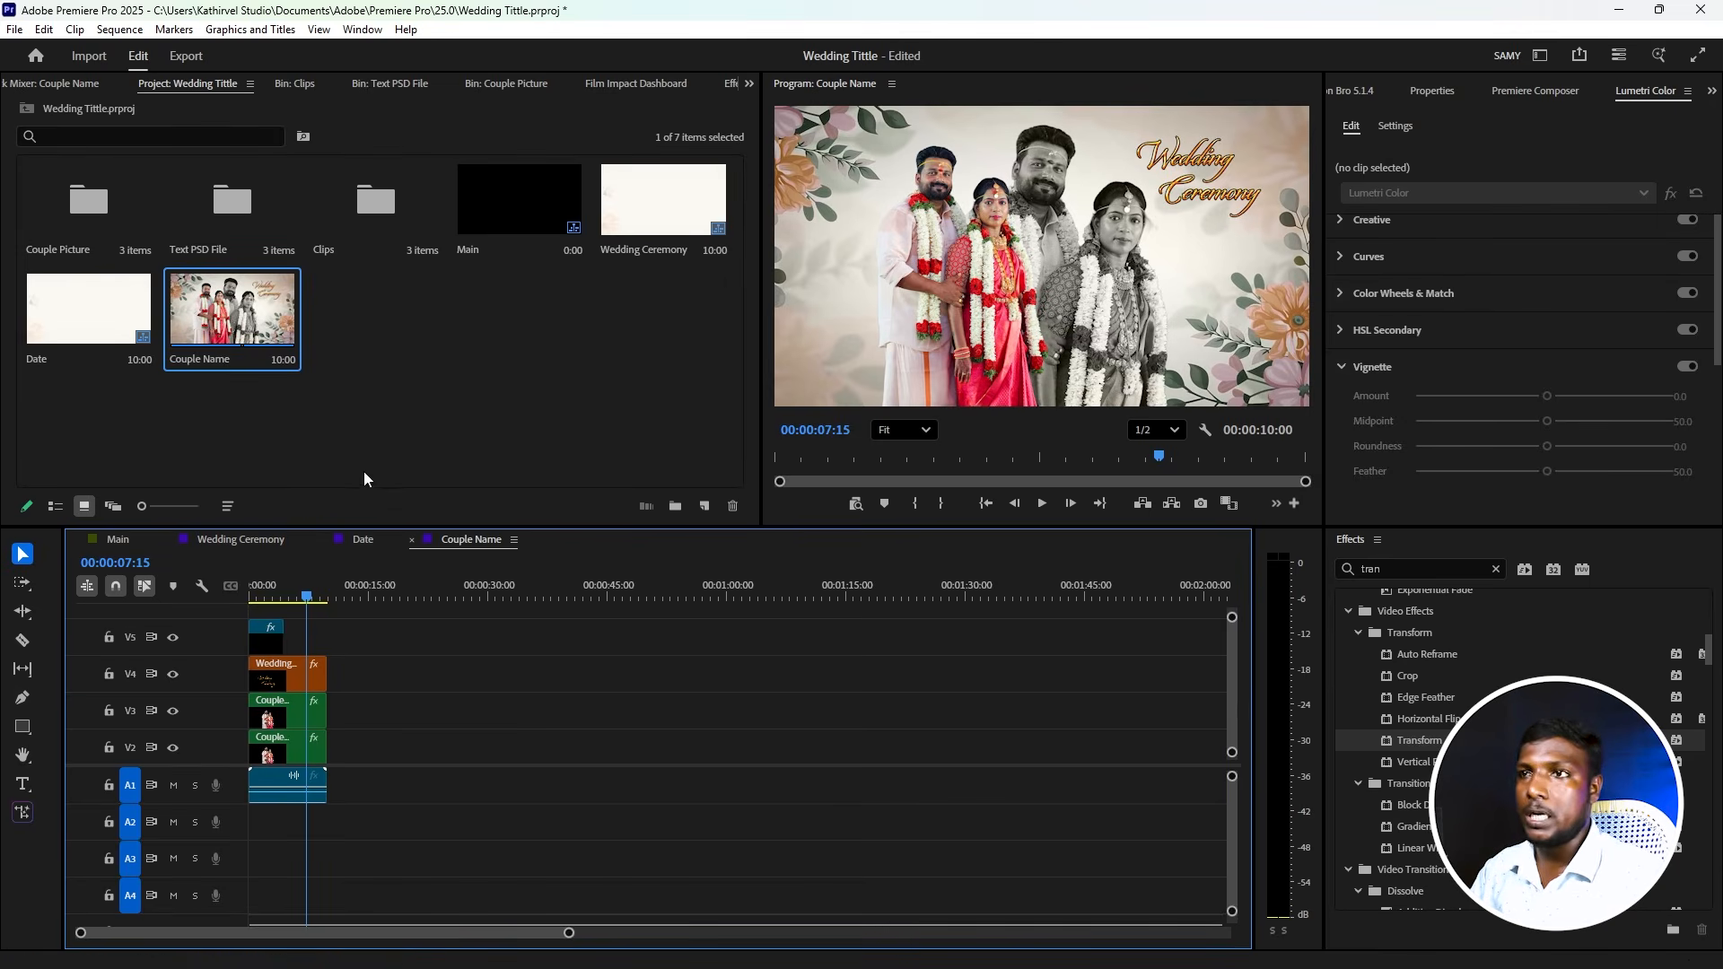
double_click(84, 206)
left_click(453, 239)
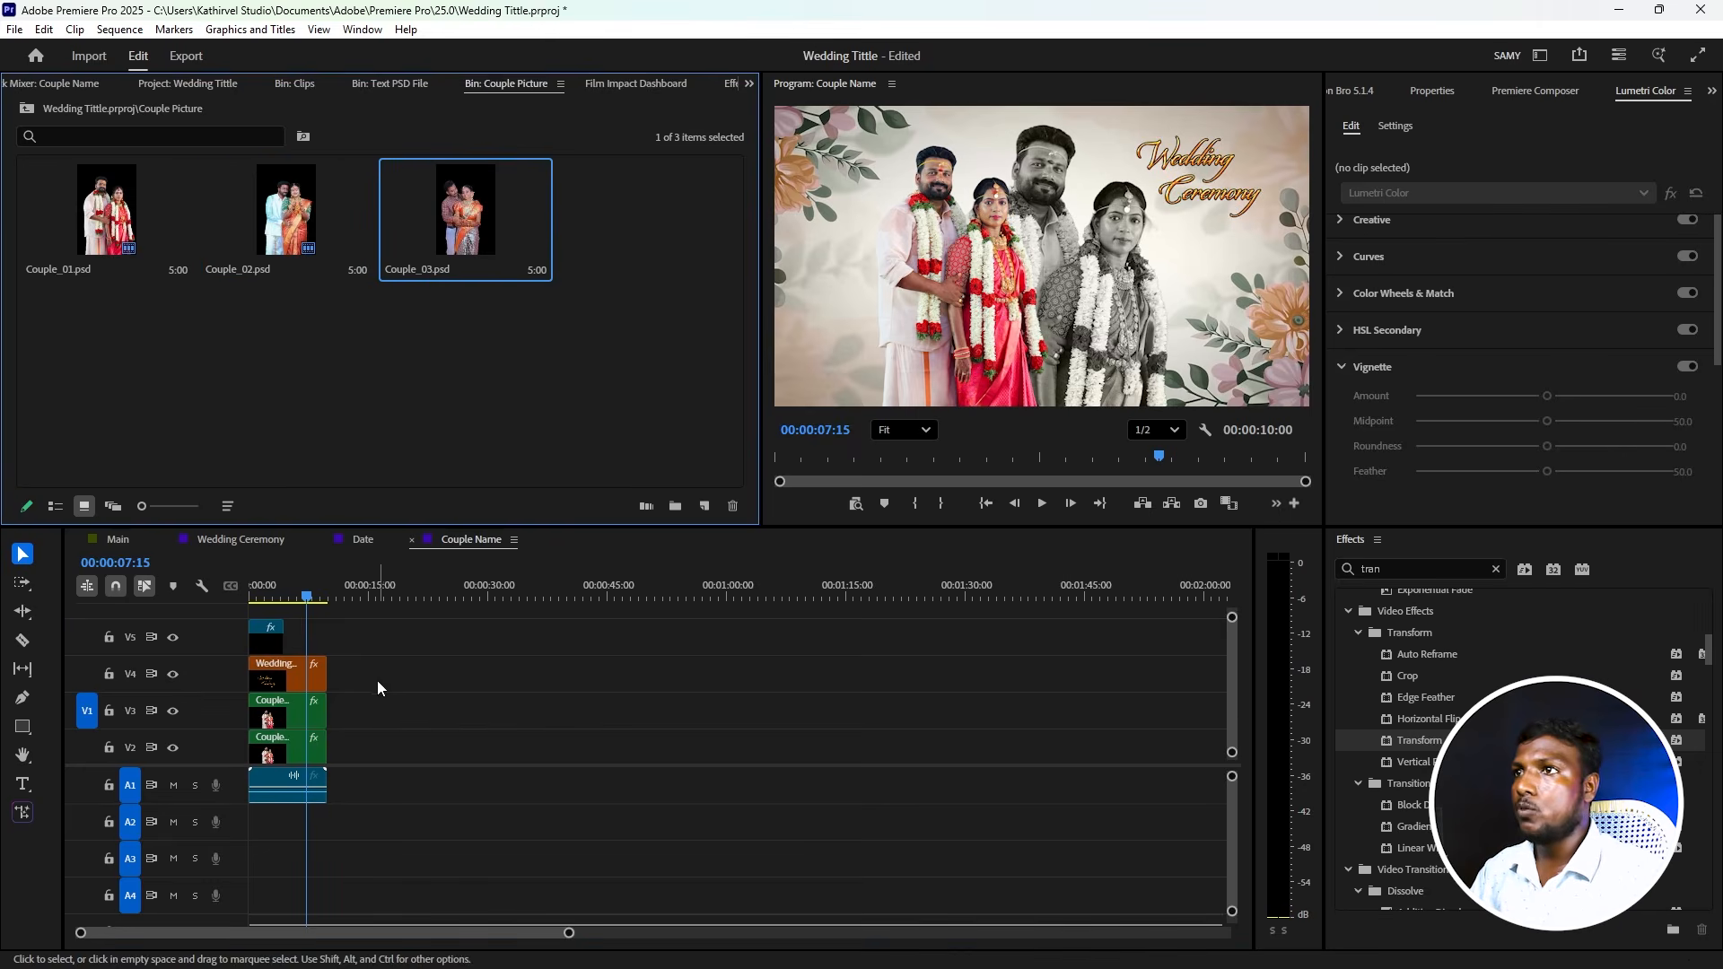
left_click_drag(358, 709, 301, 760)
left_click(479, 255)
left_click_drag(478, 256, 310, 709)
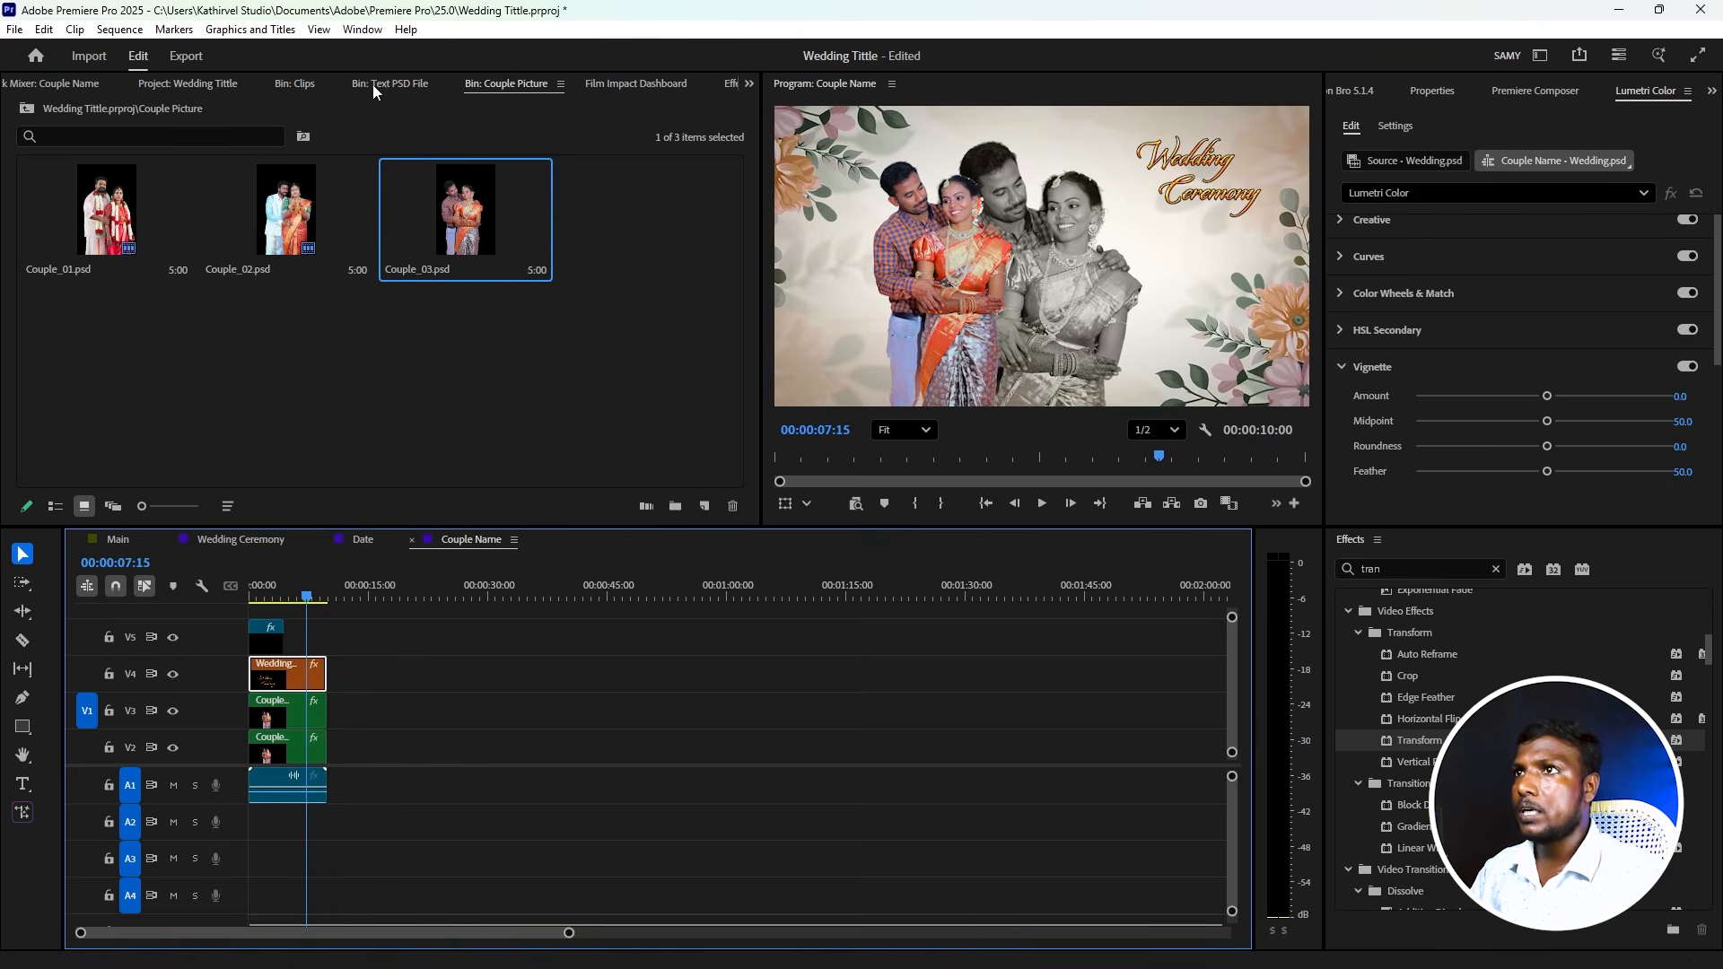
- Replace the Wedding.psd title on V4 of the Couple Name sequence with Name.psd and preview it
left_click(377, 84)
left_click(264, 227)
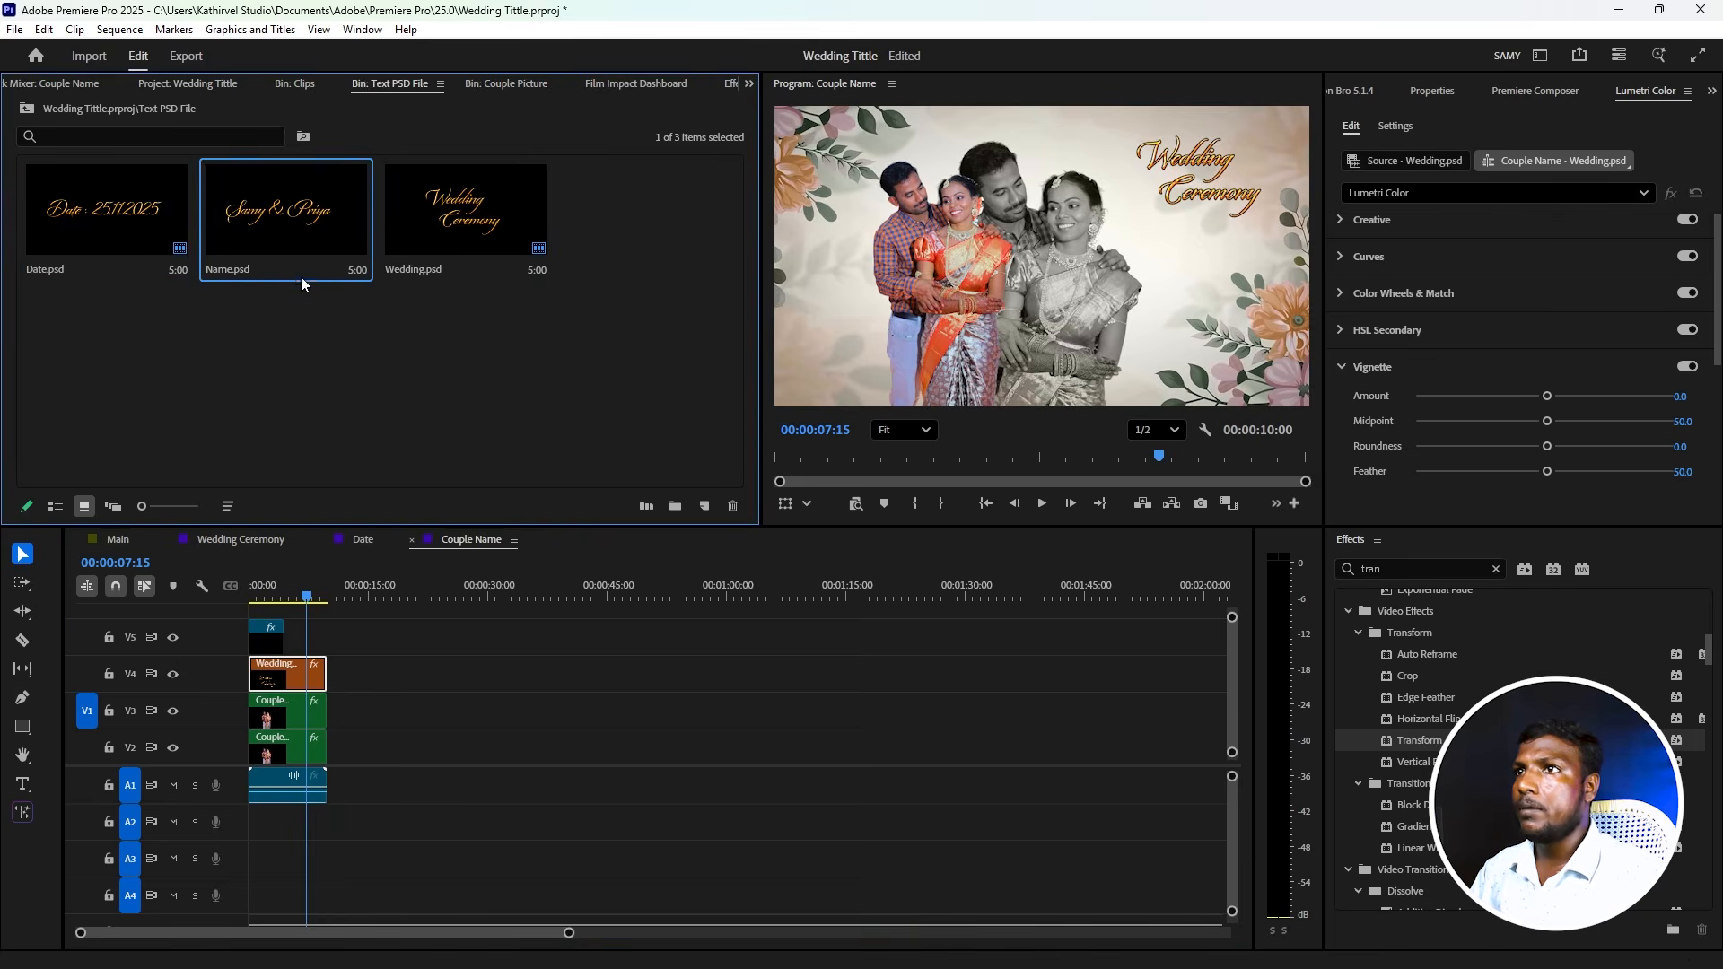
left_click_drag(325, 609, 296, 673)
key("space")
key("space")
- Close the Wedding Ceremony, Date and Couple Name sequences, leaving only Main open
left_click(168, 539)
left_click(168, 539)
left_click(169, 539)
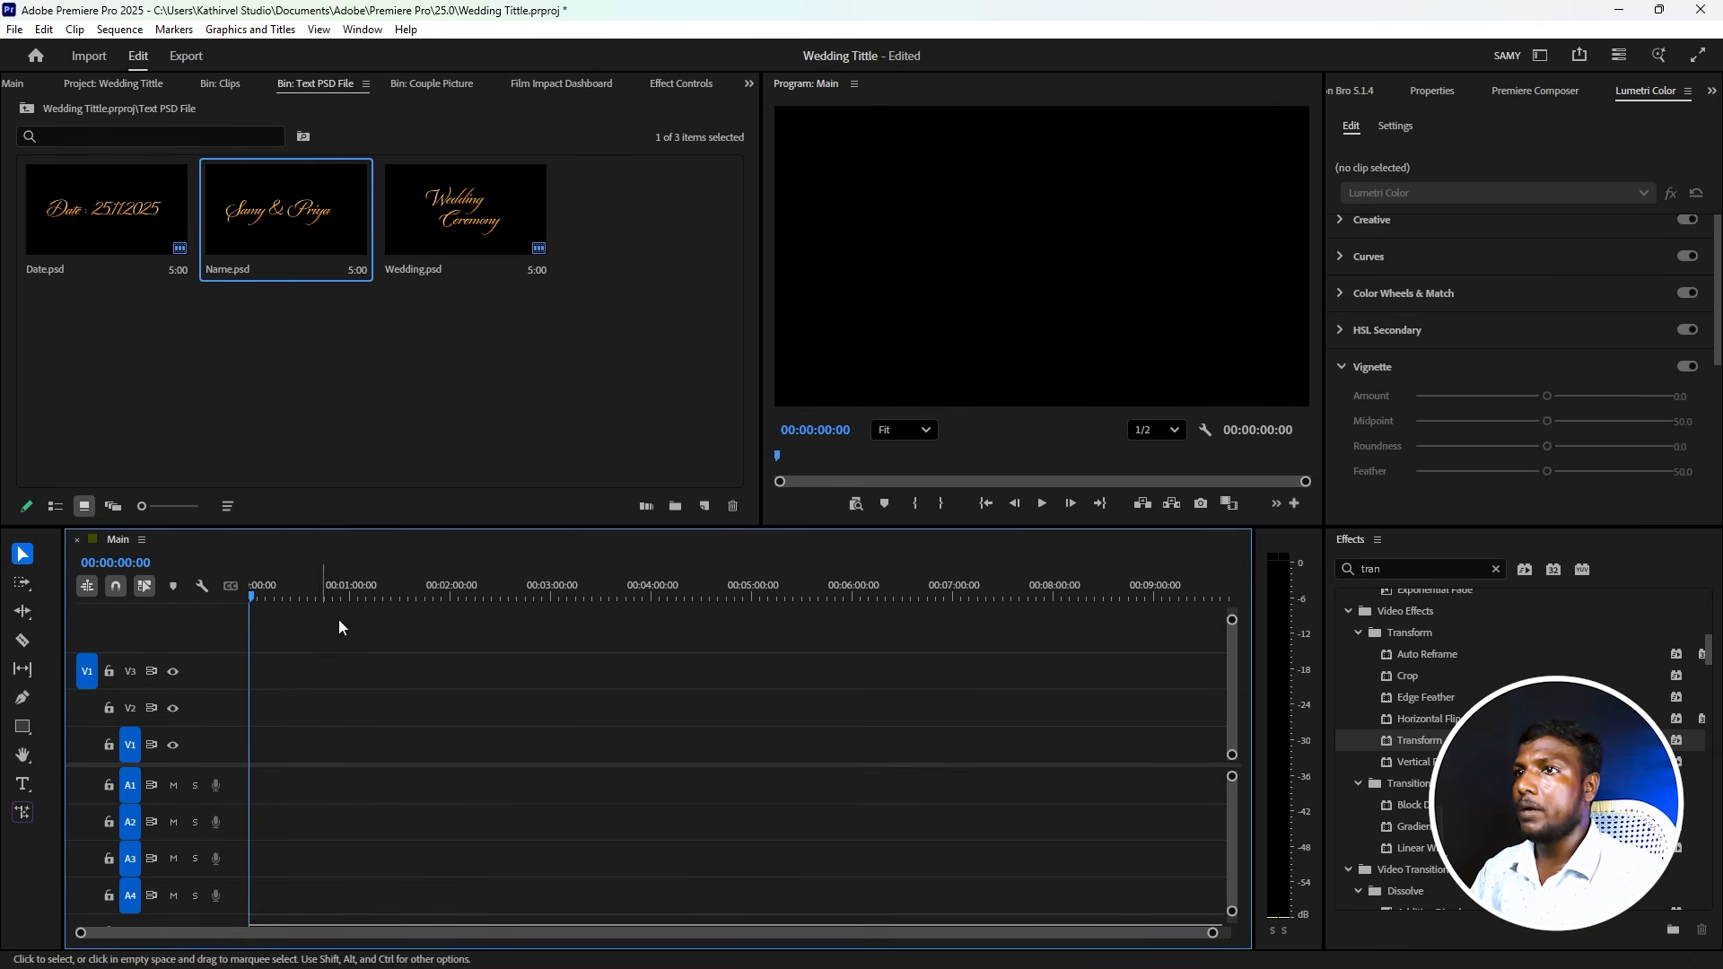
- Place the Wedding Floral Invitation background clip from the Clips bin at the start of Main on V1, filling the frame
left_click(221, 84)
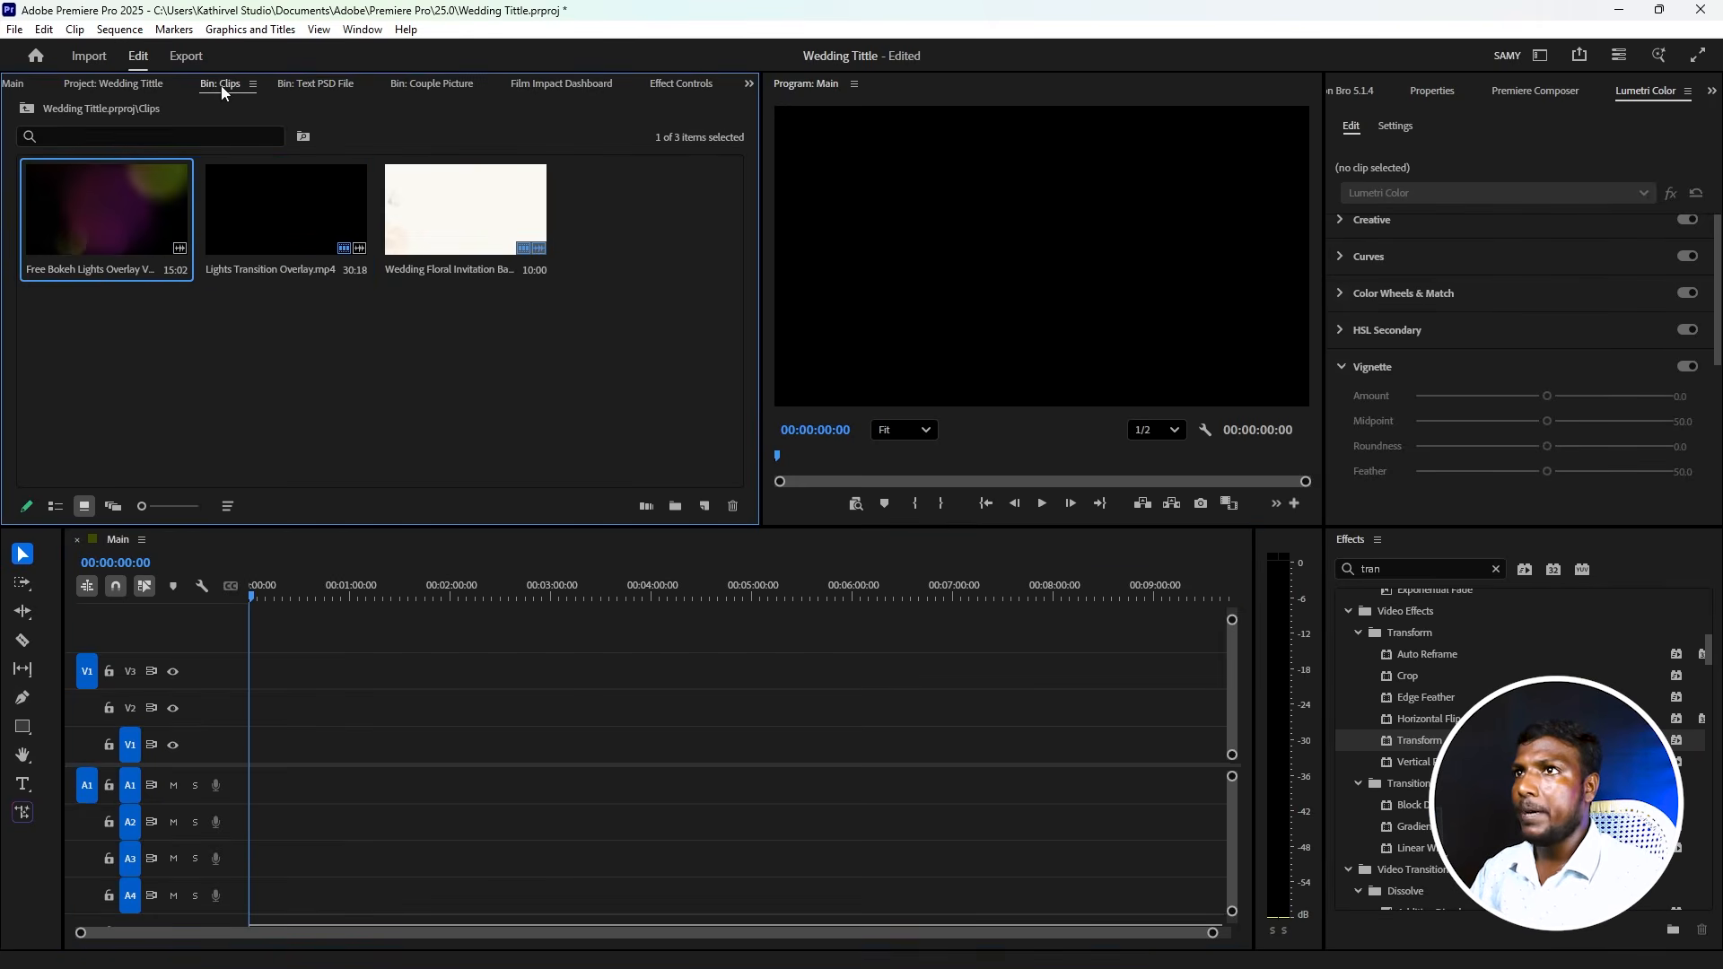
left_click(331, 364)
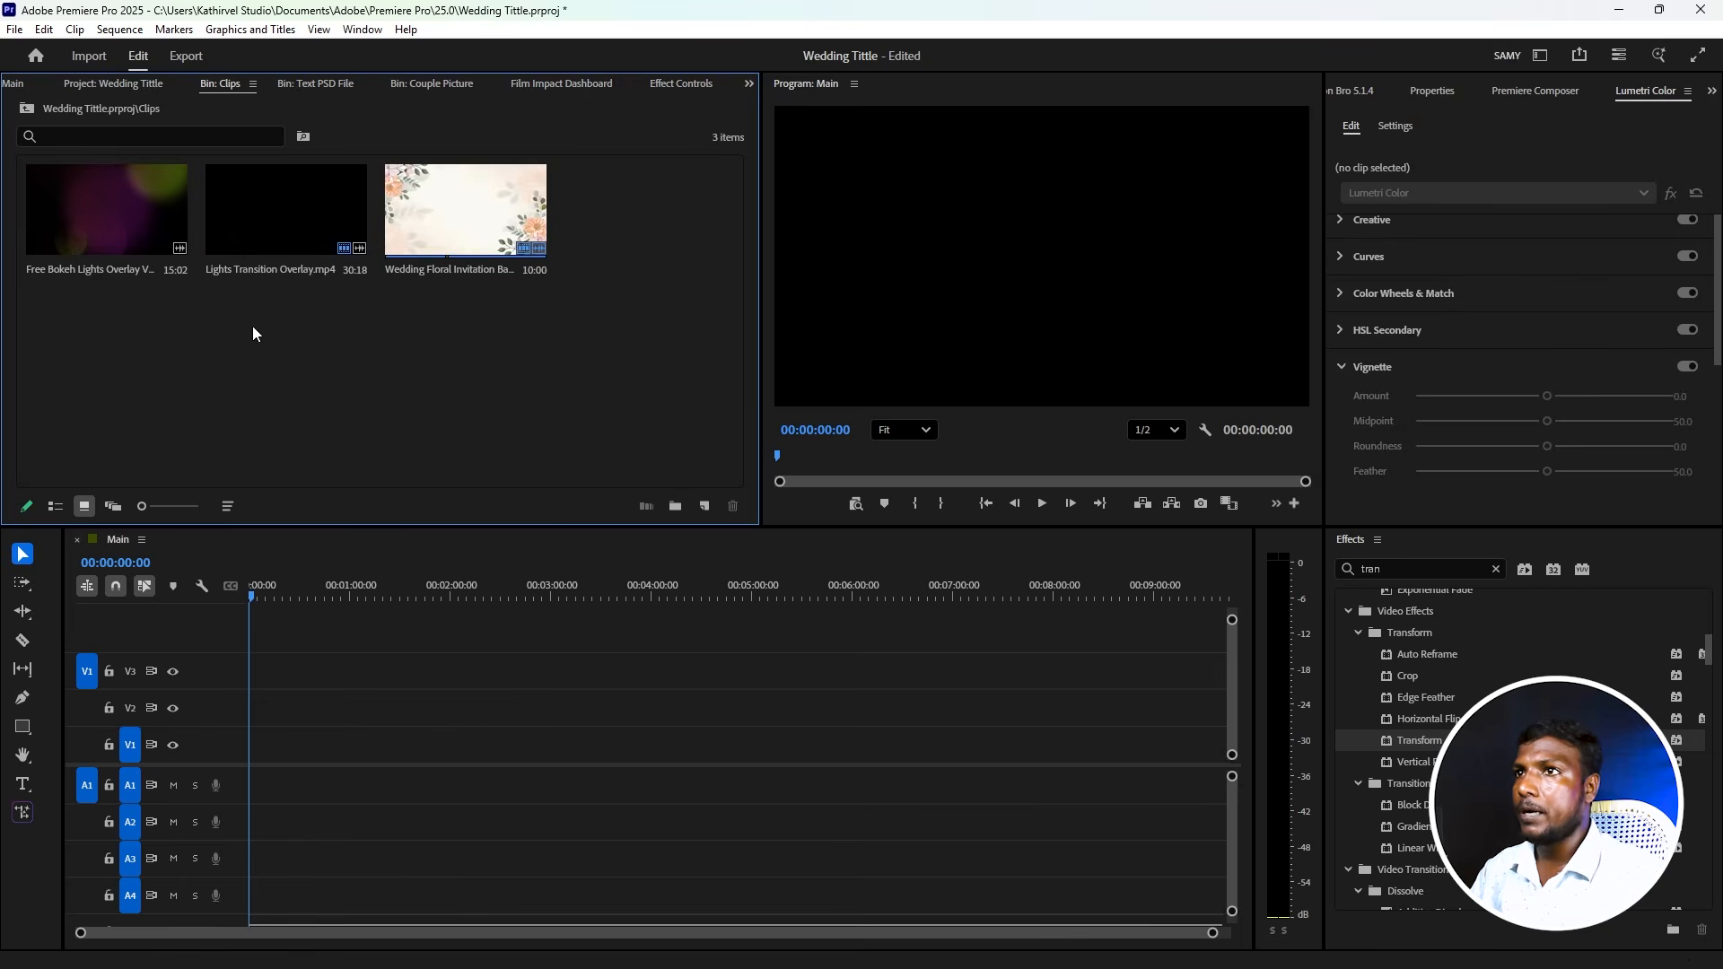
left_click(331, 84)
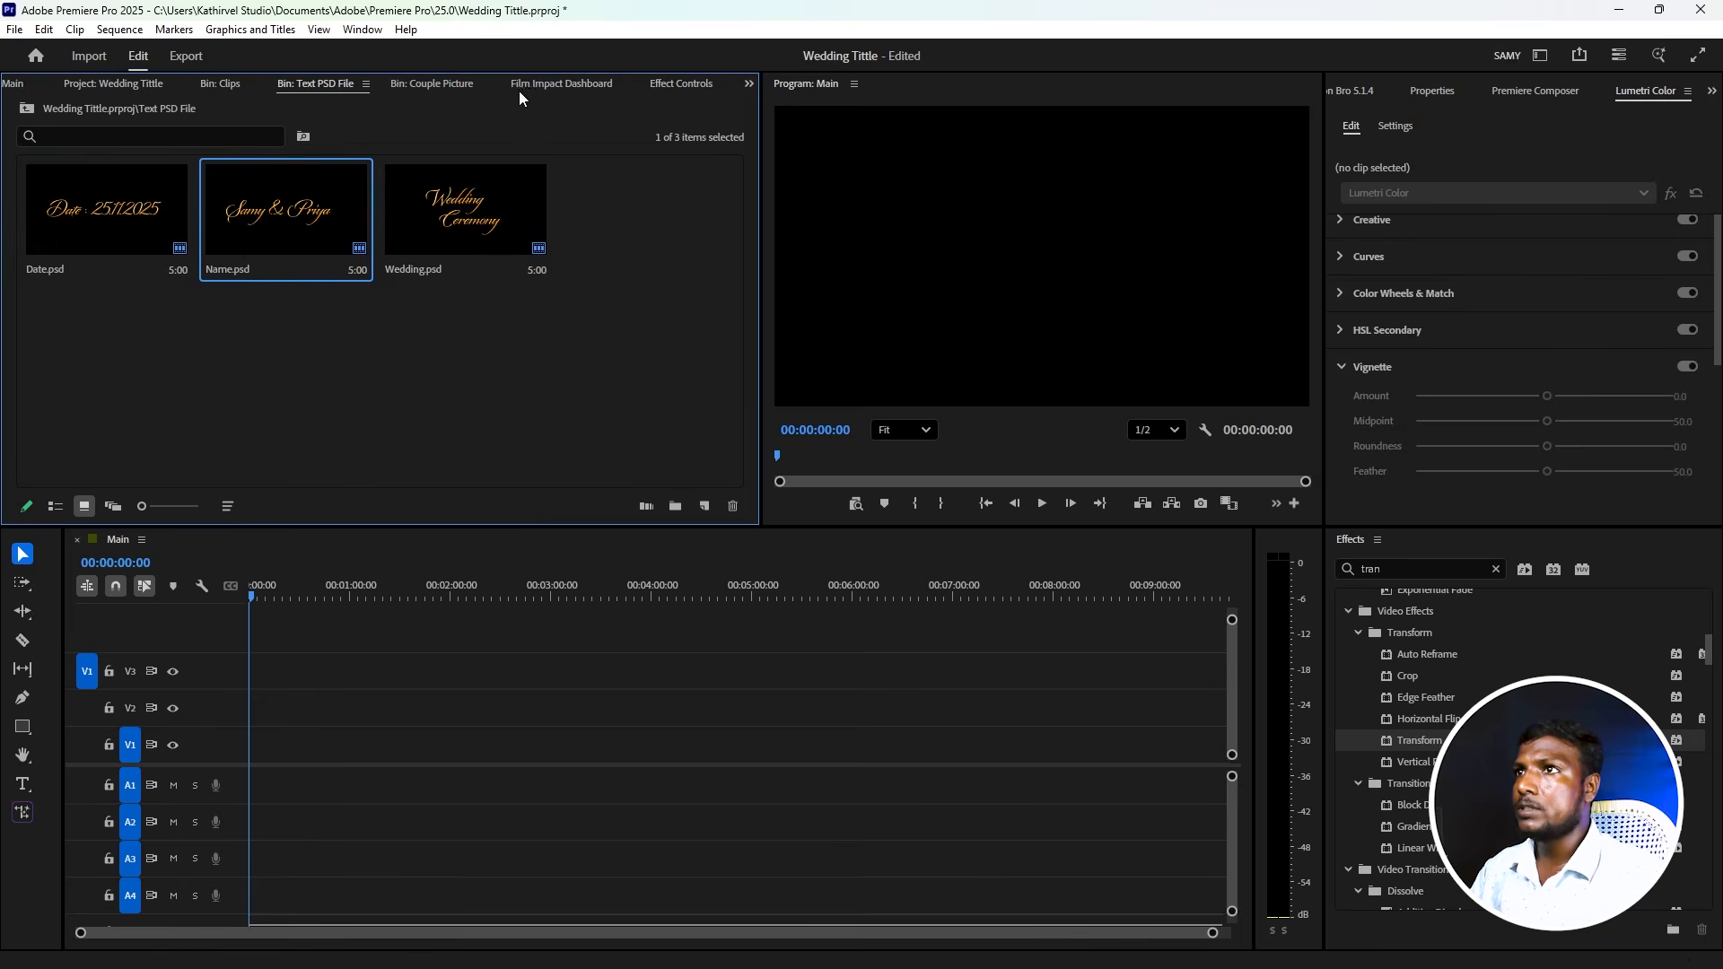
left_click(436, 83)
left_click(220, 83)
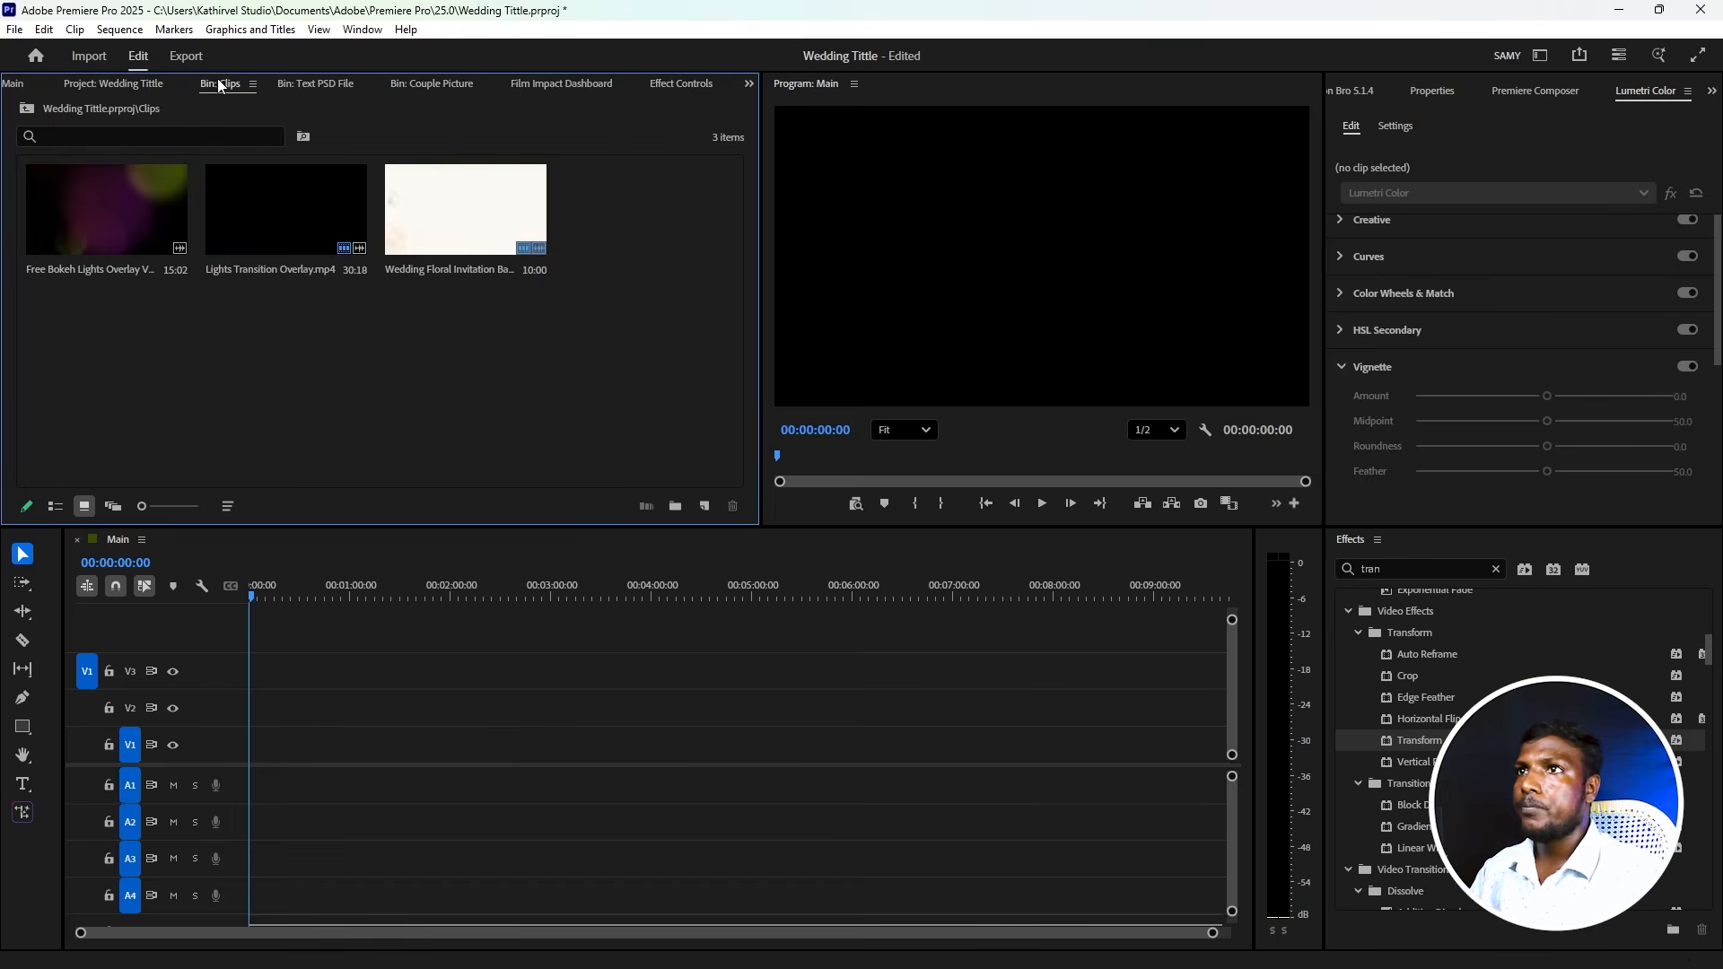
left_click_drag(448, 224, 254, 788)
left_click(938, 568)
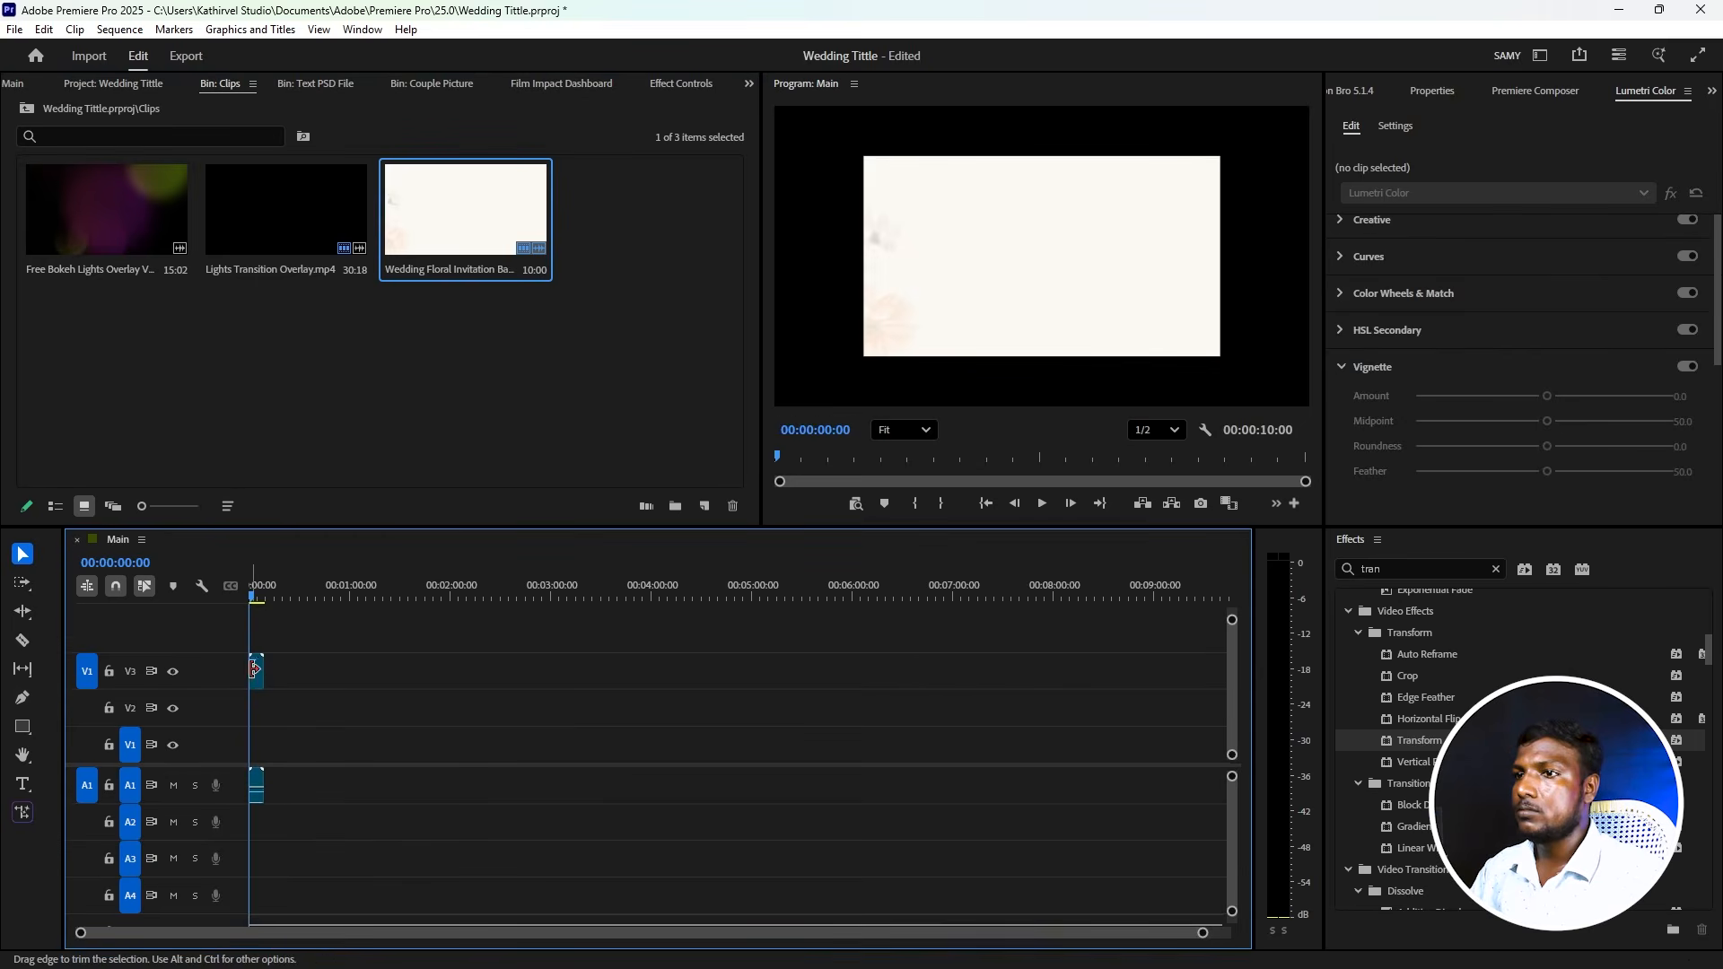
left_click_drag(255, 675, 258, 767)
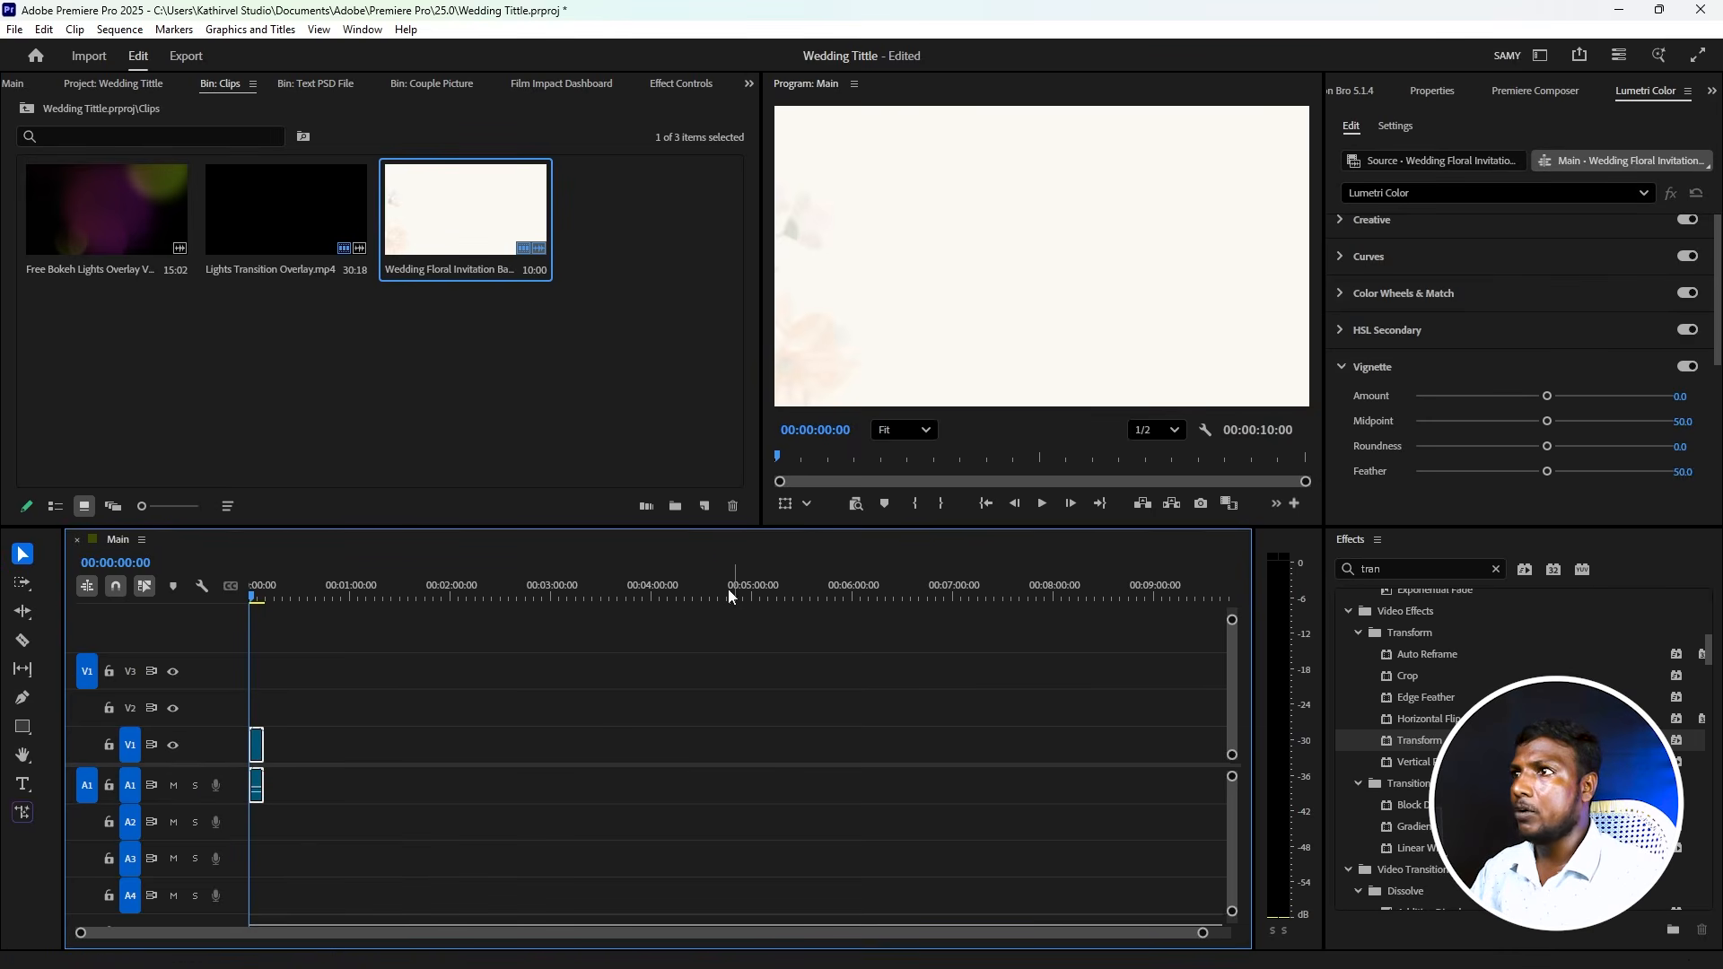
left_click(358, 446)
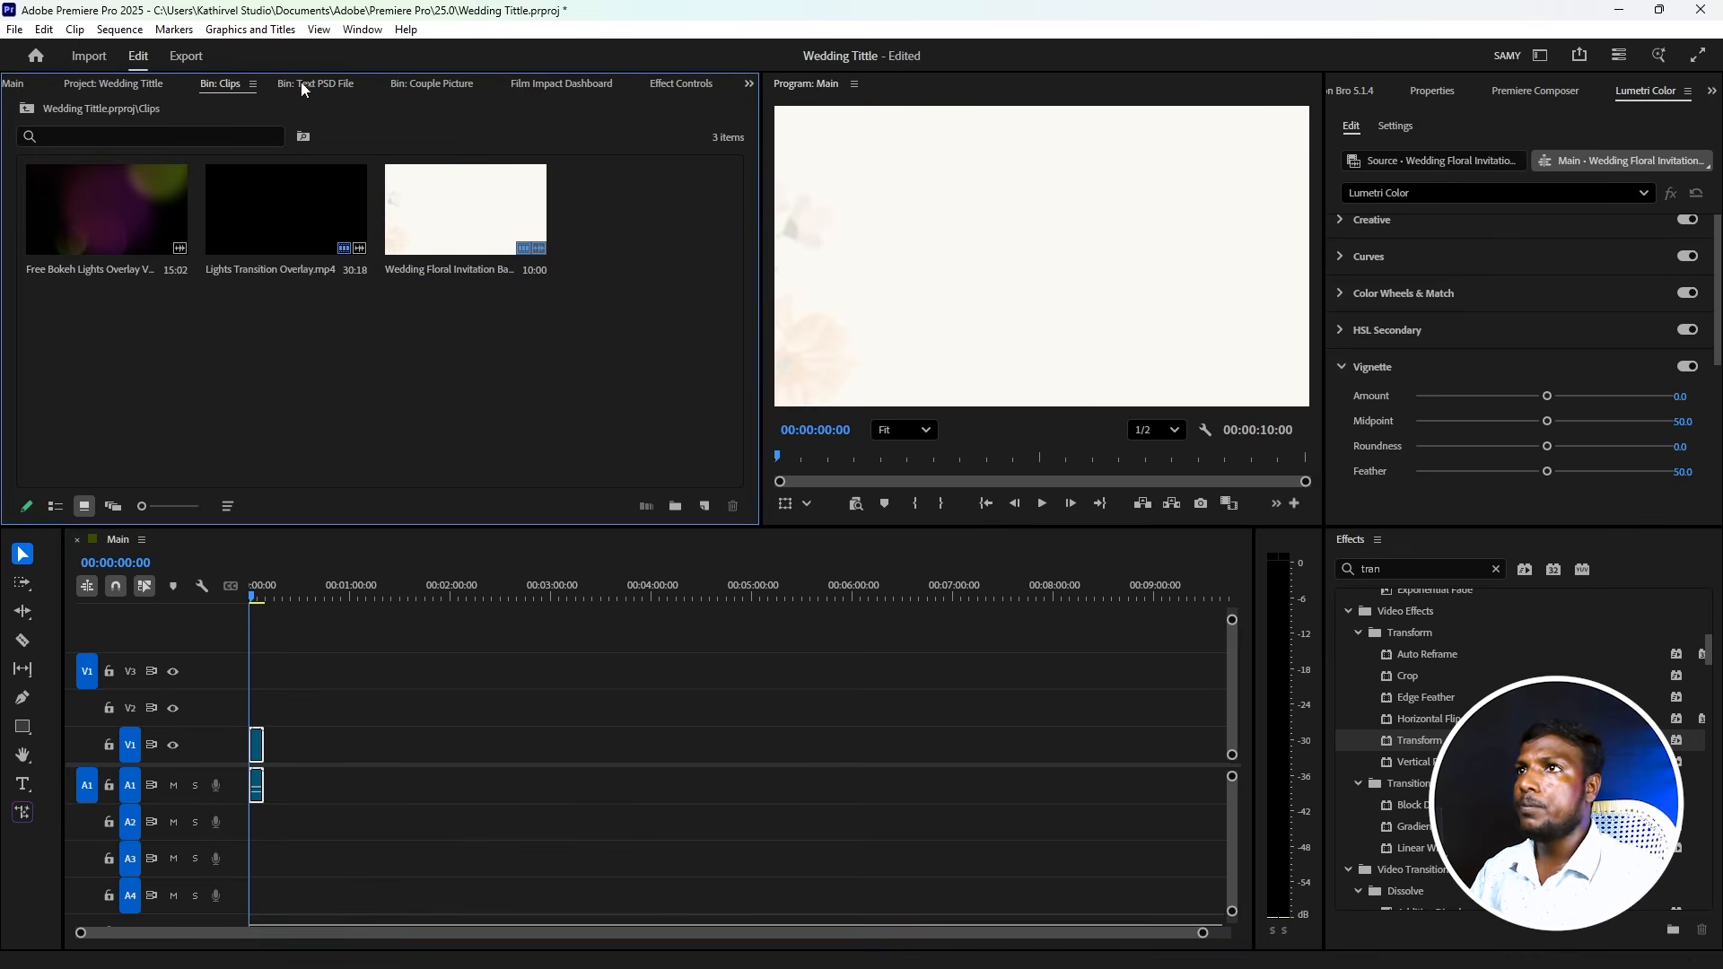
- Place the Wedding Ceremony, Date and Couple Name sequences consecutively on V2 of Main, with video-only floral background copies beneath on V1
left_click(159, 88)
left_click(659, 249)
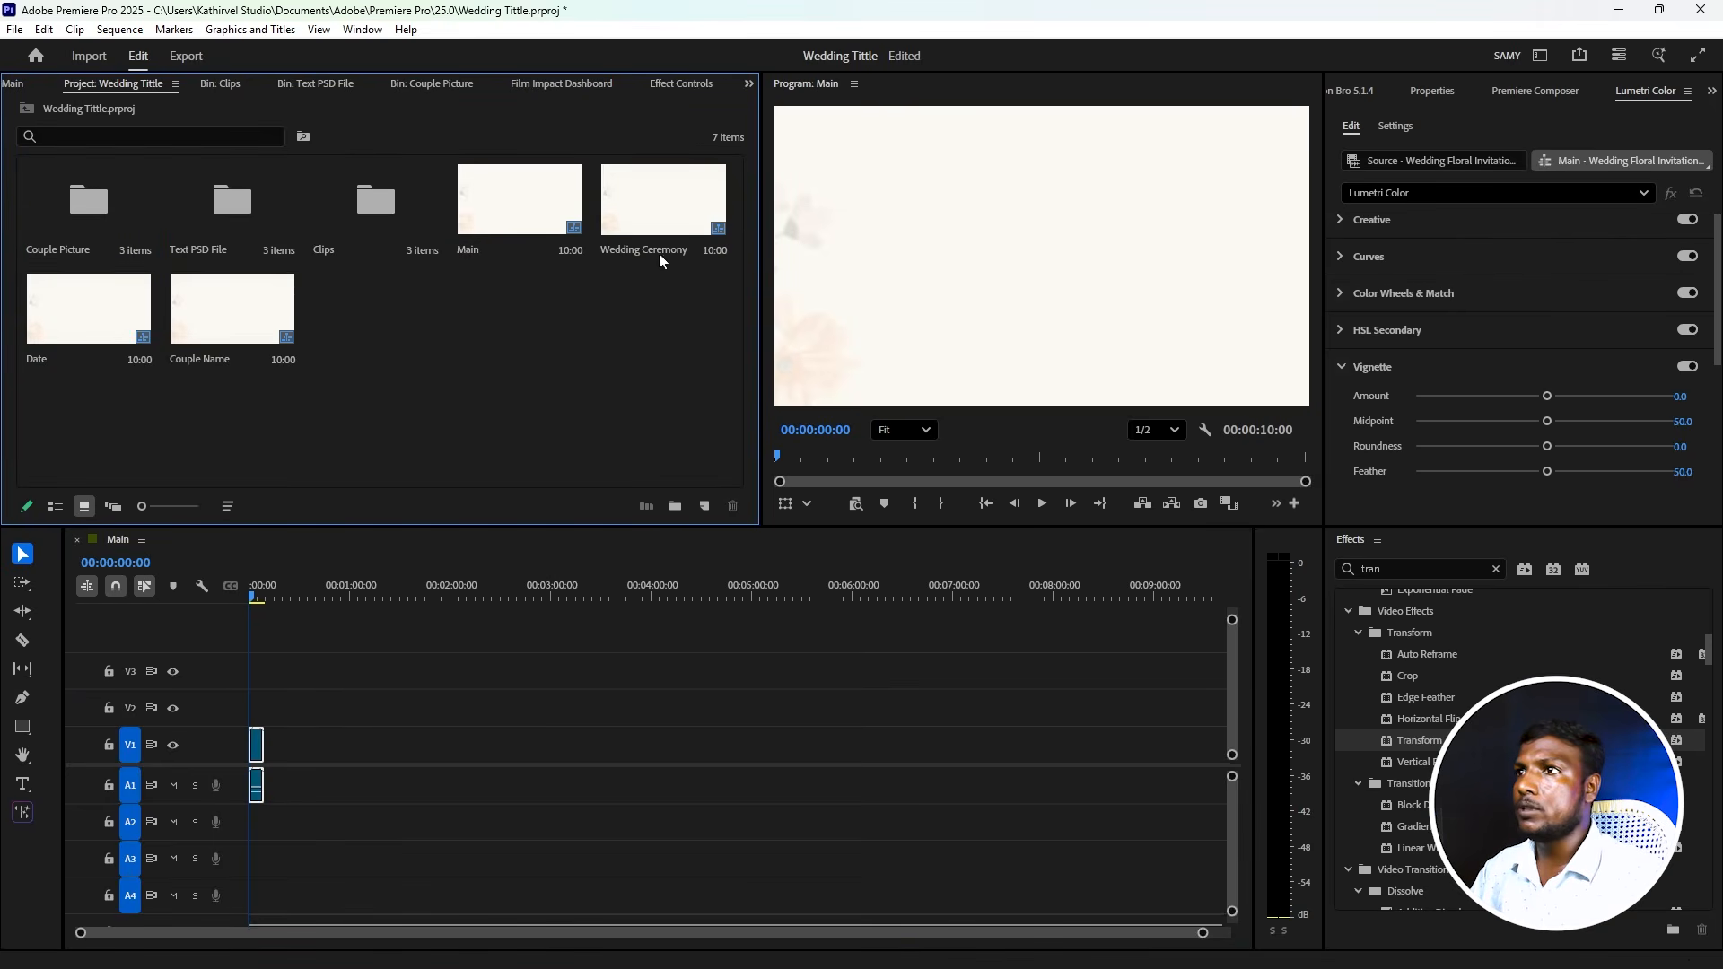
left_click(227, 328, "shift")
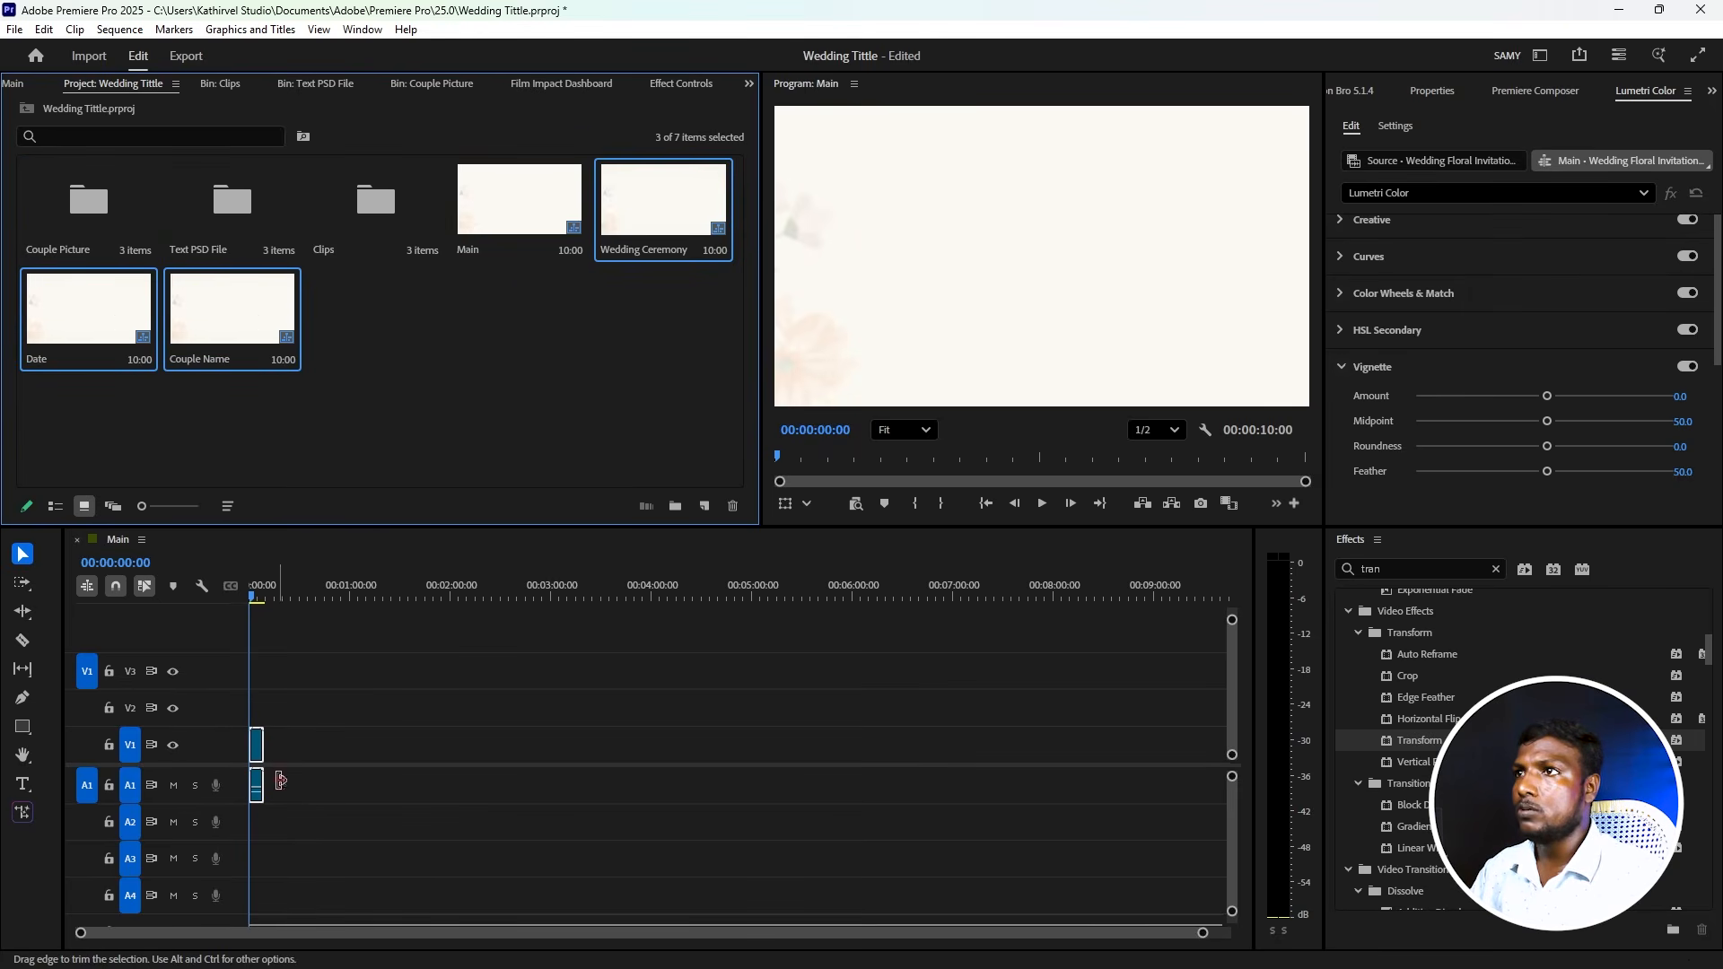
left_click_drag(262, 757, 254, 808)
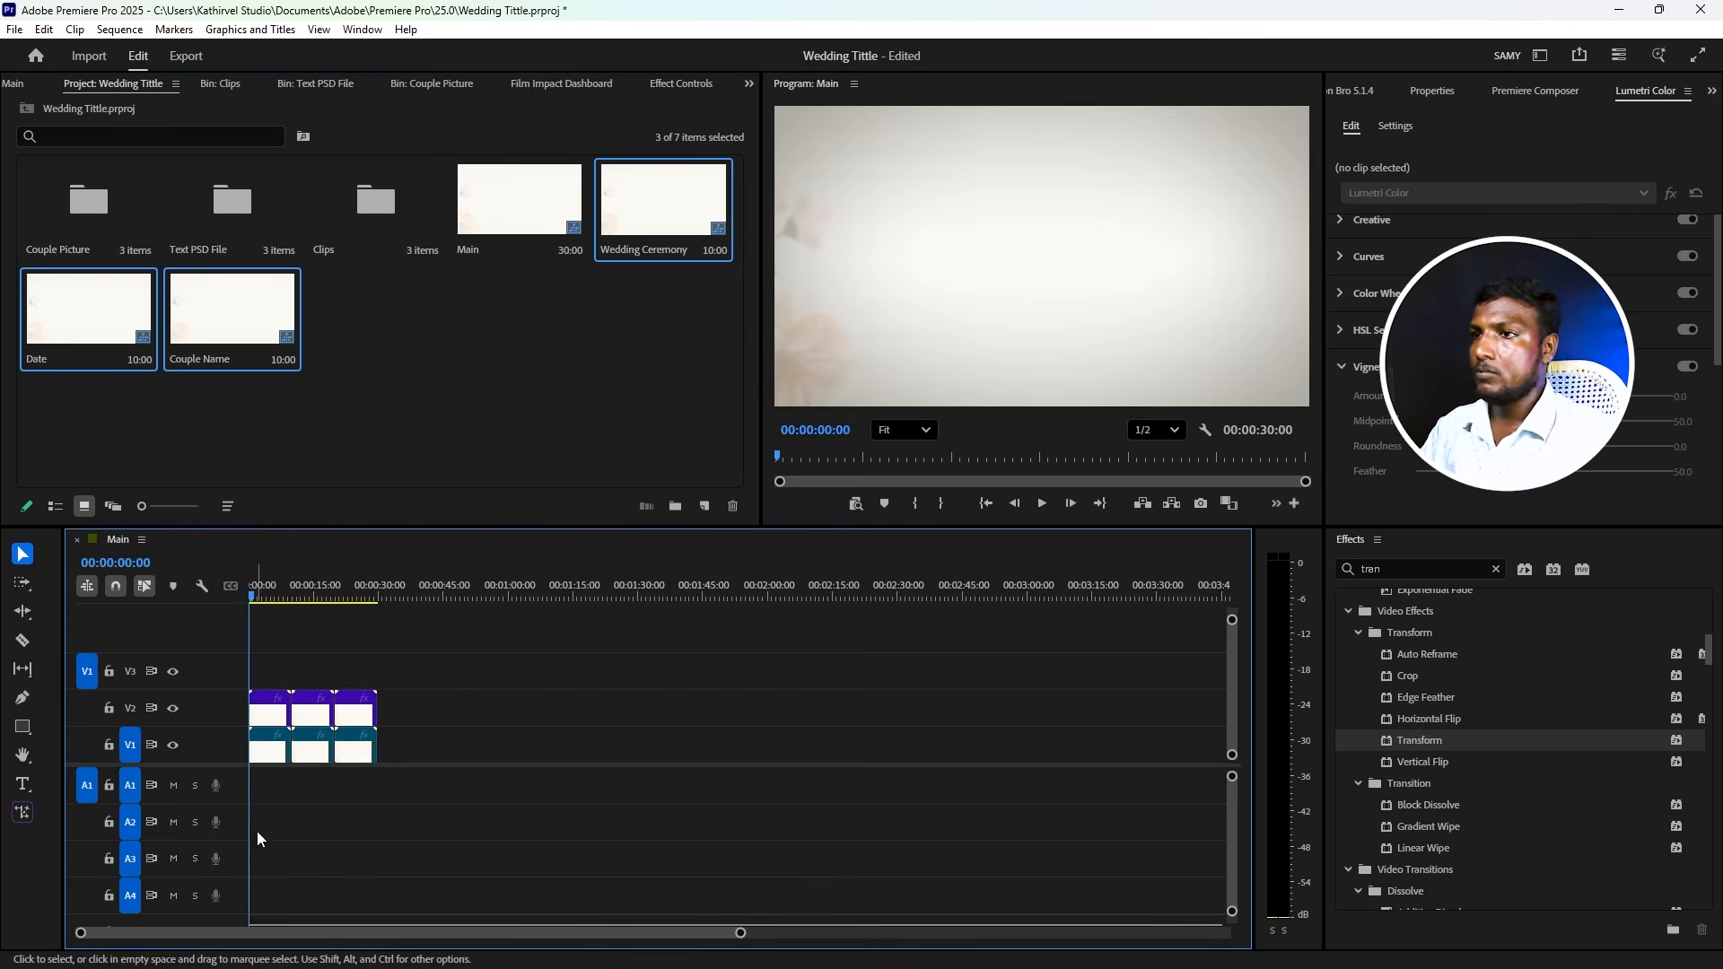
key("space")
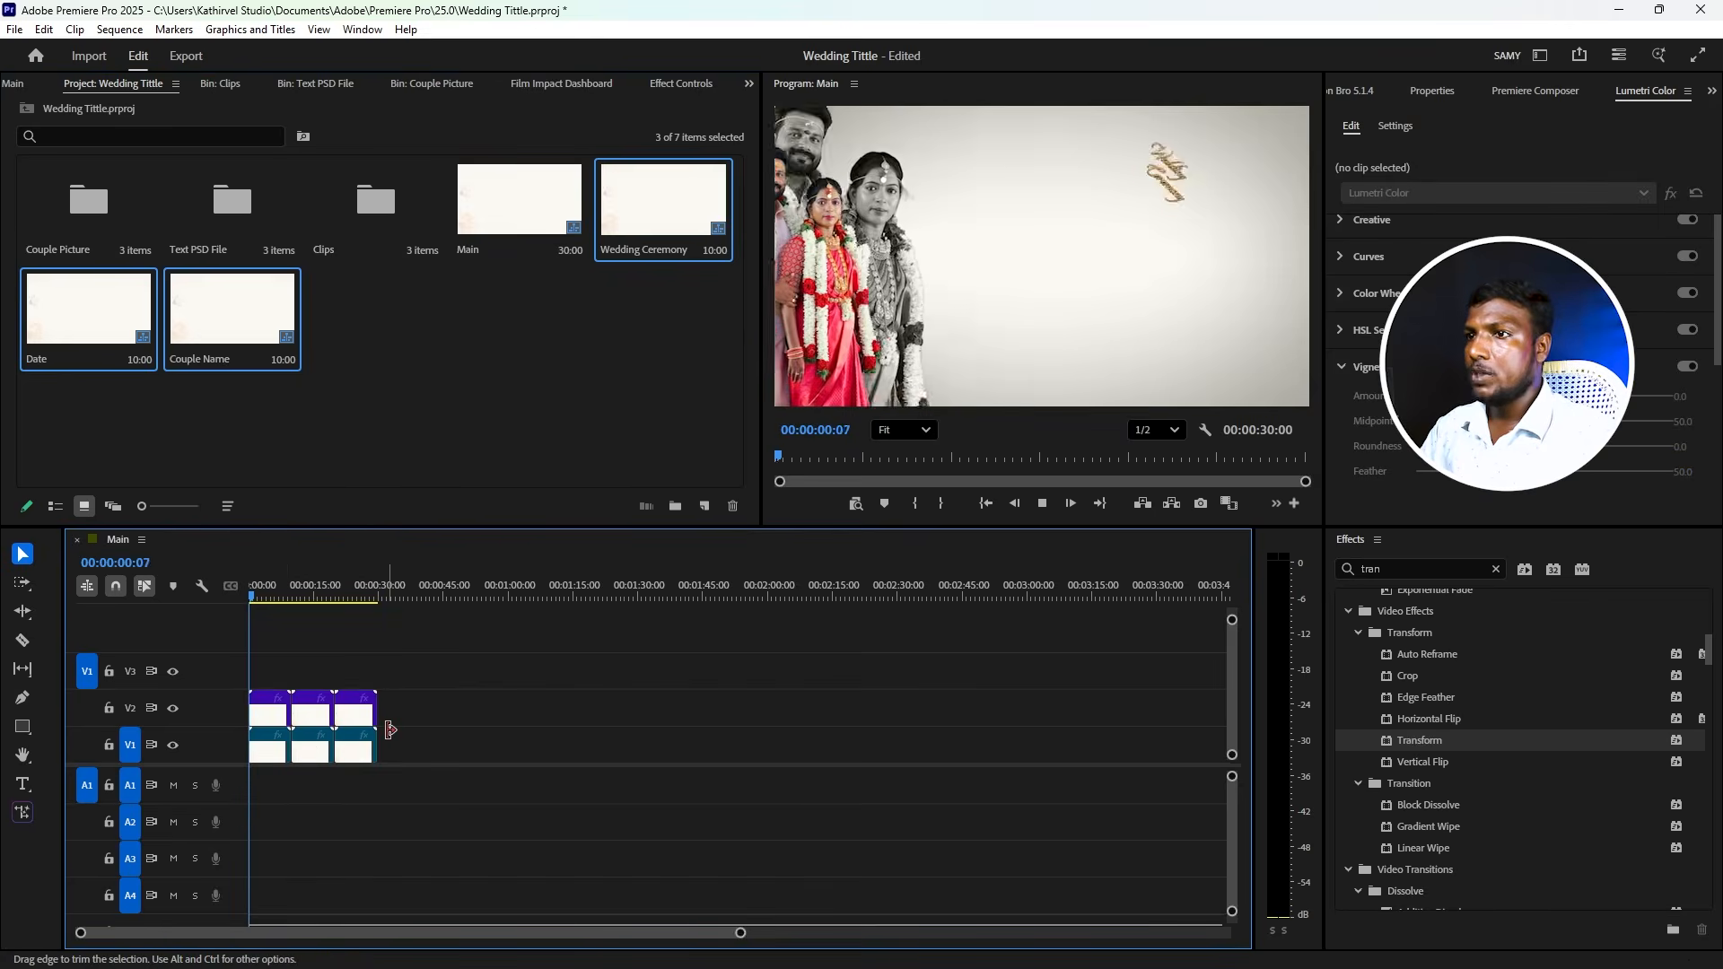
- Apply the Transform effect to the Wedding Ceremony clip on V2 of the Main sequence
left_click_drag(287, 596, 259, 616)
left_click(269, 718)
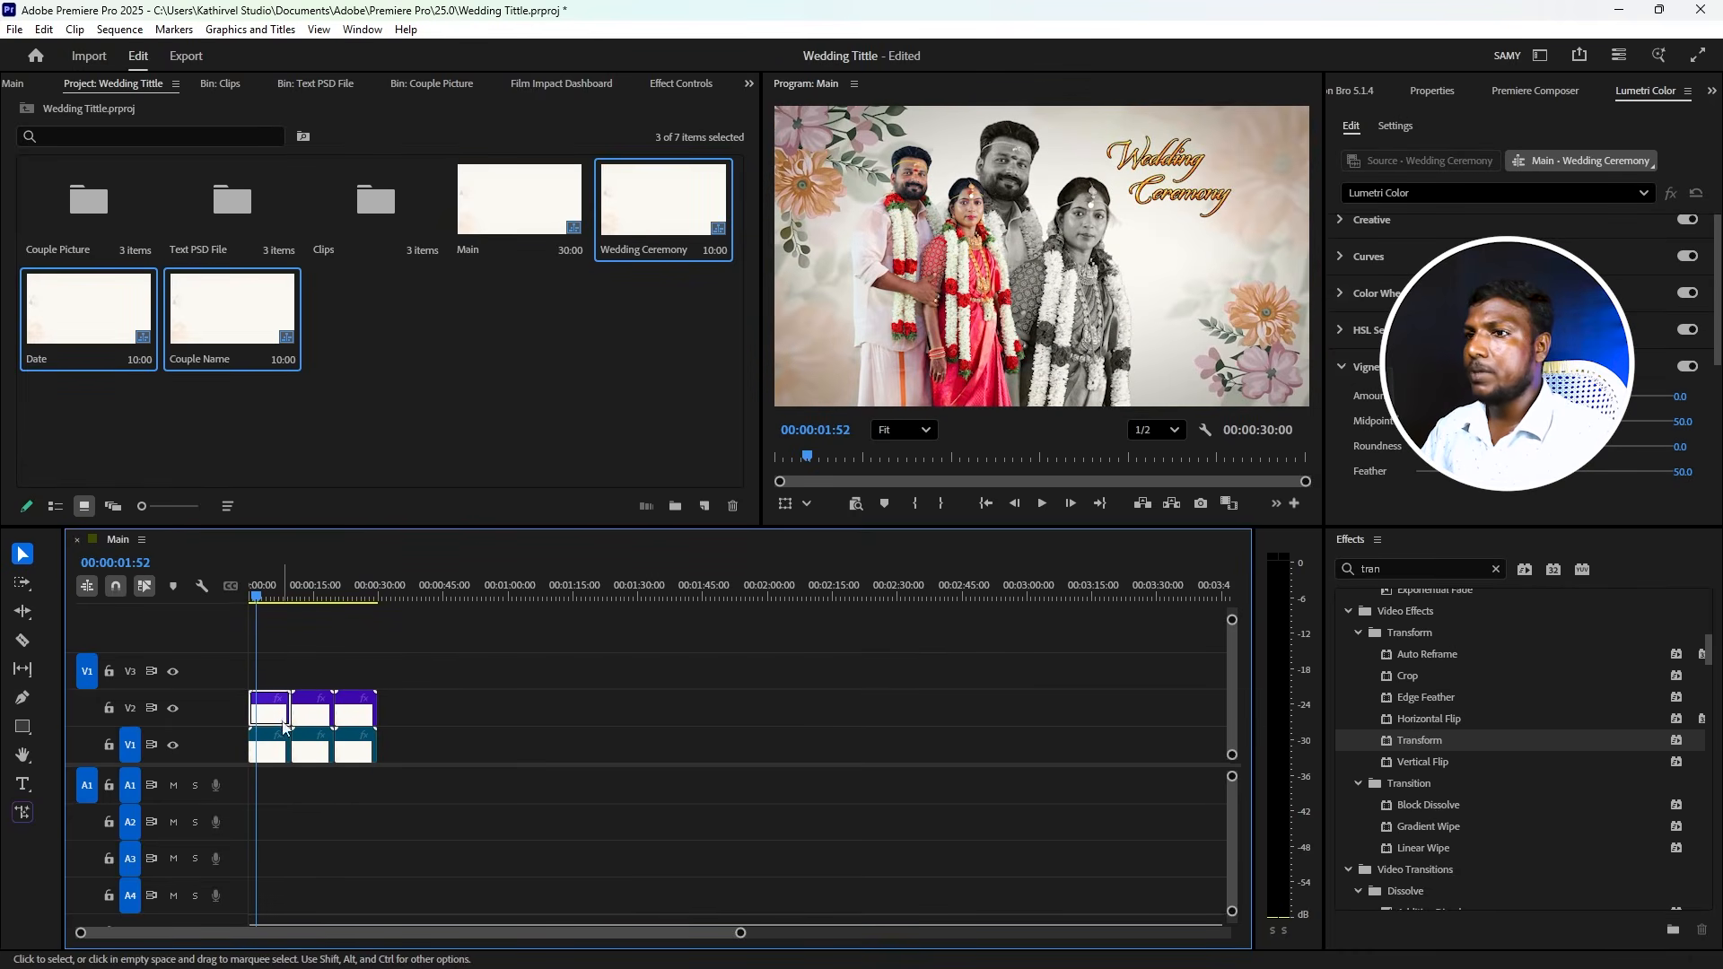
key("shift+5")
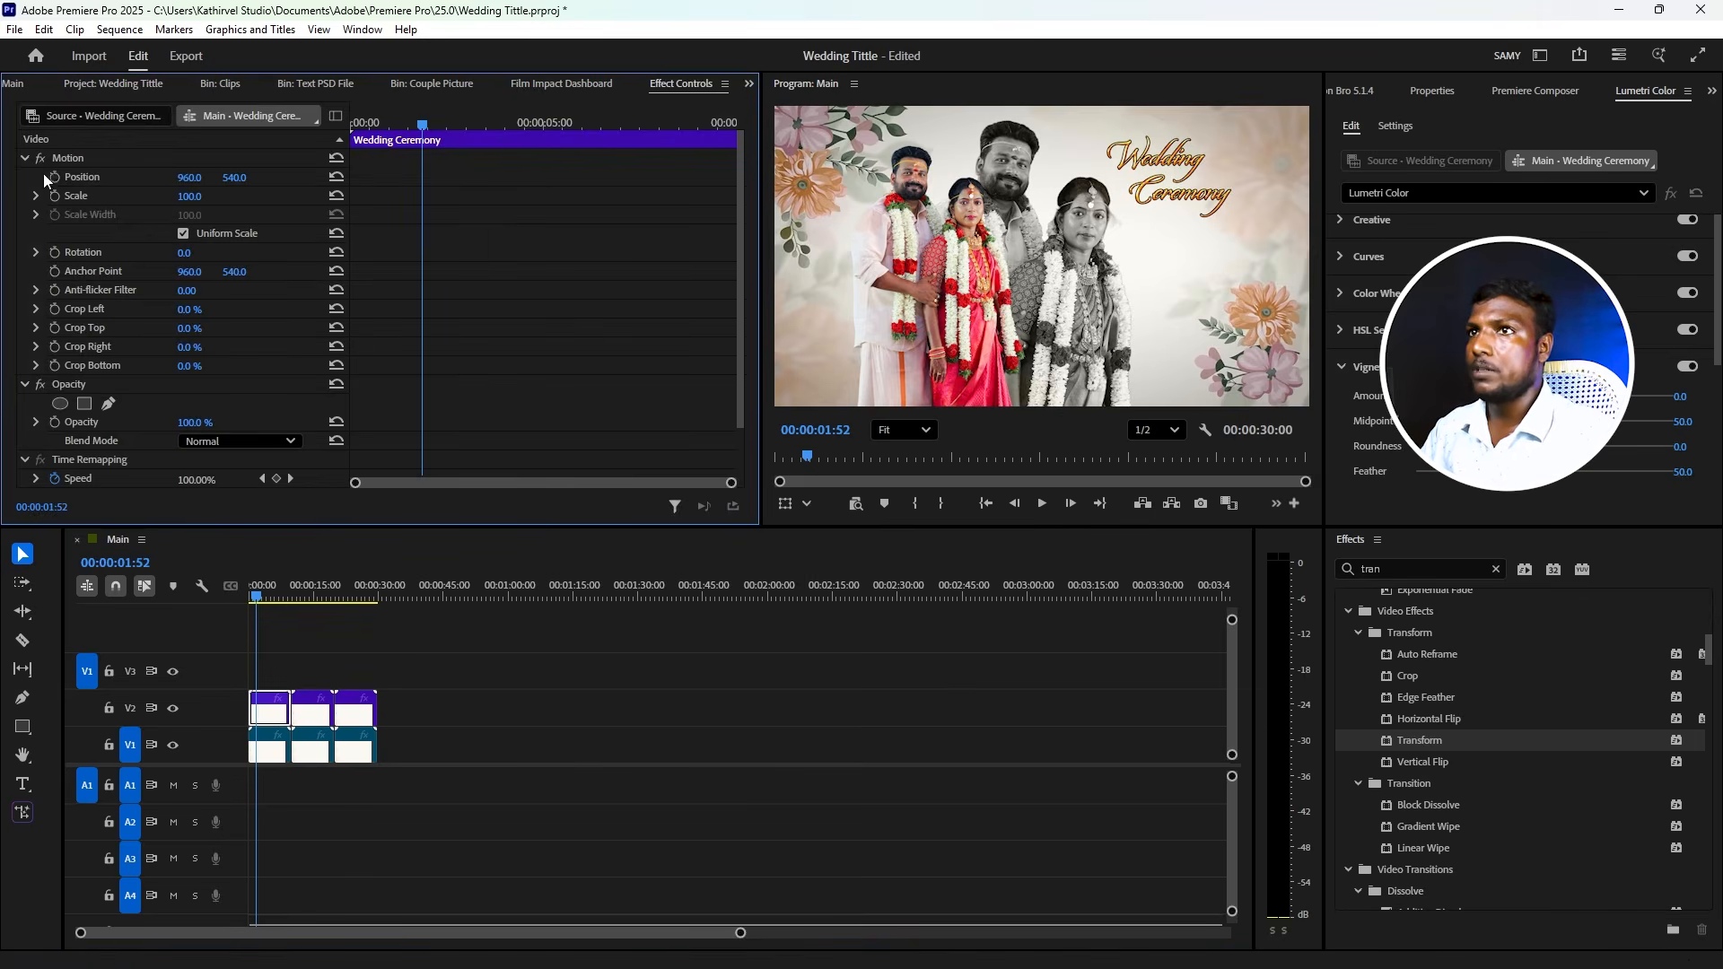
scroll(71, 279, "down", 1)
left_click_drag(1438, 742, 1148, 762)
left_click_drag(292, 673, 272, 714)
- Search the effects for Basic and apply Basic 3D to the Wedding Ceremony clip on V2
left_click(1413, 567)
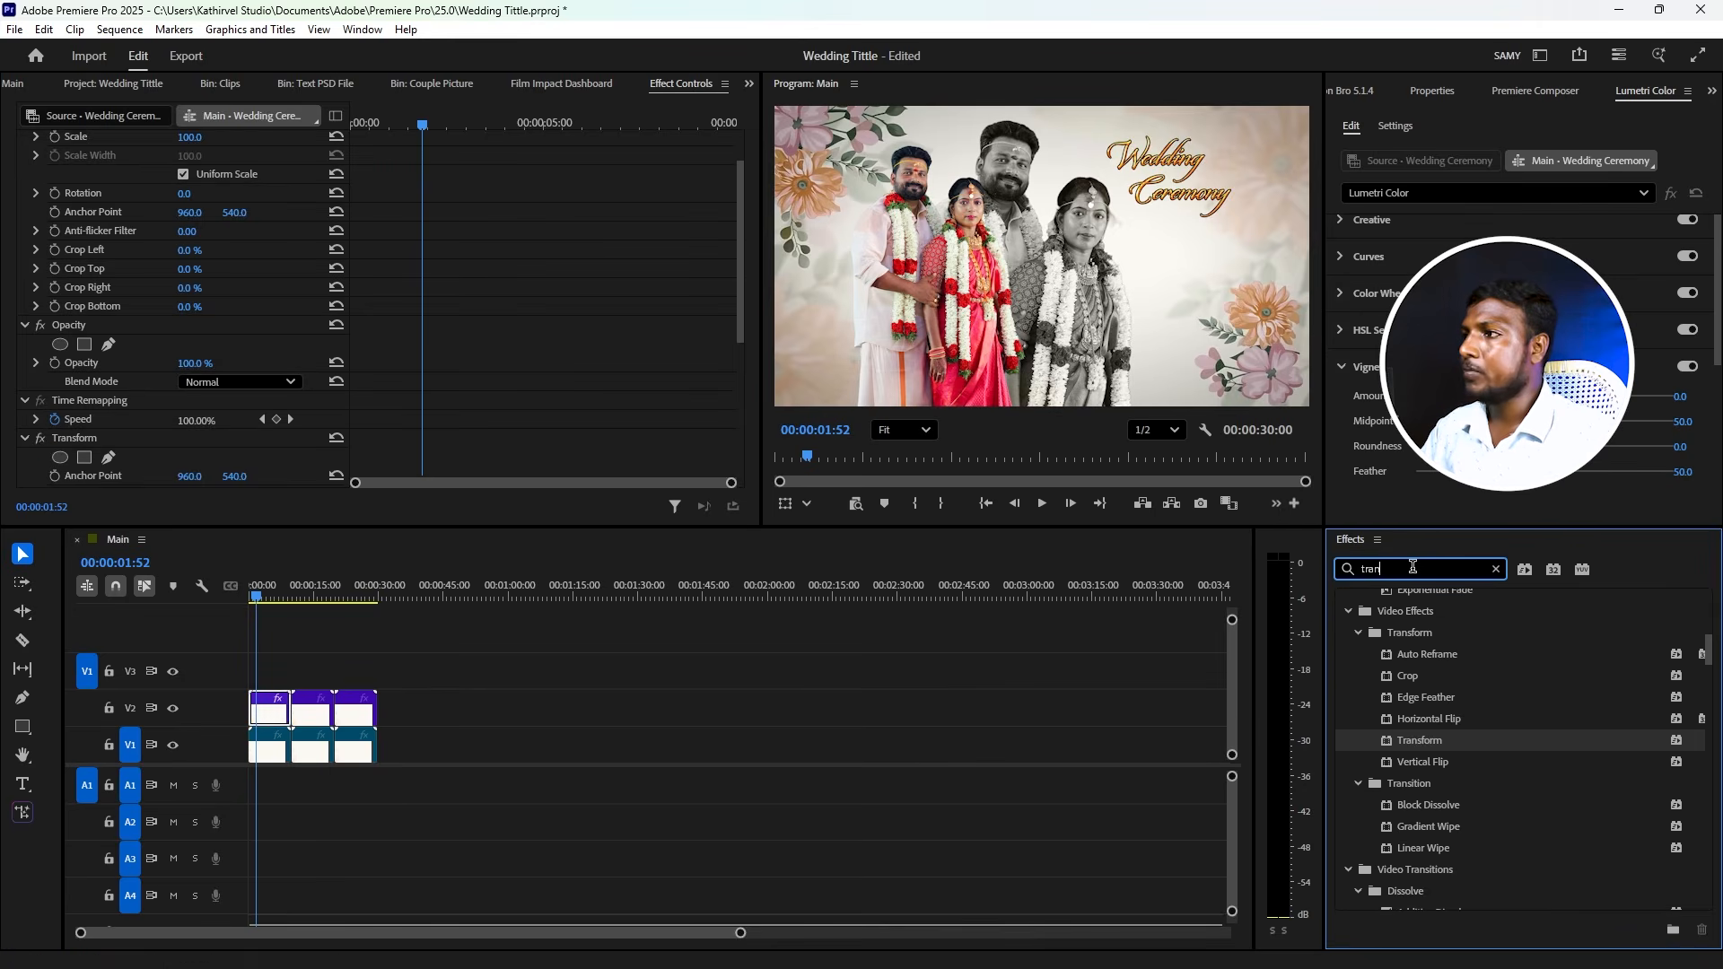
key("BackSpace")
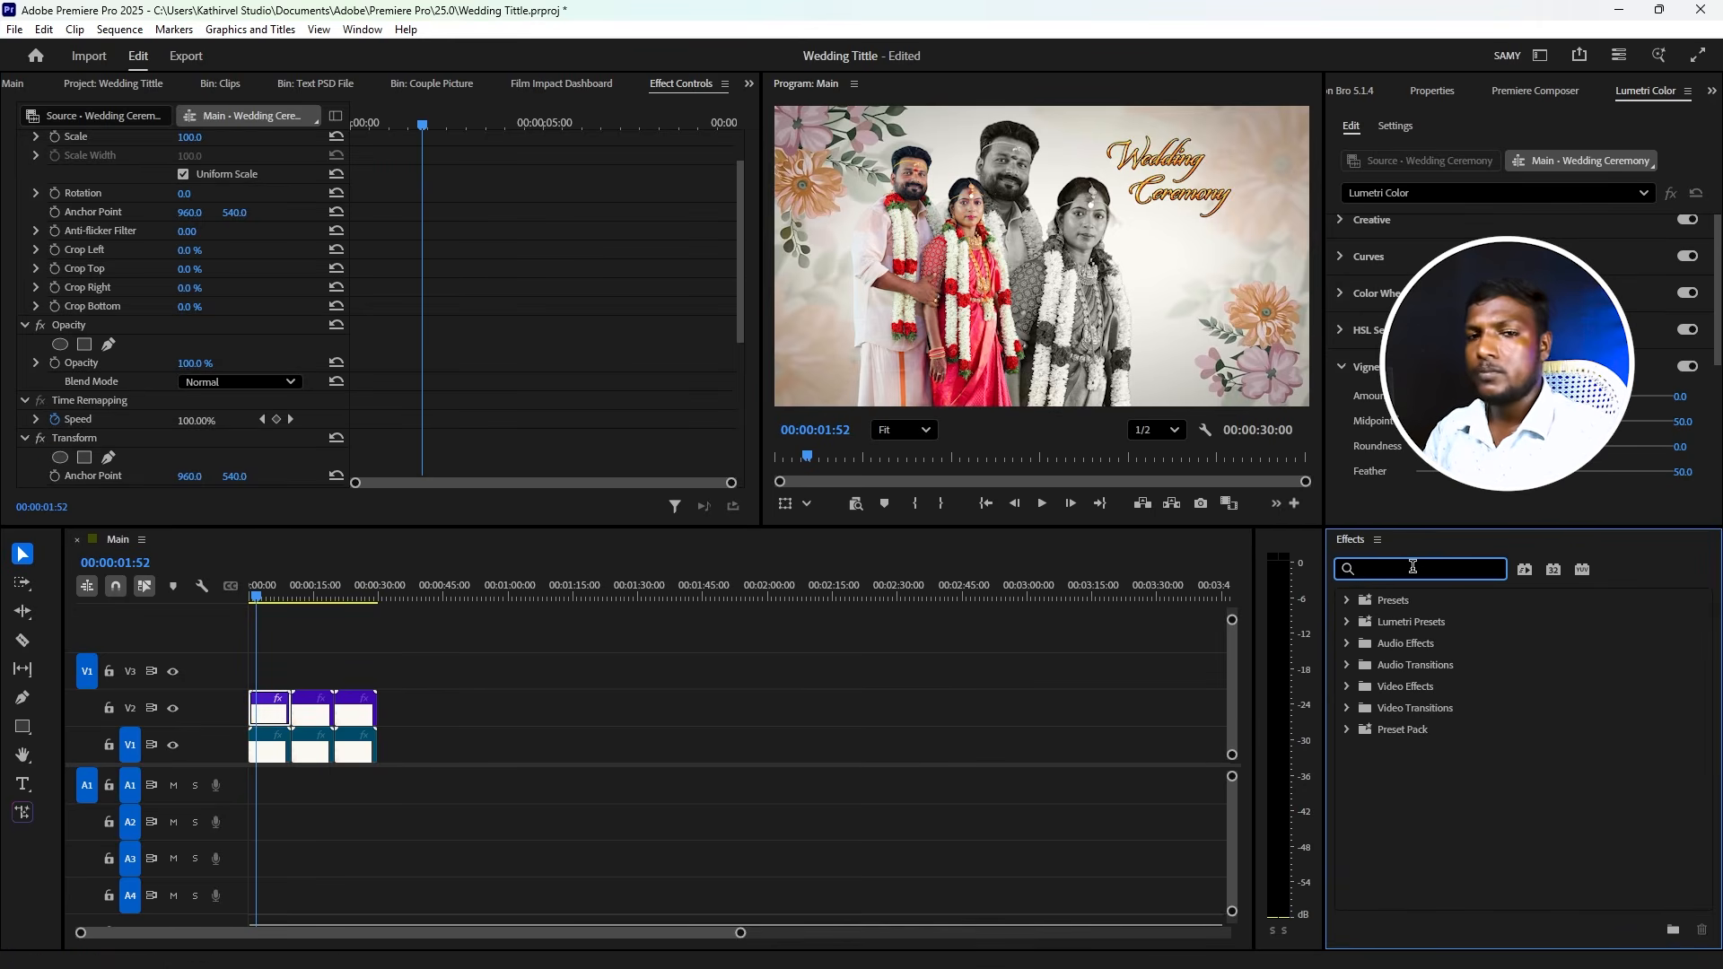
type("Basic")
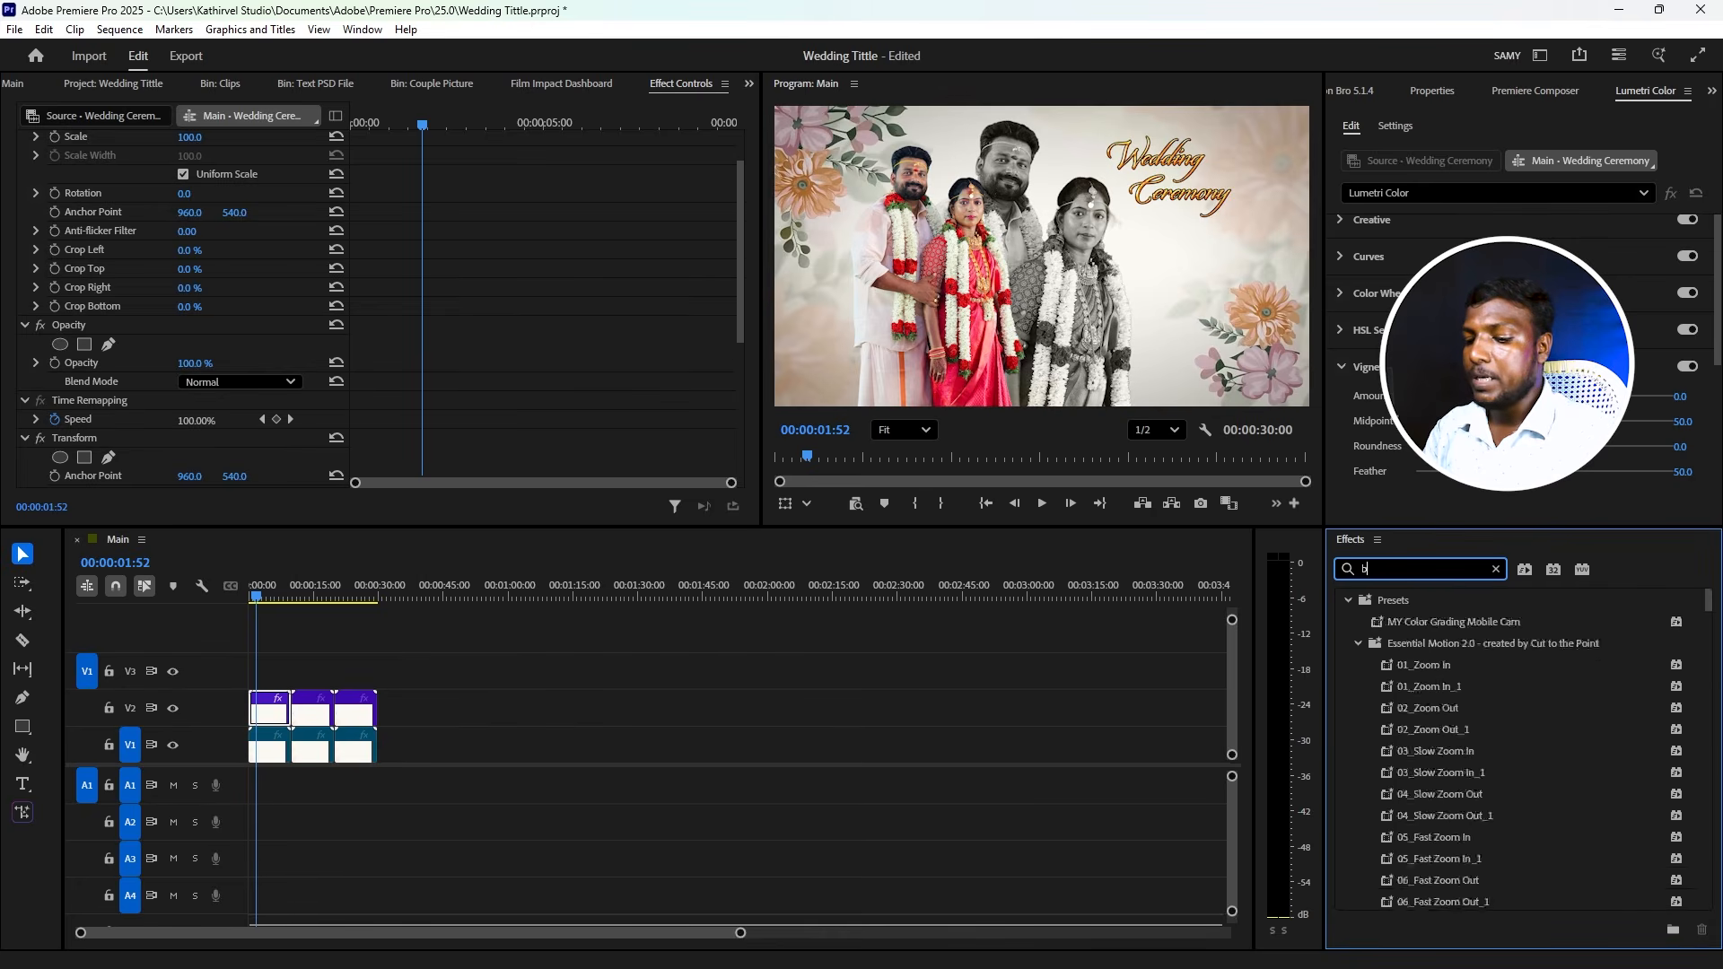
left_click_drag(1416, 730, 269, 709)
- Reduce the Wedding Ceremony clip's Transform scale to 83 so the floral background frames it
scroll(192, 455, "down", 5)
scroll(175, 413, "down", 1)
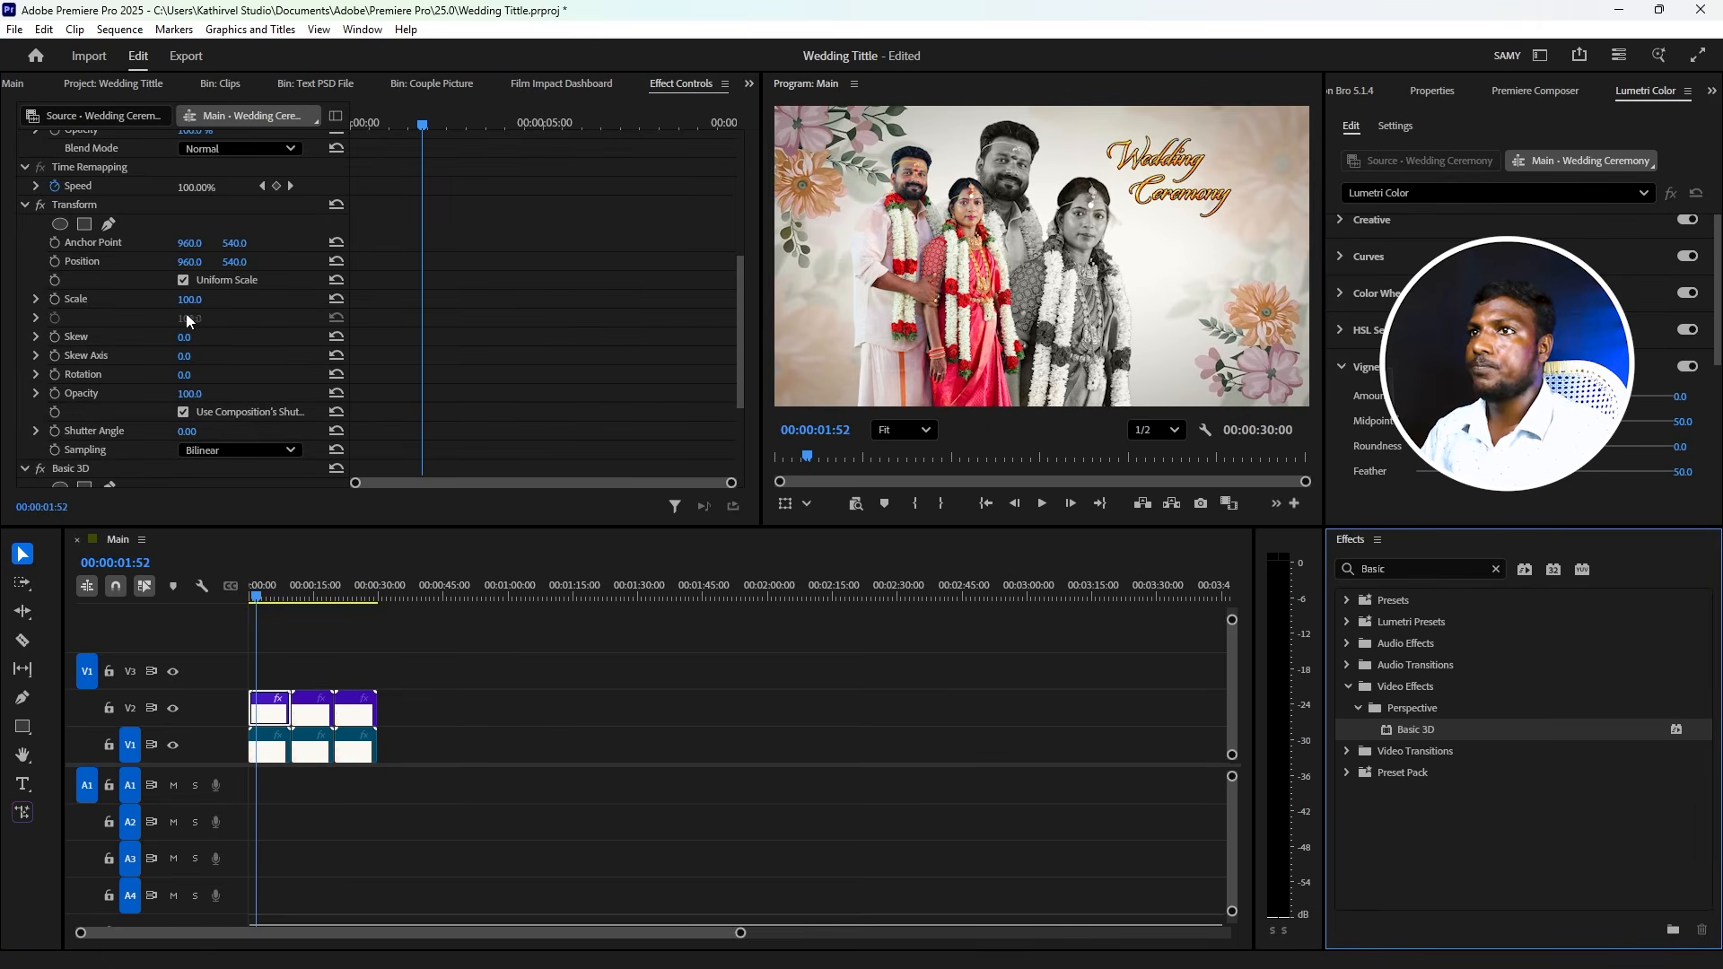
left_click_drag(197, 304, 186, 303)
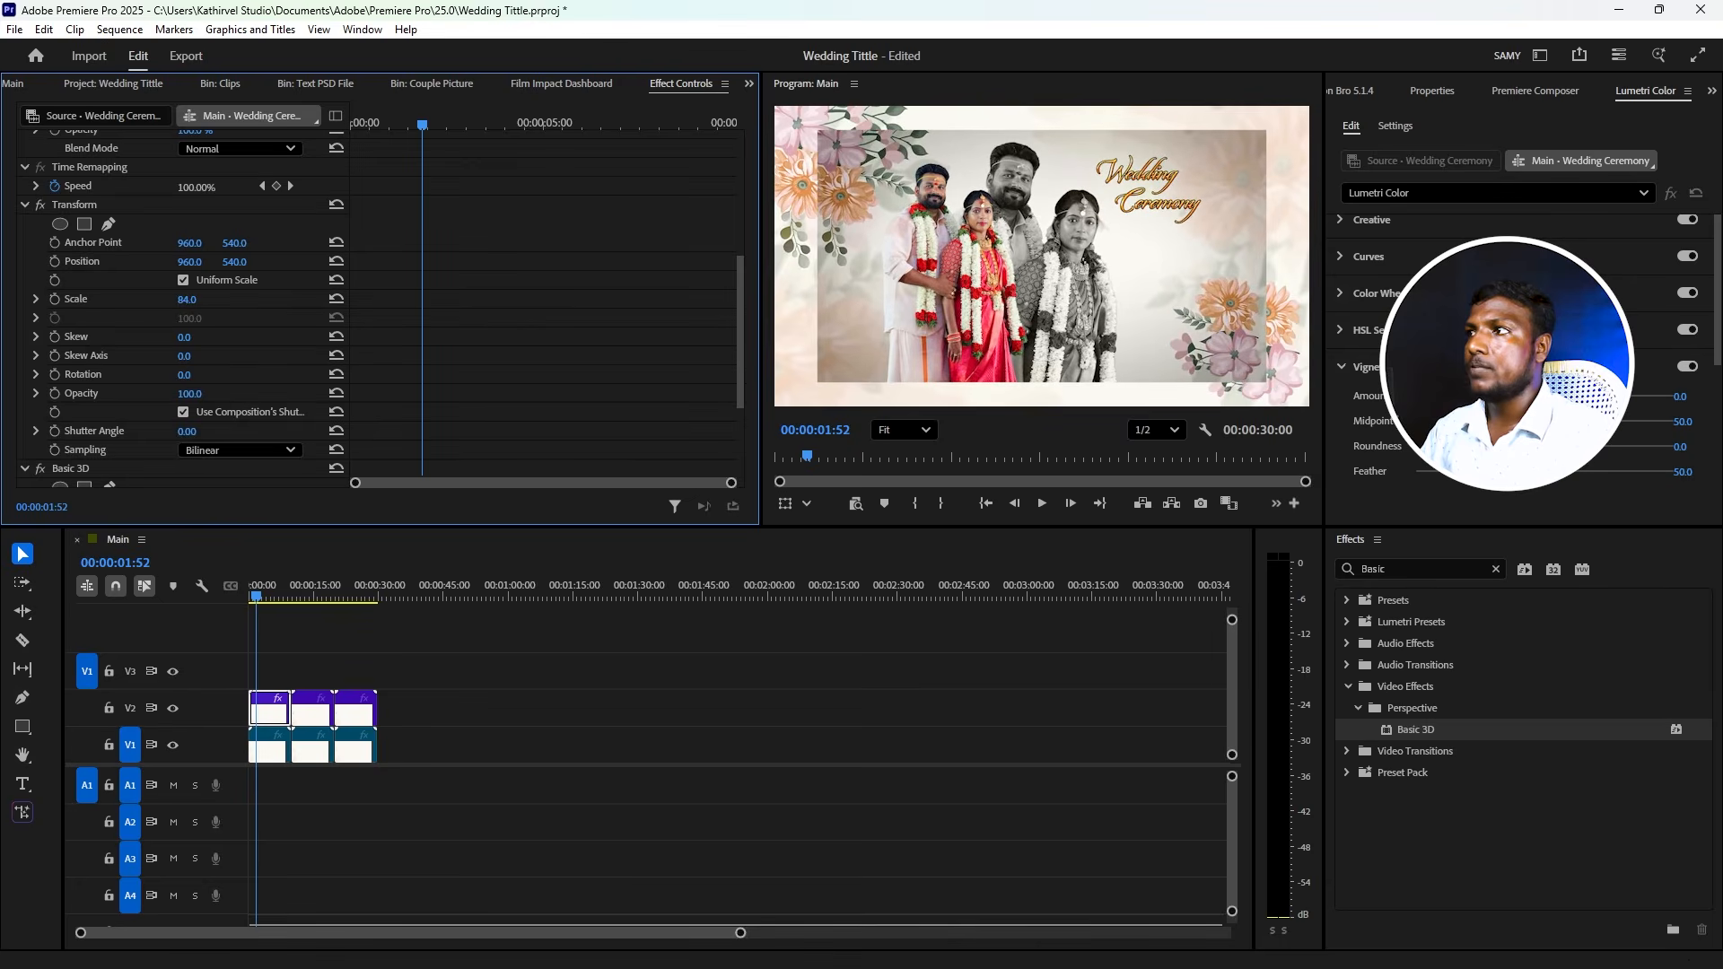
- Try out Basic 3D swivel and tilt angles on the Wedding Ceremony clip and undo them
scroll(111, 406, "down", 3)
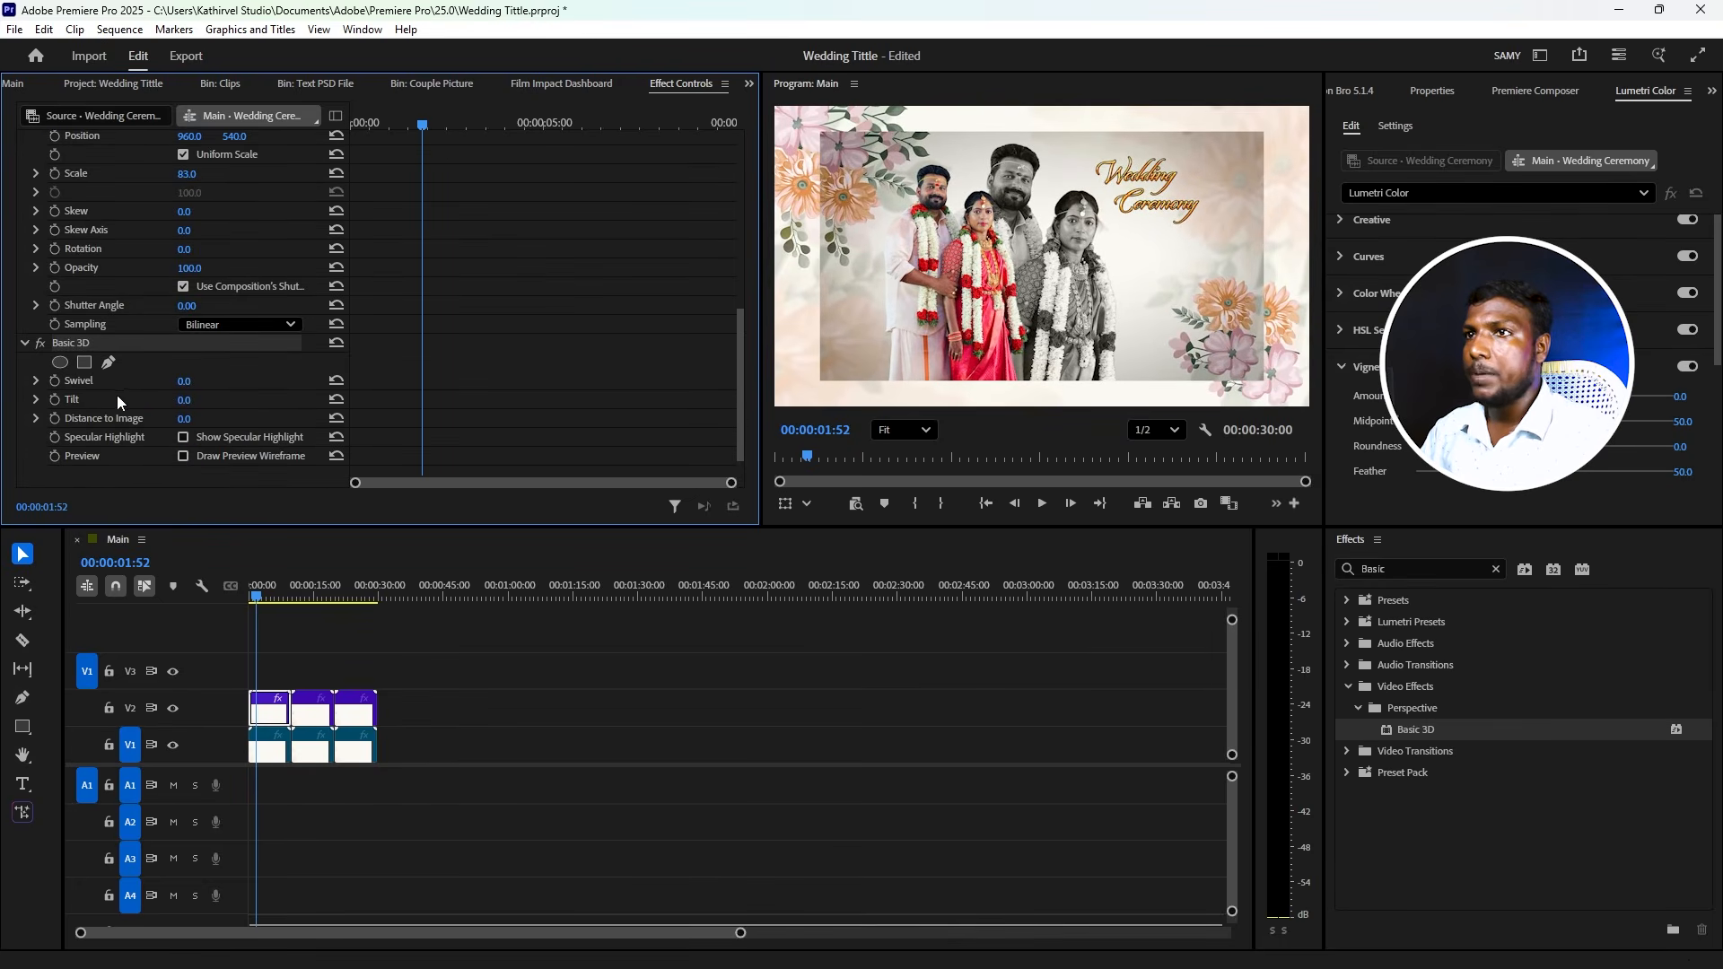
left_click_drag(186, 383, 148, 403)
key("ctrl+z")
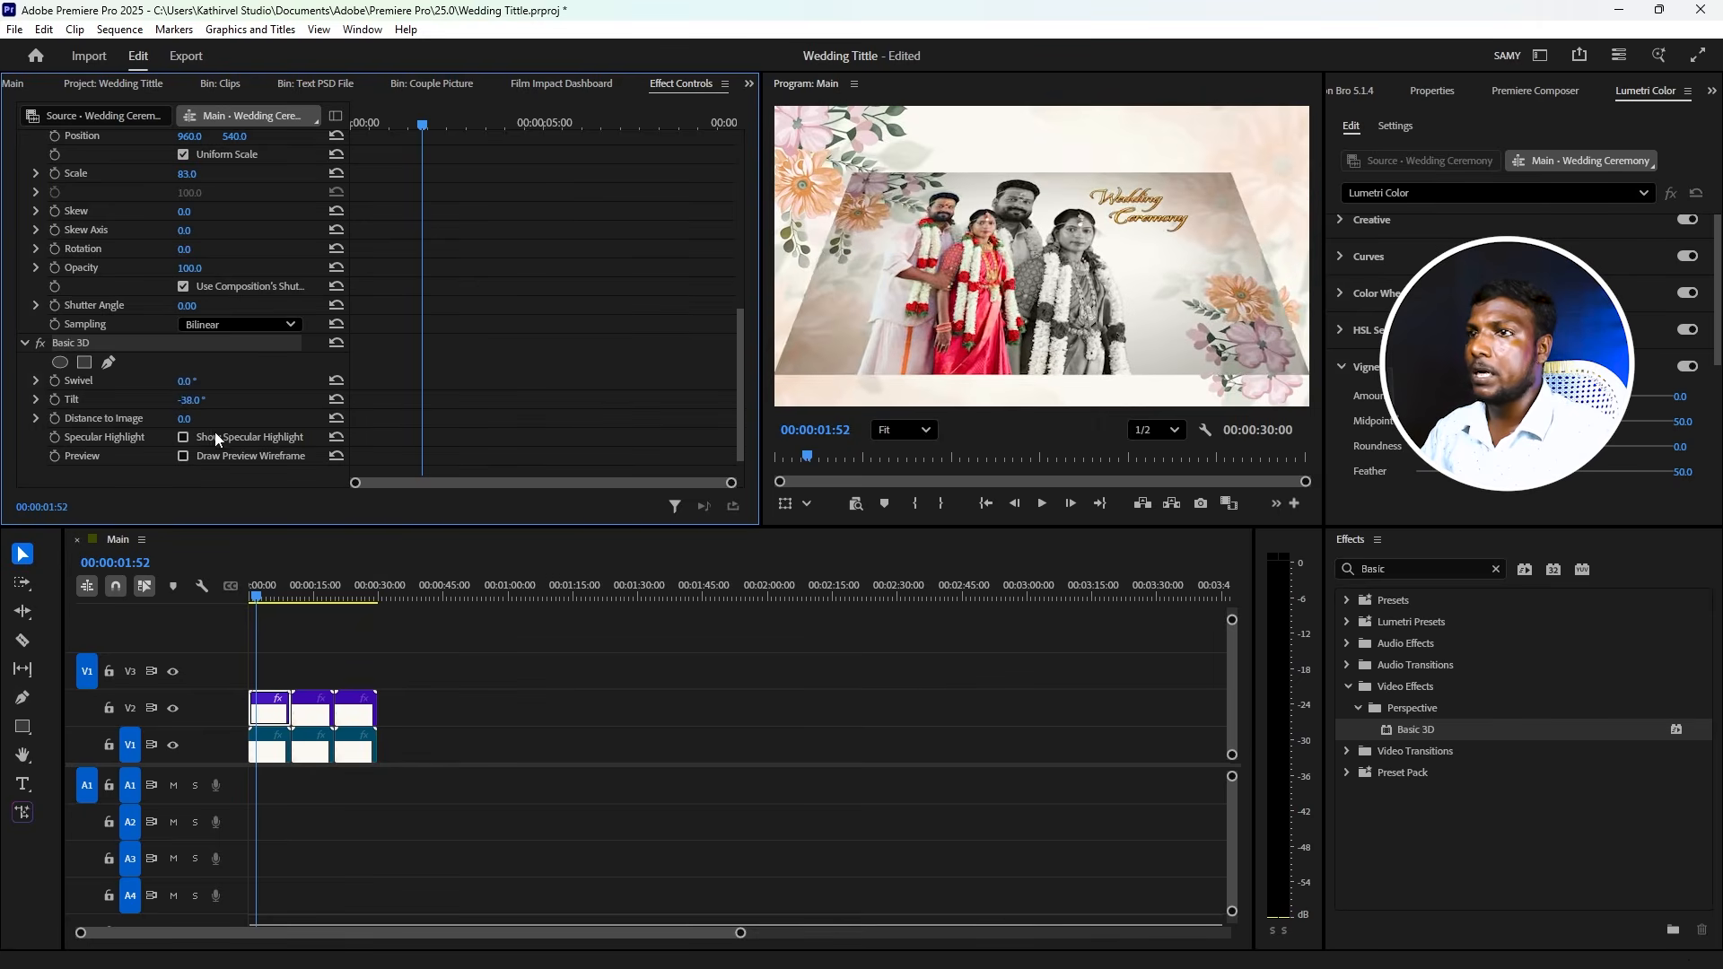
key("ctrl+z")
- Keyframe the Wedding Ceremony clip's Basic 3D Tilt from 0° at the start to -32° at 00:00:00:50, and preview it
left_click(246, 585)
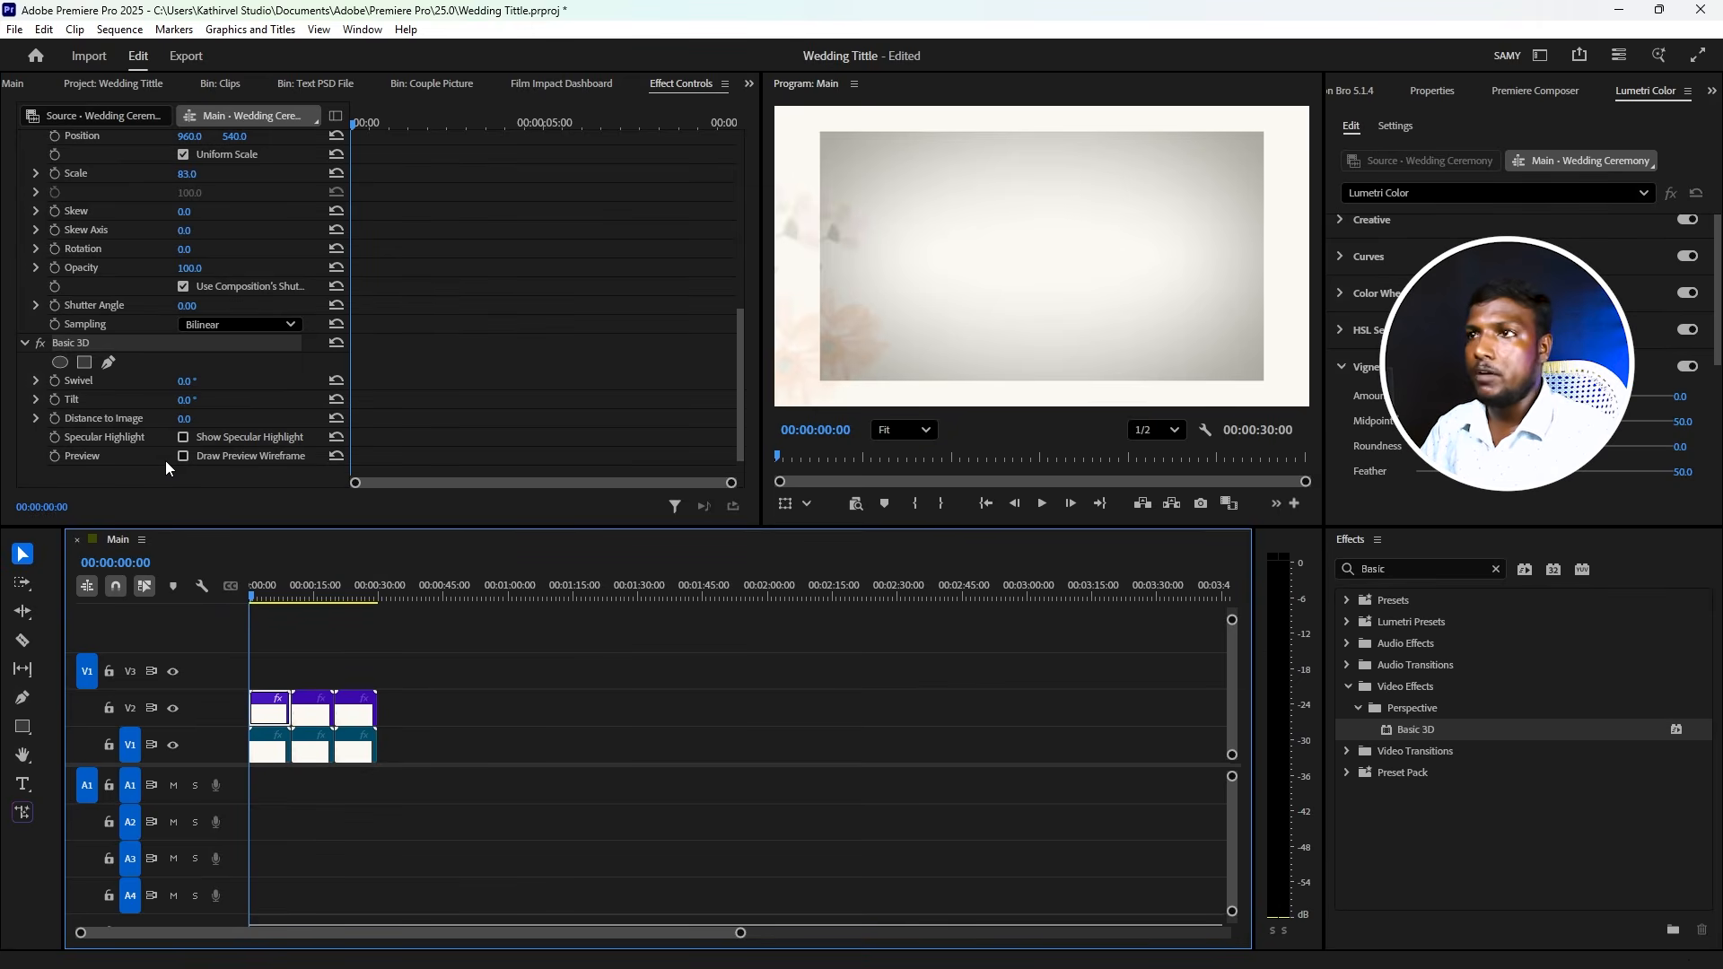
key("space")
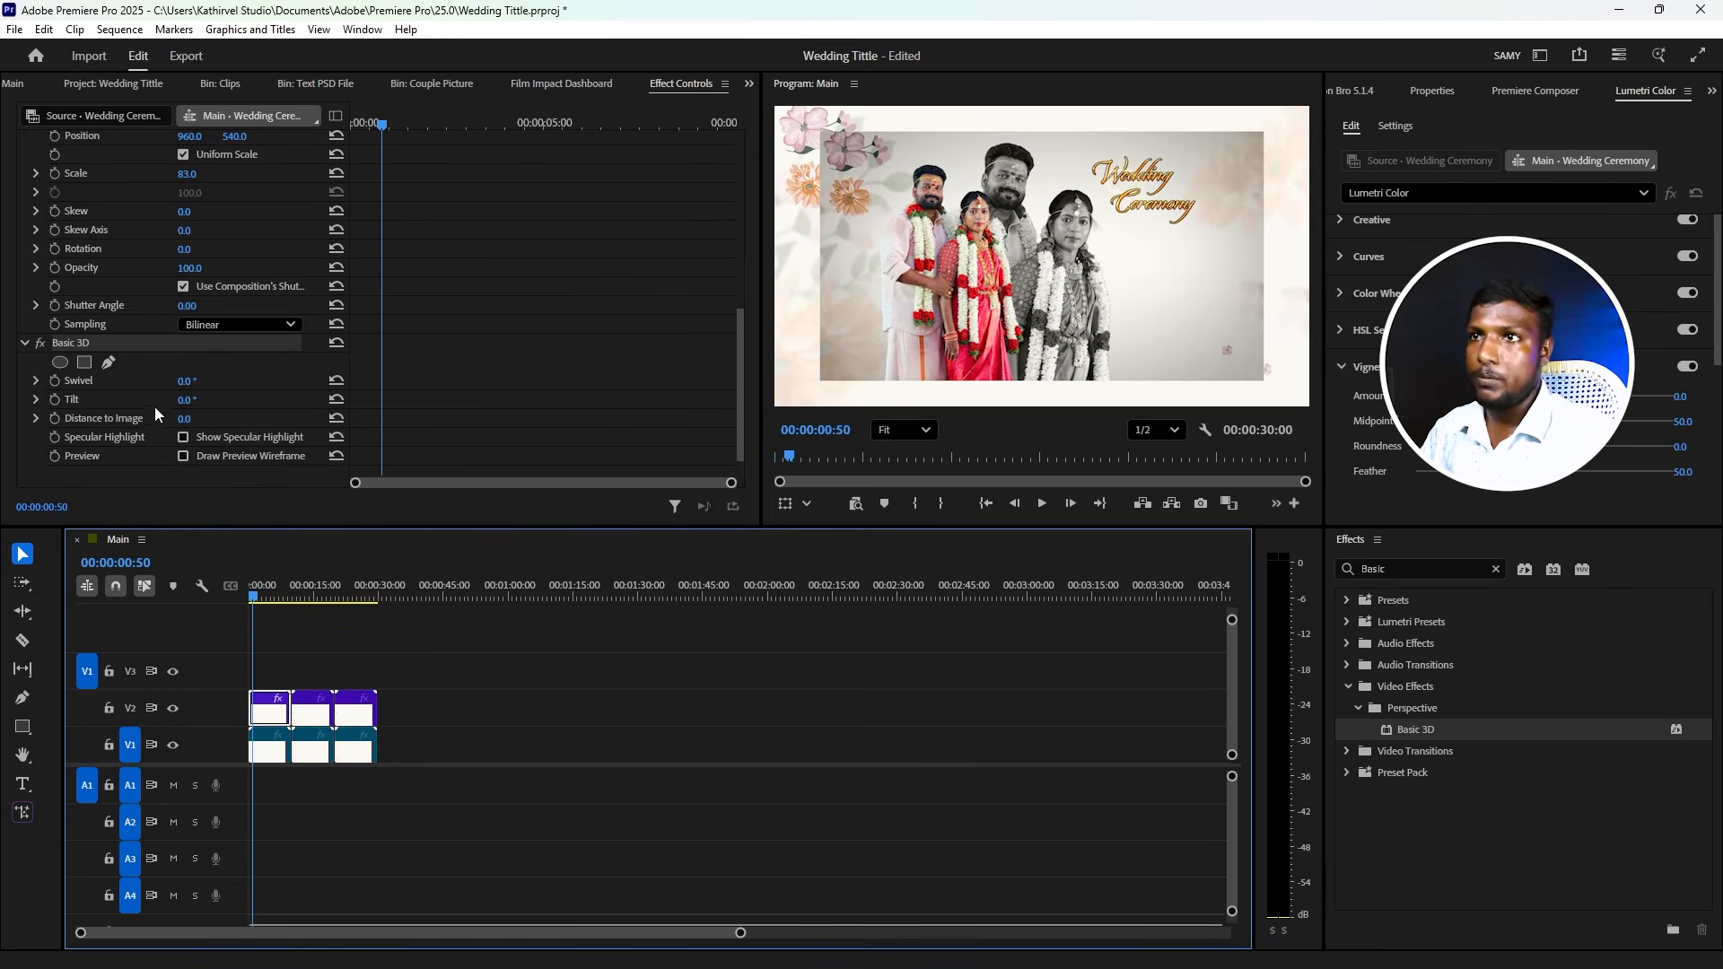
left_click(54, 400)
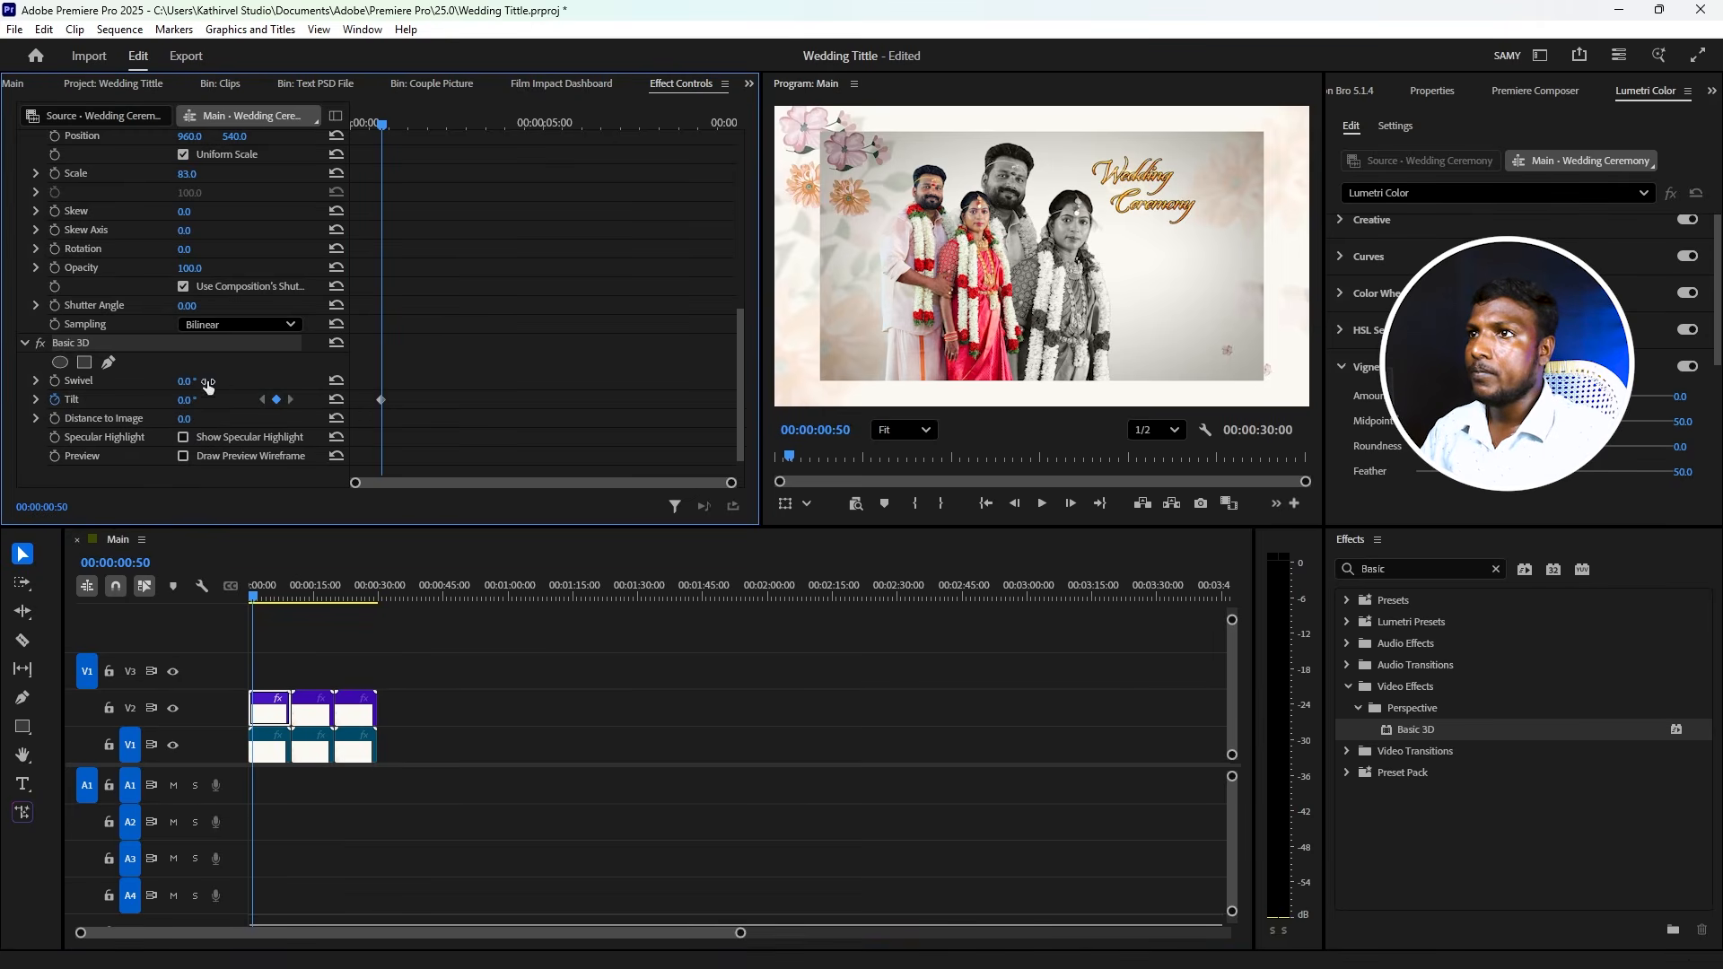
left_click_drag(189, 403, 161, 403)
left_click_drag(382, 125, 343, 134)
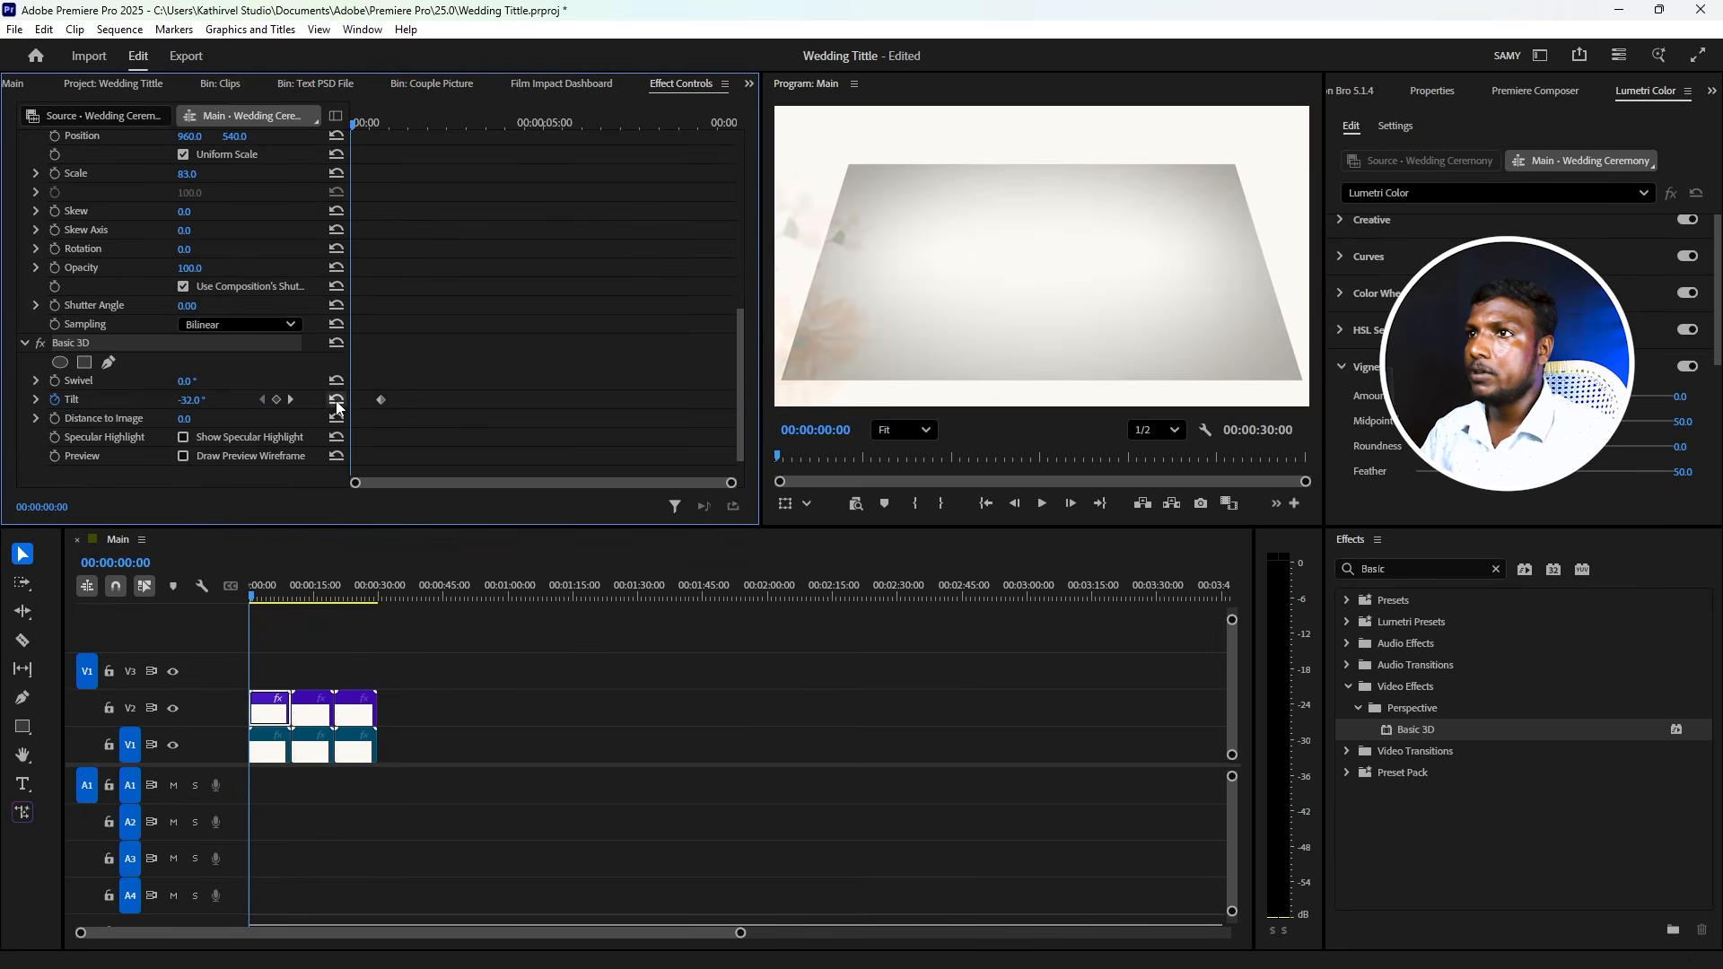
key("space")
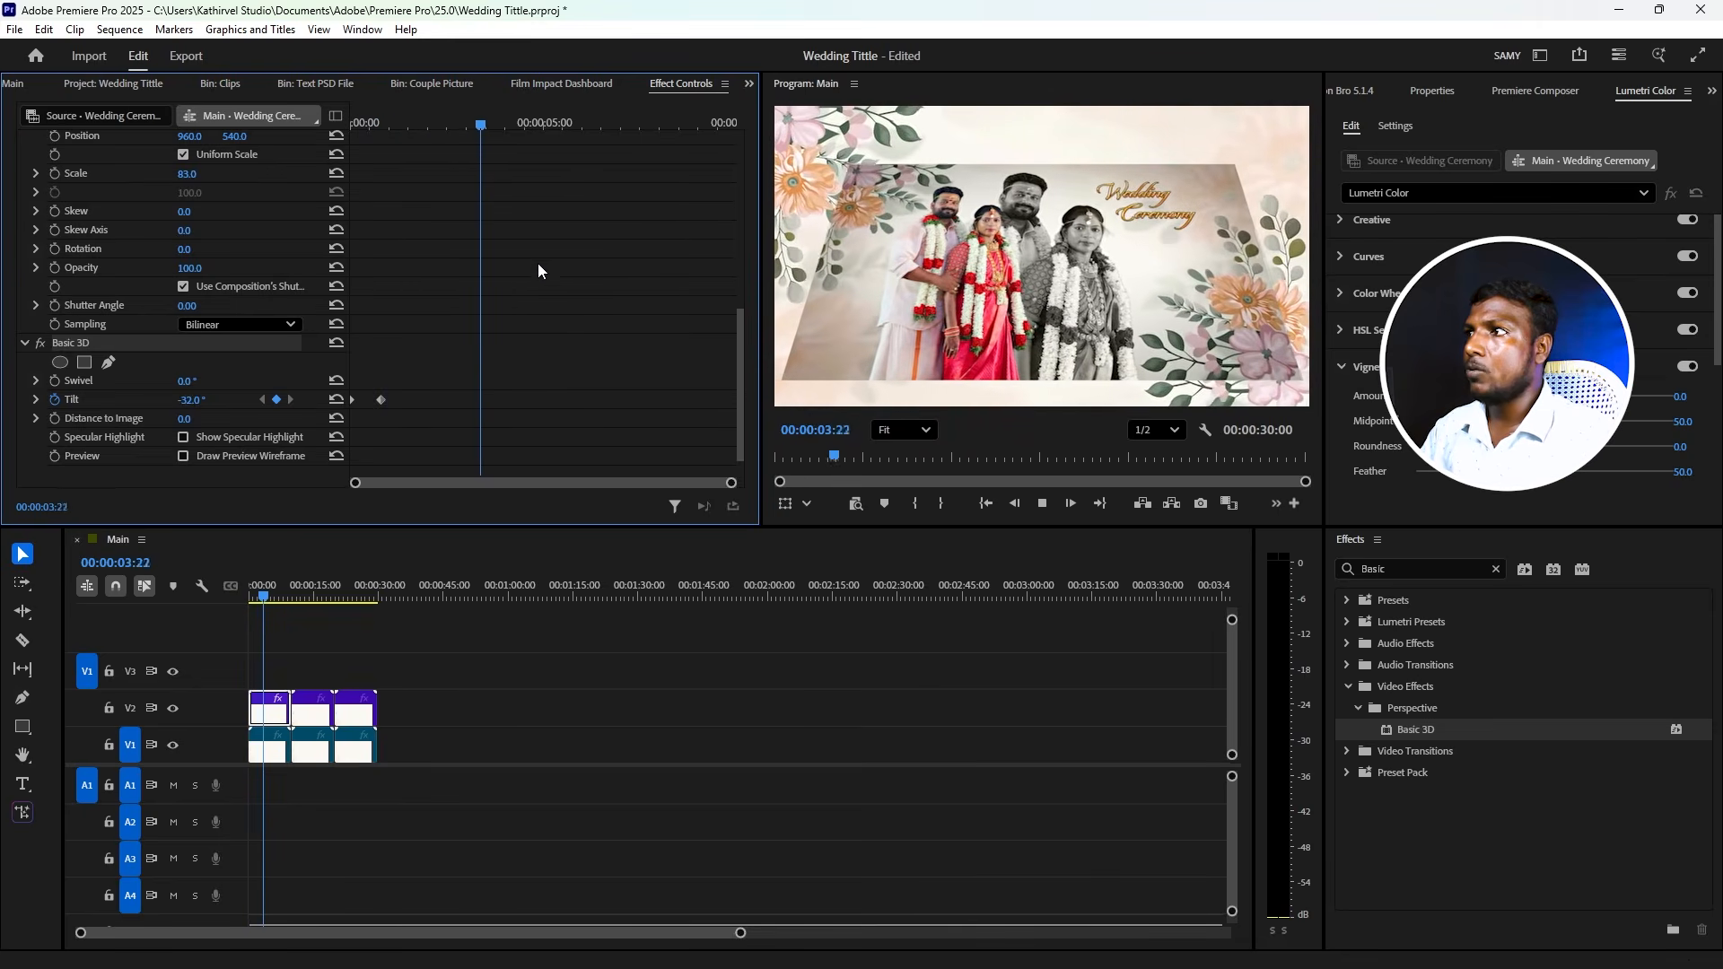
key("space")
- Add a Basic 3D Tilt keyframe at 00:00:09:12 with a shallower angle and return to the sequence start
scroll(584, 377, "down", 1)
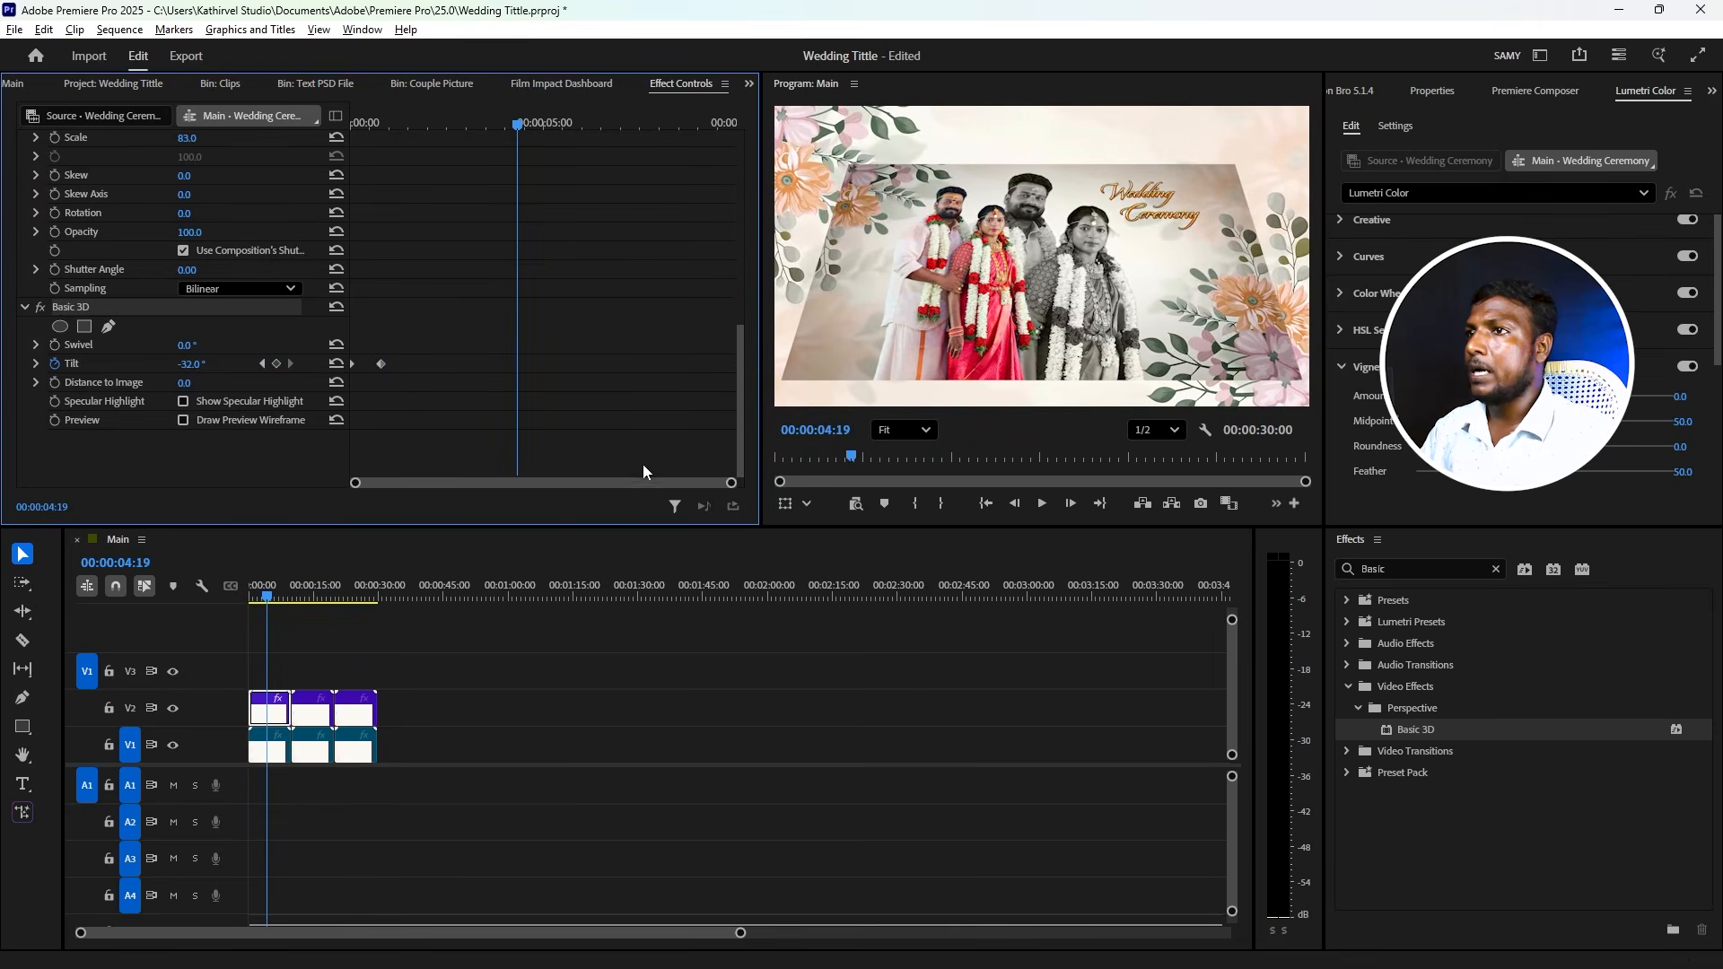
left_click_drag(517, 125, 654, 192)
key("Up")
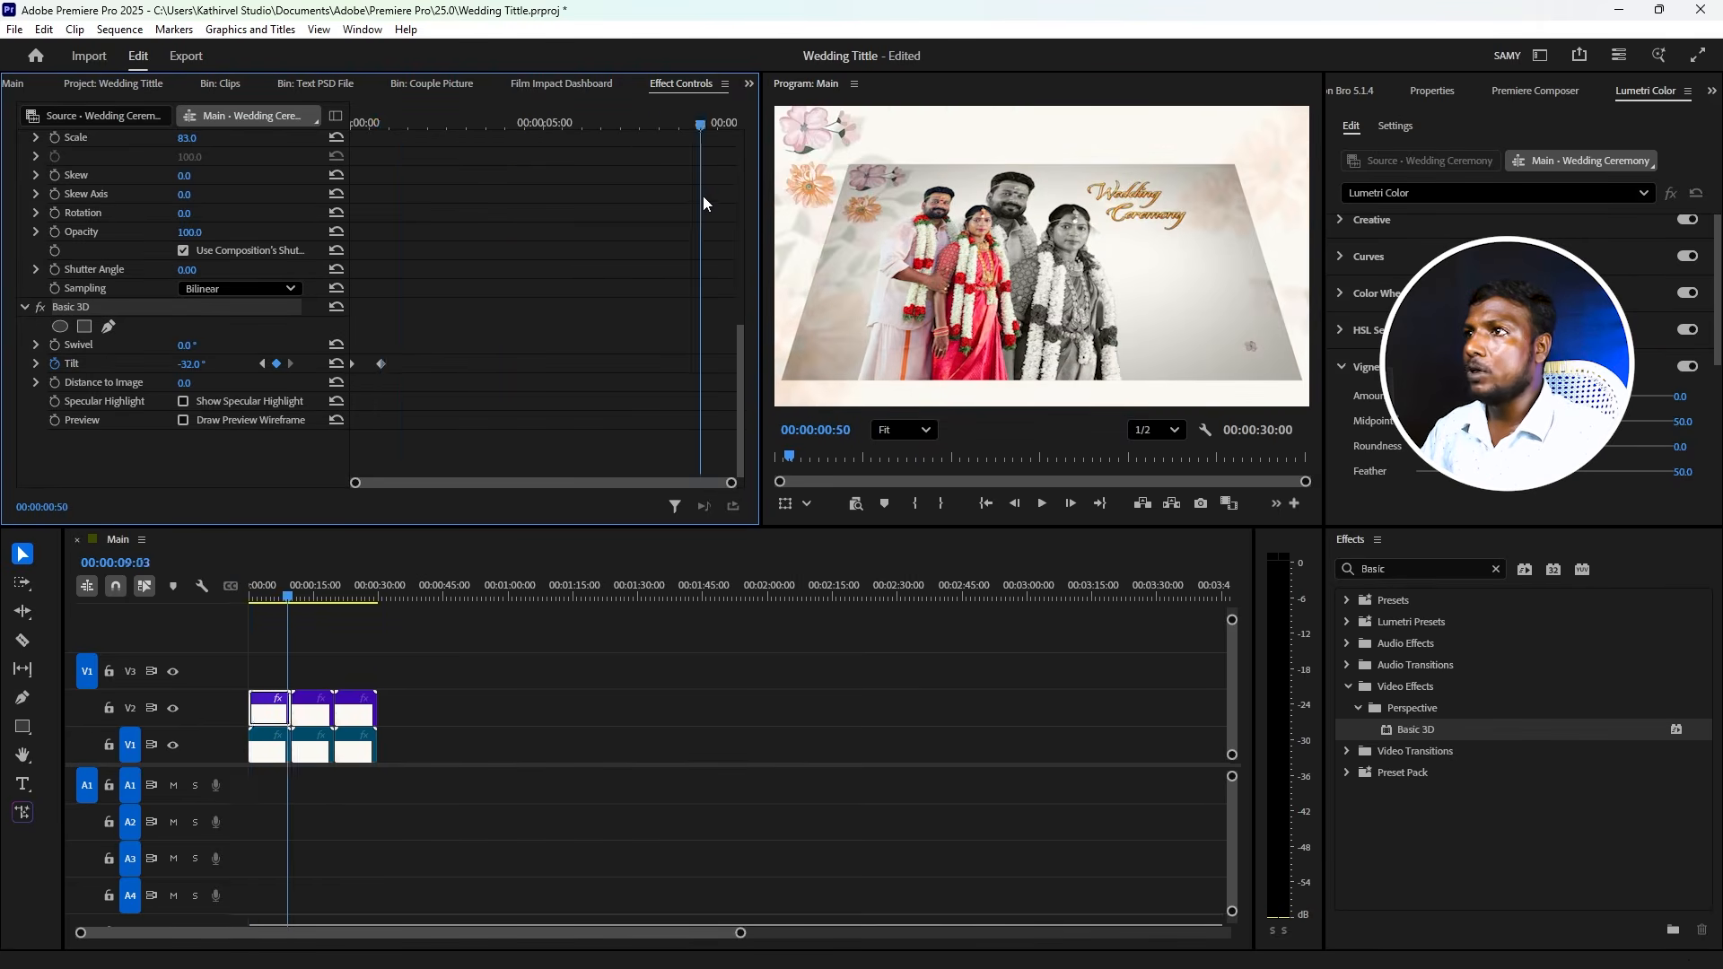
key("Down")
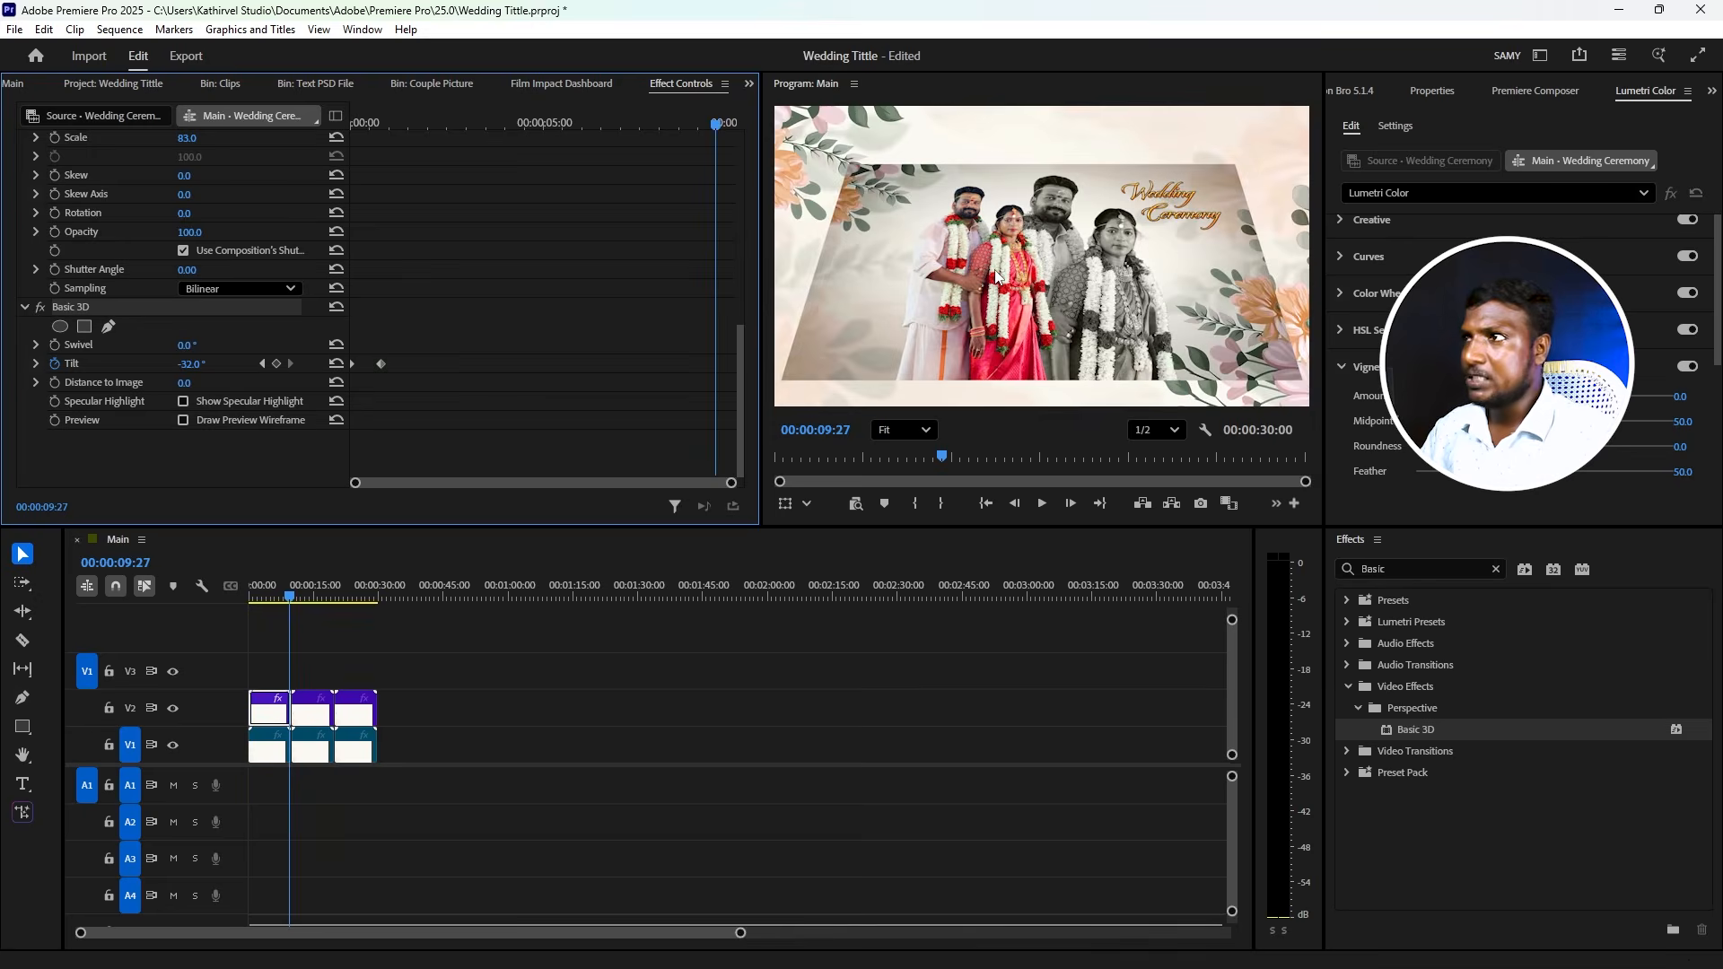
left_click(438, 626)
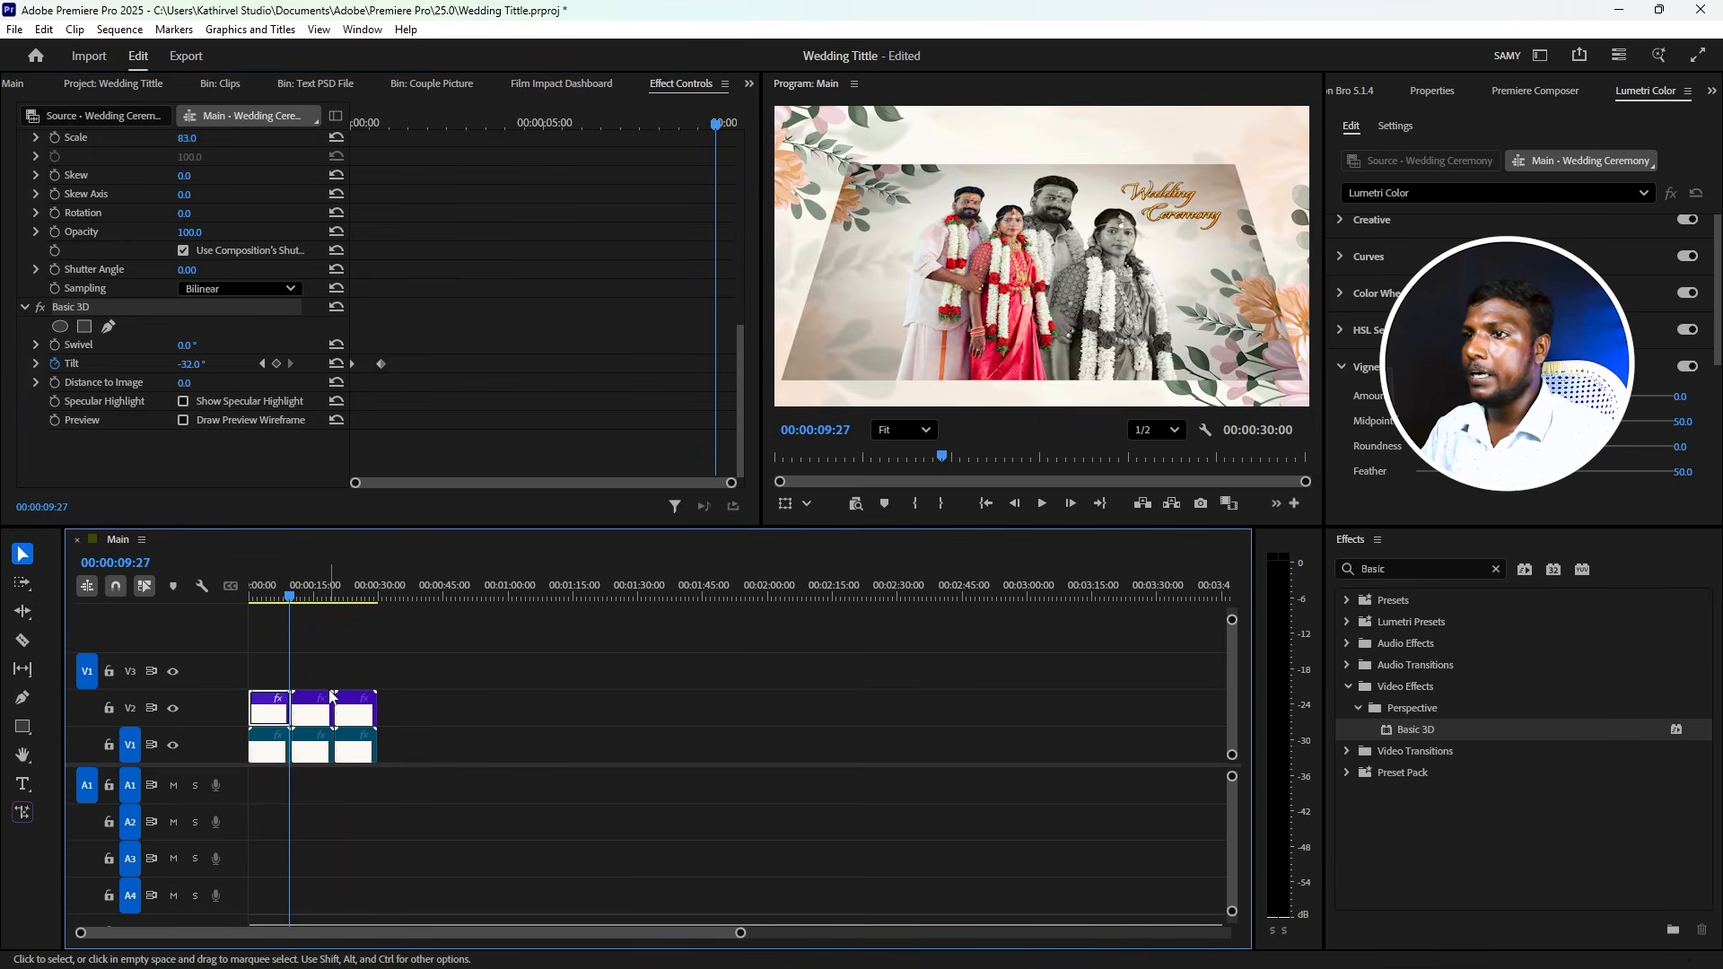
key("shift+Left")
key("shift+Left")
key("shift+Left")
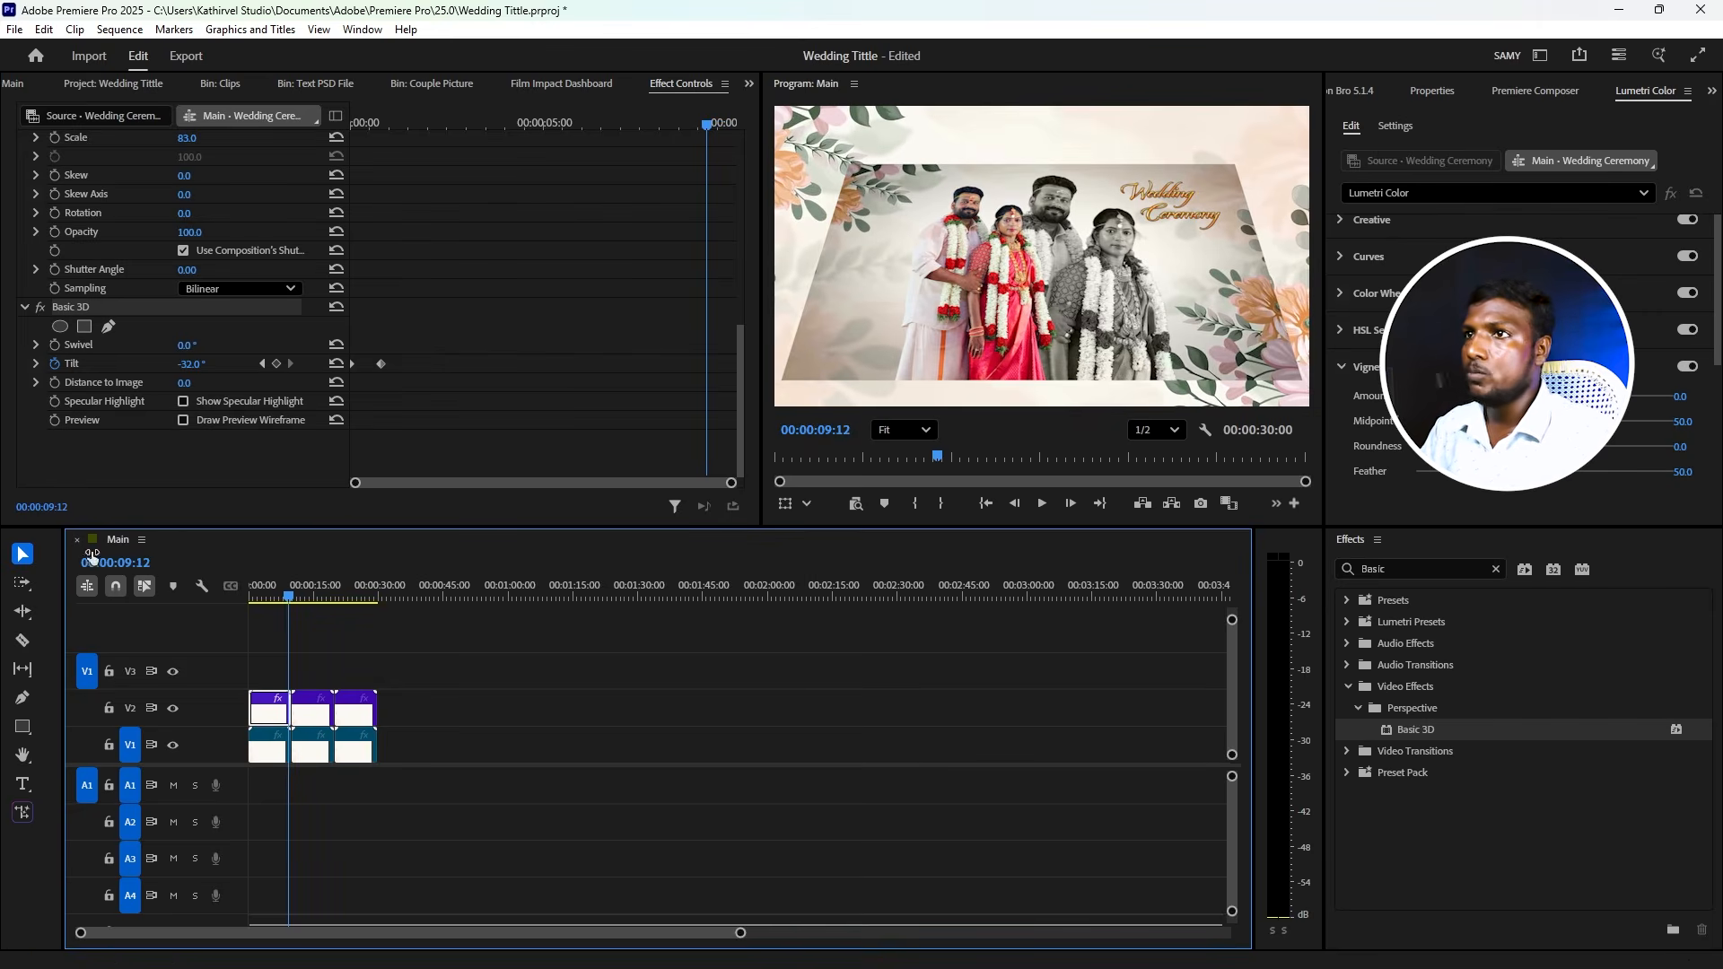
left_click(276, 364)
left_click_drag(191, 364, 208, 365)
key("Home")
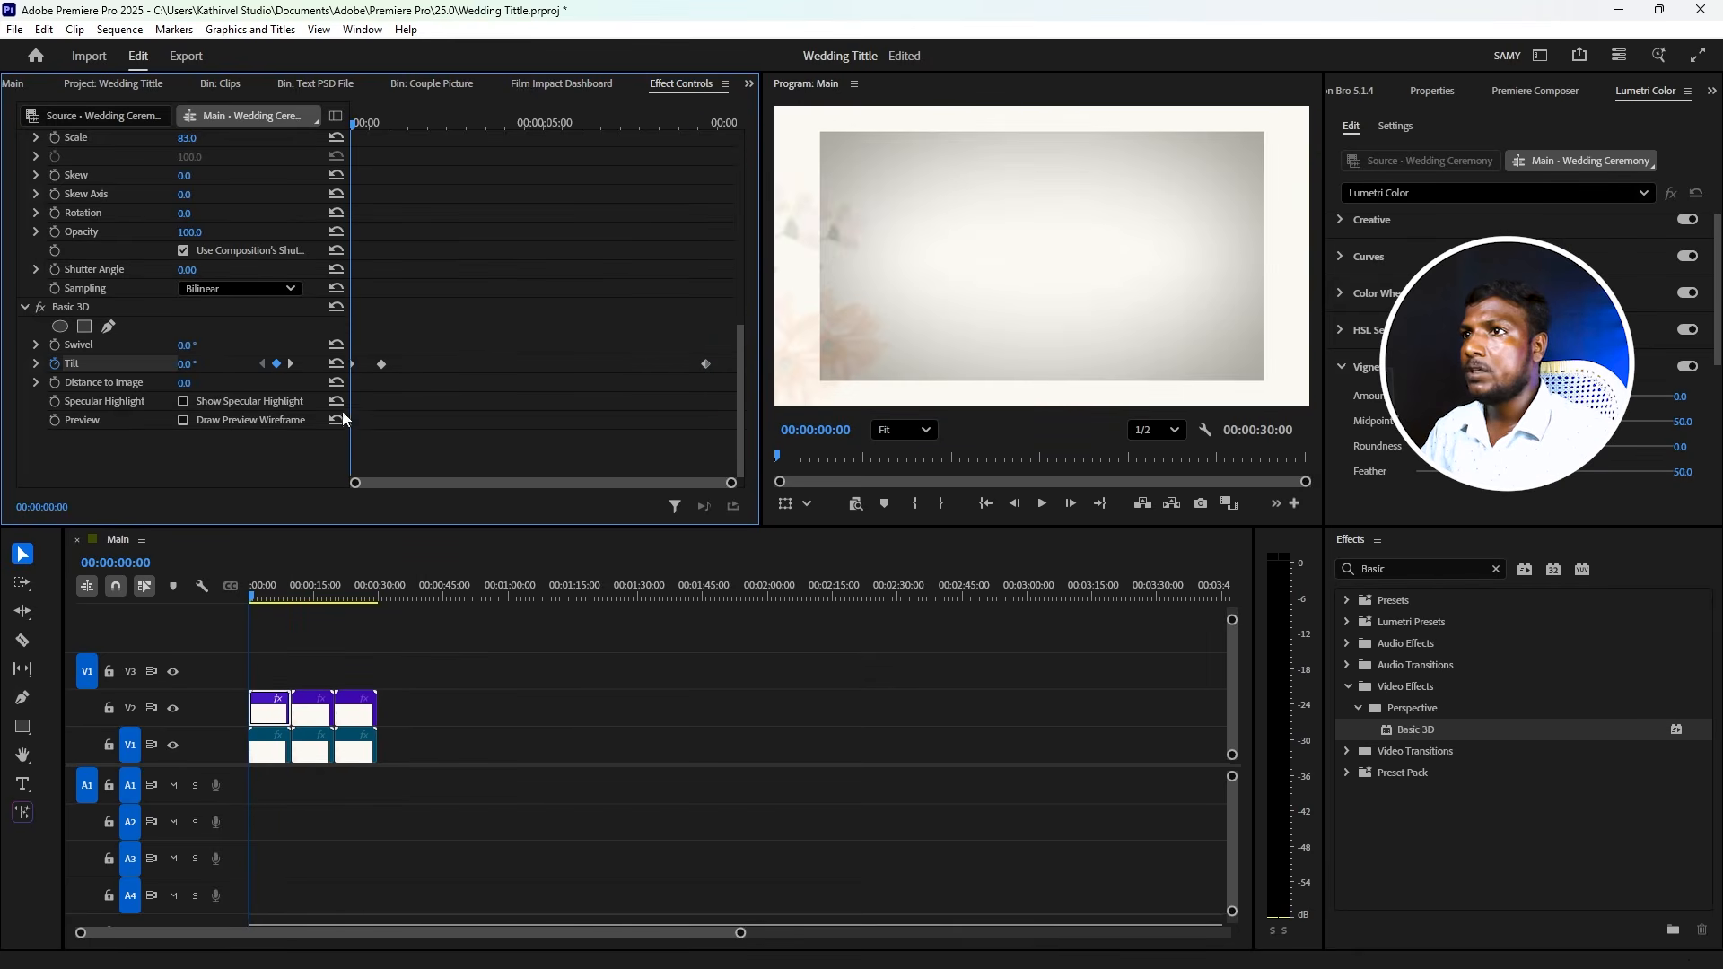
- Expand the Basic 3D Tilt graph and select its first two keyframes
left_click(35, 363)
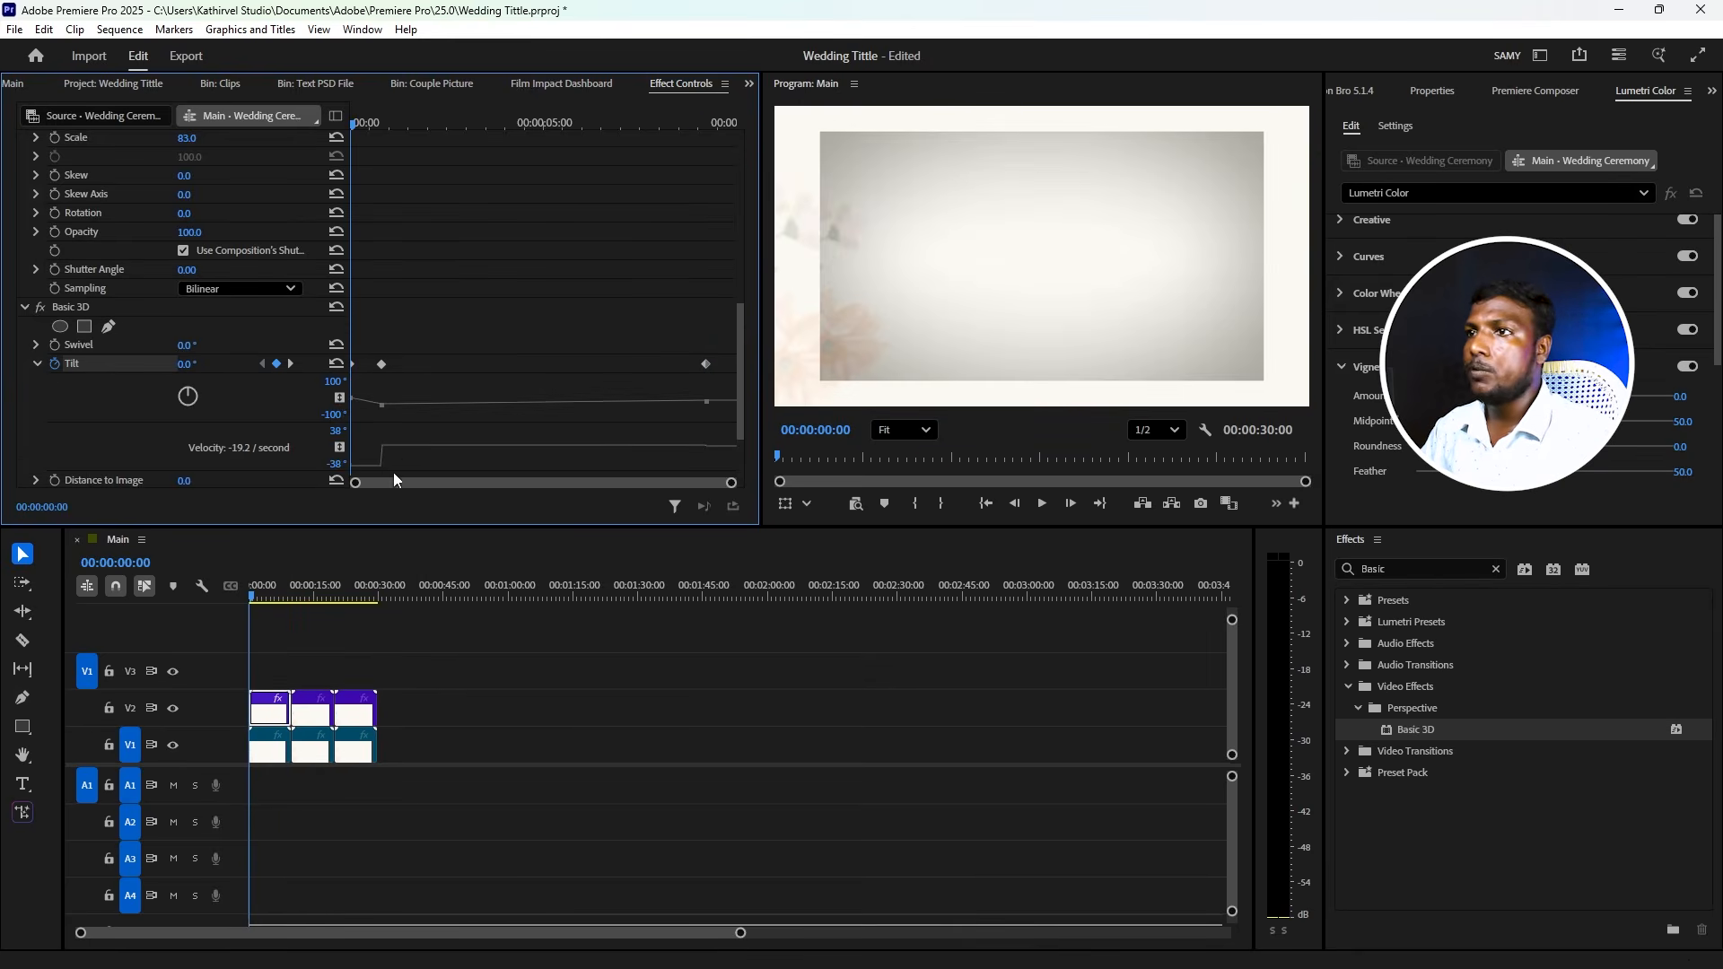
left_click_drag(733, 484, 576, 456)
left_click_drag(514, 345, 350, 397)
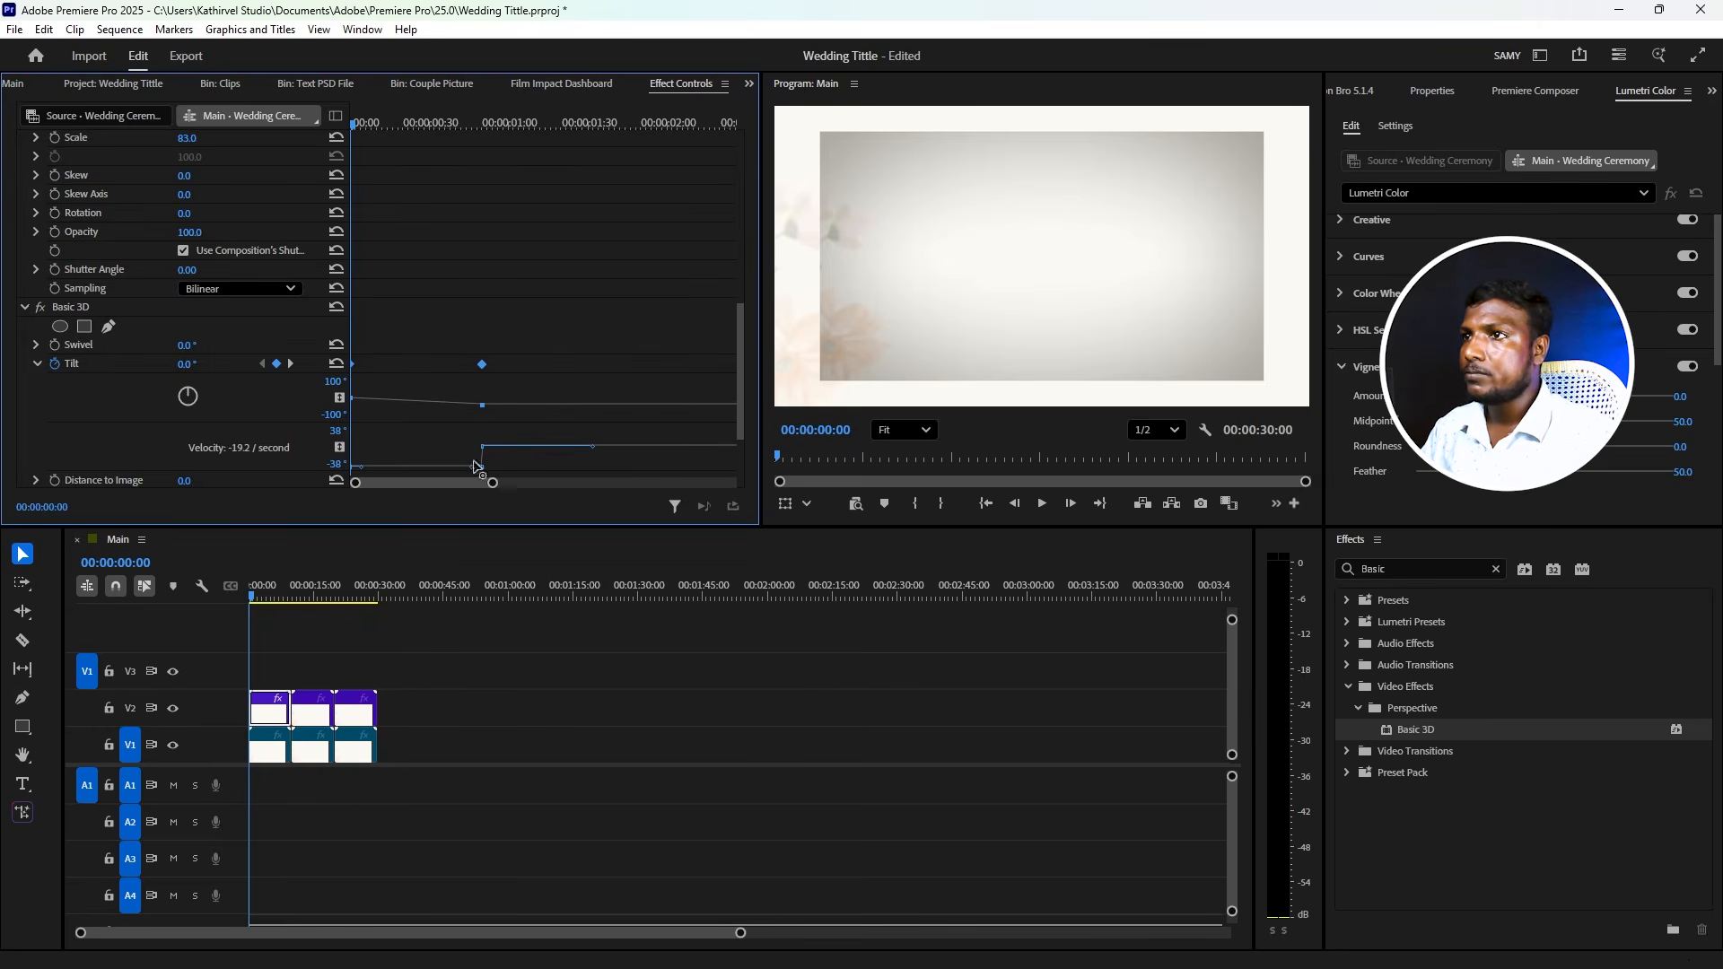
- Try reshaping the Tilt curve by its graph points and undo the changes
left_click_drag(480, 407, 476, 454)
key("ctrl+z")
left_click_drag(359, 465, 368, 464)
key("ctrl+z")
key("ctrl+z")
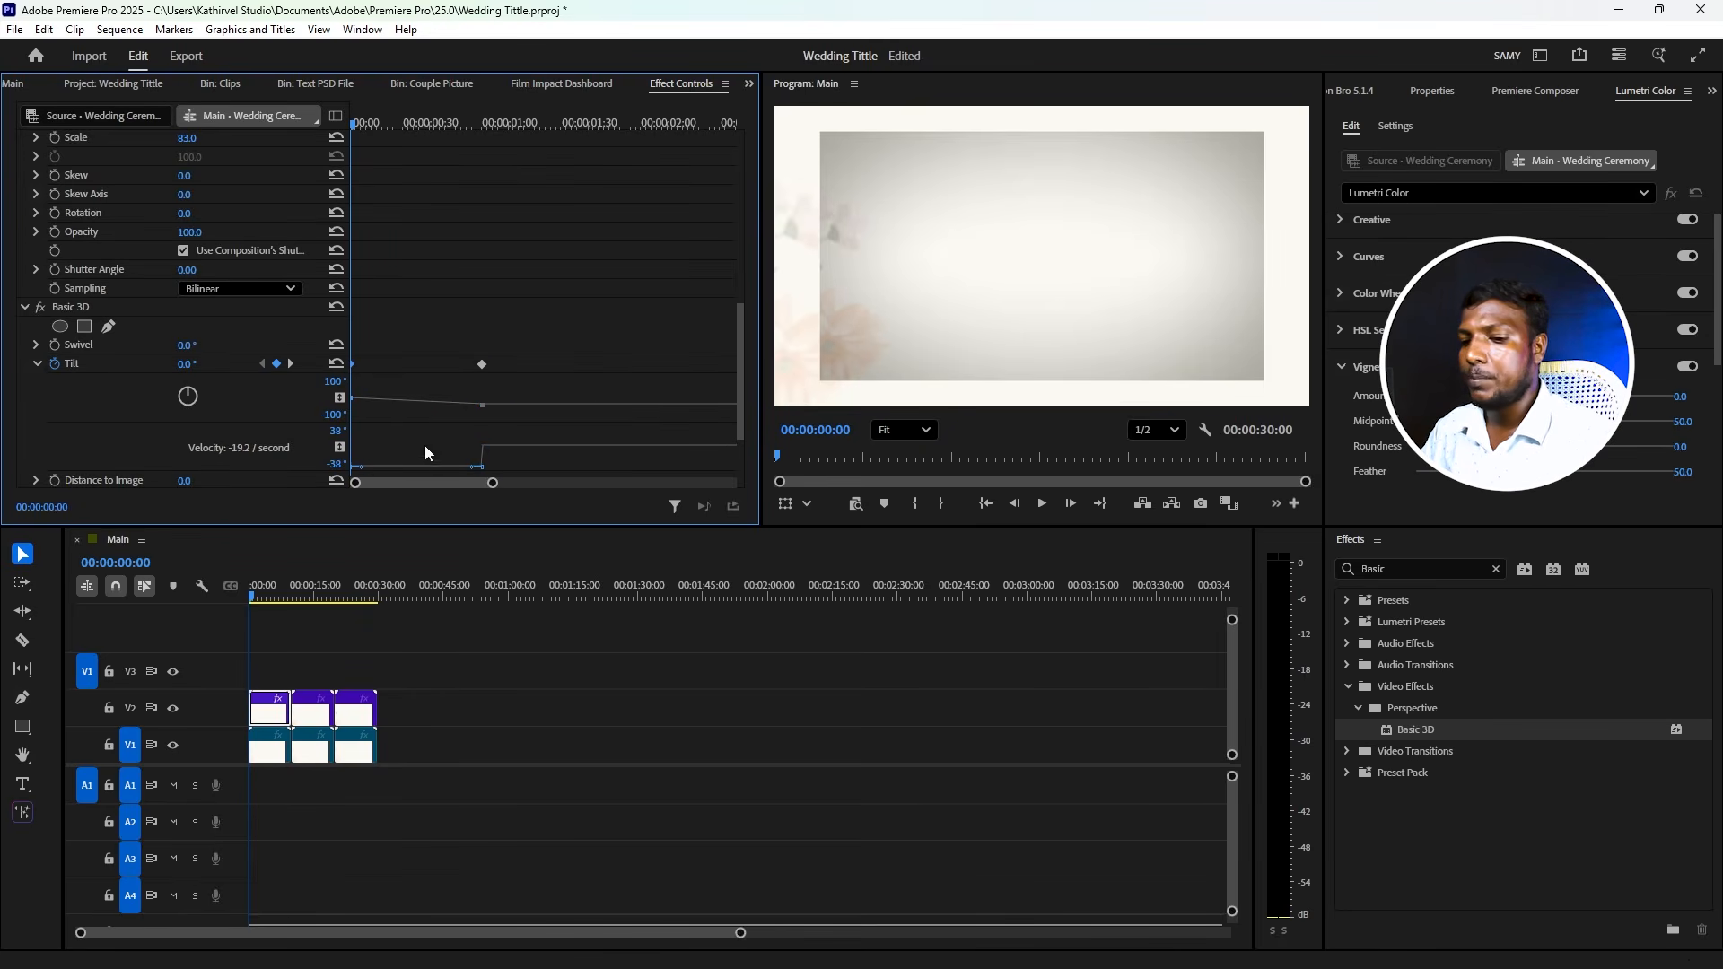
- Apply Ease Out to the Tilt keyframe at 00:00:00:50, shape the velocity curve to start fast and settle slowly, and preview it
right_click(482, 366)
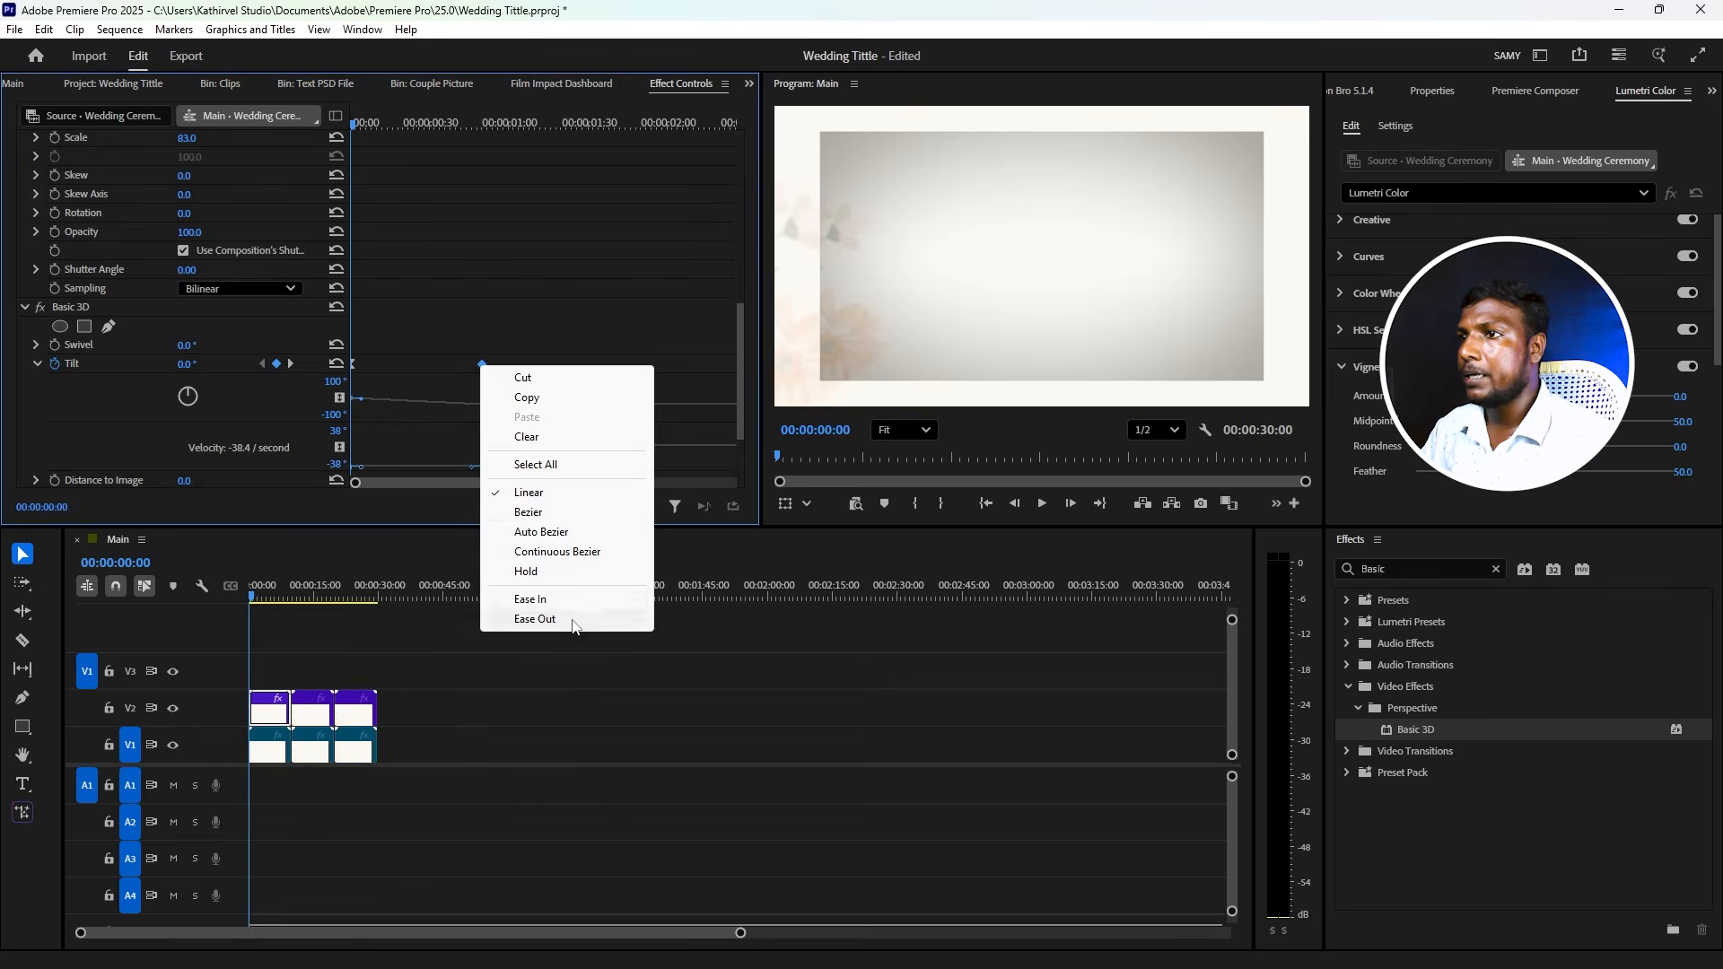
left_click(537, 619)
left_click_drag(475, 472, 444, 454)
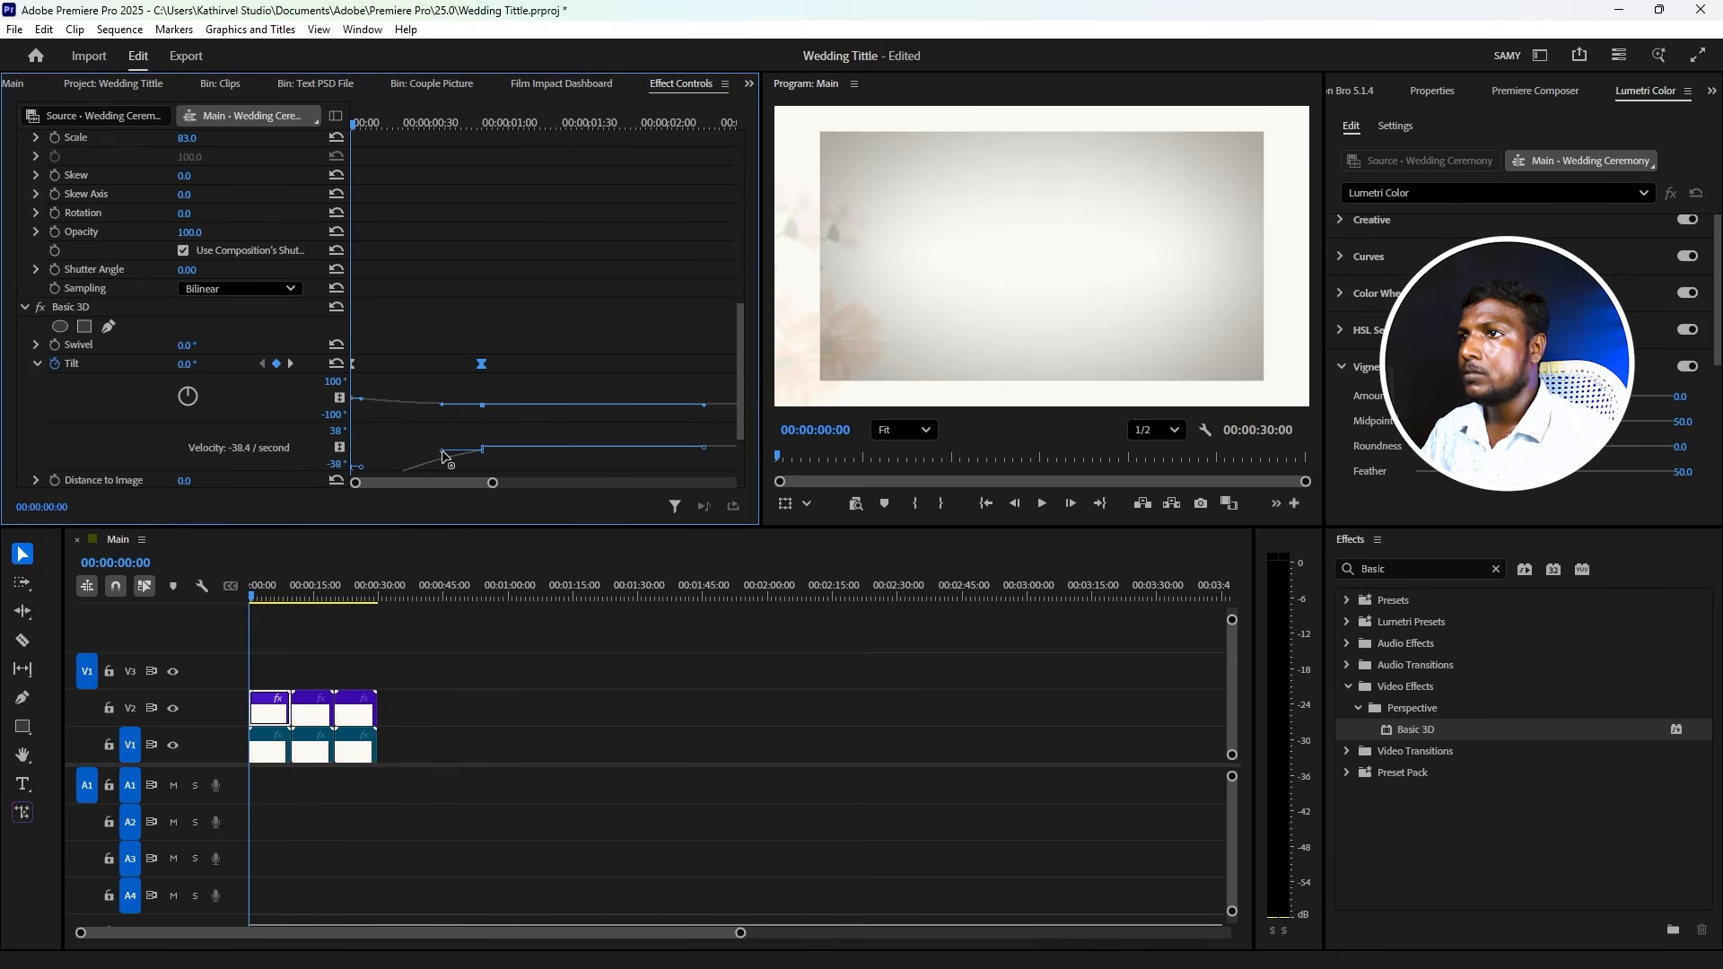
left_click_drag(433, 455, 430, 449)
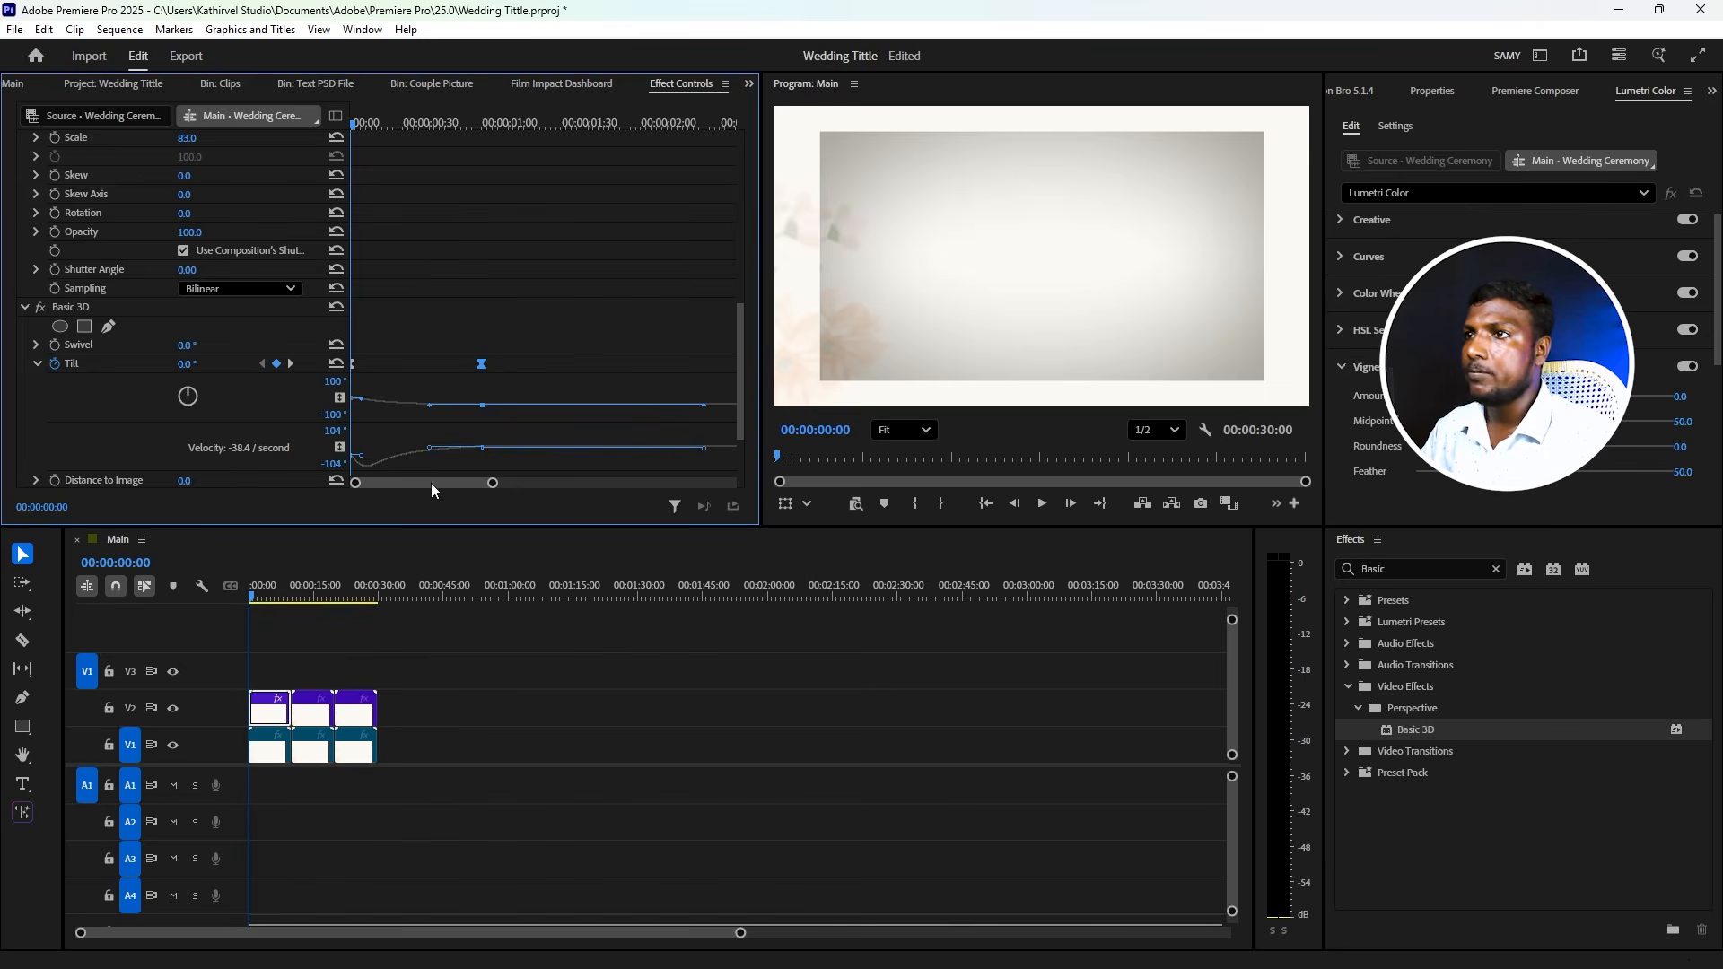
left_click_drag(364, 462, 363, 451)
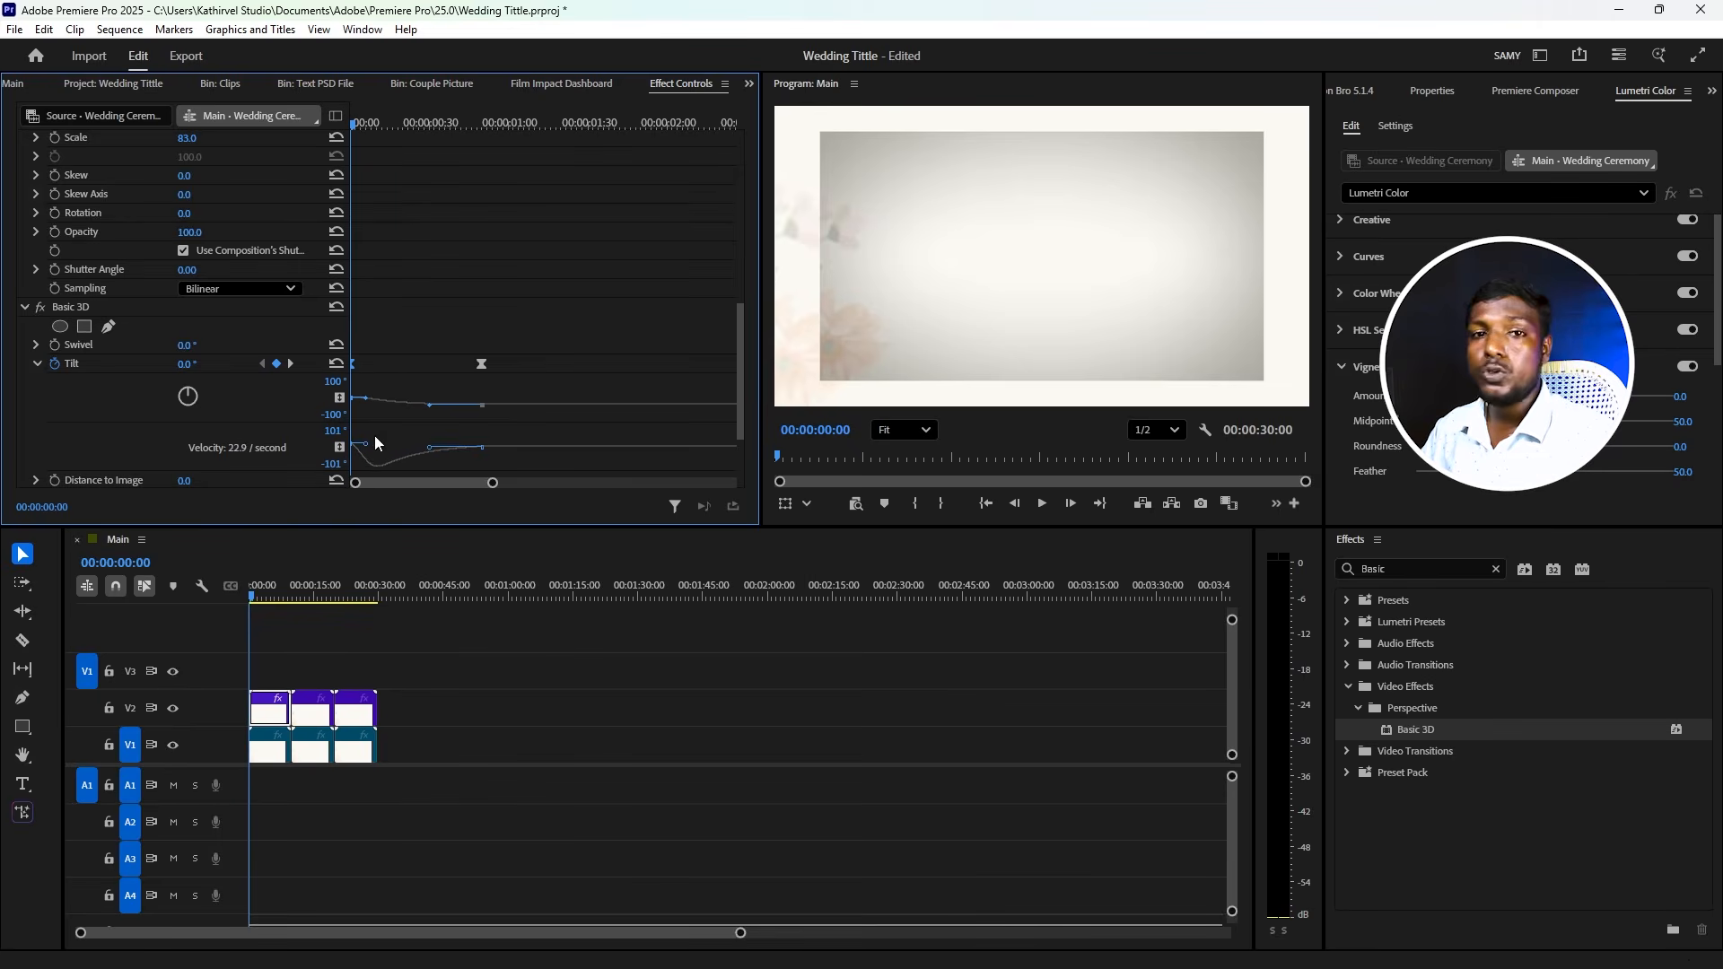
key("space")
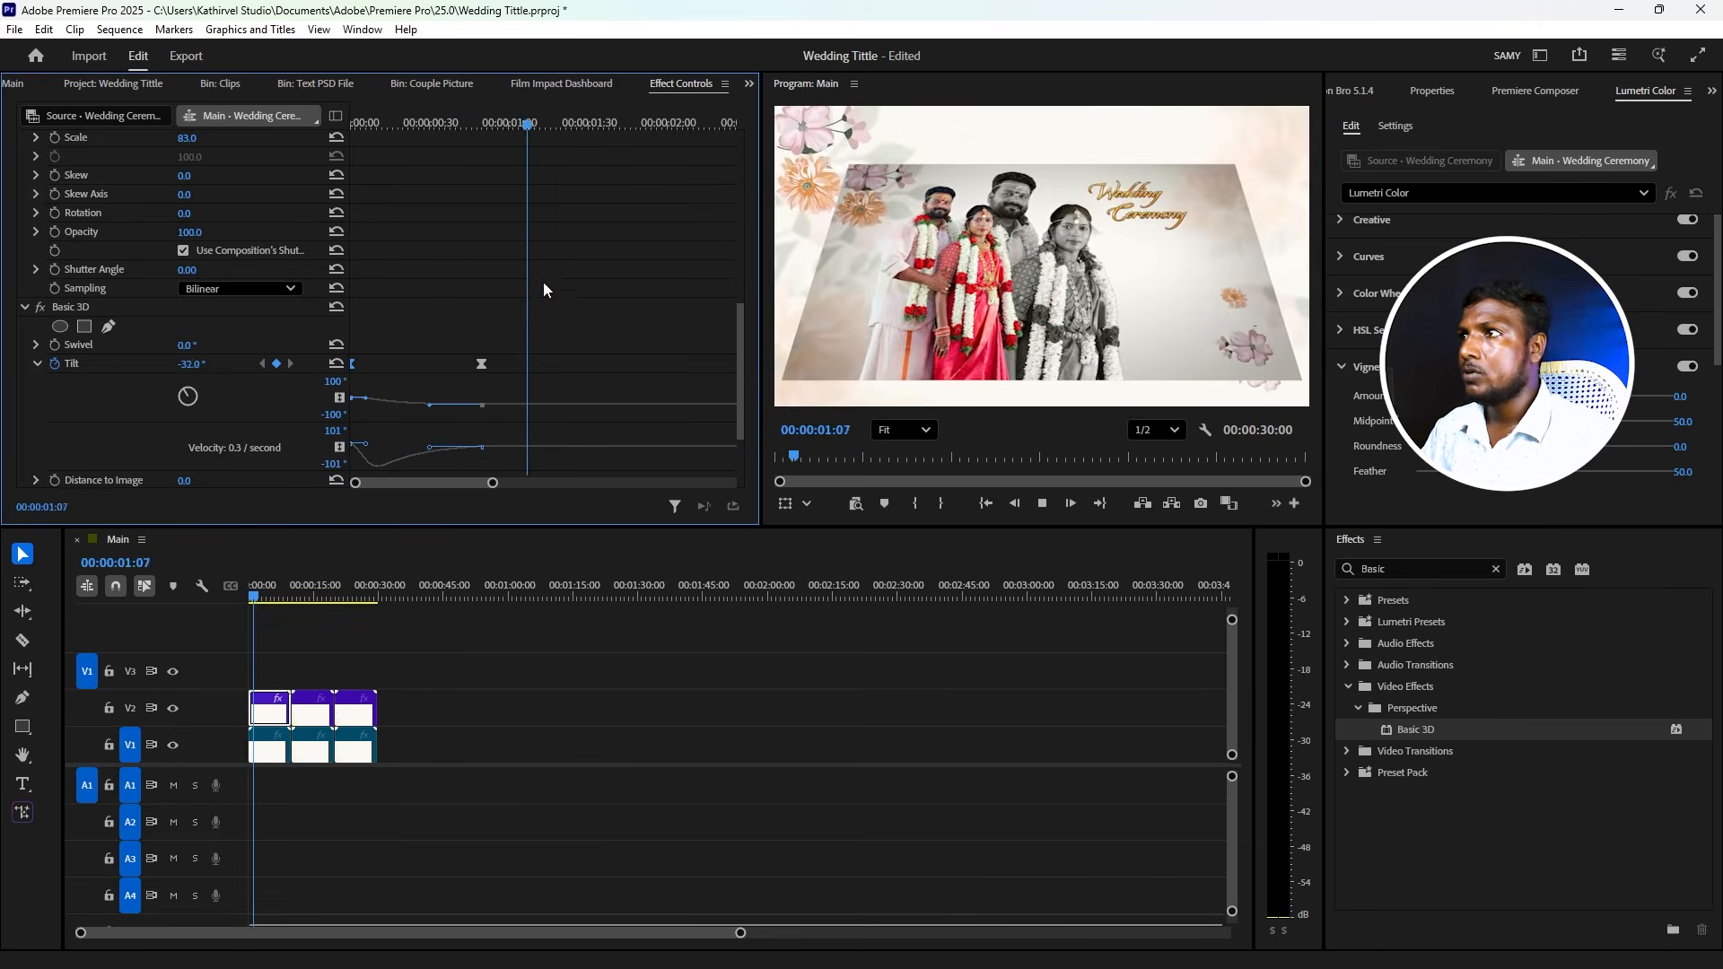
left_click_drag(449, 126, 342, 168)
key("space")
key("space")
left_click_drag(490, 124, 319, 149)
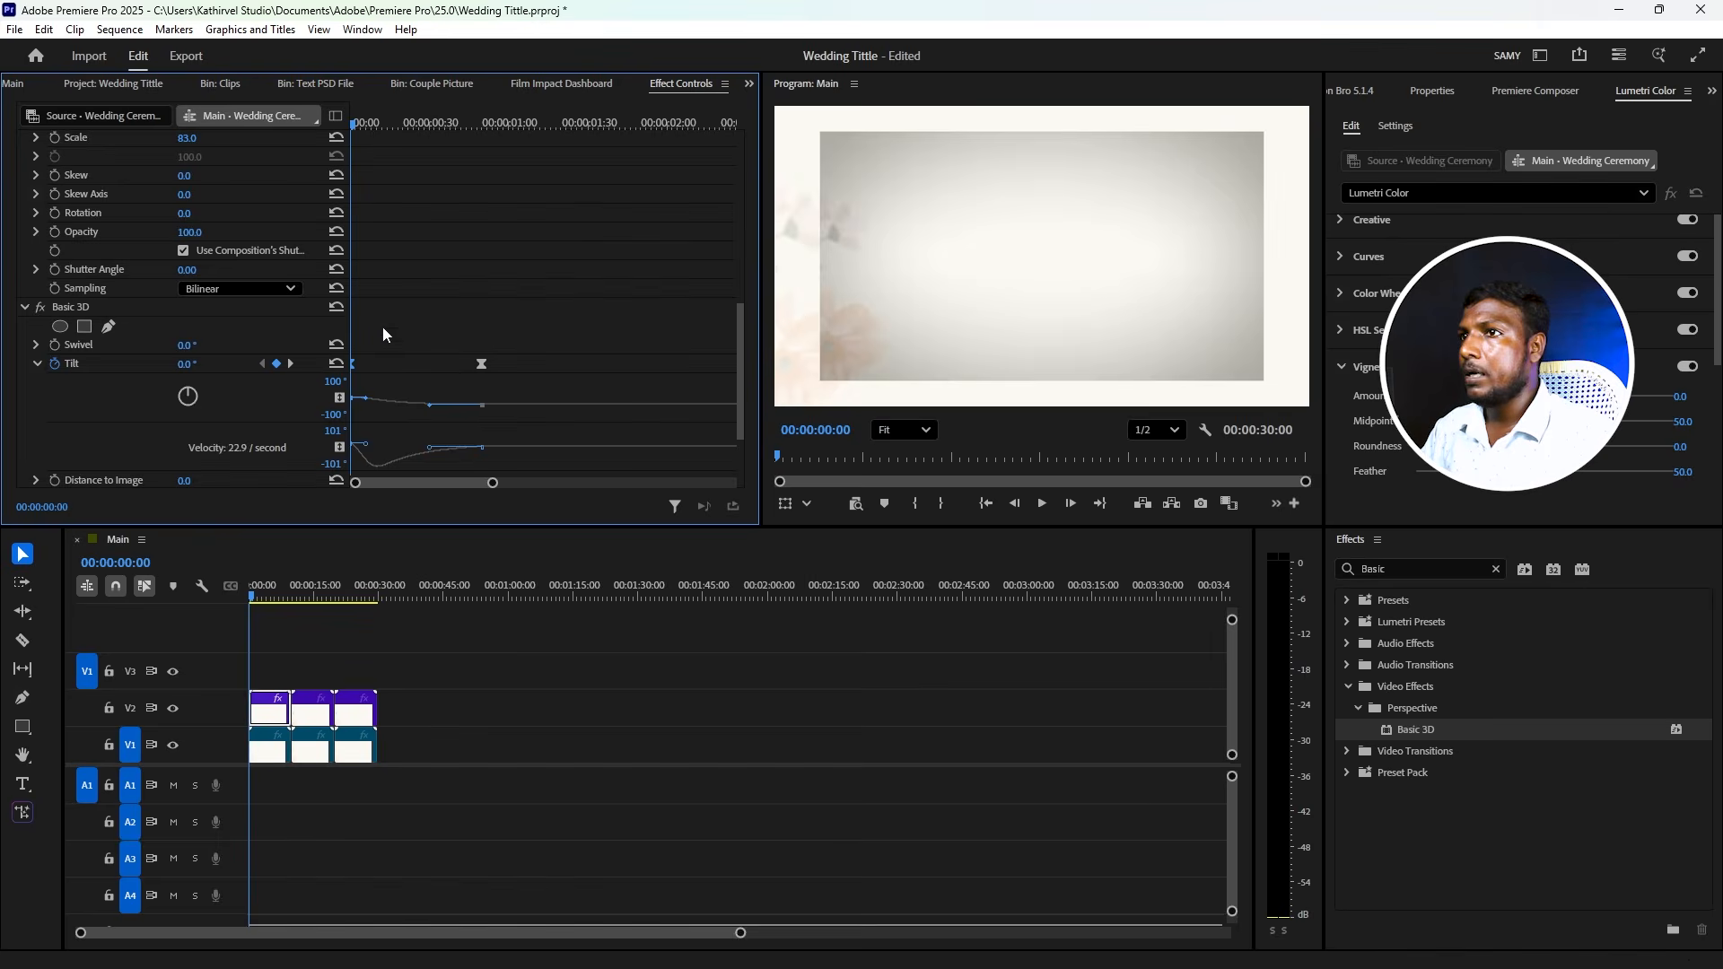
- Move the first Tilt keyframe to about 00:00:00:05 and play back the animation
left_click_drag(353, 363, 365, 364)
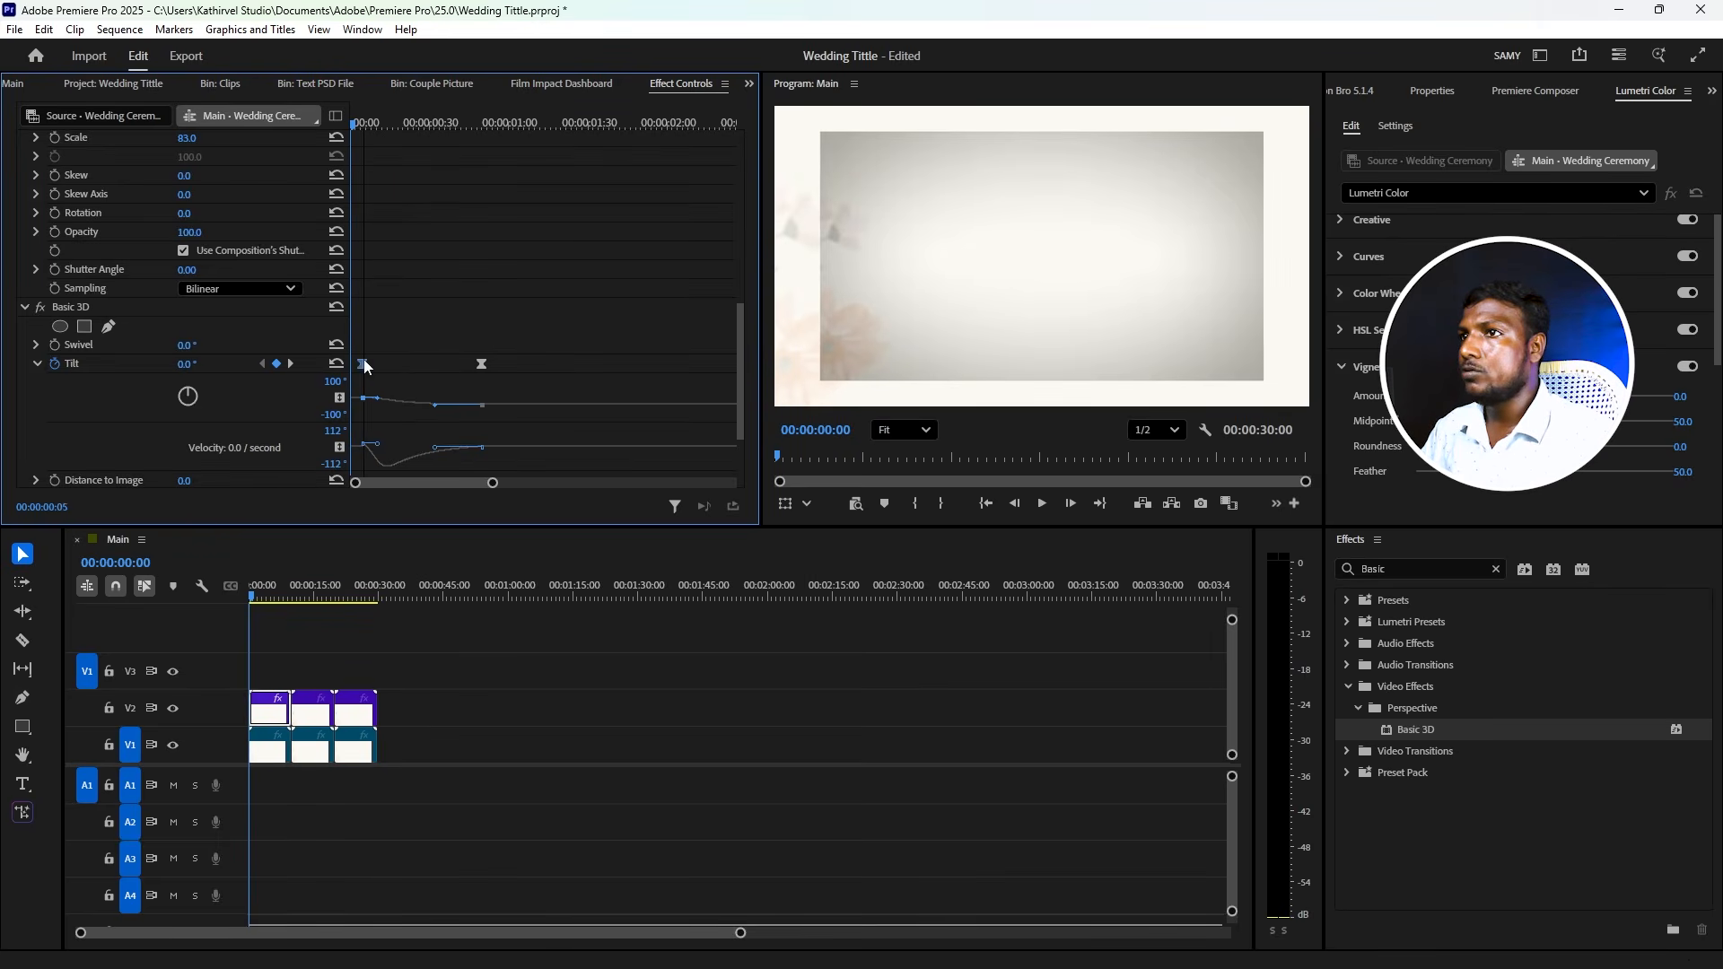
key("space")
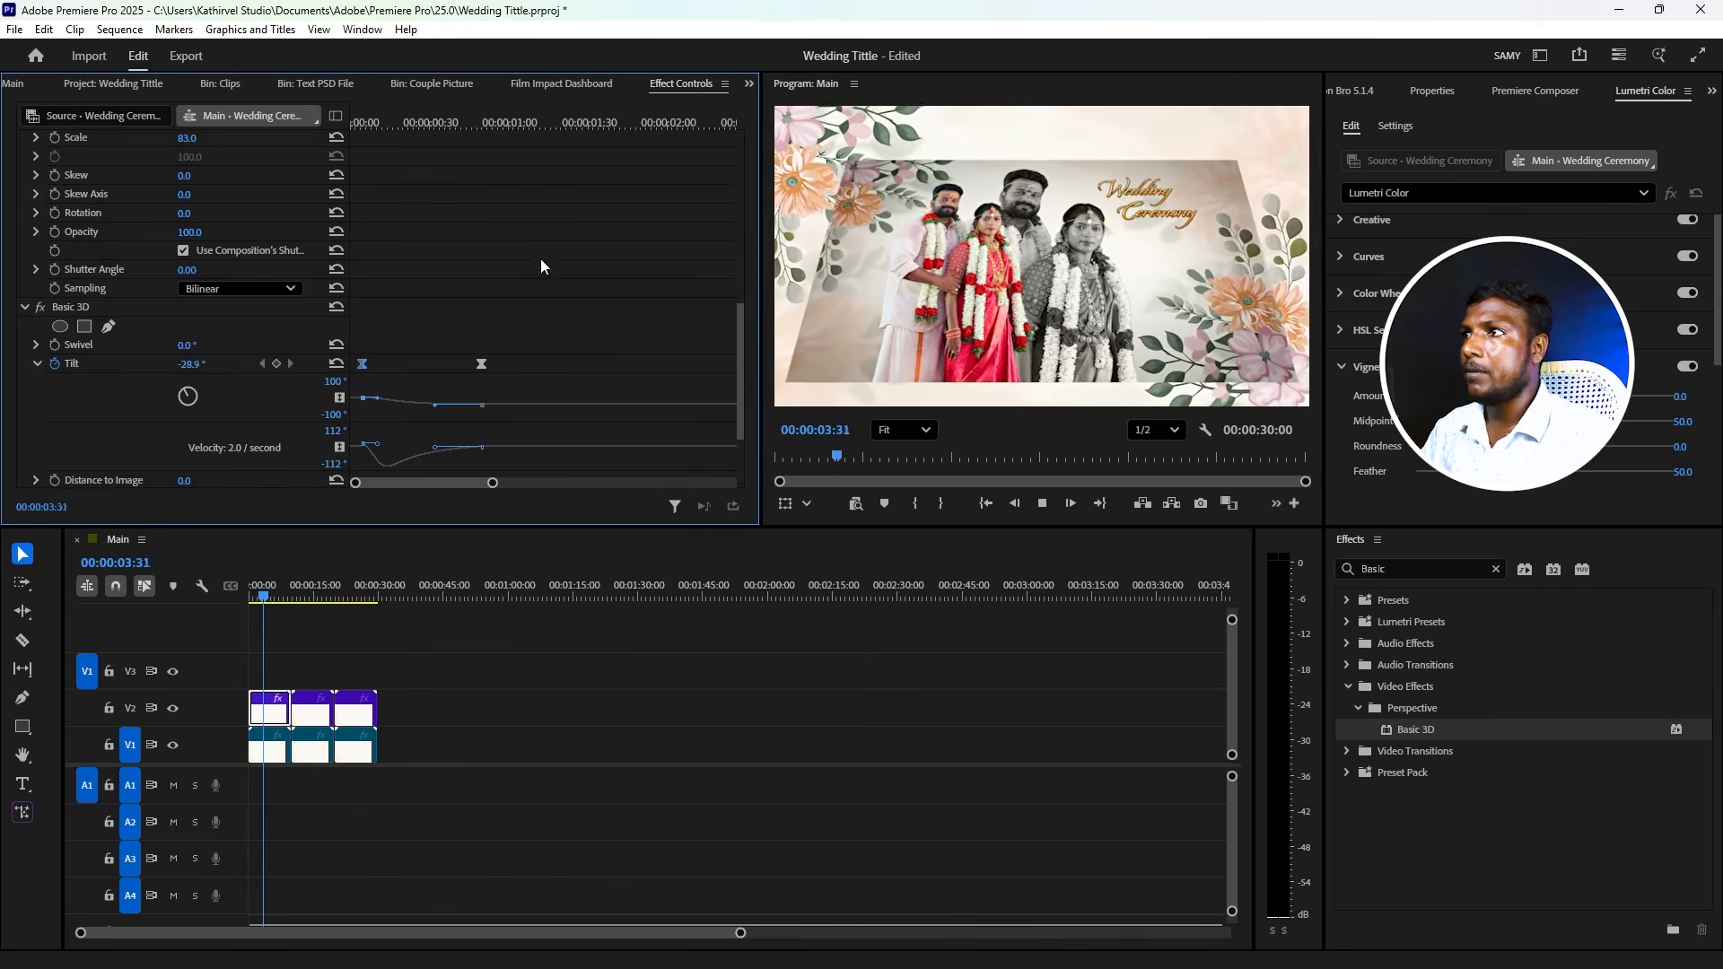
key("space")
- Set the Tilt keyframe at 00:00:00:50 to -17° and preview the softened tilt
left_click_drag(492, 483, 629, 483)
left_click_drag(605, 122, 401, 124)
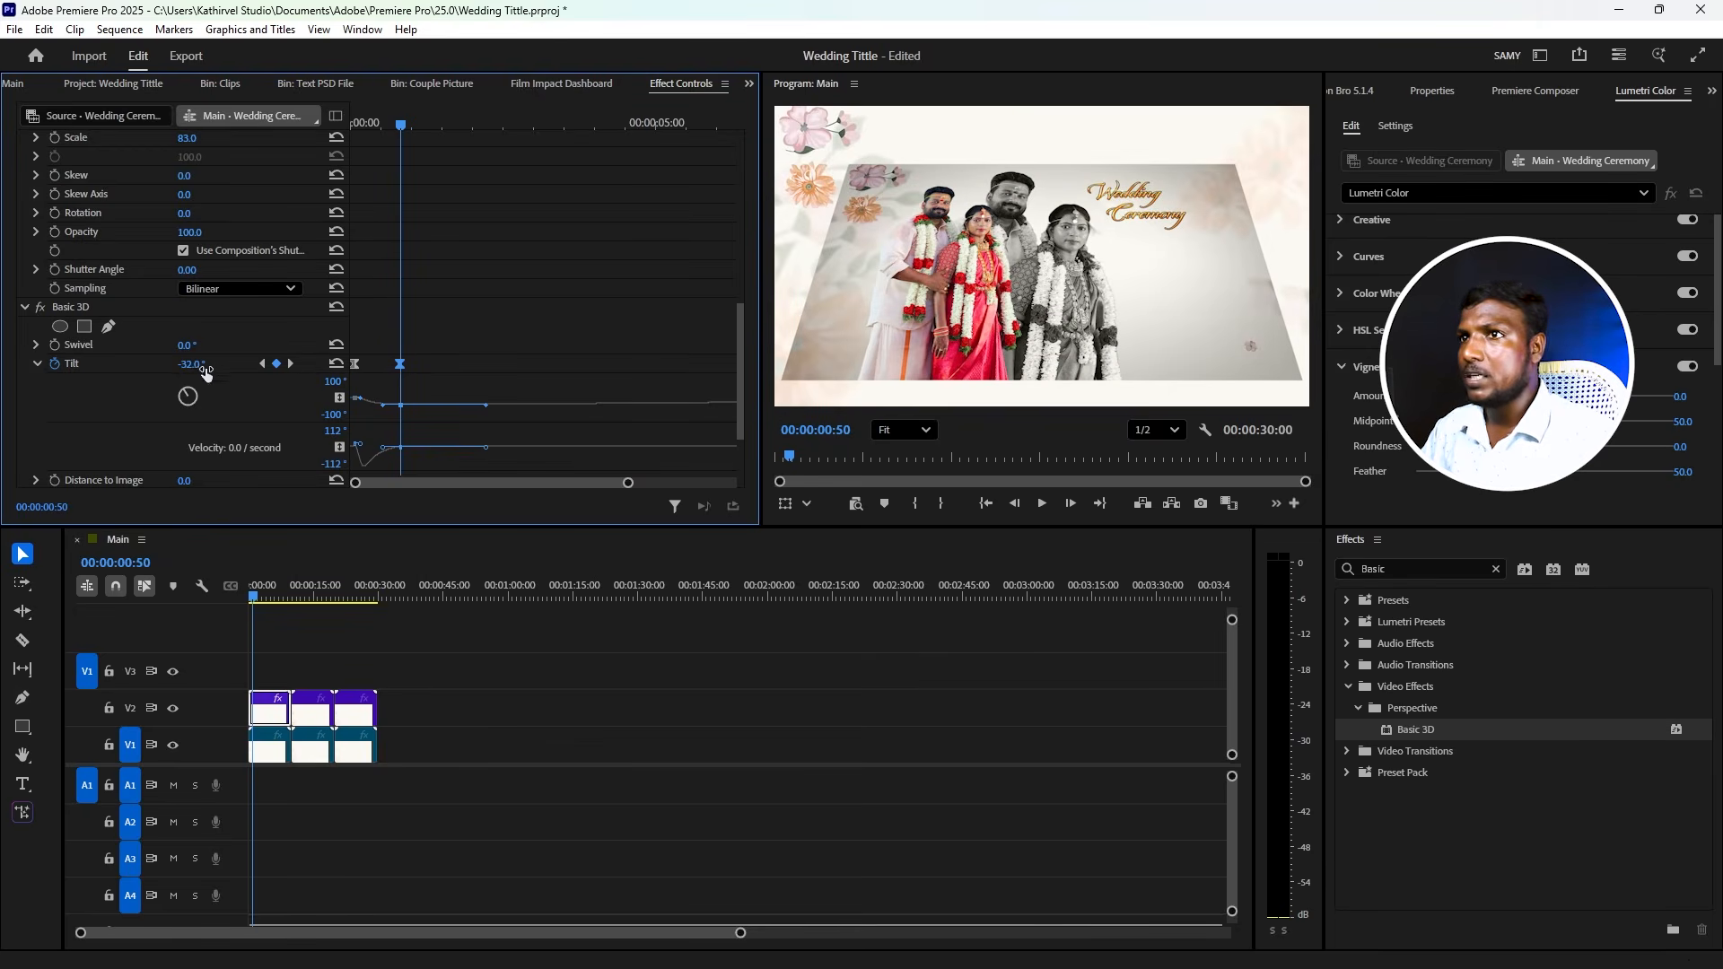
left_click_drag(190, 364, 204, 365)
key("space")
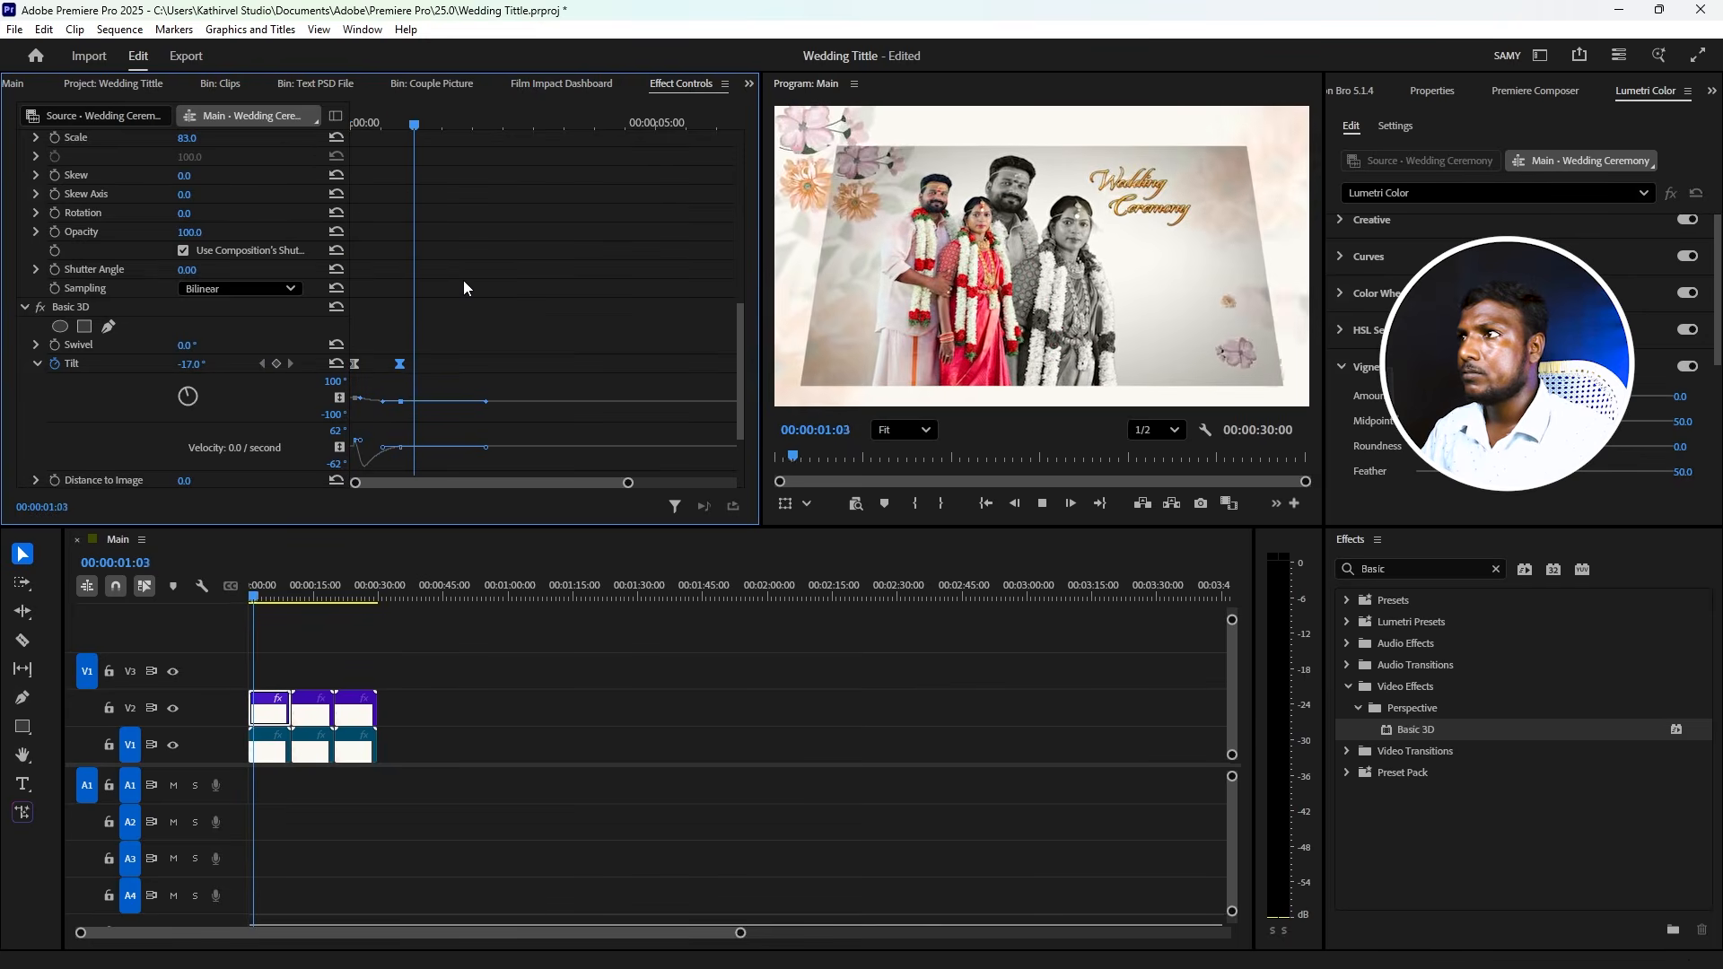
key("space")
- Place the Free Bokeh Lights Overlay clip from the Clips bin on V3 above the Wedding Ceremony clip, matching its length
key("shift+1")
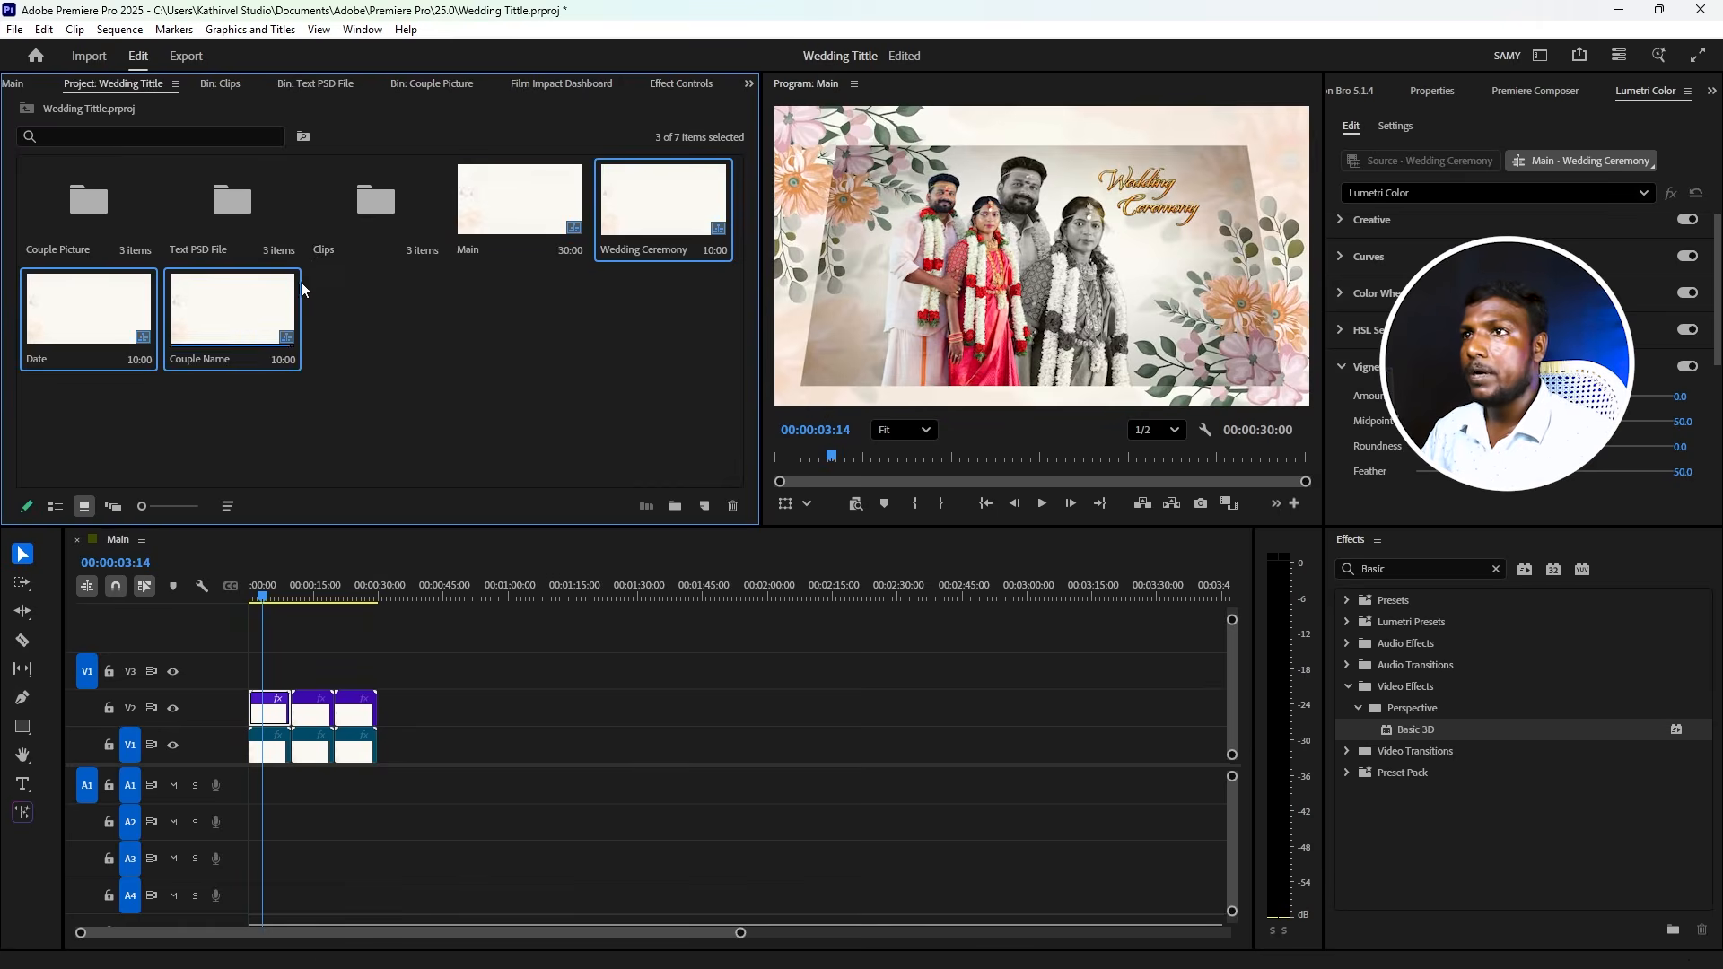
double_click(376, 199)
left_click_drag(106, 213, 285, 669)
left_click(274, 675)
key("shift+s")
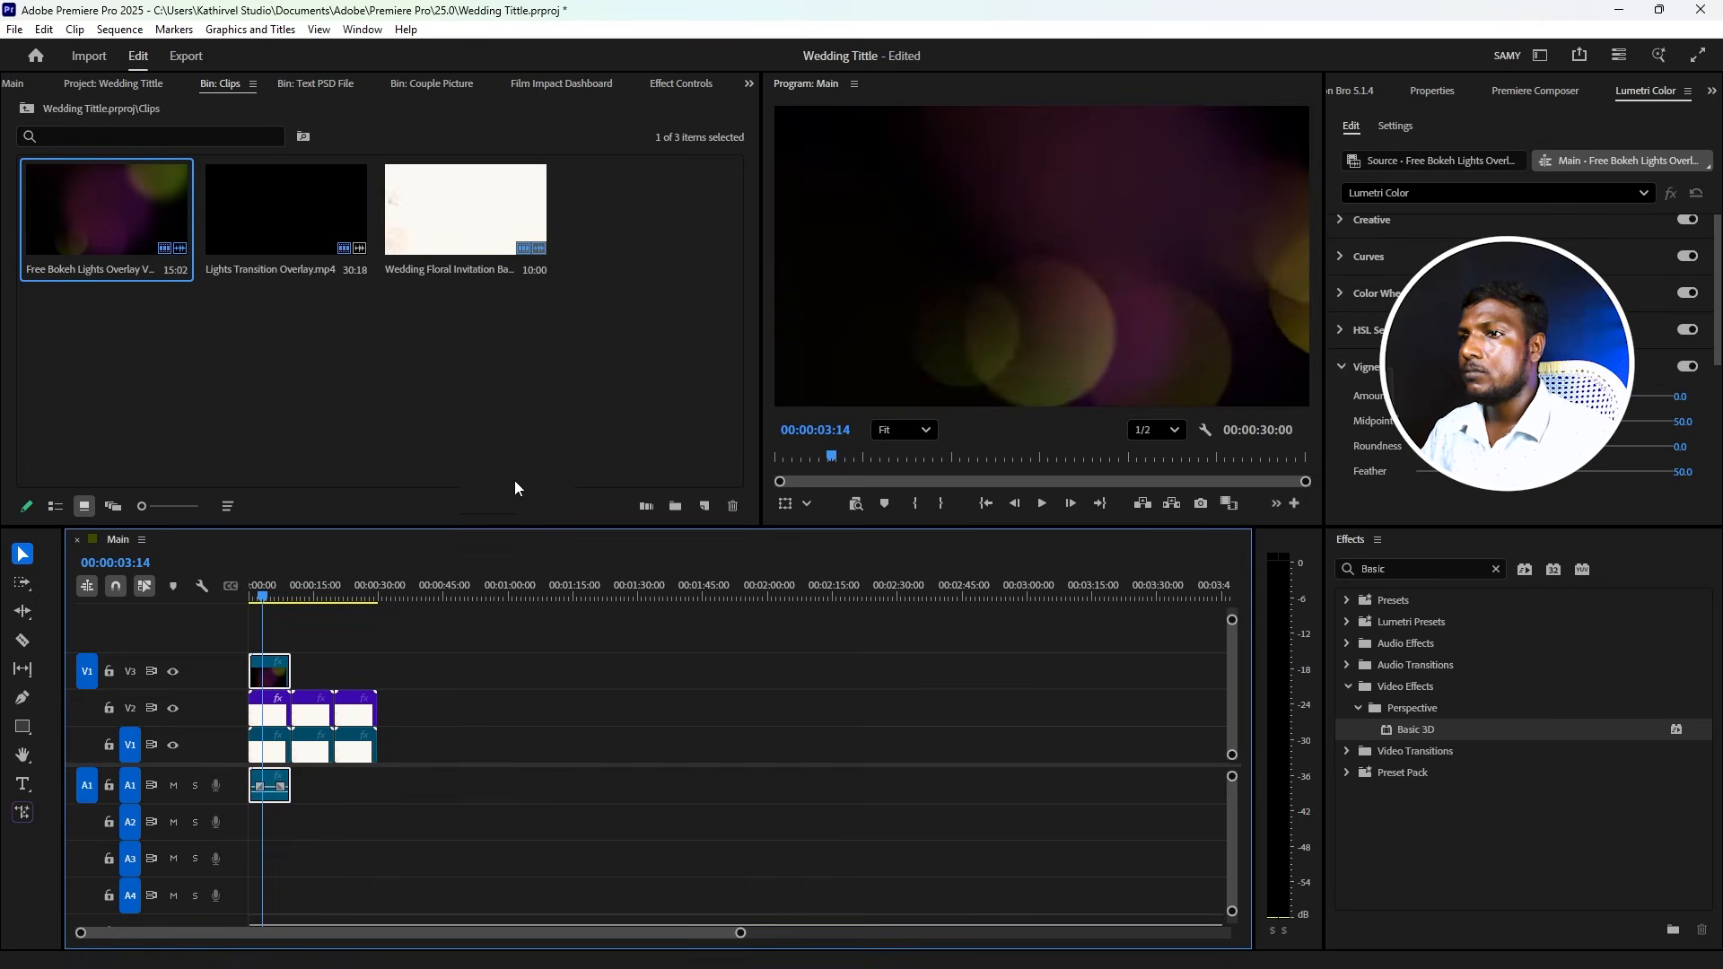
- Set the Free Bokeh Lights Overlay clip's blend mode to Screen and play the sequence from the start
key("shift+5")
left_click(251, 440)
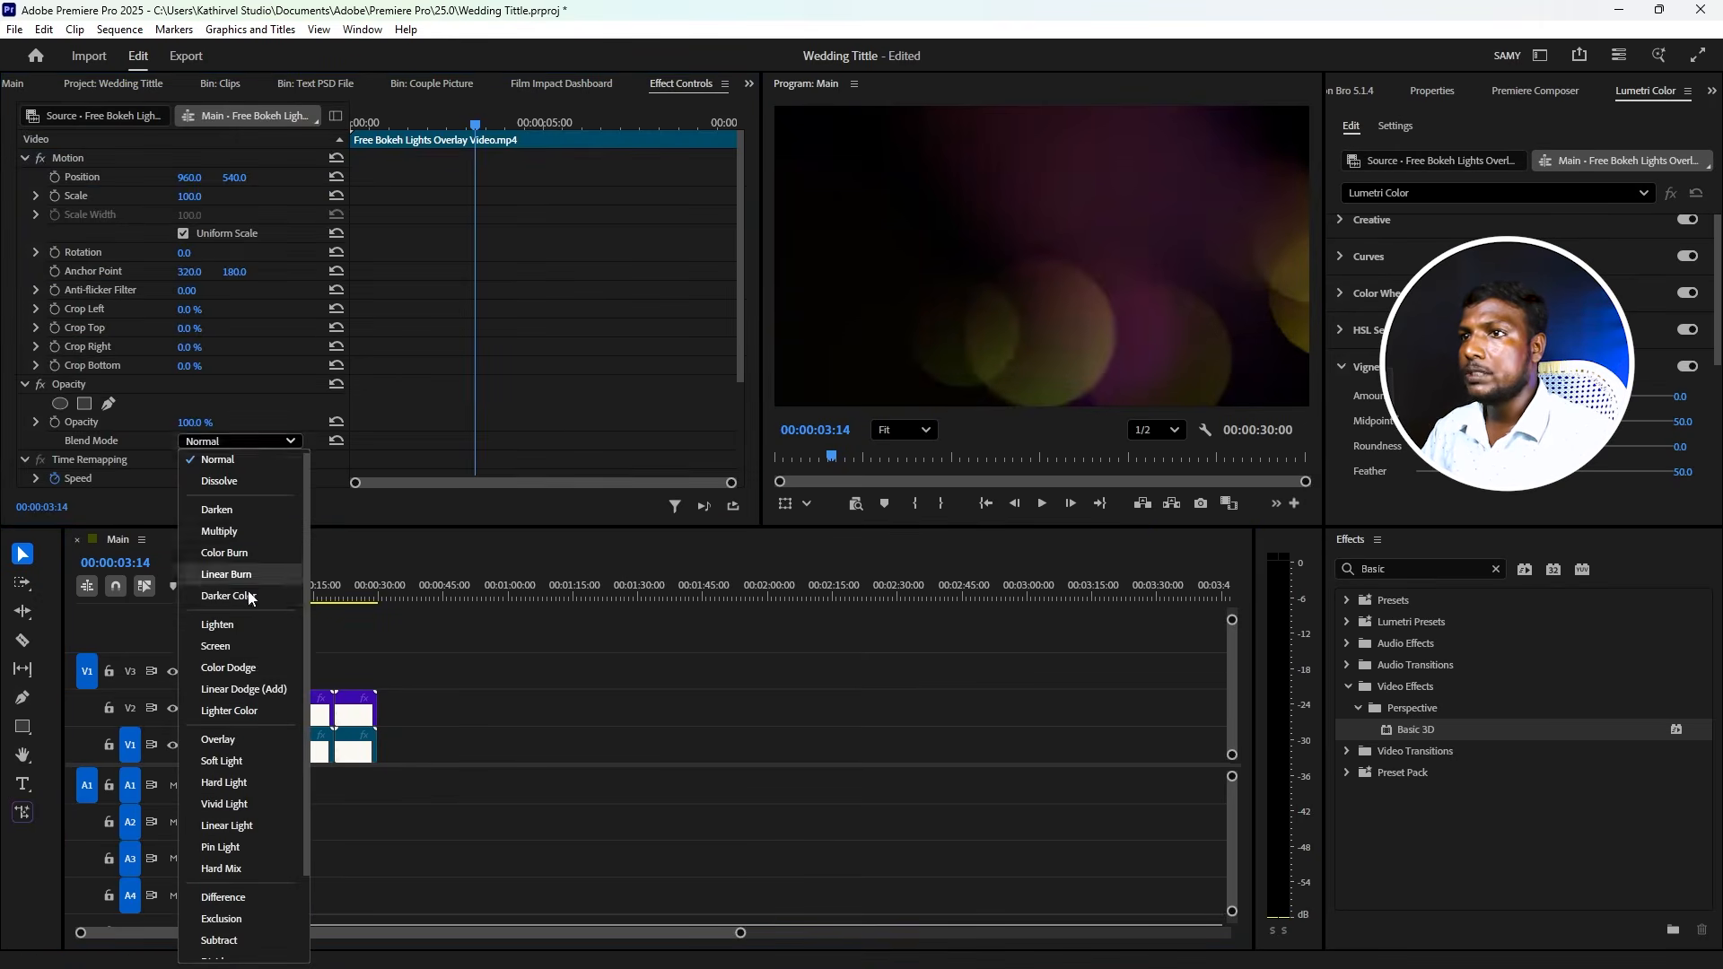
left_click(237, 666)
key("Home")
key("space")
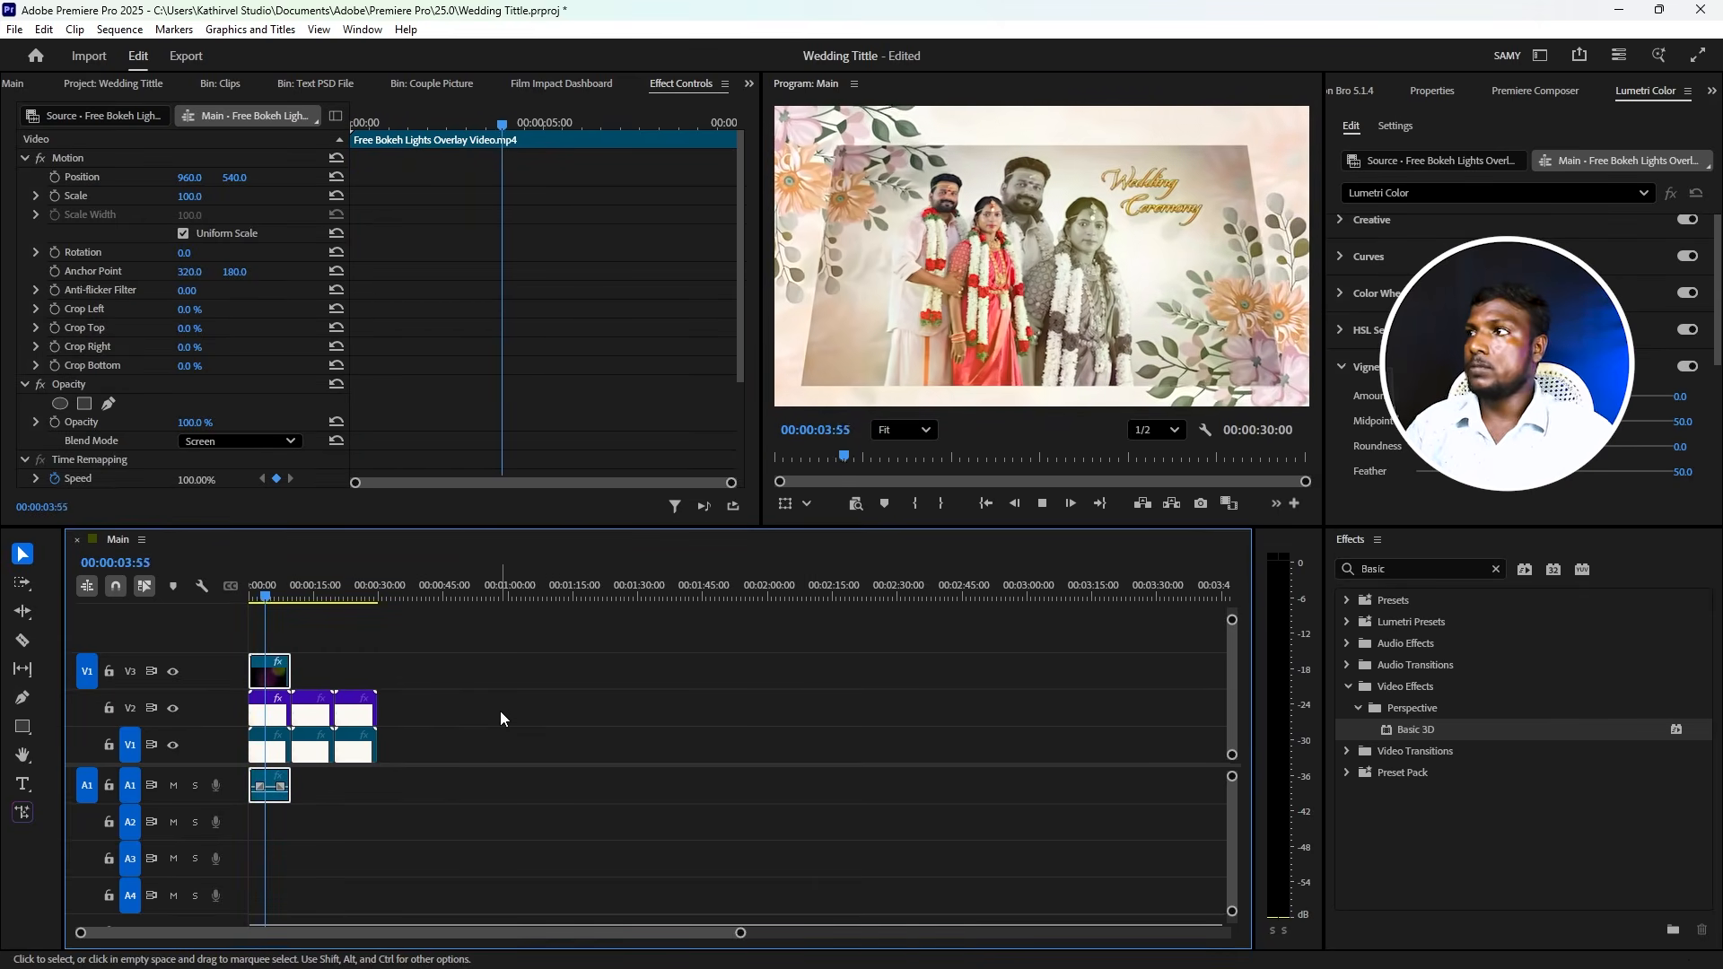
key("space")
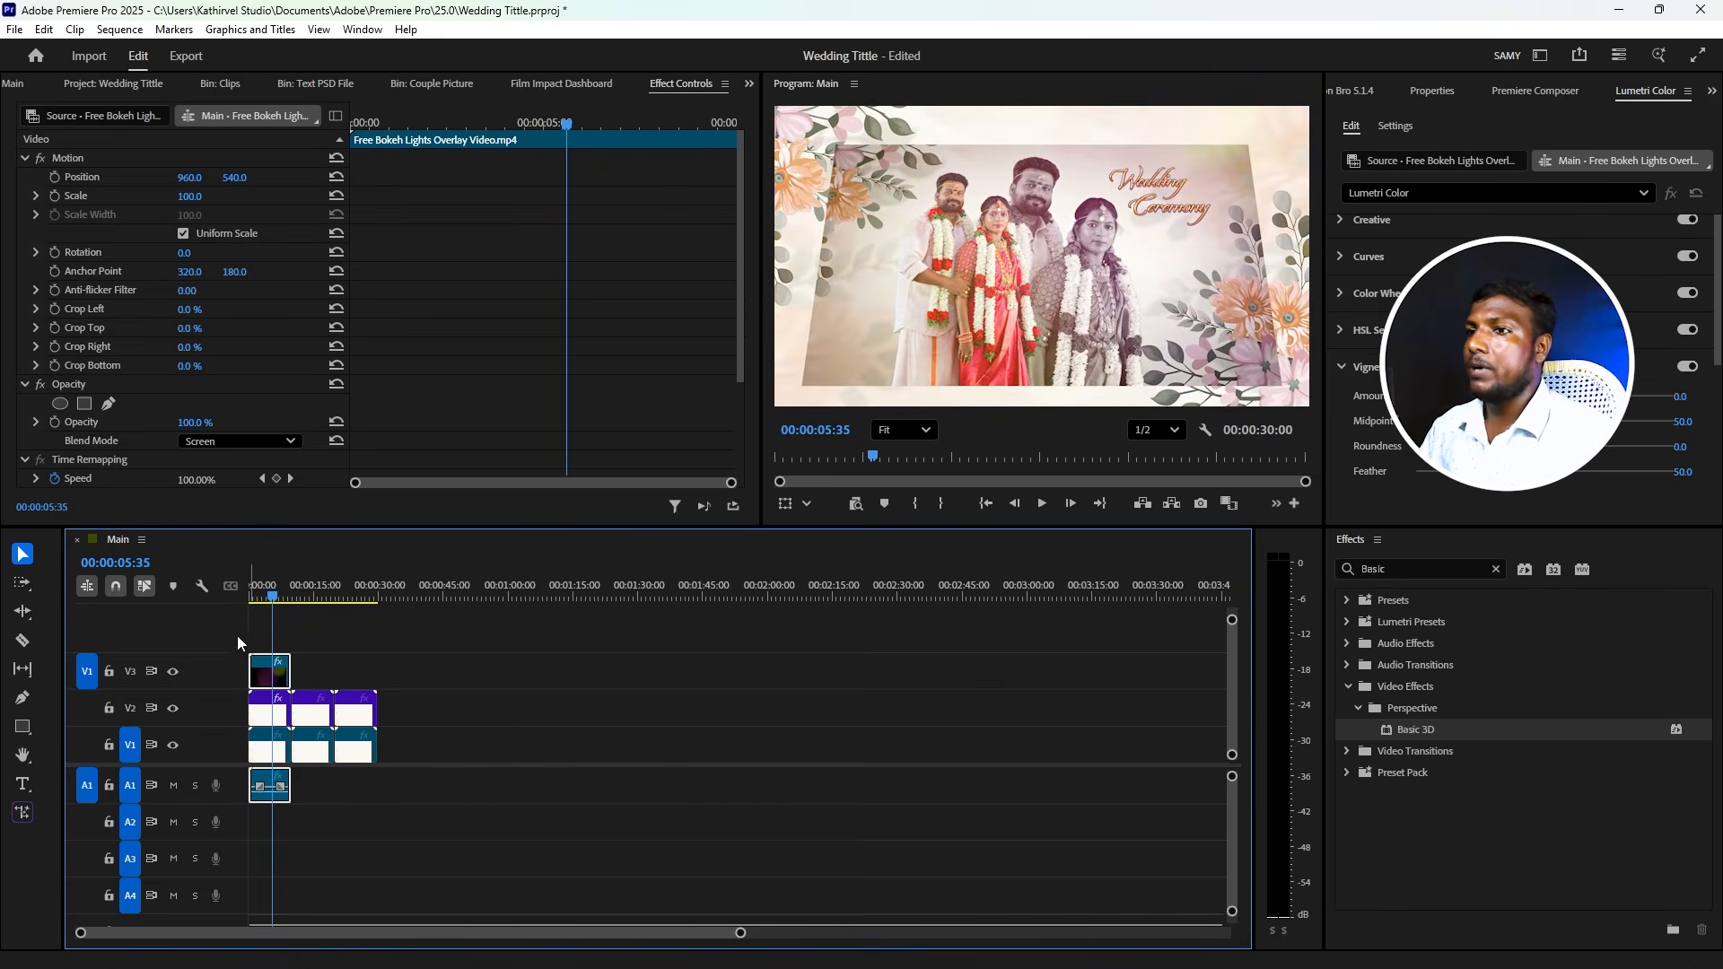
- Copy the Transform and Basic 3D effects from the Wedding Ceremony clip onto the other two title clips on V2
scroll(77, 464, "down", 1)
left_click(268, 713)
scroll(97, 419, "down", 3)
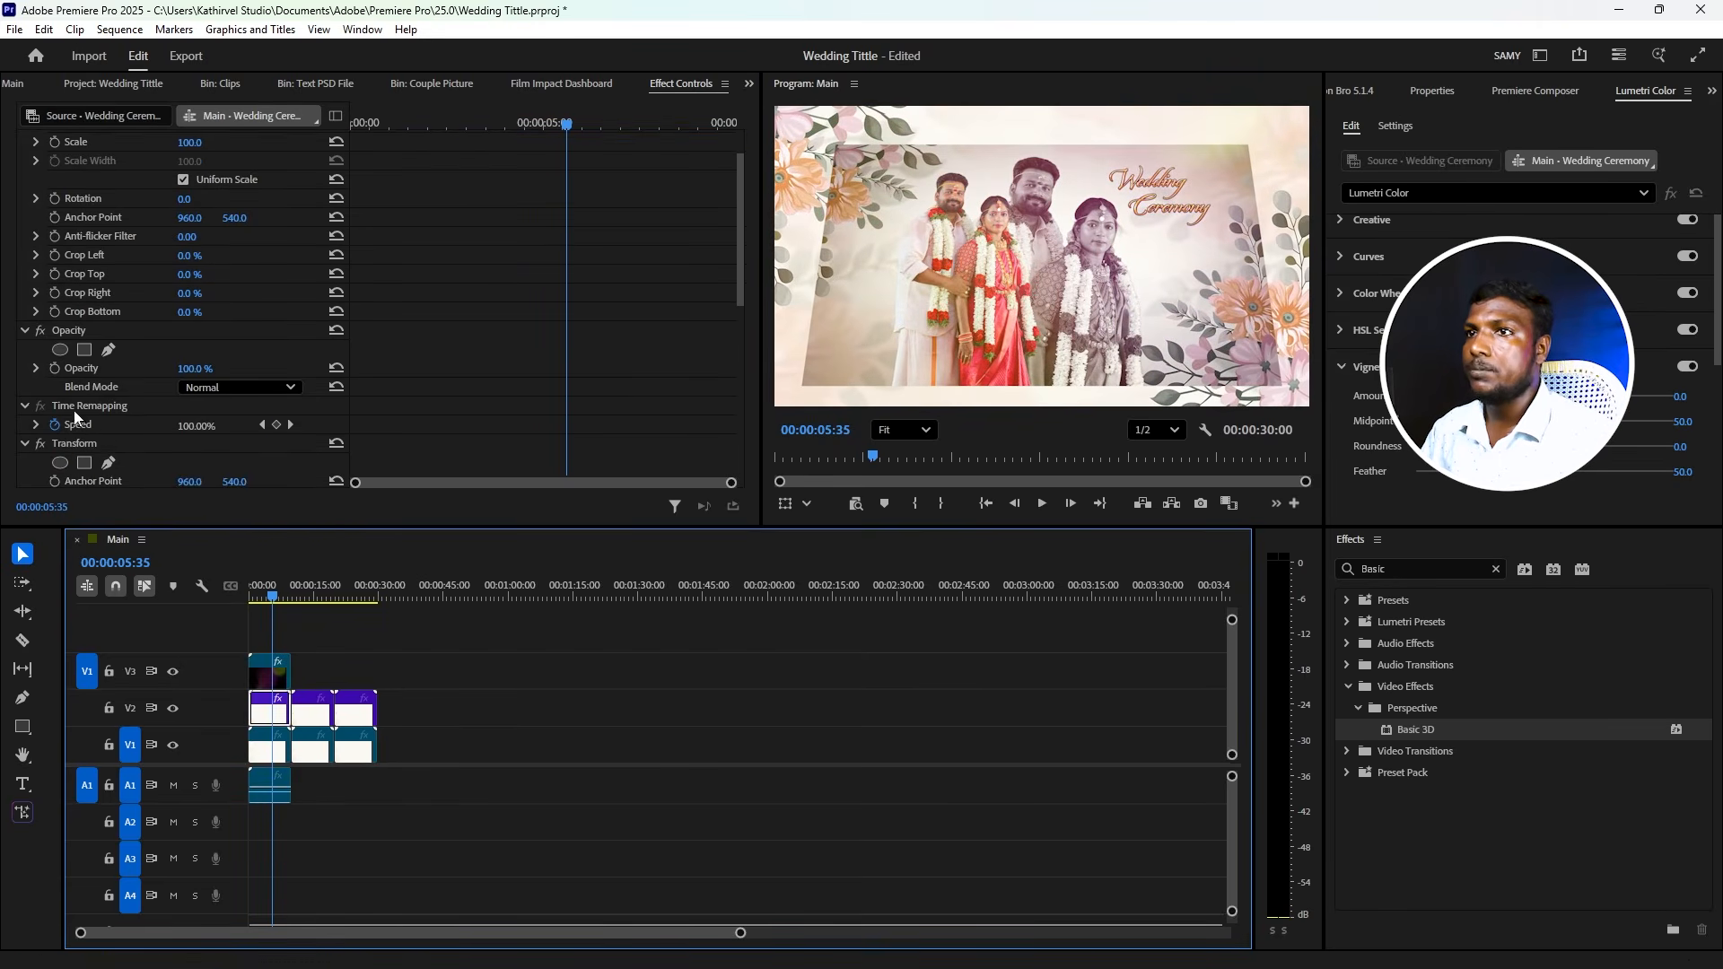
scroll(72, 391, "down", 6)
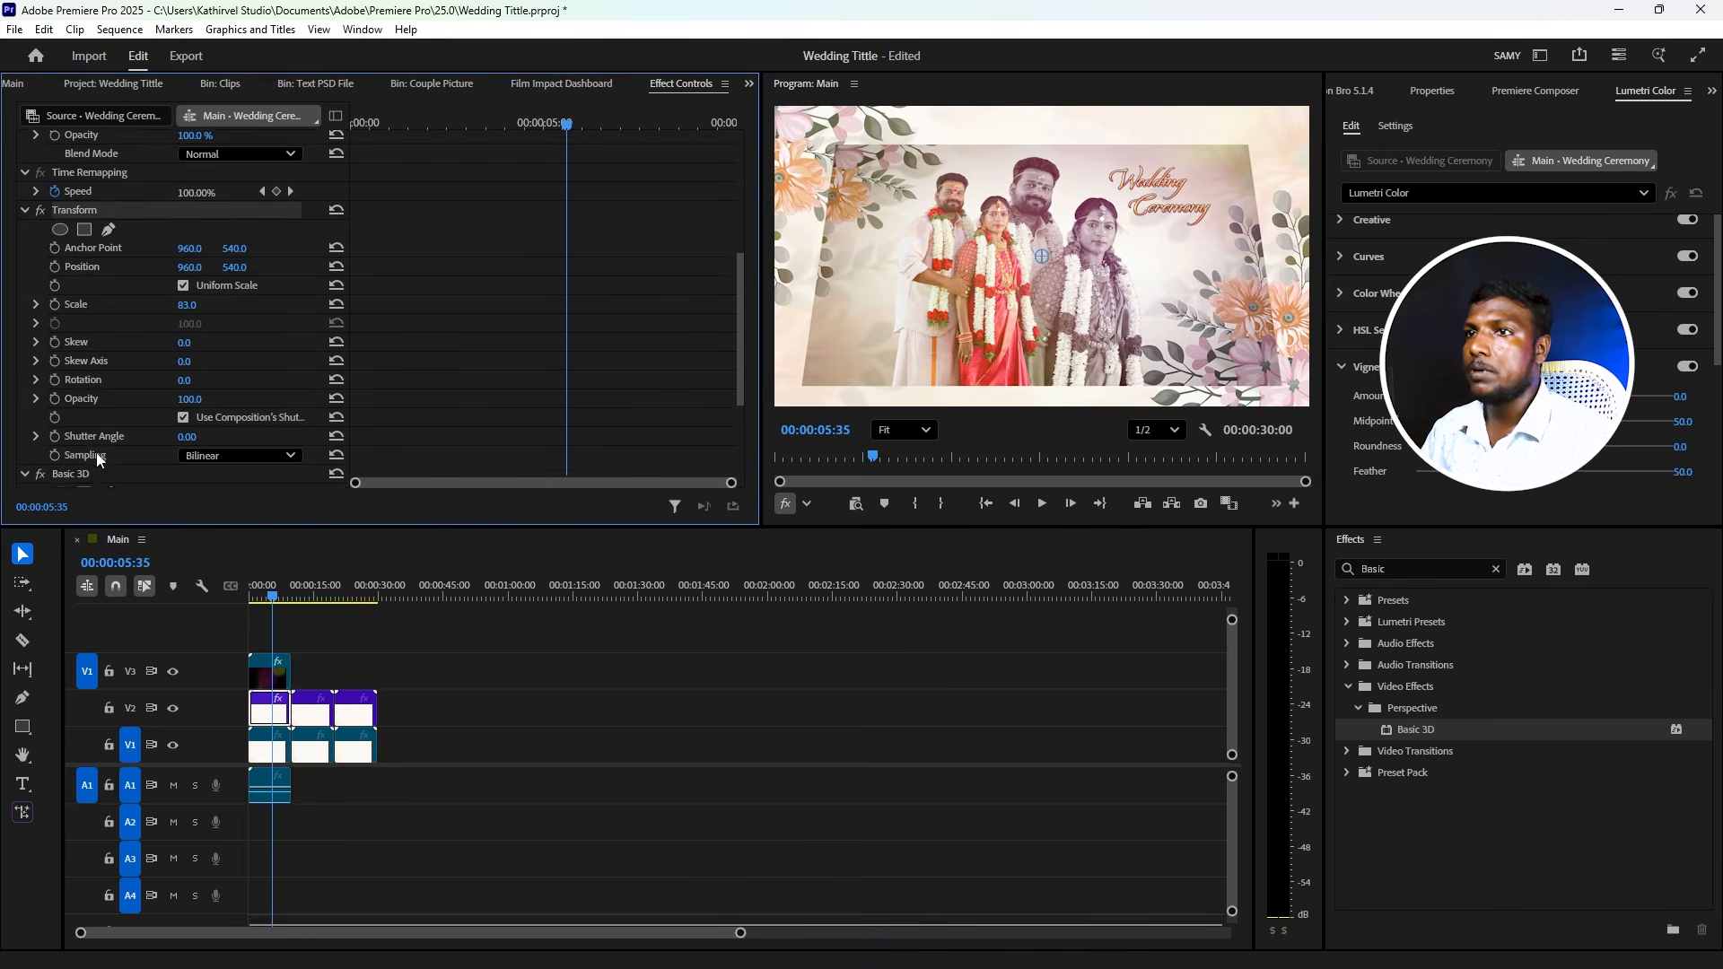
scroll(97, 452, "down", 2)
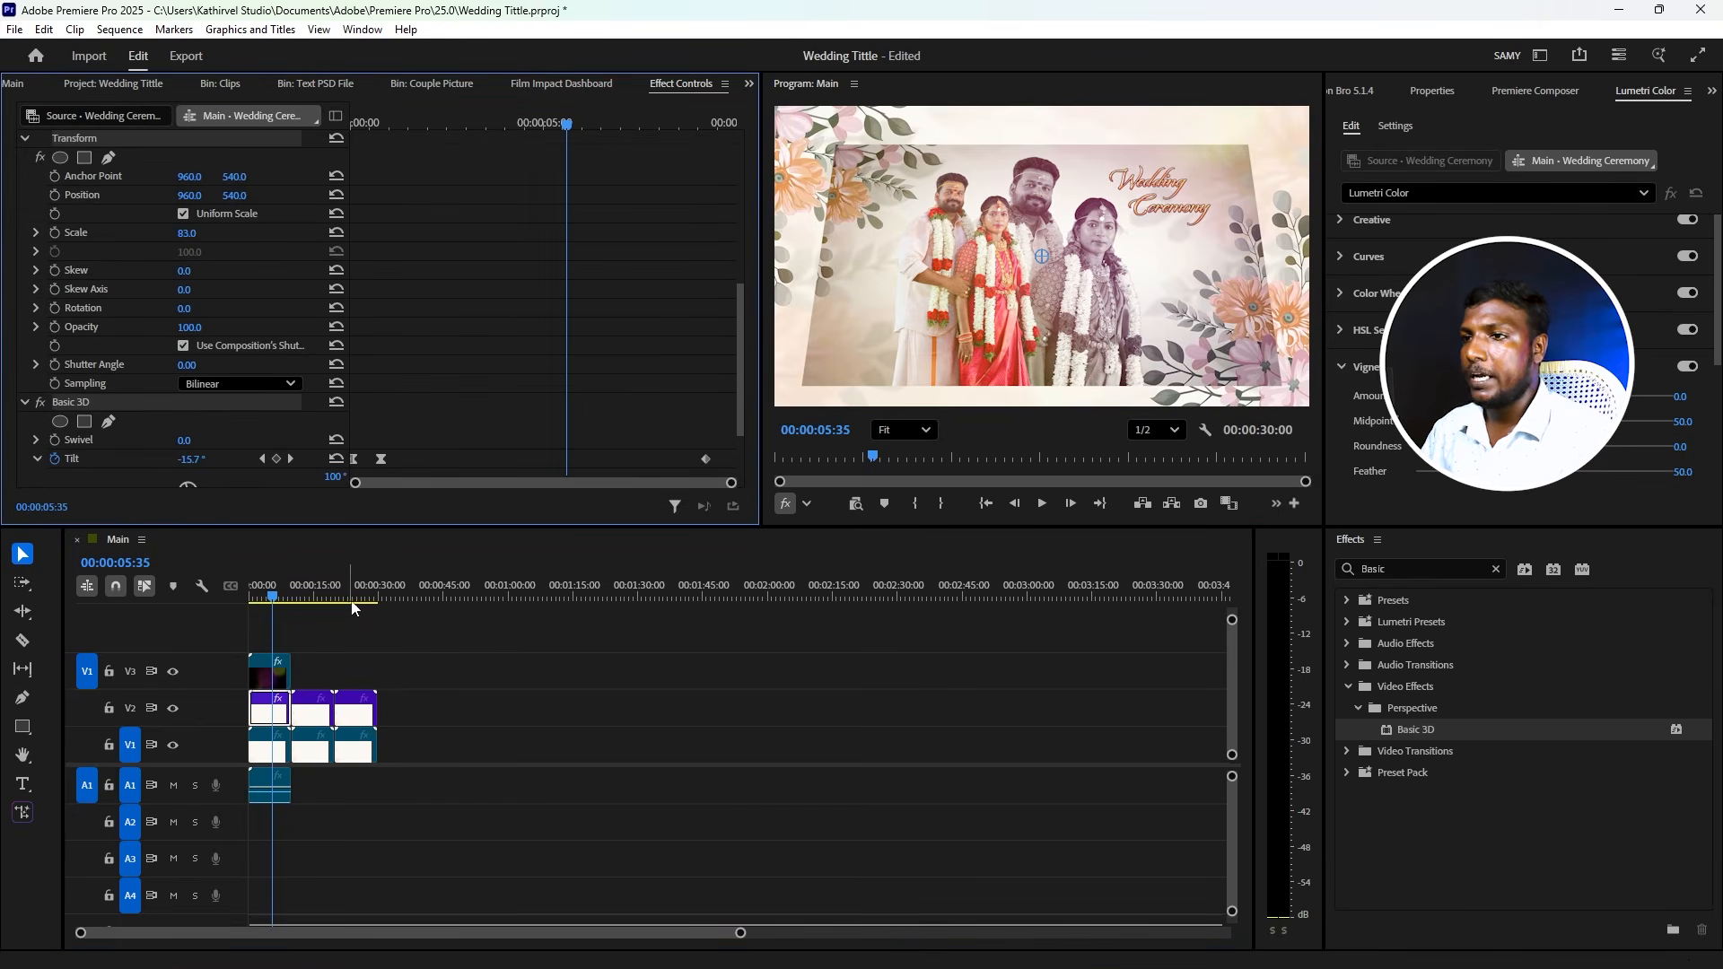
left_click_drag(310, 671, 363, 706)
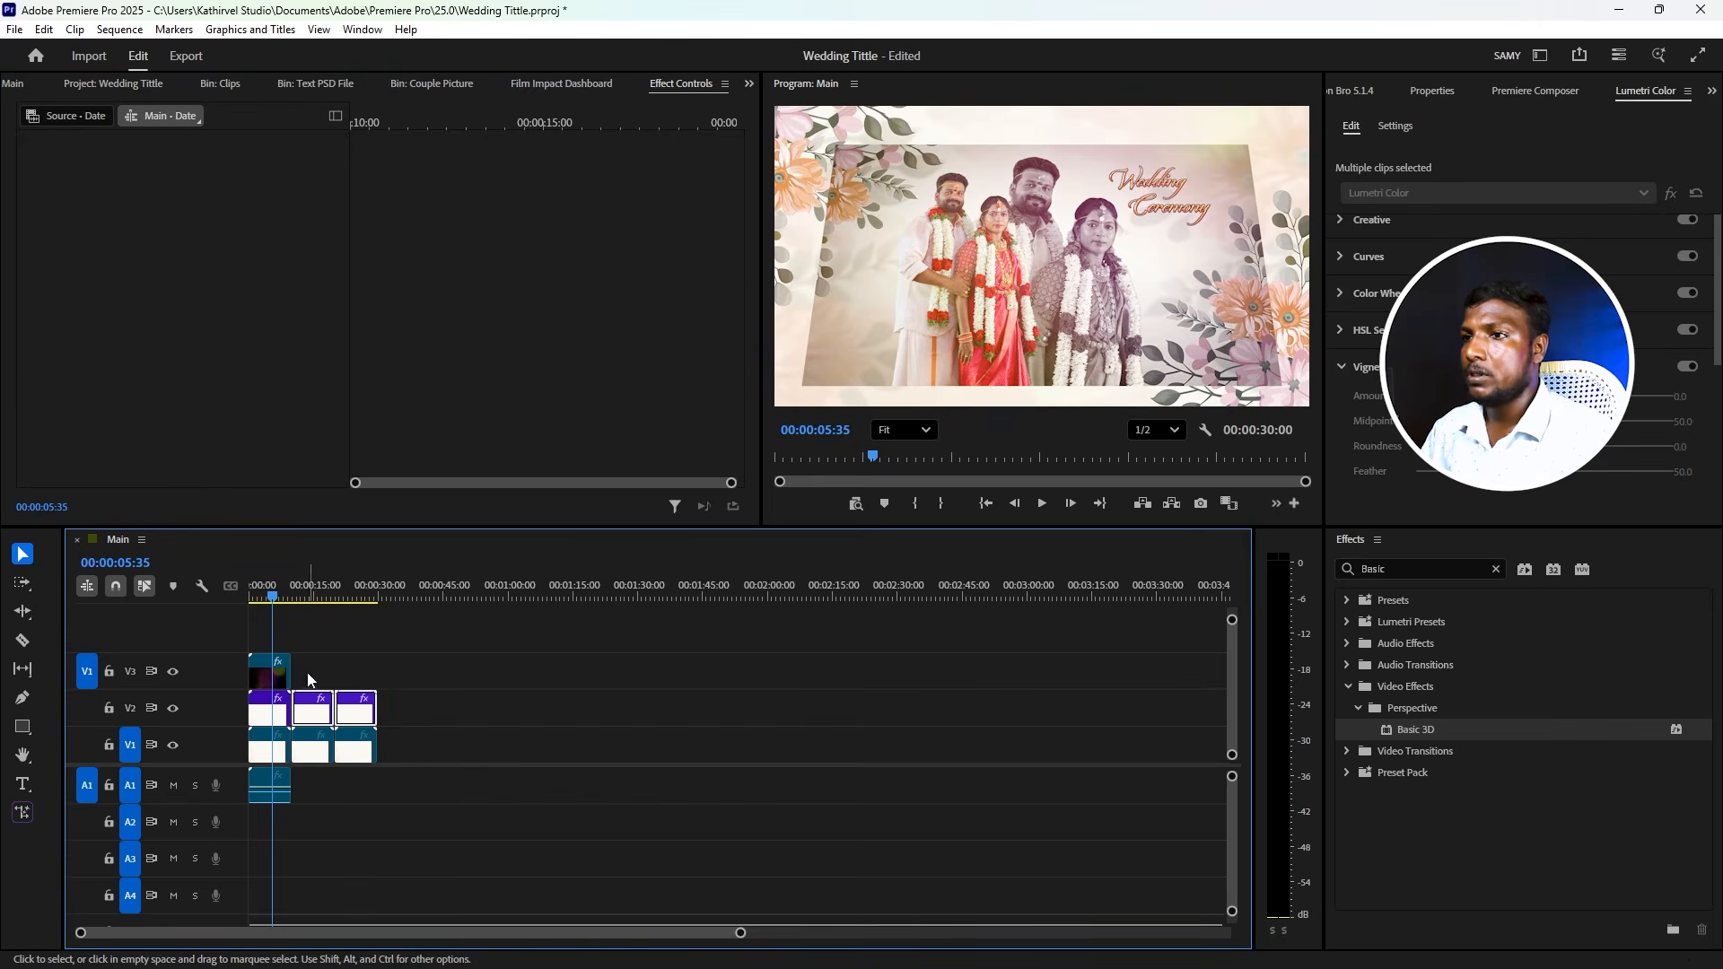
- Duplicate the bokeh overlay on V3 above the second and third title clips, and delete the overlay's audio from A1
left_click_drag(261, 667, 350, 675)
left_click_drag(272, 595, 219, 591)
left_click(269, 788)
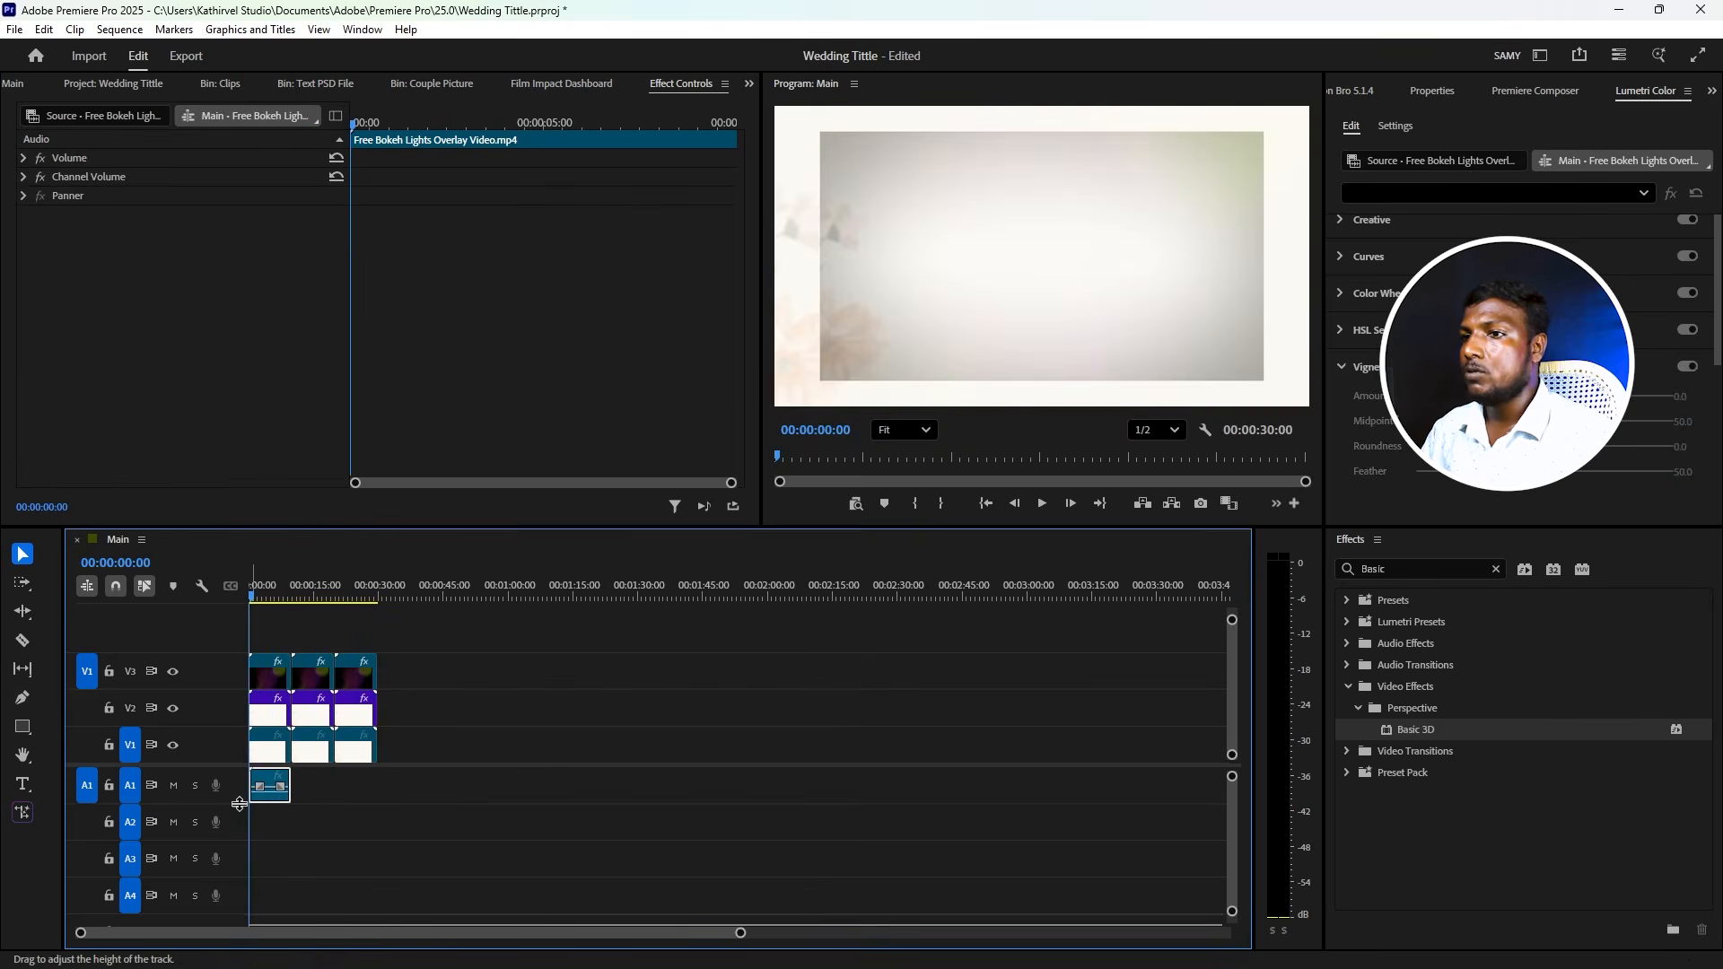
key("Delete")
- Set the playback resolution to Full and preview the Main sequence in full screen
left_click(1157, 430)
left_click(1166, 456)
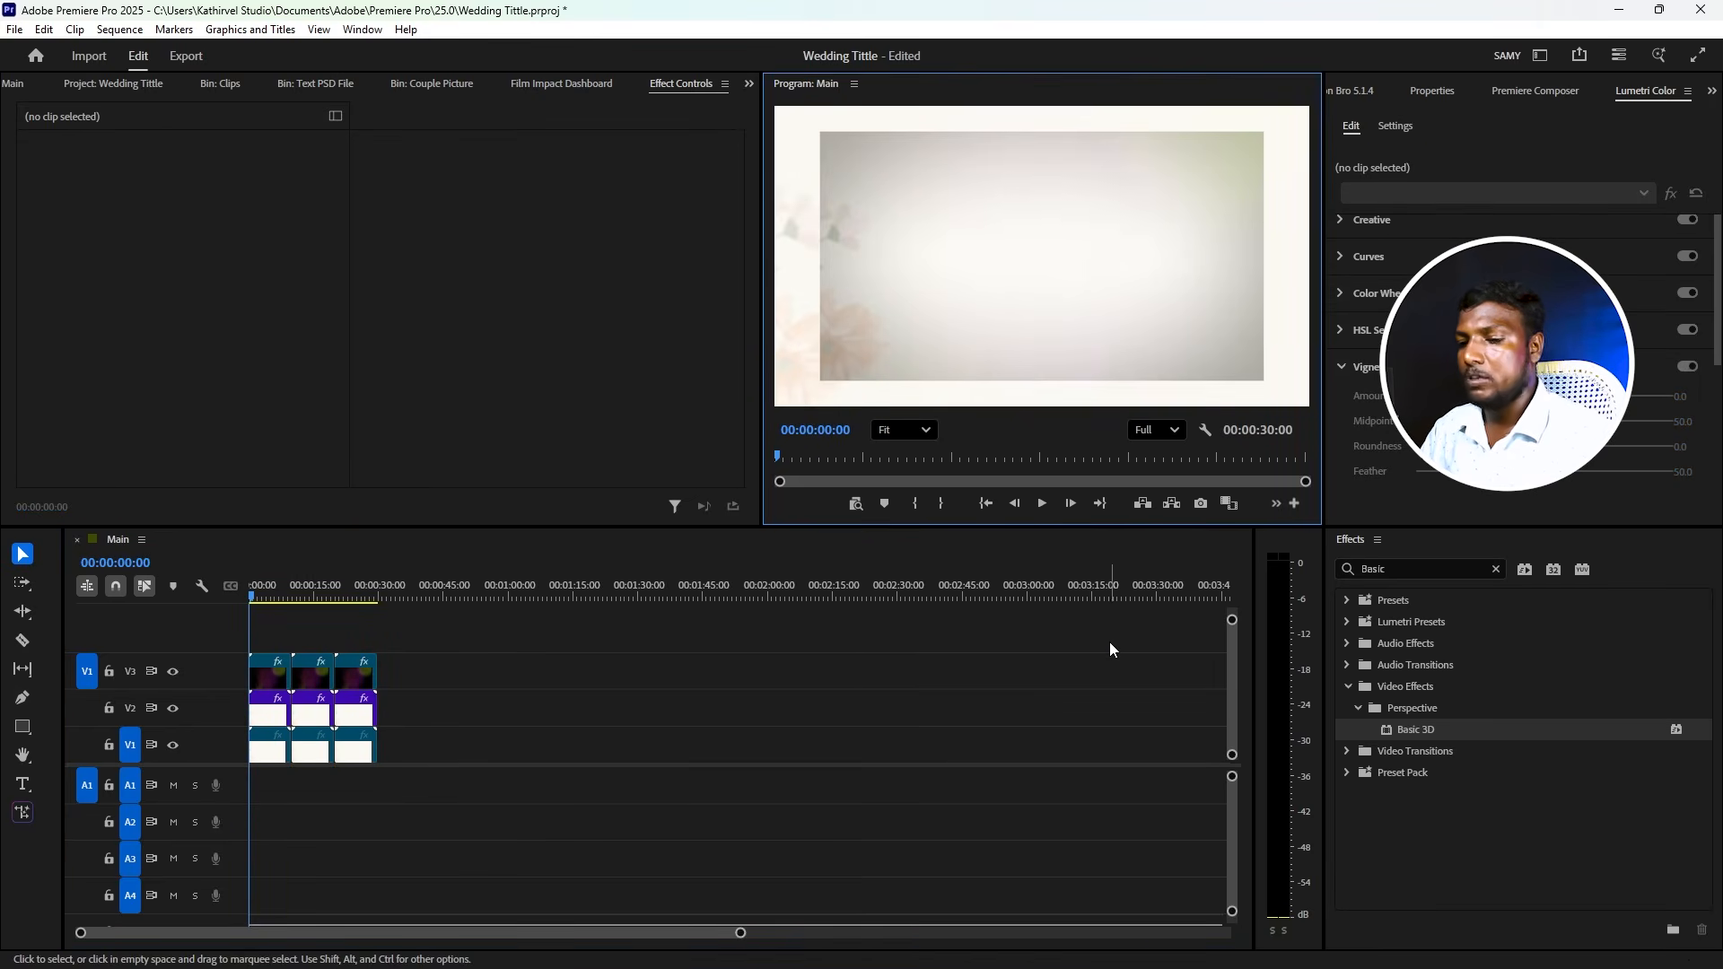
key("ctrl+grave")
key("space")
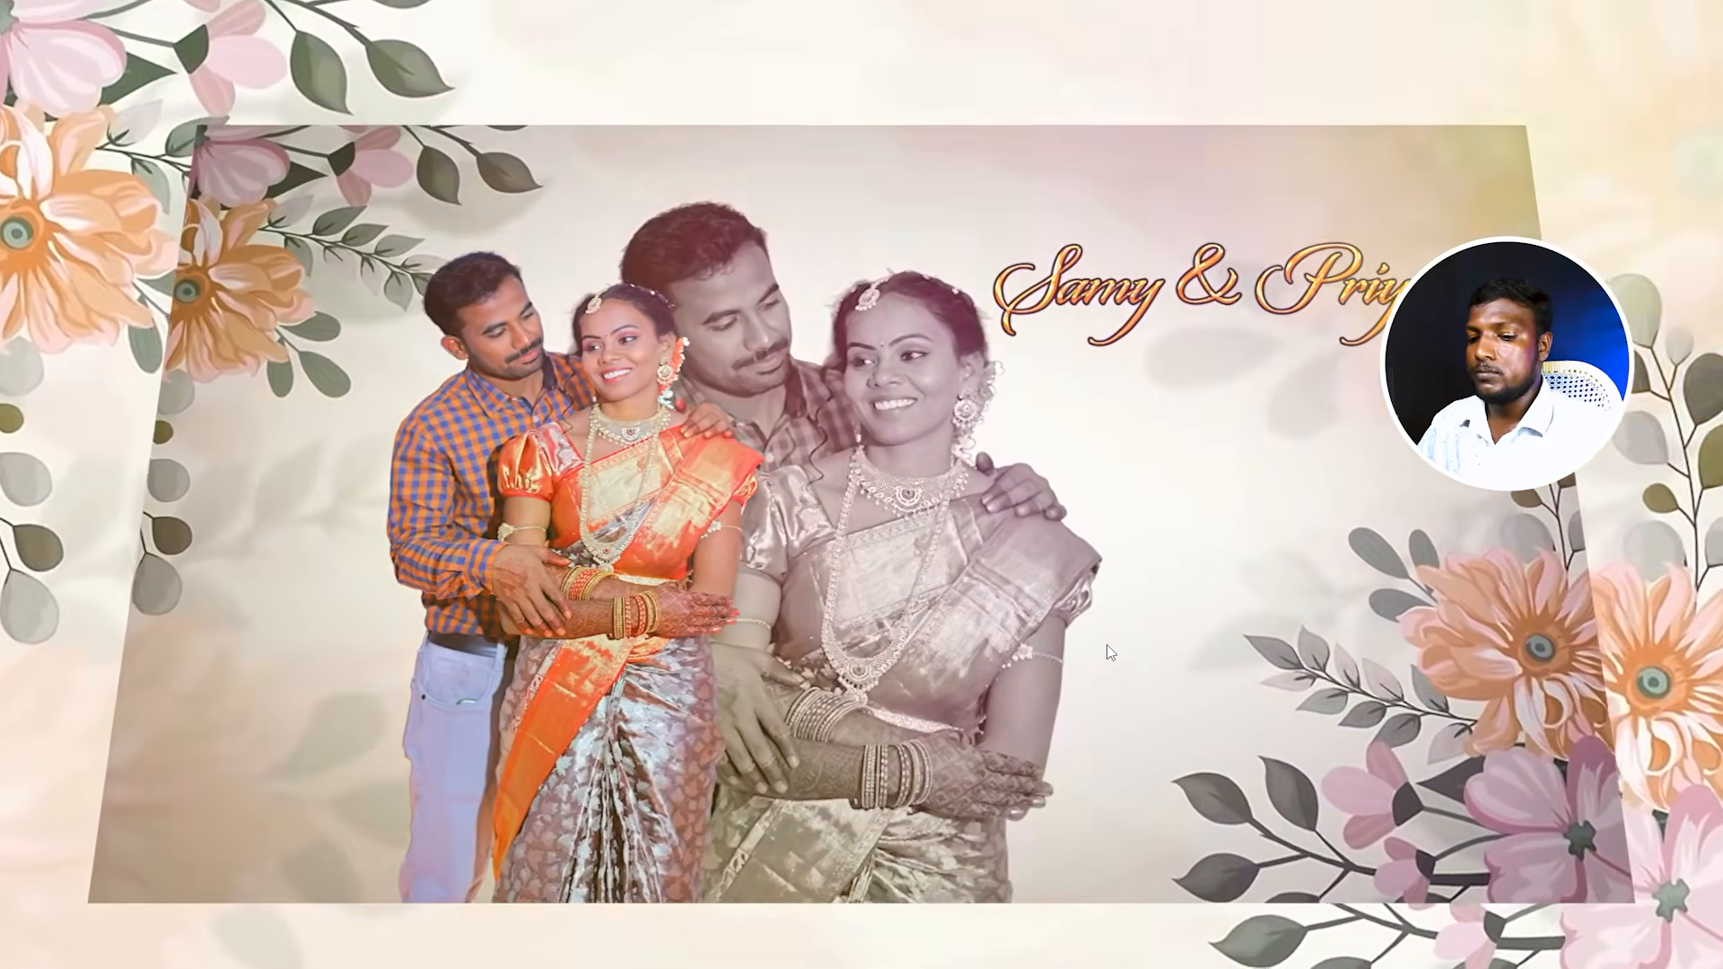
key("Escape")
key("space")
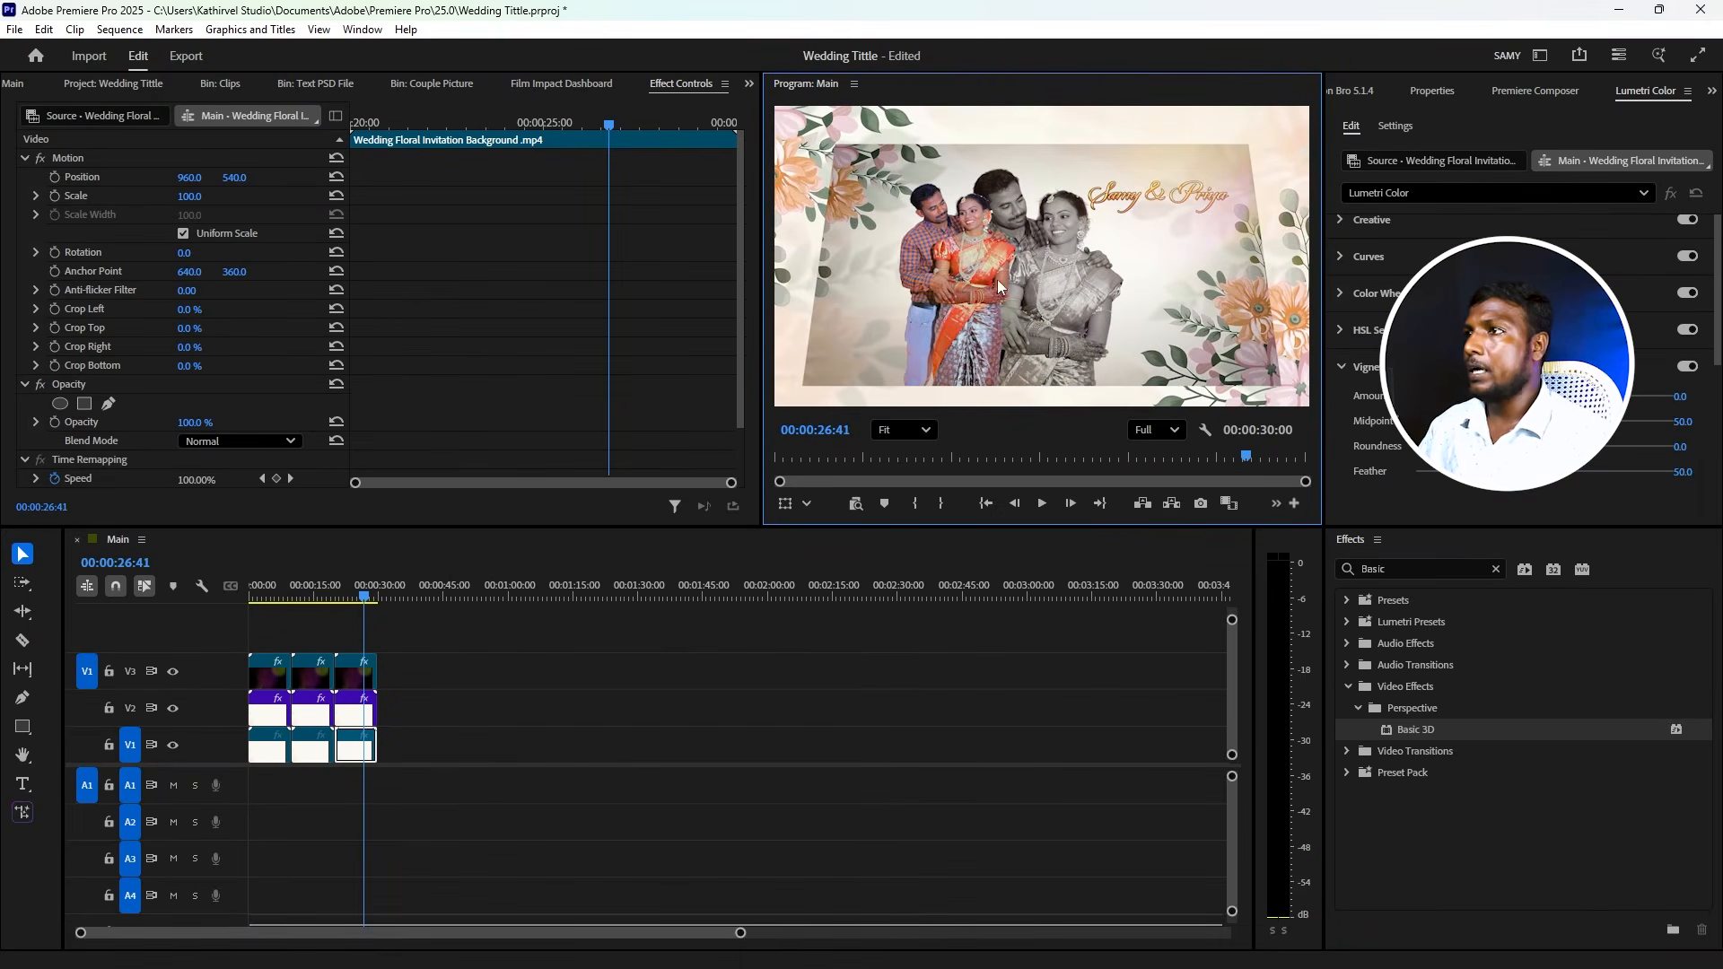
- Add the Zoom Out transition from Premiere Composer's Starter Pack at the 00:00:10:00 cut, with its sound
key("Up")
key("Up")
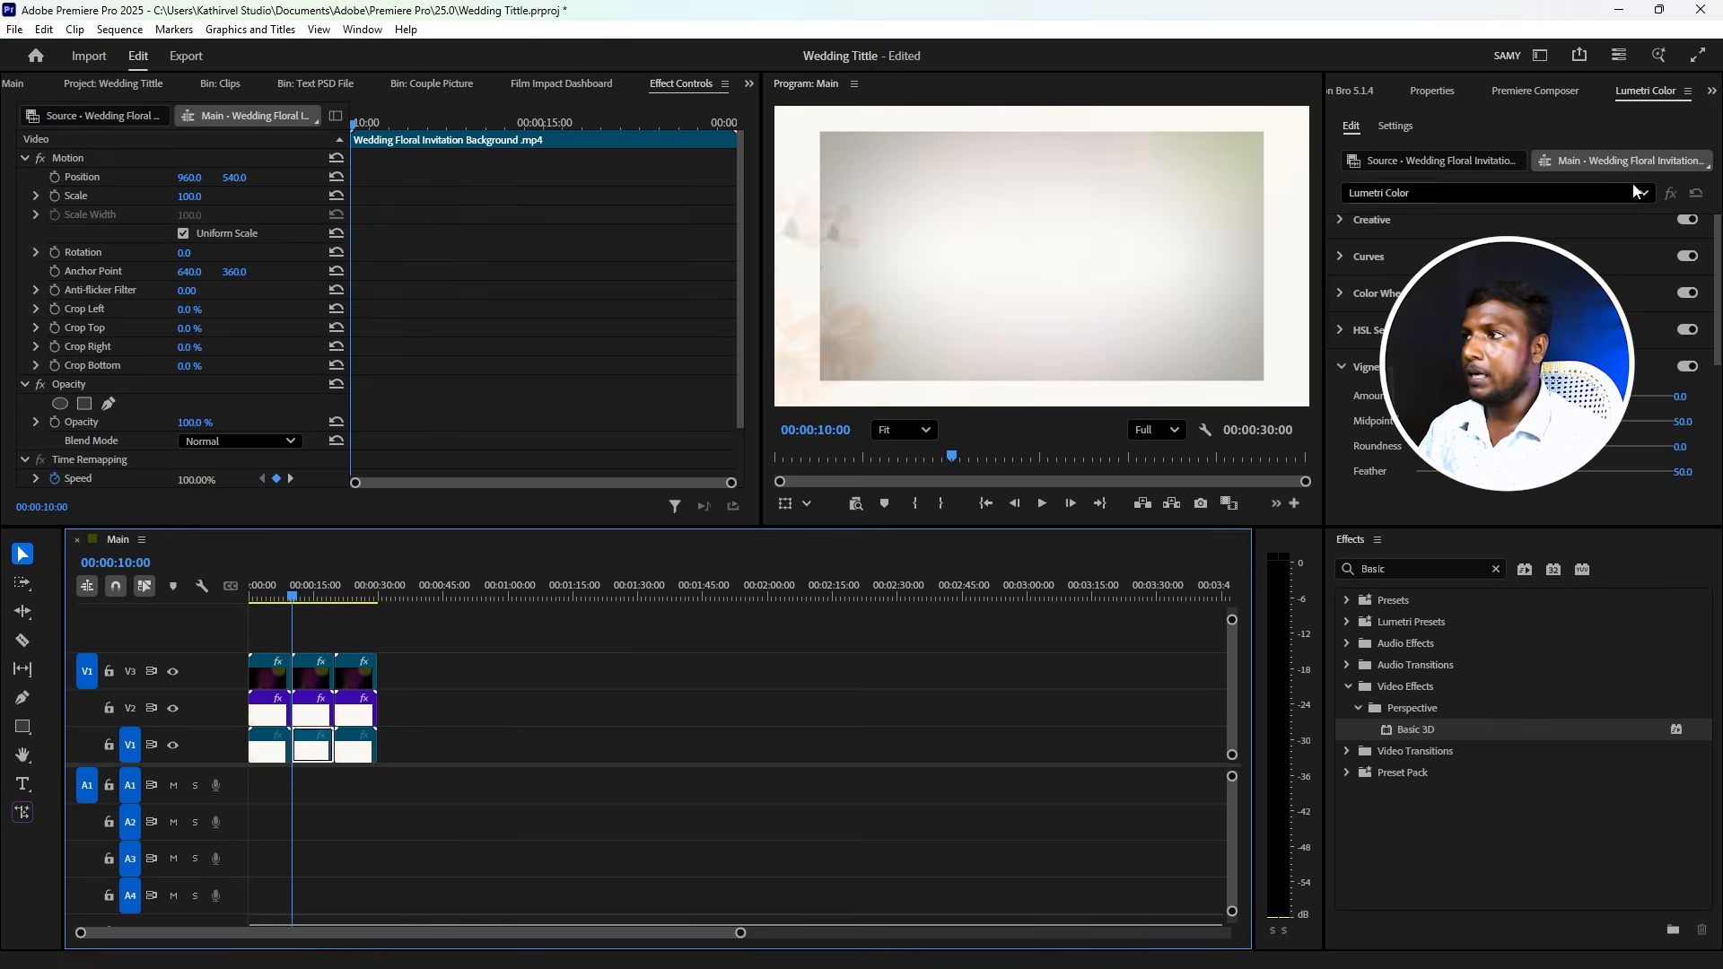
left_click(1526, 92)
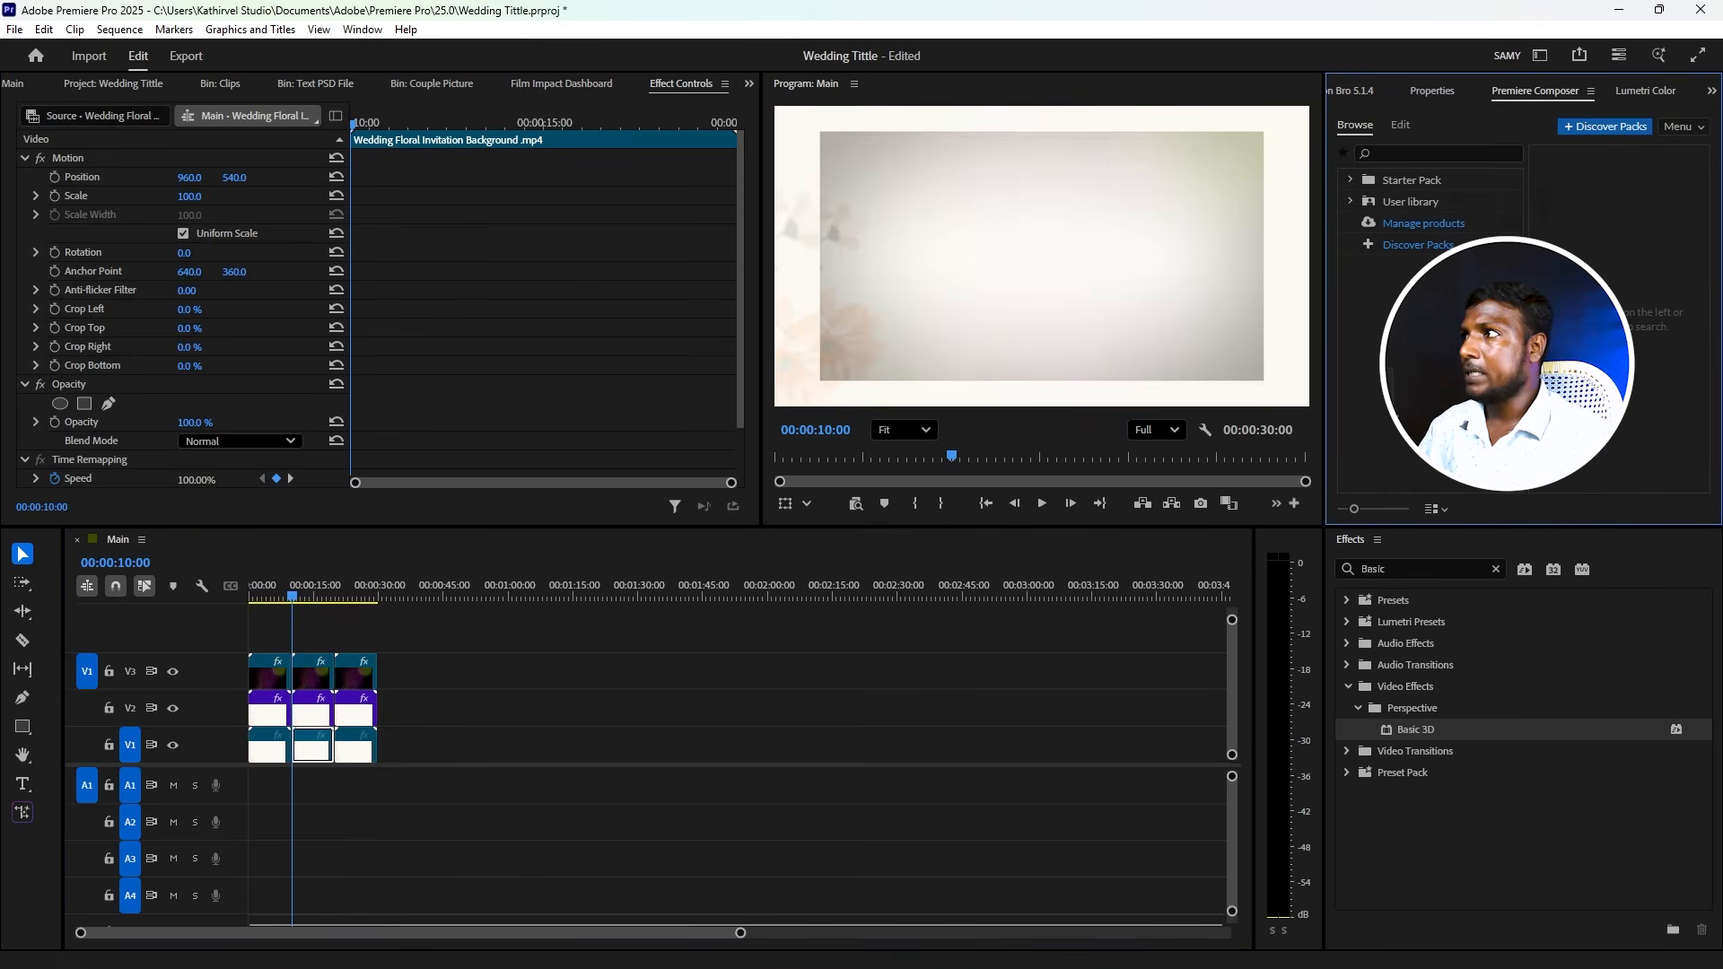
left_click(1351, 180)
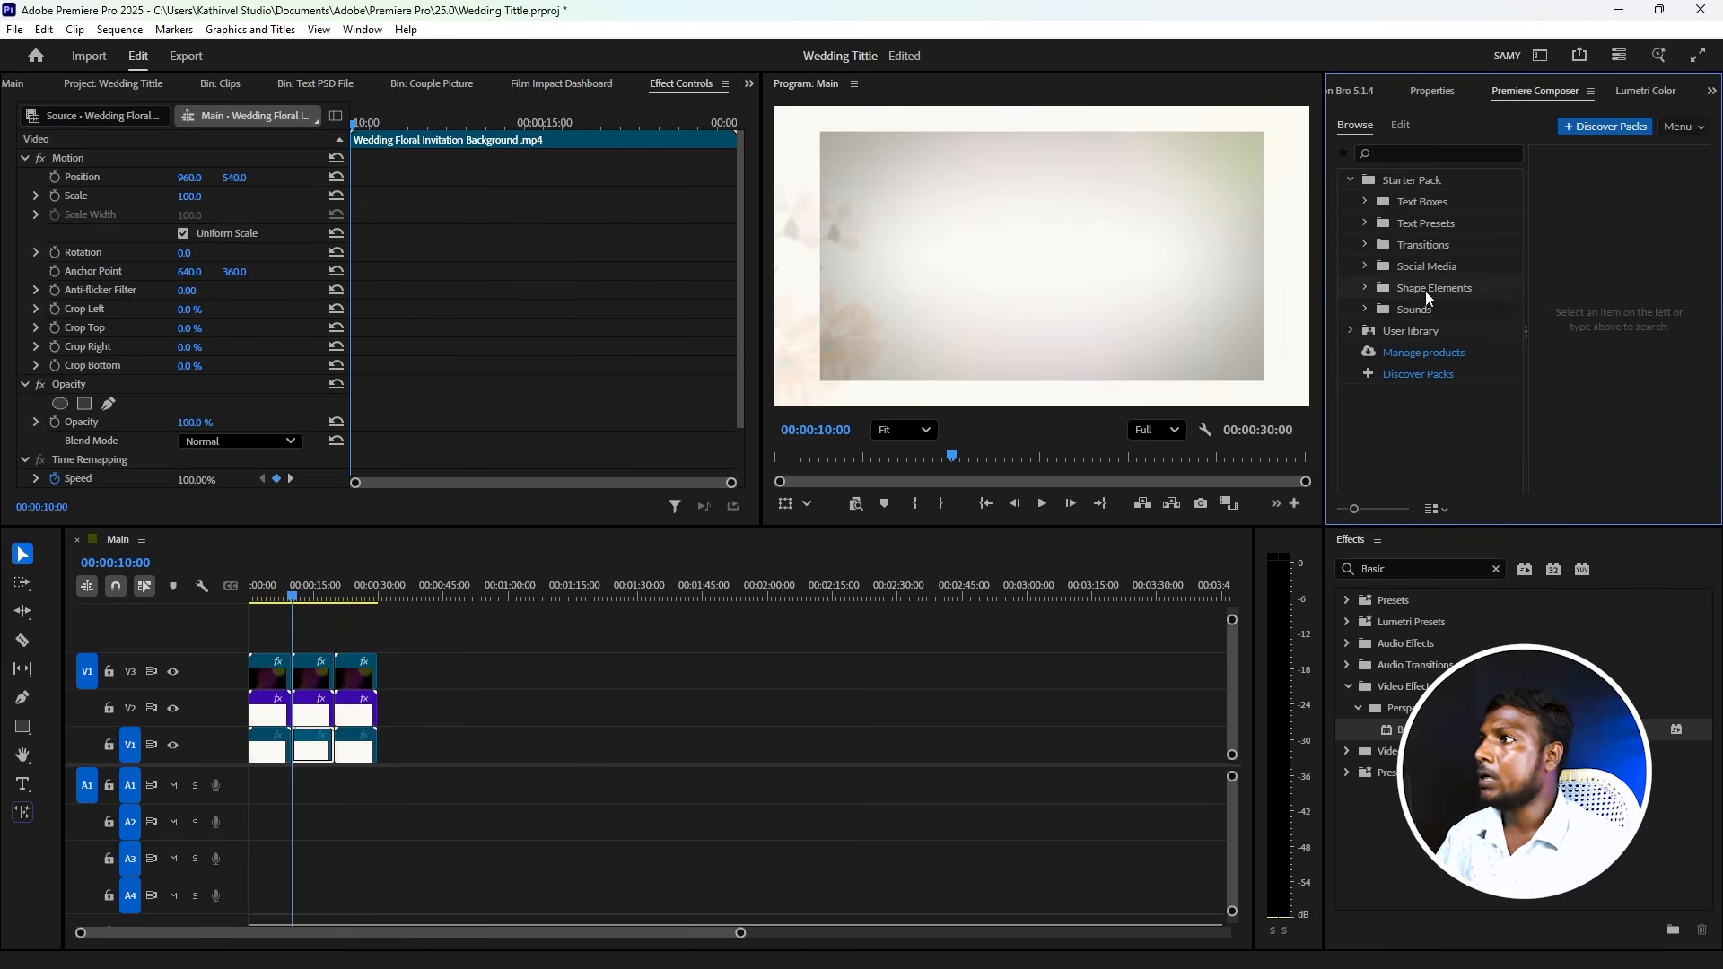
left_click(1425, 242)
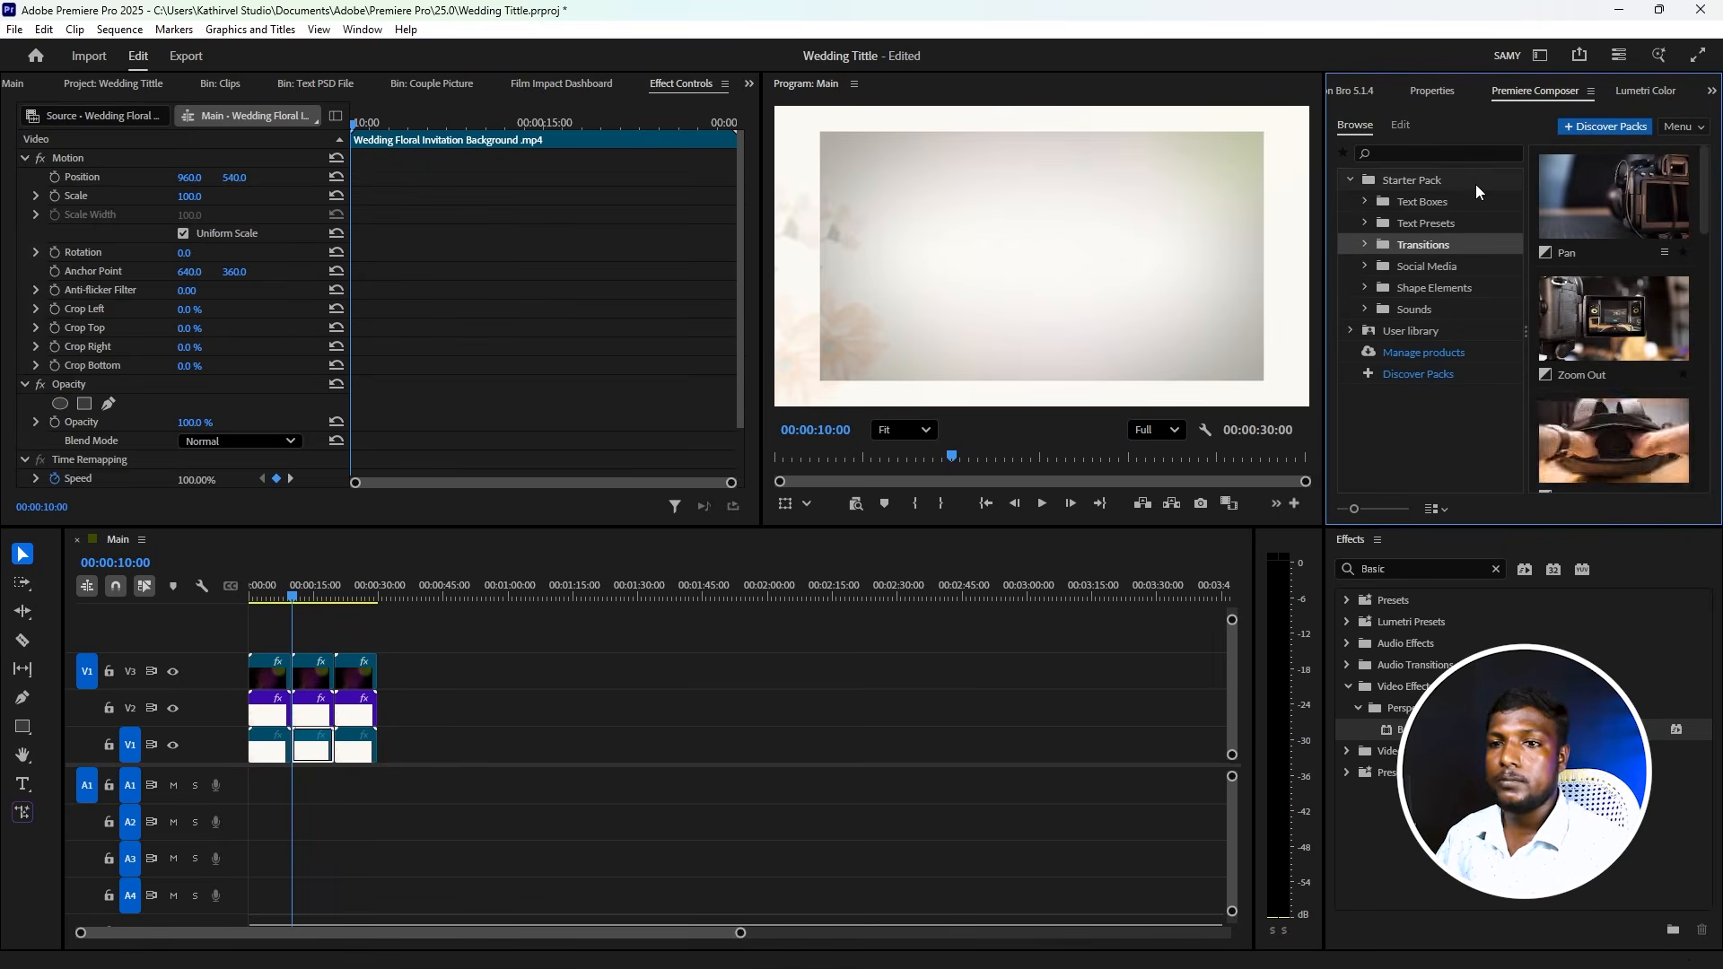
scroll(1578, 395, "down", 1)
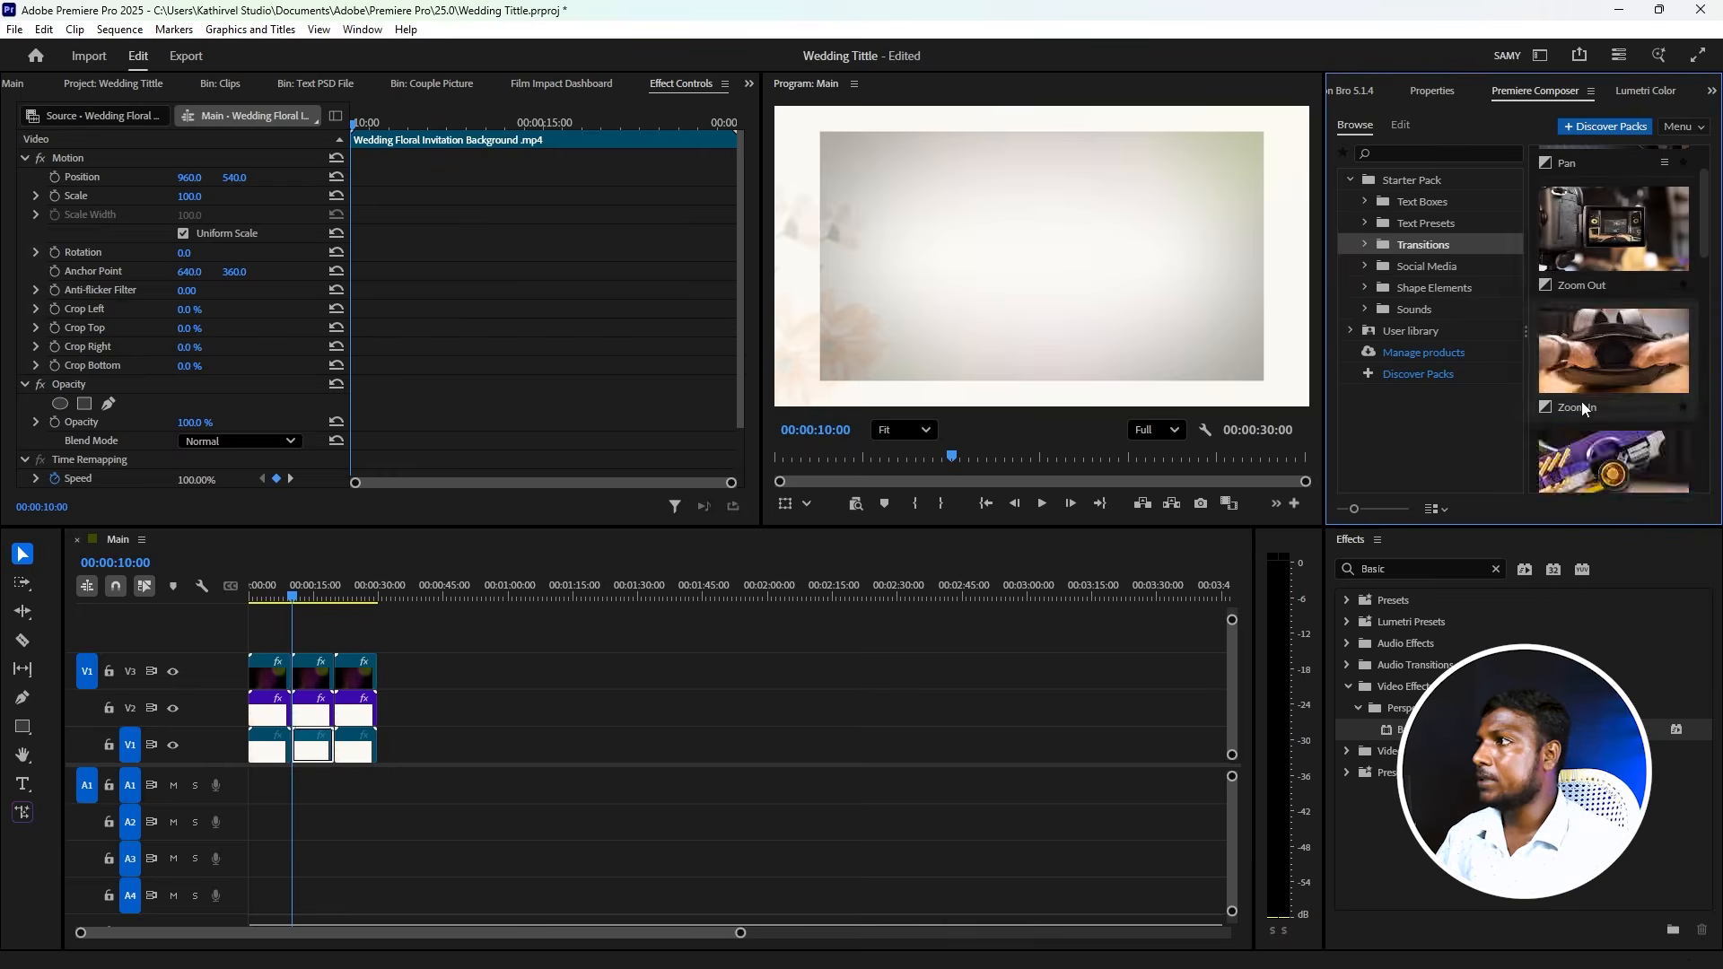
left_click(1619, 240)
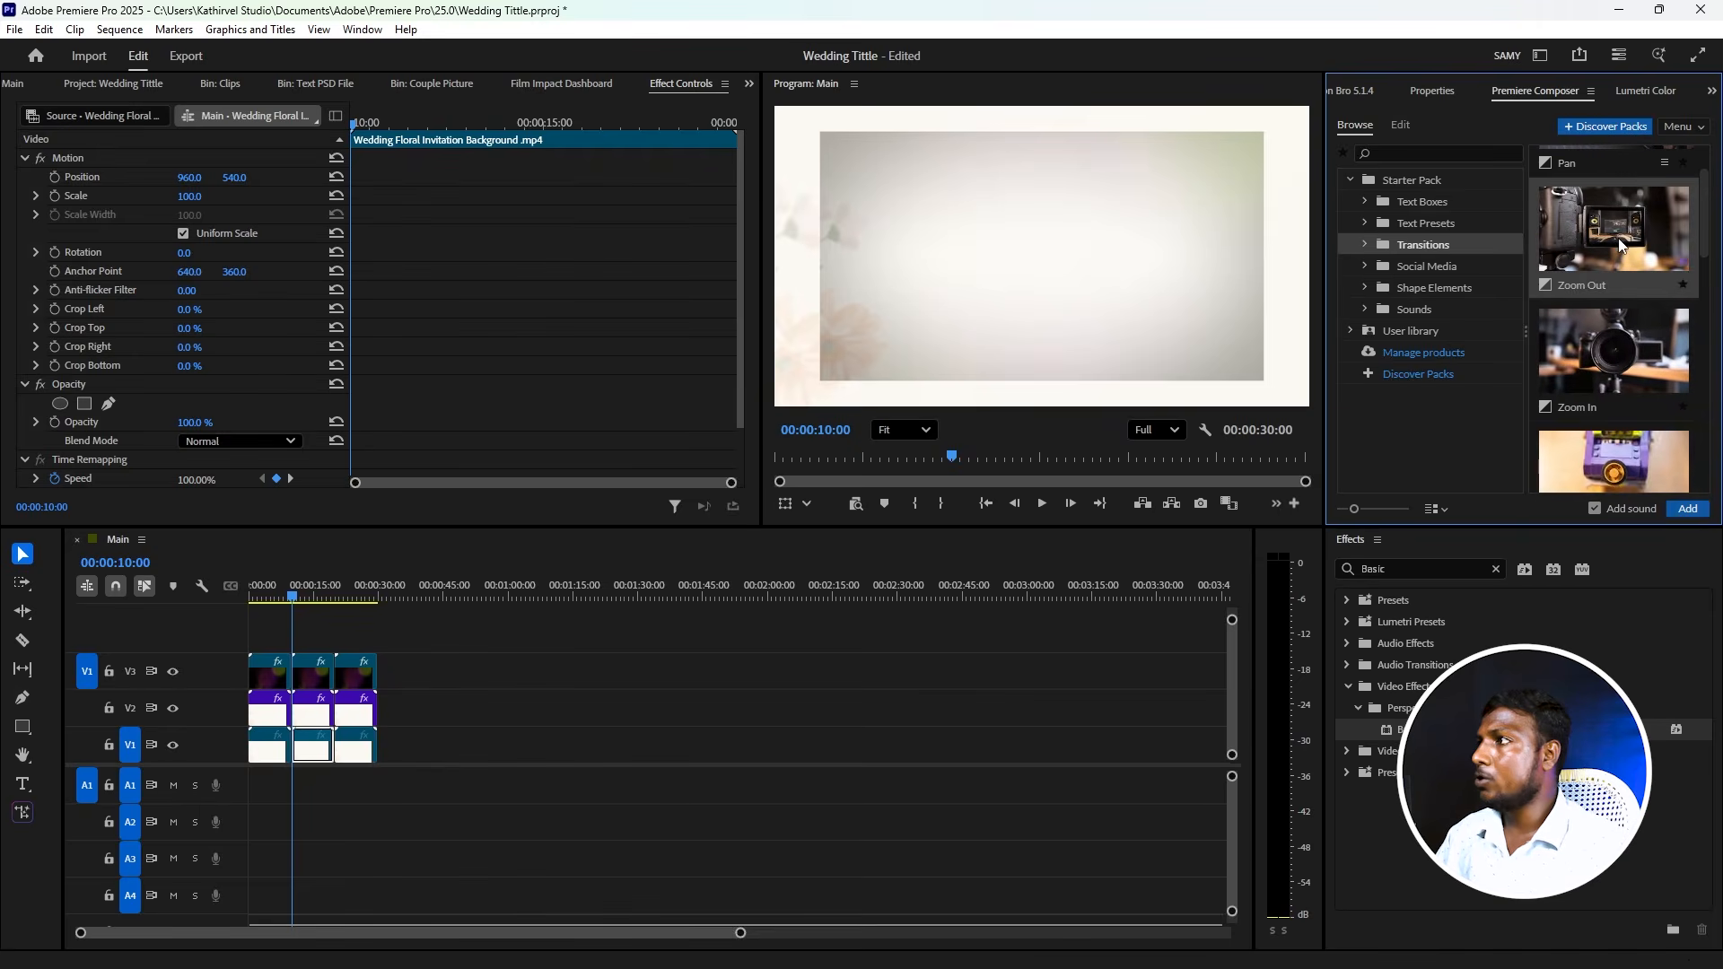
left_click(1686, 508)
- Add the Zoom Out transition with sound at the 00:00:20:00 cut and play back from shortly before the first transition
left_click(336, 584)
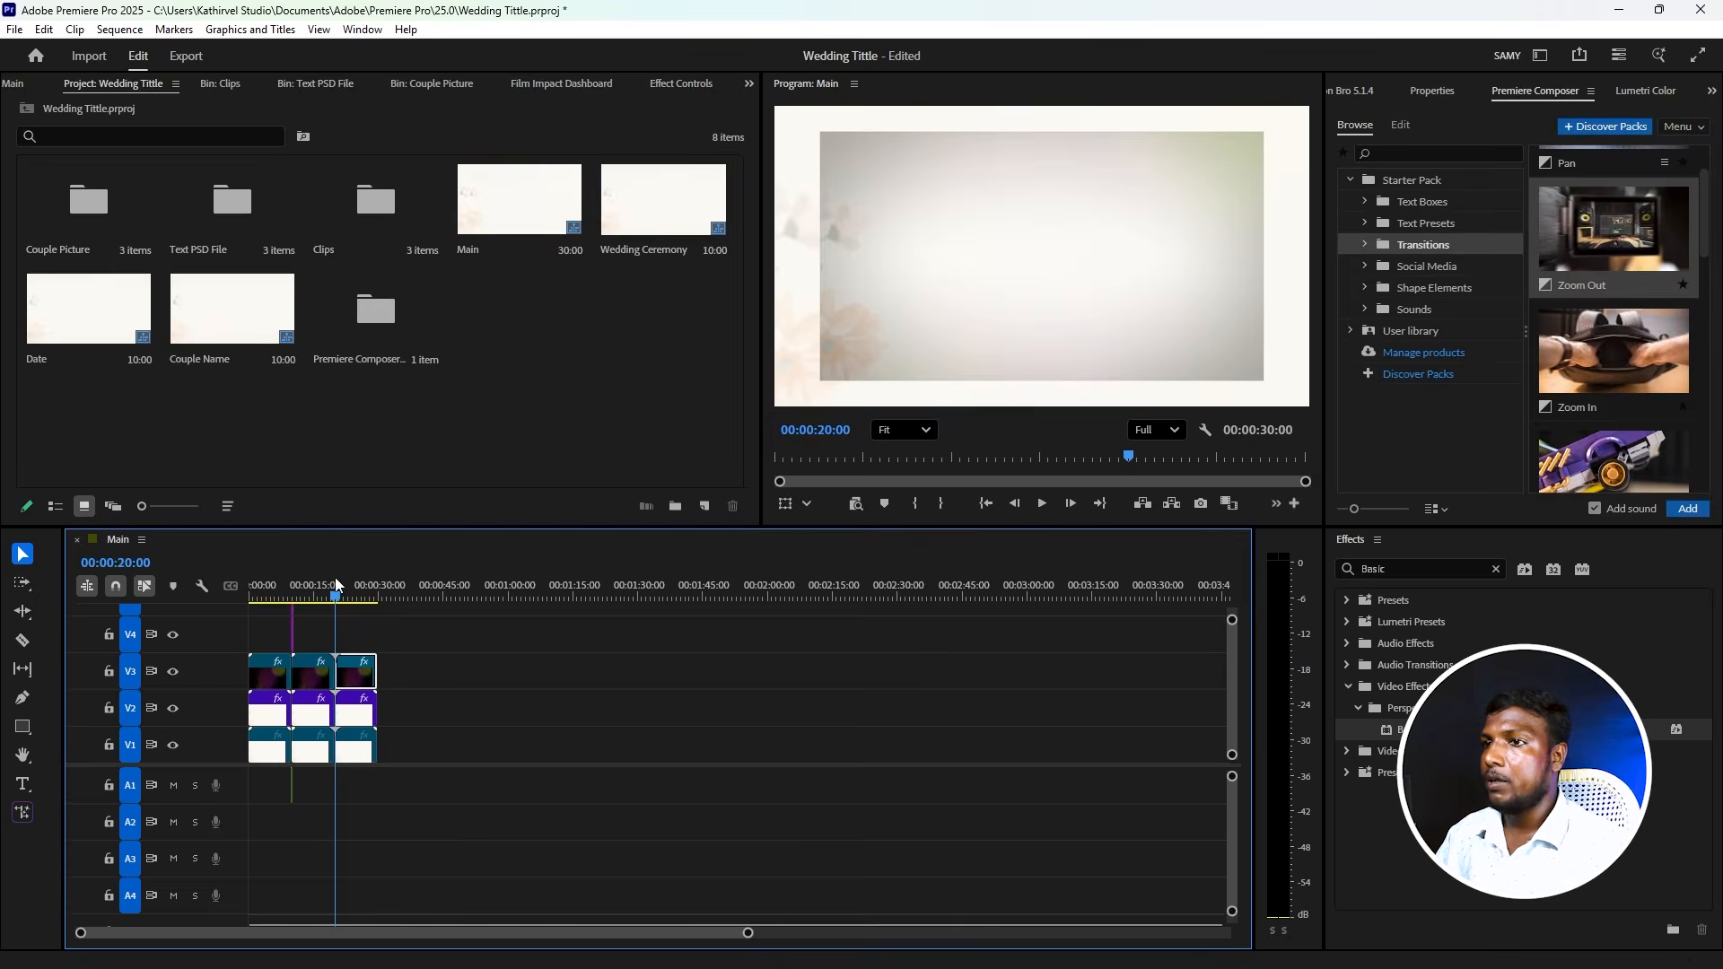
left_click(1617, 235)
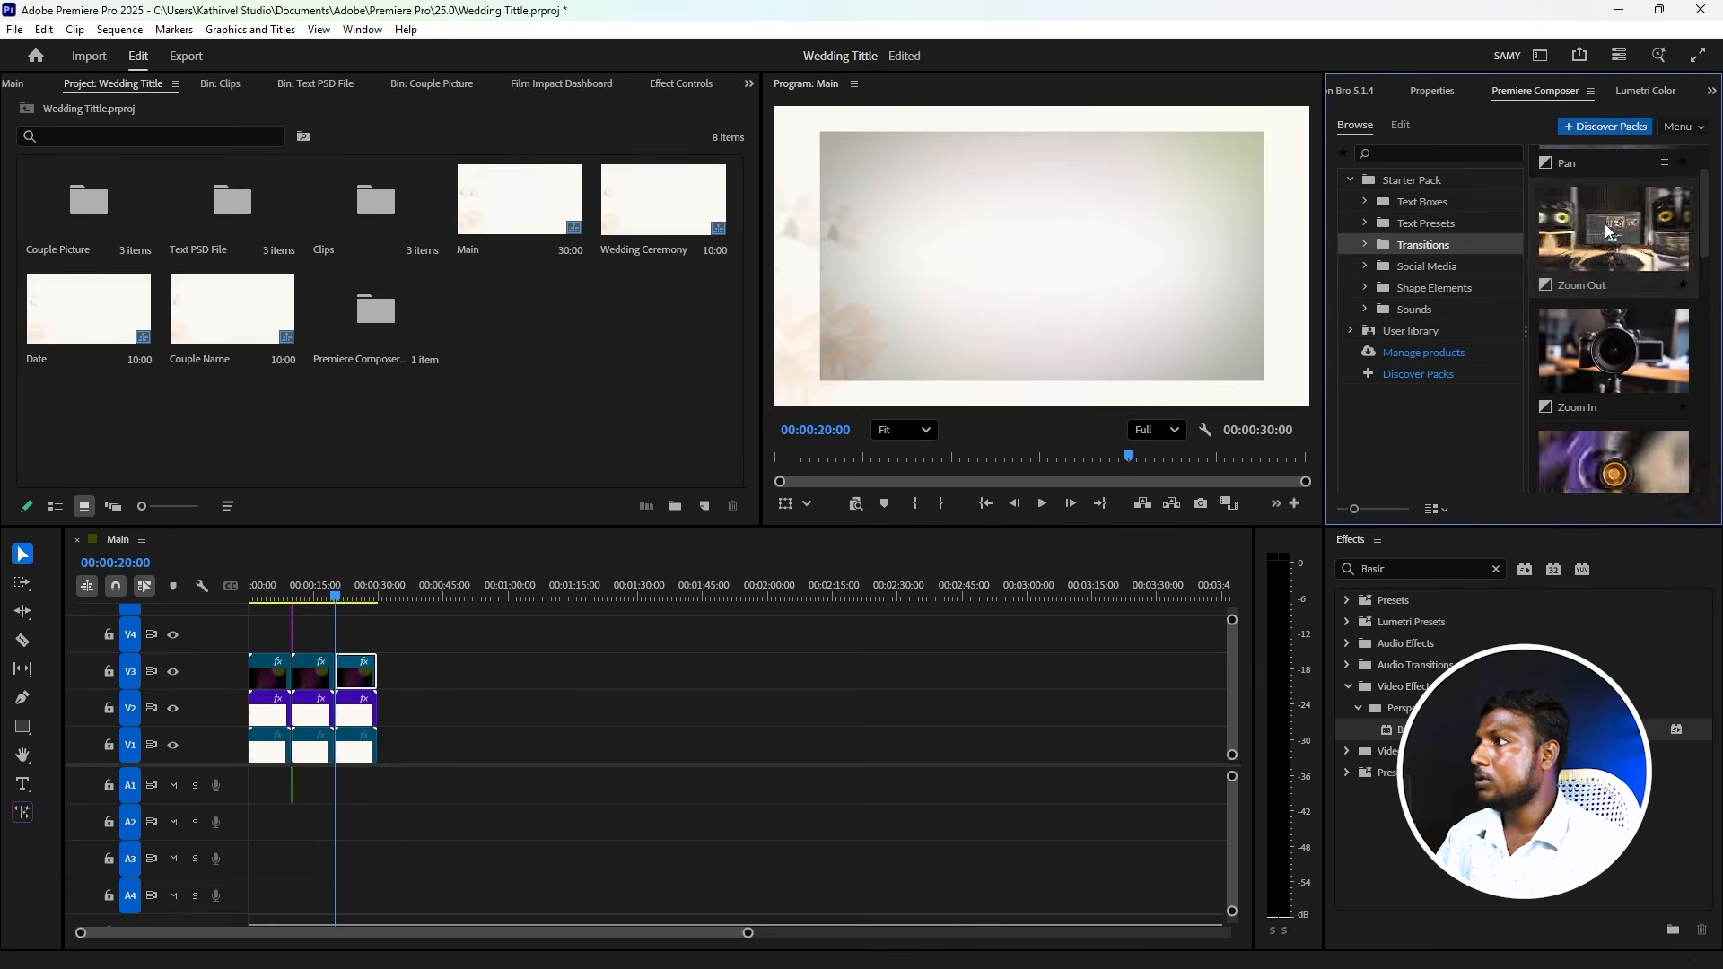
left_click(1623, 255)
left_click(1687, 509)
key("space")
left_click(281, 588)
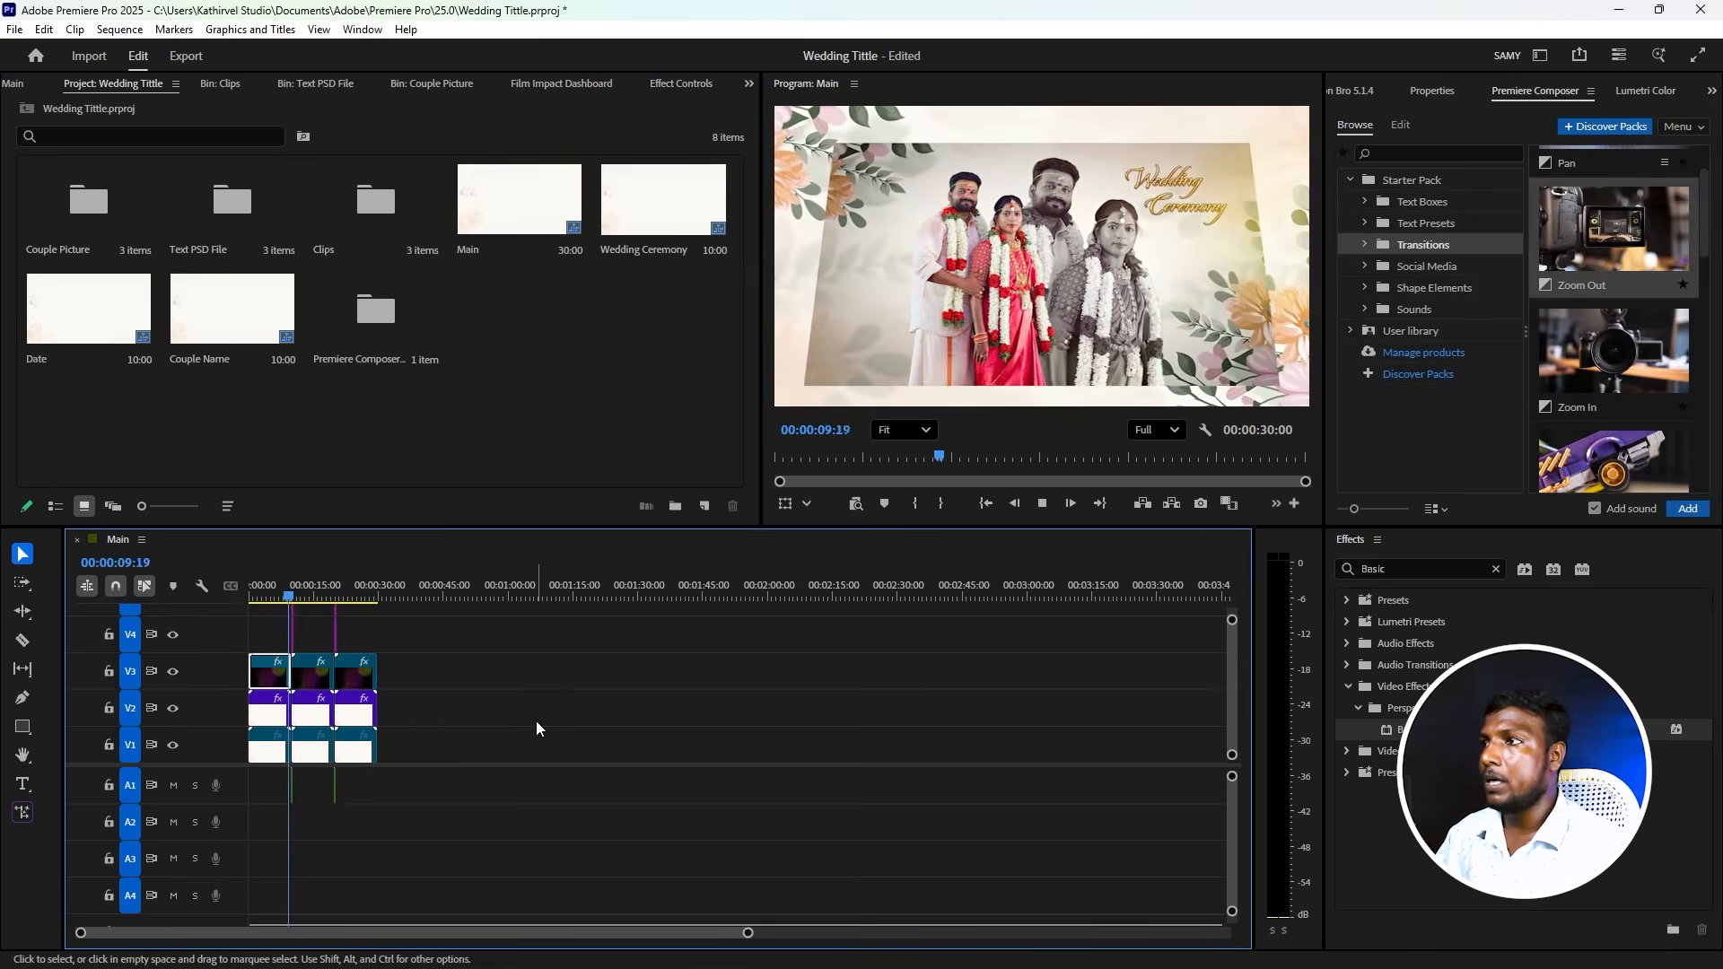